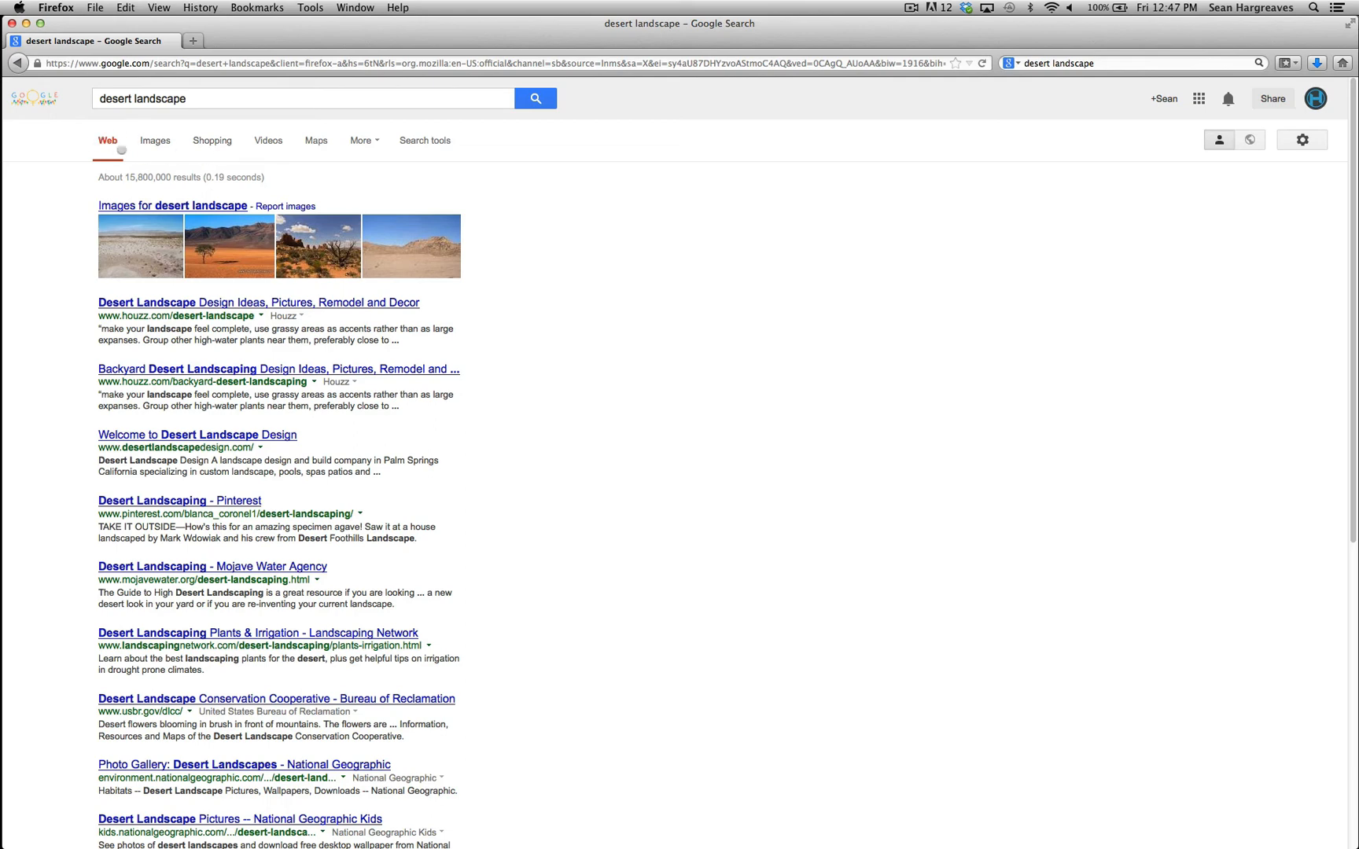
# Show the image results for "desert landscape" and open the advanced image search form.
pyautogui.click(155, 141)
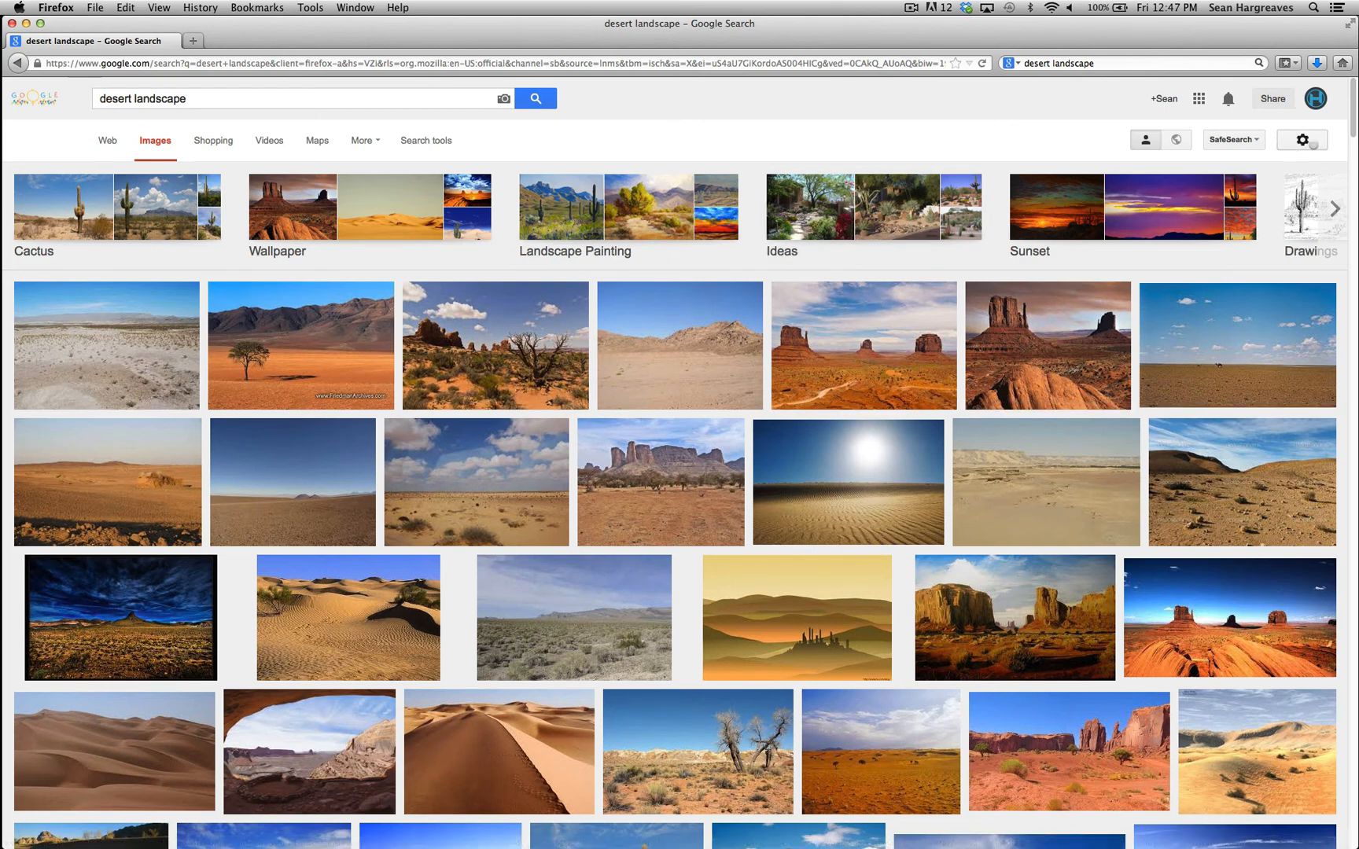
pyautogui.click(1302, 134)
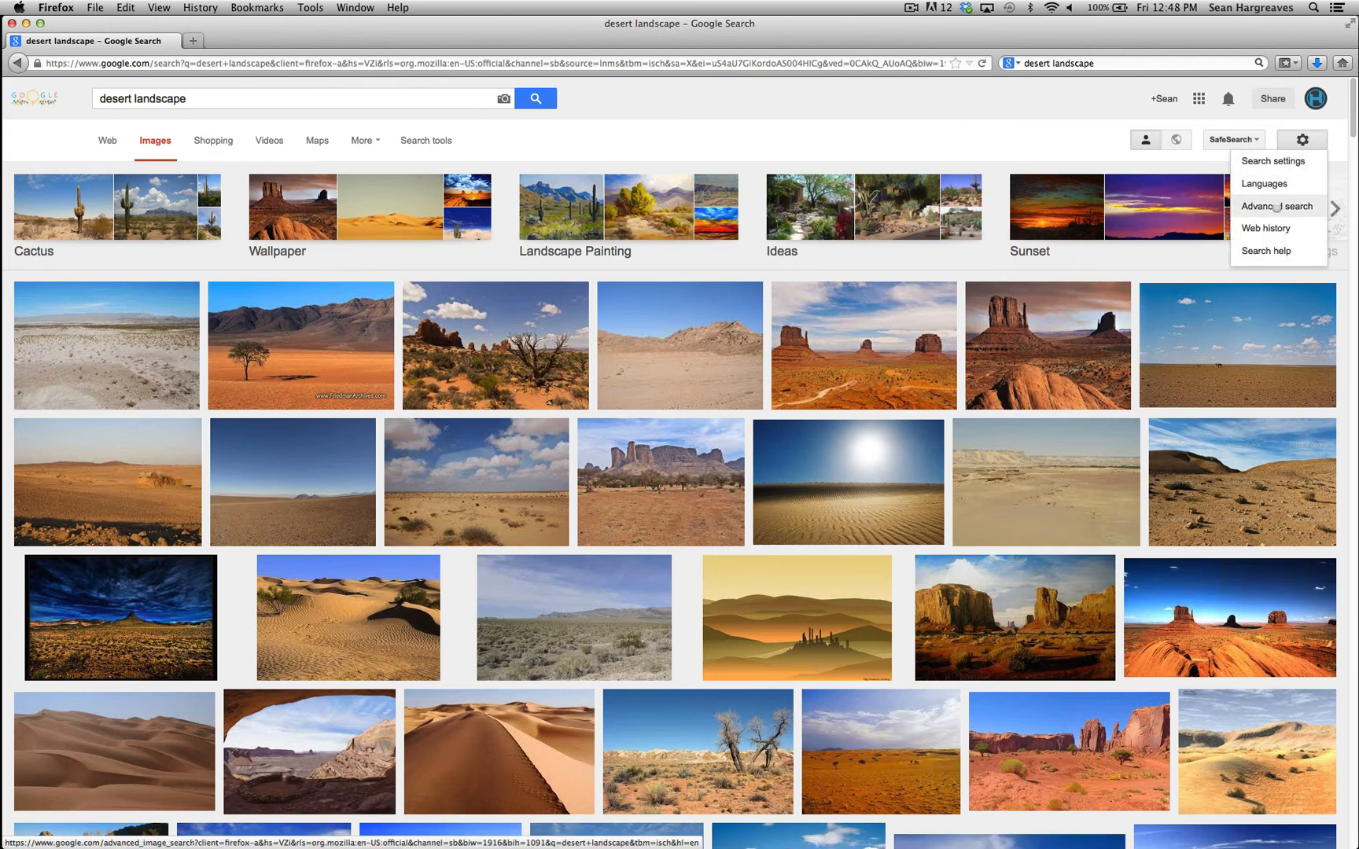
pyautogui.click(1276, 206)
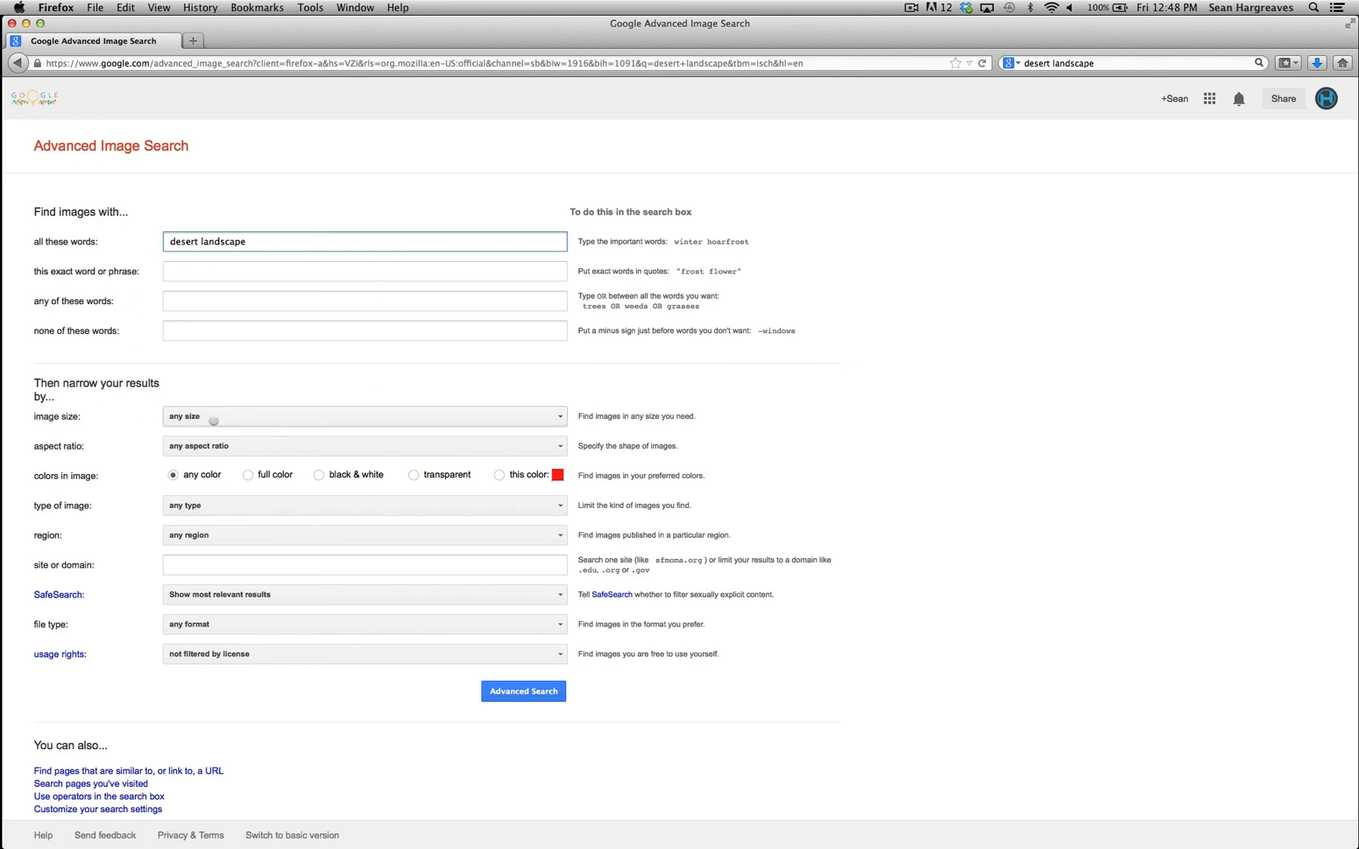
# Run the advanced image search with image size Large and aspect ratio Panoramic.
pyautogui.click(382, 419)
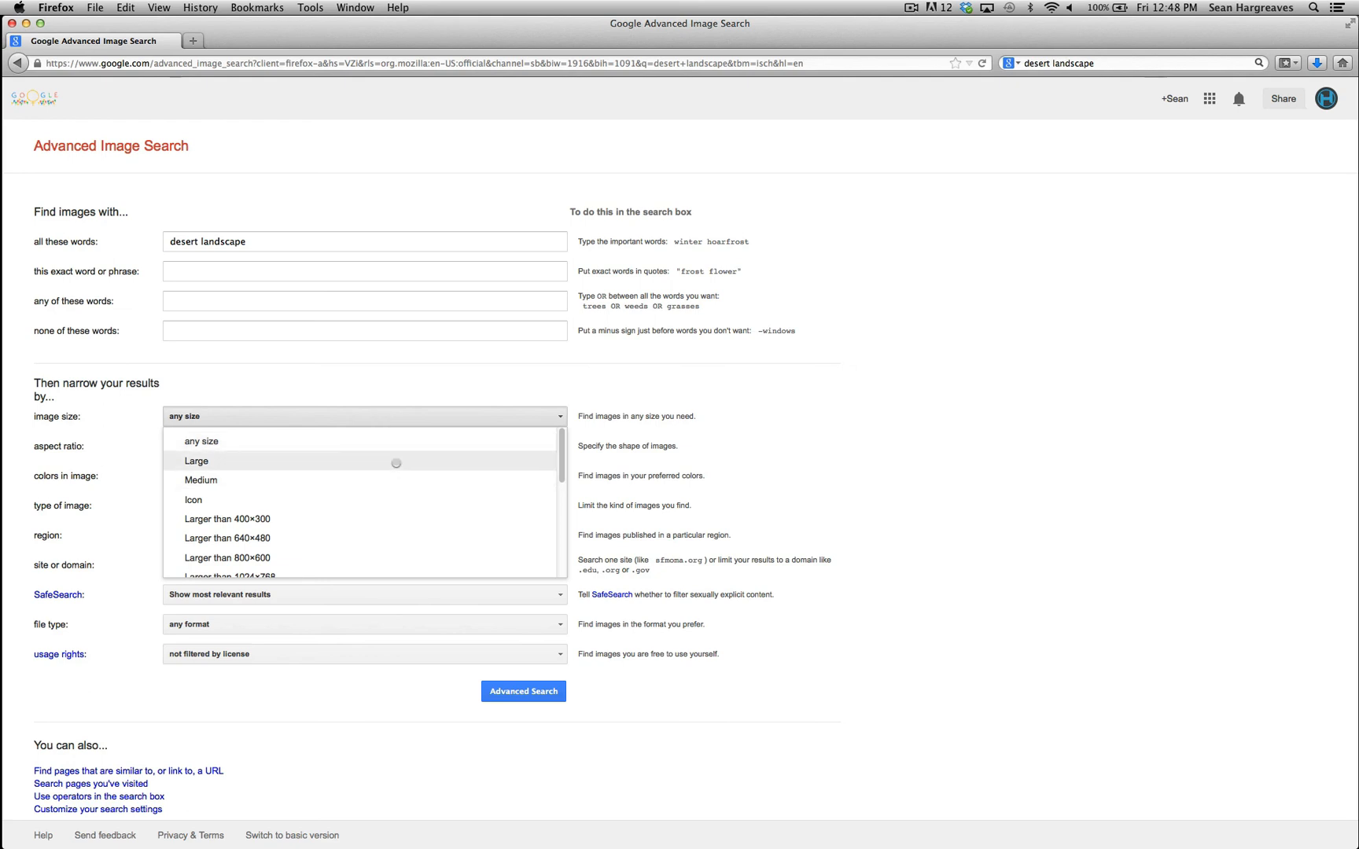
pyautogui.click(396, 463)
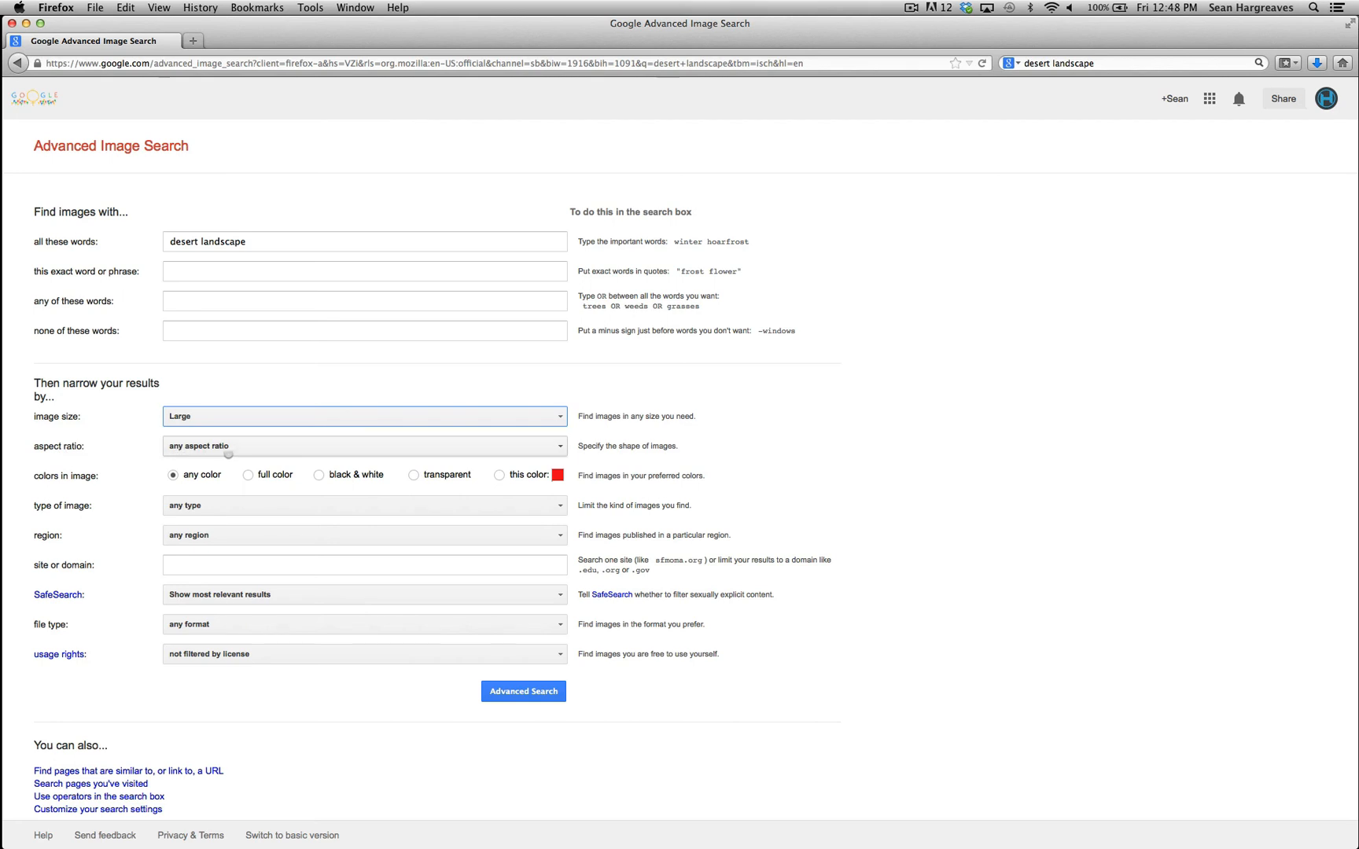
pyautogui.click(343, 446)
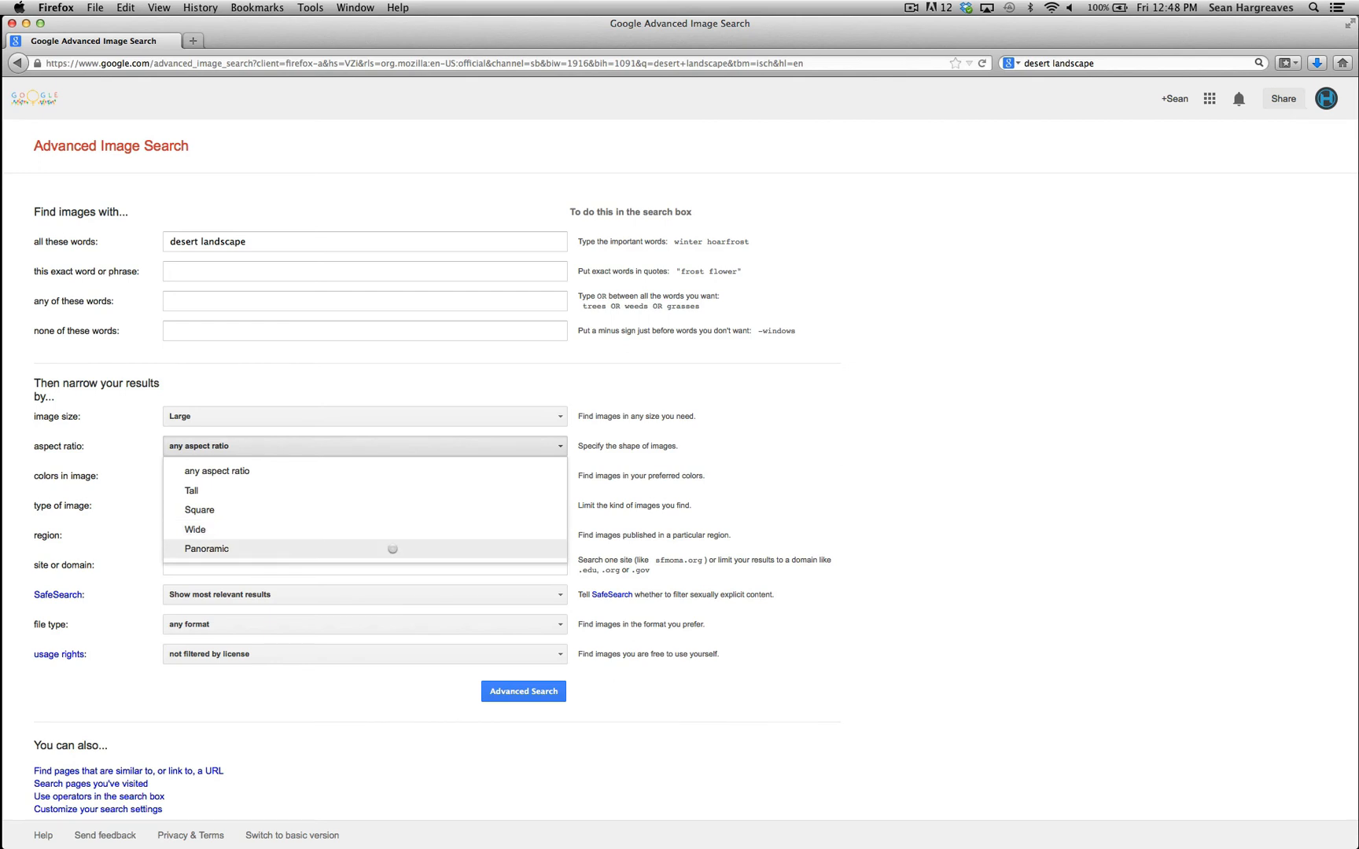
pyautogui.click(397, 549)
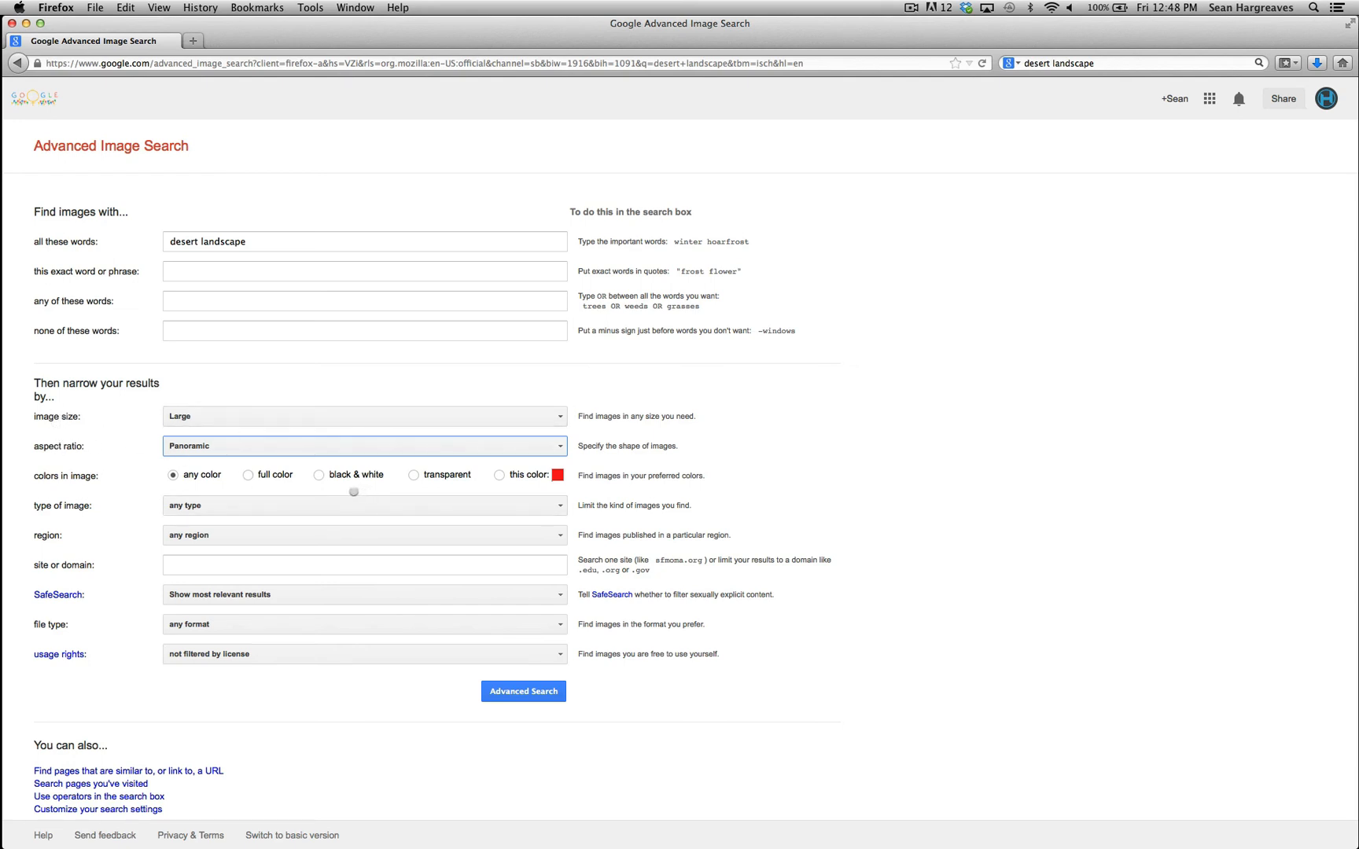
pyautogui.click(520, 690)
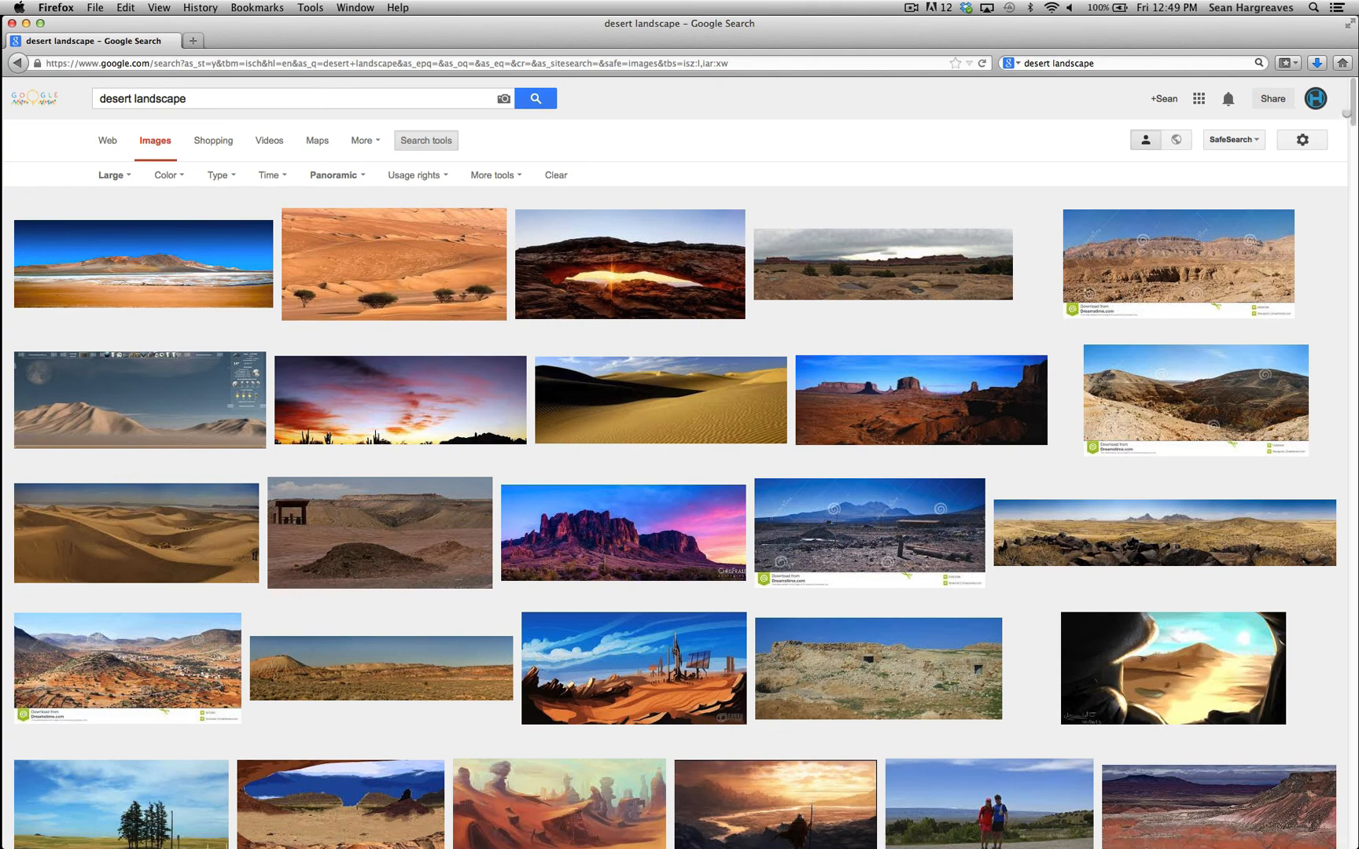
# Browse the panoramic desert results and open the Flickr white desert panorama as a full-size image.
pyautogui.scroll(-5, 679, 462)
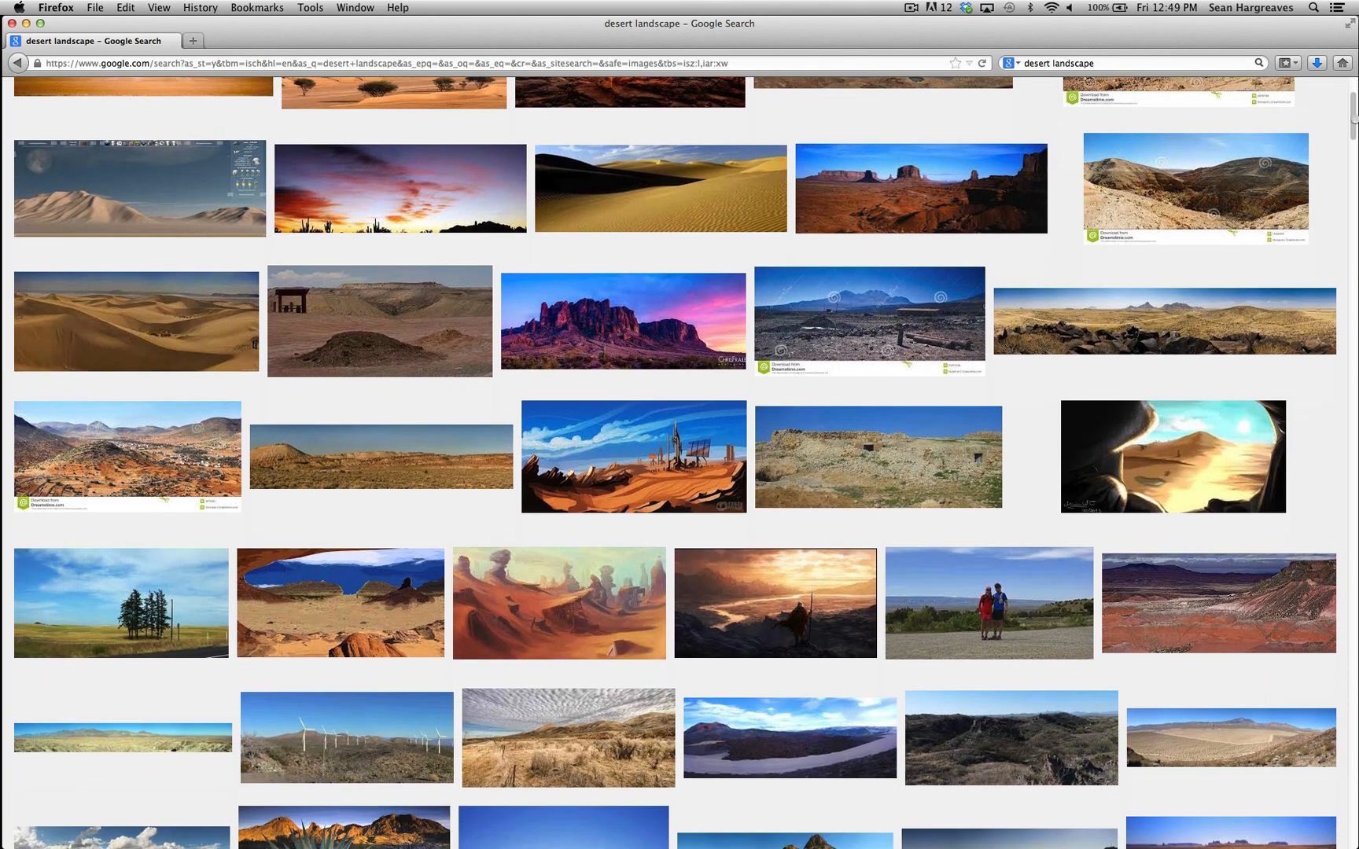
pyautogui.scroll(-4, 680, 463)
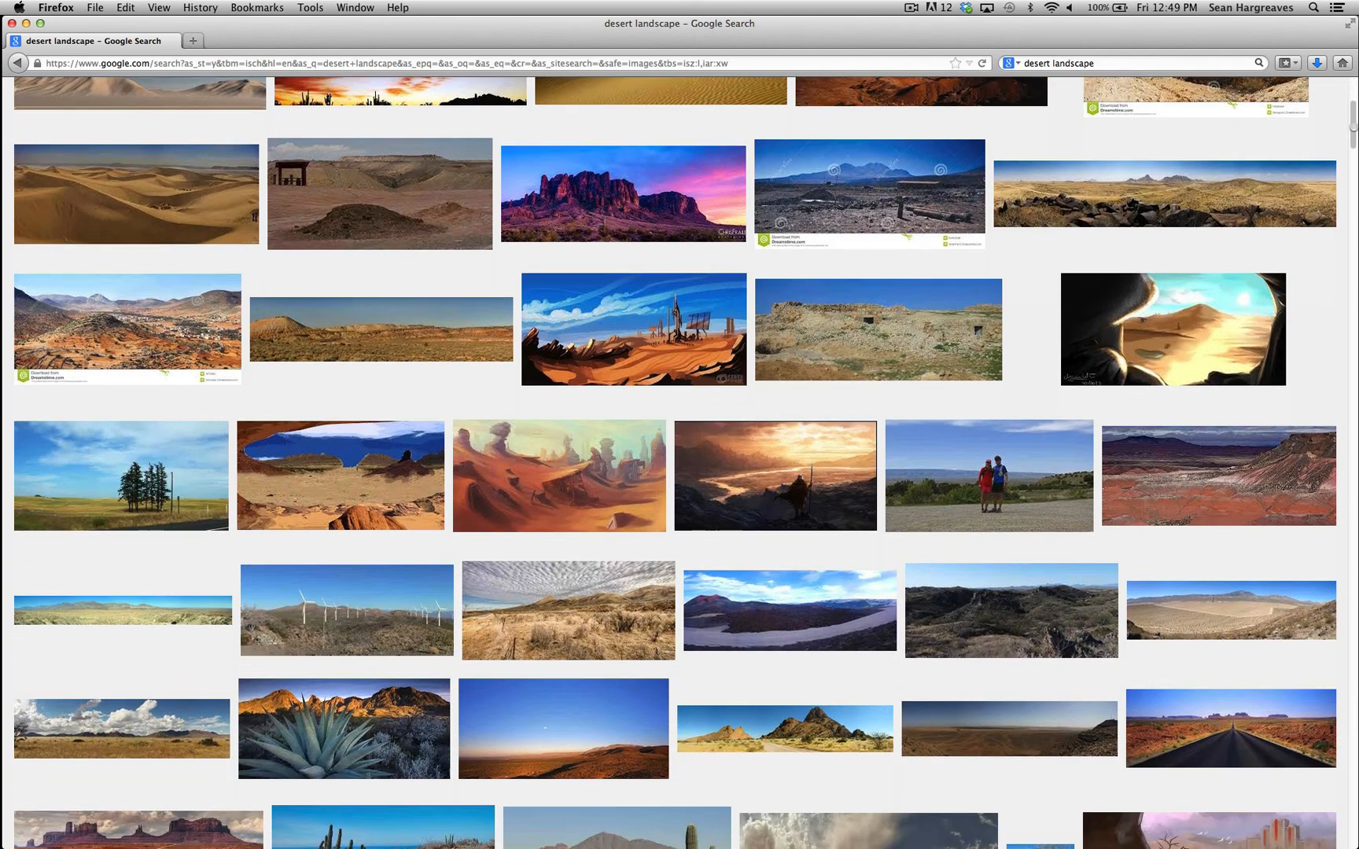
pyautogui.scroll(-3, 679, 462)
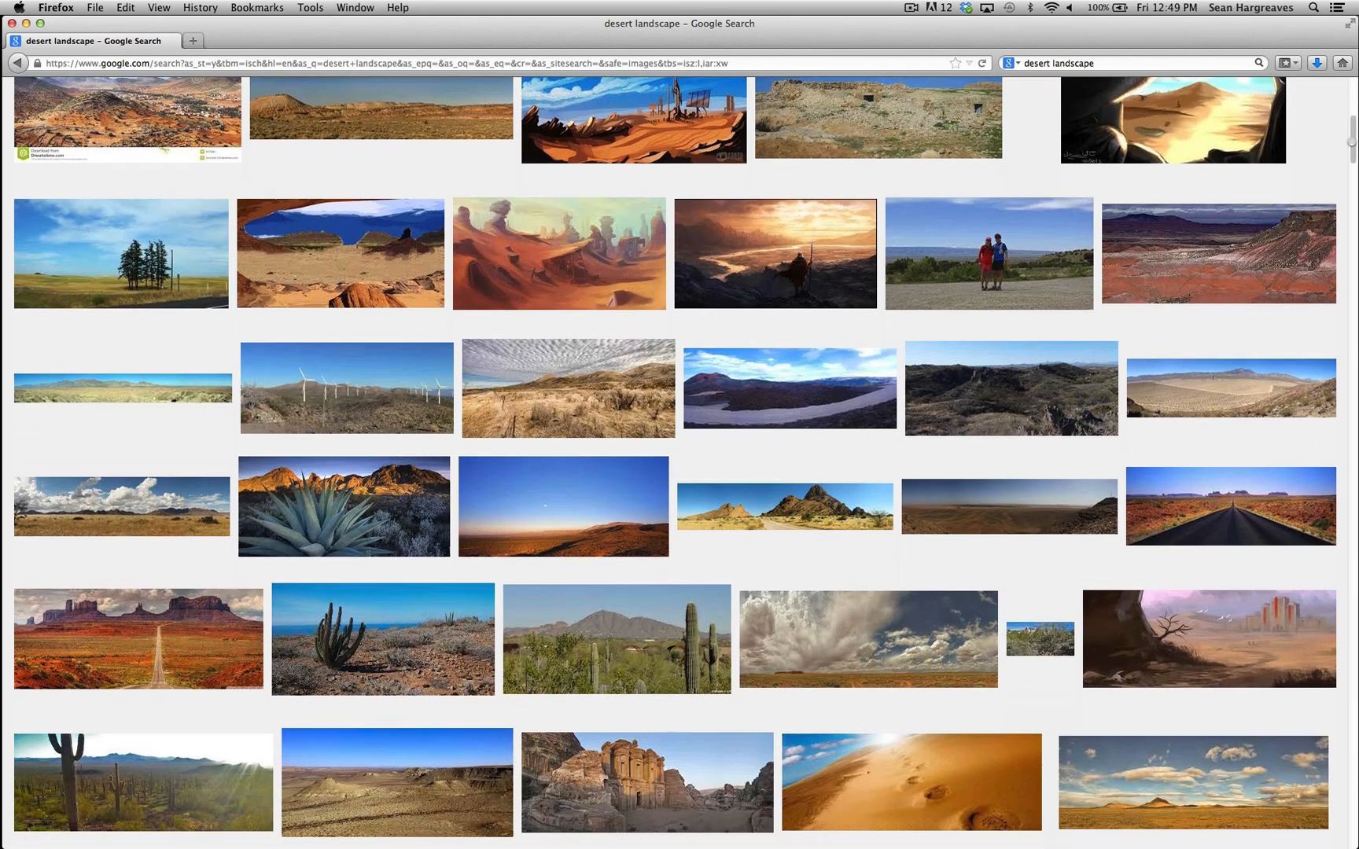
pyautogui.scroll(-4, 679, 462)
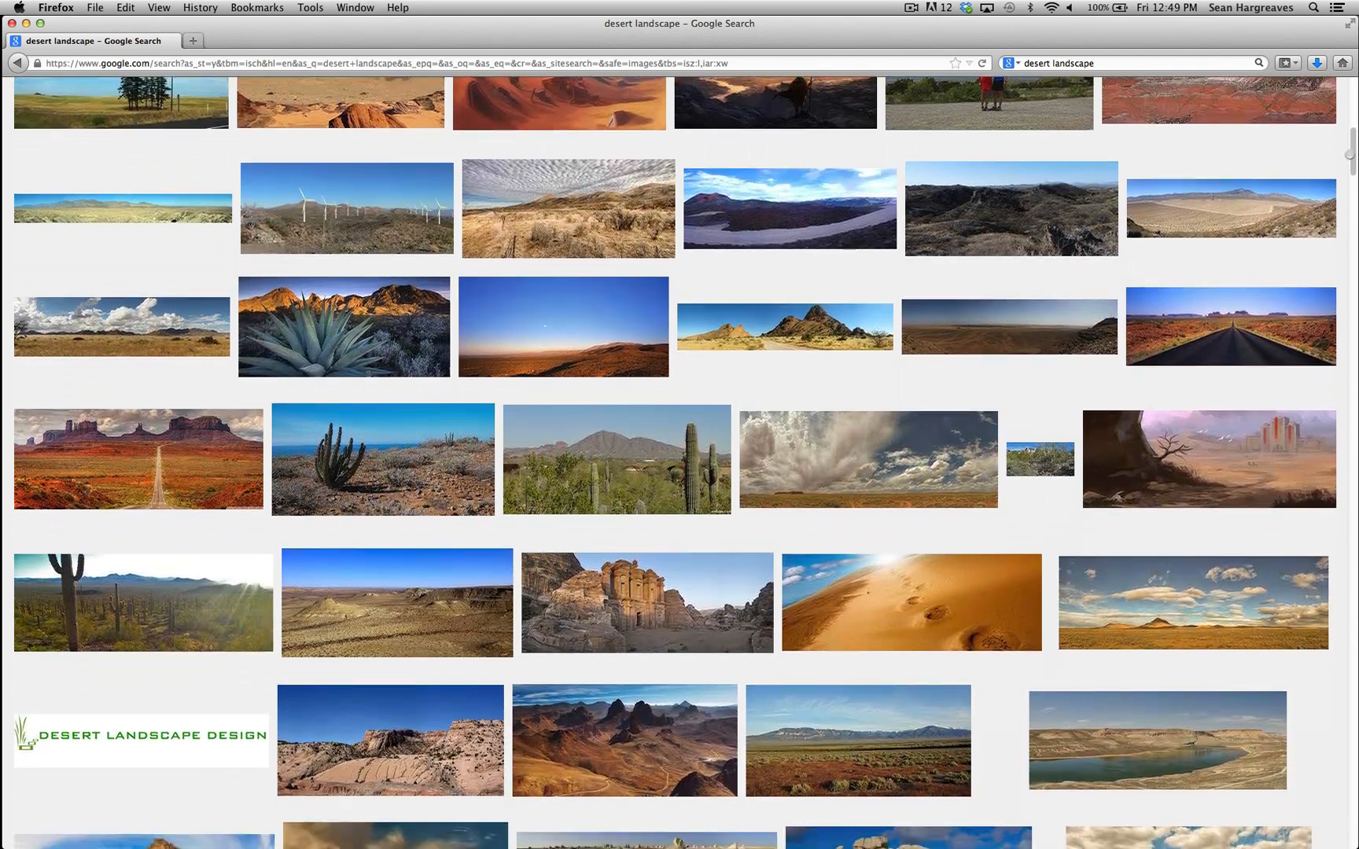
pyautogui.scroll(-2, 679, 462)
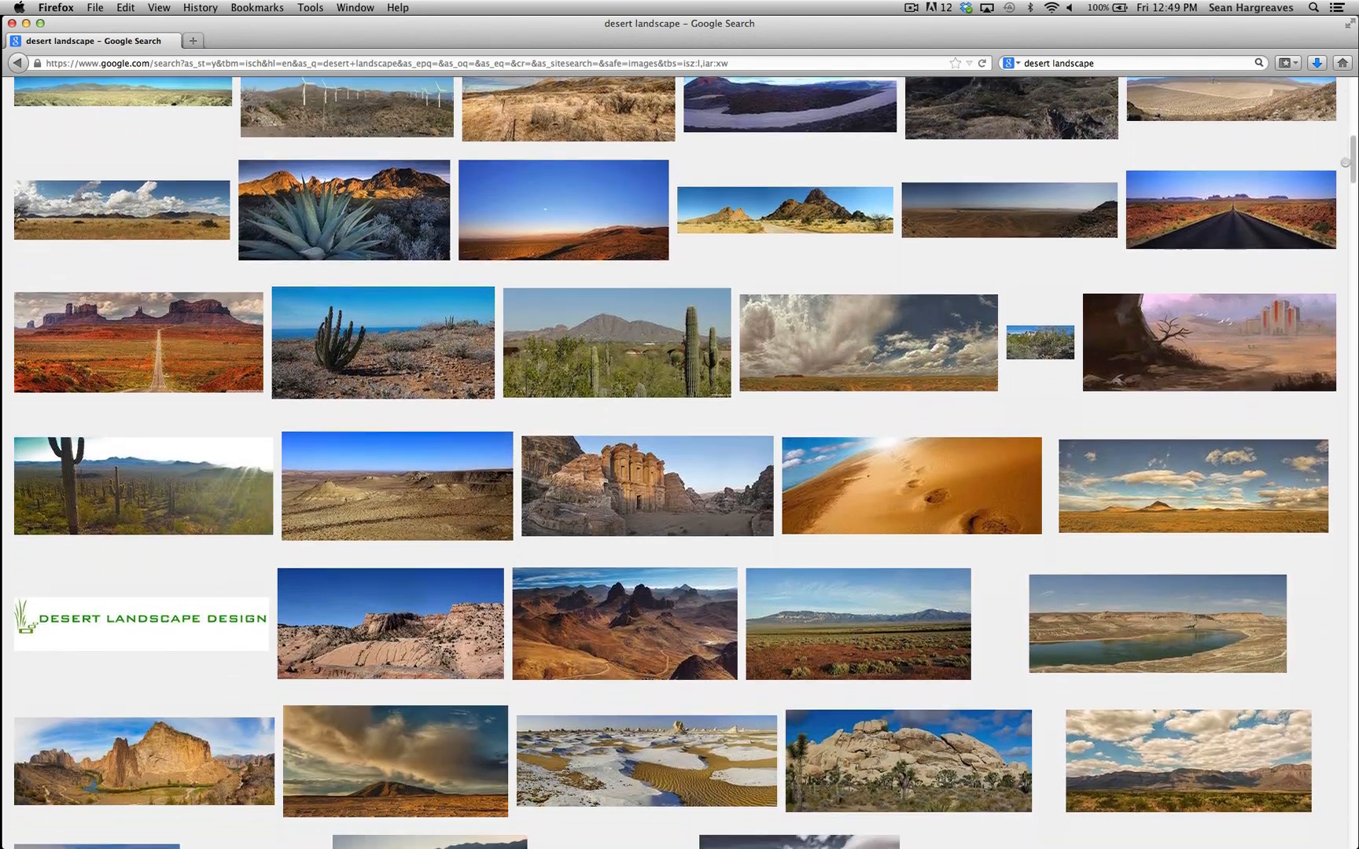
pyautogui.scroll(-2, 679, 463)
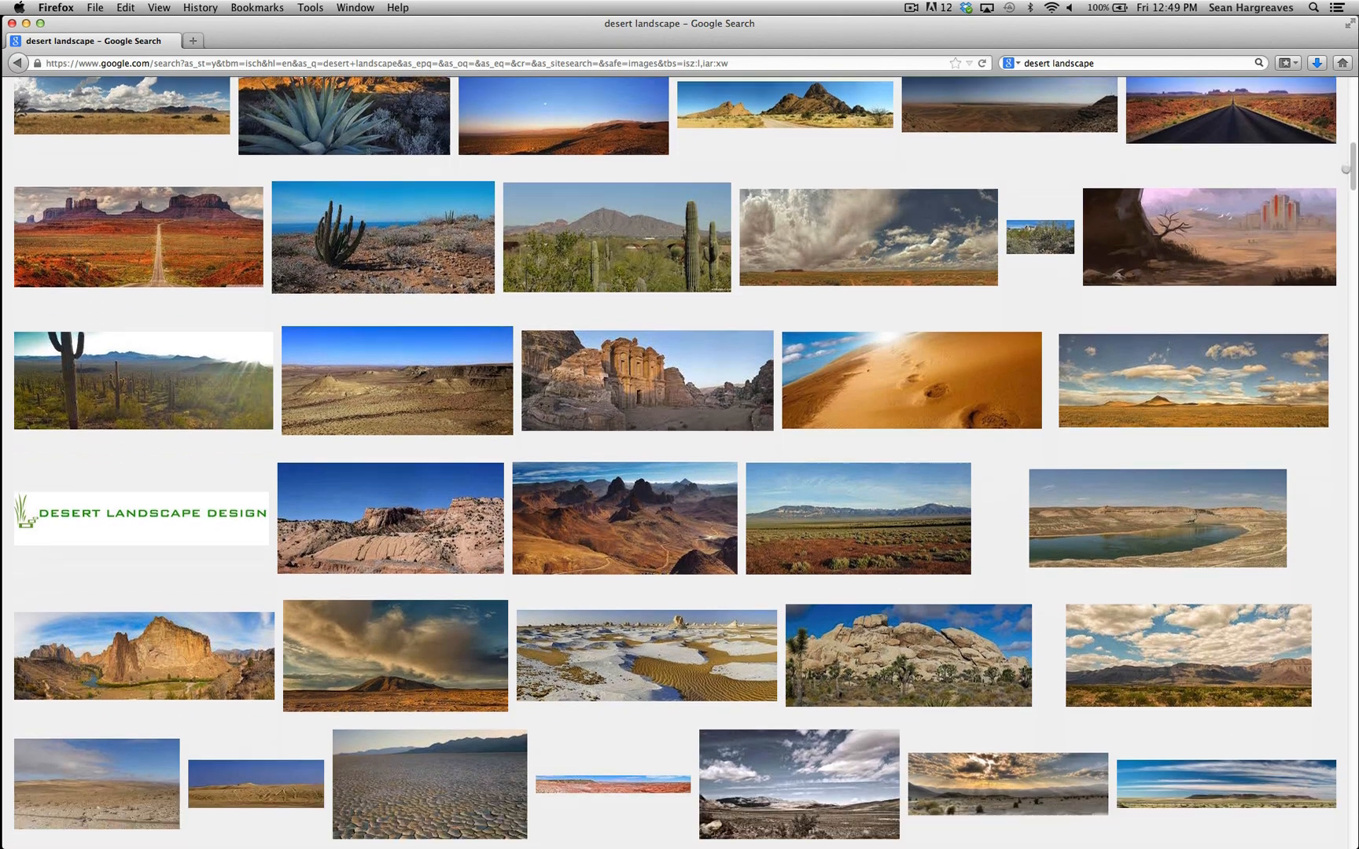
pyautogui.scroll(-4, 680, 462)
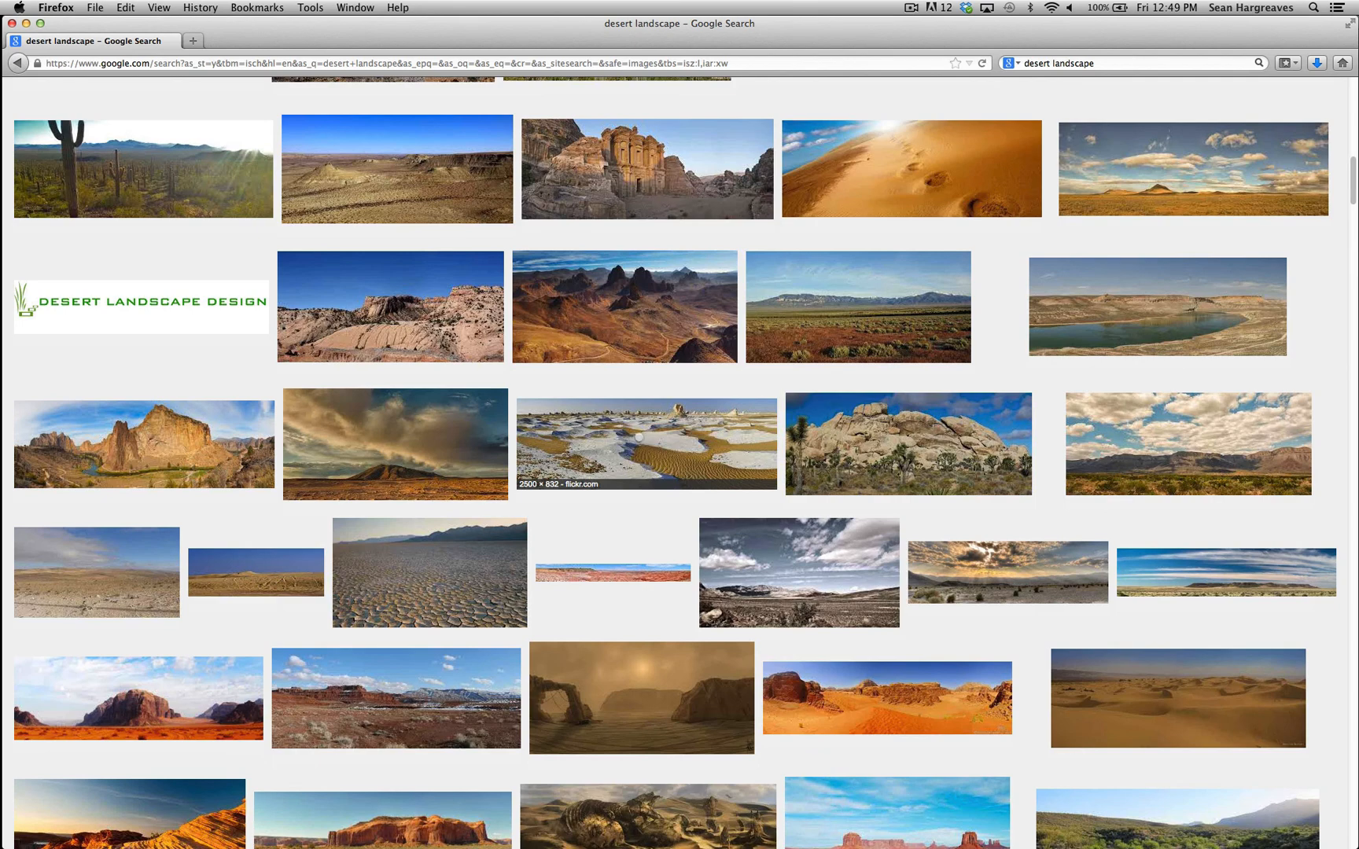
pyautogui.click(635, 442)
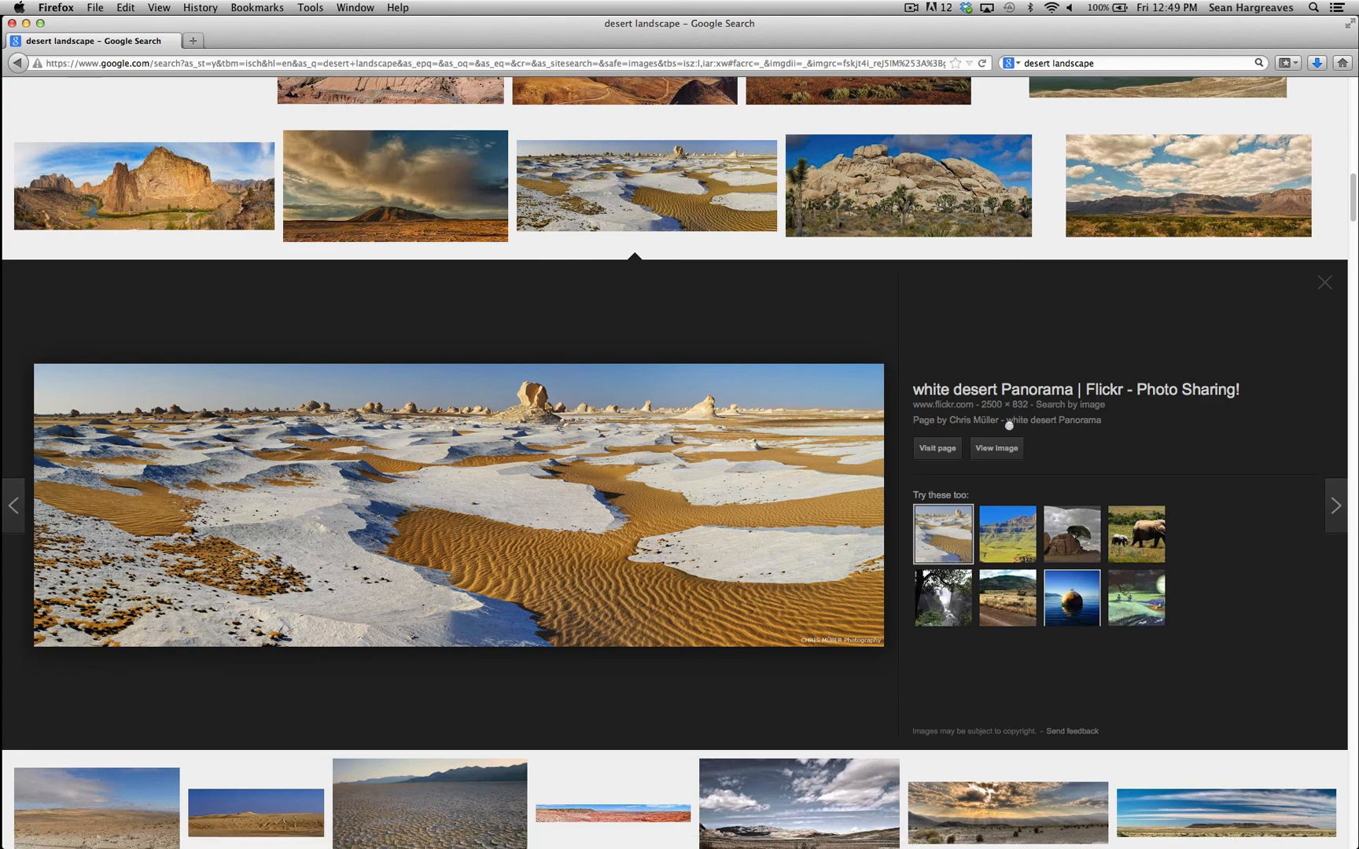
pyautogui.click(998, 449)
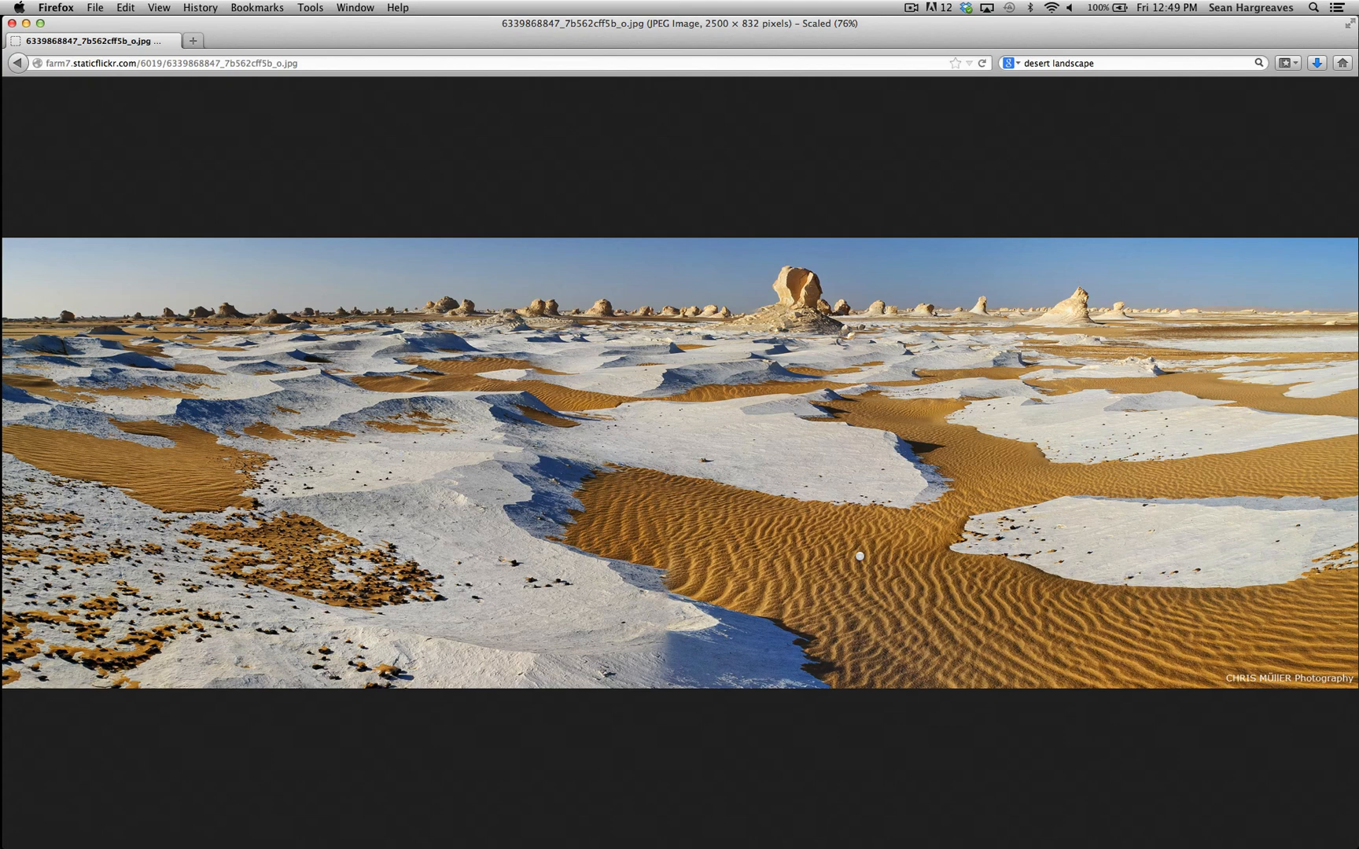
# Inspect the white desert panorama at actual size, then return it to the fitted view.
pyautogui.click(764, 523)
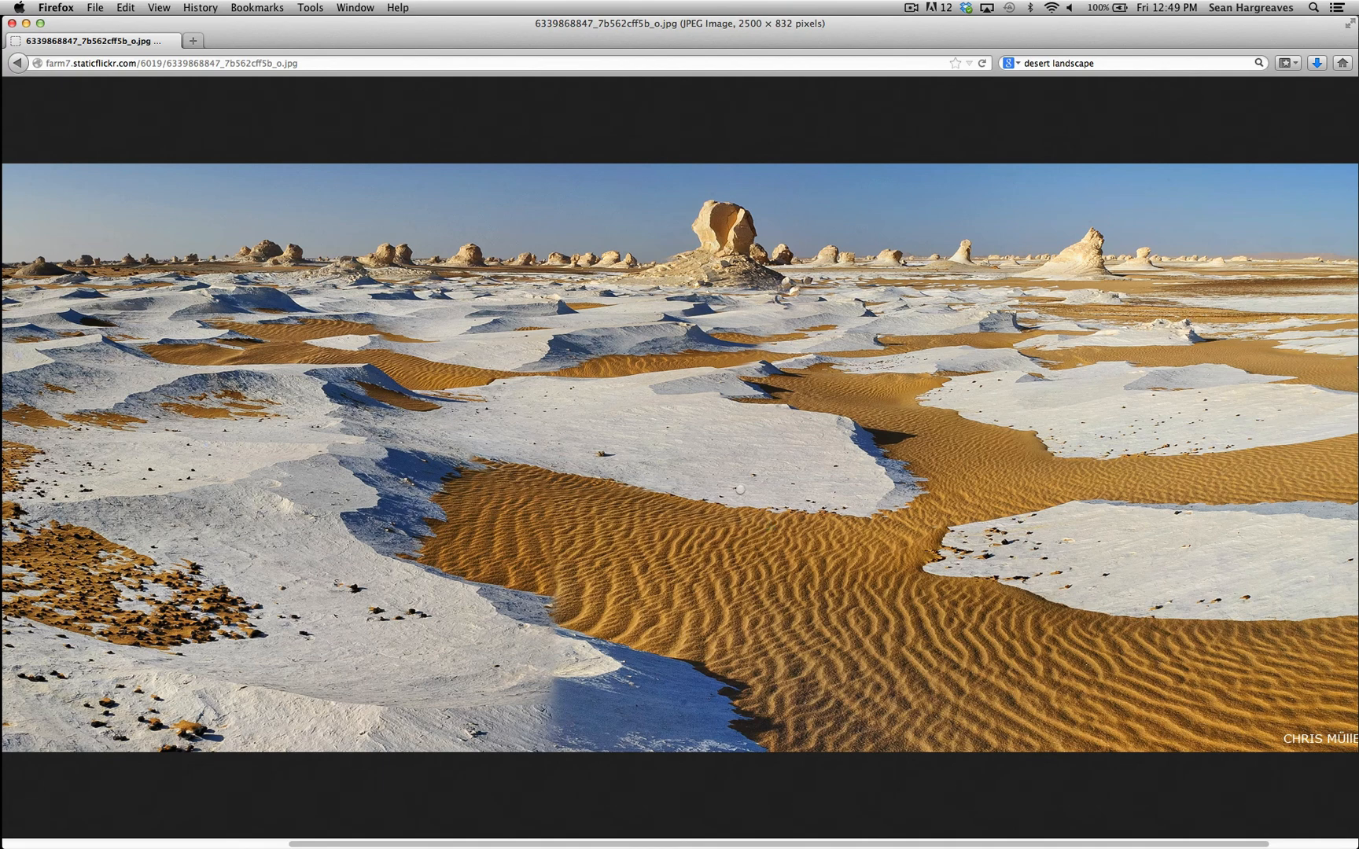
pyautogui.click(716, 541)
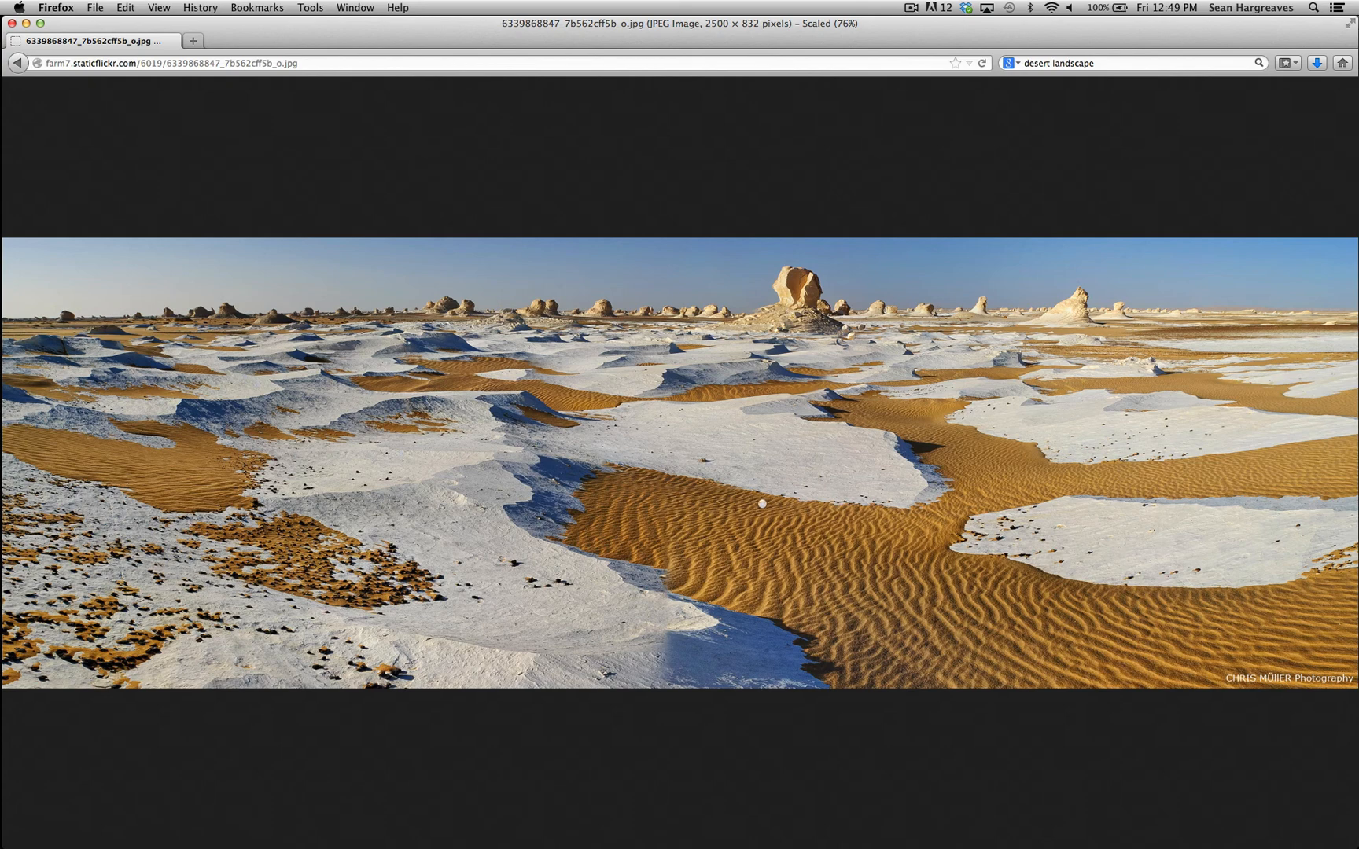
pyautogui.click(627, 522)
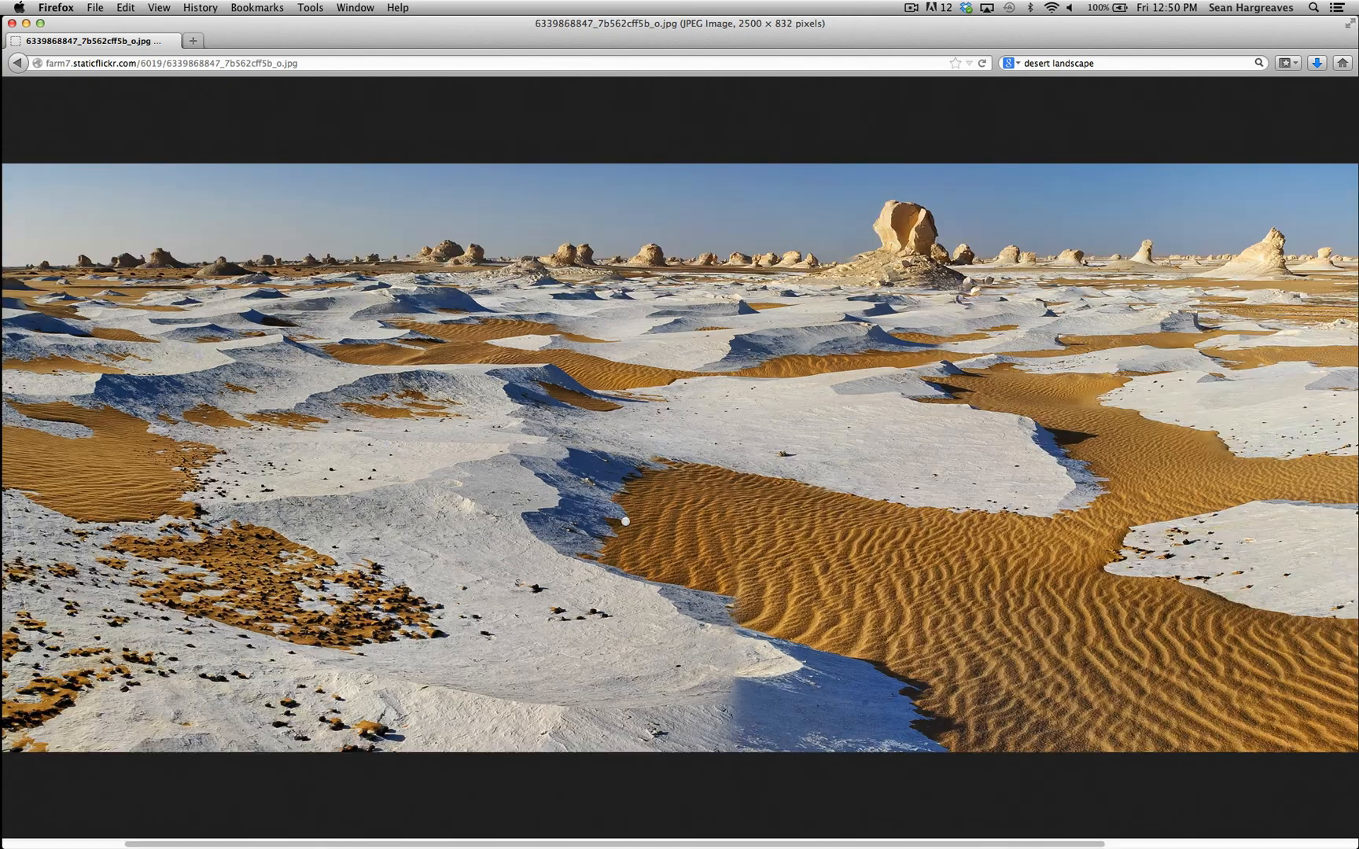
pyautogui.click(197, 257)
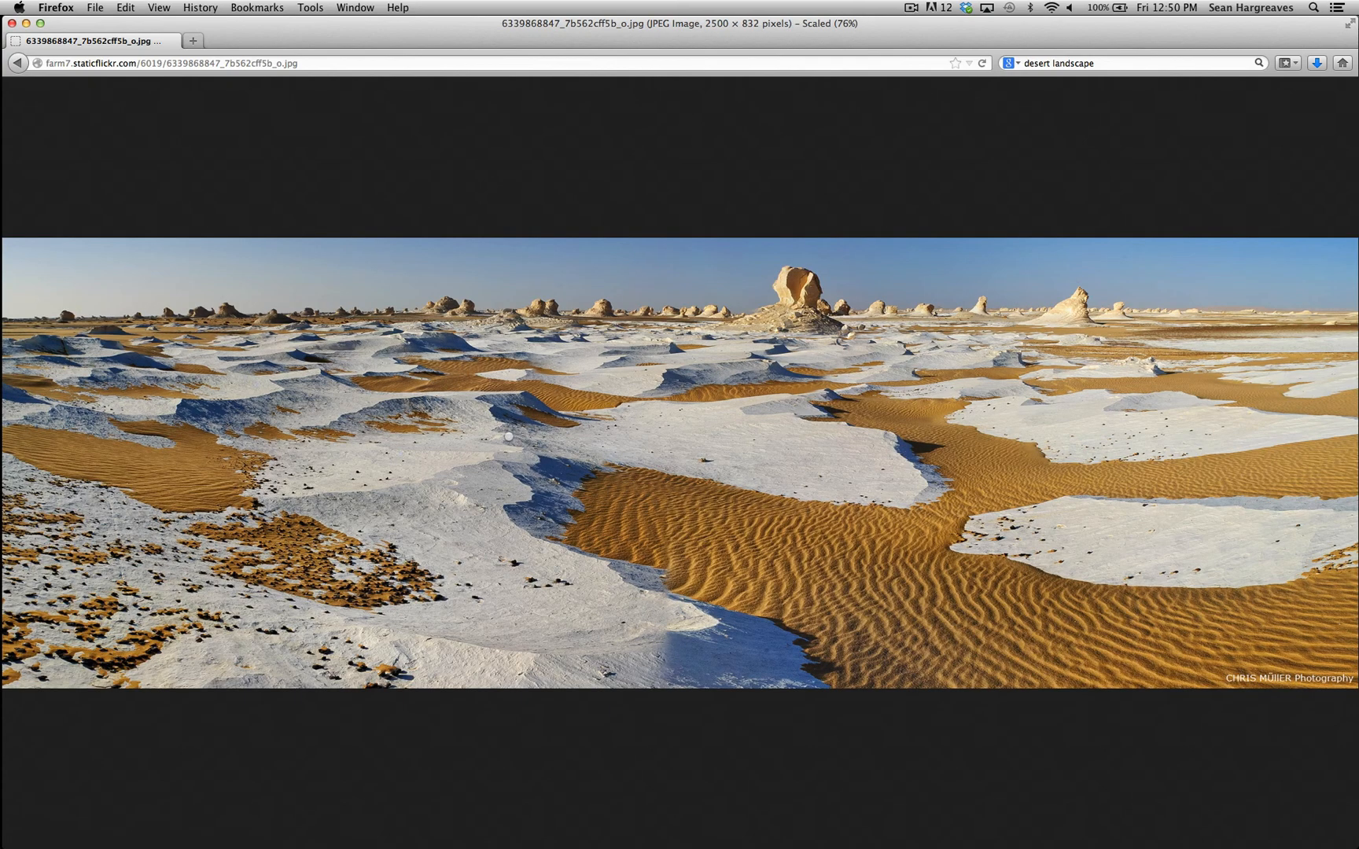
# Save the white desert panorama to the Desktop under its original file name and return to the image results with its preview closed.
pyautogui.rightClick(515, 438)
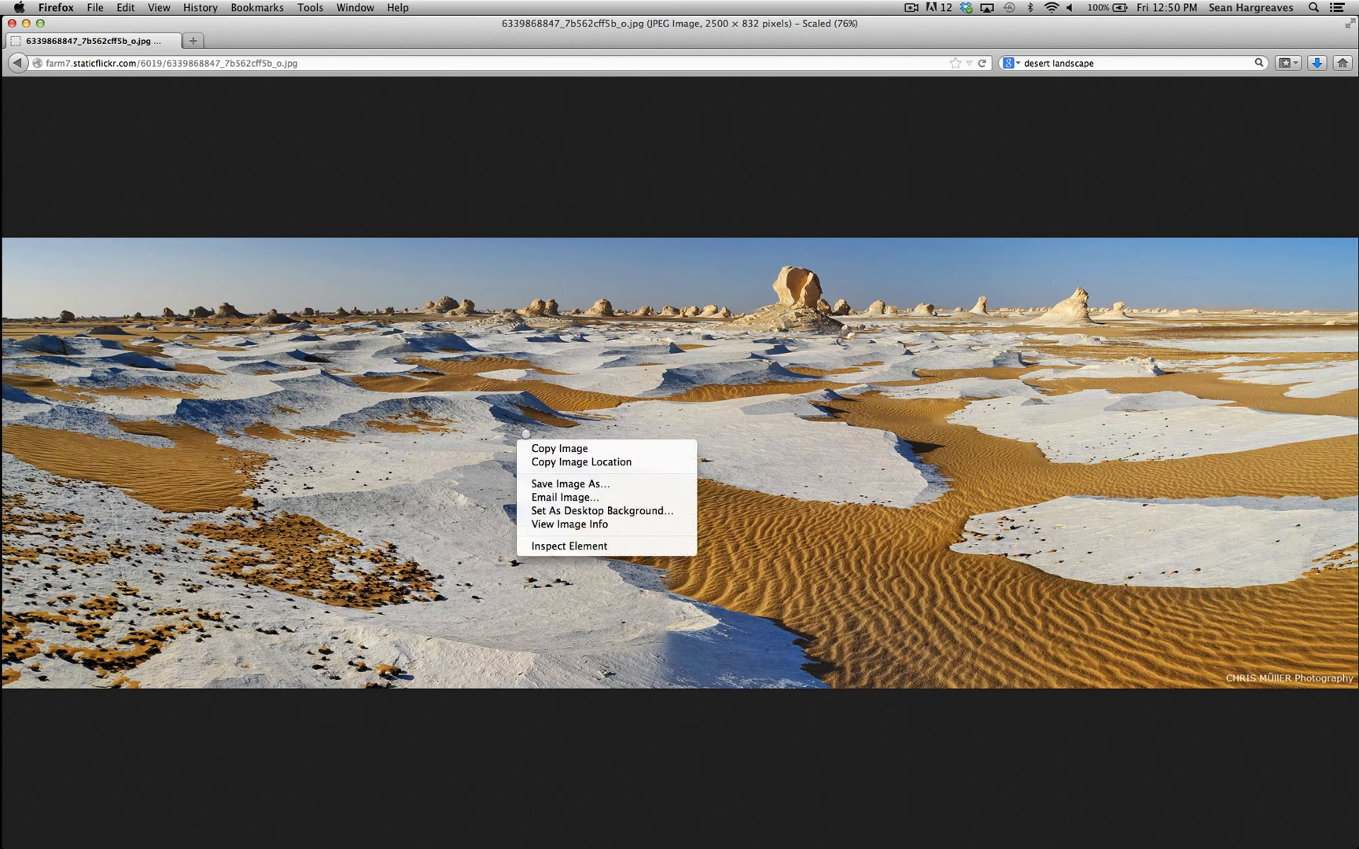
pyautogui.click(573, 488)
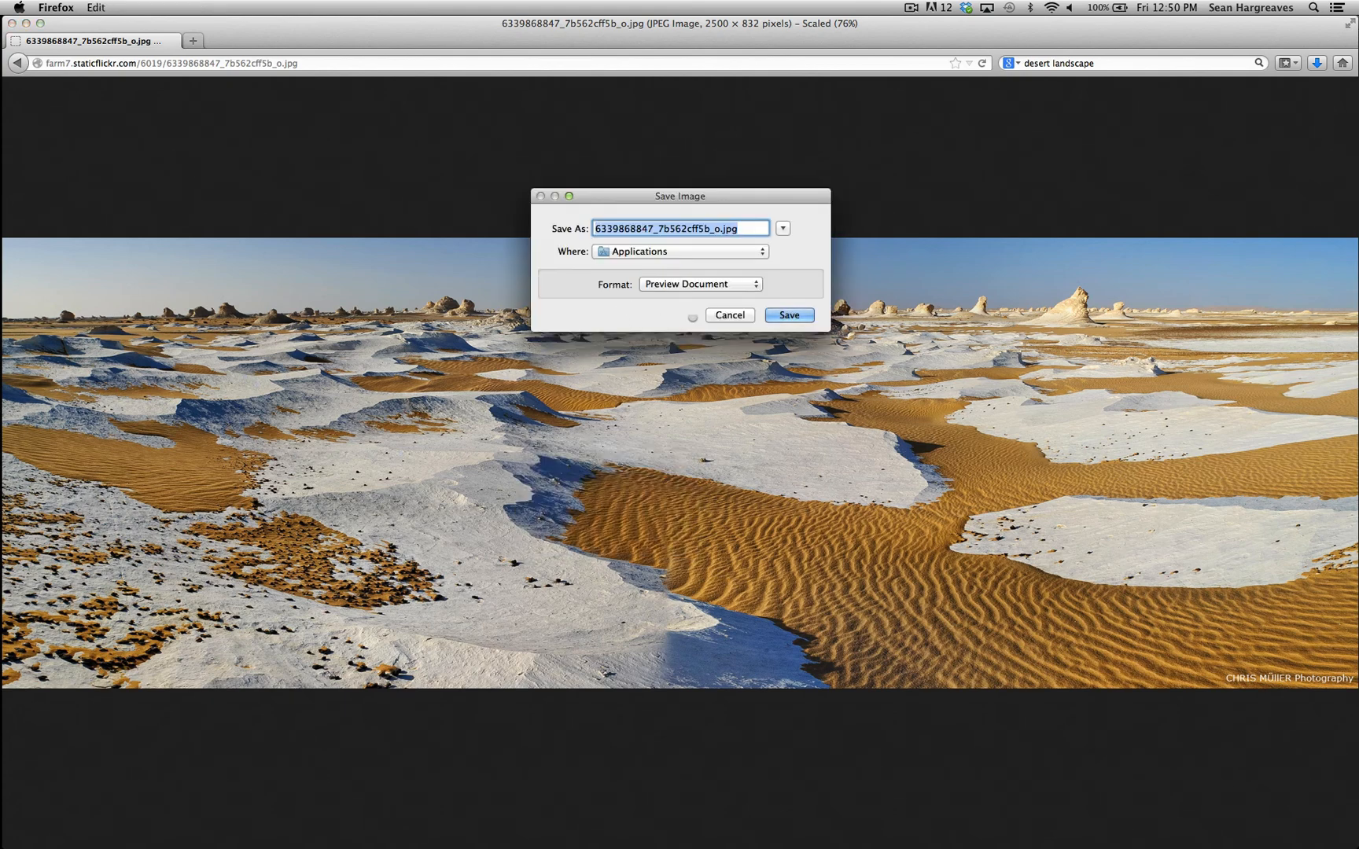
pyautogui.click(689, 251)
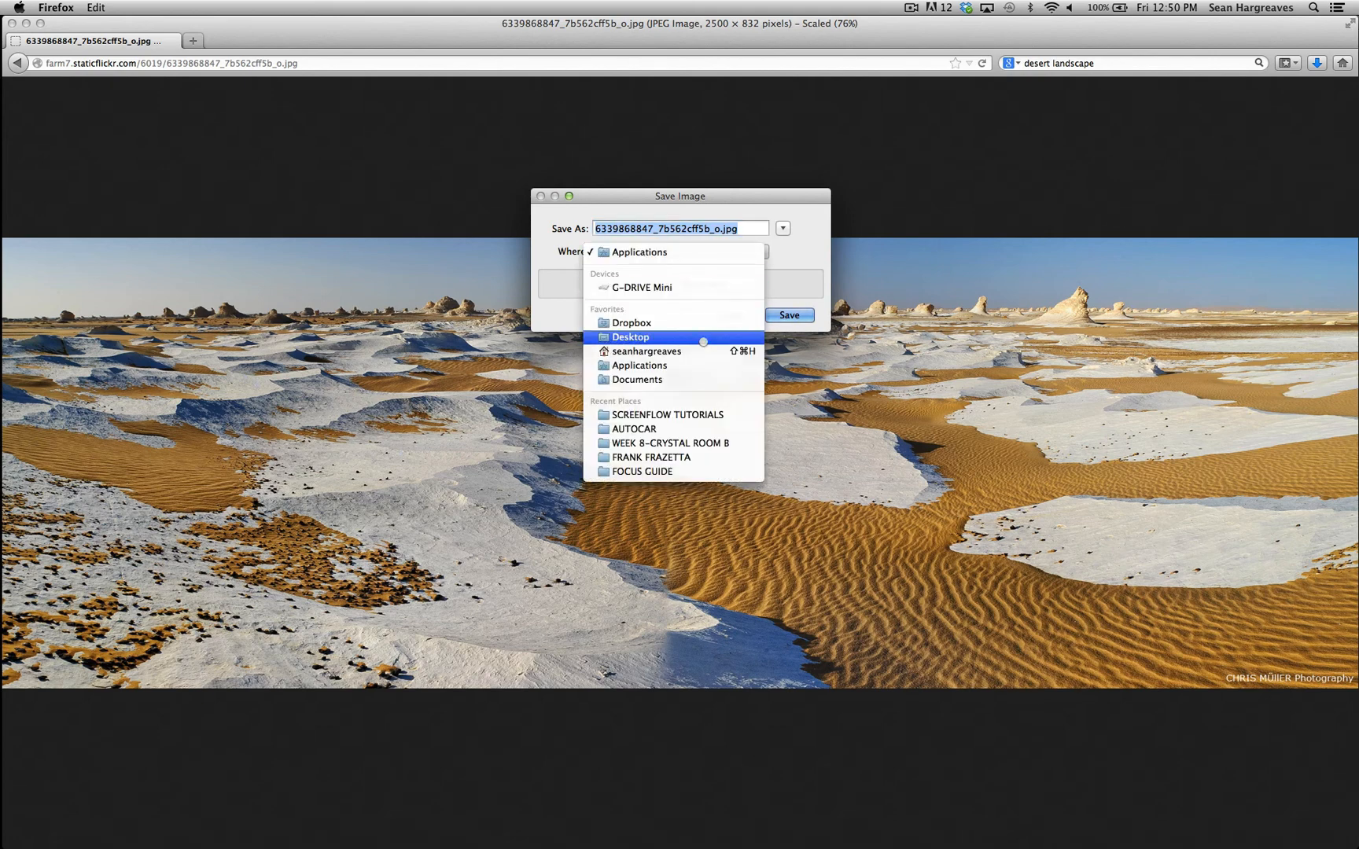
pyautogui.click(706, 338)
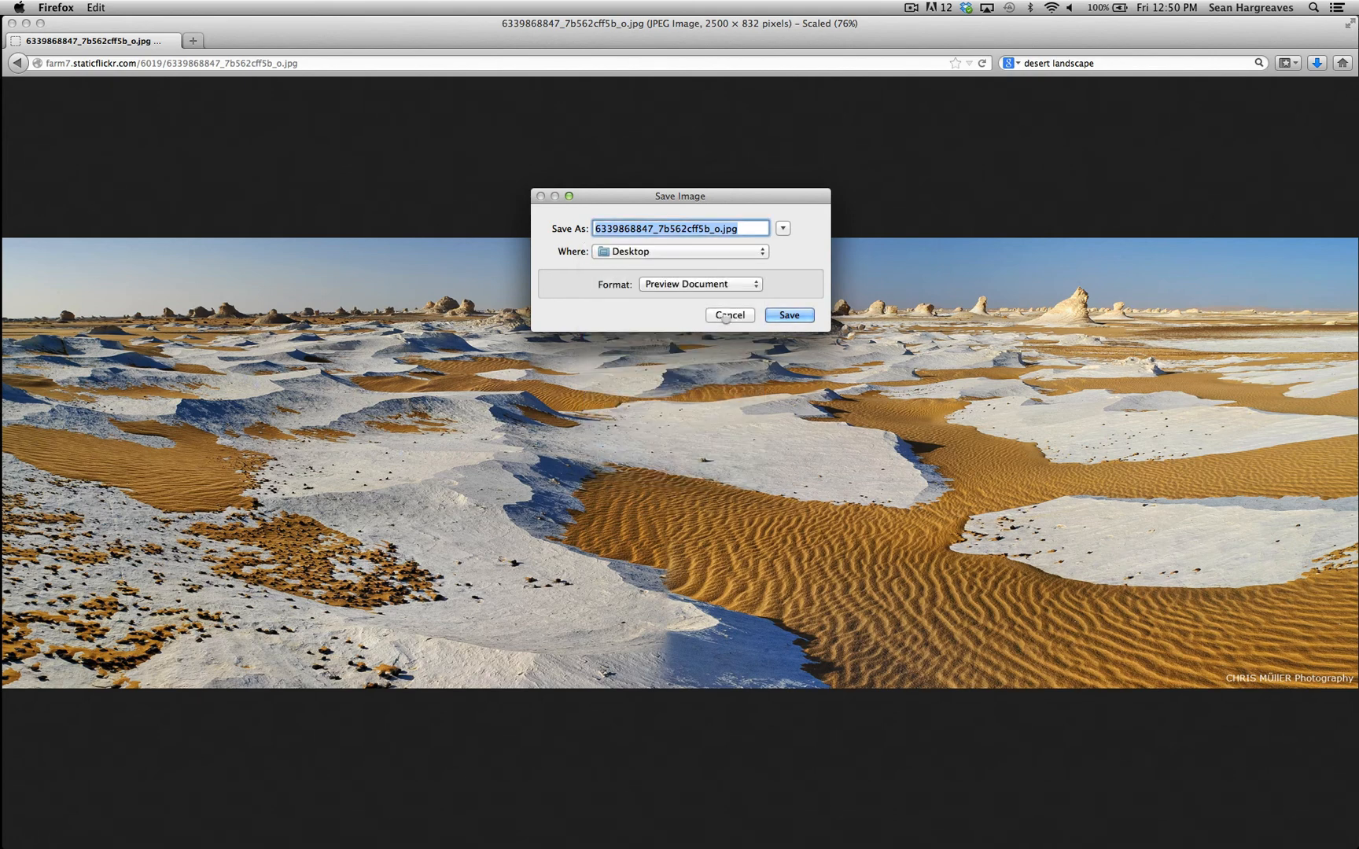
pyautogui.click(773, 315)
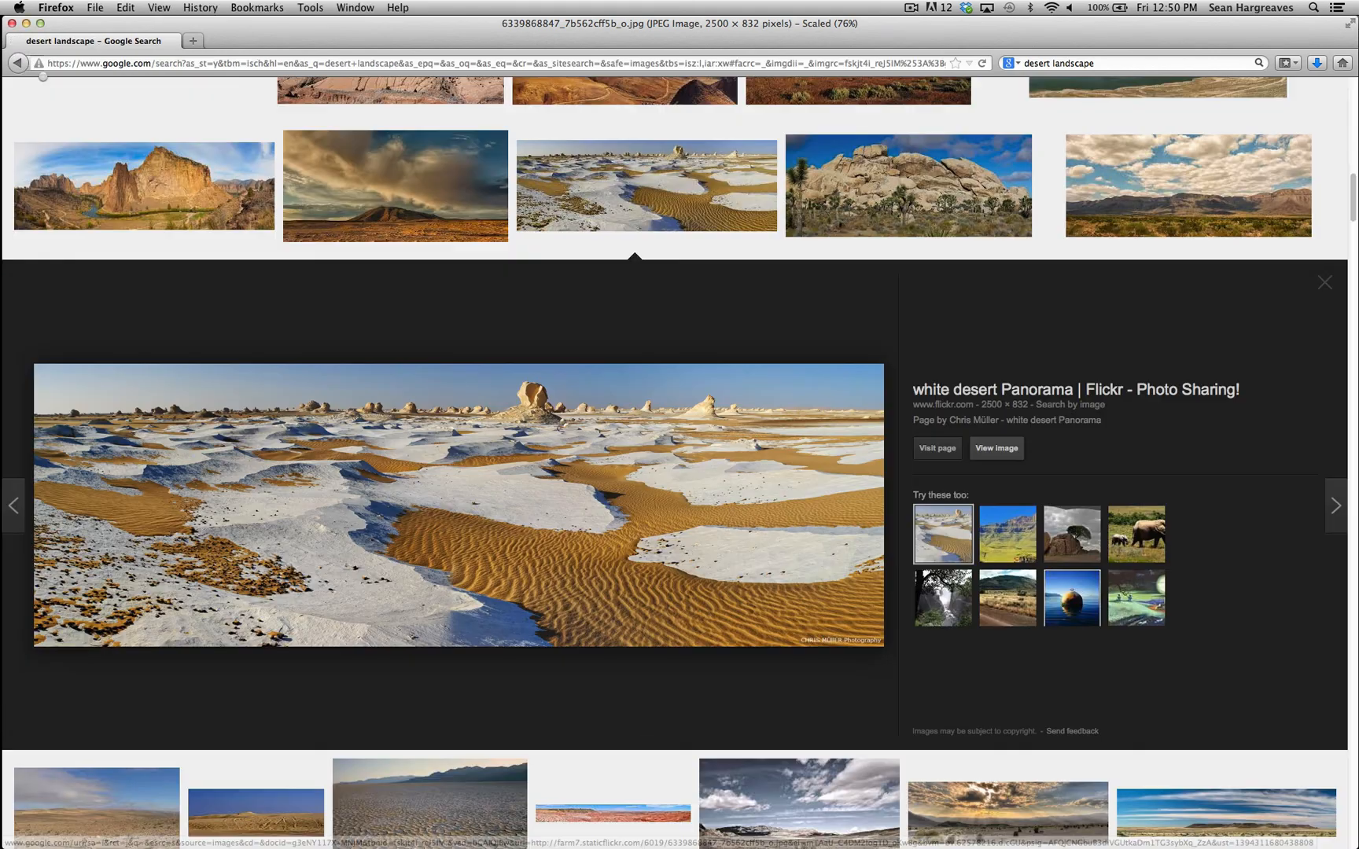
pyautogui.click(18, 63)
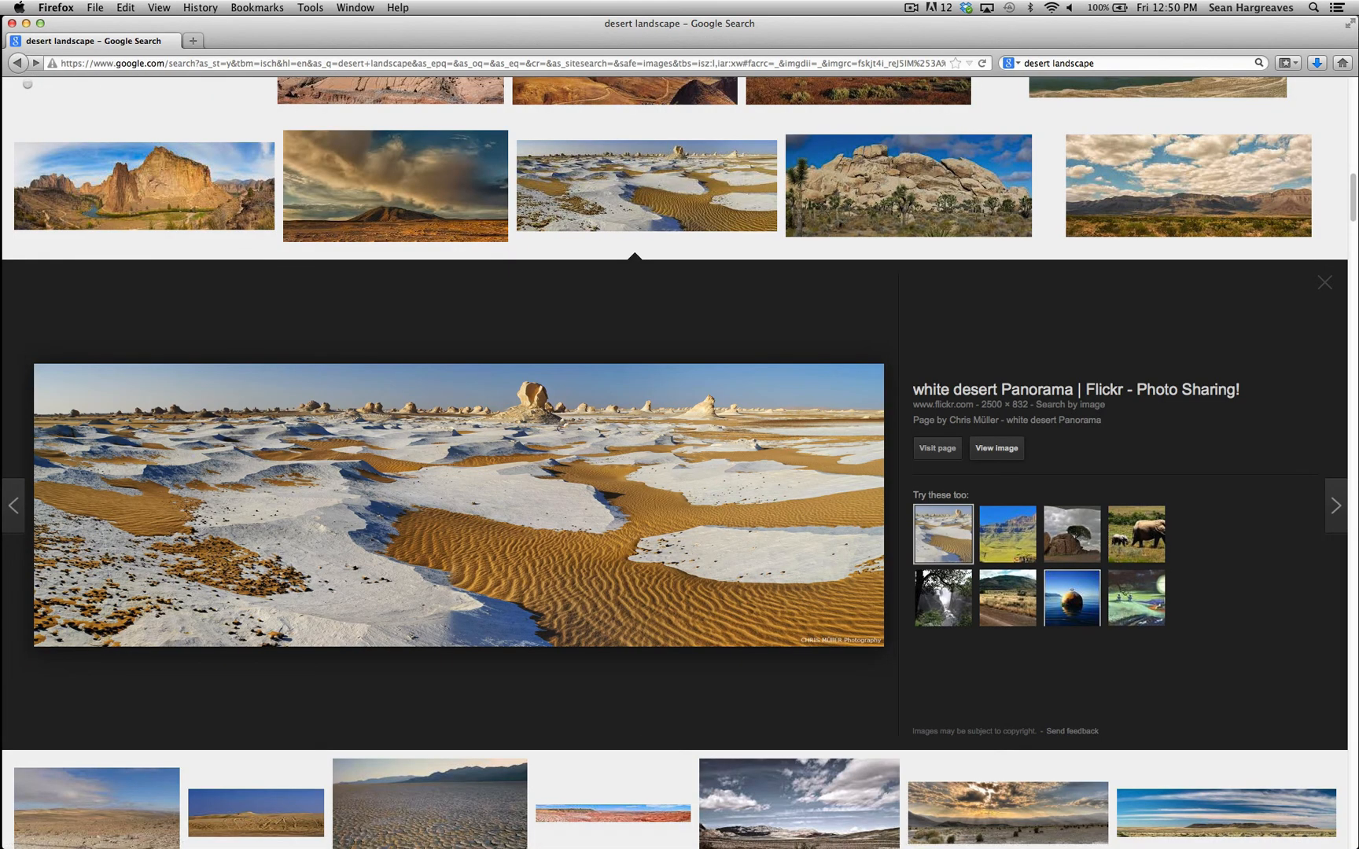
pyautogui.click(1324, 281)
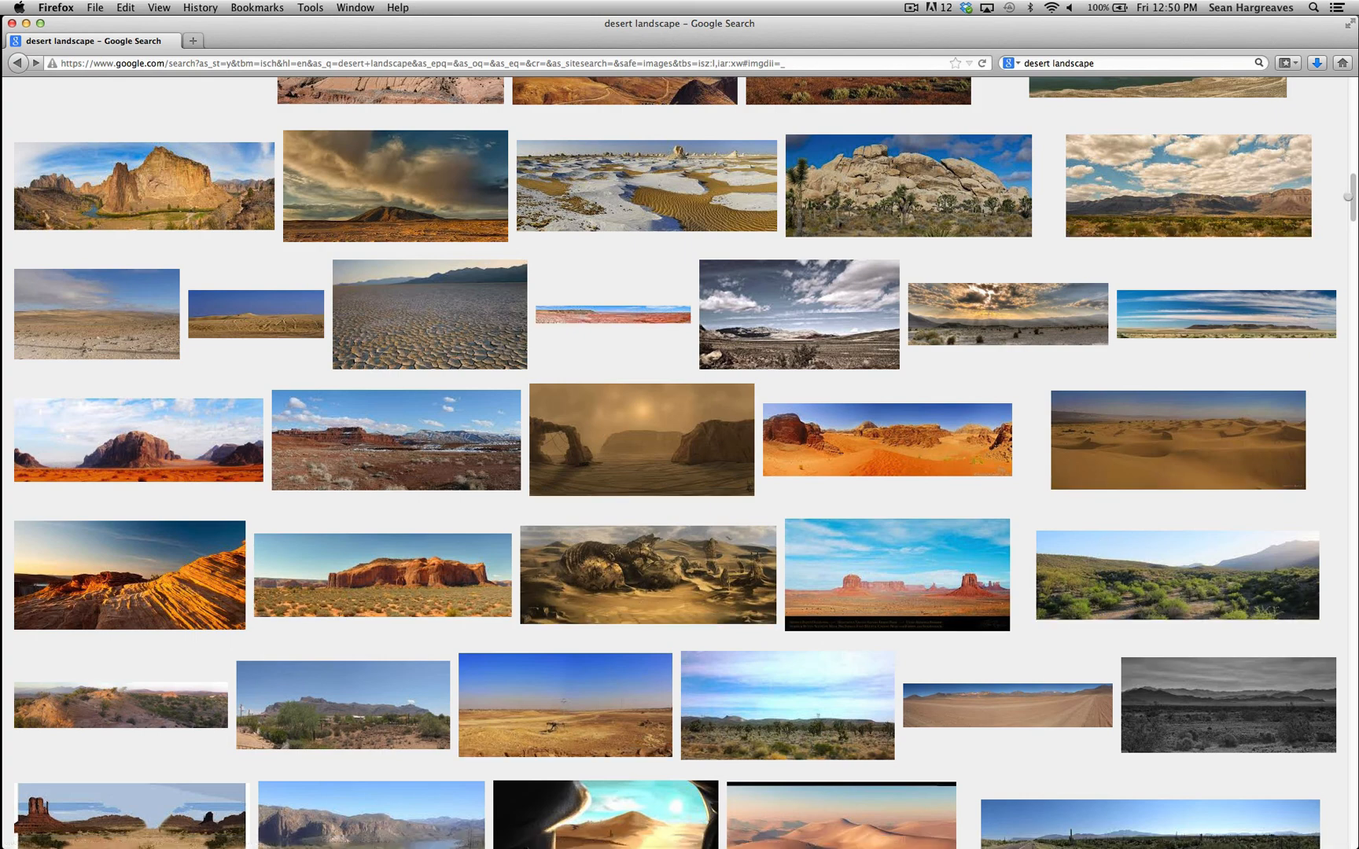
# Find the Tau Zero badlands panorama among the earlier results and open its full-size image.
pyautogui.moveTo(1353, 200); pyautogui.dragTo(1329, 119)
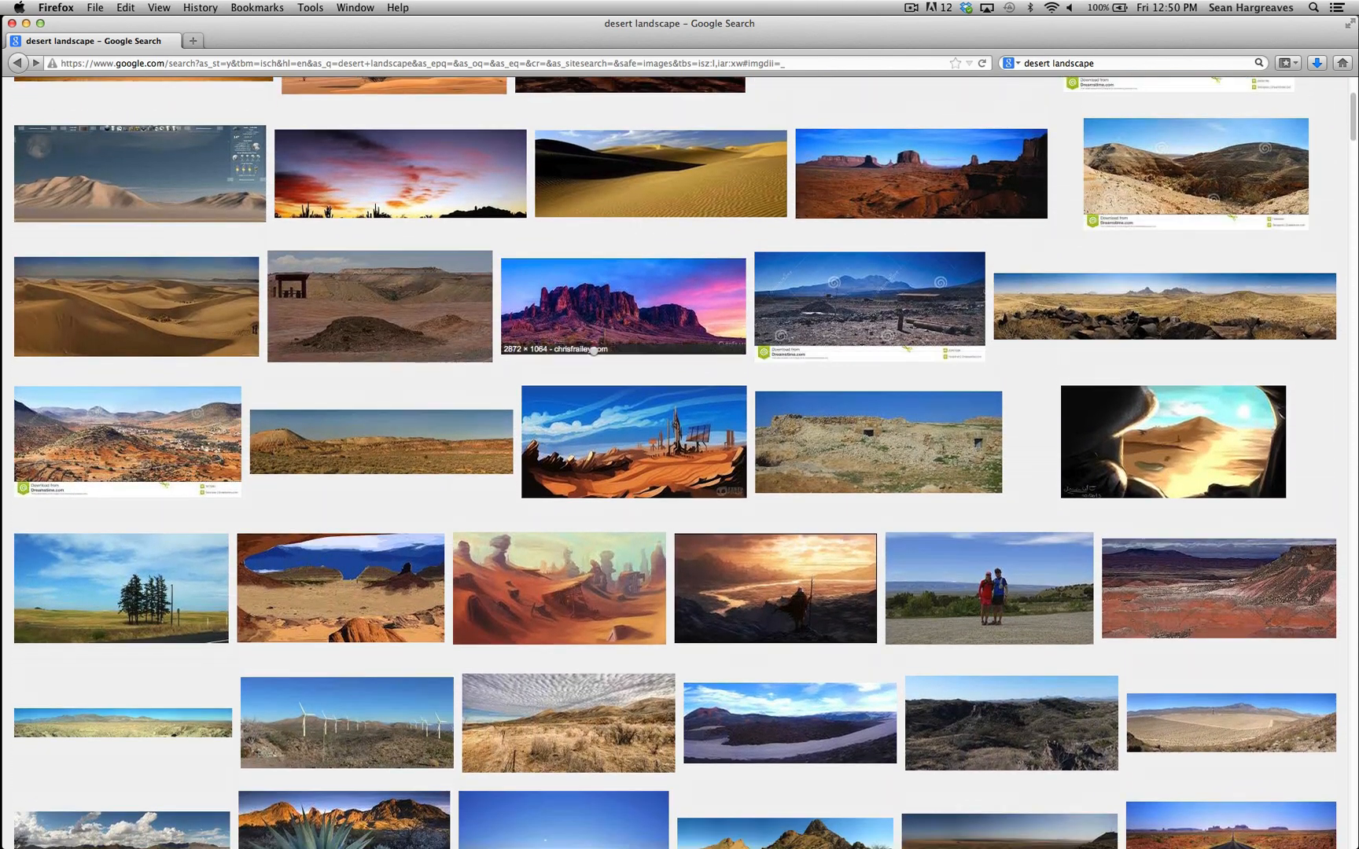
pyautogui.scroll(3, 394, 434)
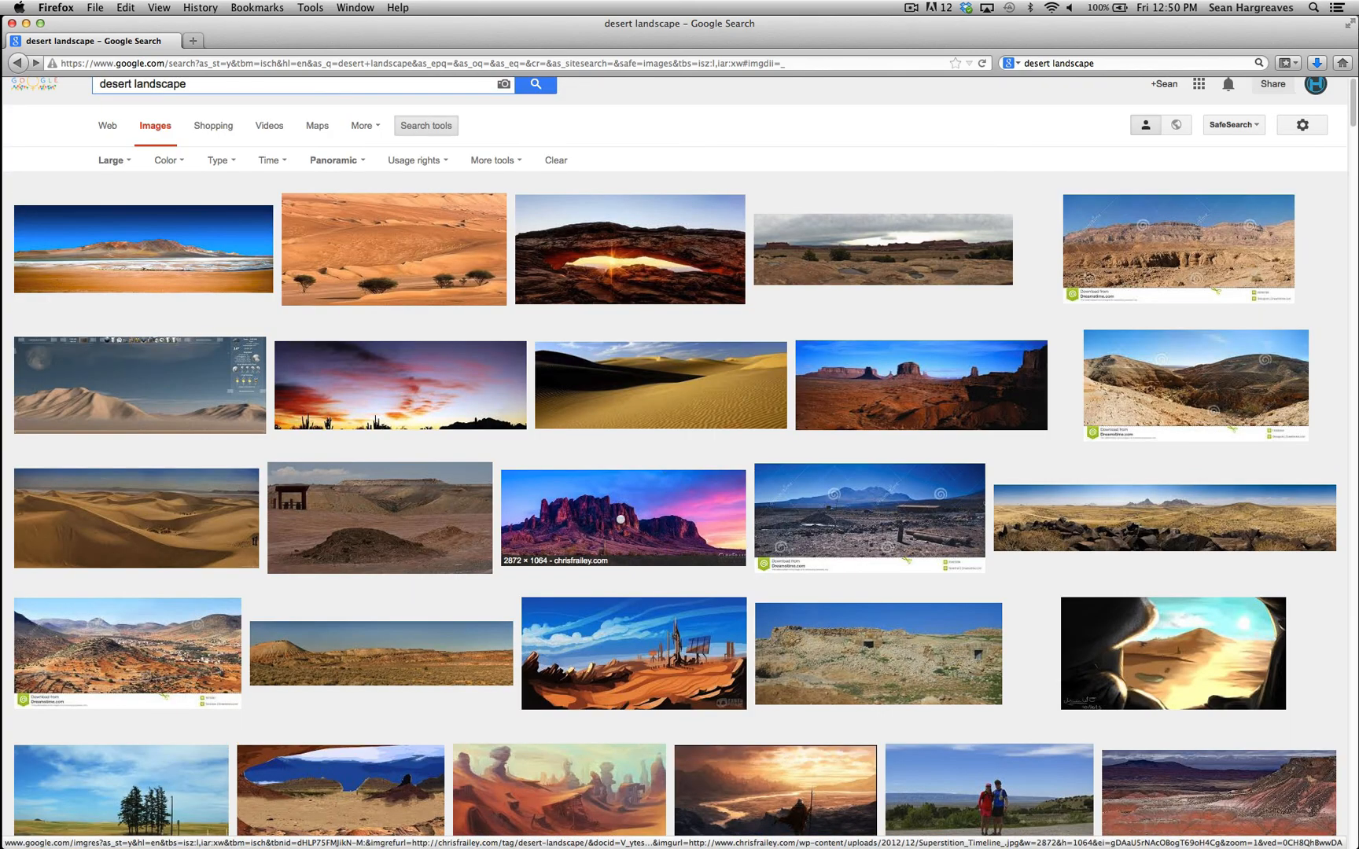
pyautogui.click(414, 656)
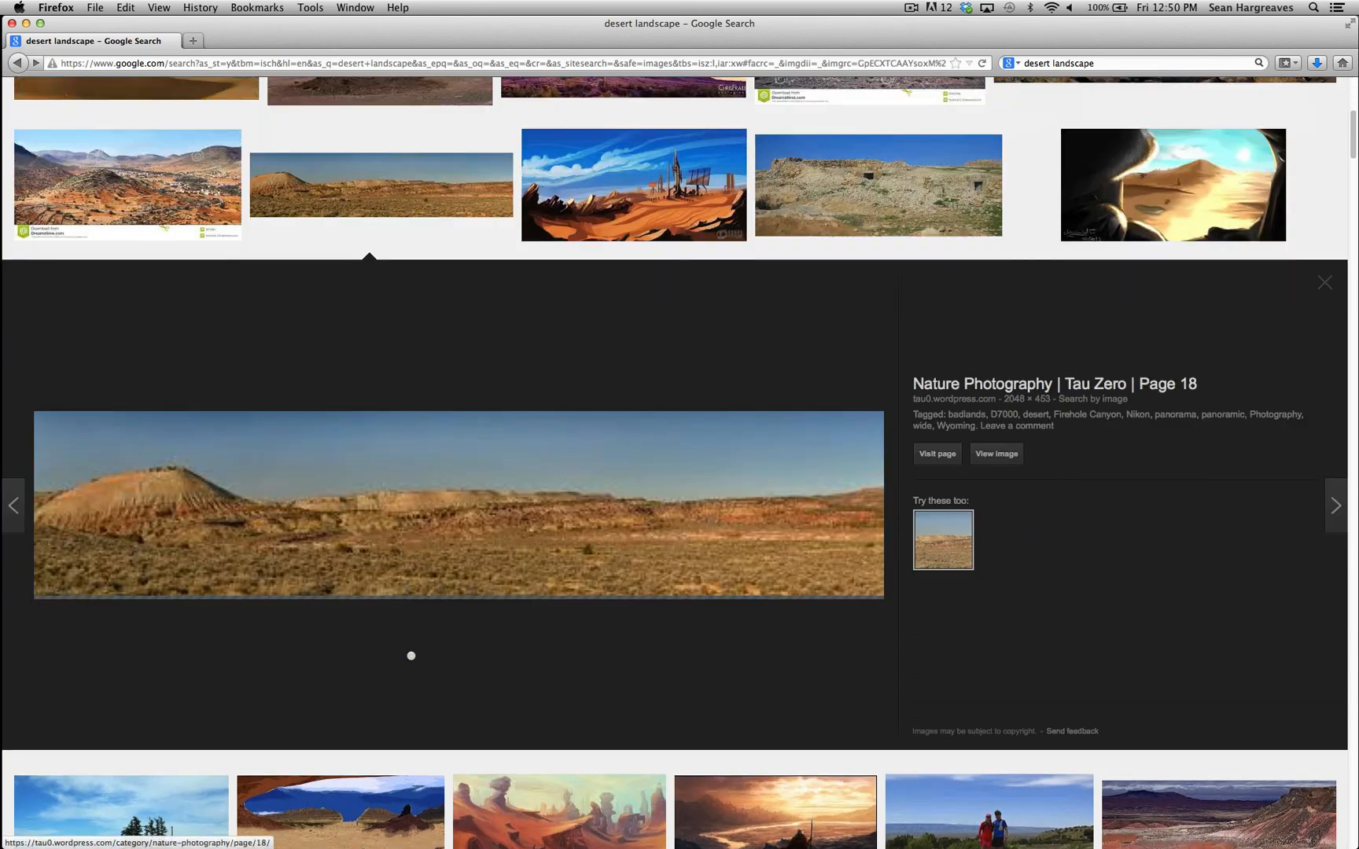
pyautogui.click(997, 454)
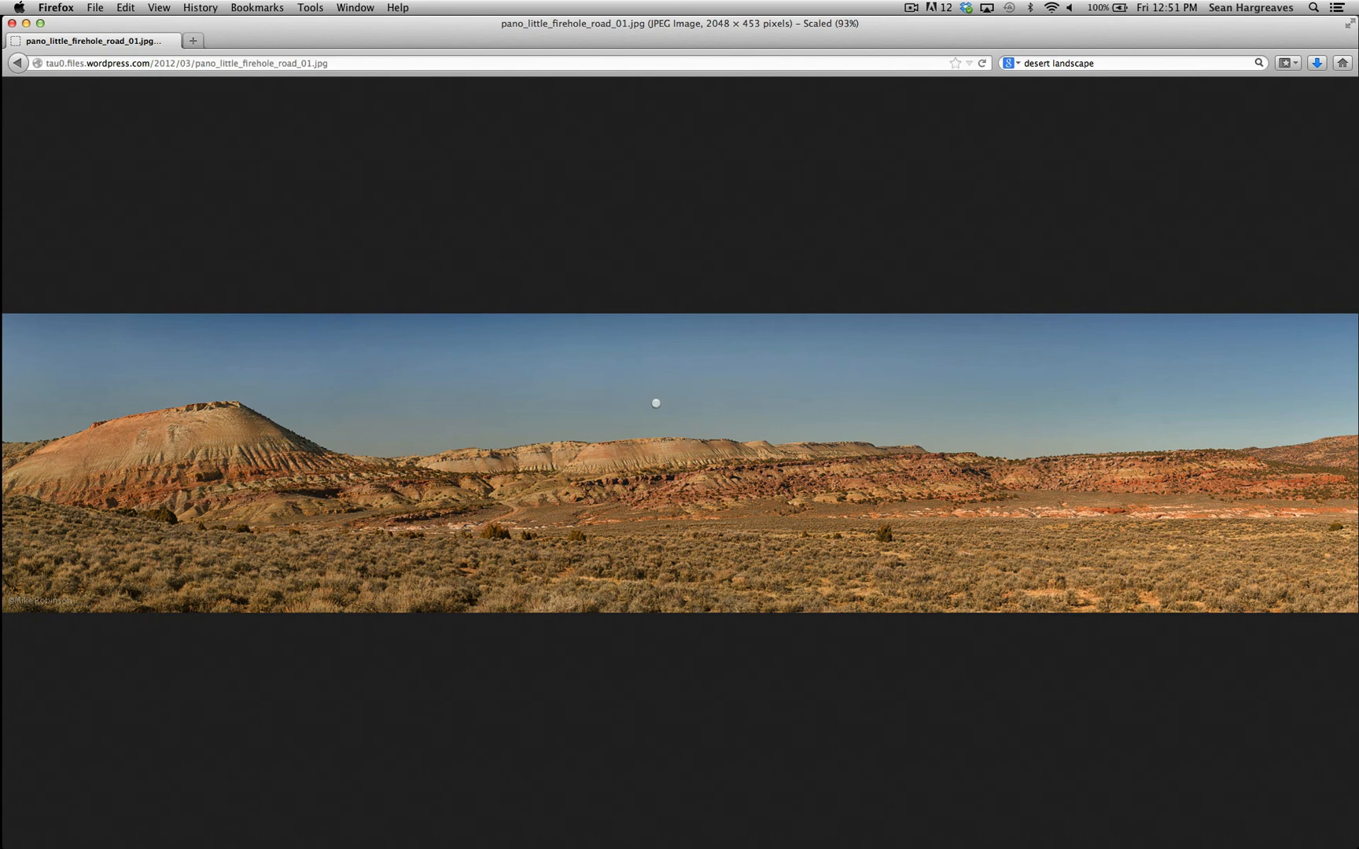
# Check the save options for the badlands panorama, dismiss them without saving, and go back to the image results.
pyautogui.rightClick(660, 403)
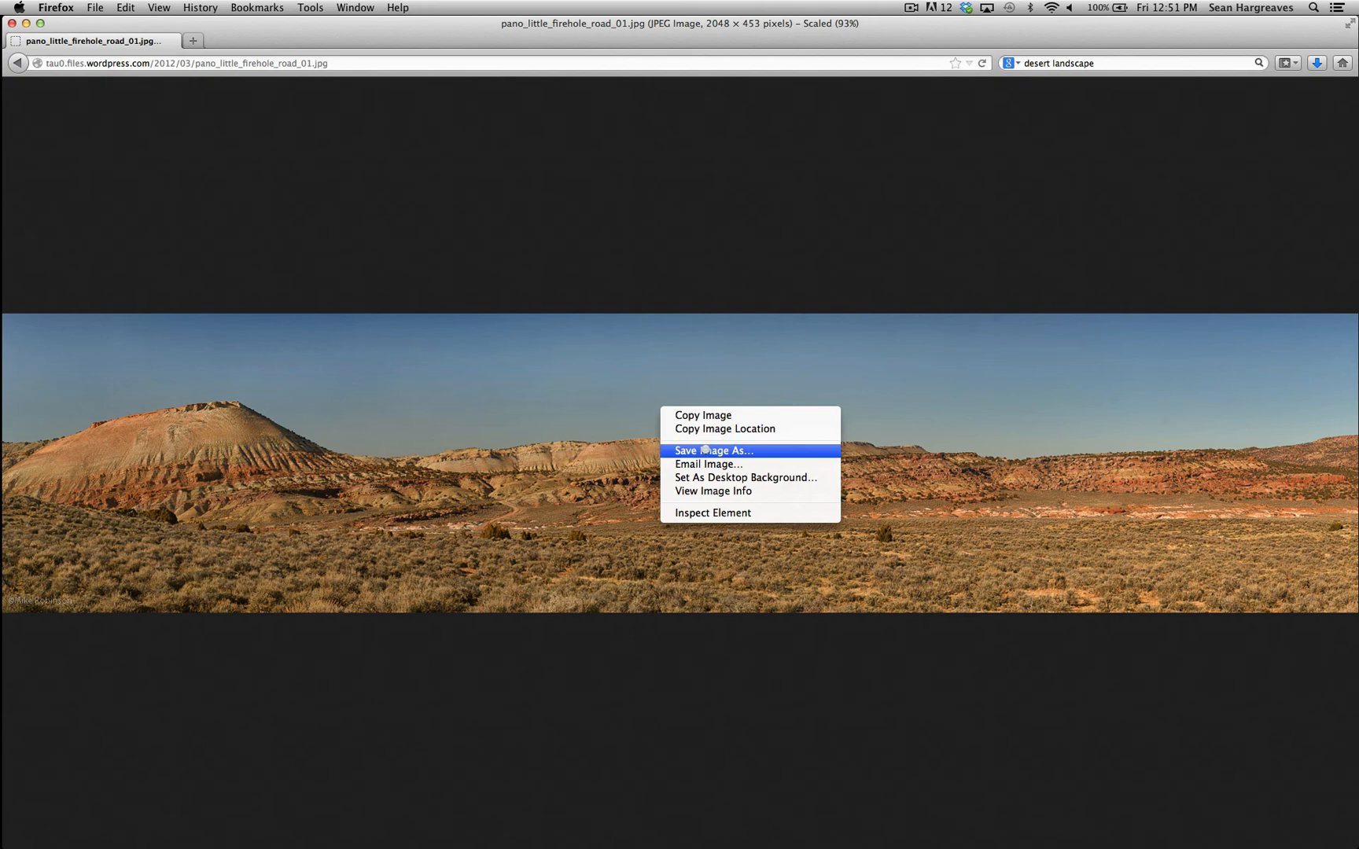
pyautogui.click(608, 394)
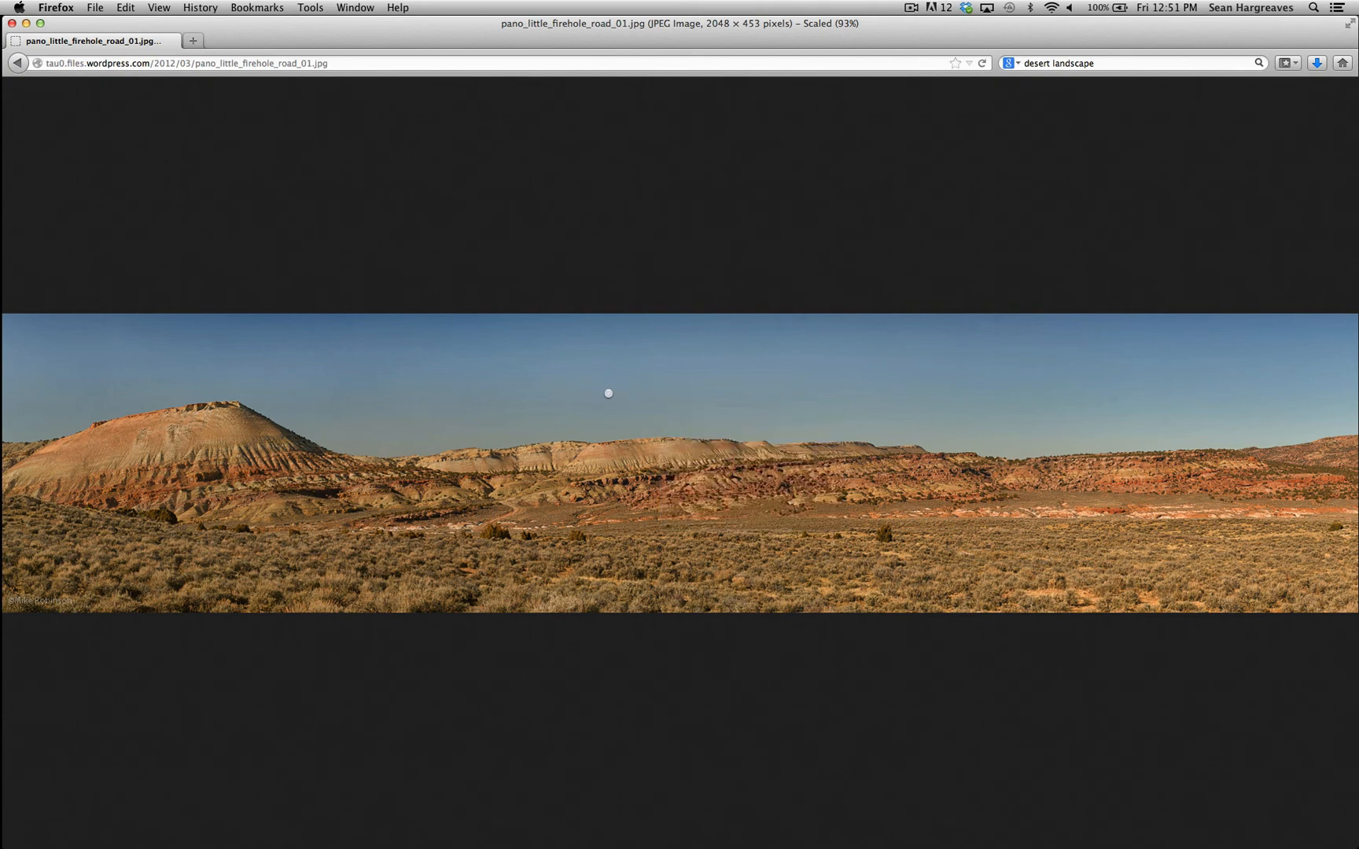
pyautogui.click(17, 63)
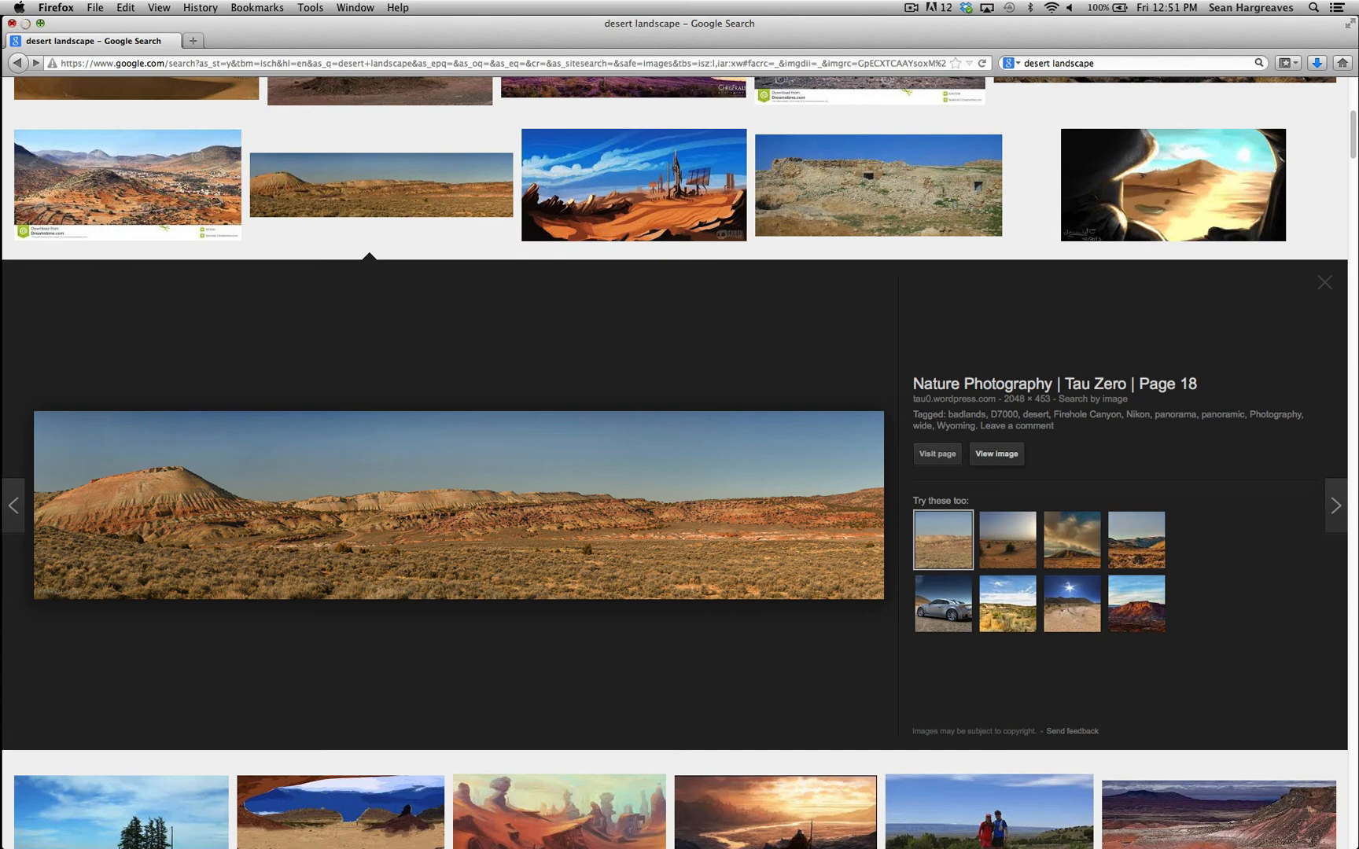
# Switch to Photoshop and view the pano_little_firehole_road_01.jpg panorama enlarged, comparing it with the ALTAIR 4.psd painting.
pyautogui.click(26, 24)
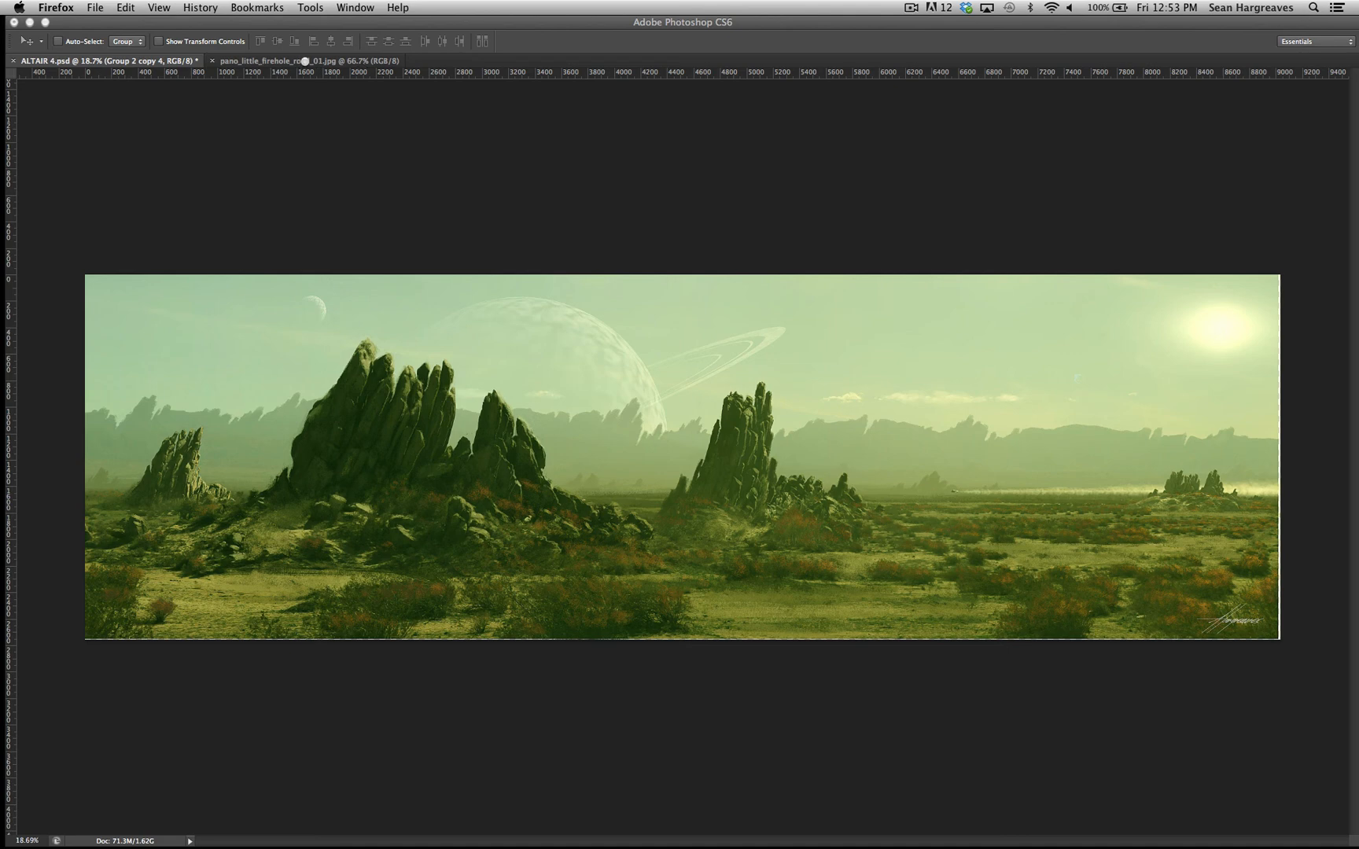
pyautogui.click(291, 60)
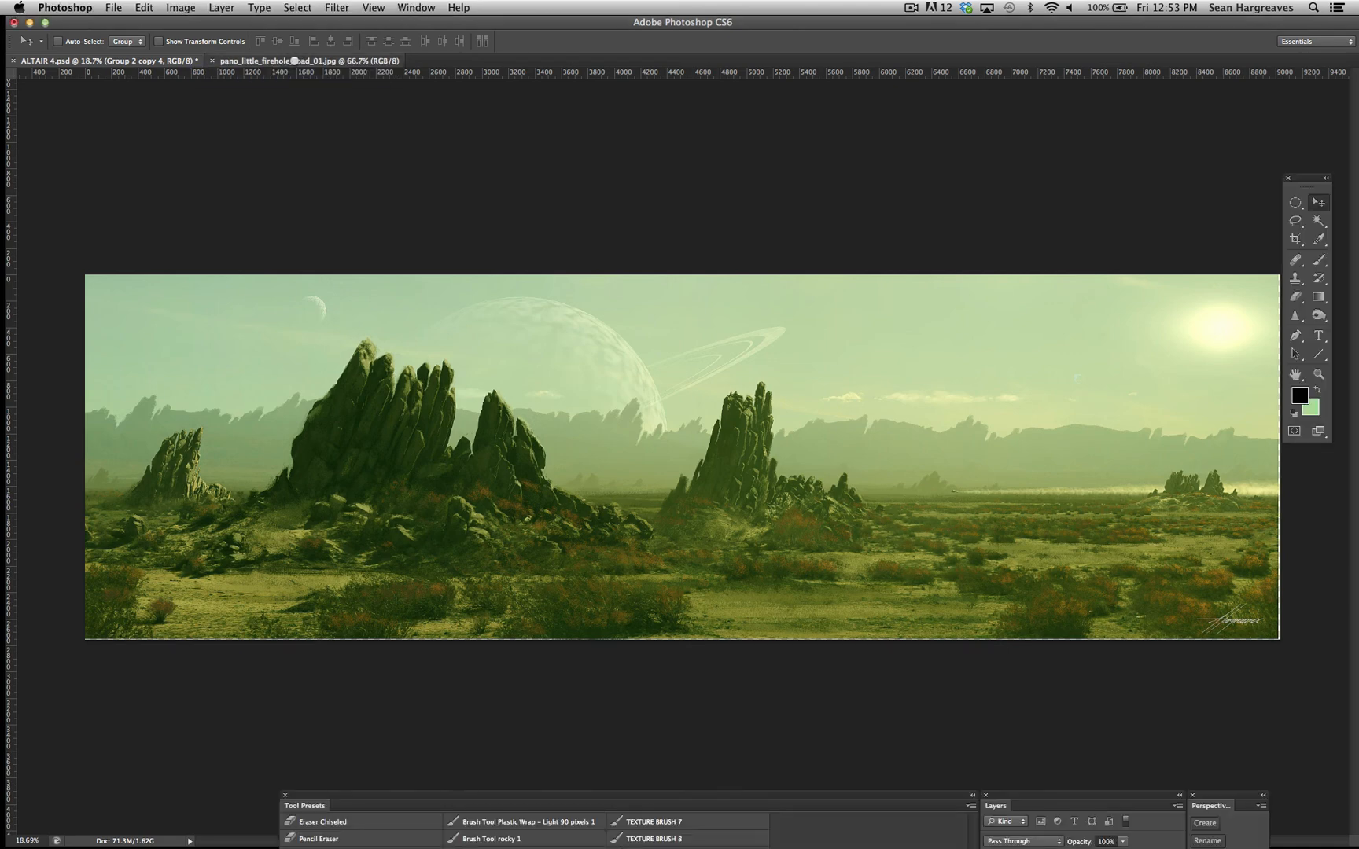
pyautogui.click(294, 60)
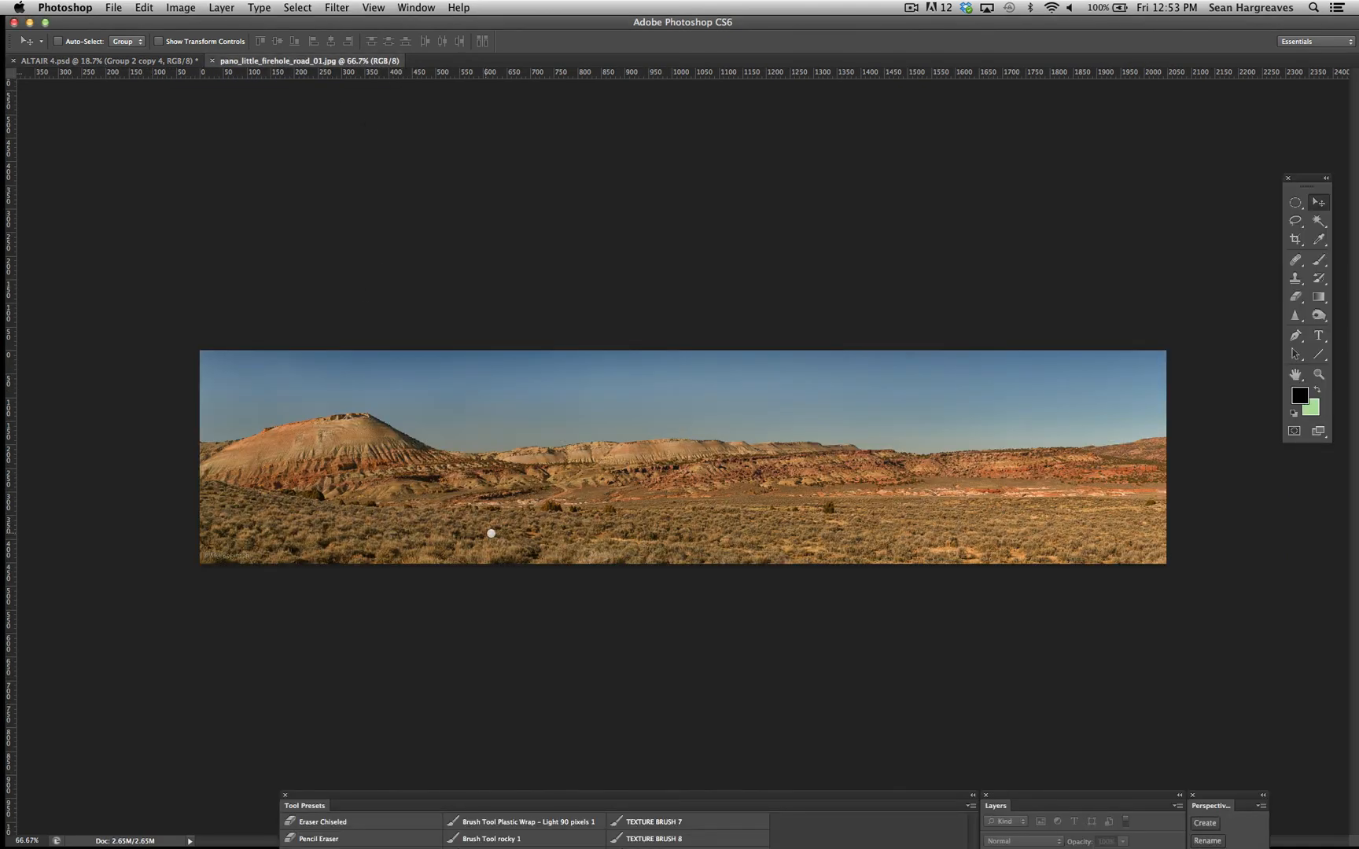
pyautogui.click(1310, 374)
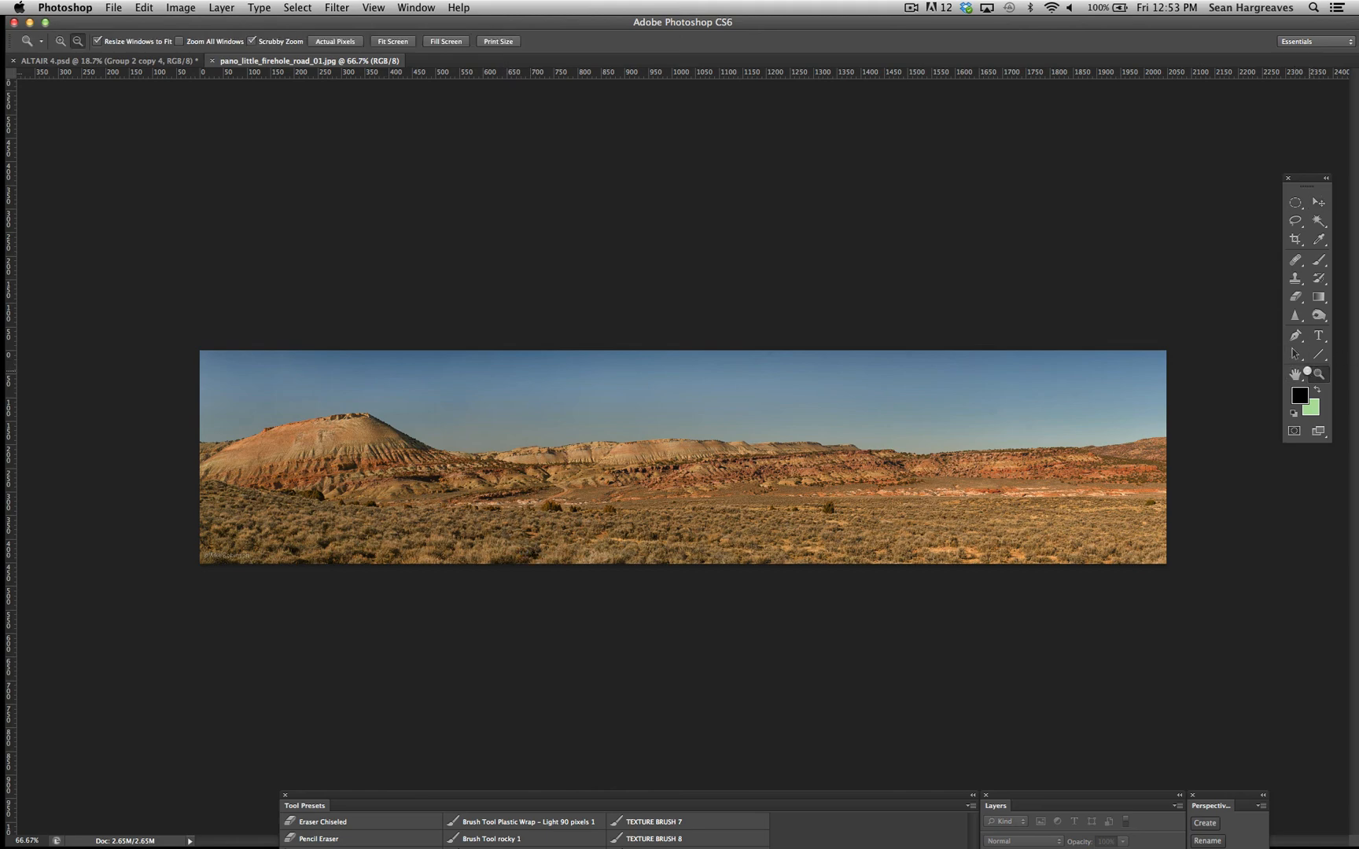
pyautogui.moveTo(687, 454); pyautogui.dragTo(859, 577)
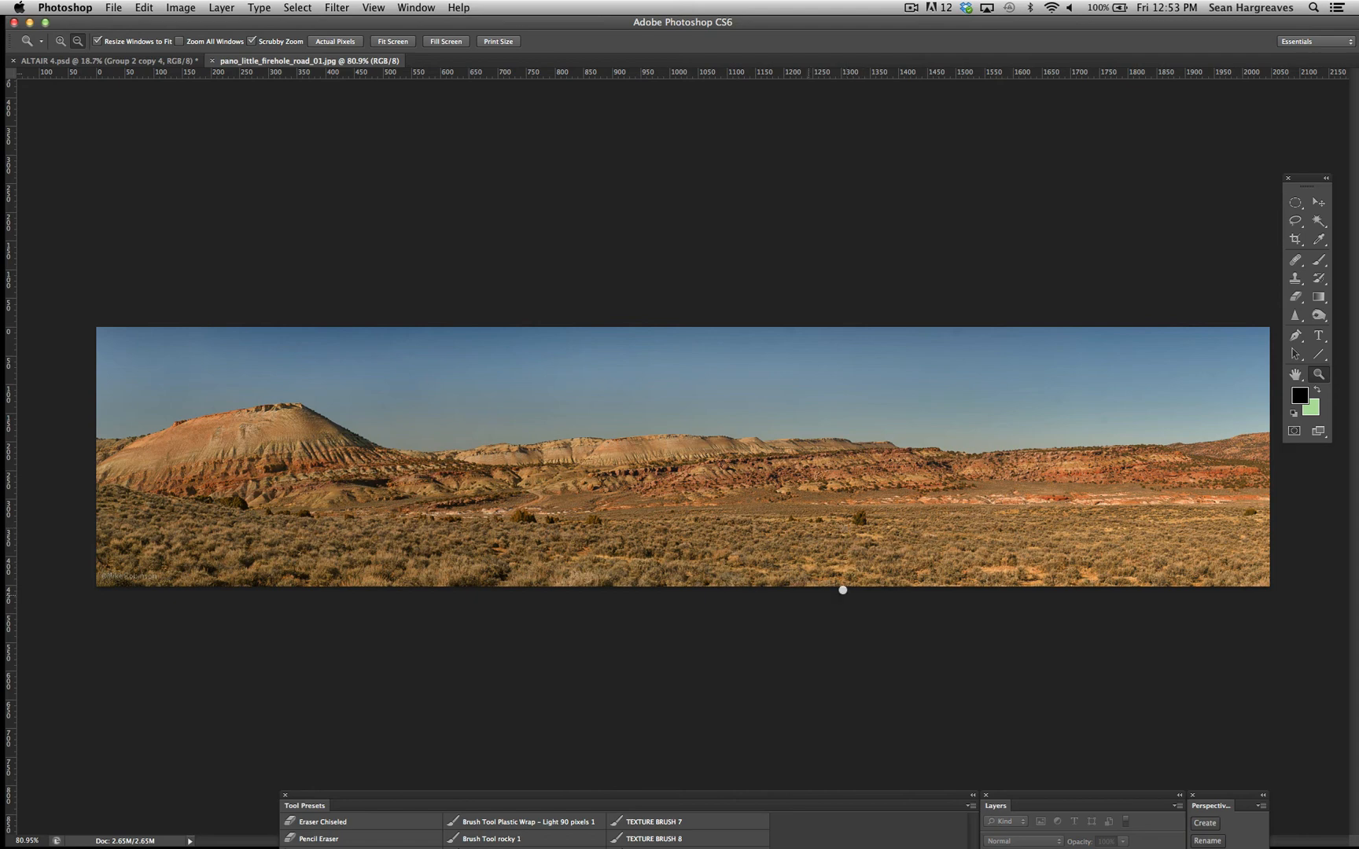
pyautogui.click(150, 62)
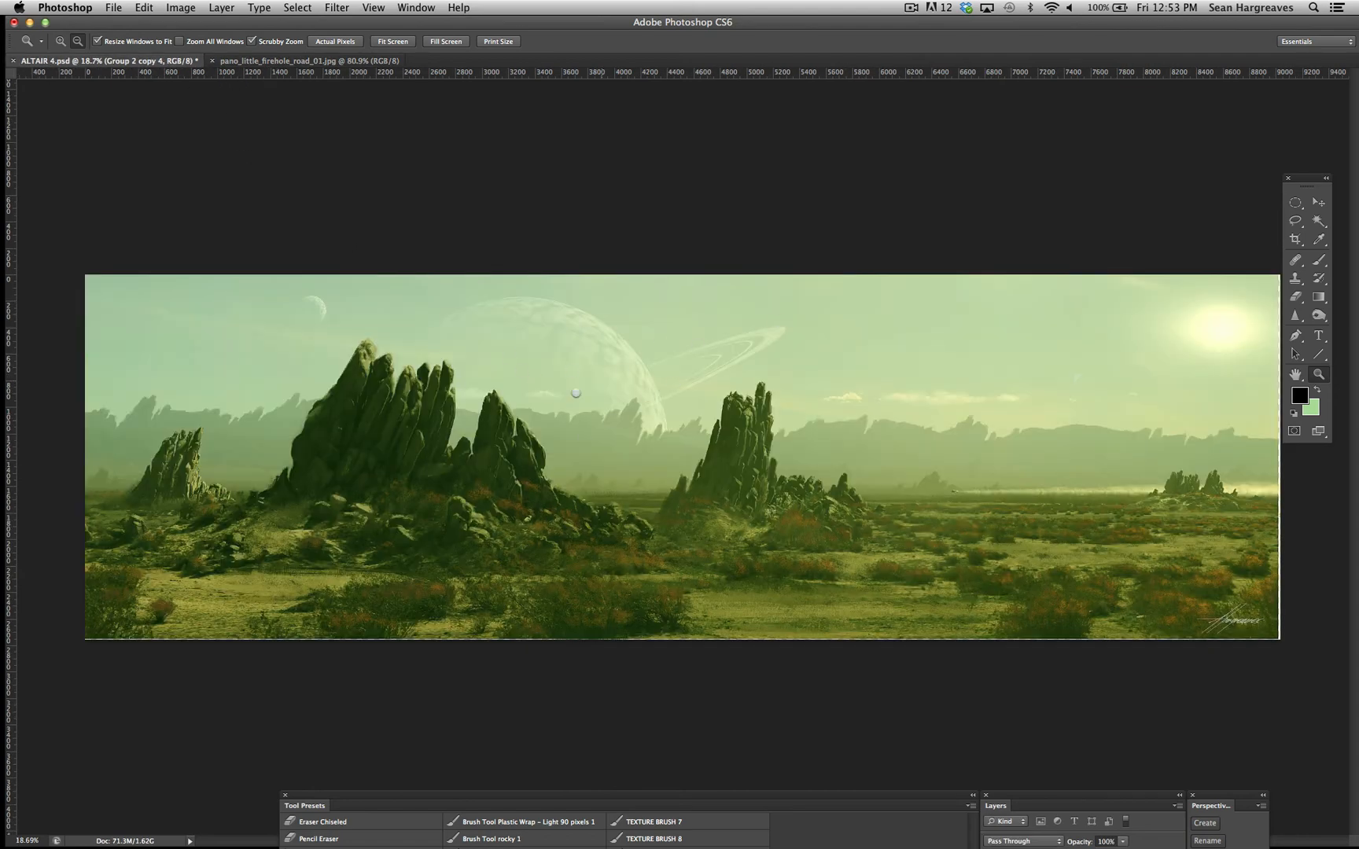
pyautogui.click(282, 61)
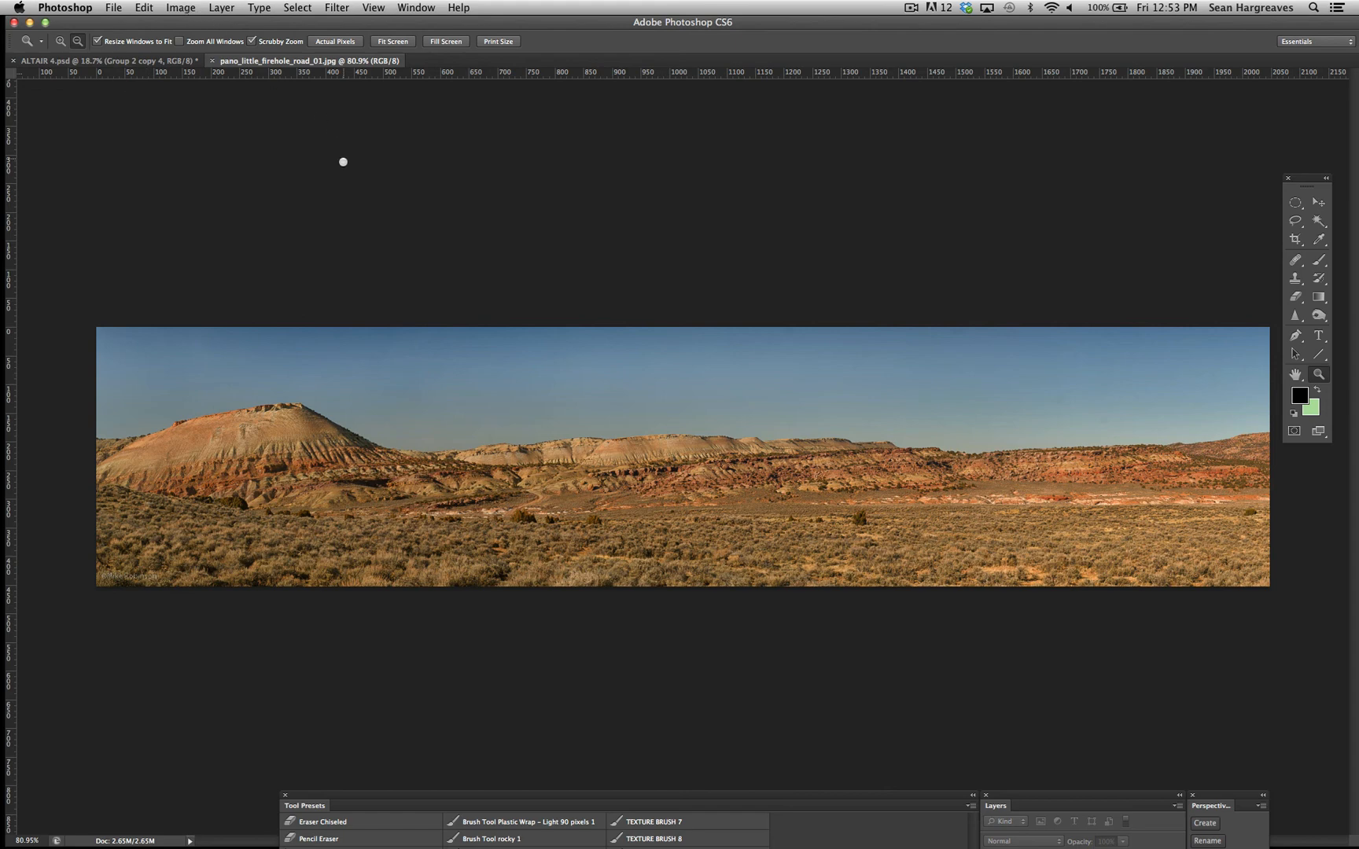
# Flip the canvas of the firehole road panorama horizontally.
pyautogui.click(181, 8)
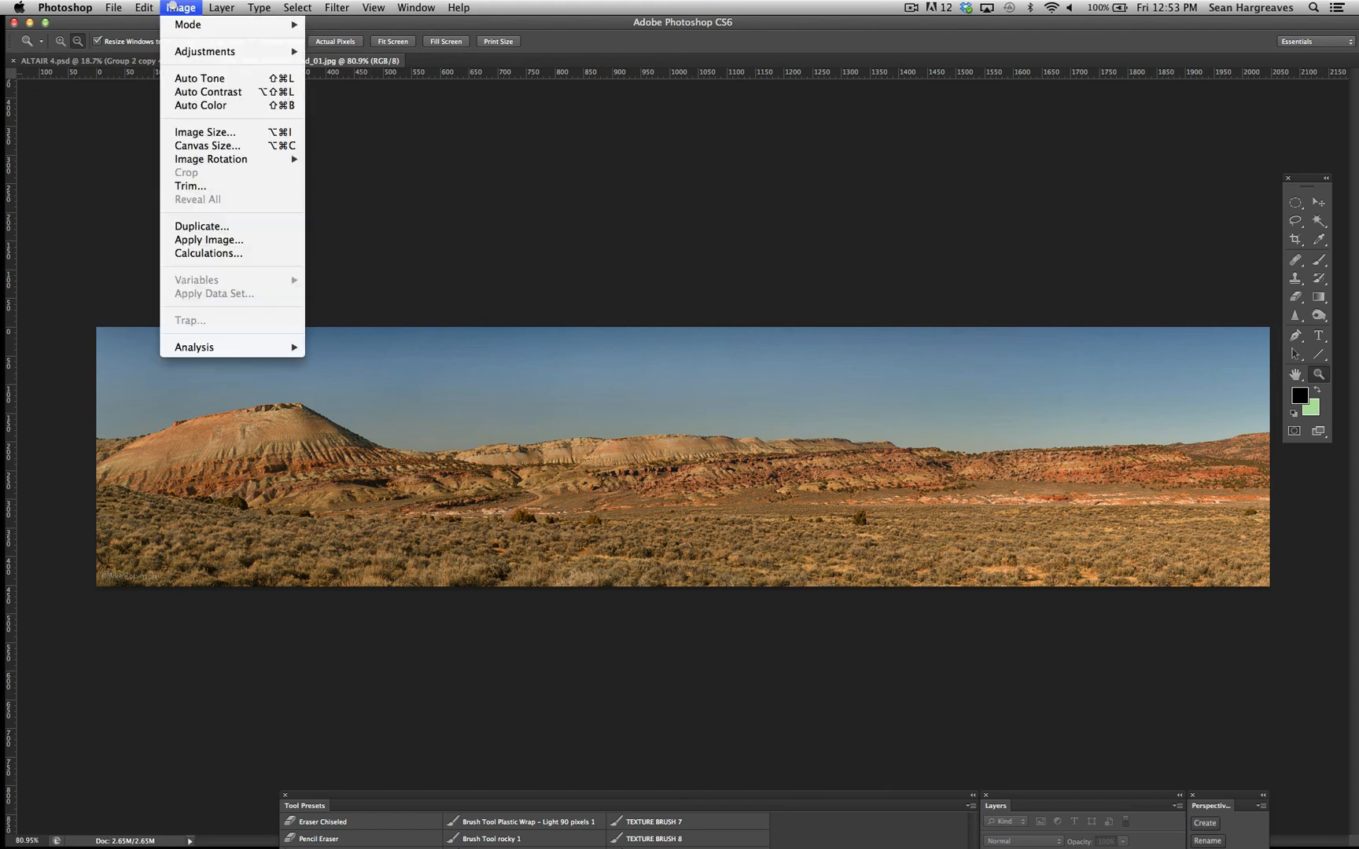
pyautogui.moveTo(198, 159)
pyautogui.click(179, 6)
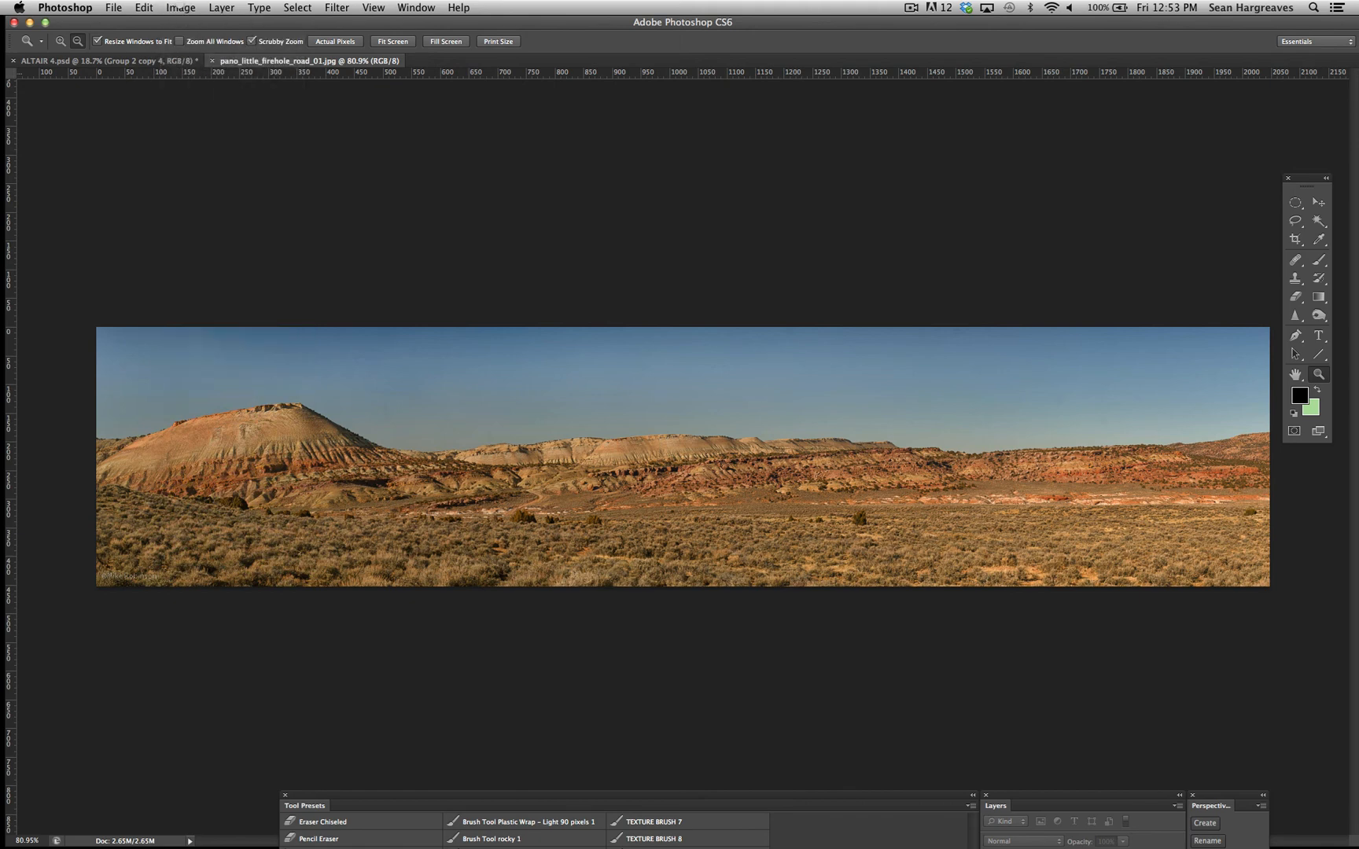
pyautogui.click(180, 7)
pyautogui.moveTo(206, 159)
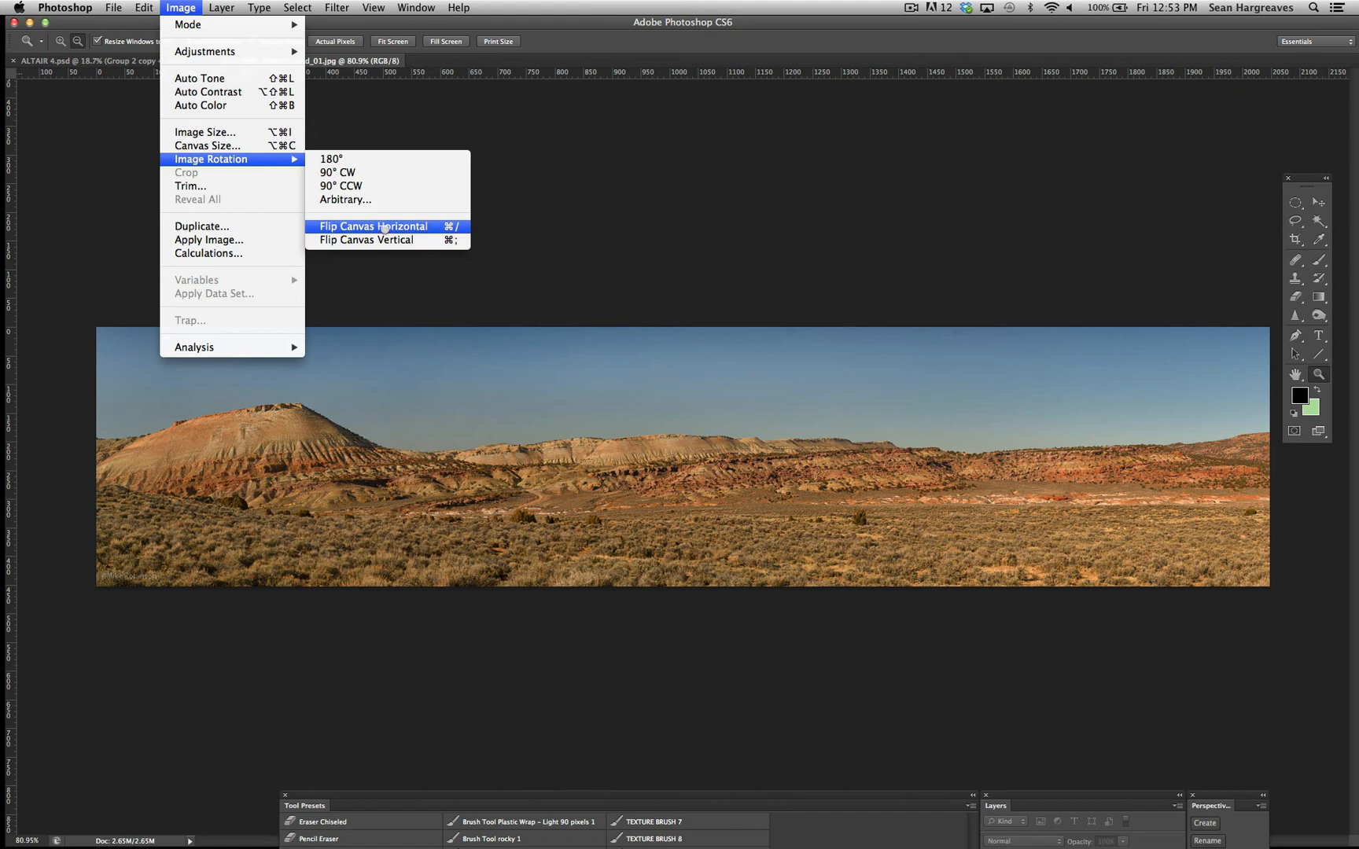
pyautogui.click(384, 227)
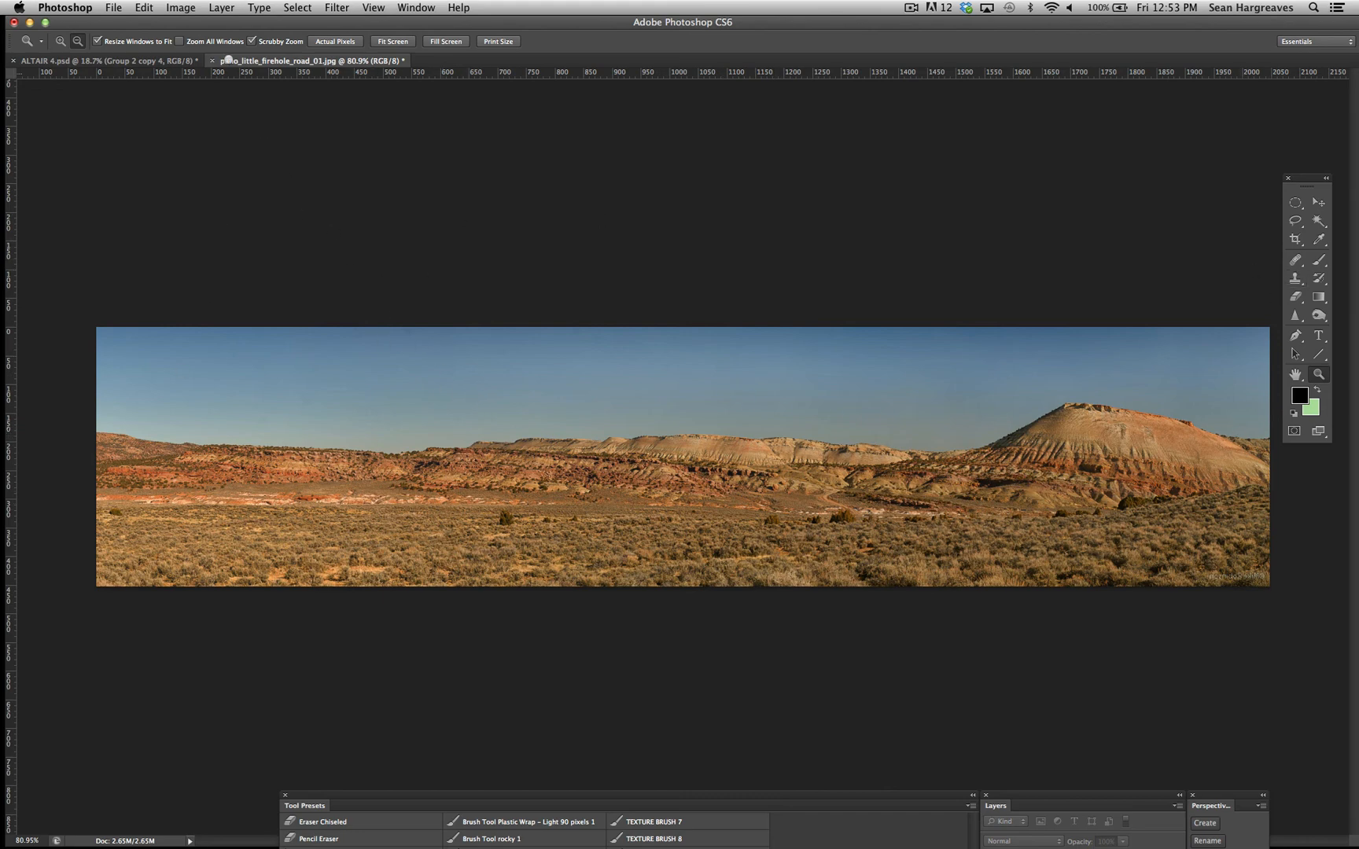
# Extend the canvas upward to a height of 8 inches, anchored at the bottom centre, with black as the extension color.
pyautogui.click(180, 8)
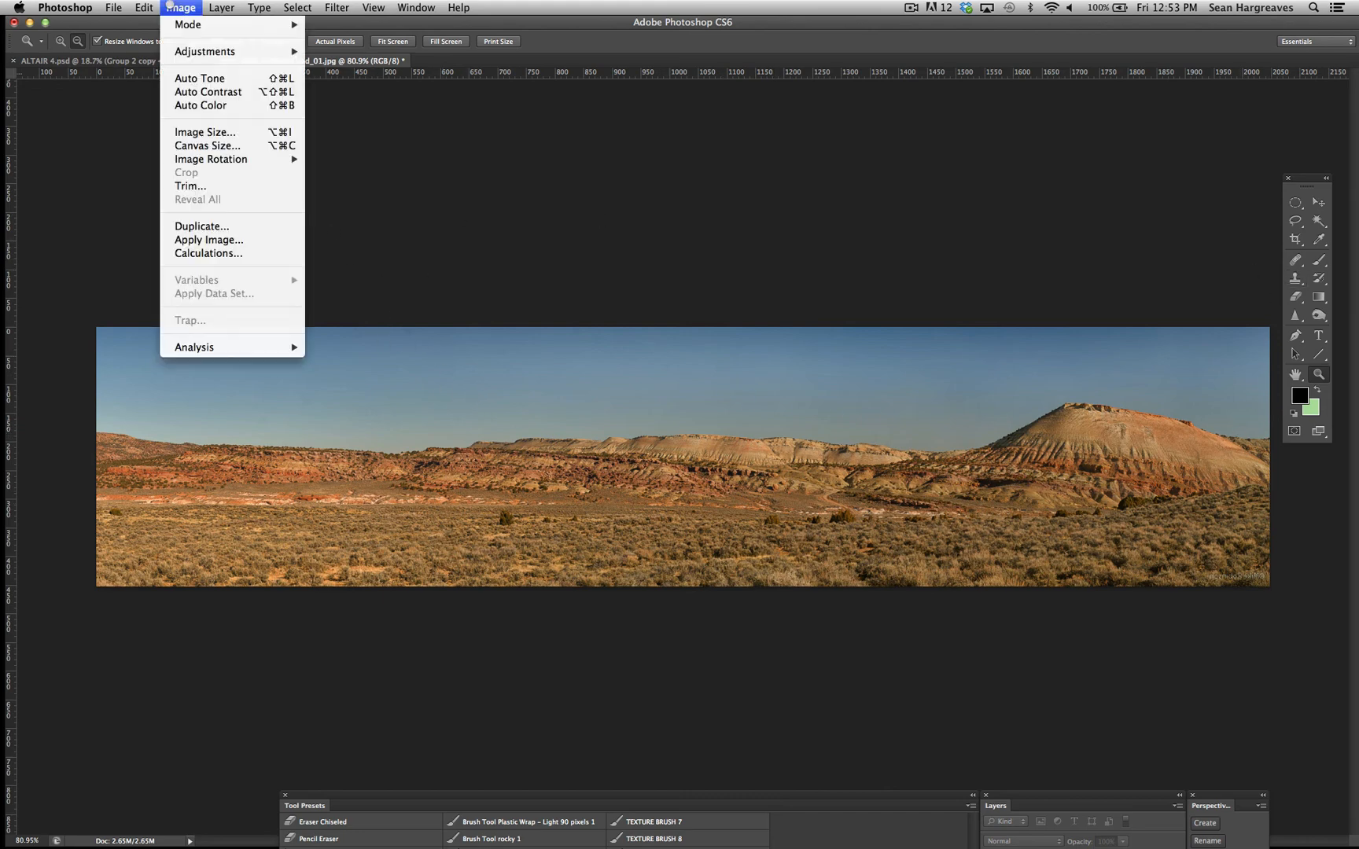
pyautogui.click(199, 146)
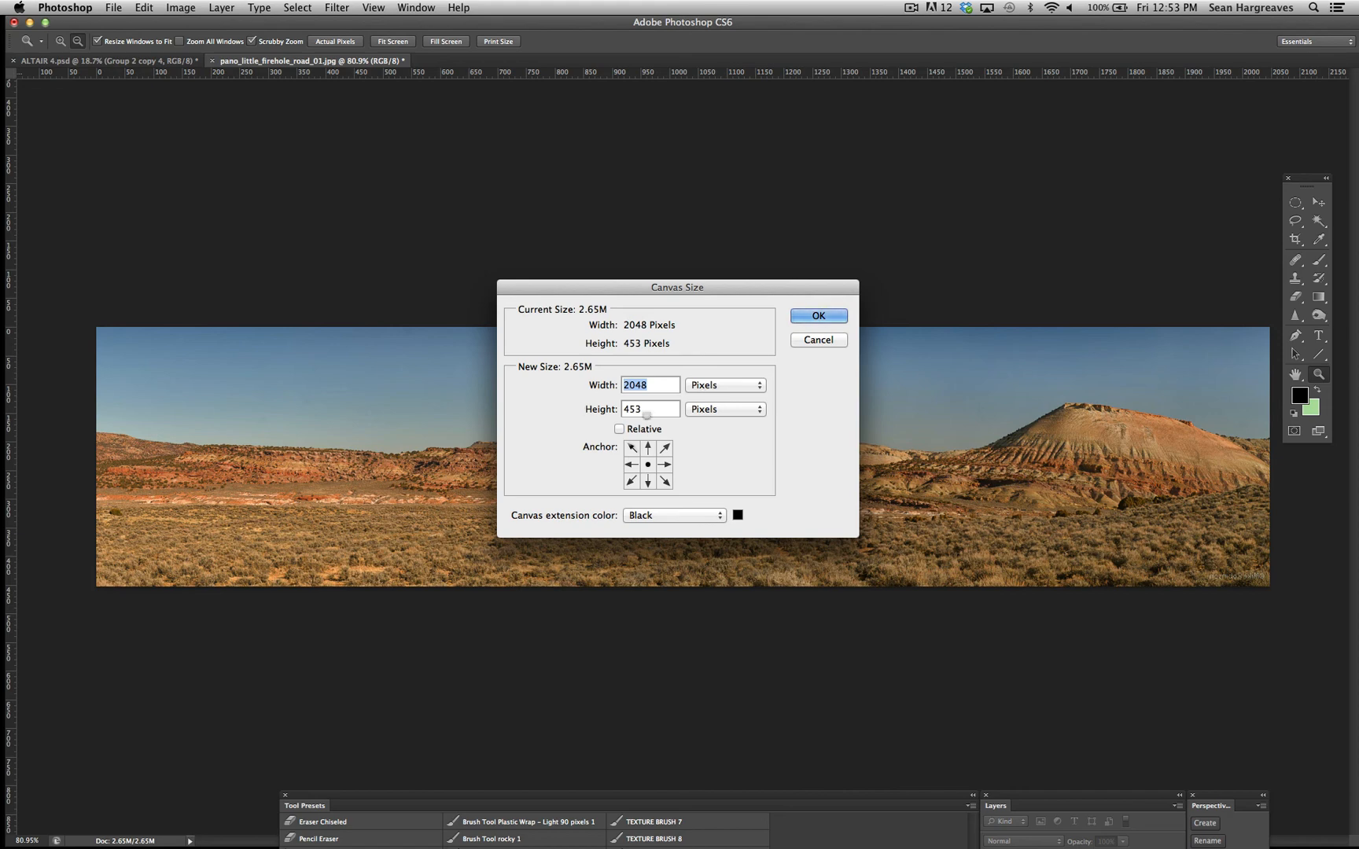
pyautogui.click(709, 385)
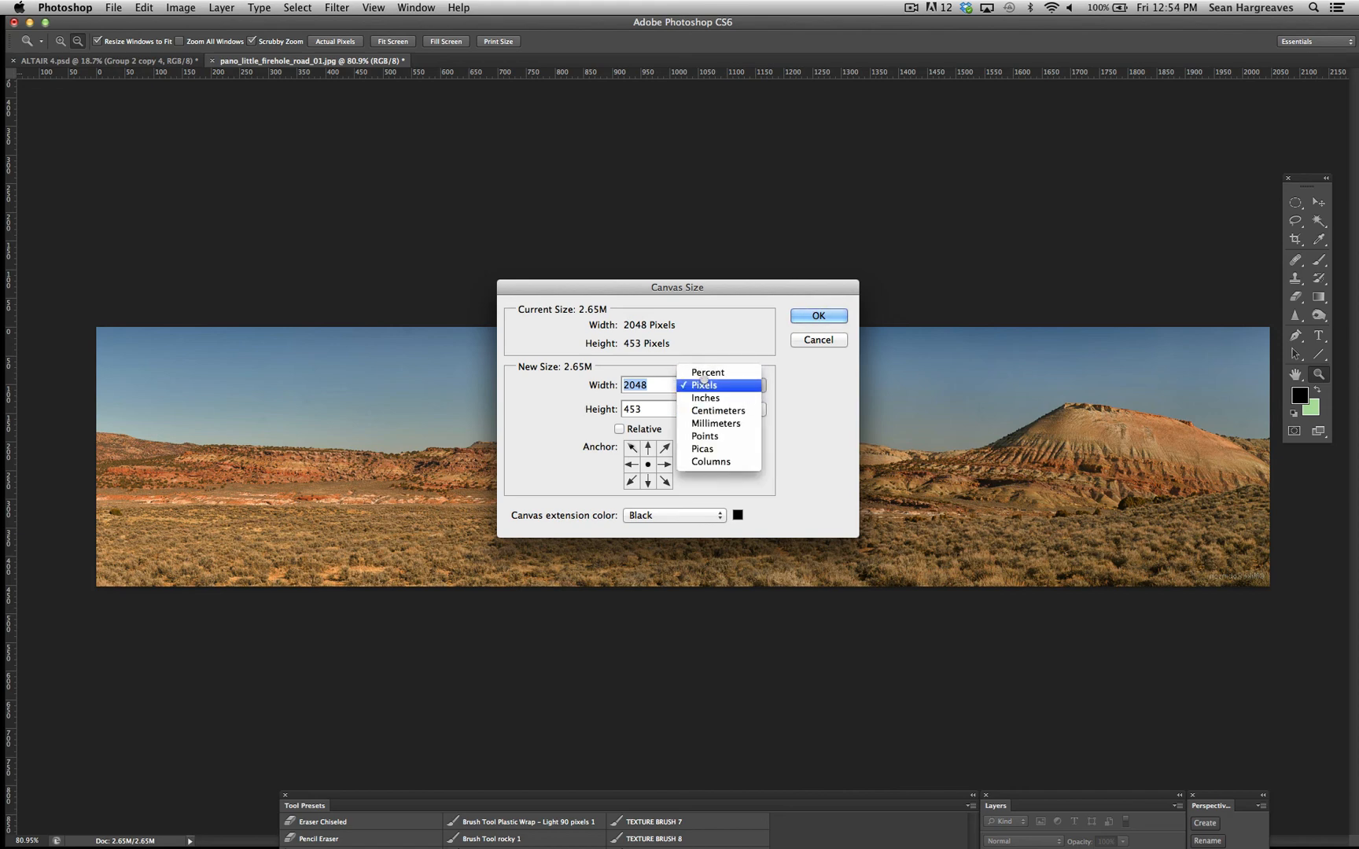
pyautogui.click(706, 400)
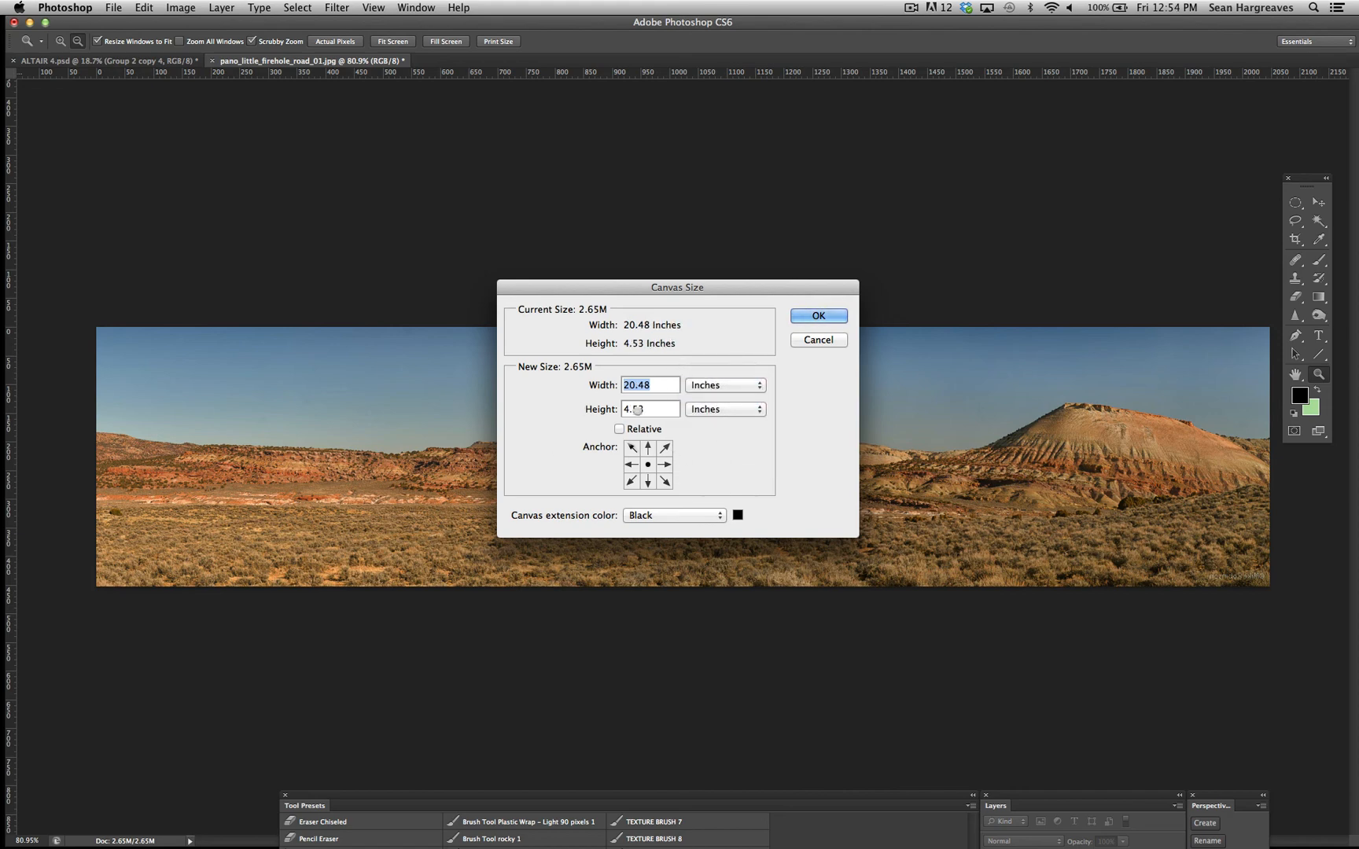
pyautogui.moveTo(658, 411); pyautogui.dragTo(607, 403)
pyautogui.write('8')
pyautogui.click(647, 482)
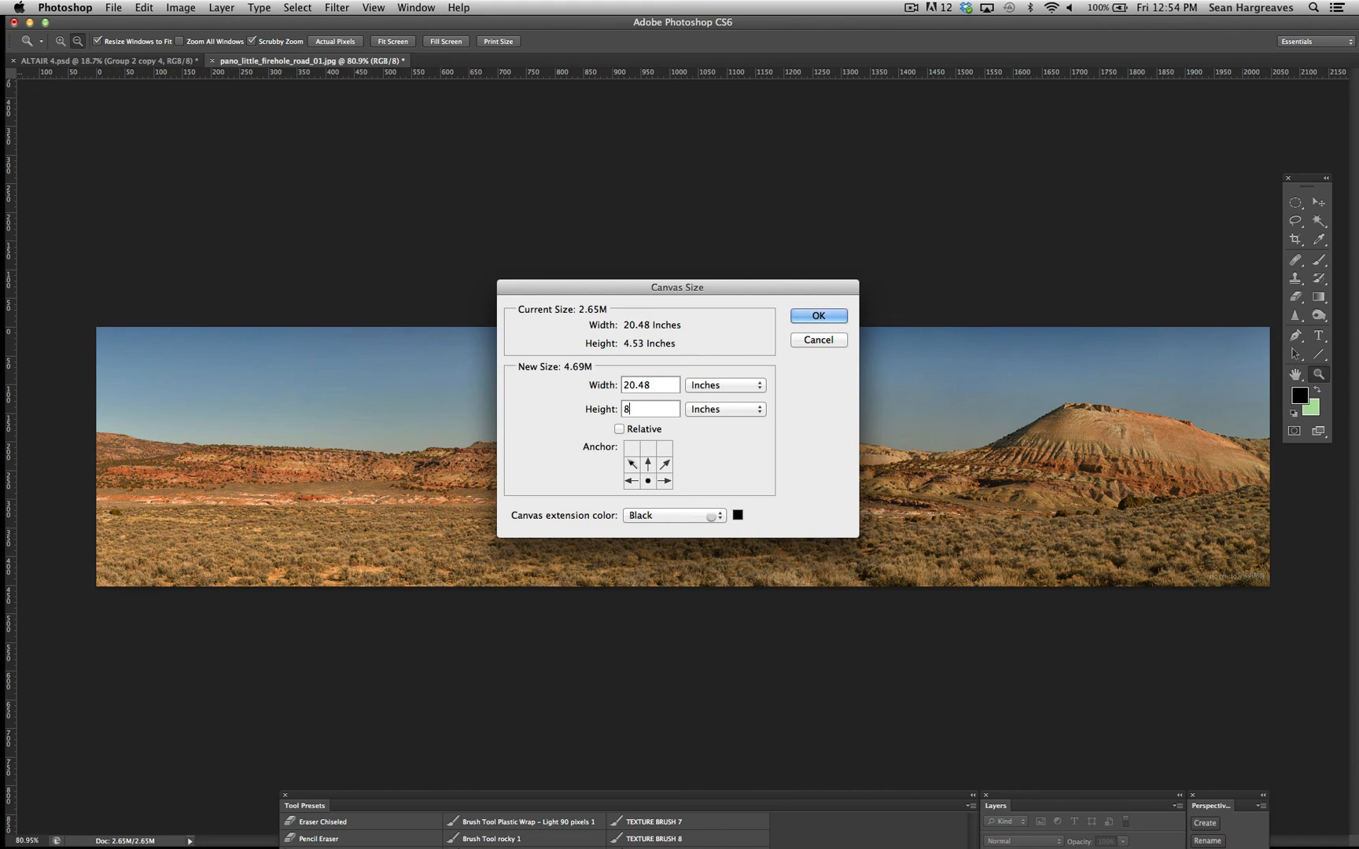
pyautogui.click(685, 517)
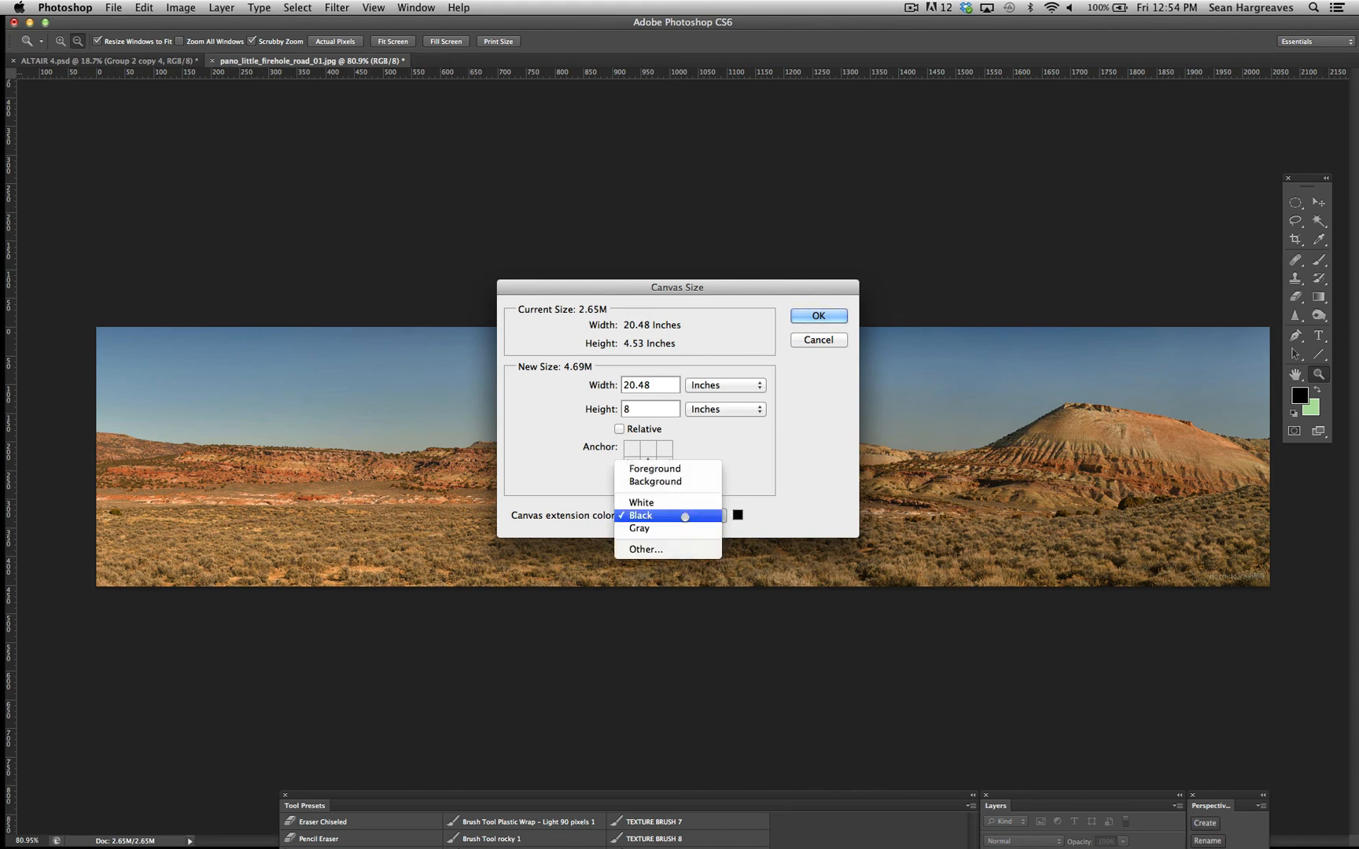
pyautogui.click(685, 516)
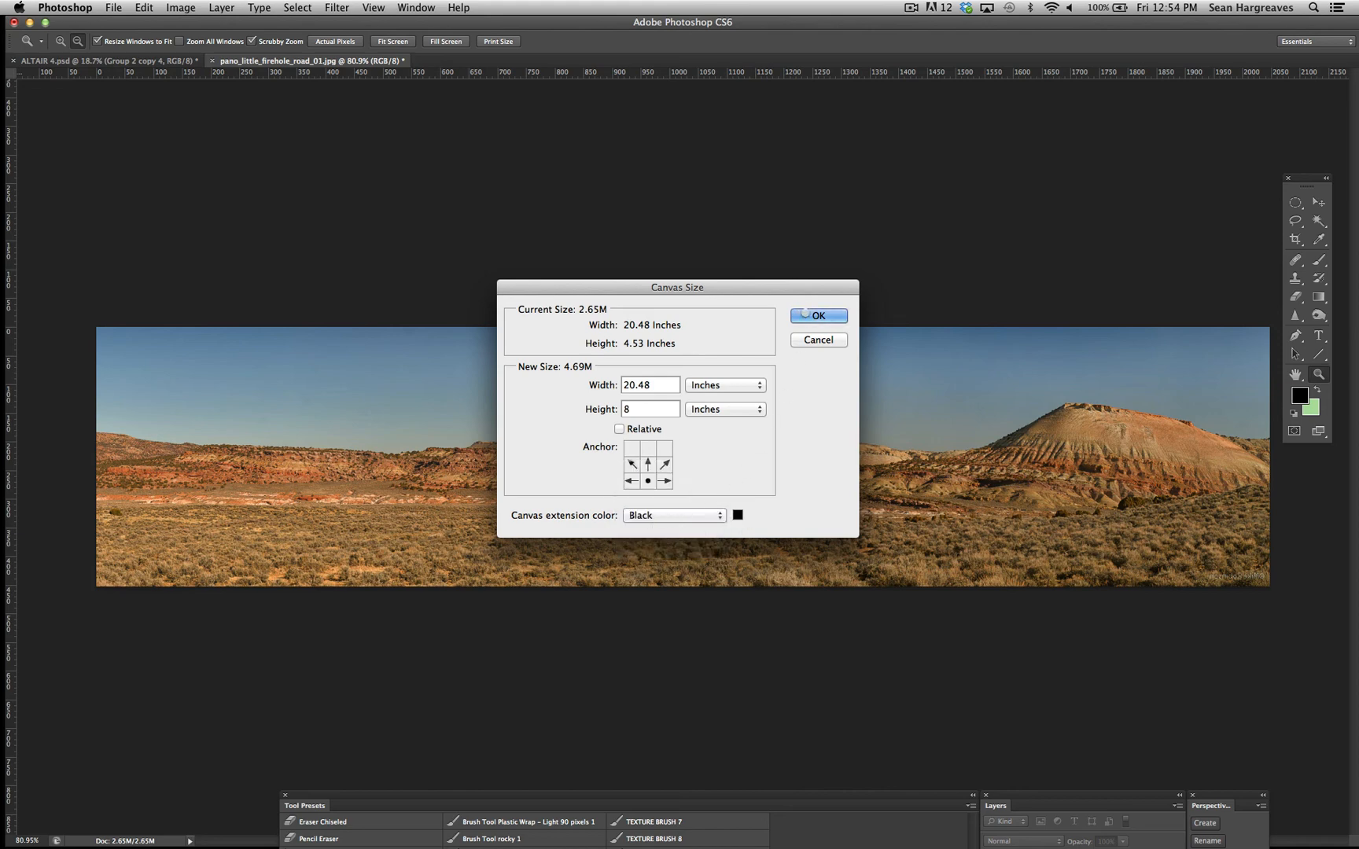
pyautogui.click(814, 315)
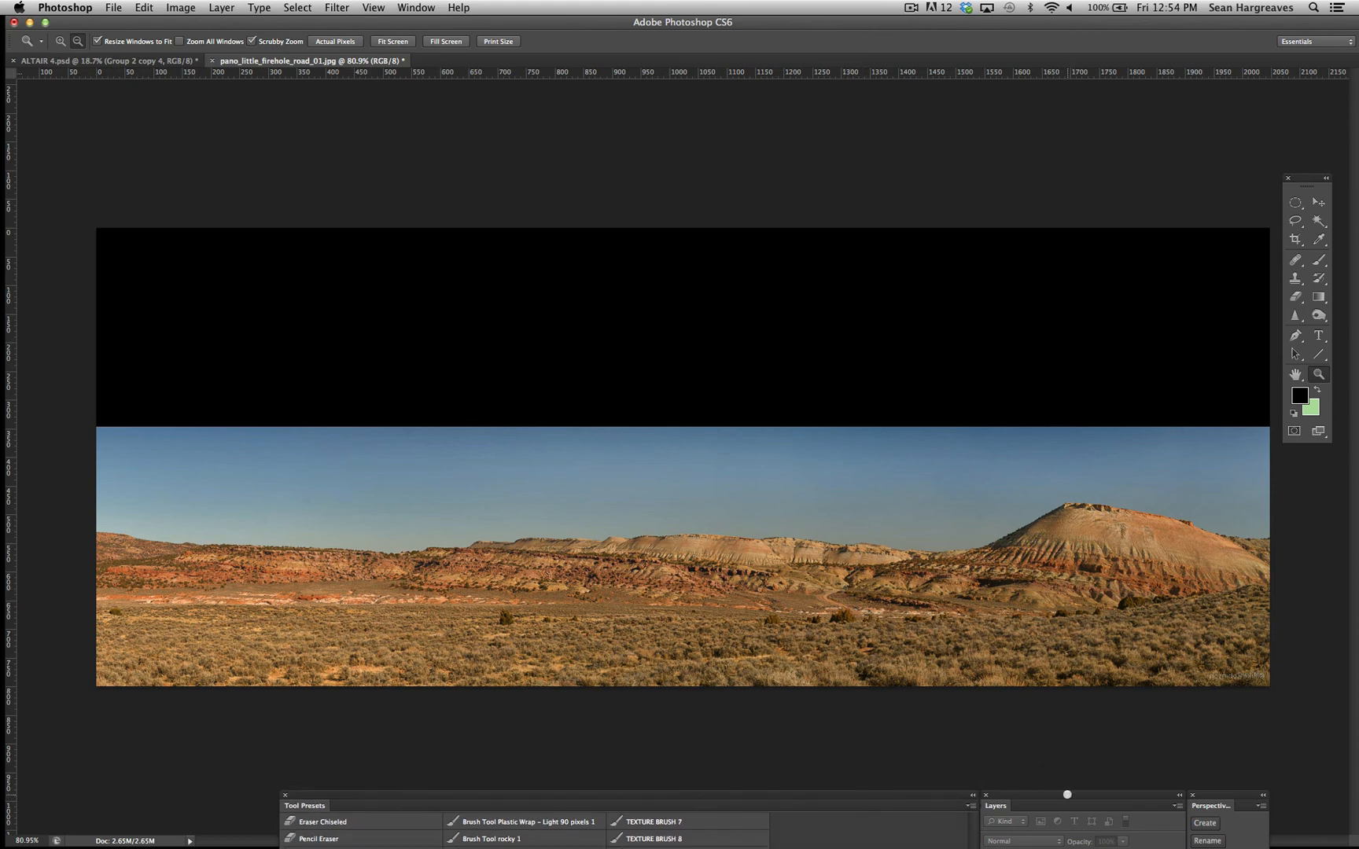
# Separate the Layers panel from the Perspective panel, place it over the upper canvas and shrink it to a compact size.
pyautogui.moveTo(1067, 794); pyautogui.dragTo(1048, 749)
pyautogui.moveTo(1232, 795); pyautogui.dragTo(1257, 735)
pyautogui.moveTo(1078, 746); pyautogui.dragTo(1128, 109)
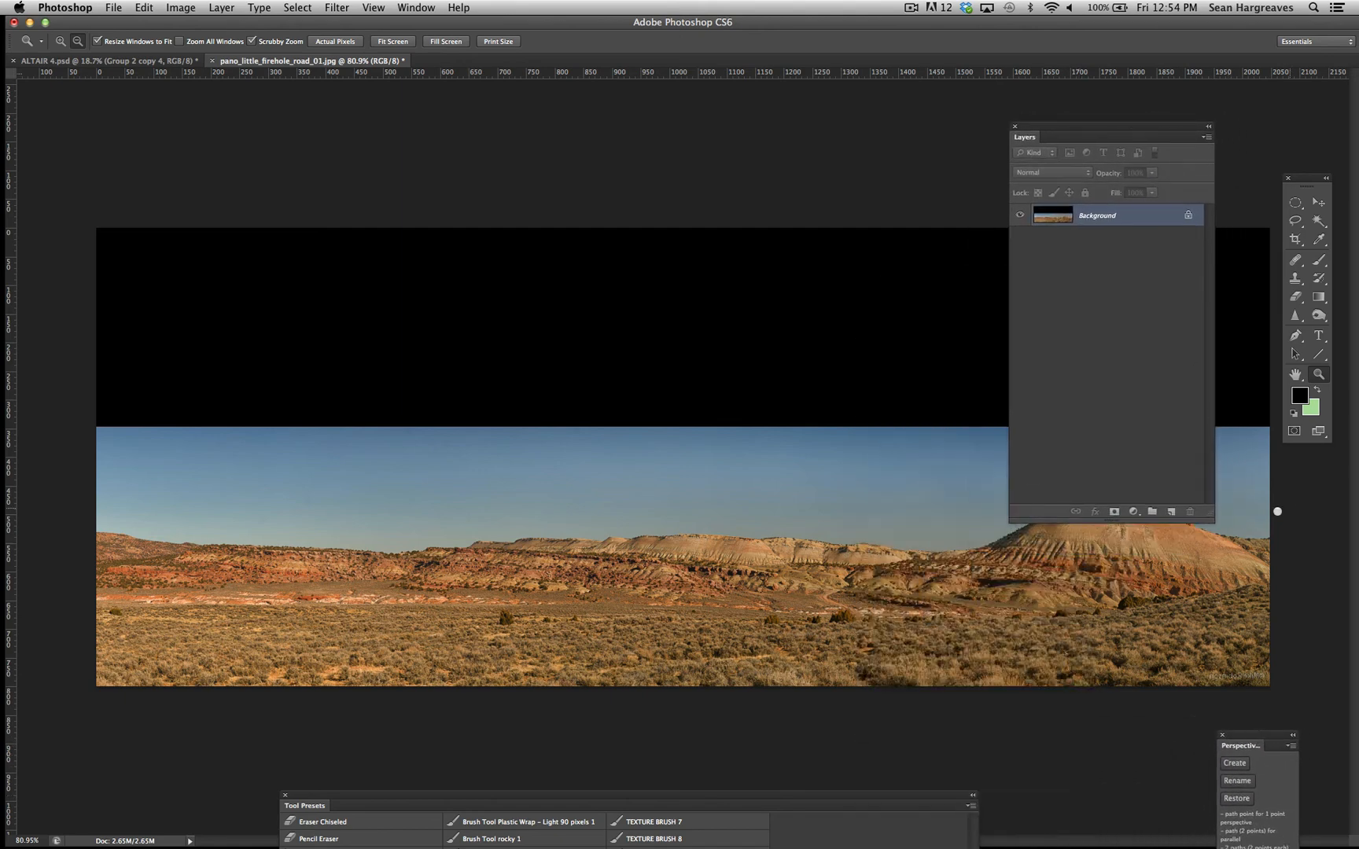
pyautogui.moveTo(1207, 516); pyautogui.dragTo(1161, 410)
pyautogui.moveTo(1111, 321); pyautogui.dragTo(1116, 279)
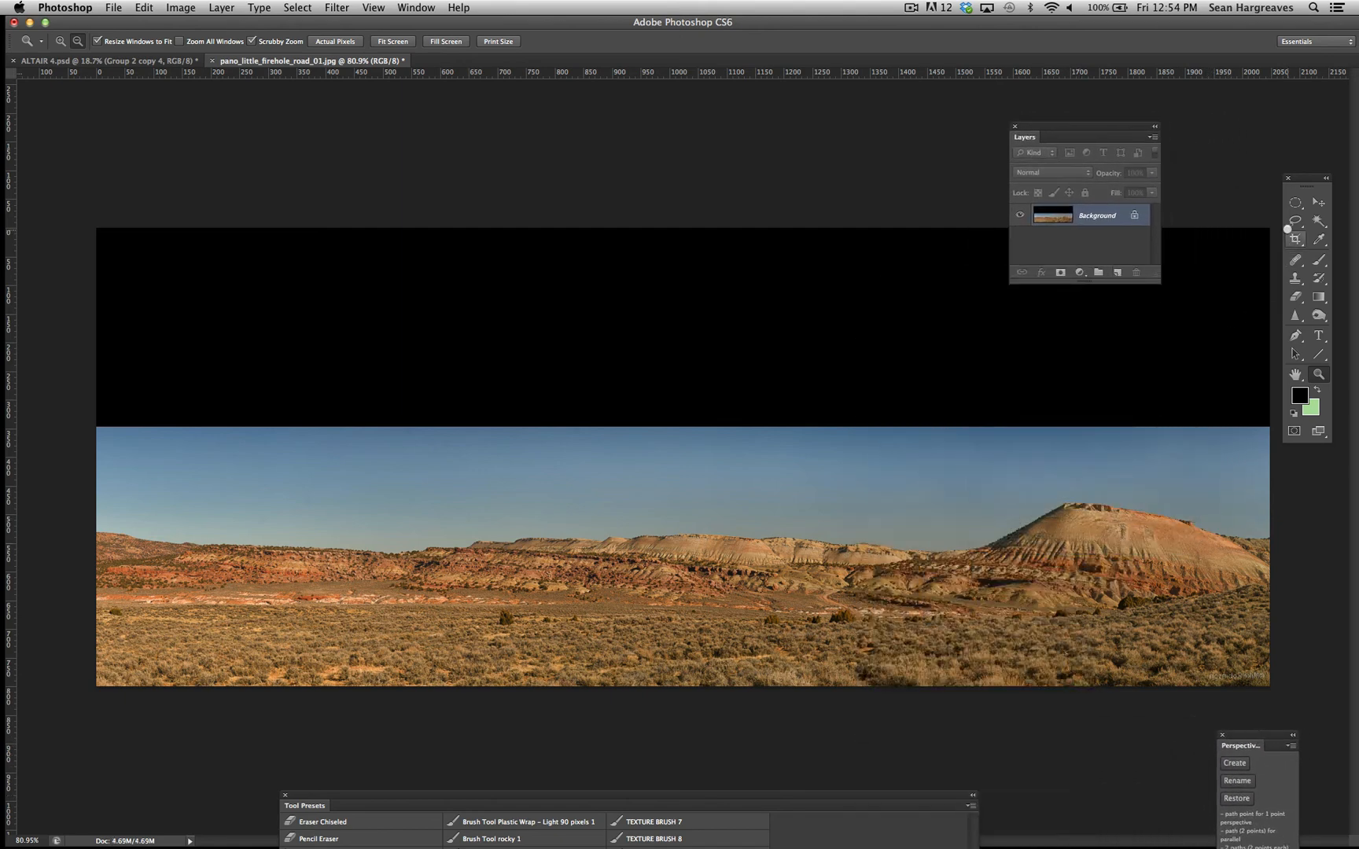
# Select a full-width strip of blue sky with the Rectangular Marquee, from the photo's upper edge to just above the hilltop.
pyautogui.click(1295, 203)
pyautogui.moveTo(1296, 203); pyautogui.dragTo(1269, 202)
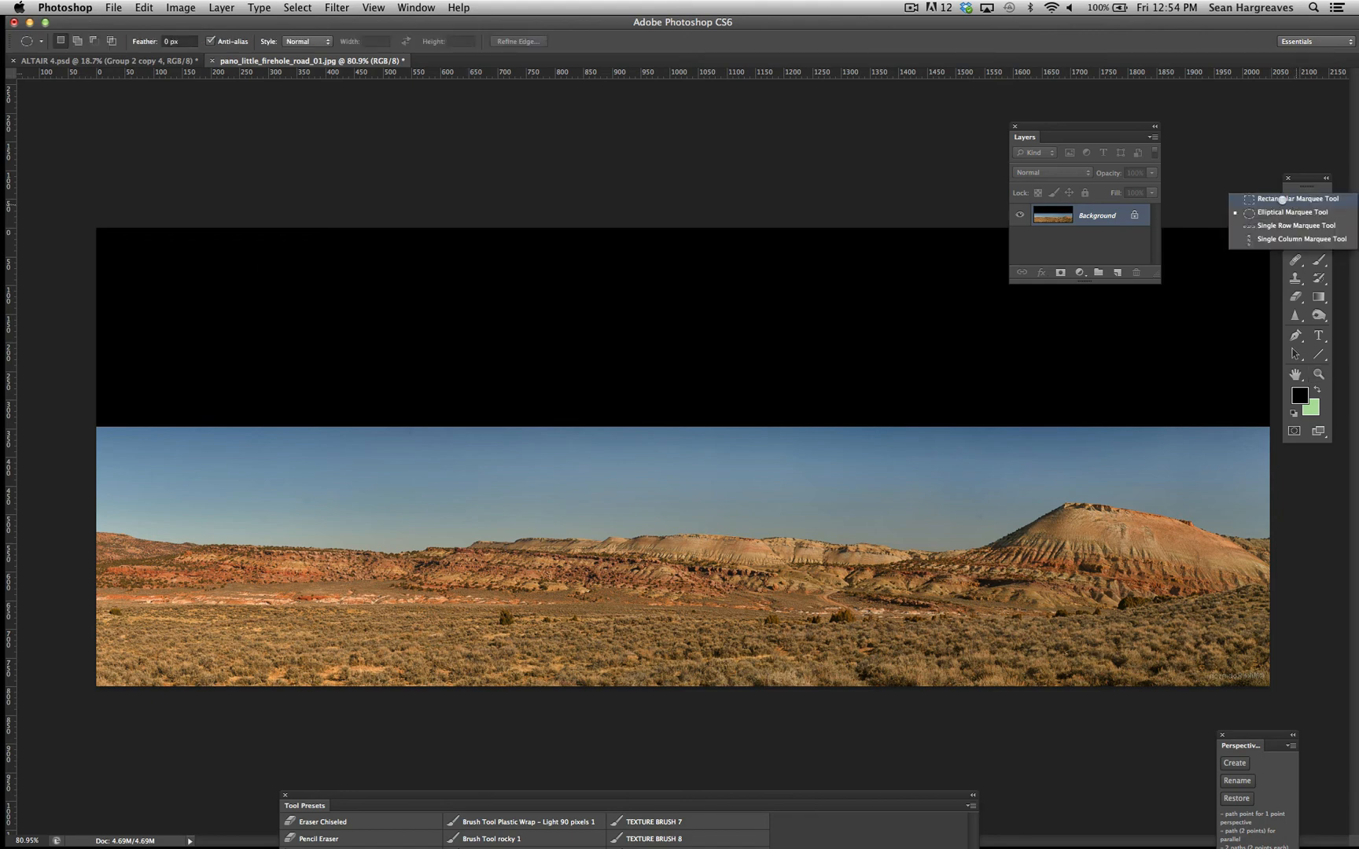
pyautogui.click(1282, 199)
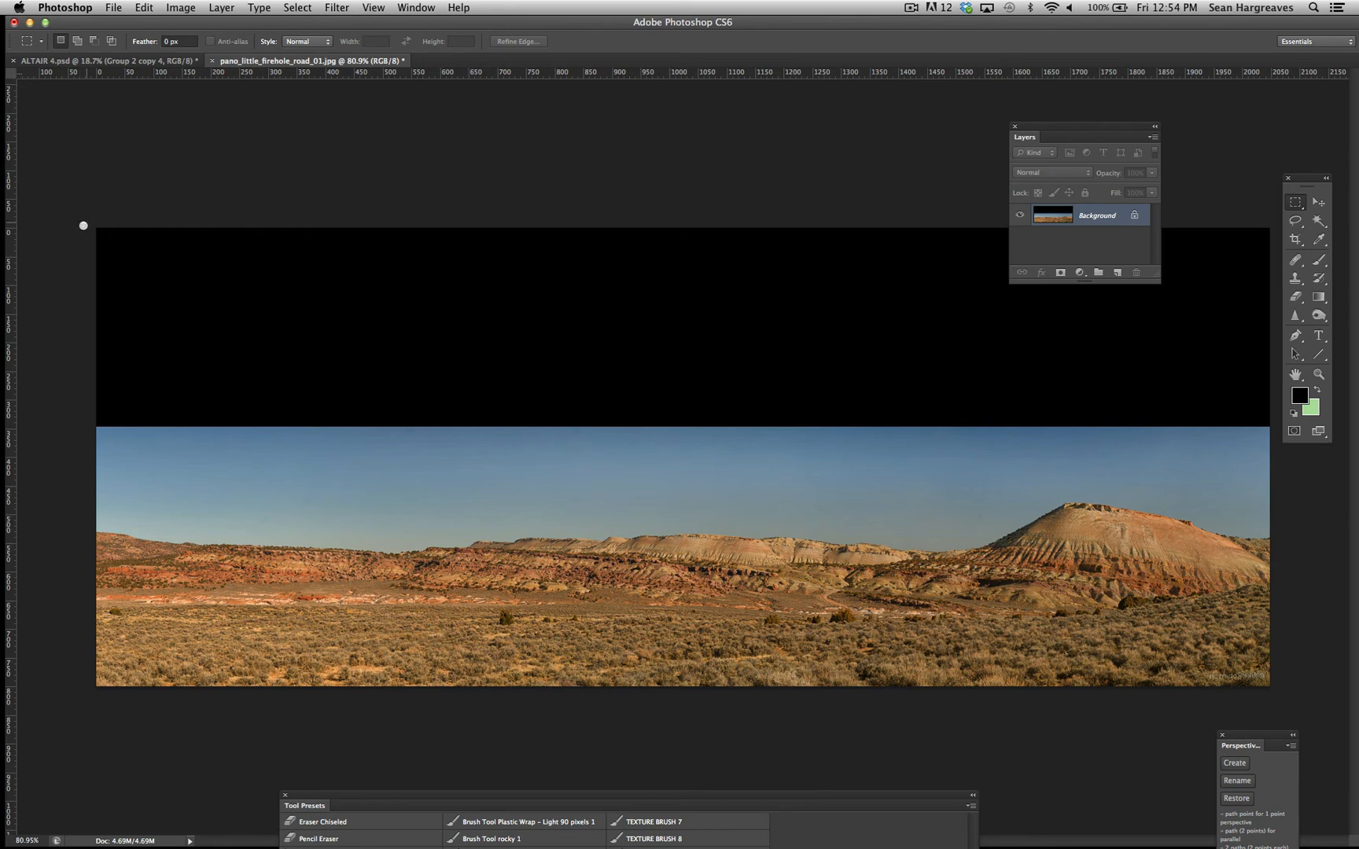
pyautogui.moveTo(82, 428); pyautogui.dragTo(1292, 498)
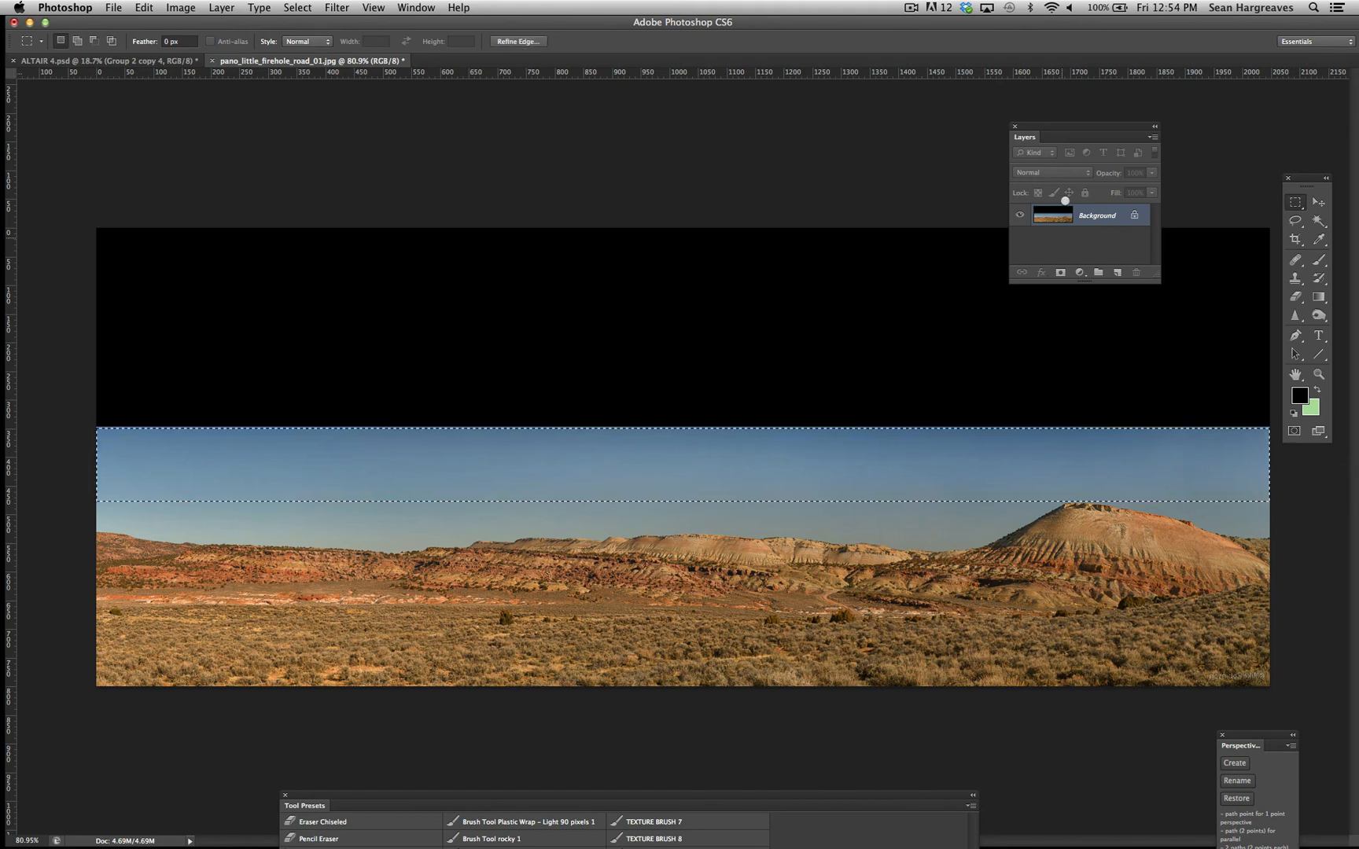
# Scale the selected sky strip upward to about 370% height so it fills the black canvas extension, and deselect it.
pyautogui.moveTo(1085, 132); pyautogui.dragTo(1107, 729)
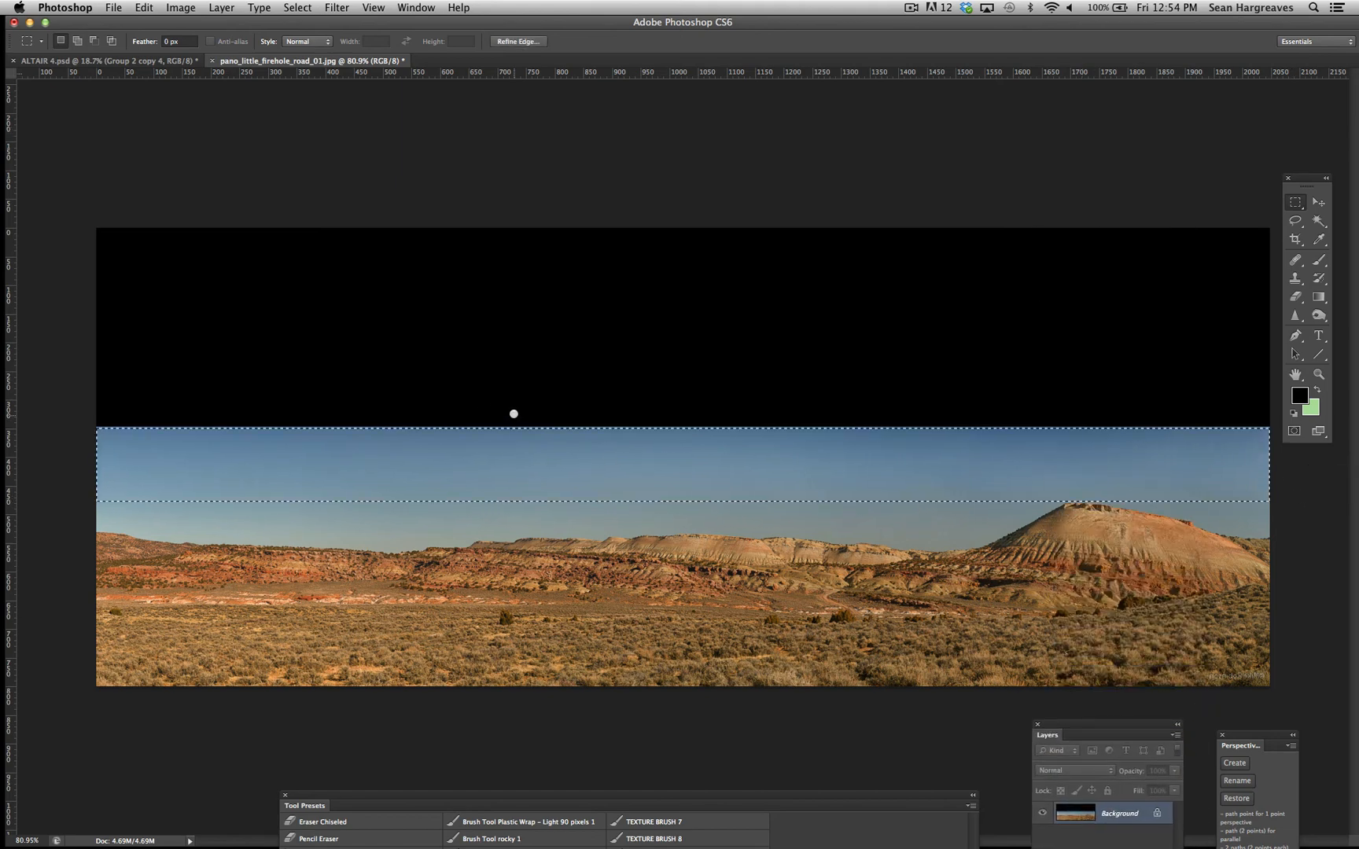
pyautogui.click(113, 7)
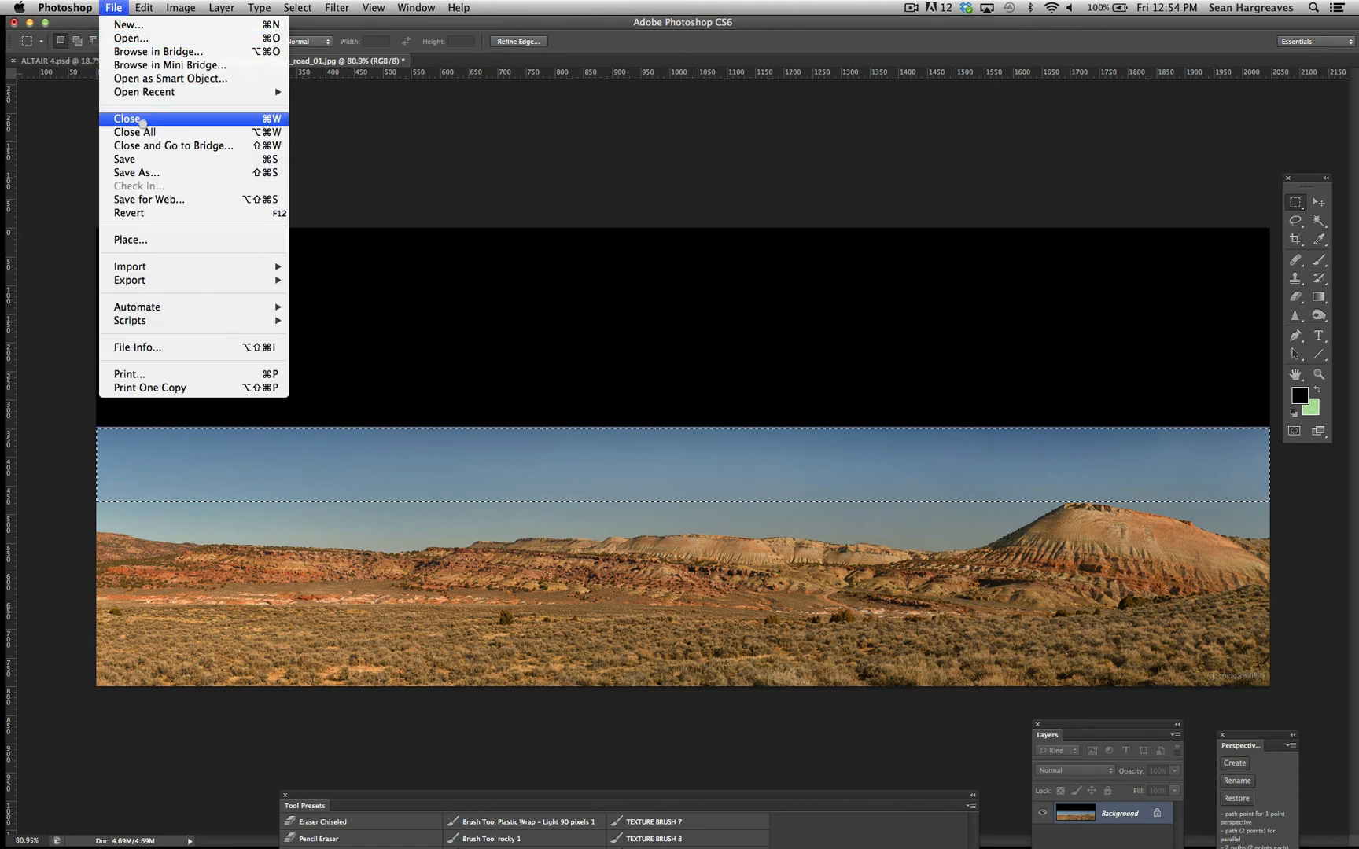
pyautogui.moveTo(139, 12)
pyautogui.moveTo(192, 321)
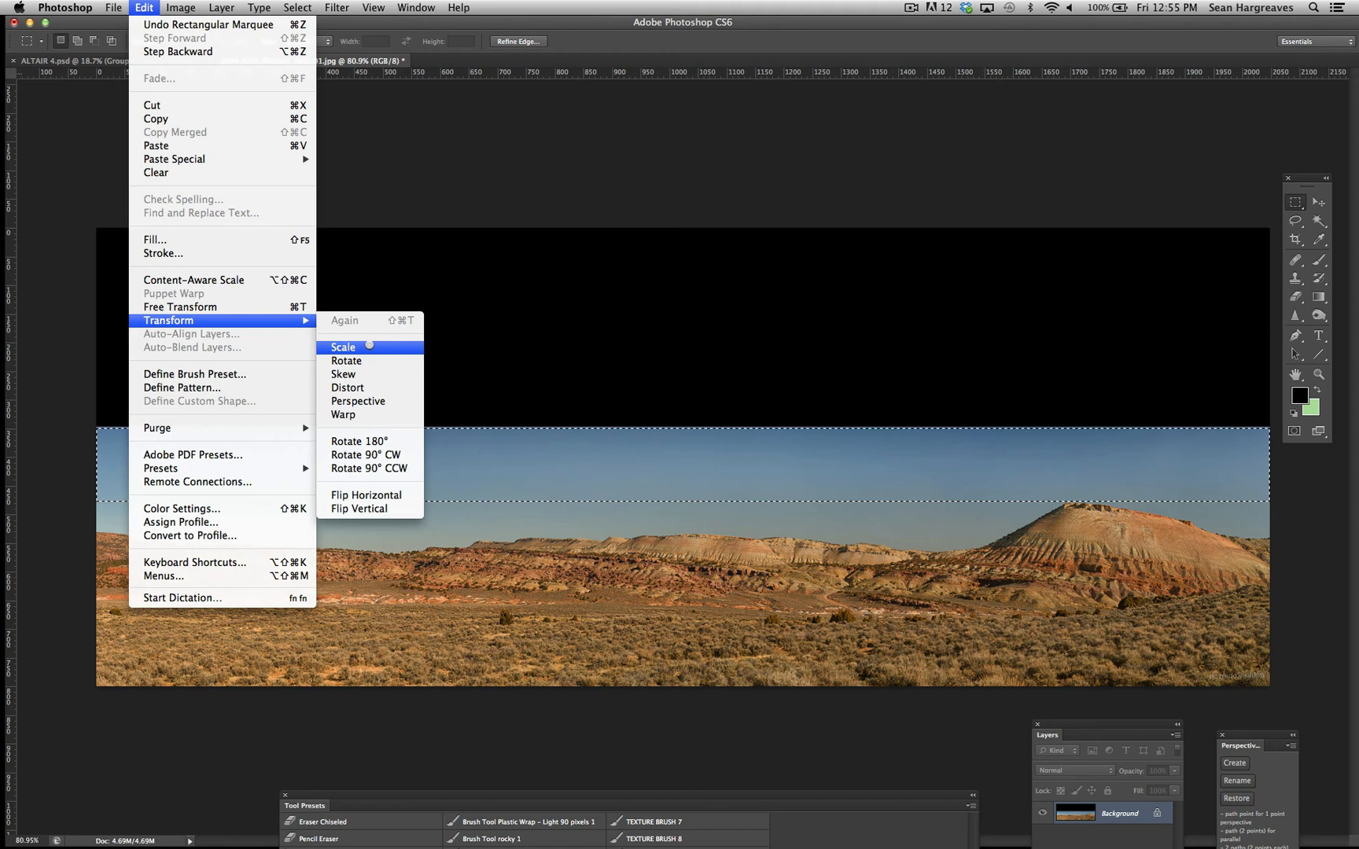
pyautogui.click(397, 348)
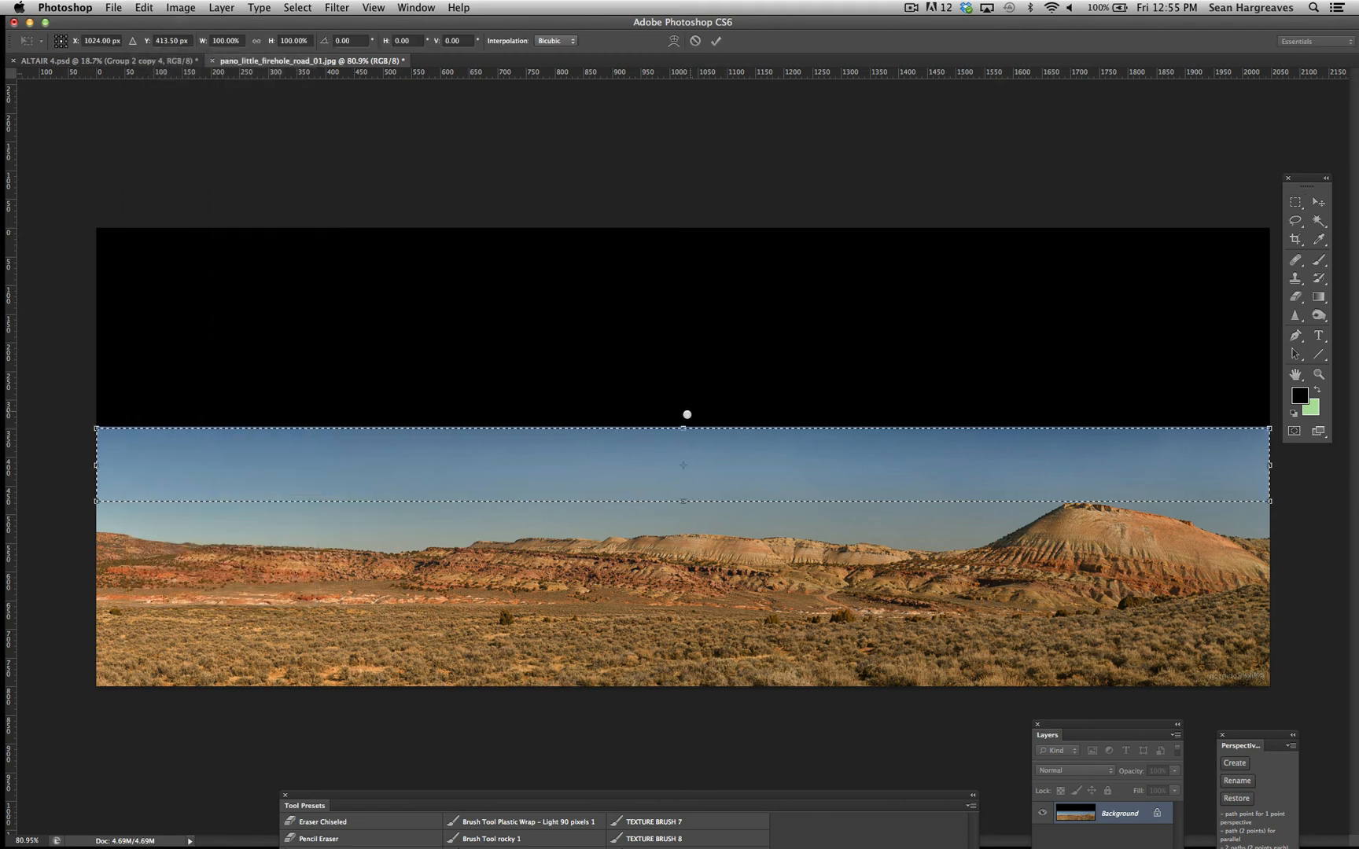
pyautogui.moveTo(682, 427); pyautogui.dragTo(661, 228)
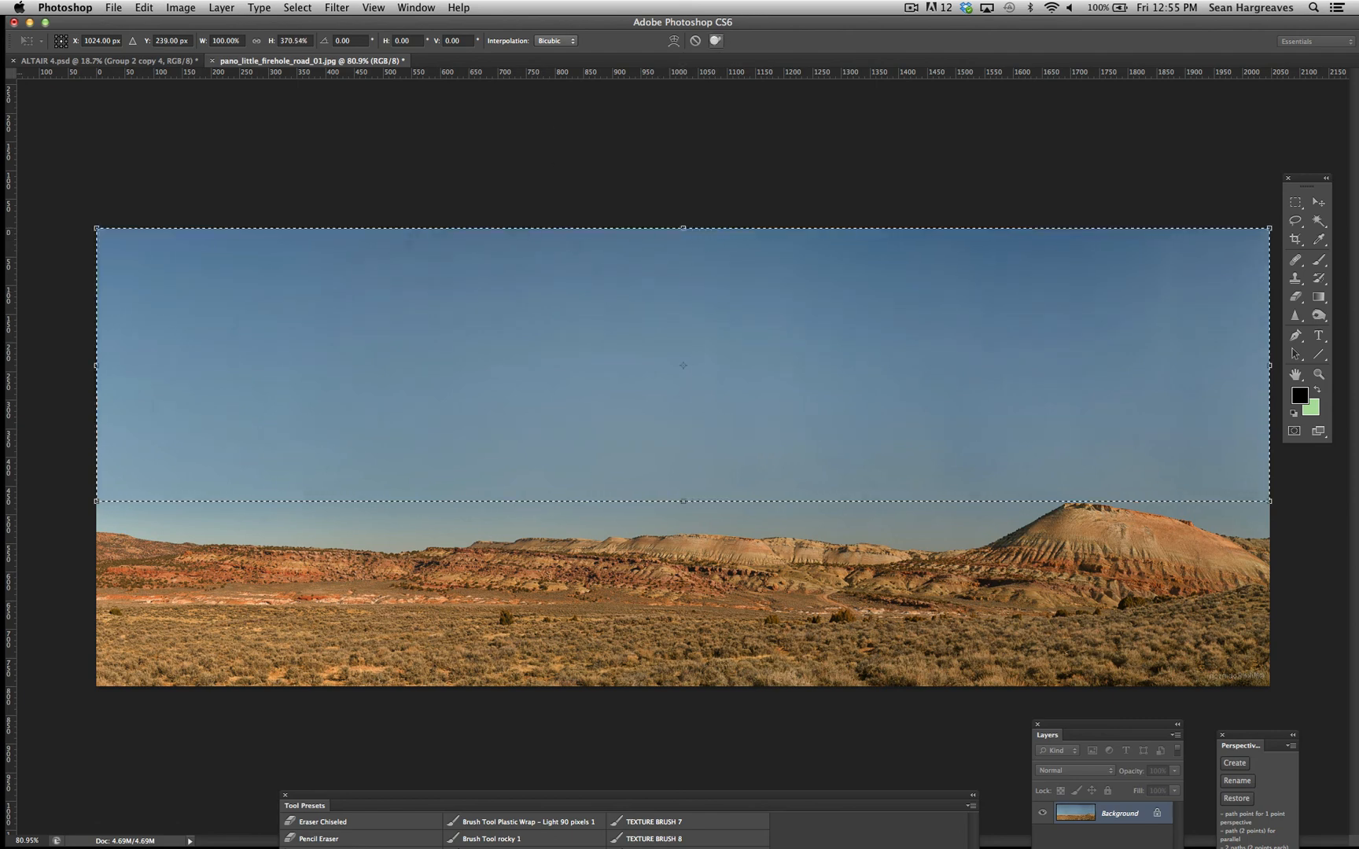
pyautogui.click(715, 41)
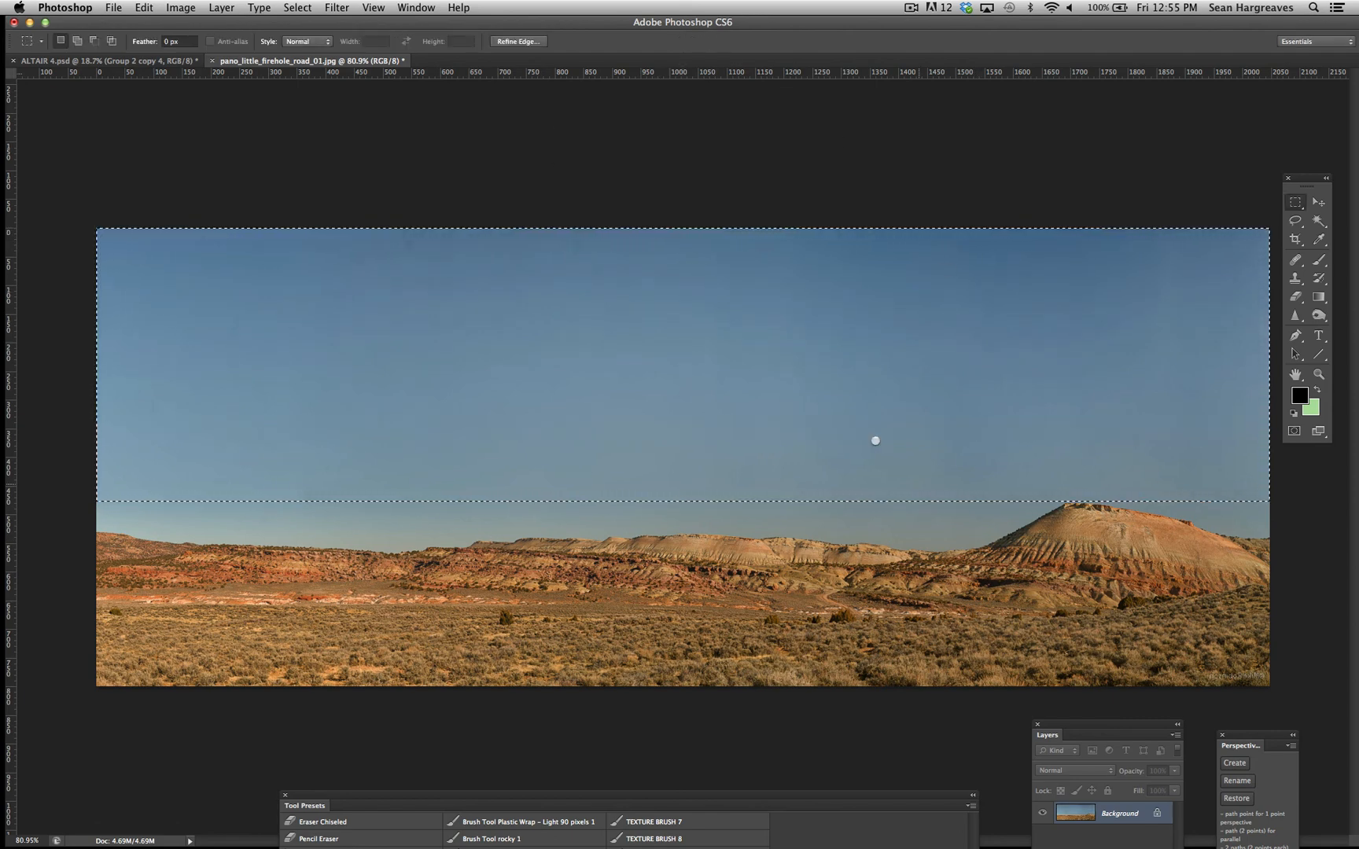
pyautogui.click(308, 7)
pyautogui.click(303, 35)
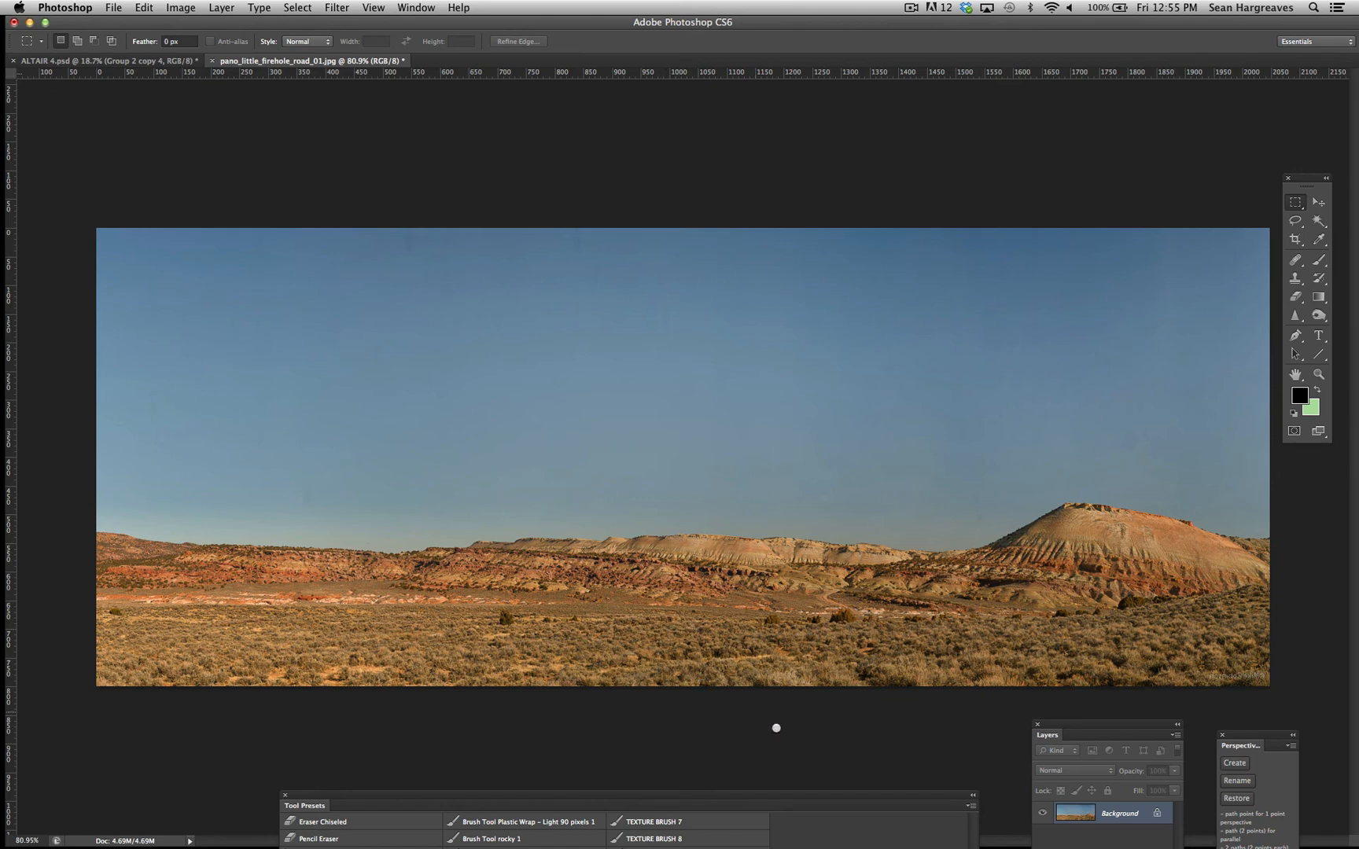
# Bring the Layers panel back over the upper canvas and convert the locked Background into a regular layer with the default settings.
pyautogui.moveTo(1096, 234); pyautogui.dragTo(1133, 138)
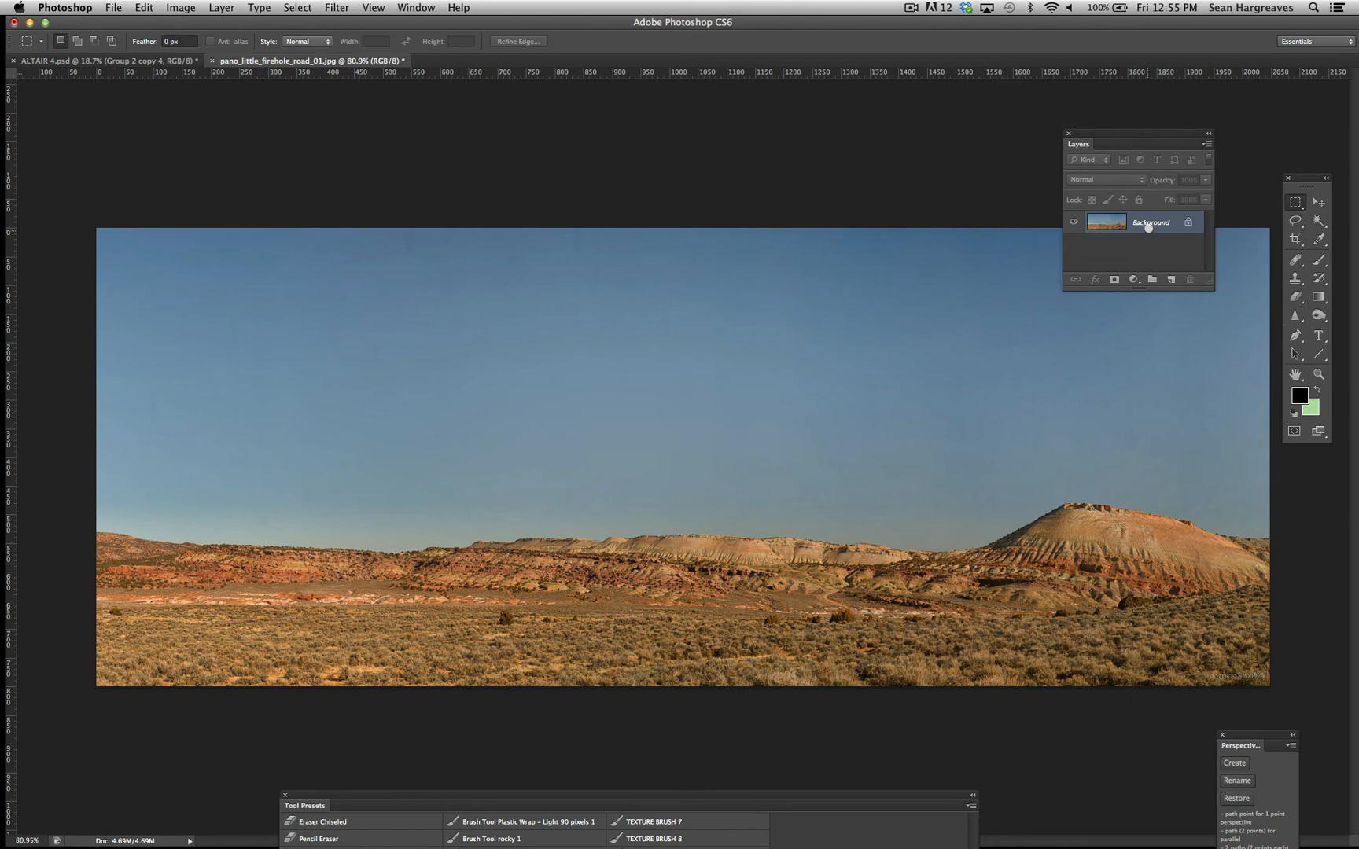
pyautogui.doubleClick(1148, 221)
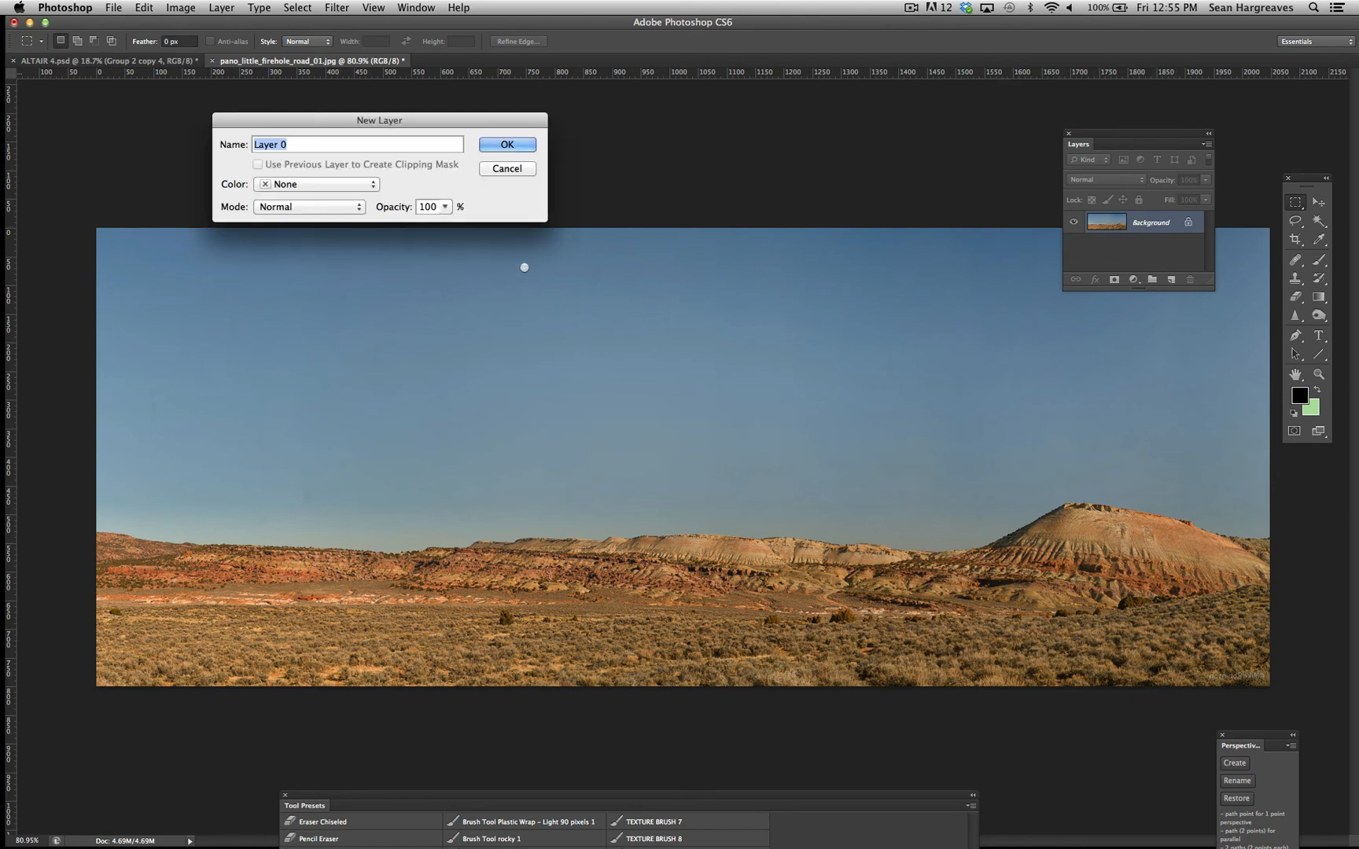
pyautogui.click(519, 147)
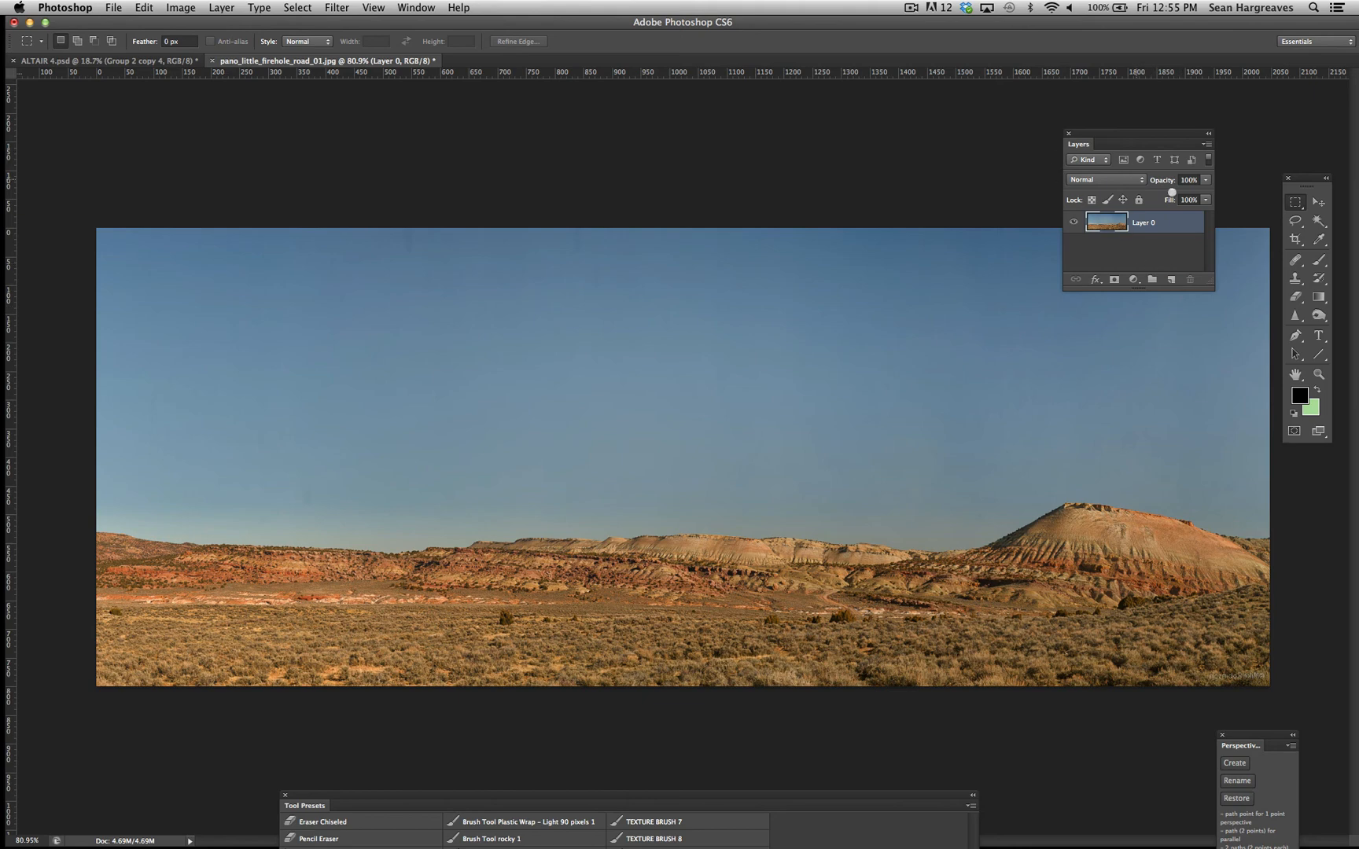
# Duplicate the panorama layer under its default name and enlarge the Layers panel downward.
pyautogui.click(222, 8)
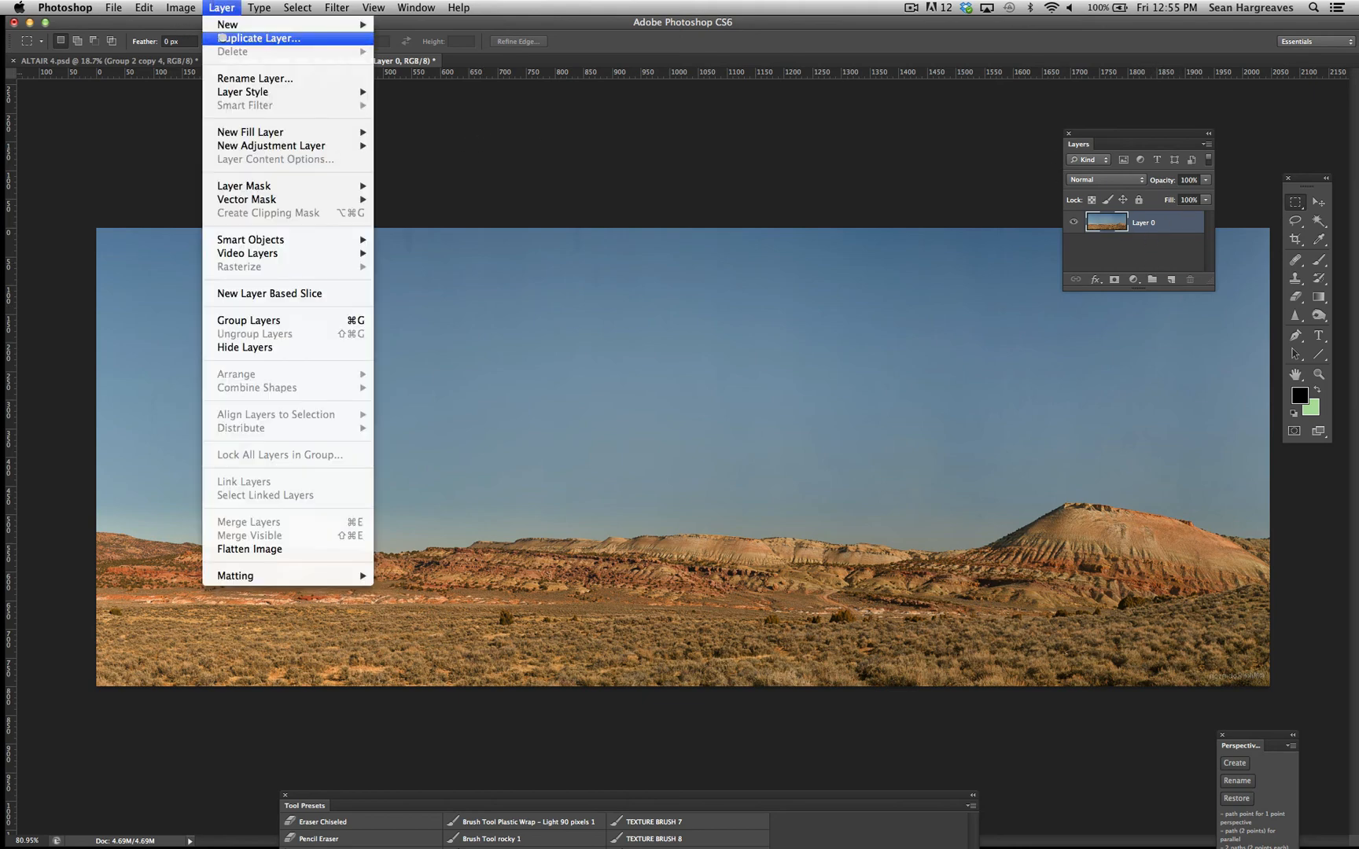
pyautogui.click(222, 38)
pyautogui.press('Return')
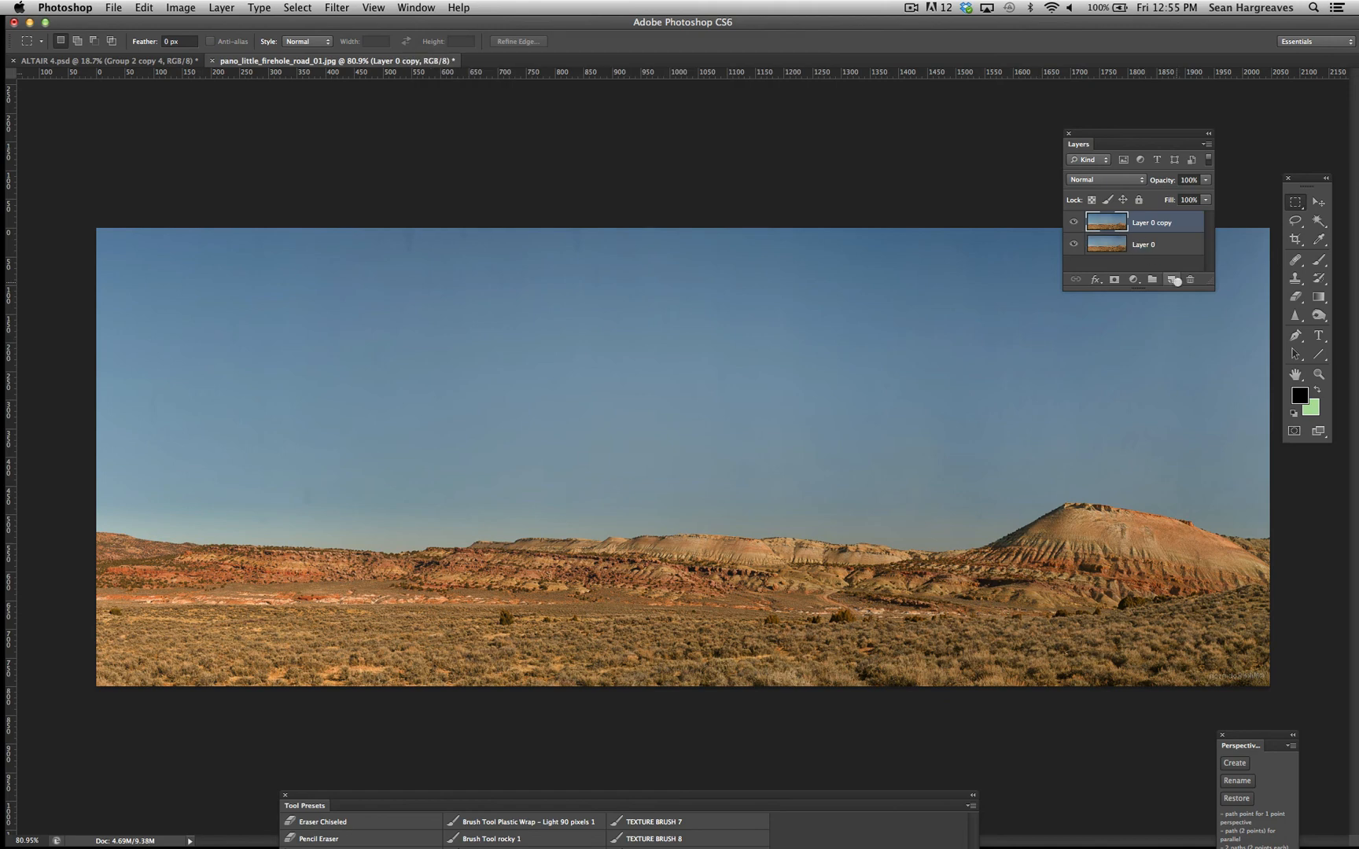
pyautogui.moveTo(1210, 281); pyautogui.dragTo(1224, 366)
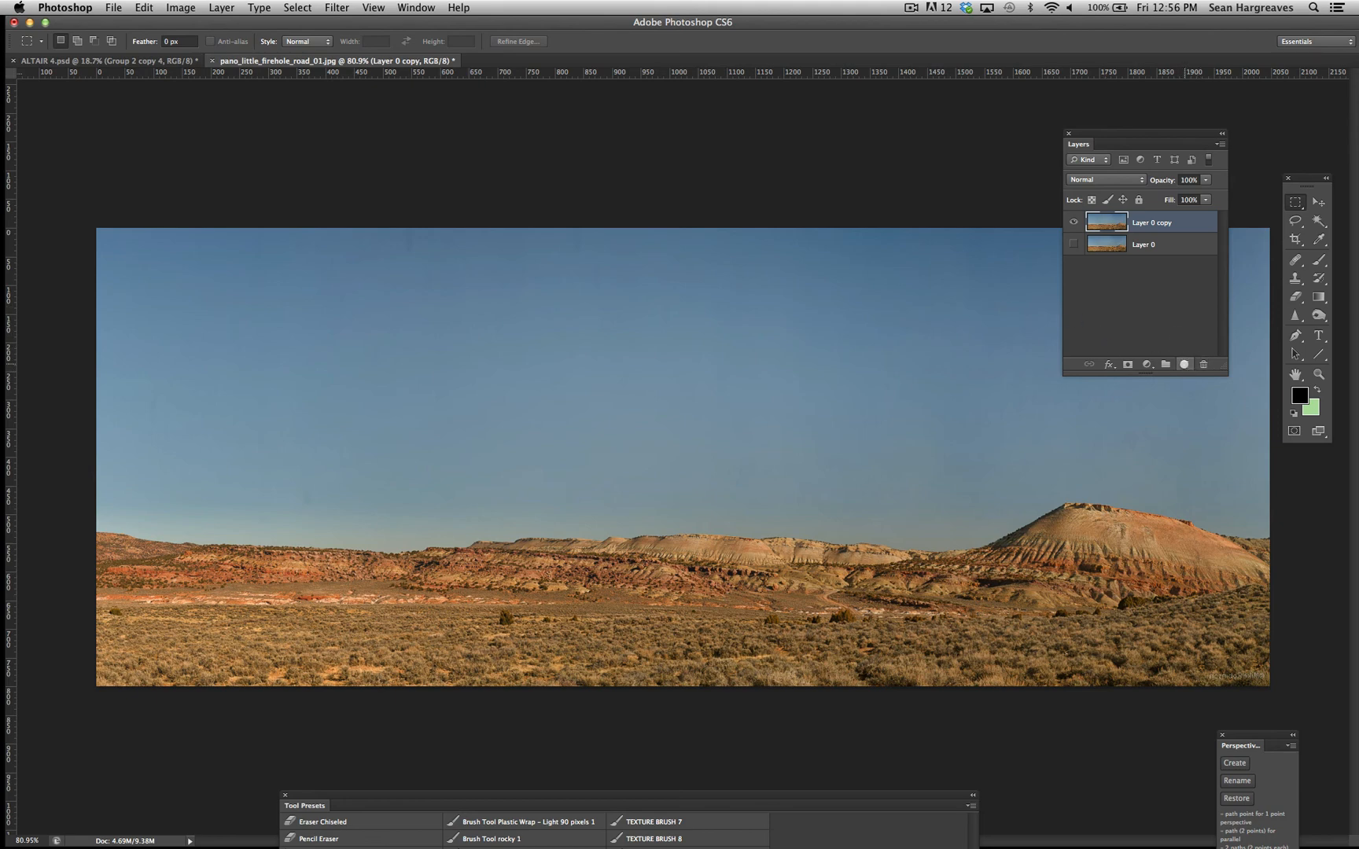
# Add a new layer above the panorama copy, fill it with black at 100% opacity, and toggle its visibility off and on.
pyautogui.click(1184, 365)
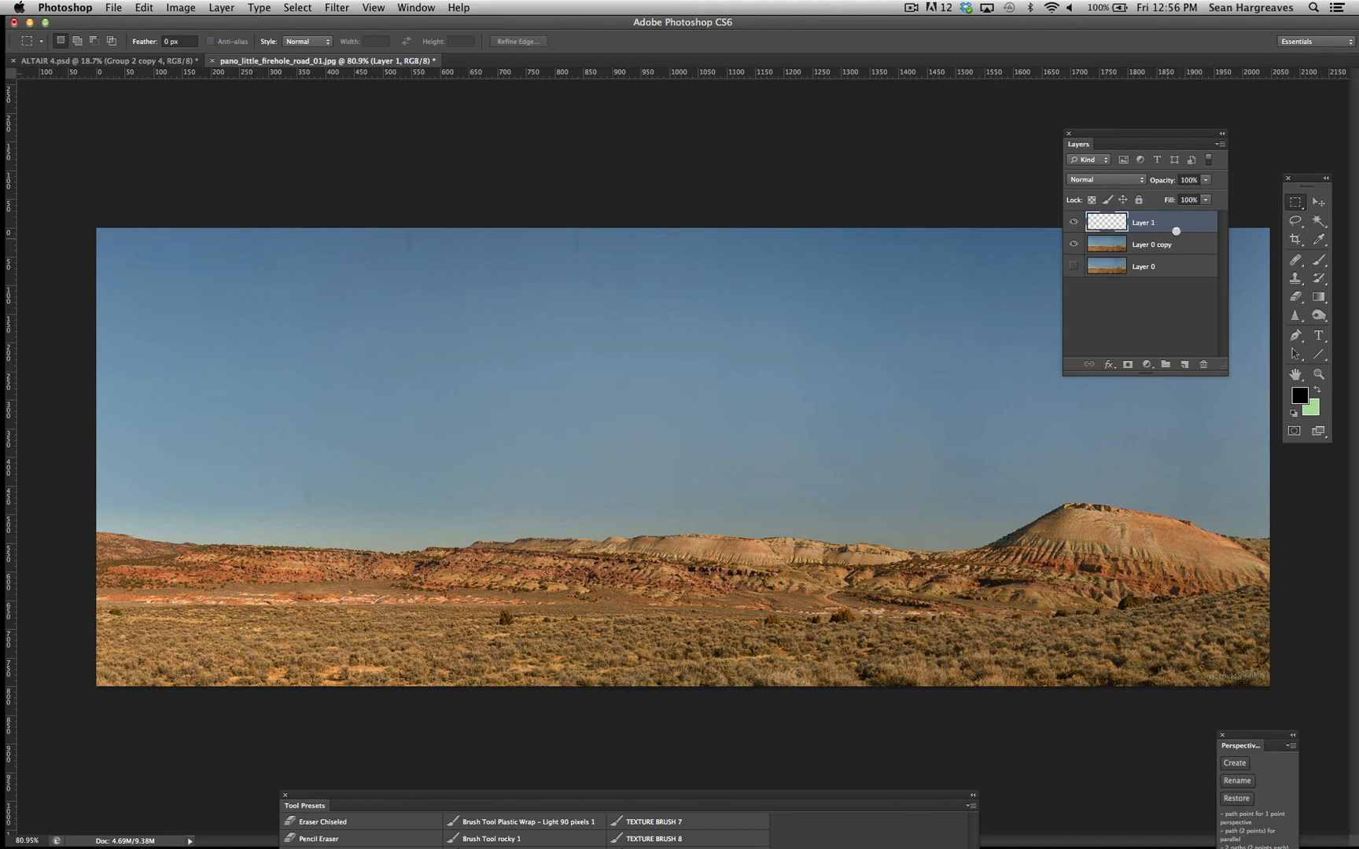
pyautogui.click(144, 8)
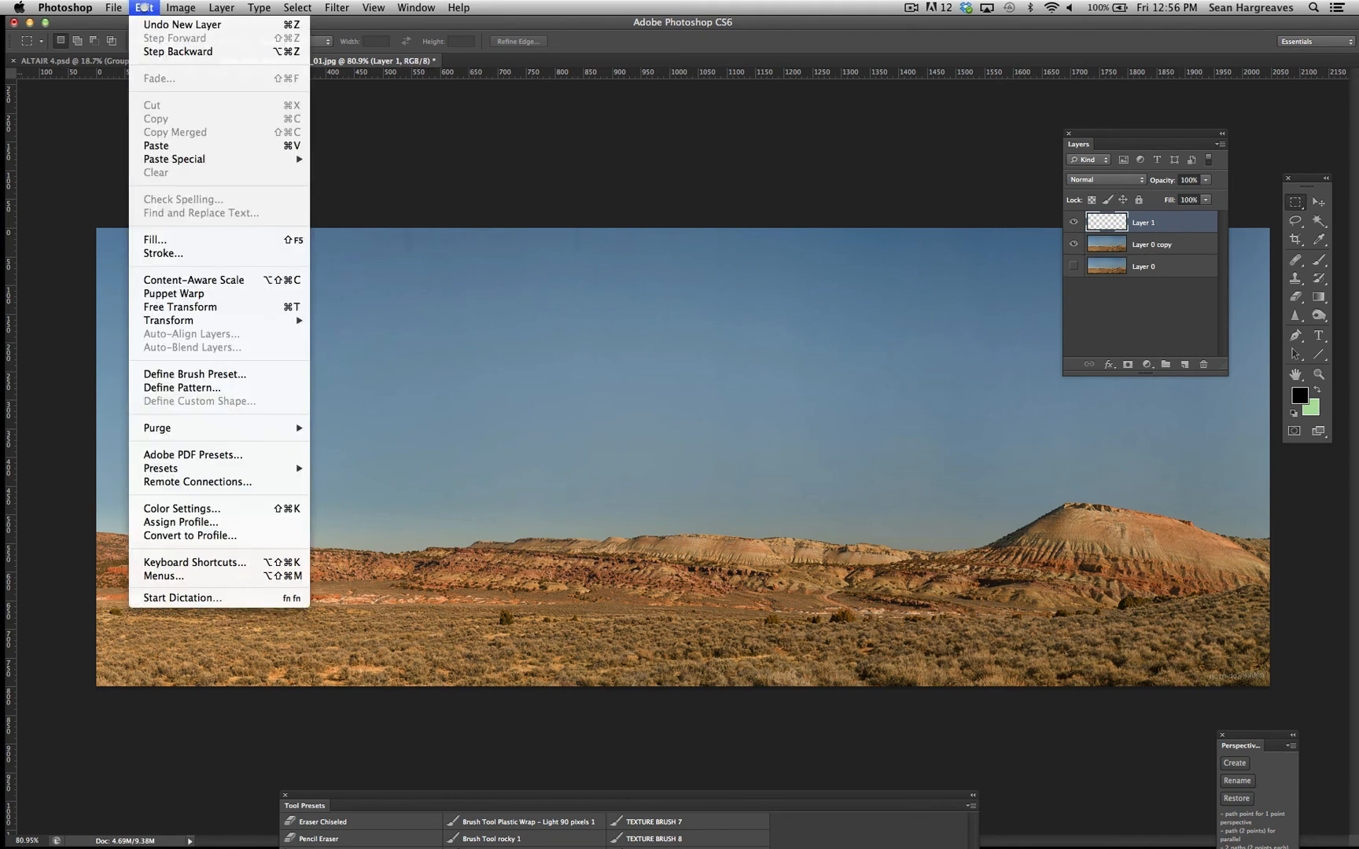
pyautogui.click(207, 243)
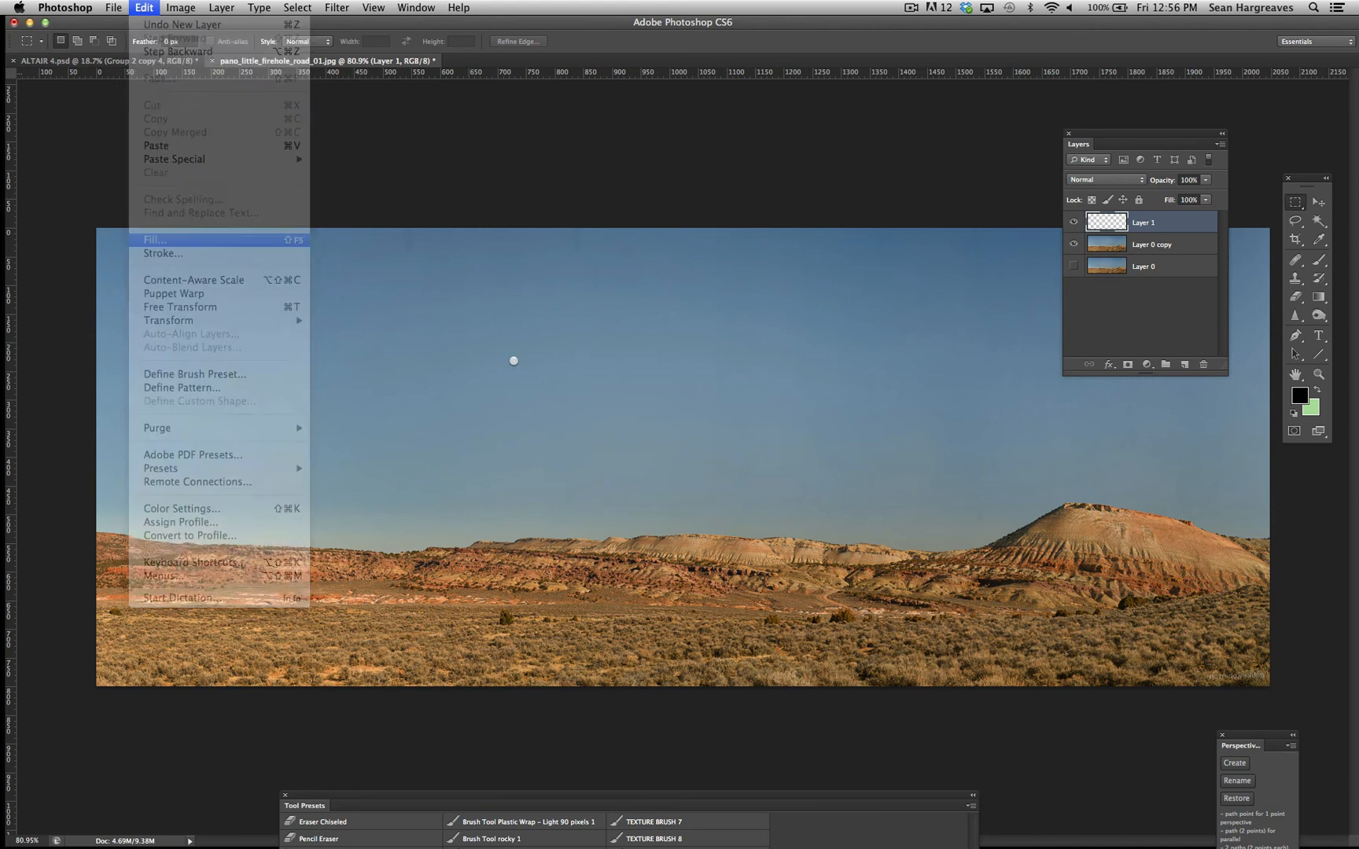
pyautogui.click(430, 285)
pyautogui.click(422, 271)
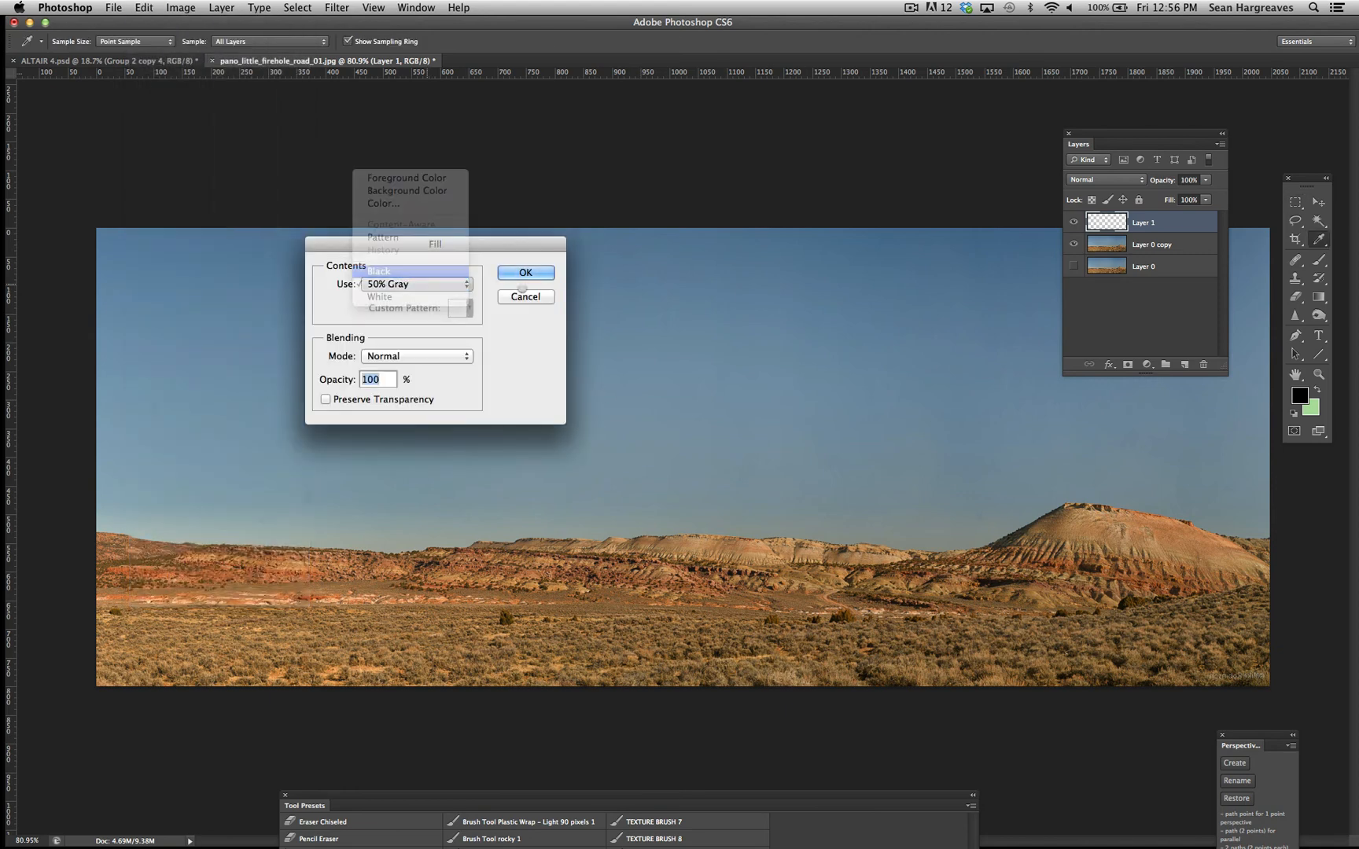
pyautogui.click(521, 273)
pyautogui.press('m')
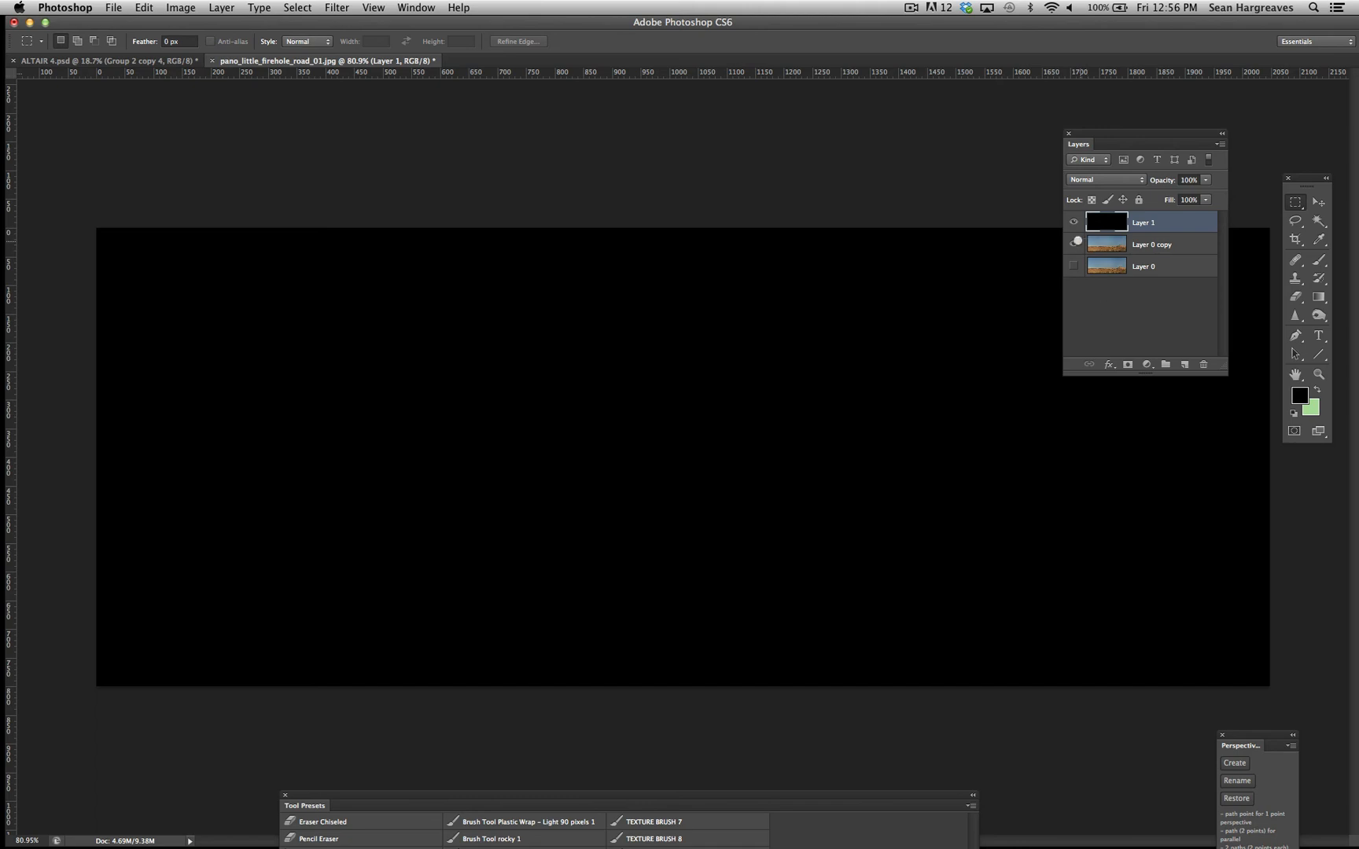
pyautogui.click(1074, 222)
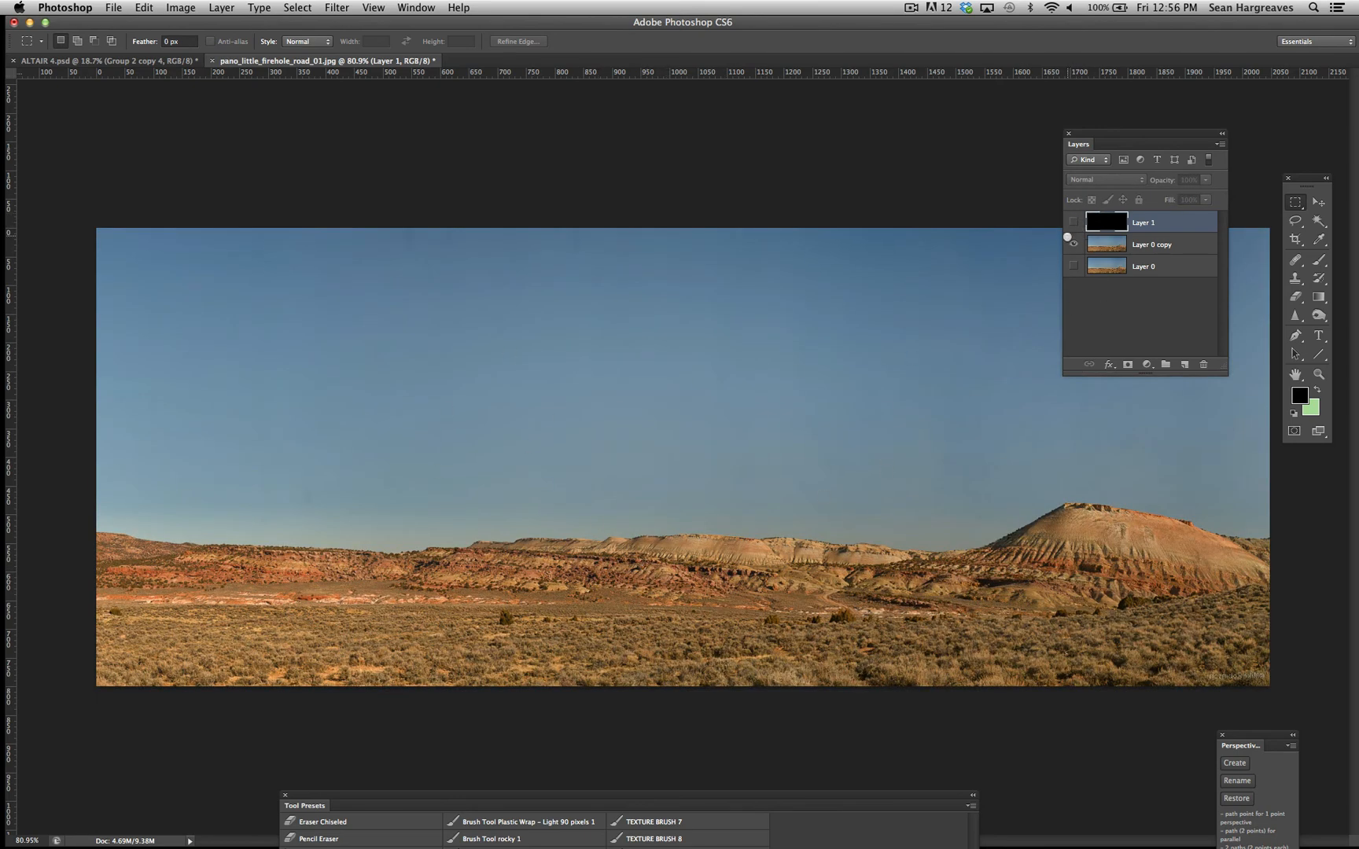
pyautogui.click(1074, 223)
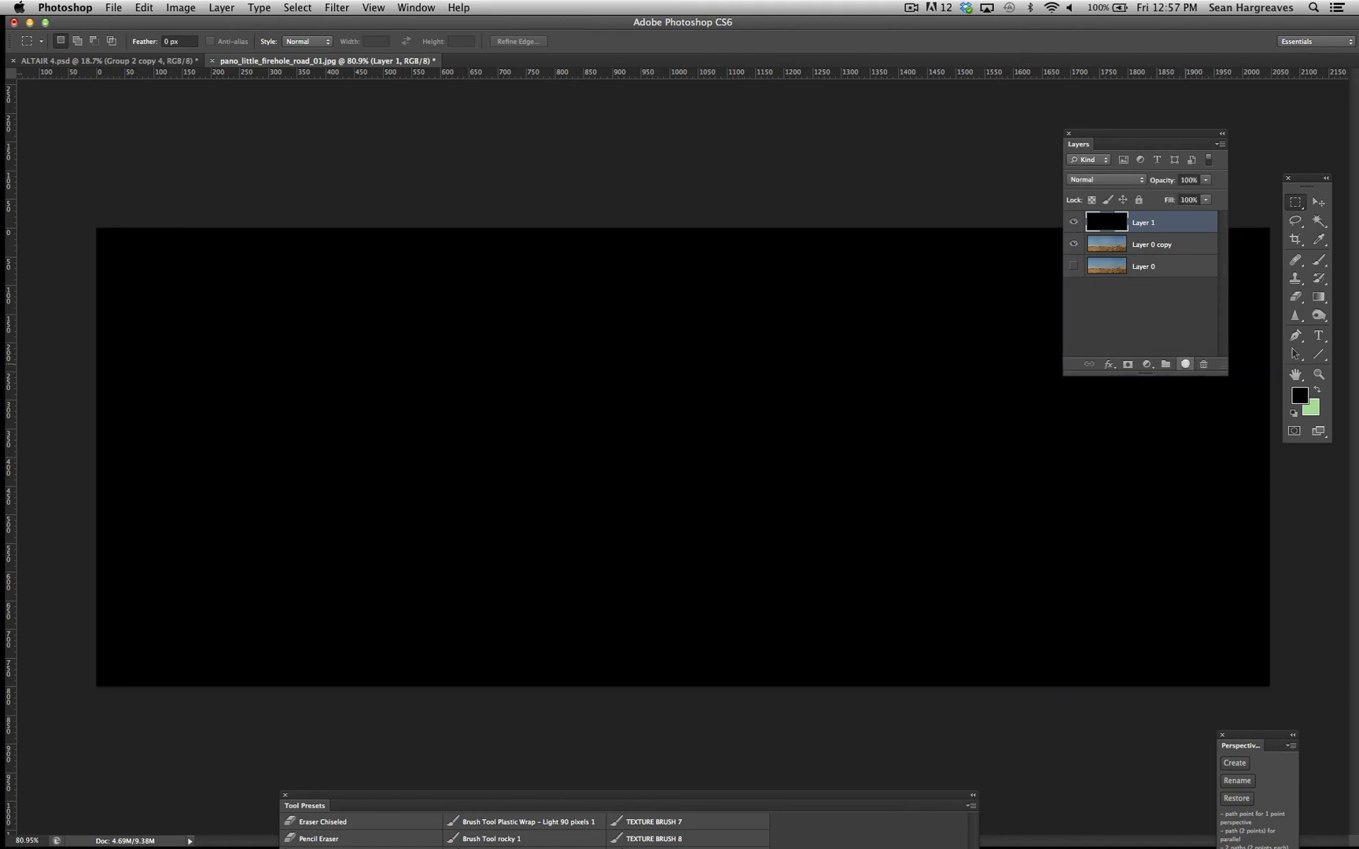
# Add an empty layer above the black one, move the Layers panel off the canvas, and activate the Elliptical Marquee tool.
pyautogui.click(1185, 364)
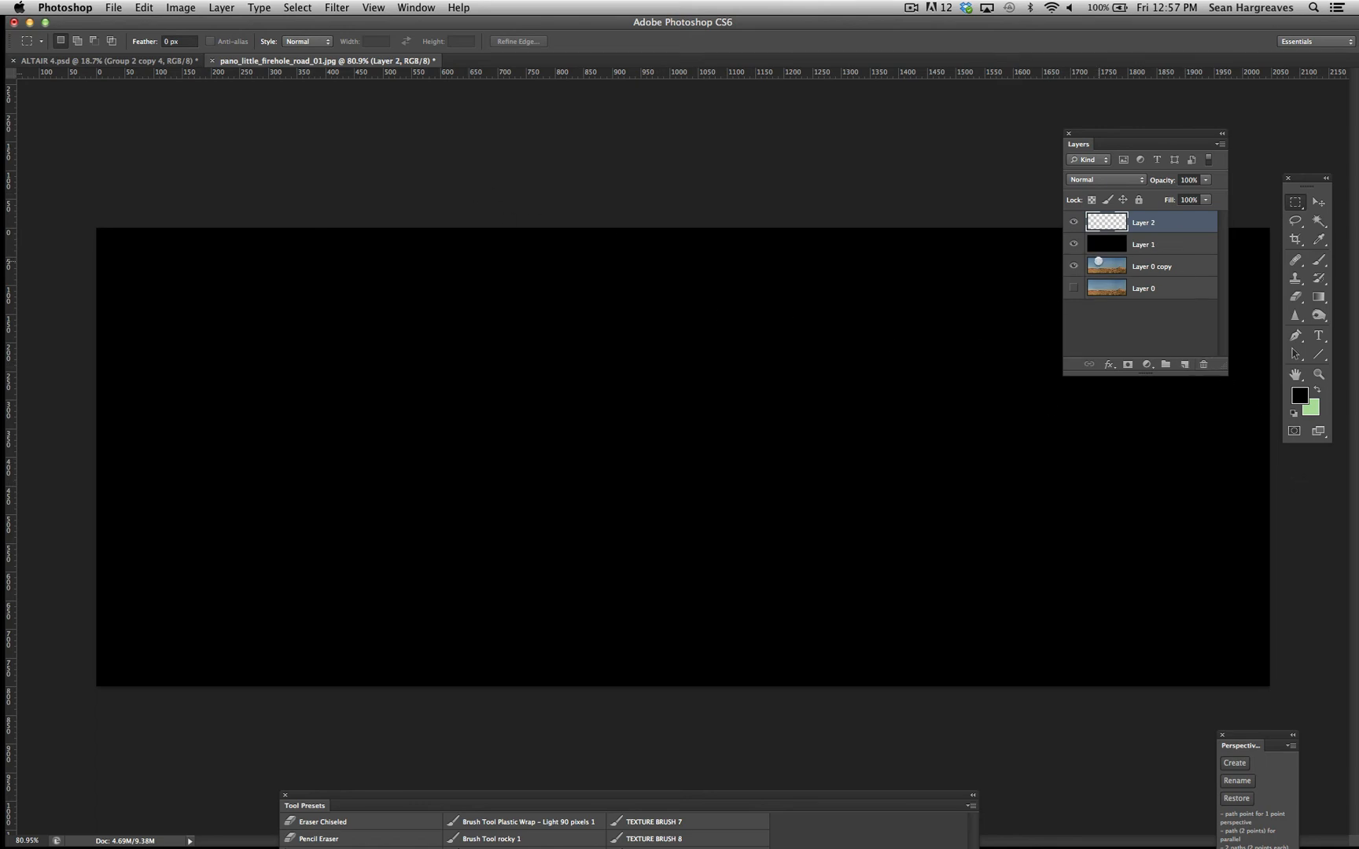
pyautogui.moveTo(1173, 140); pyautogui.dragTo(1116, 701)
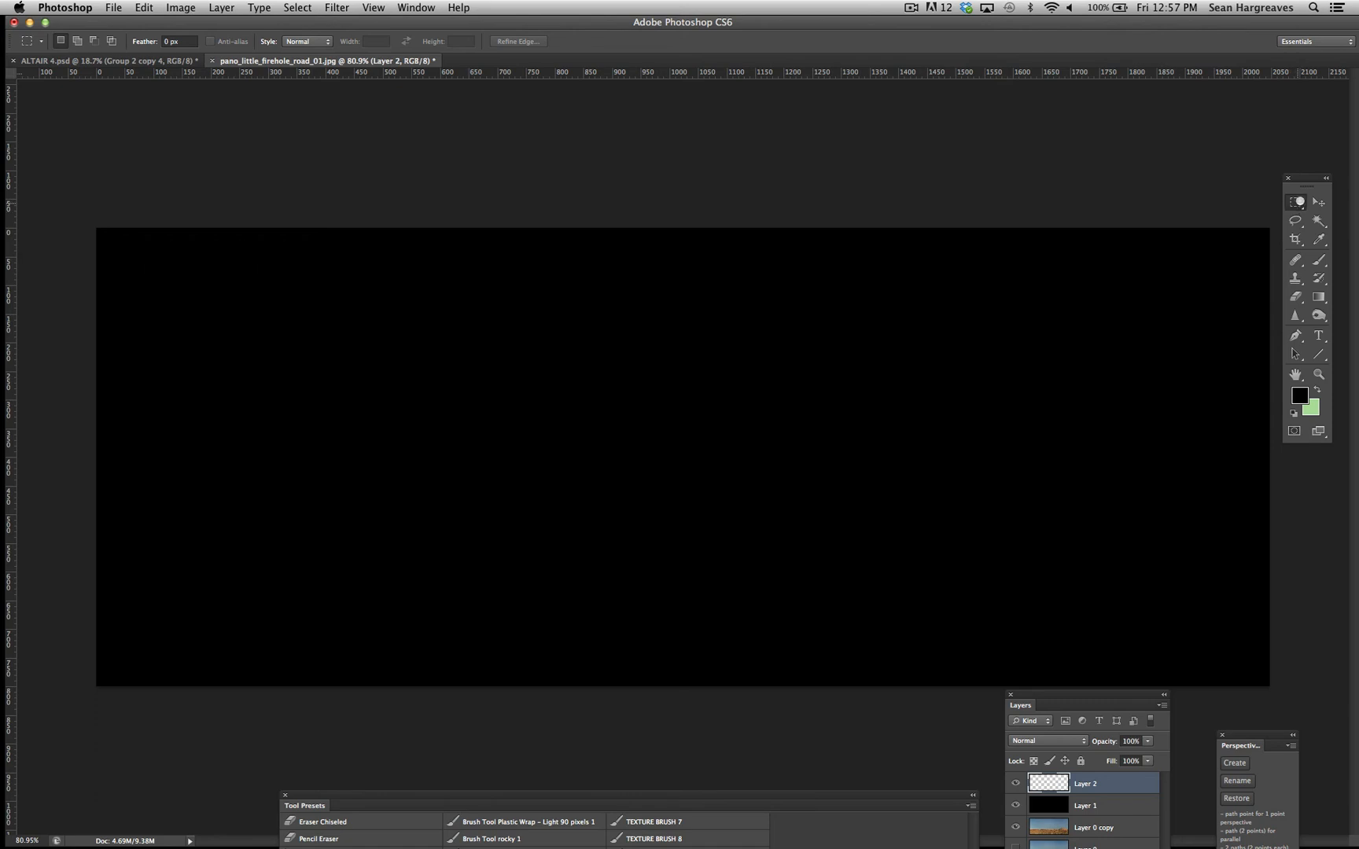
pyautogui.click(1294, 204)
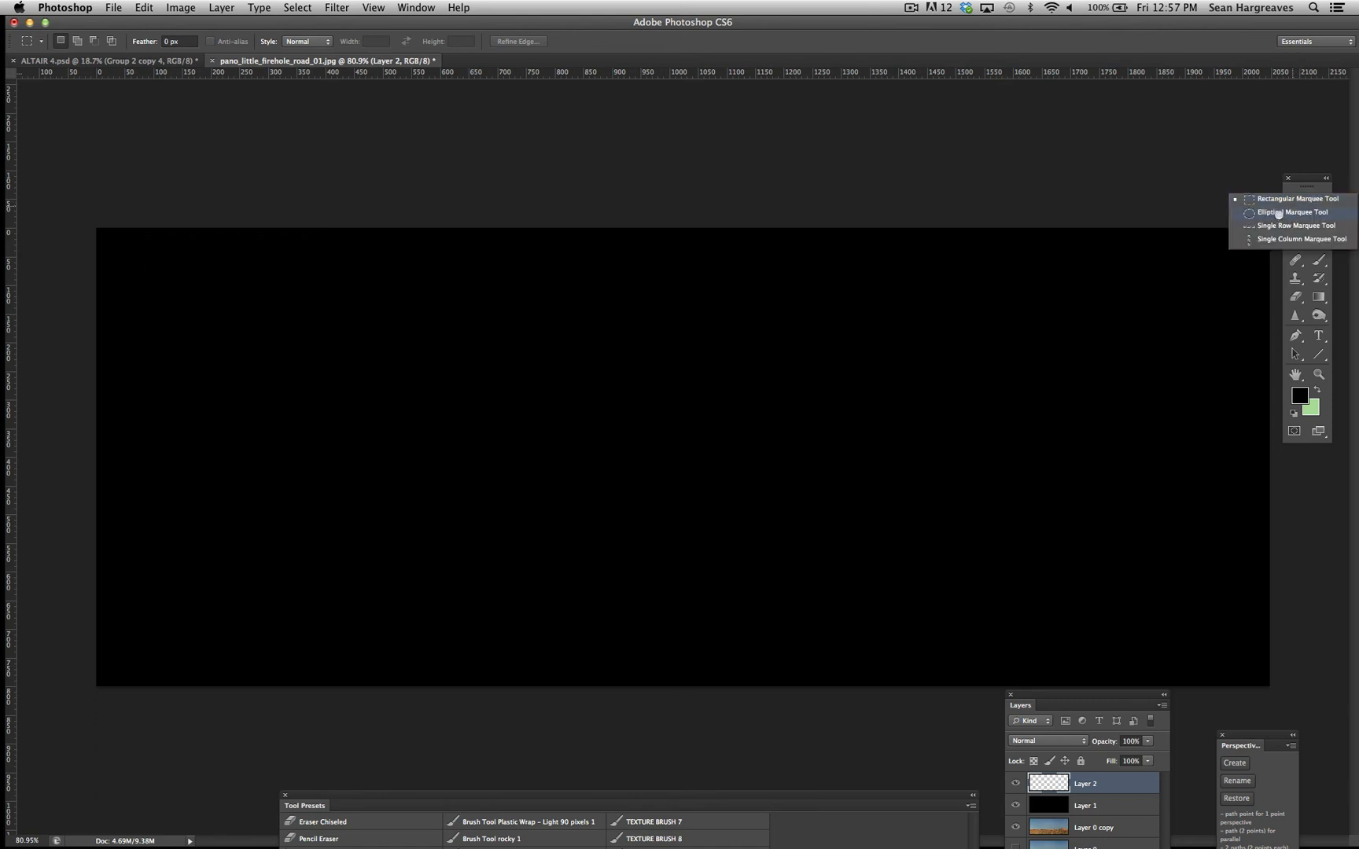
pyautogui.click(1277, 213)
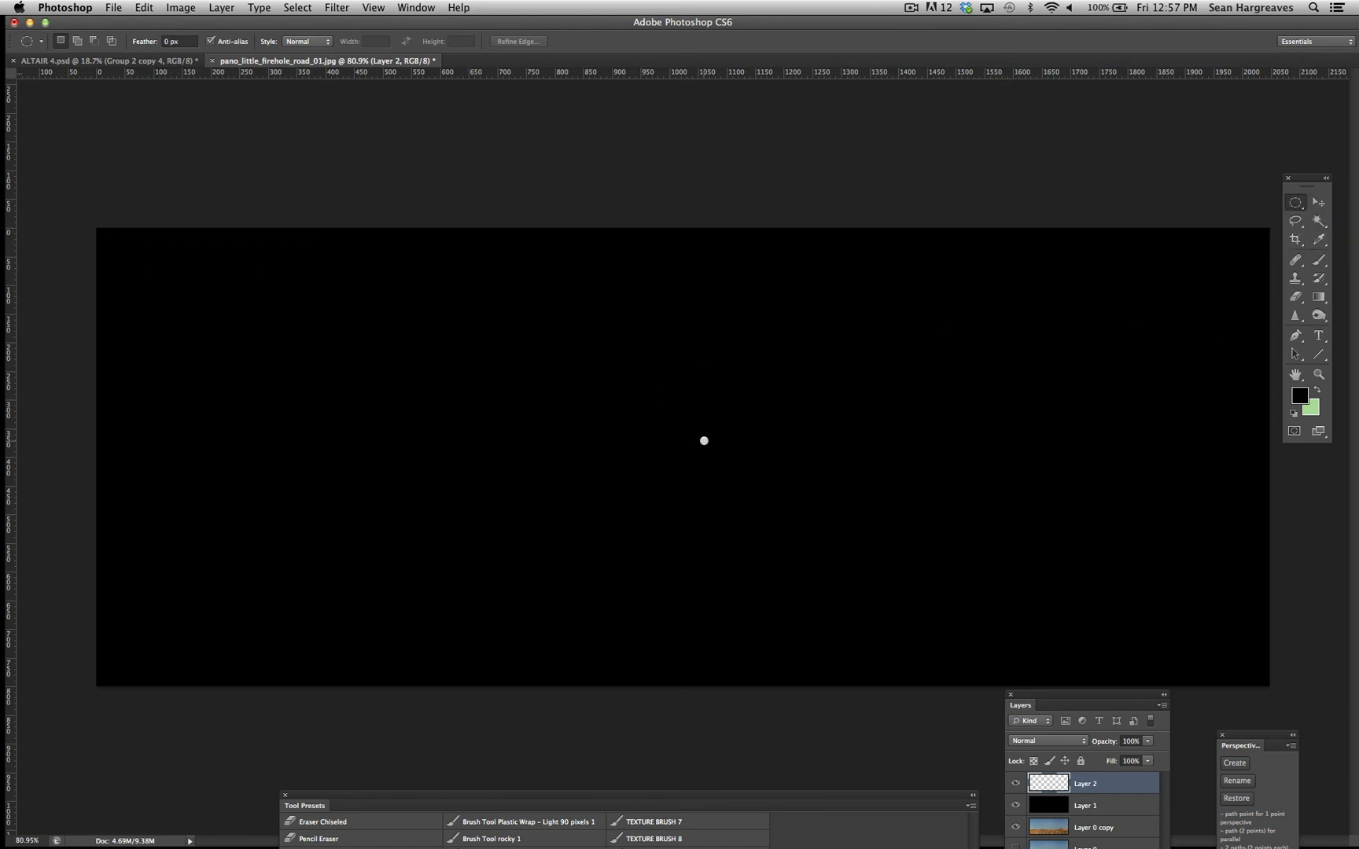
# Try elliptical selections of various sizes and proportions on the black canvas, each one replacing the previous.
pyautogui.moveTo(394, 336); pyautogui.dragTo(944, 451)
pyautogui.moveTo(613, 269); pyautogui.dragTo(756, 680)
pyautogui.moveTo(370, 347); pyautogui.dragTo(709, 510)
pyautogui.moveTo(601, 284); pyautogui.dragTo(879, 491)
pyautogui.moveTo(436, 337); pyautogui.dragTo(637, 540)
pyautogui.moveTo(651, 279); pyautogui.dragTo(879, 584)
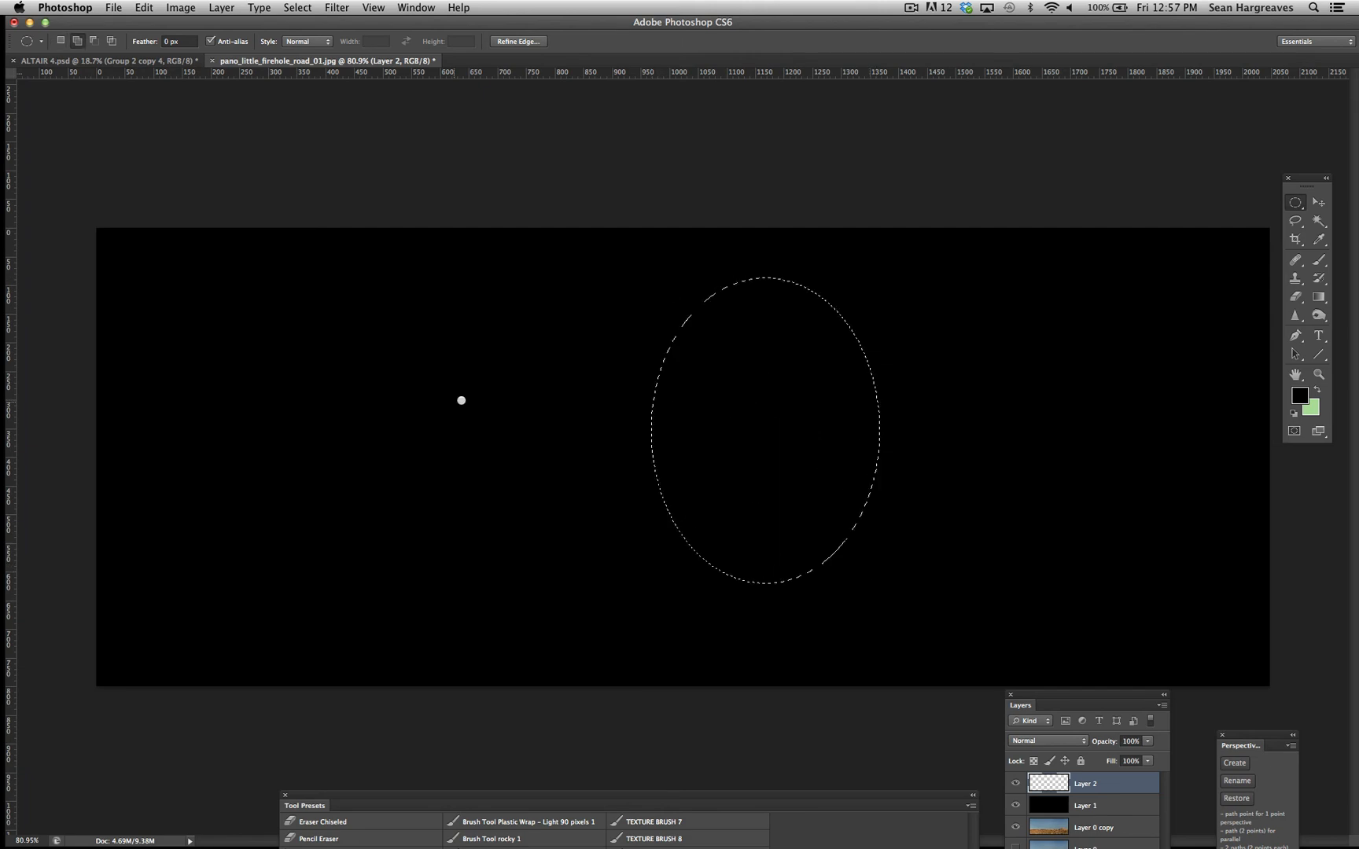
# Try adding overlapping and separate ellipses of different sizes to the large oval selection, and deselect everything.
pyautogui.moveTo(585, 338); pyautogui.dragTo(760, 458)
pyautogui.moveTo(611, 487); pyautogui.dragTo(760, 533)
pyautogui.moveTo(612, 316); pyautogui.dragTo(658, 362)
pyautogui.moveTo(399, 317); pyautogui.dragTo(465, 362)
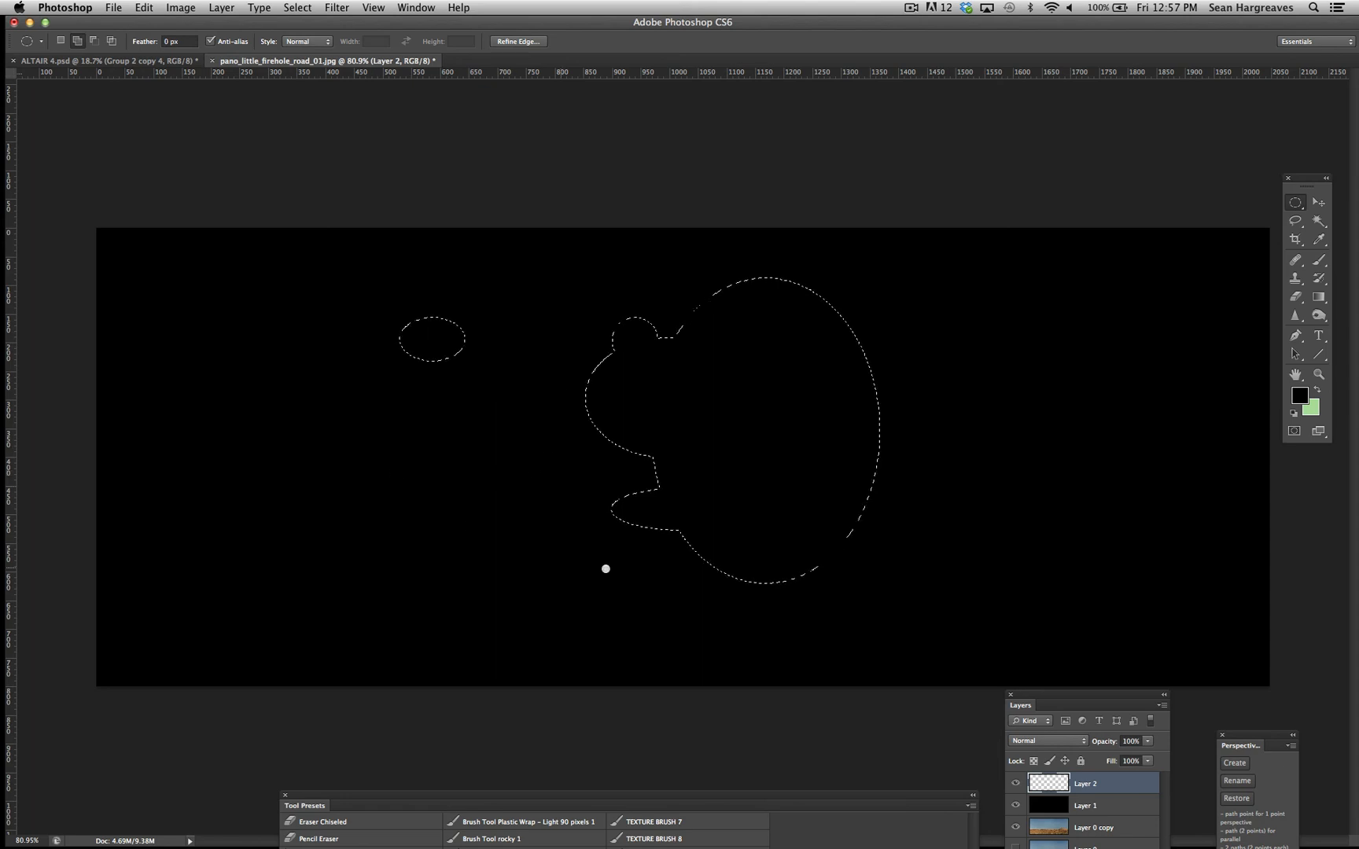
pyautogui.moveTo(372, 451); pyautogui.dragTo(410, 486)
pyautogui.moveTo(1004, 355); pyautogui.dragTo(1045, 401)
pyautogui.moveTo(1115, 285); pyautogui.dragTo(1178, 330)
pyautogui.moveTo(986, 576); pyautogui.dragTo(969, 502)
pyautogui.moveTo(837, 481); pyautogui.dragTo(953, 509)
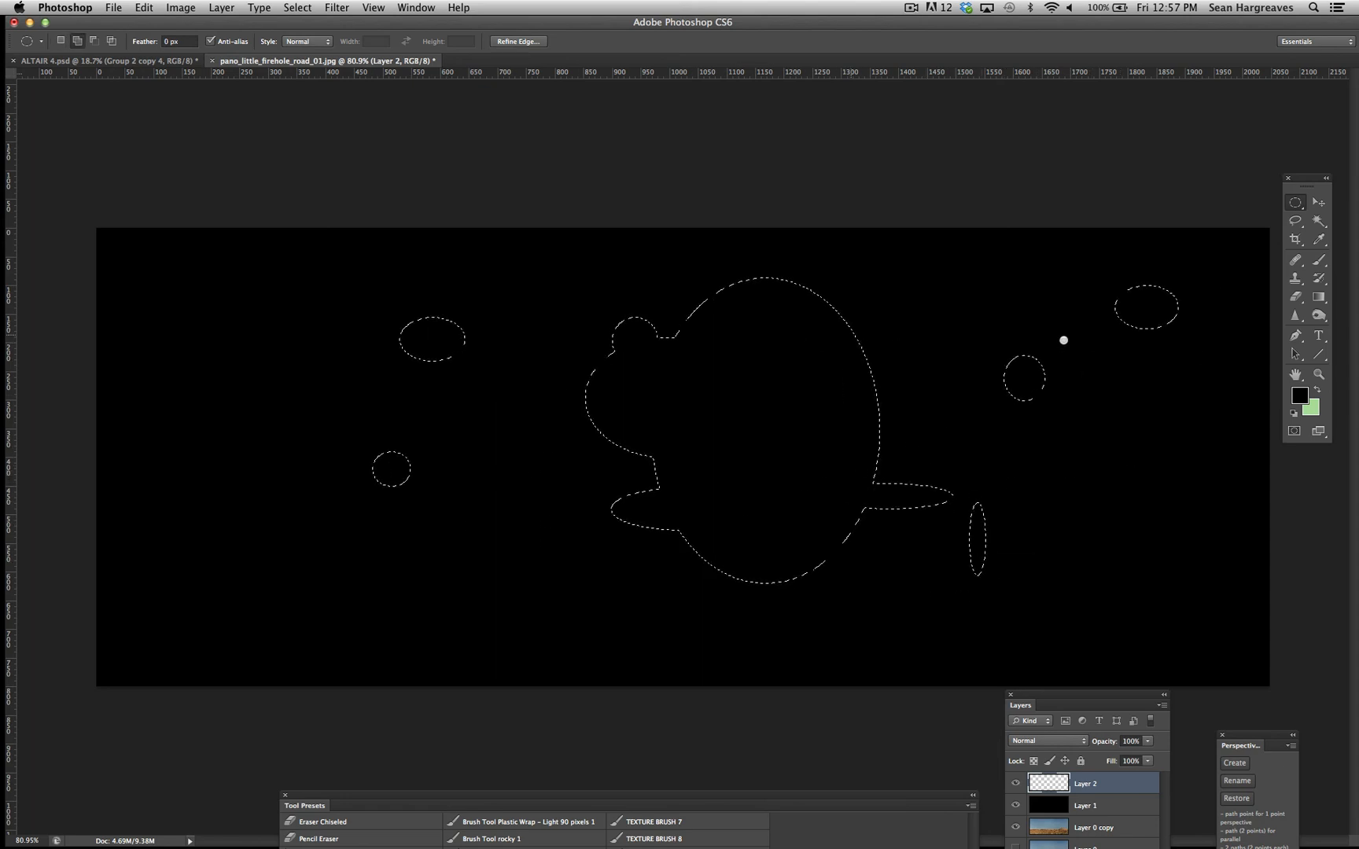
pyautogui.moveTo(905, 336); pyautogui.dragTo(835, 340)
pyautogui.moveTo(926, 321); pyautogui.dragTo(973, 444)
pyautogui.moveTo(504, 470); pyautogui.dragTo(410, 371)
pyautogui.moveTo(240, 341); pyautogui.dragTo(166, 399)
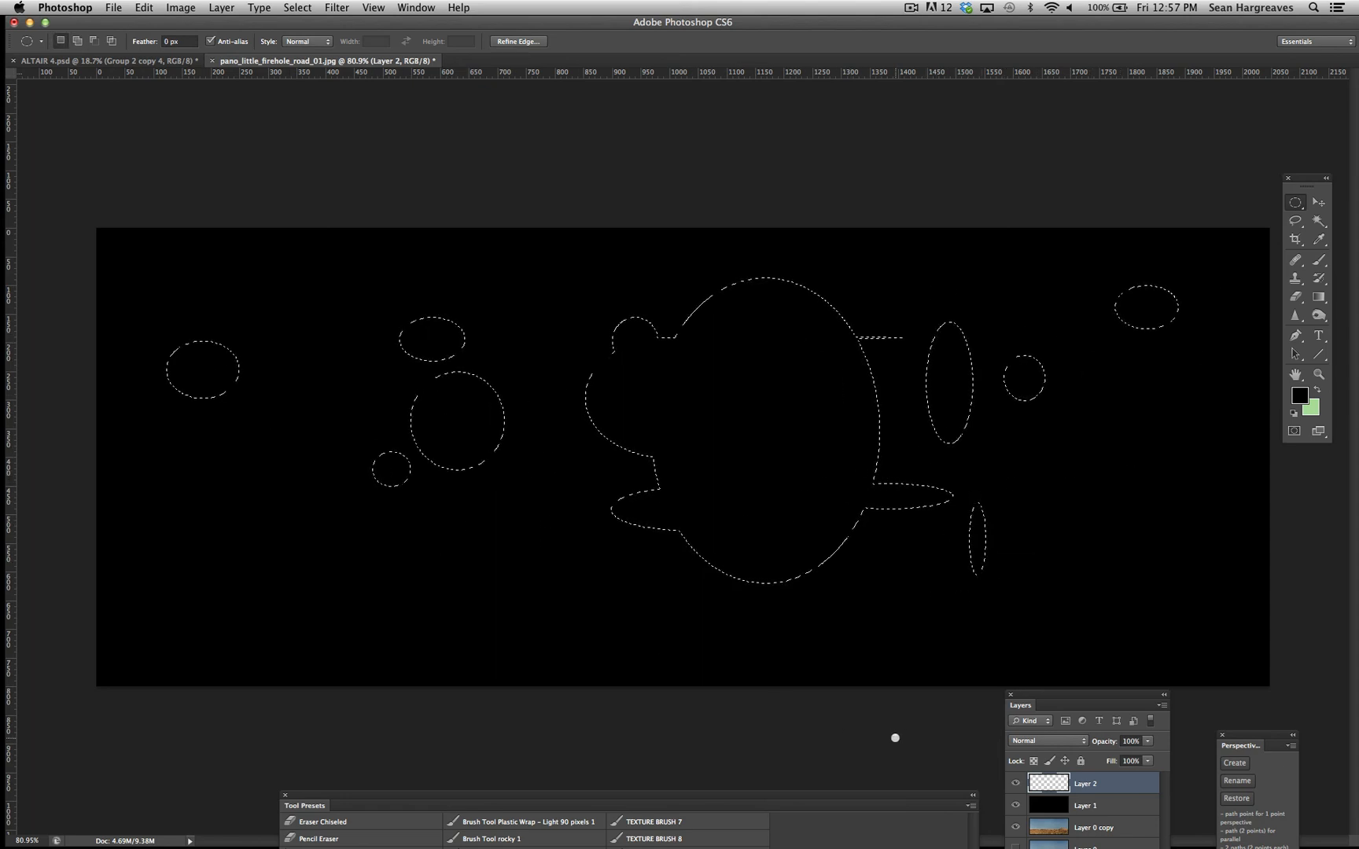
pyautogui.click(297, 7)
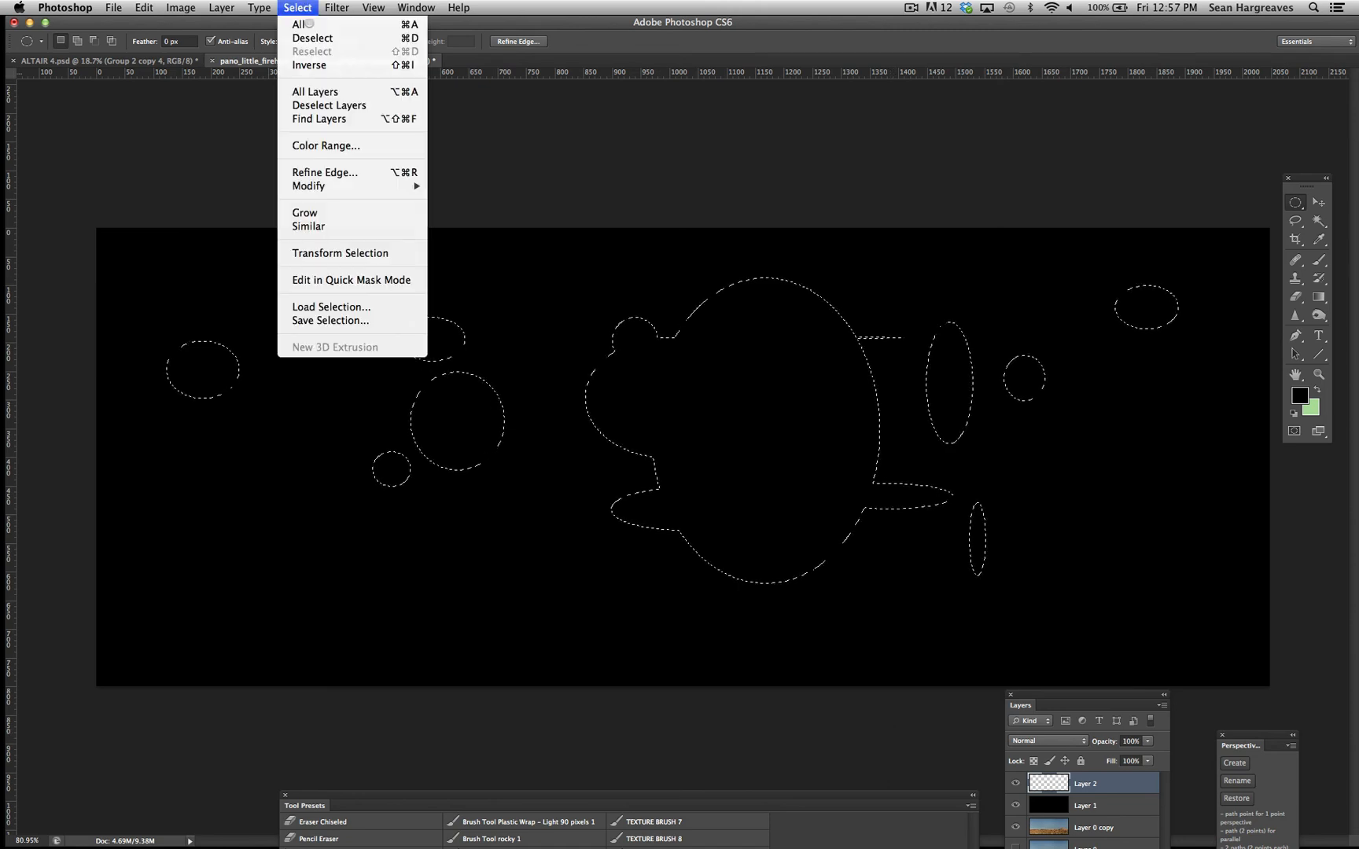
pyautogui.click(300, 39)
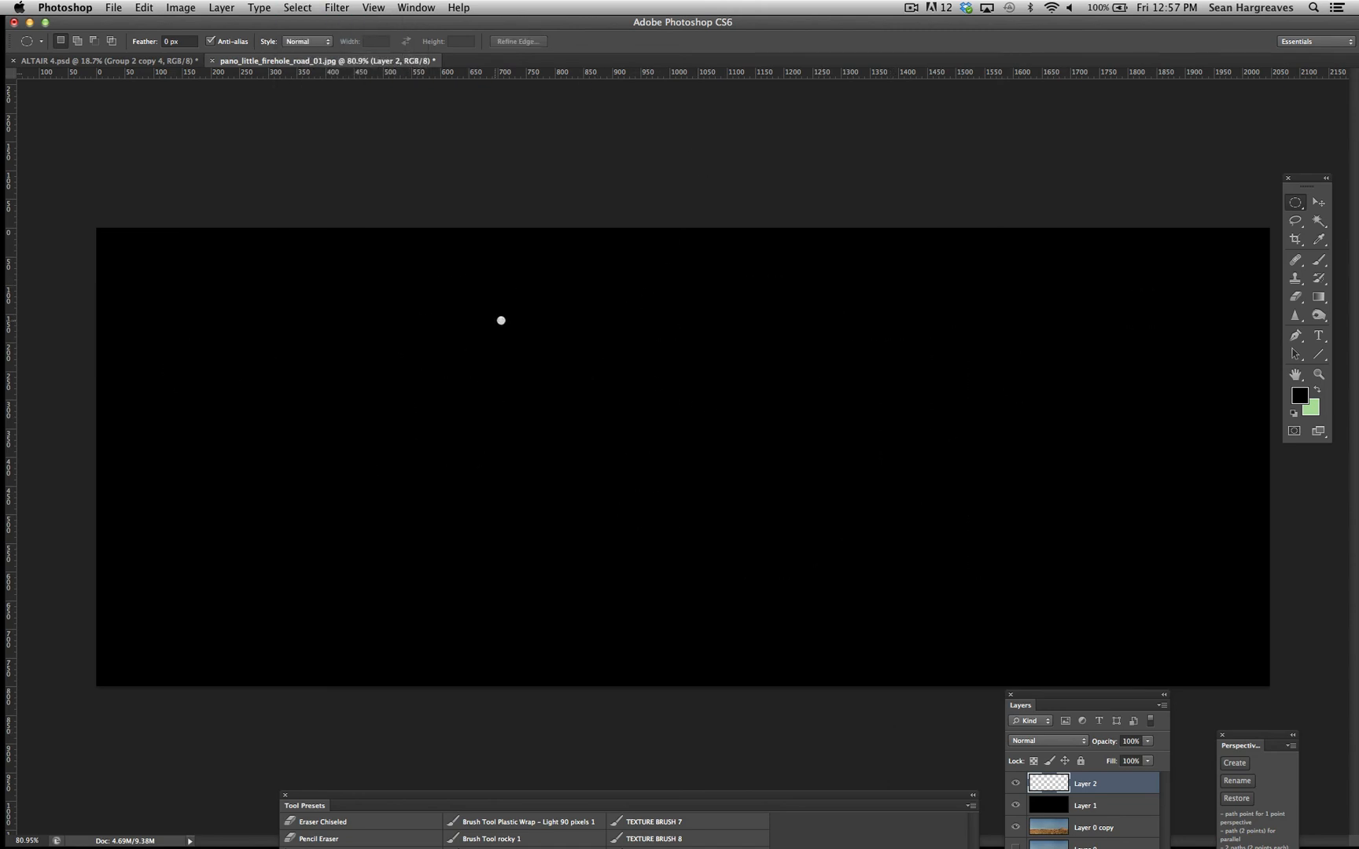
# Draw a perfectly circular selection about 665 px across near the centre of the black canvas.
pyautogui.moveTo(425, 365); pyautogui.dragTo(720, 651)
pyautogui.moveTo(527, 377); pyautogui.dragTo(599, 576)
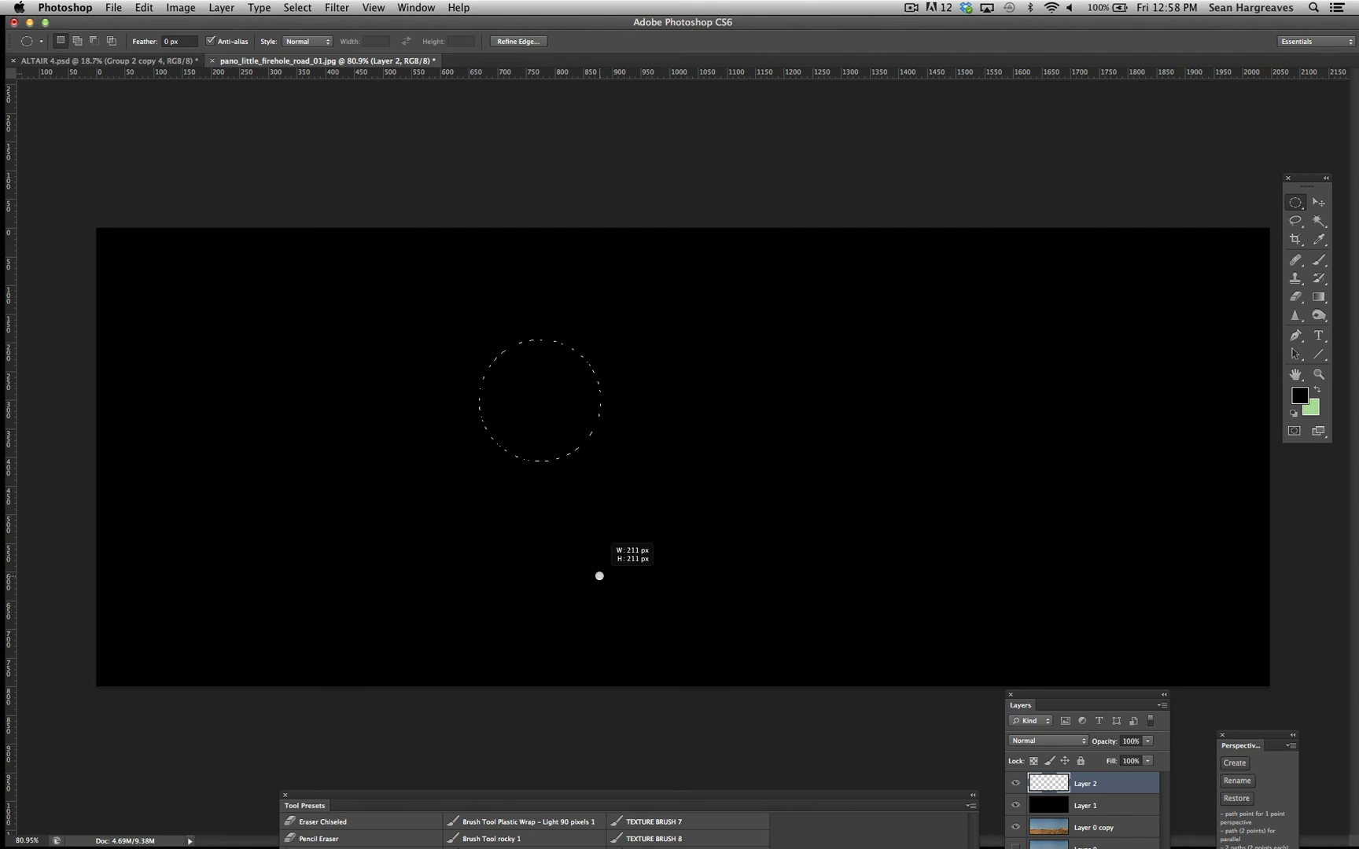
pyautogui.moveTo(599, 575); pyautogui.dragTo(986, 509)
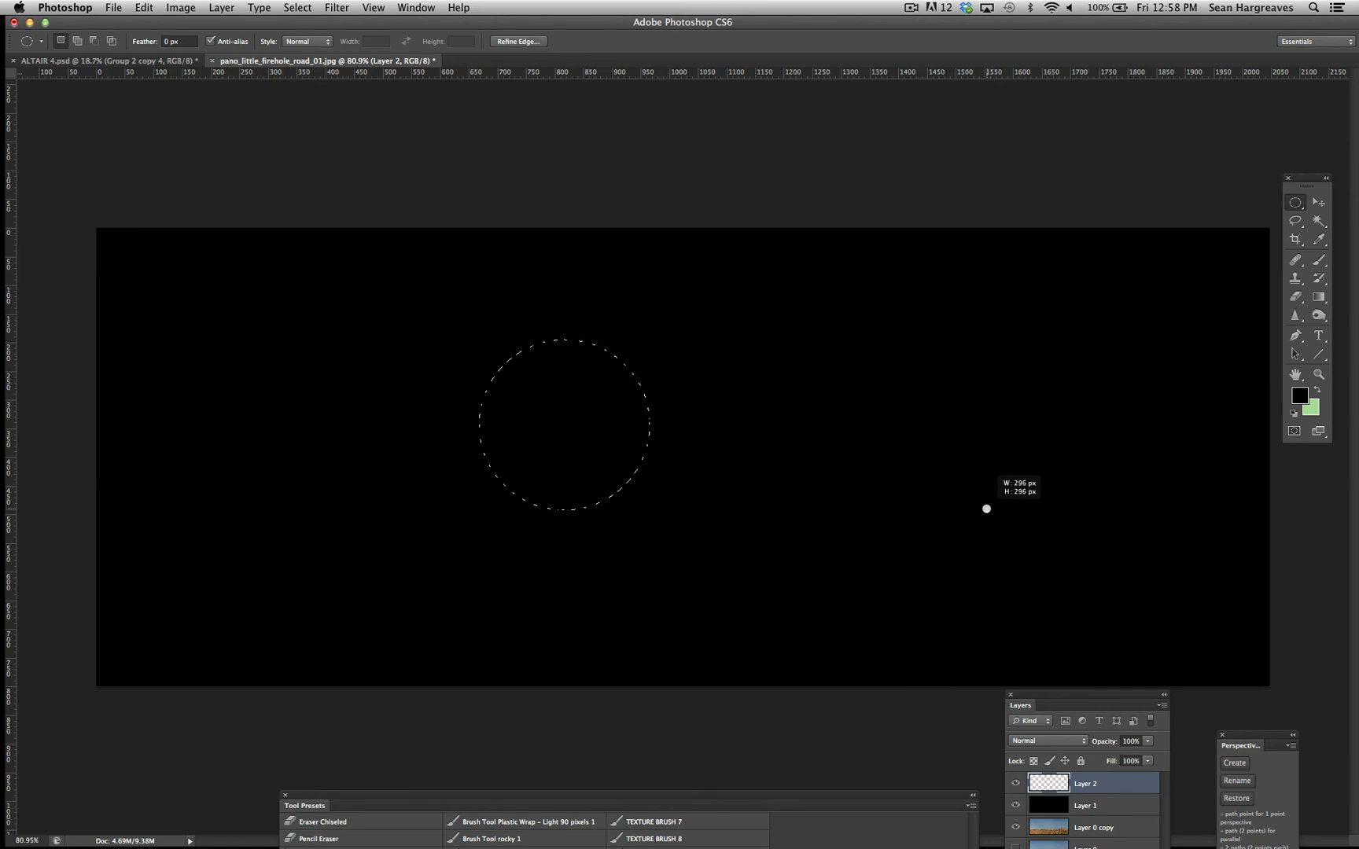
pyautogui.moveTo(986, 508); pyautogui.dragTo(985, 507)
pyautogui.moveTo(985, 507); pyautogui.dragTo(1292, 642)
pyautogui.press('shift')
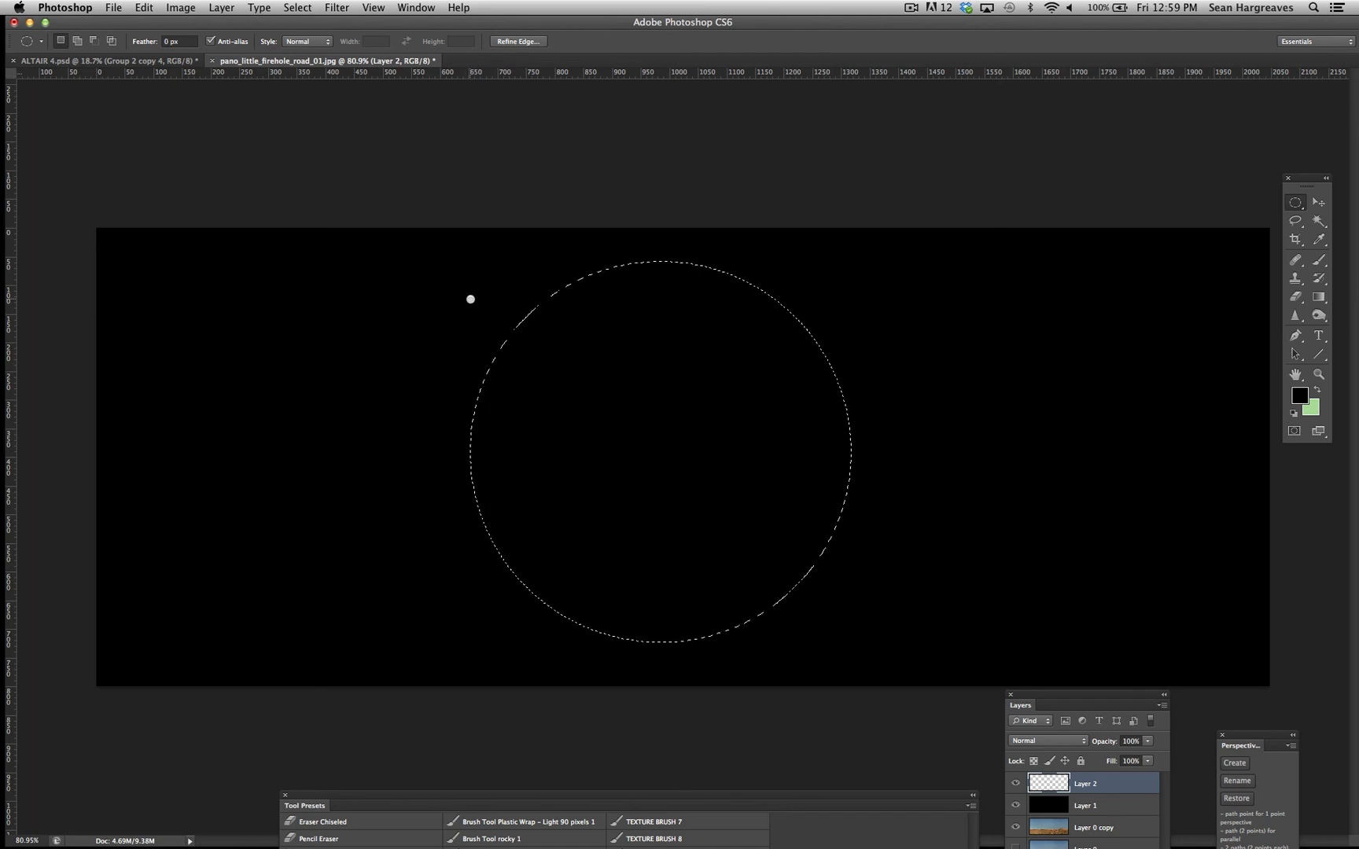
# Bring the Layers panel back over the canvas, and deselect and reselect the circle.
pyautogui.moveTo(1090, 698); pyautogui.dragTo(1164, 430)
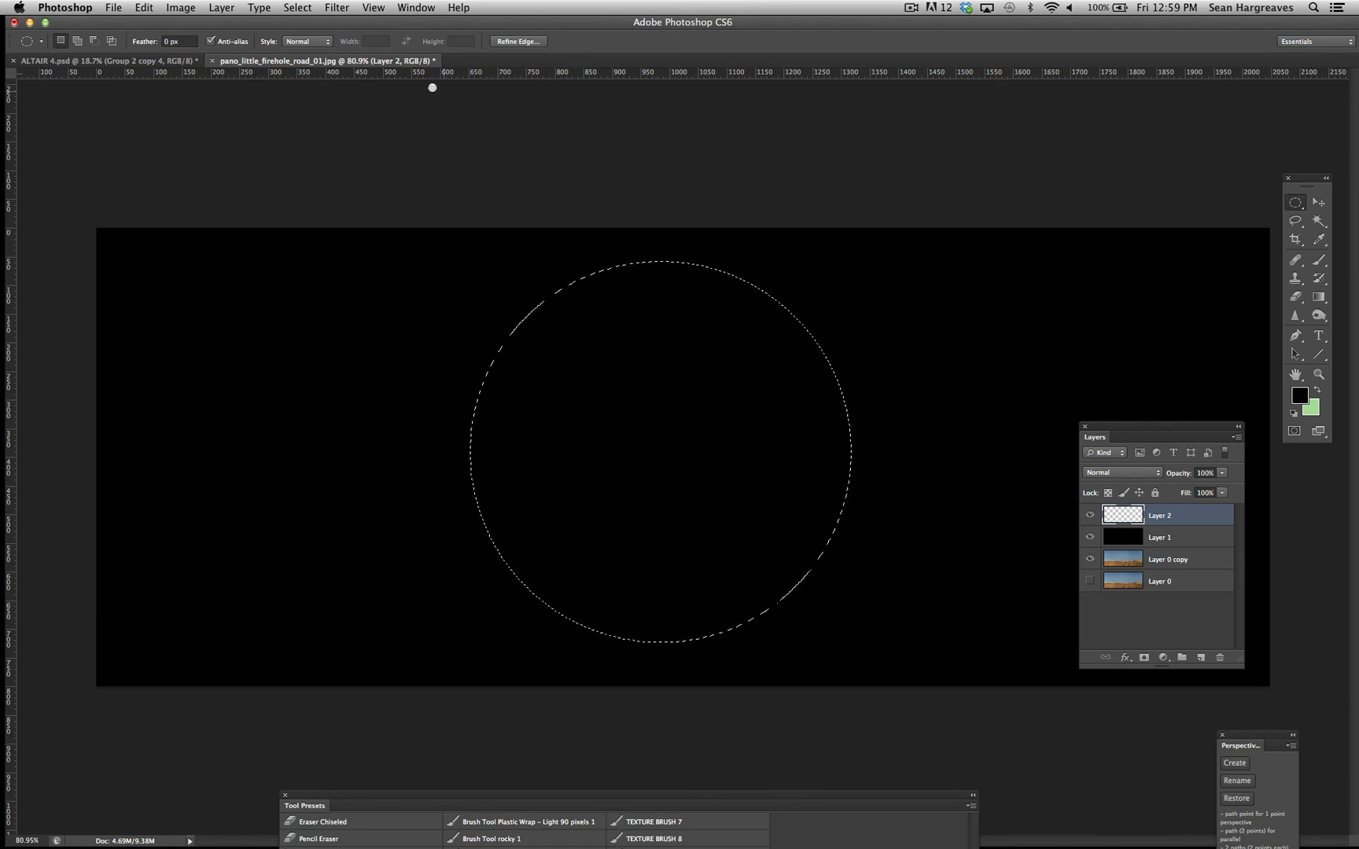
pyautogui.press('super+d')
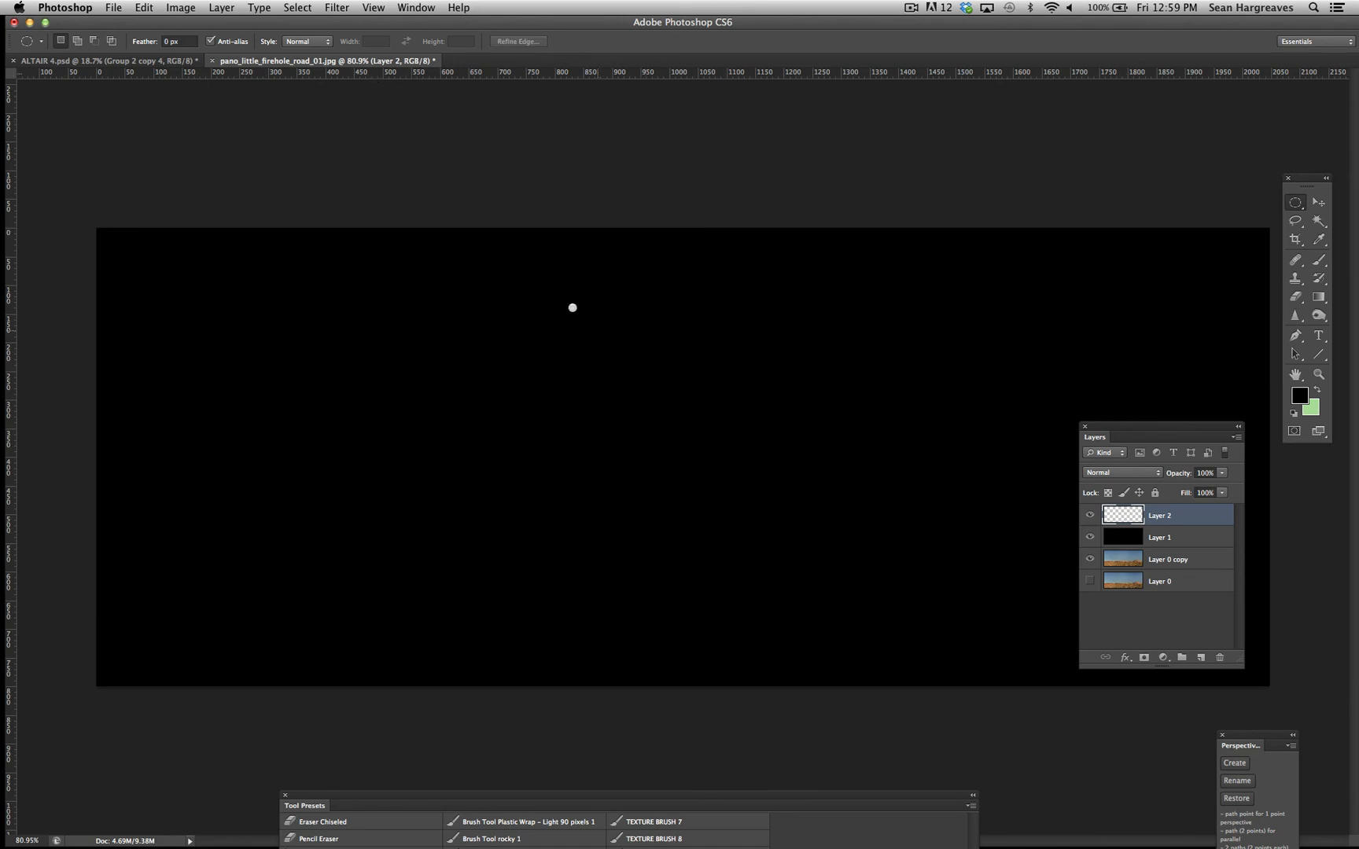
pyautogui.click(291, 4)
pyautogui.click(306, 52)
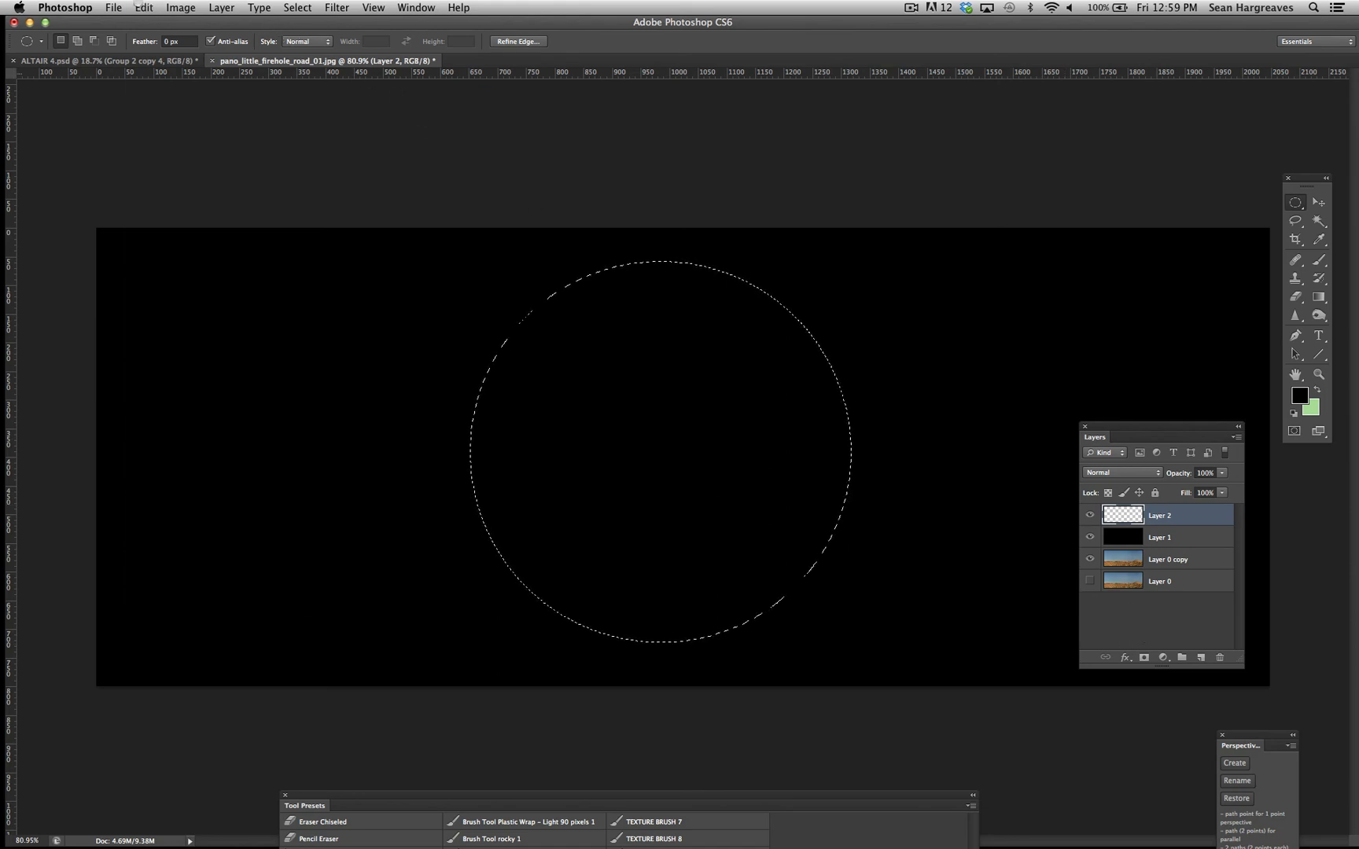
# Fill the circular selection on the new empty layer with 50% Gray at 100% opacity.
pyautogui.click(140, 6)
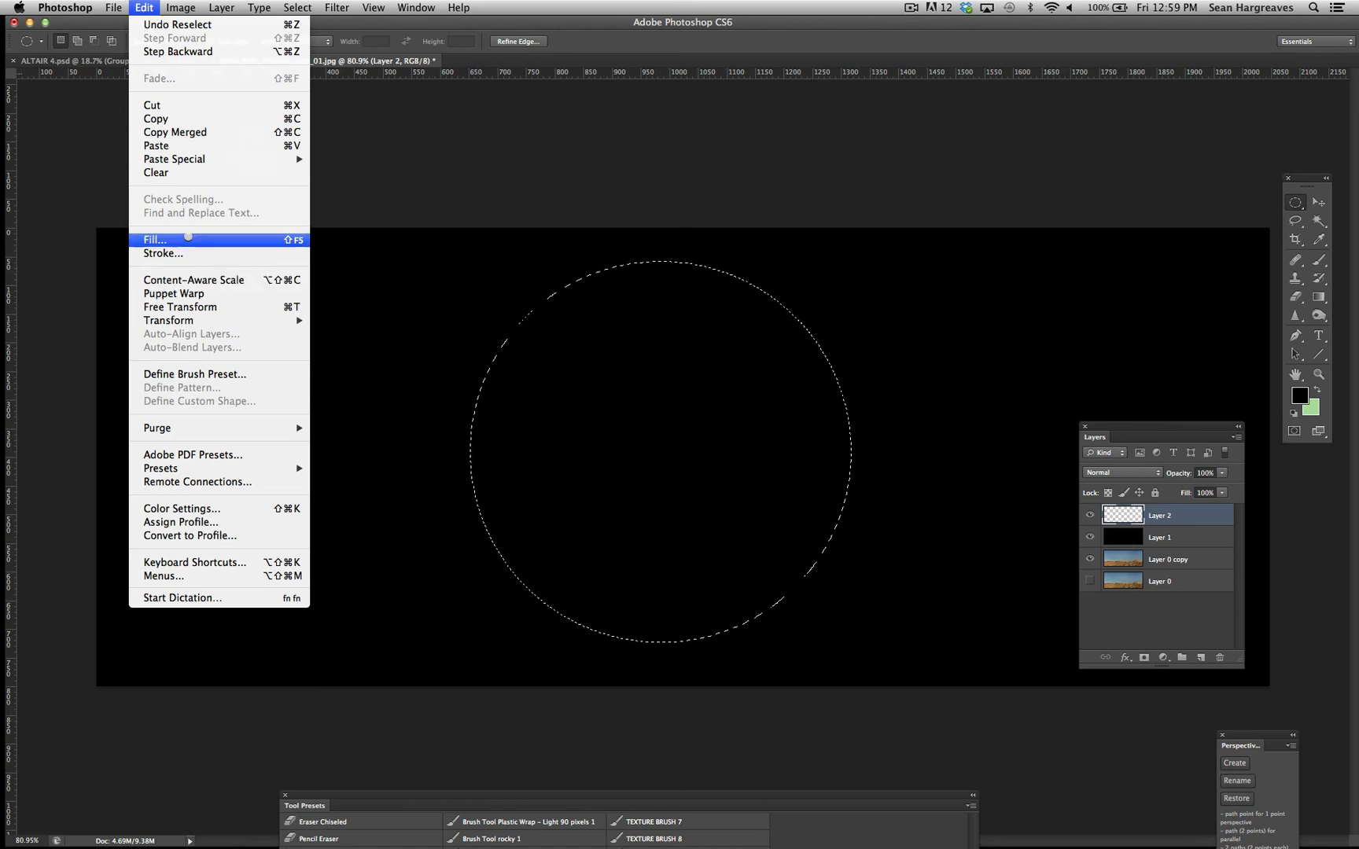
pyautogui.click(235, 239)
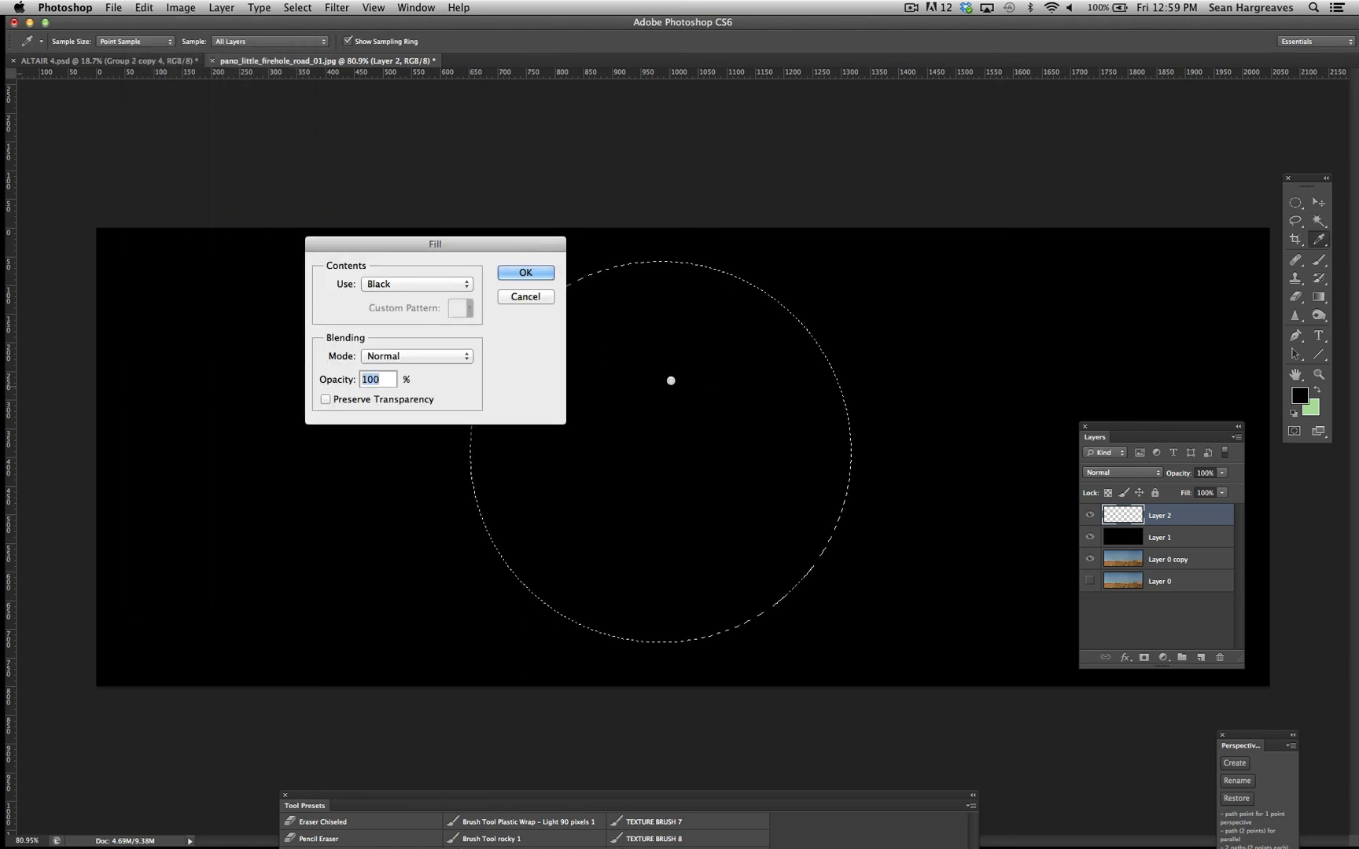
pyautogui.click(407, 289)
pyautogui.click(393, 296)
pyautogui.click(525, 272)
pyautogui.press('m')
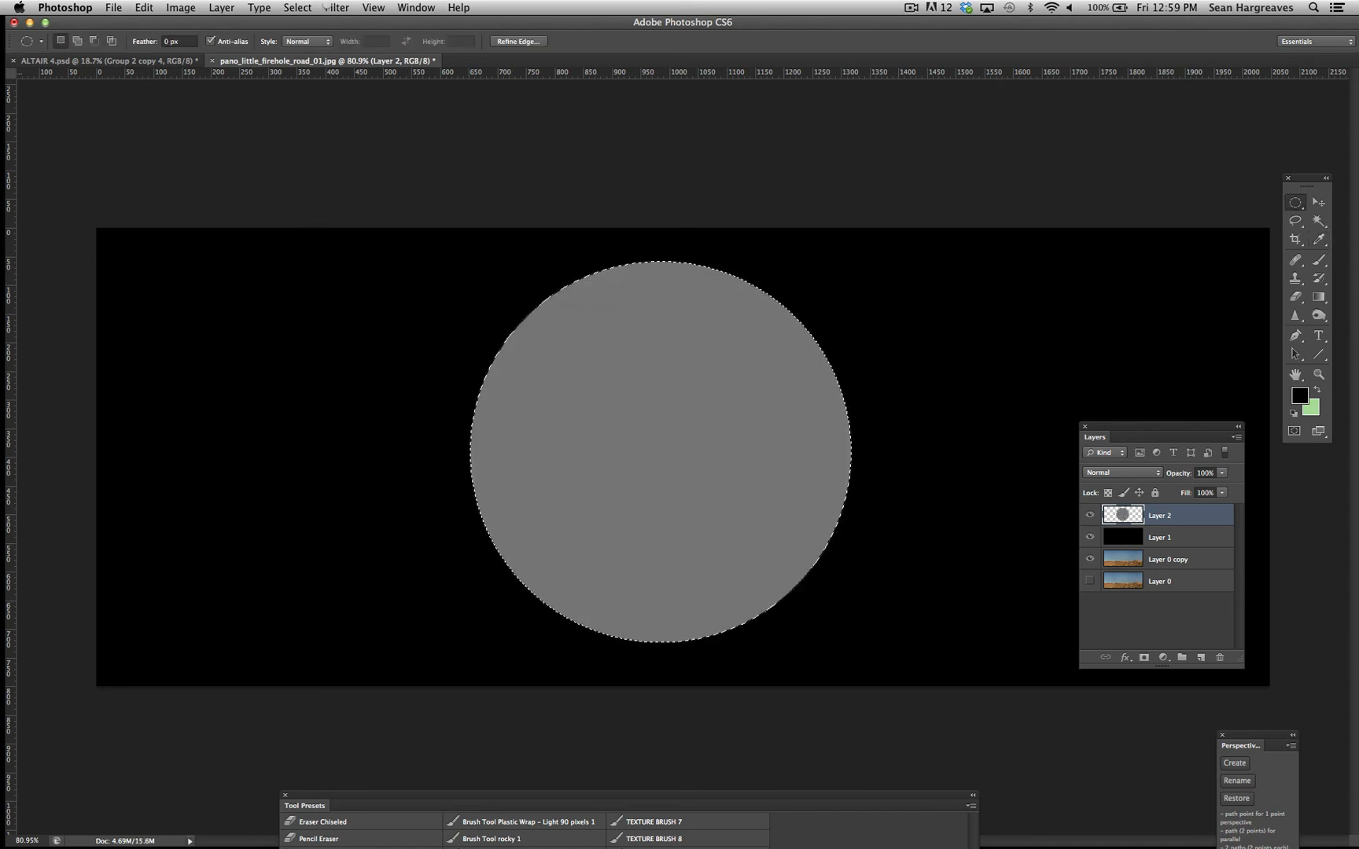
pyautogui.click(297, 7)
pyautogui.click(297, 7)
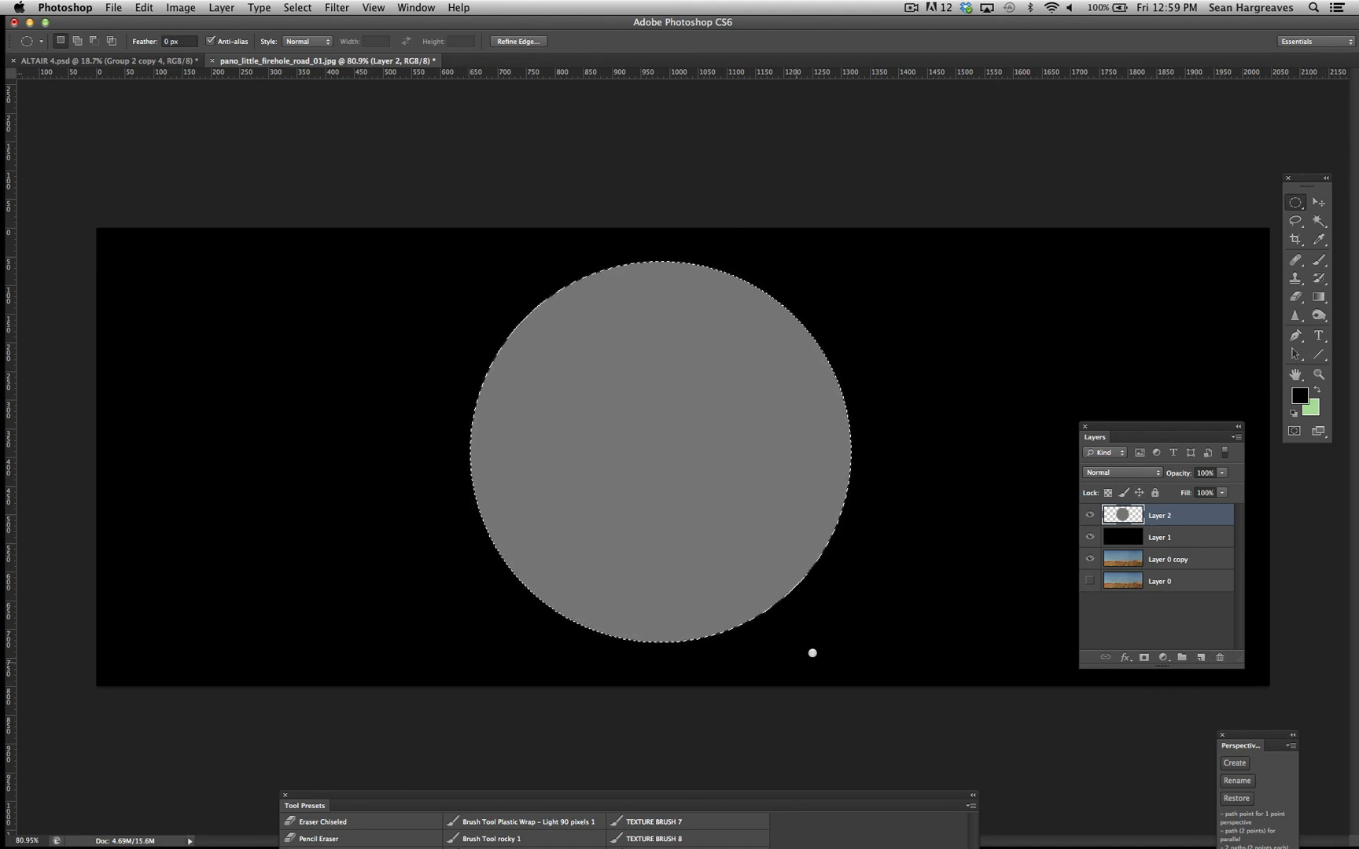
# Add a new layer above the gray circle and choose an irregular textured 150 px brush for the Brush tool.
pyautogui.click(1200, 657)
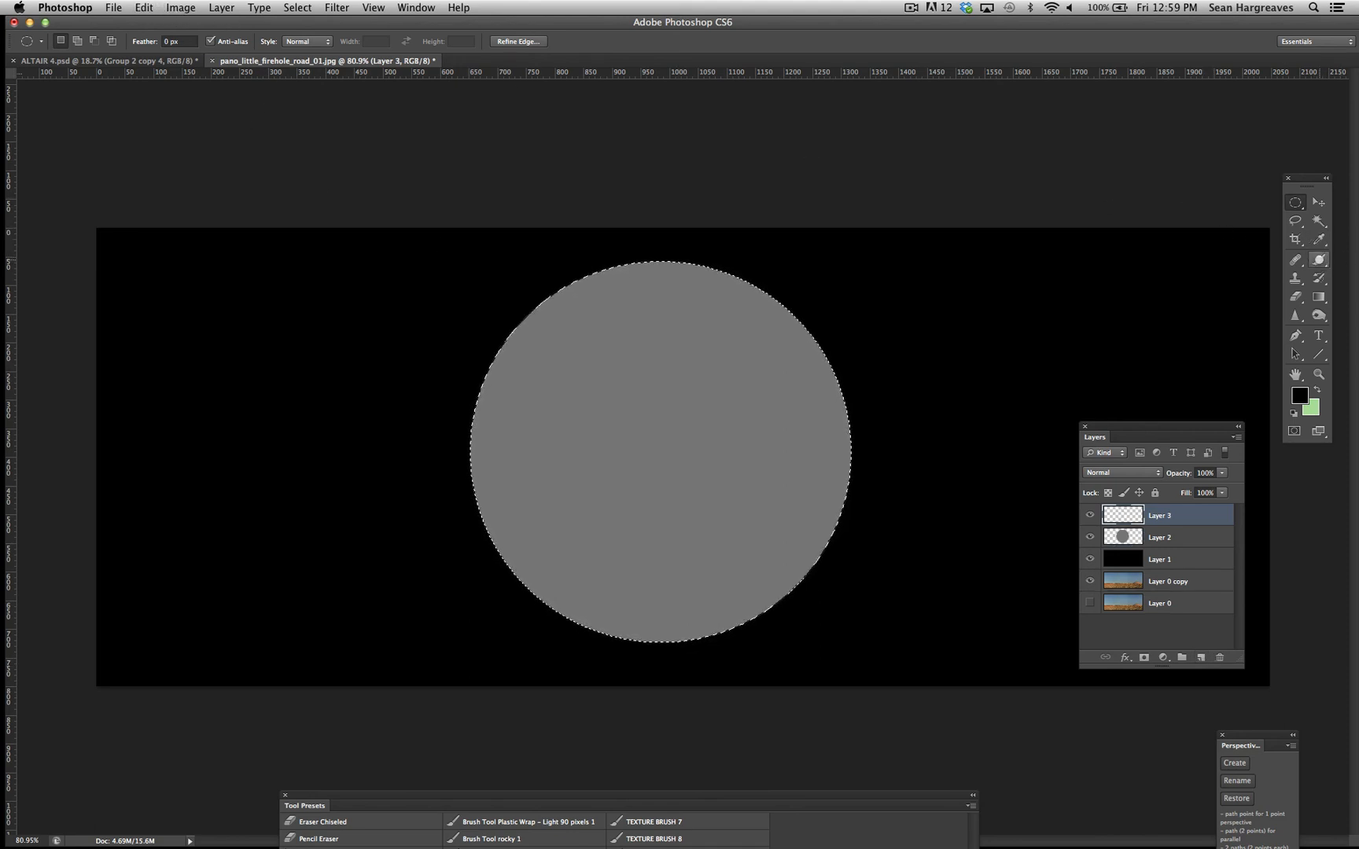
pyautogui.click(1318, 259)
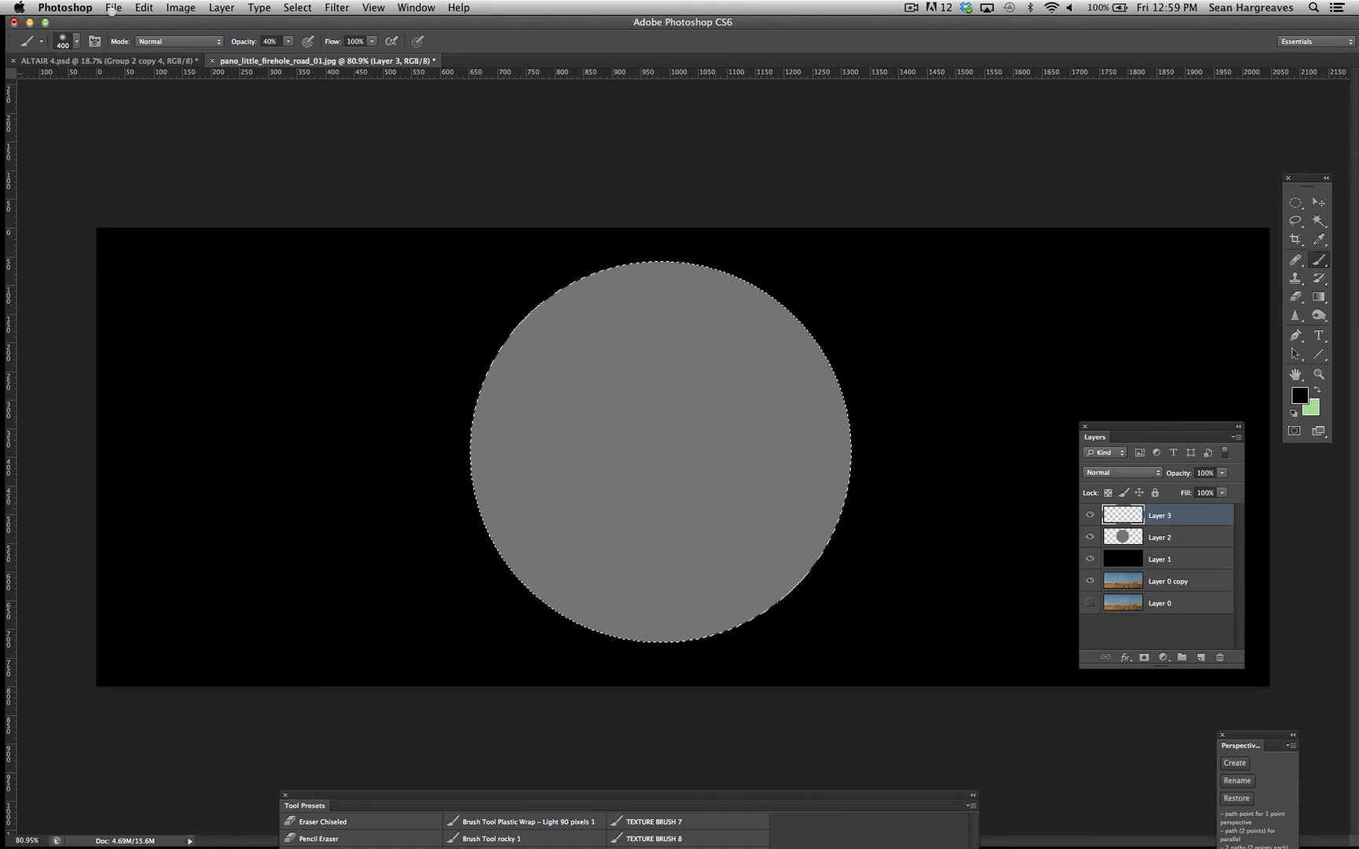
pyautogui.click(76, 41)
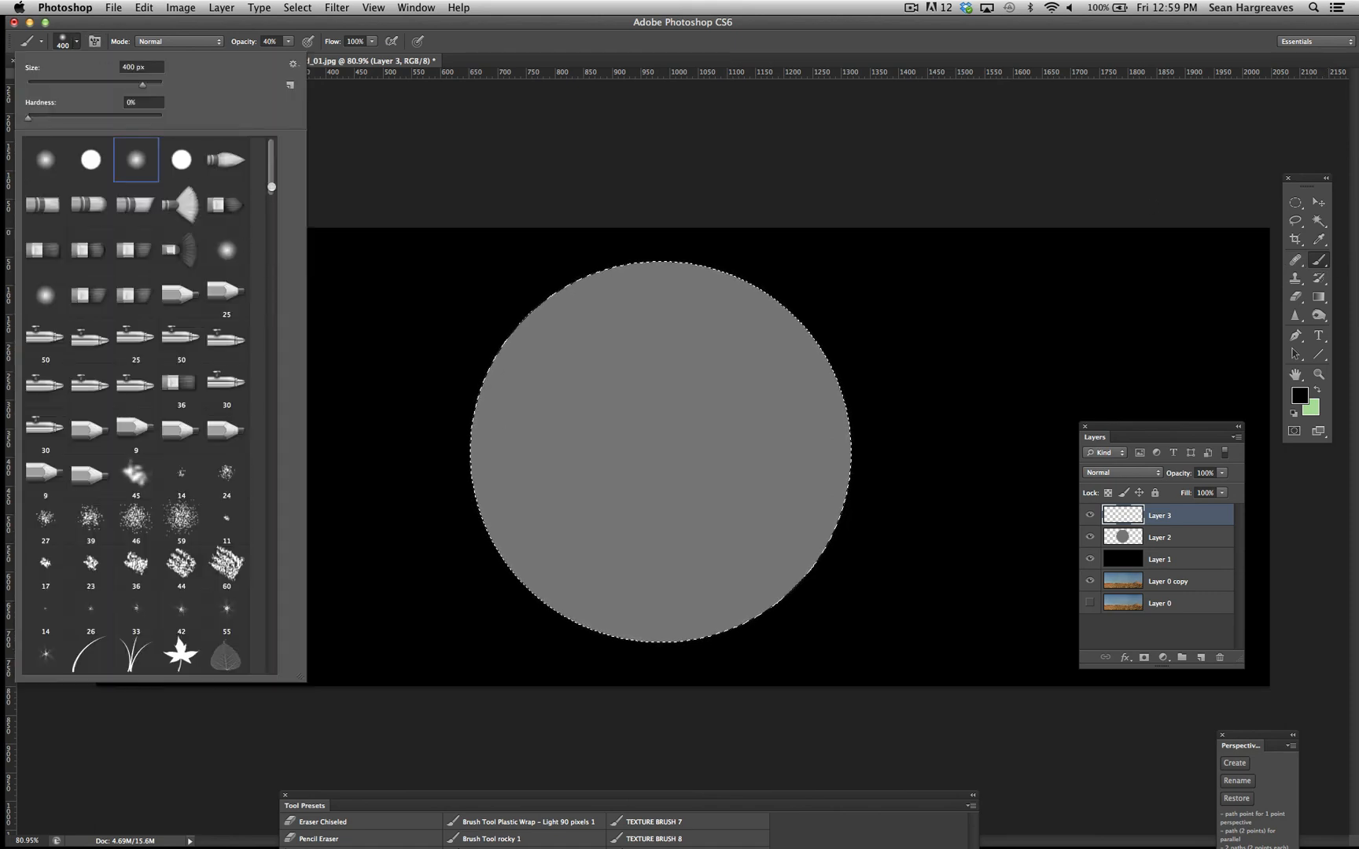
pyautogui.scroll(-5, 268, 188)
pyautogui.scroll(-5, 268, 188)
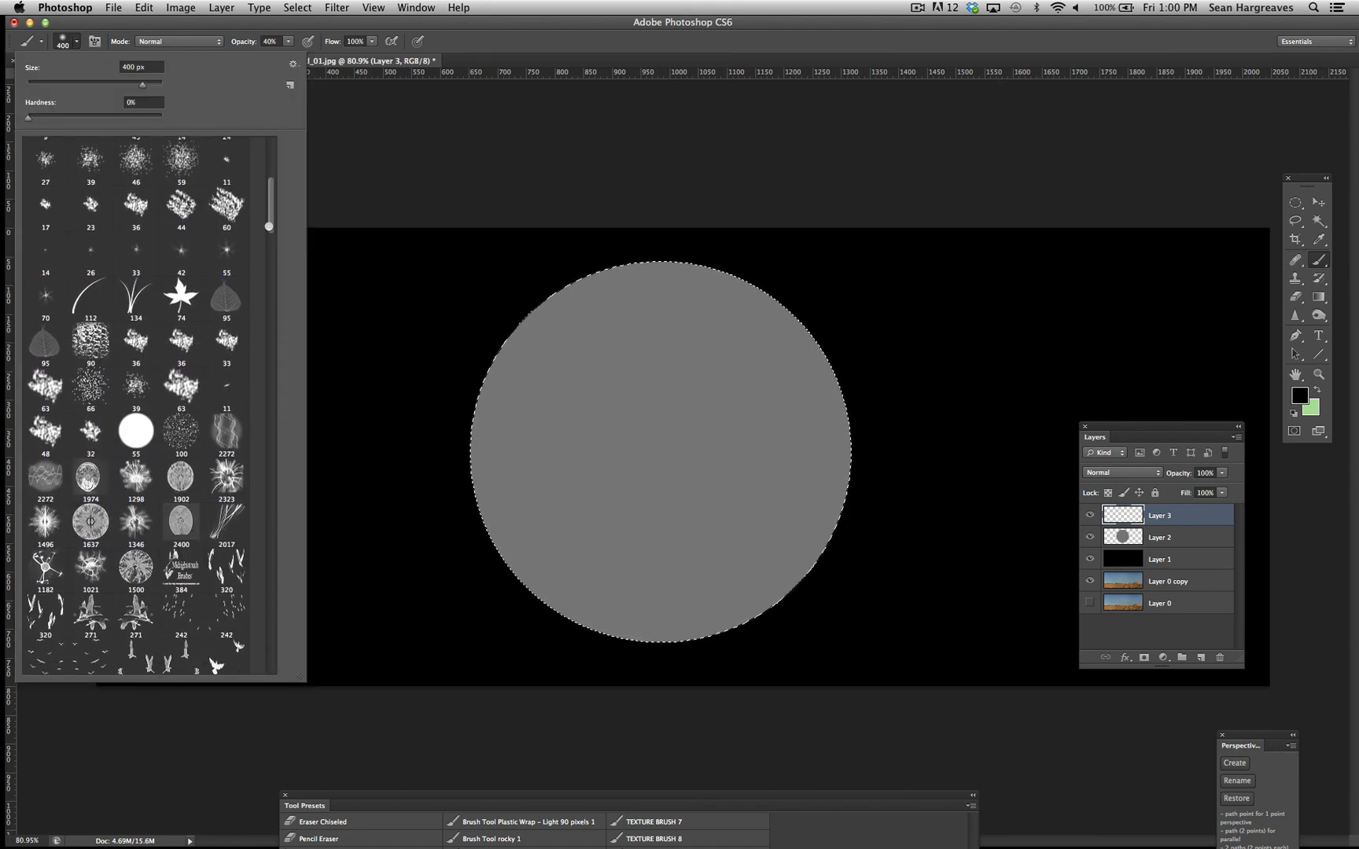
pyautogui.click(183, 335)
pyautogui.click(383, 24)
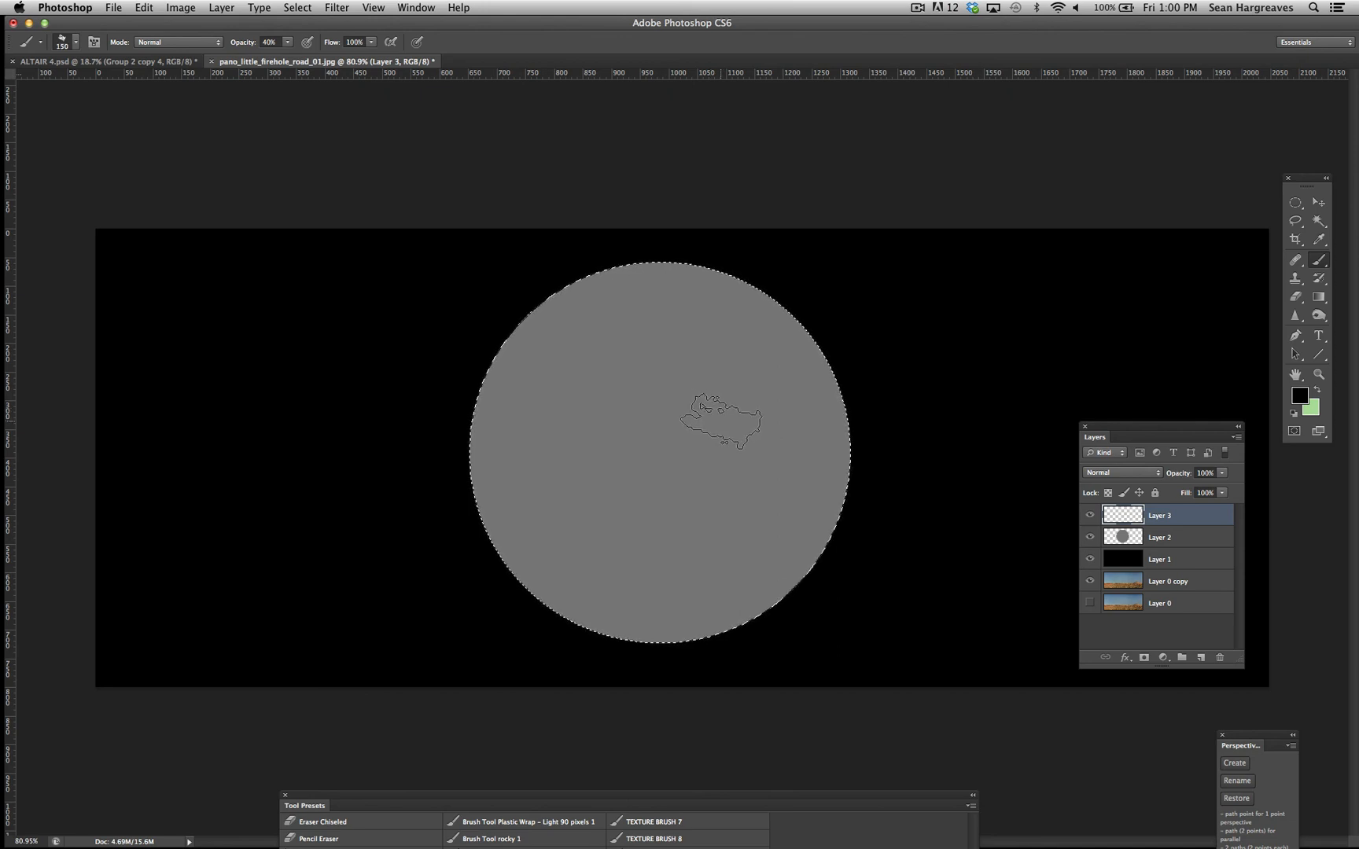
# Undo a trial black texture stroke across the gray circle and set the brush opacity to 100%.
pyautogui.moveTo(626, 533); pyautogui.dragTo(515, 409)
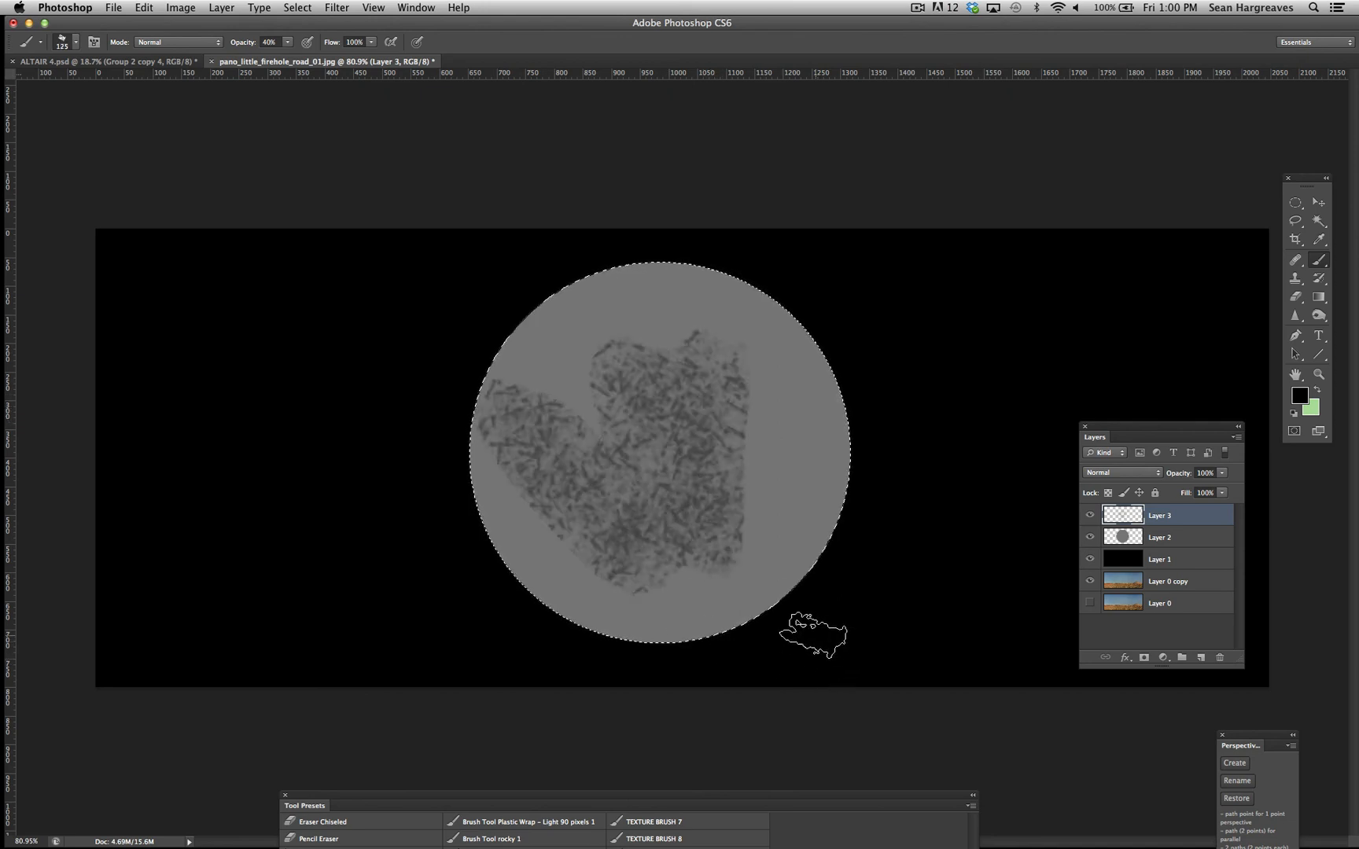
pyautogui.press('super+z')
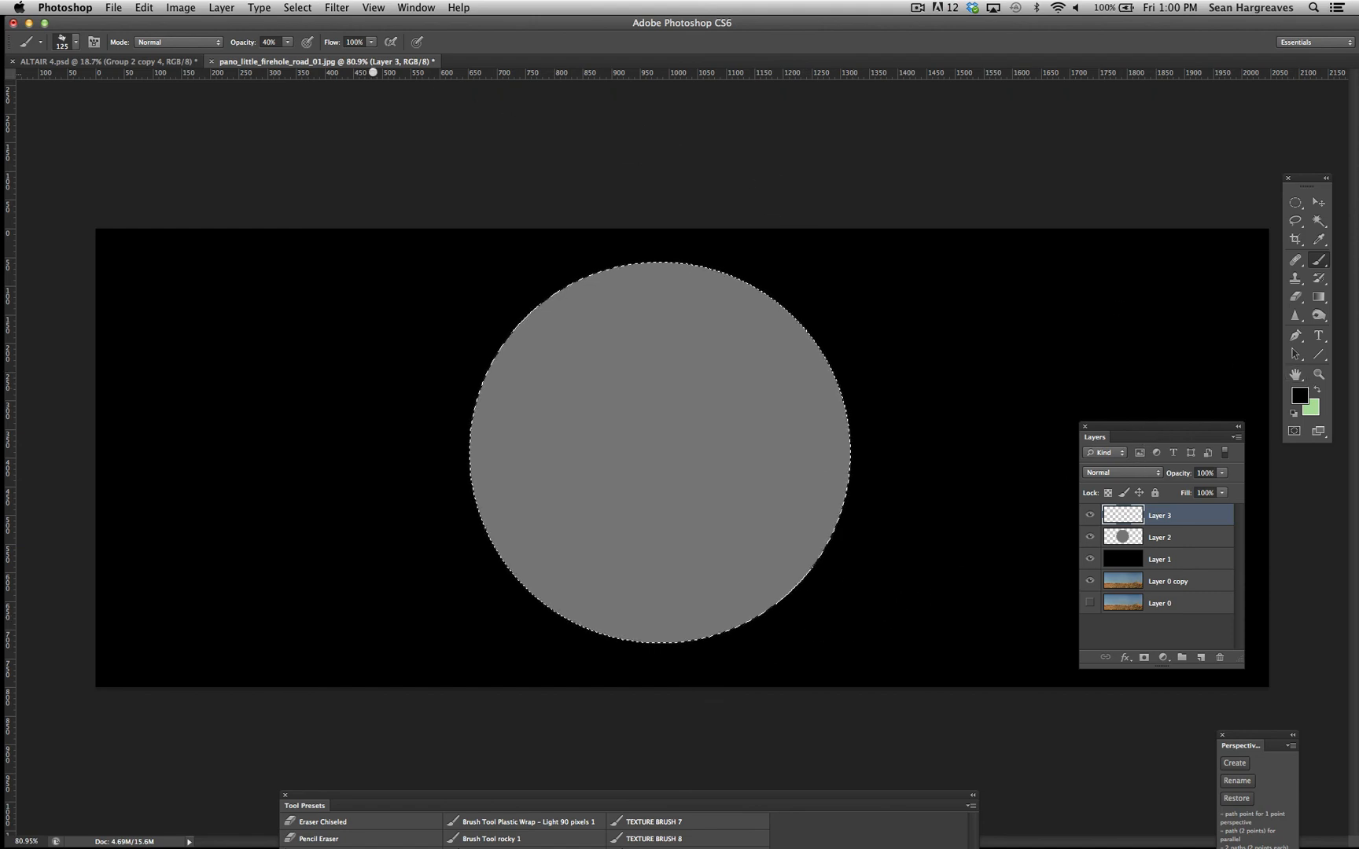
pyautogui.click(288, 42)
pyautogui.moveTo(288, 56)
pyautogui.mouseDown()
pyautogui.moveTo(252, 55)
pyautogui.moveTo(359, 59)
pyautogui.mouseUp()
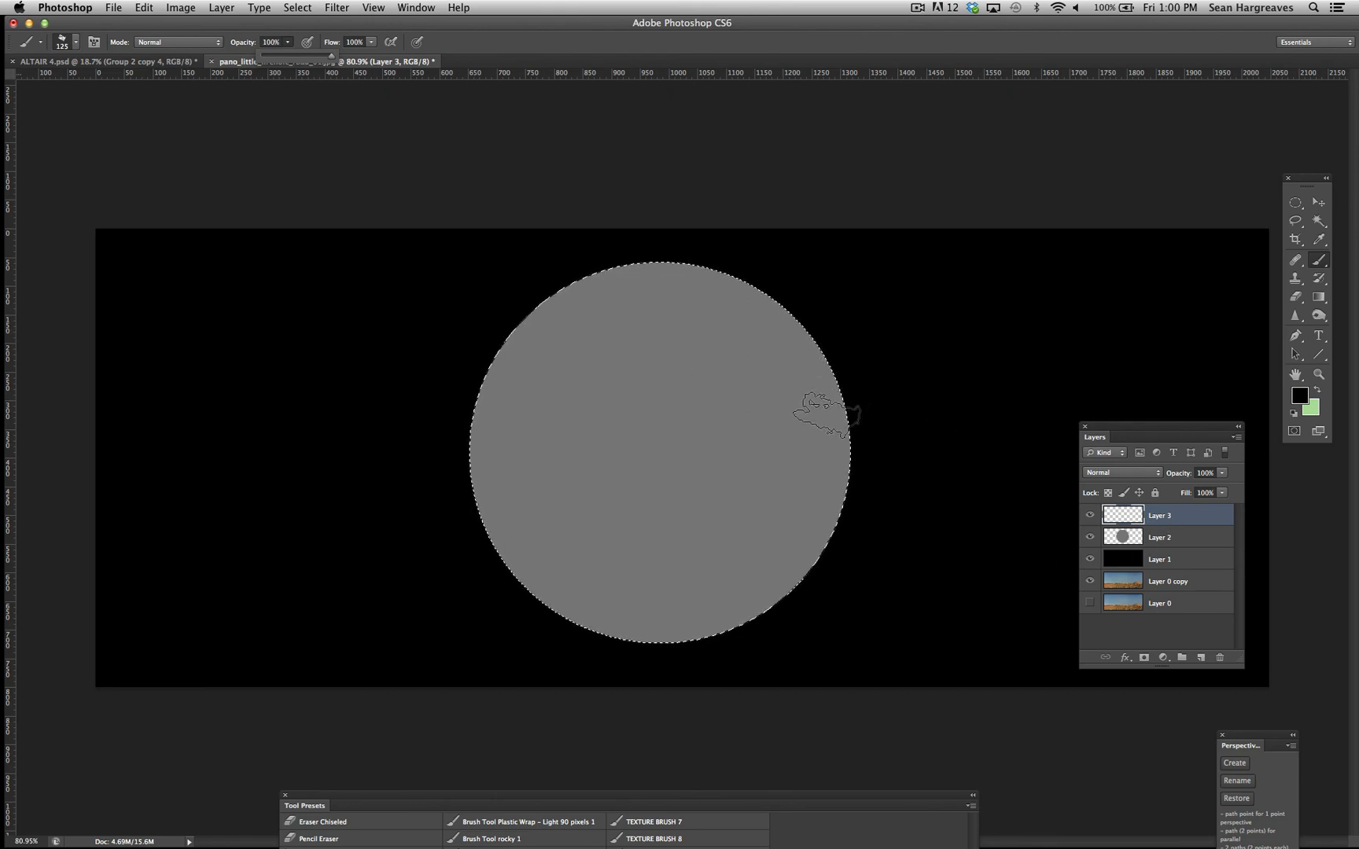
pyautogui.press(']')
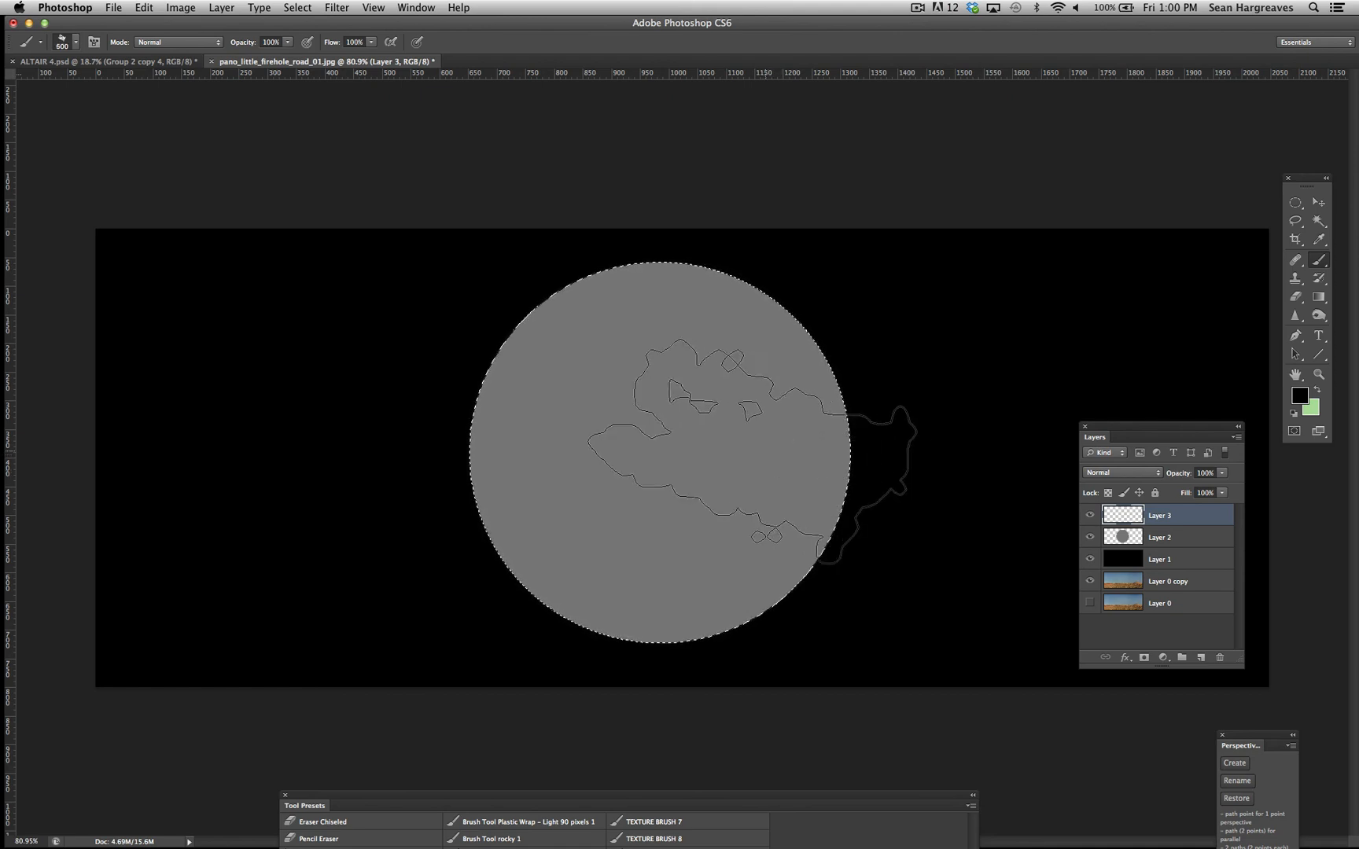
pyautogui.moveTo(711, 322)
pyautogui.mouseDown()
pyautogui.moveTo(715, 468)
pyautogui.moveTo(699, 544)
pyautogui.moveTo(623, 559)
pyautogui.moveTo(478, 492)
pyautogui.moveTo(640, 611)
pyautogui.moveTo(773, 656)
pyautogui.mouseUp()
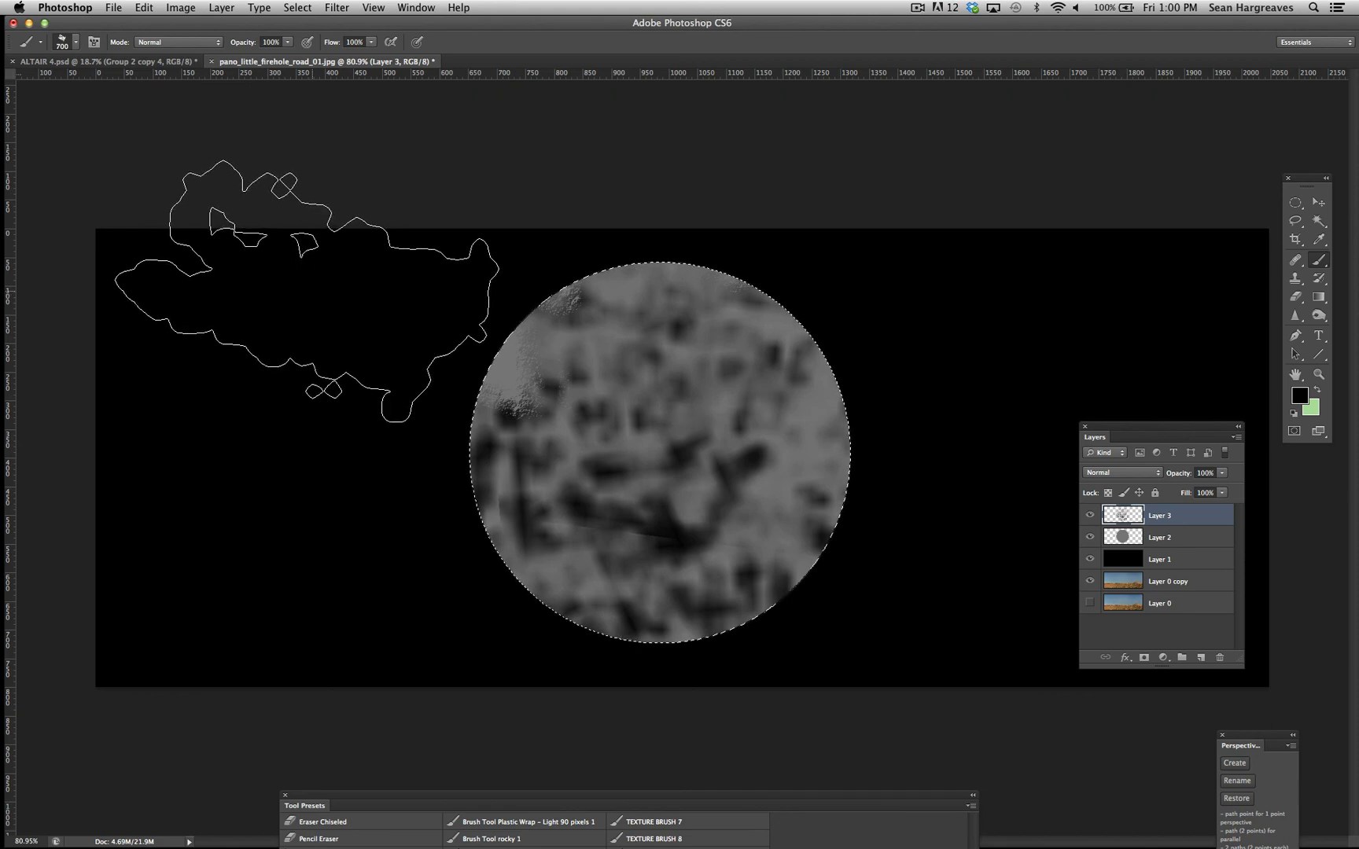
pyautogui.press('super+z')
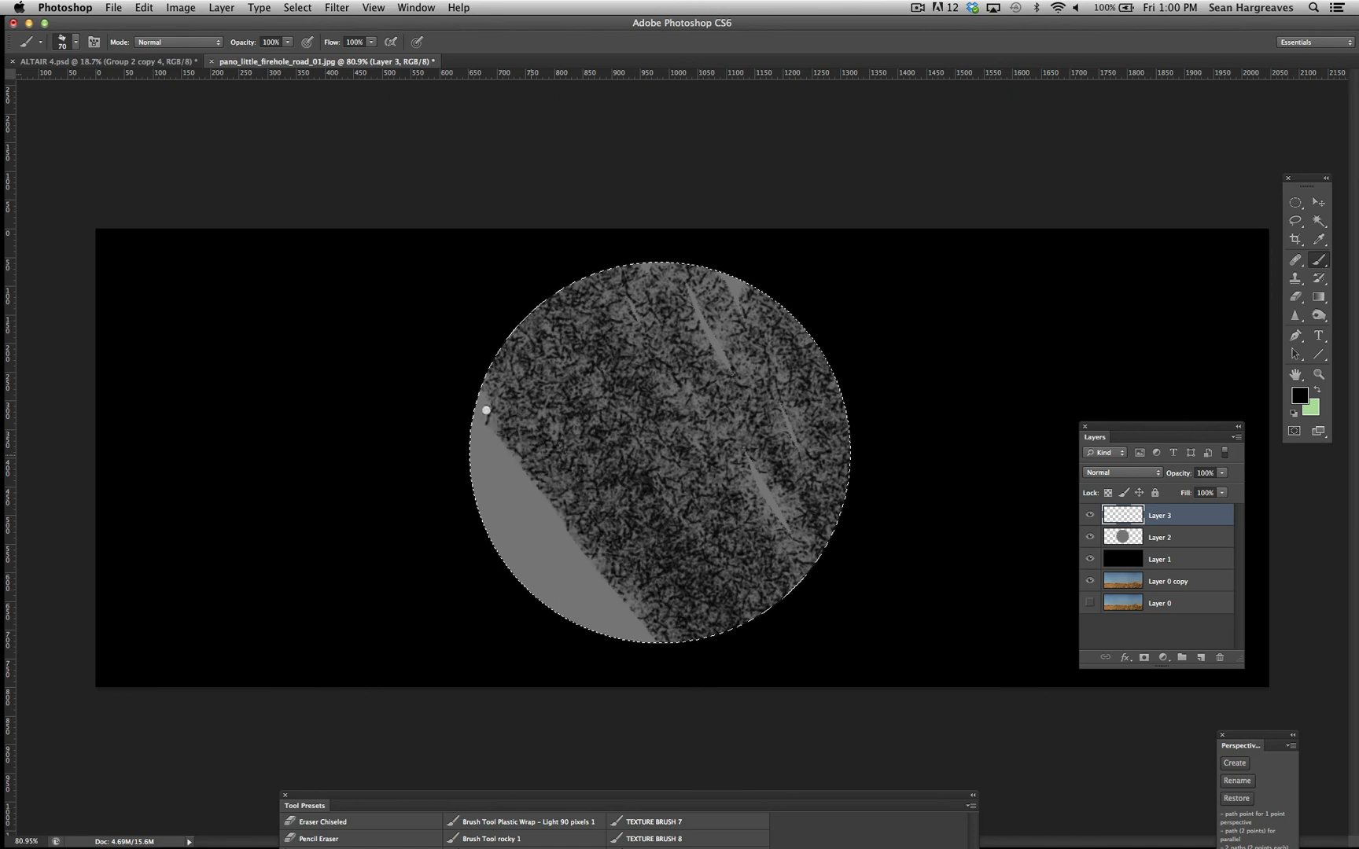
# Cover the whole gray circle with black texture using the 70 px brush, and hide that layer beneath a new one.
pyautogui.click(575, 633)
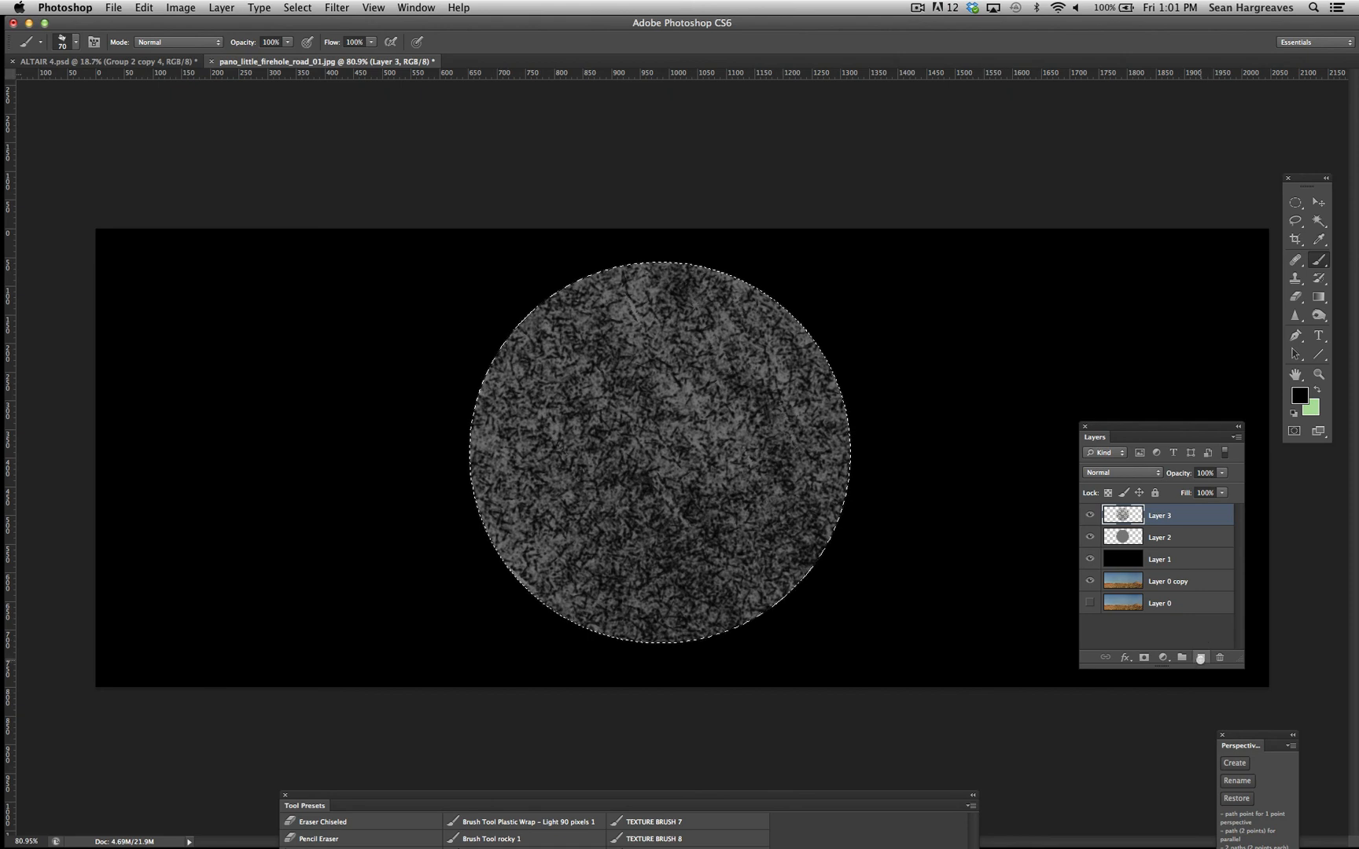
pyautogui.click(1200, 658)
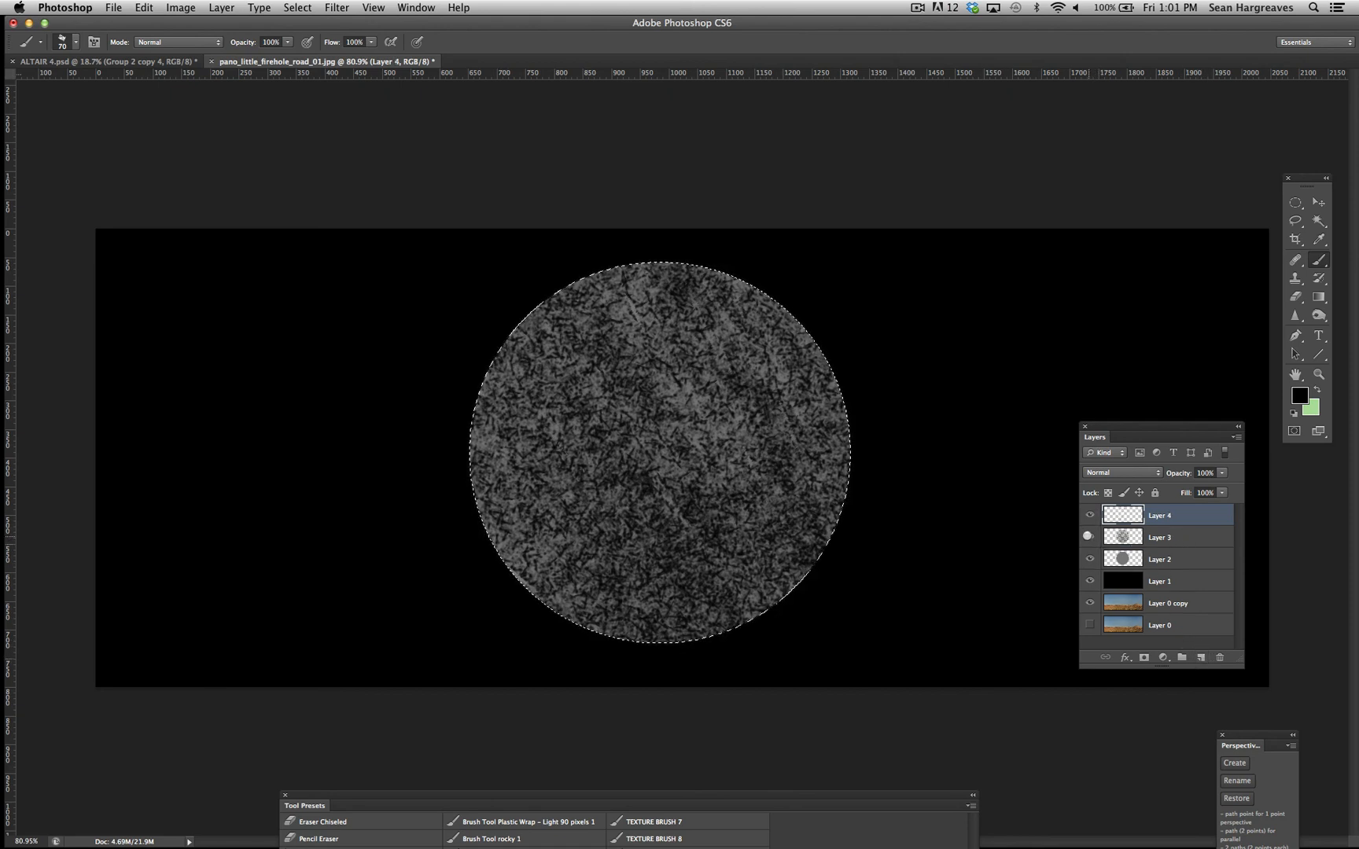
pyautogui.click(1089, 537)
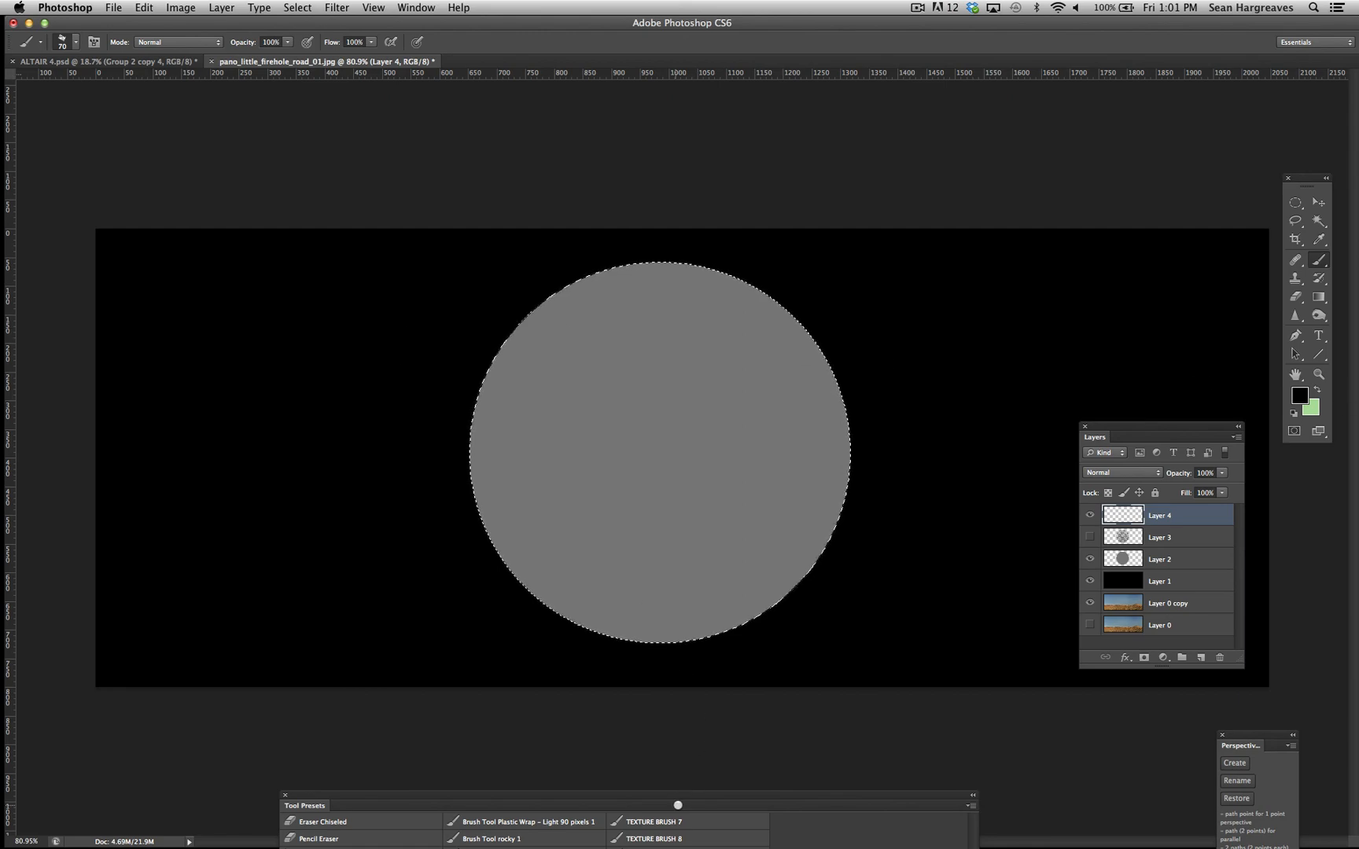
# Load the TEXTURE BRUSH 8 preset and move the Tool Presets panel clear of the canvas.
pyautogui.moveTo(678, 806)
pyautogui.mouseDown()
pyautogui.moveTo(880, 203)
pyautogui.moveTo(886, 147)
pyautogui.moveTo(867, 131)
pyautogui.moveTo(849, 171)
pyautogui.mouseUp()
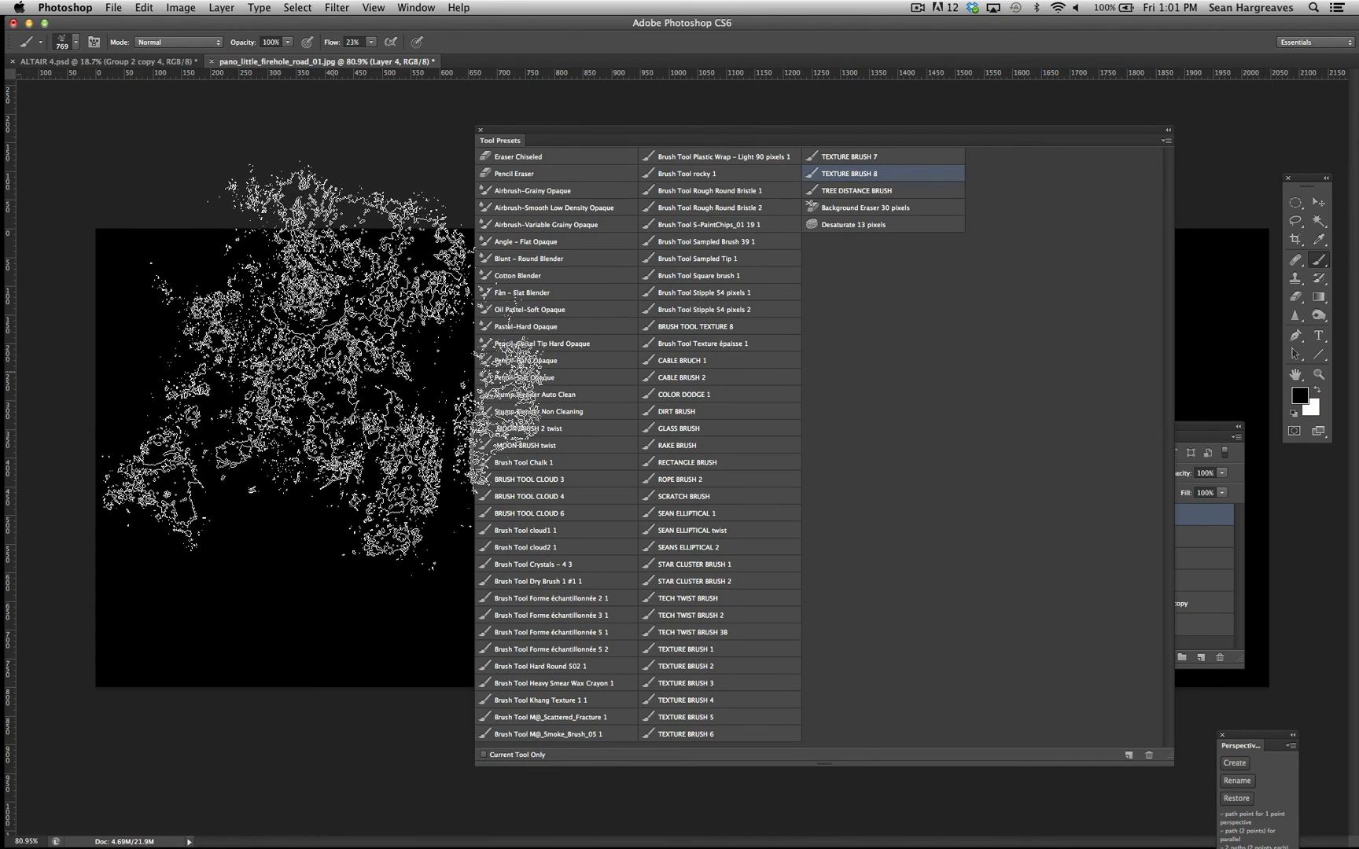
pyautogui.moveTo(783, 131); pyautogui.dragTo(587, 740)
pyautogui.press('[')
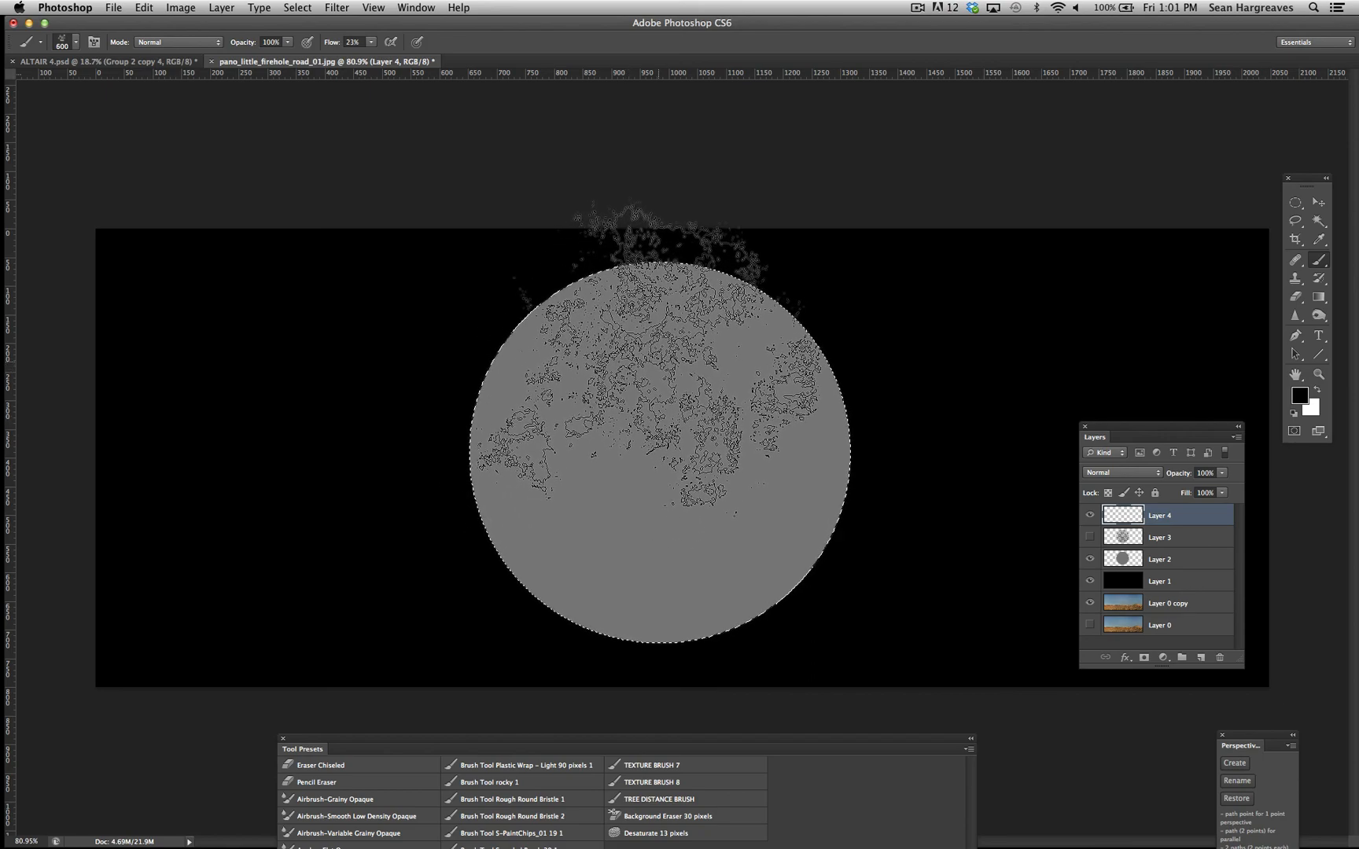
pyautogui.moveTo(708, 314)
pyautogui.mouseDown()
pyautogui.moveTo(849, 534)
pyautogui.moveTo(574, 393)
pyautogui.mouseUp()
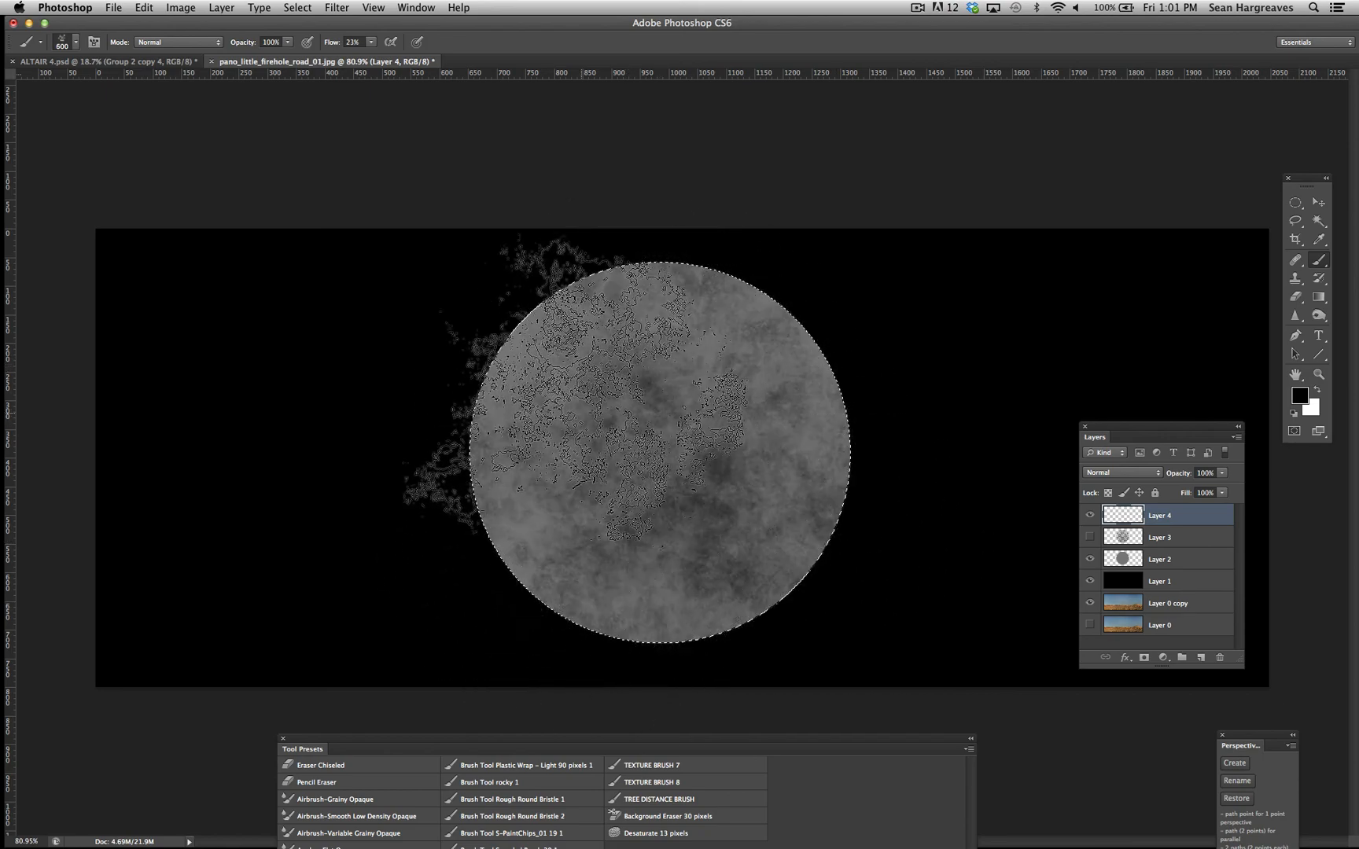
pyautogui.press('super+z')
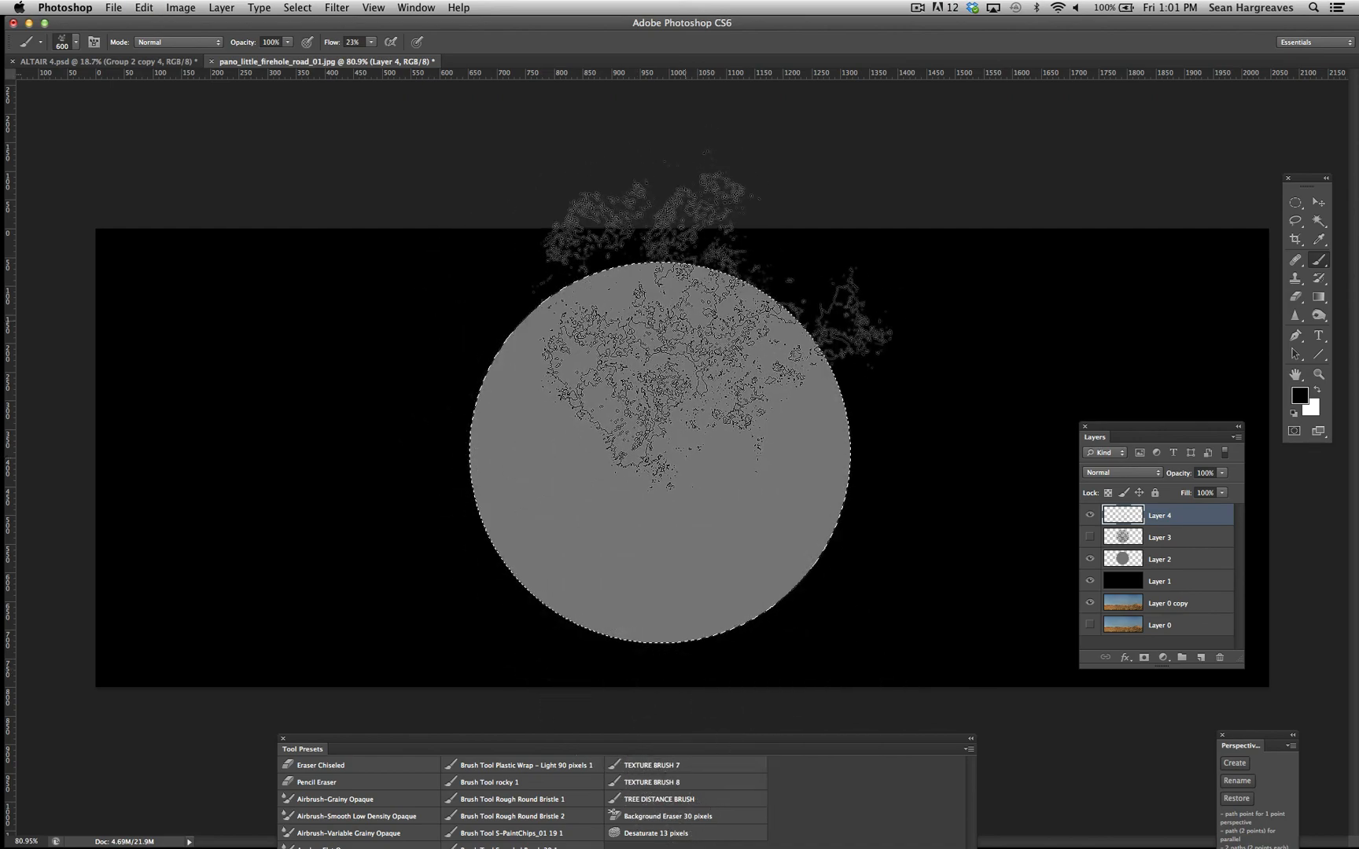
# Paint cloudy black texture over the whole circle on Layer 4 with the brush at 500 px and 50% flow.
pyautogui.press('[')
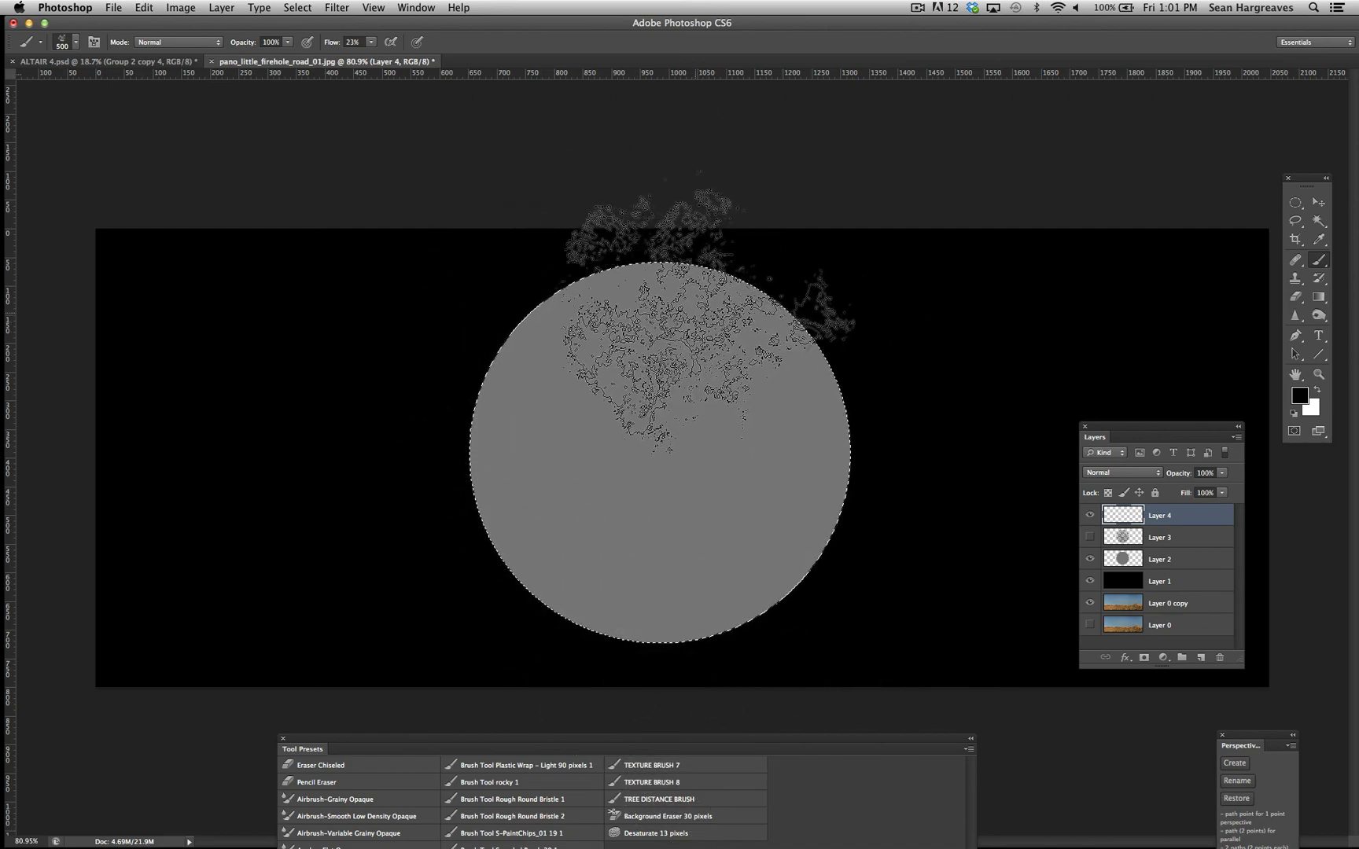
pyautogui.click(371, 42)
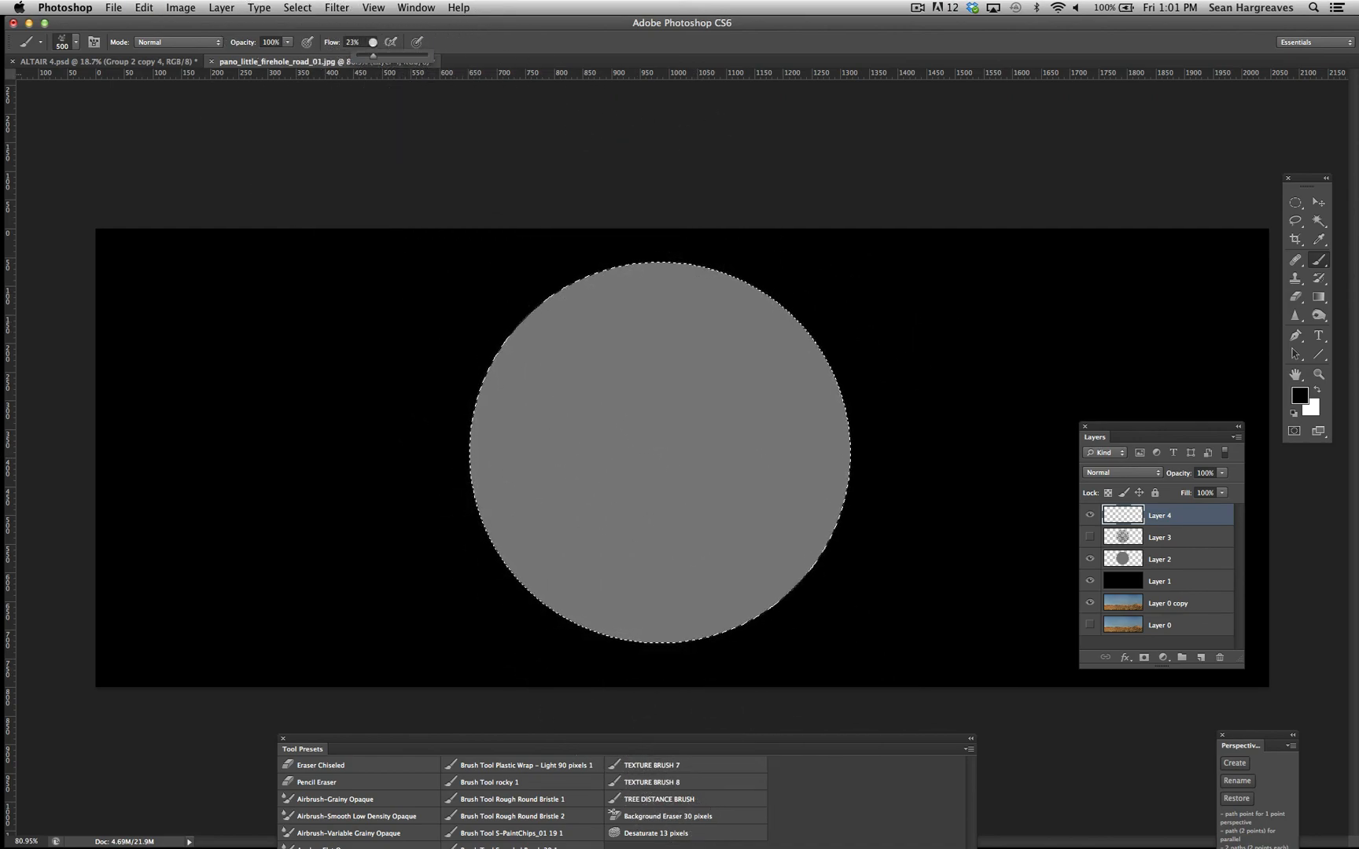
pyautogui.moveTo(373, 55); pyautogui.dragTo(391, 55)
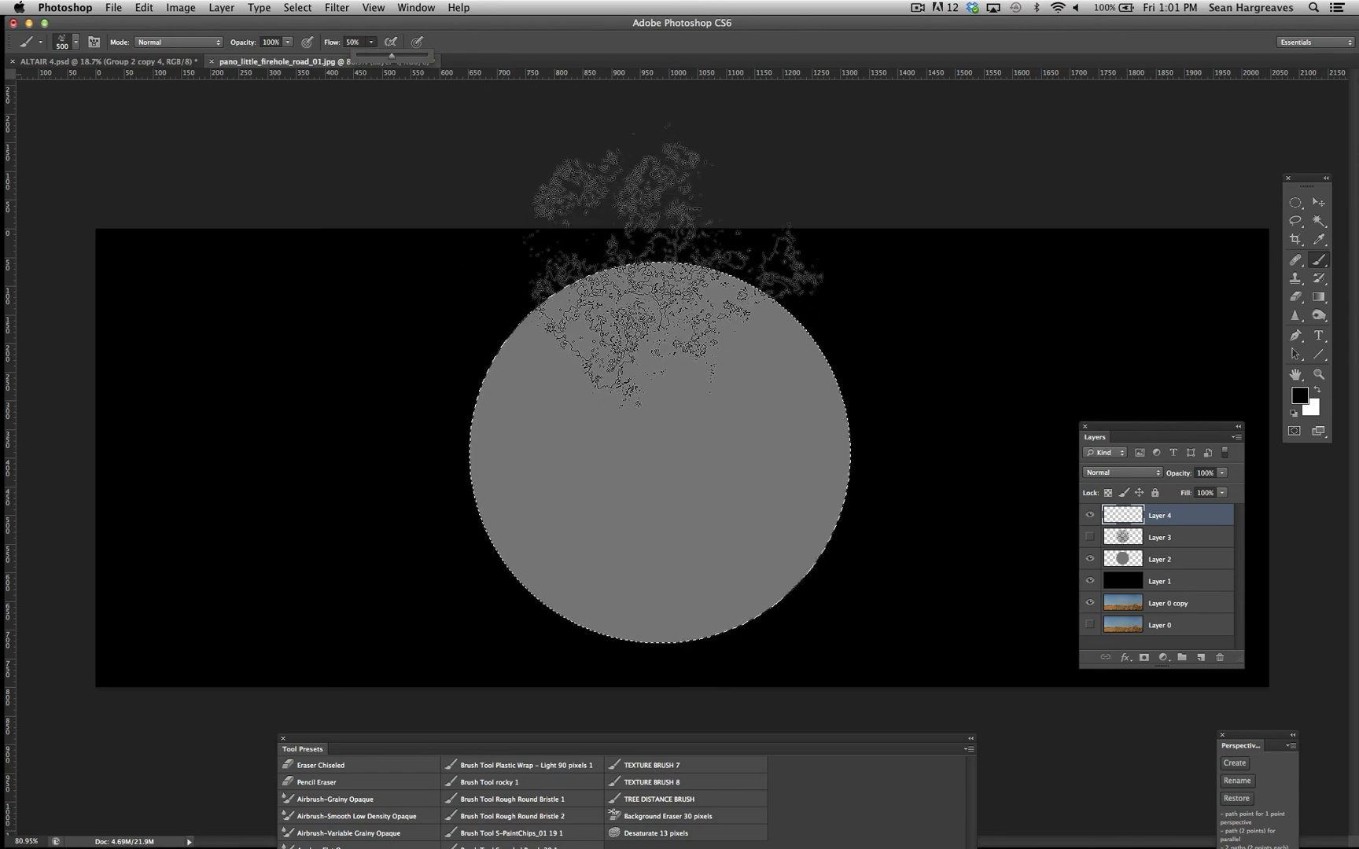
pyautogui.moveTo(678, 275)
pyautogui.mouseDown()
pyautogui.moveTo(739, 290)
pyautogui.moveTo(863, 380)
pyautogui.moveTo(873, 521)
pyautogui.moveTo(722, 611)
pyautogui.moveTo(637, 487)
pyautogui.moveTo(463, 403)
pyautogui.moveTo(480, 527)
pyautogui.moveTo(632, 684)
pyautogui.moveTo(677, 409)
pyautogui.moveTo(941, 589)
pyautogui.moveTo(834, 420)
pyautogui.moveTo(823, 431)
pyautogui.moveTo(868, 516)
pyautogui.moveTo(530, 279)
pyautogui.moveTo(547, 538)
pyautogui.moveTo(913, 791)
pyautogui.moveTo(766, 470)
pyautogui.moveTo(750, 386)
pyautogui.moveTo(721, 380)
pyautogui.moveTo(879, 555)
pyautogui.moveTo(1166, 476)
pyautogui.moveTo(1168, 554)
pyautogui.mouseUp()
# On a new layer with Layer 4 hidden, cover the circle with finer black texture using a 125 px brush.
pyautogui.click(1199, 658)
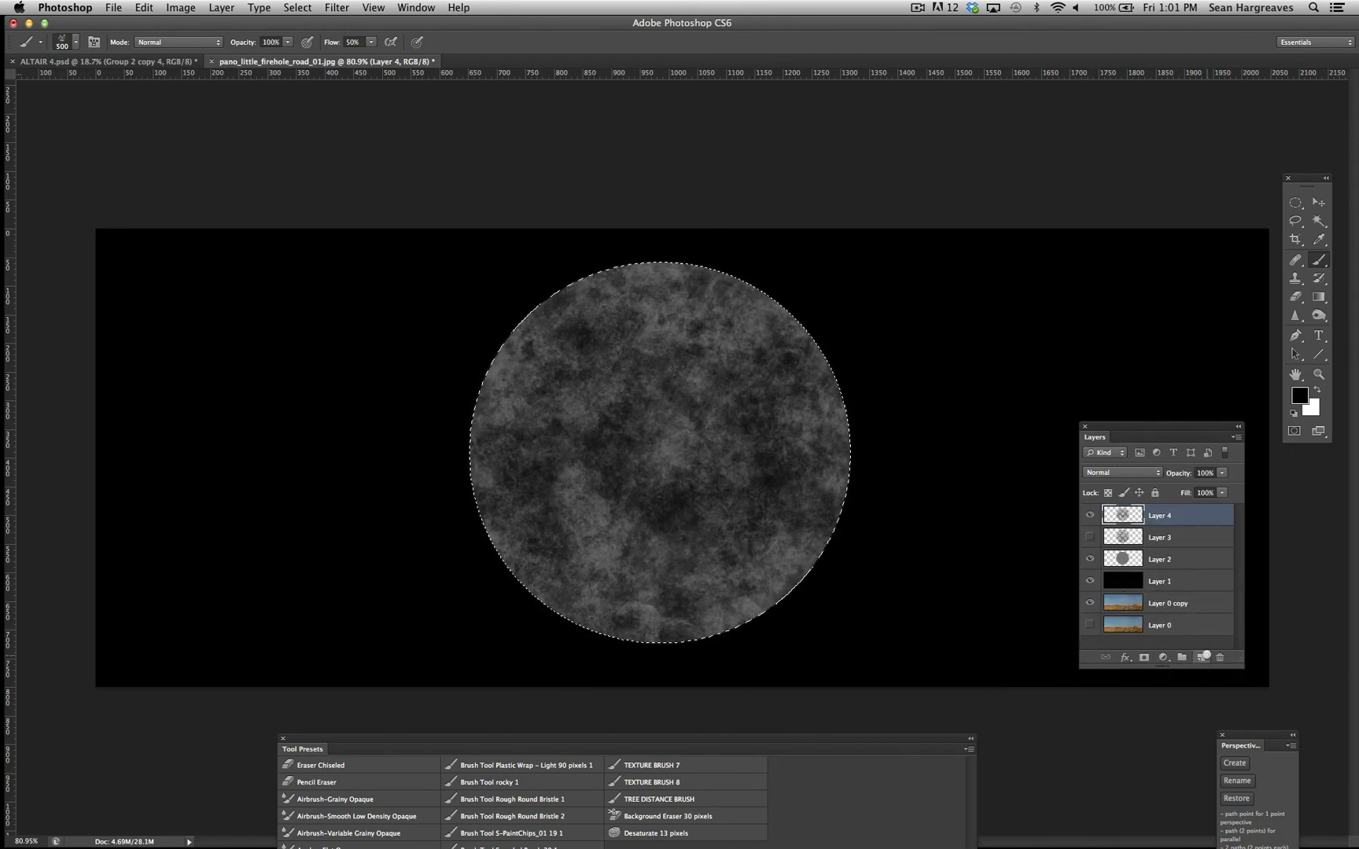
pyautogui.click(1203, 655)
pyautogui.click(1090, 537)
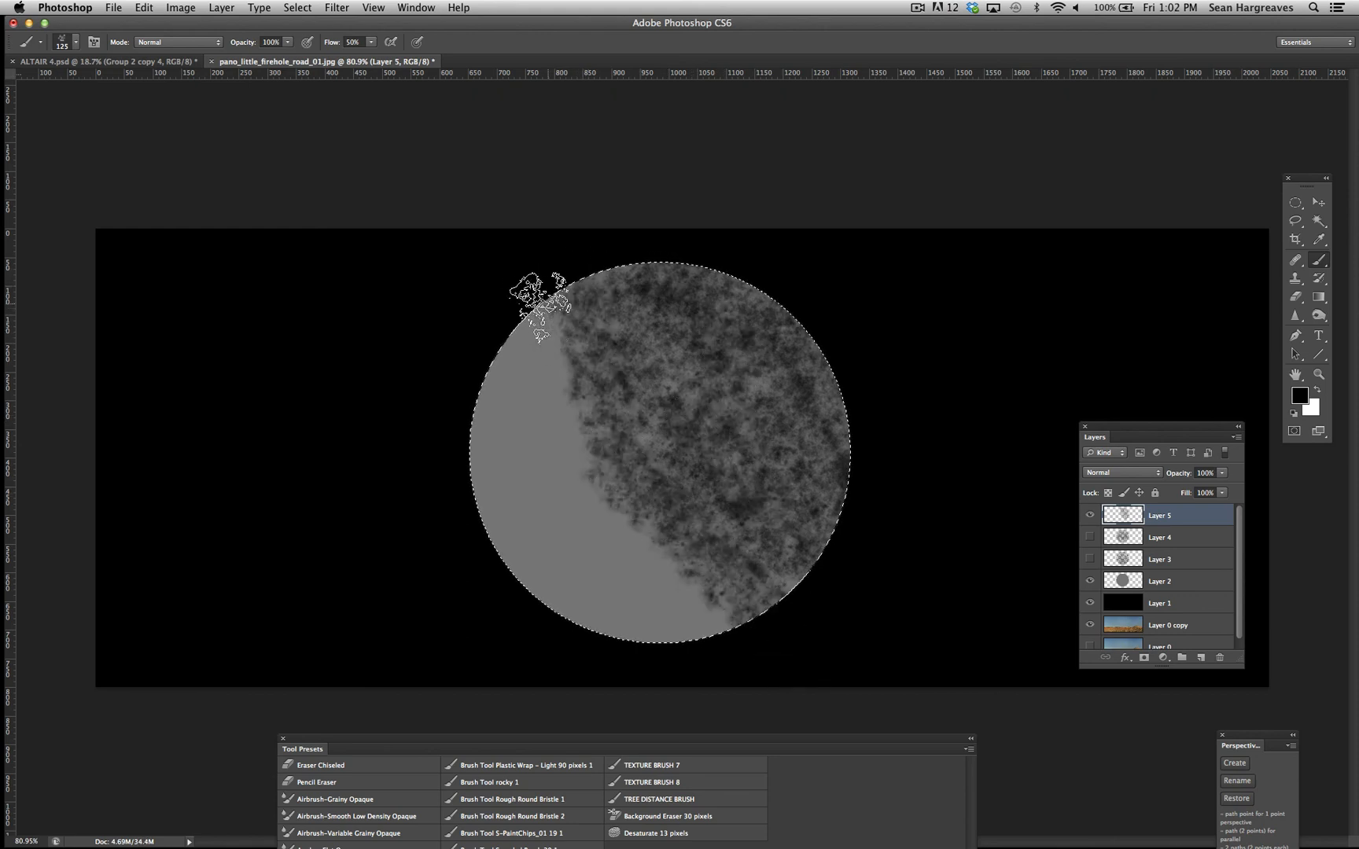
pyautogui.moveTo(614, 531)
pyautogui.mouseDown()
pyautogui.moveTo(471, 430)
pyautogui.moveTo(696, 688)
pyautogui.moveTo(465, 505)
pyautogui.moveTo(651, 702)
pyautogui.moveTo(828, 319)
pyautogui.moveTo(758, 702)
pyautogui.moveTo(657, 353)
pyautogui.mouseUp()
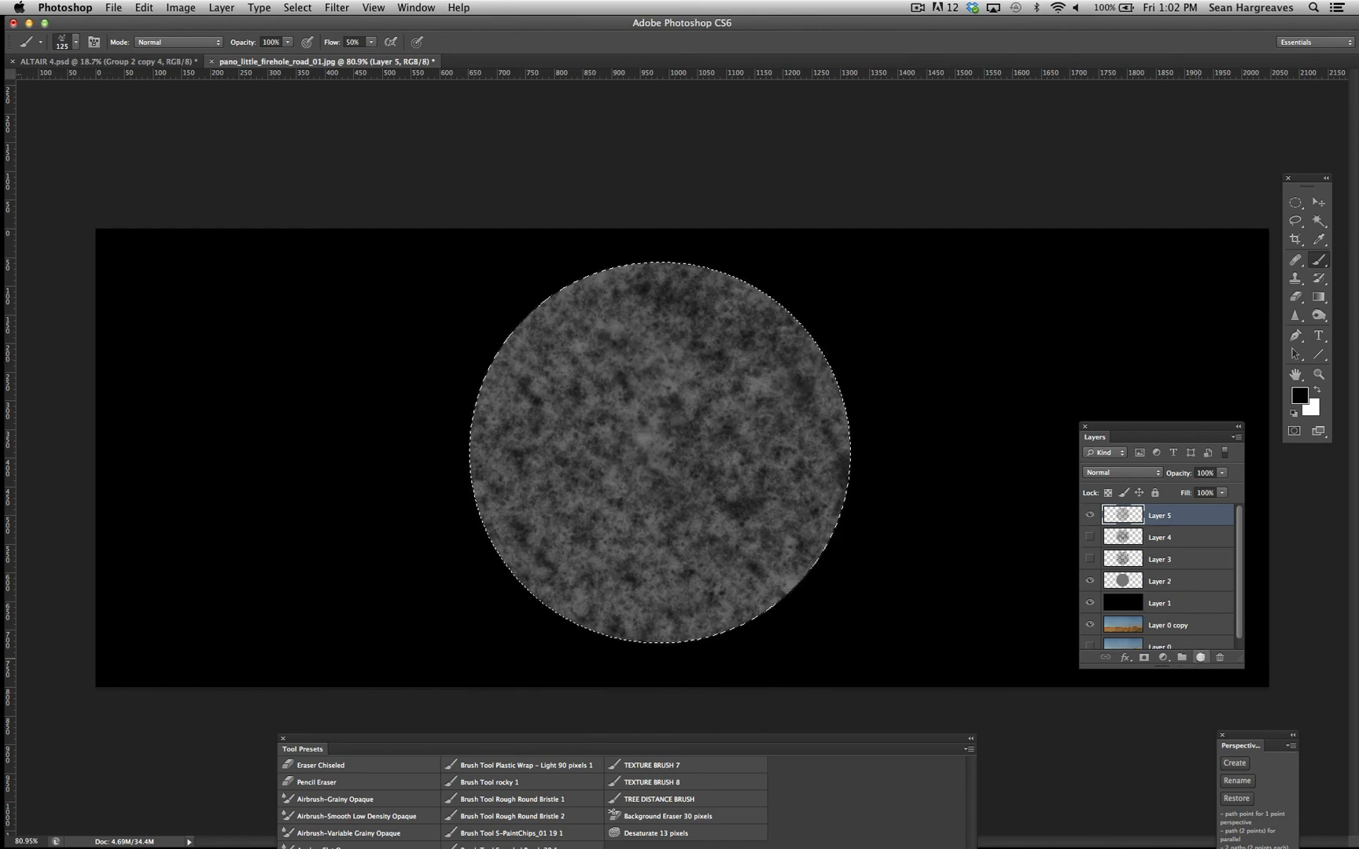
# On a new layer with Layer 5 hidden, paint large black cloudy patches over the circle with the brush at 700 px.
pyautogui.click(1201, 657)
pyautogui.click(1089, 537)
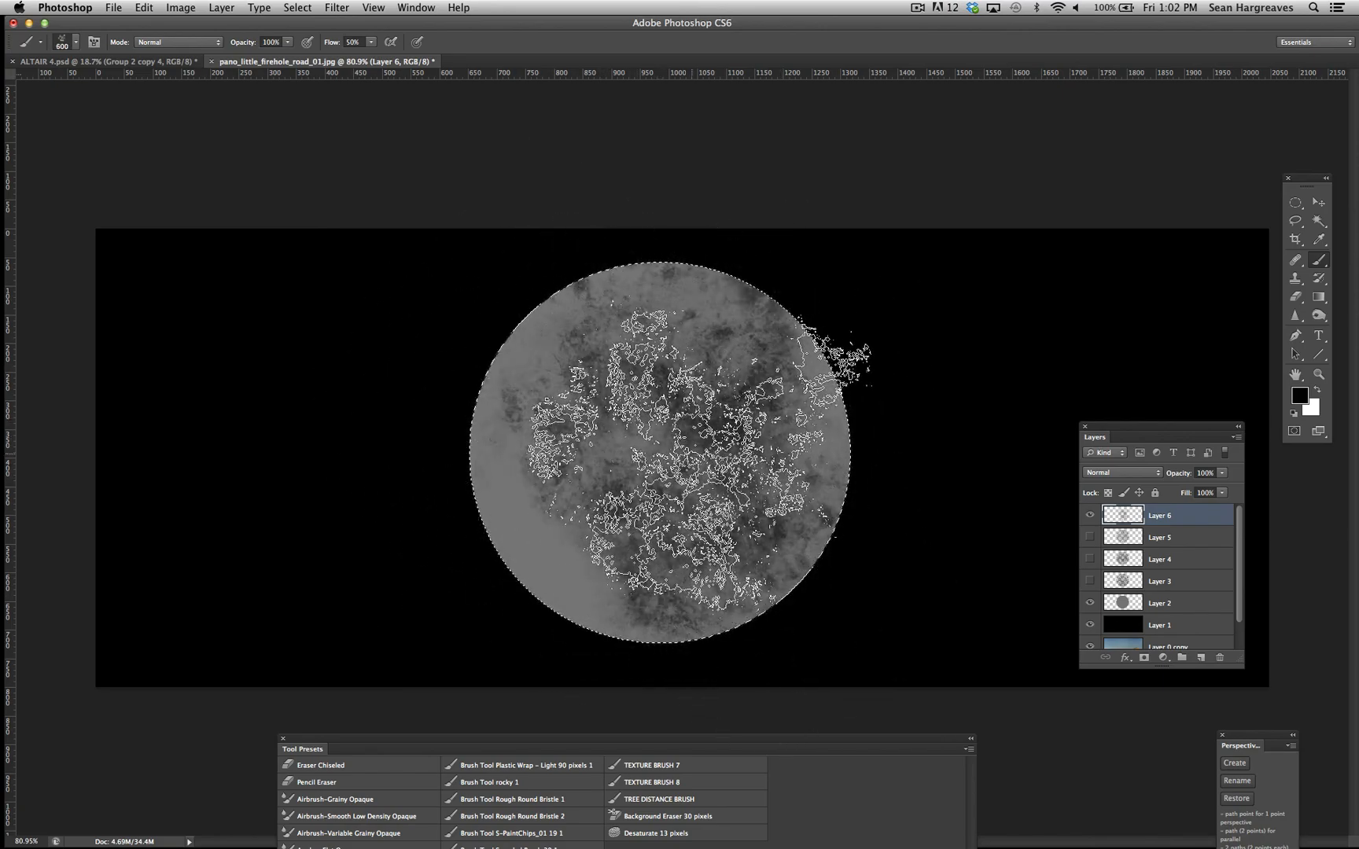
pyautogui.press('[')
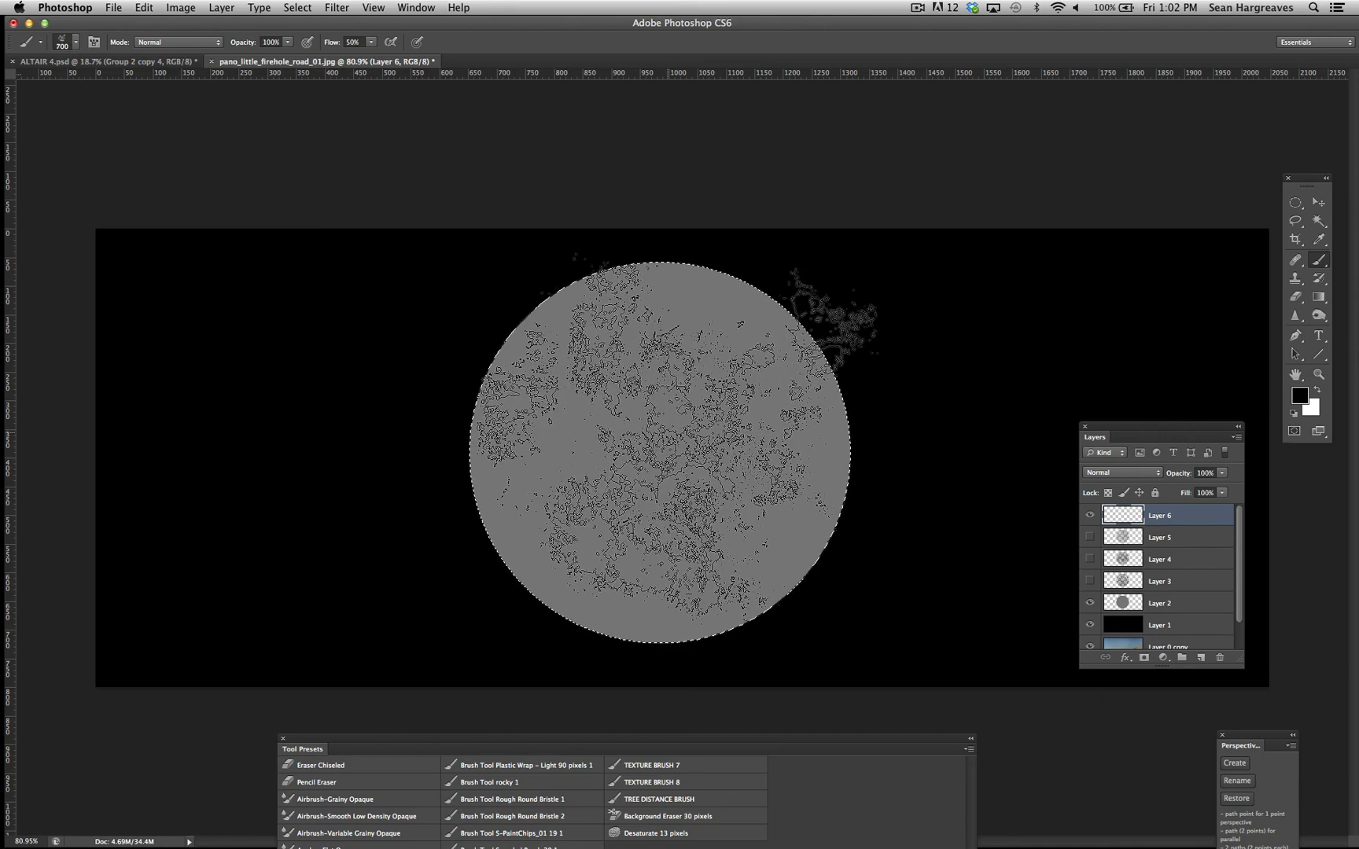
pyautogui.moveTo(668, 341)
pyautogui.mouseDown()
pyautogui.moveTo(770, 474)
pyautogui.moveTo(754, 491)
pyautogui.moveTo(754, 624)
pyautogui.moveTo(537, 569)
pyautogui.moveTo(534, 601)
pyautogui.moveTo(353, 451)
pyautogui.moveTo(471, 345)
pyautogui.moveTo(809, 625)
pyautogui.moveTo(715, 609)
pyautogui.mouseUp()
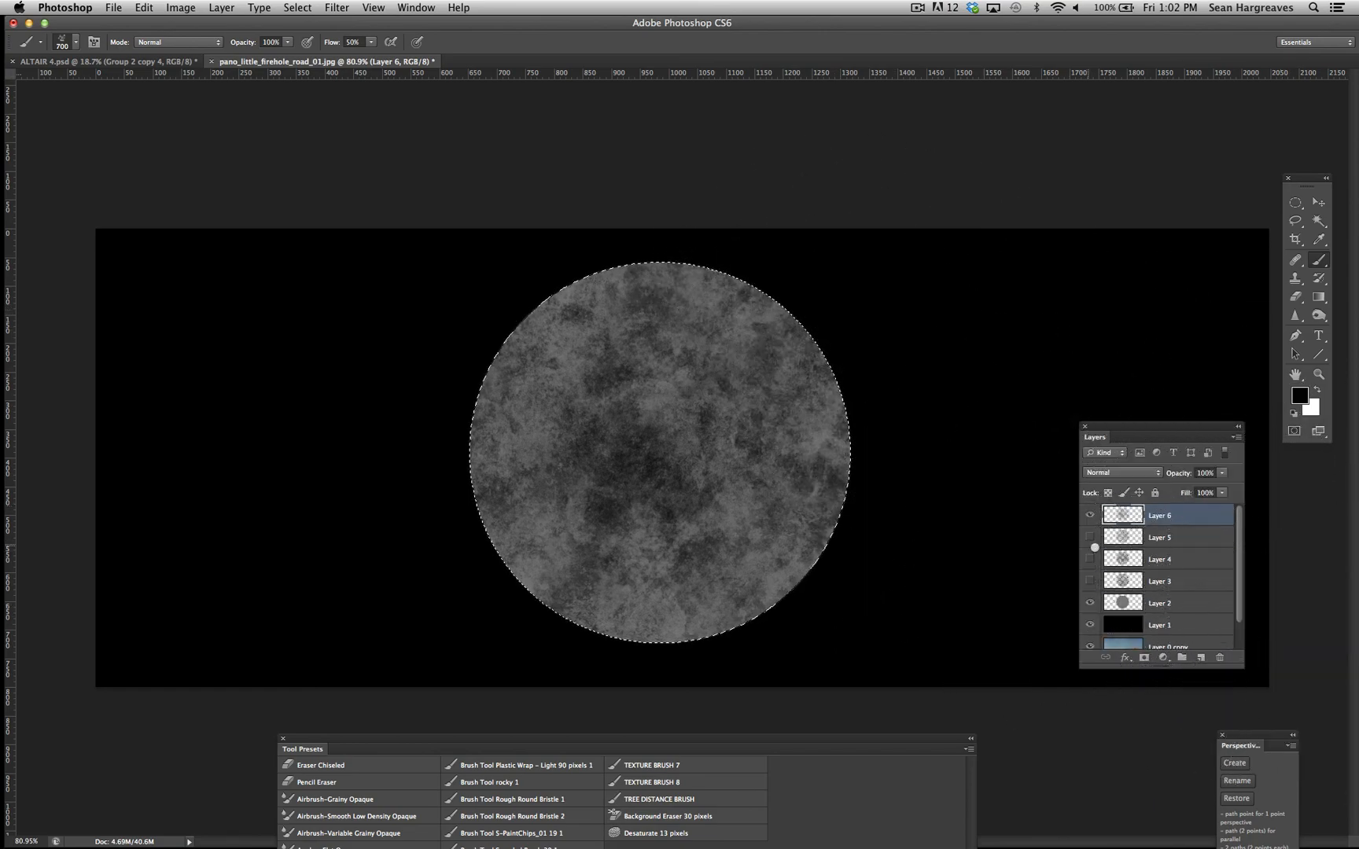
# Preview the planet with texture Layers 3, 4 and 5 all visible, and hide them again.
pyautogui.click(1088, 581)
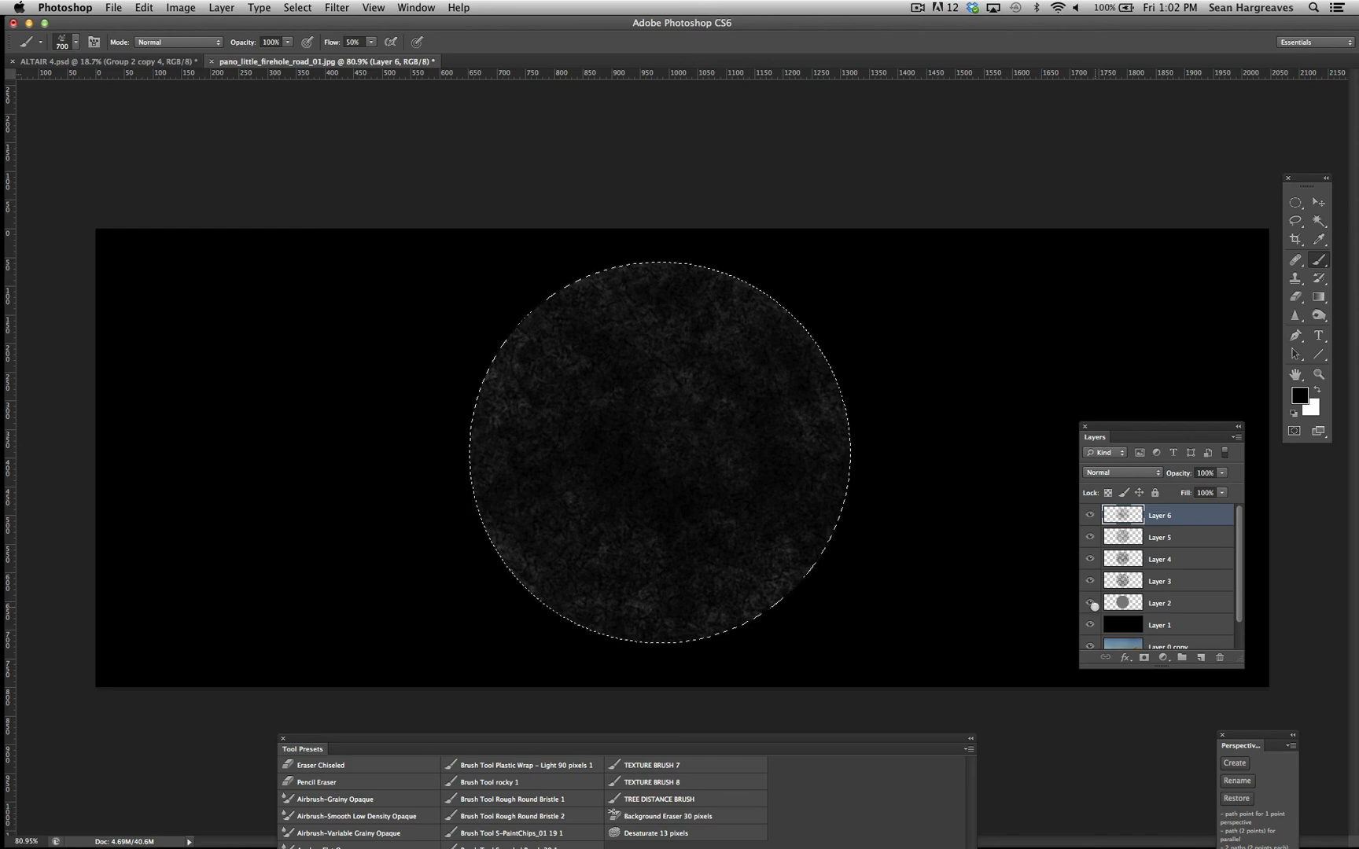
pyautogui.moveTo(1089, 581); pyautogui.dragTo(1091, 534)
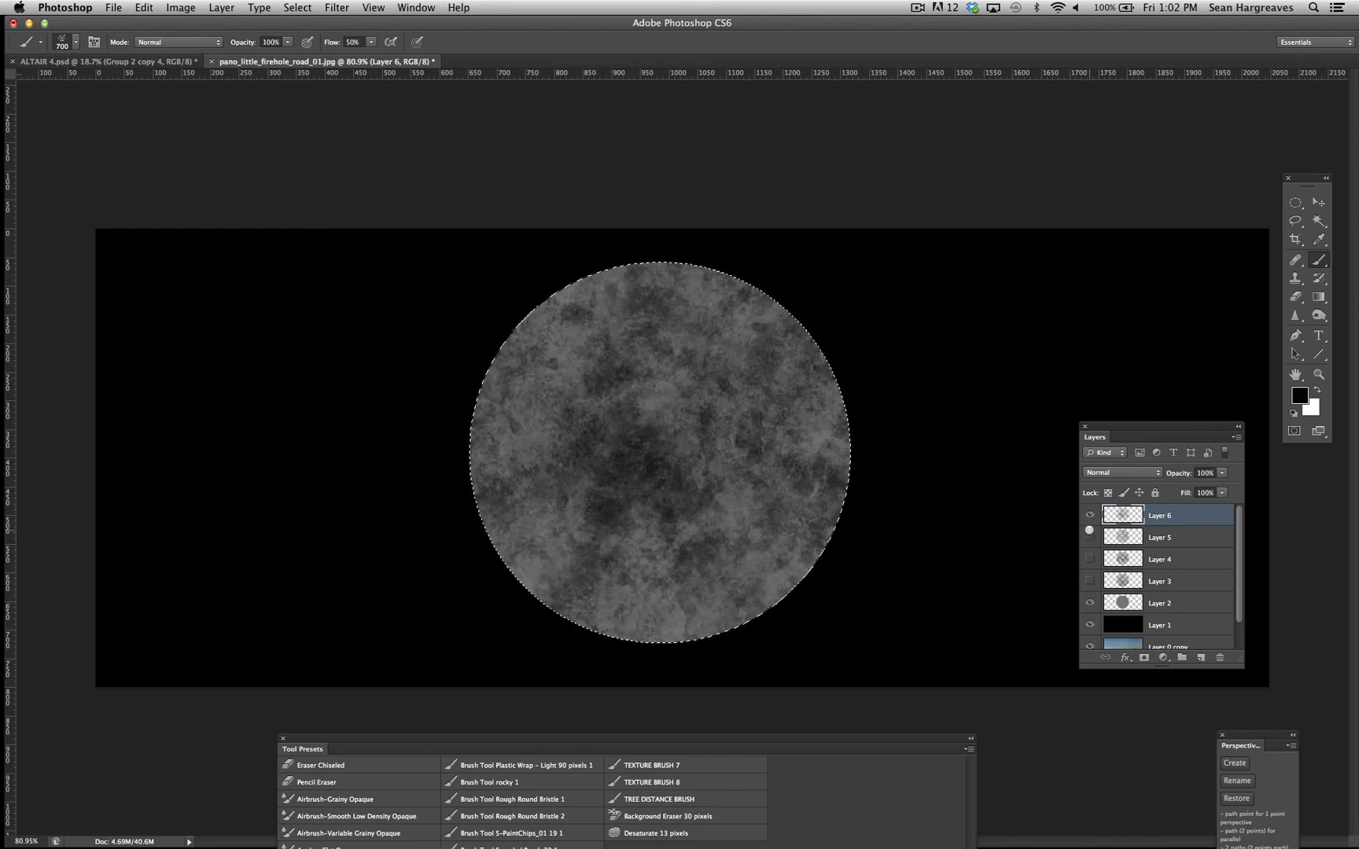
pyautogui.click(1090, 537)
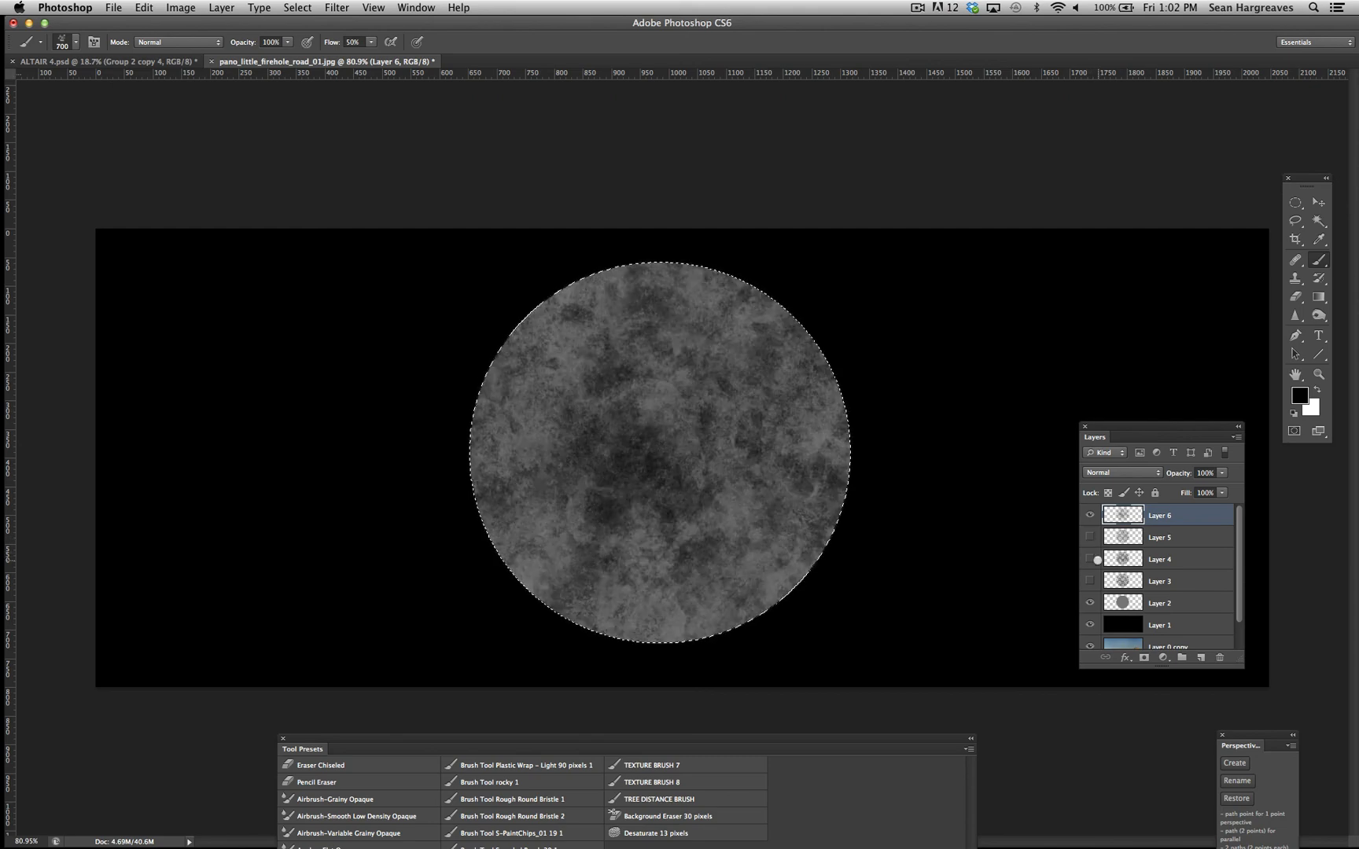
# Show Layer 4 and lower its opacity to 17%.
pyautogui.click(1182, 558)
pyautogui.click(1090, 559)
pyautogui.click(1222, 472)
pyautogui.moveTo(1220, 485); pyautogui.dragTo(1163, 485)
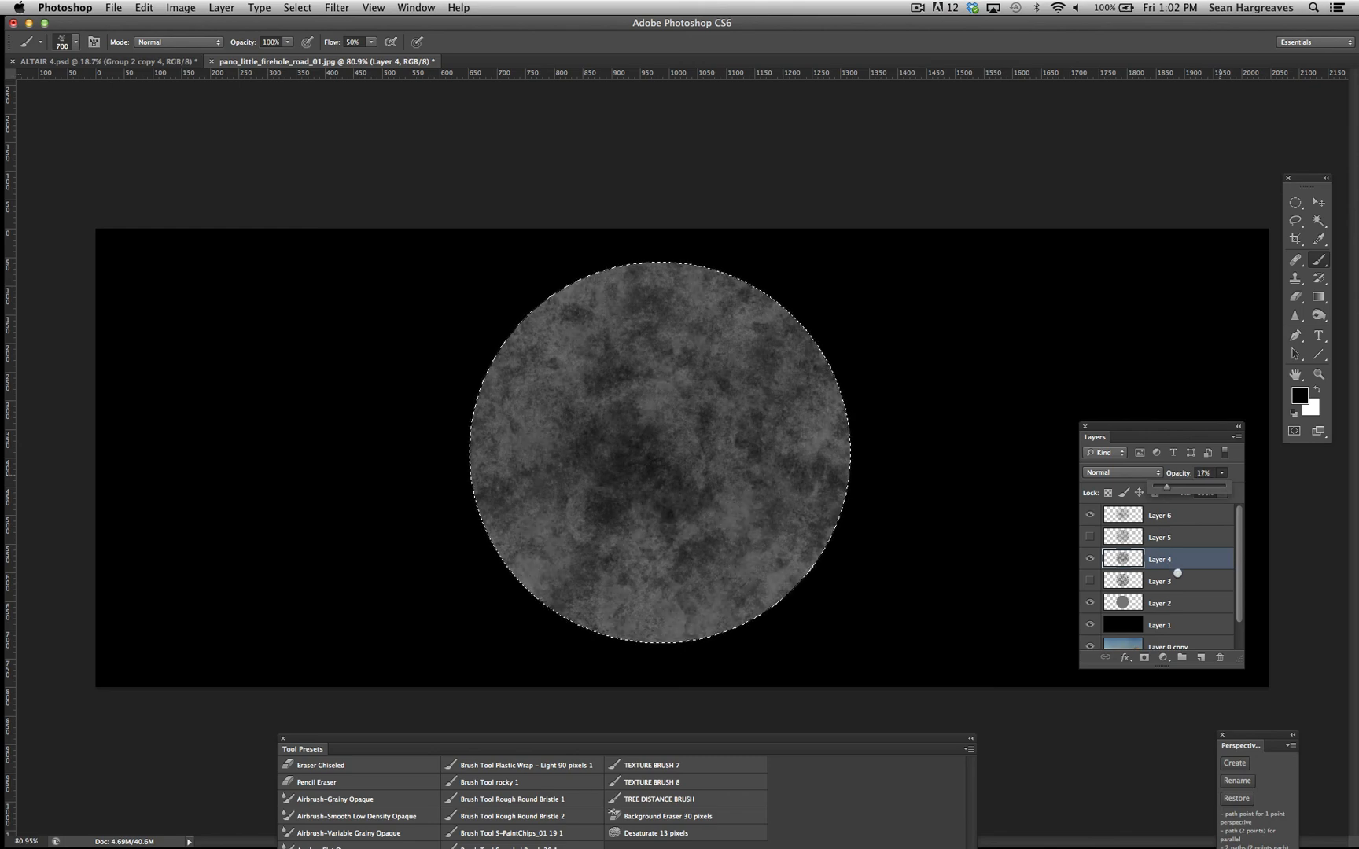
# Show Layer 3 and lower its opacity to about 51%.
pyautogui.click(1177, 581)
pyautogui.click(1090, 581)
pyautogui.click(1222, 472)
pyautogui.moveTo(1205, 486)
pyautogui.mouseDown()
pyautogui.moveTo(1218, 486)
pyautogui.moveTo(1181, 487)
pyautogui.mouseUp()
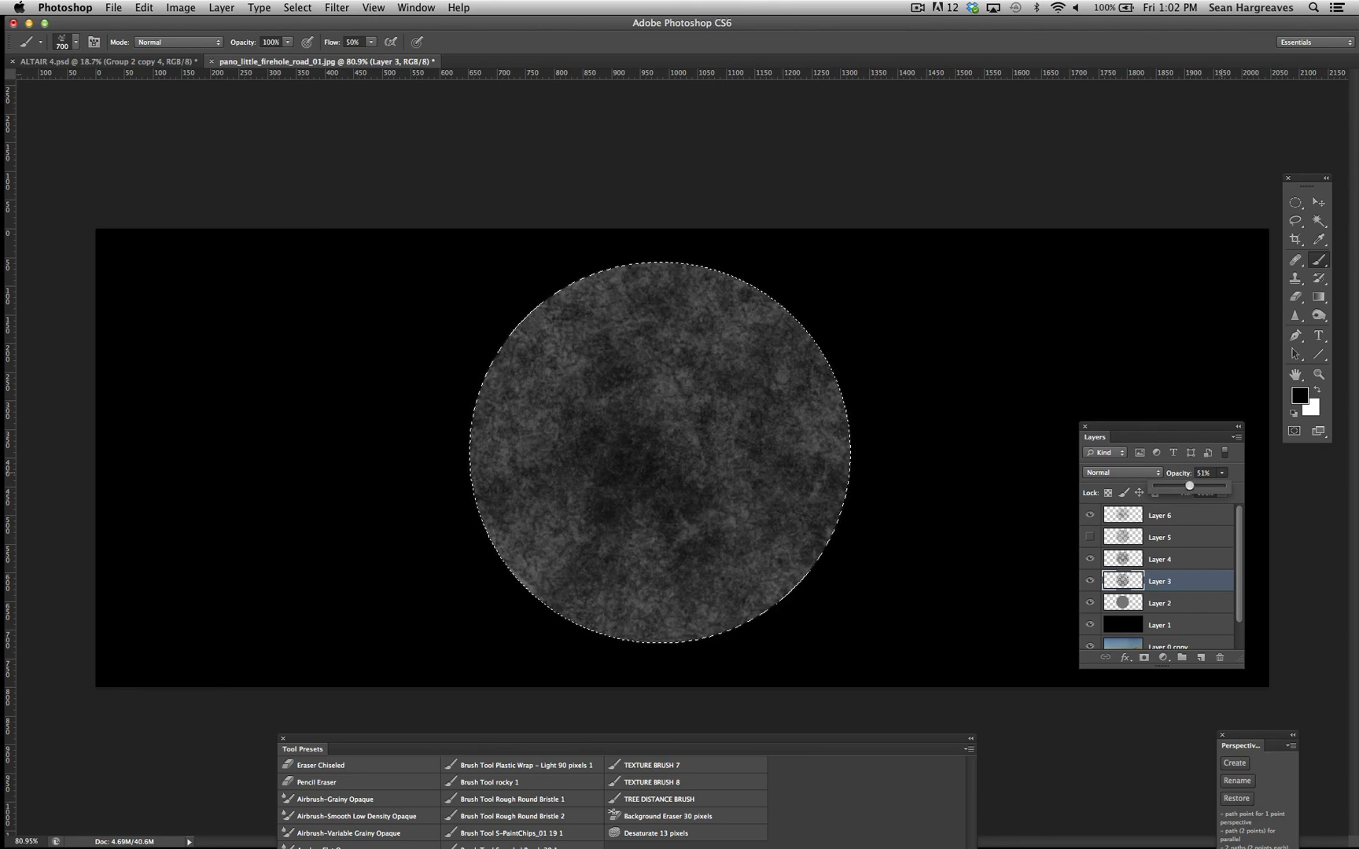
# Add a new layer above Layer 6 and stamp white texture over the planet with the brush at 800 px.
pyautogui.click(1175, 522)
pyautogui.click(1172, 517)
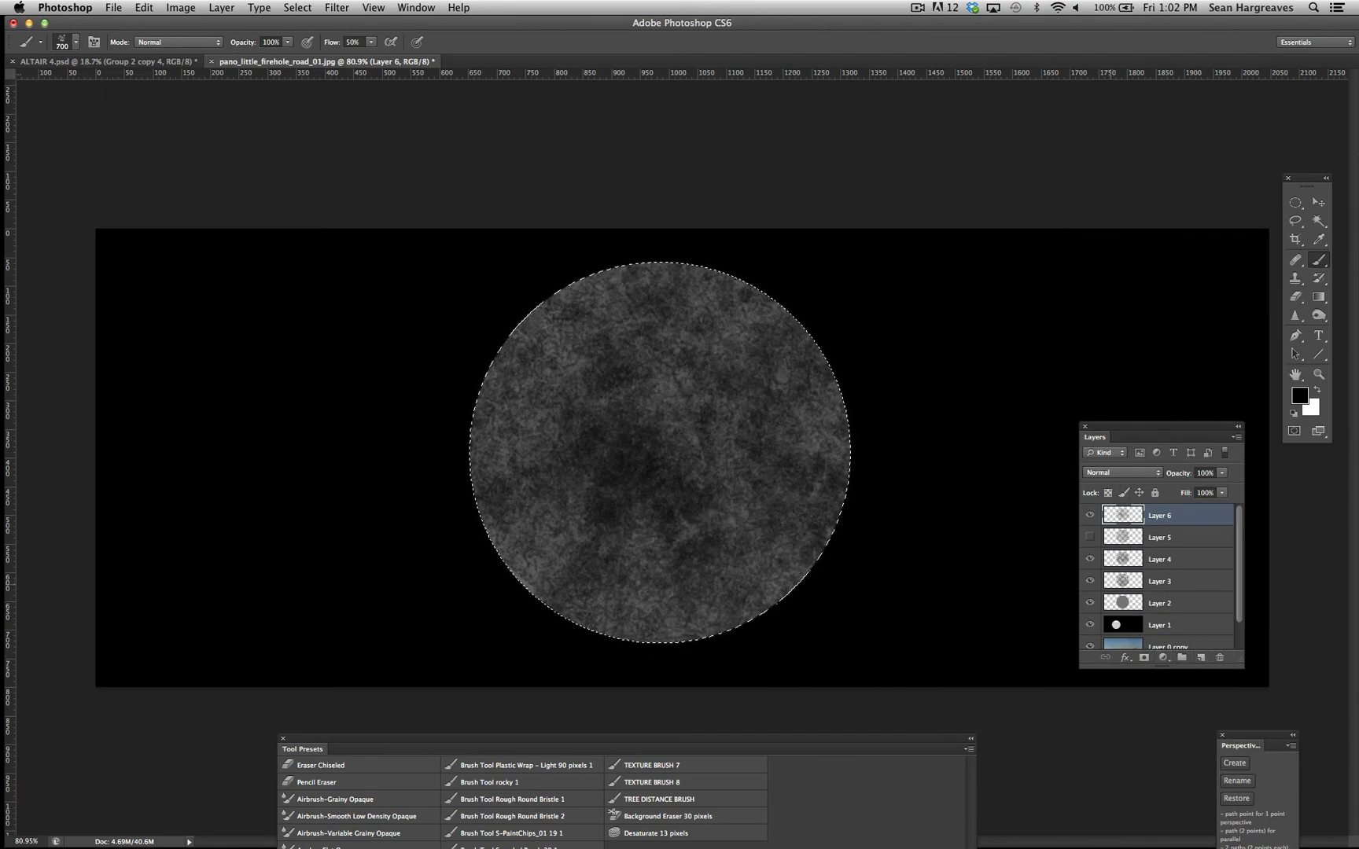
pyautogui.click(1200, 657)
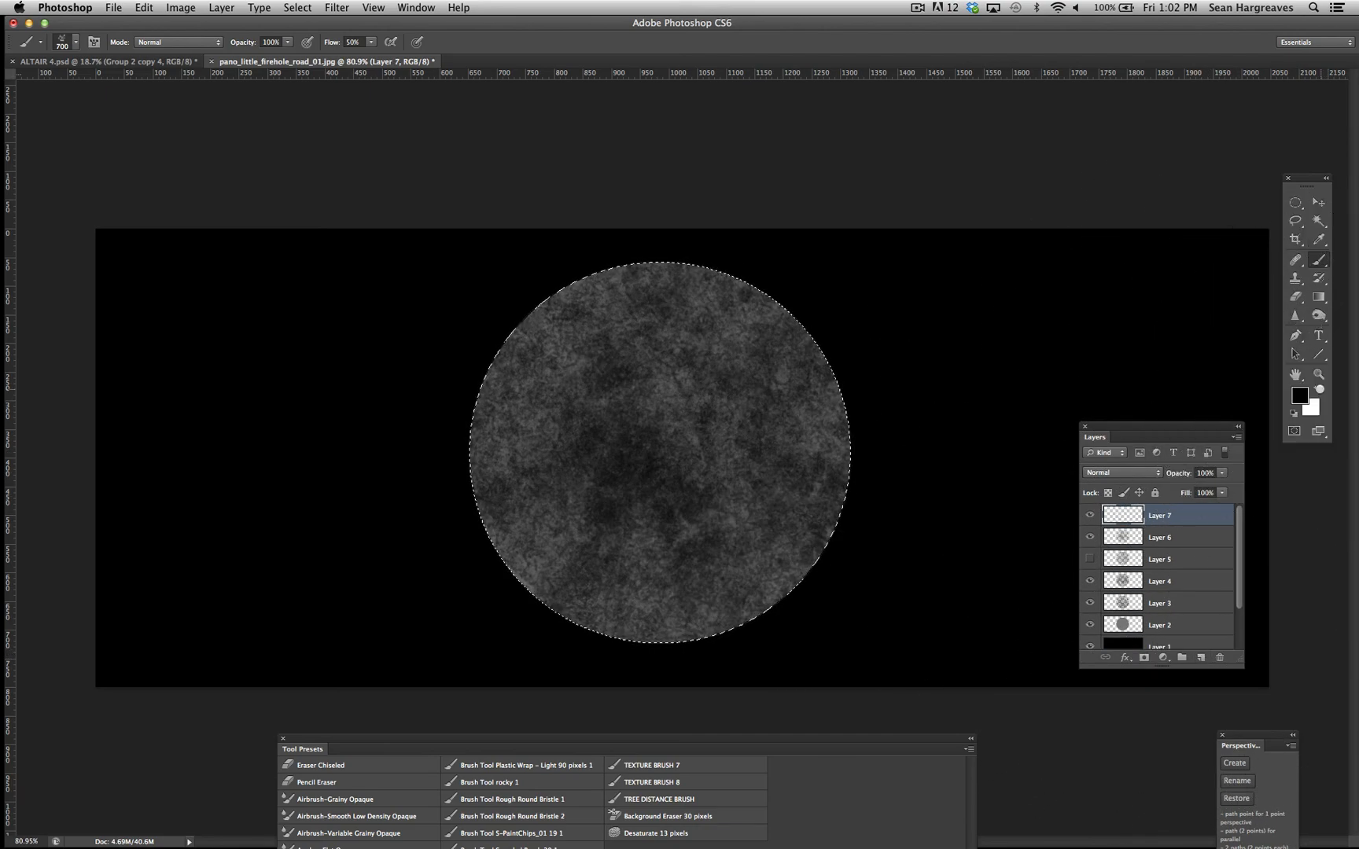
pyautogui.press('x')
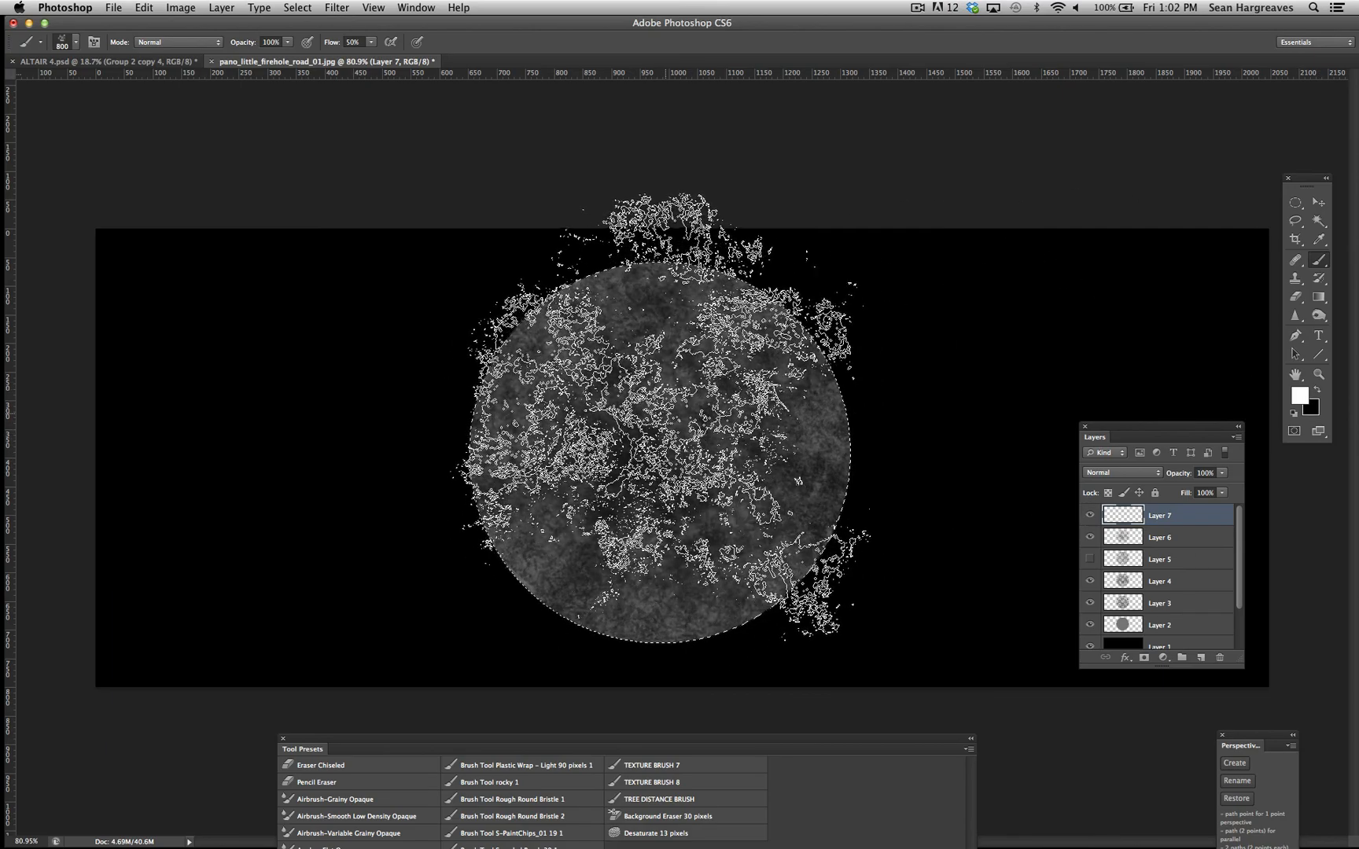
pyautogui.click(662, 409)
pyautogui.click(660, 407)
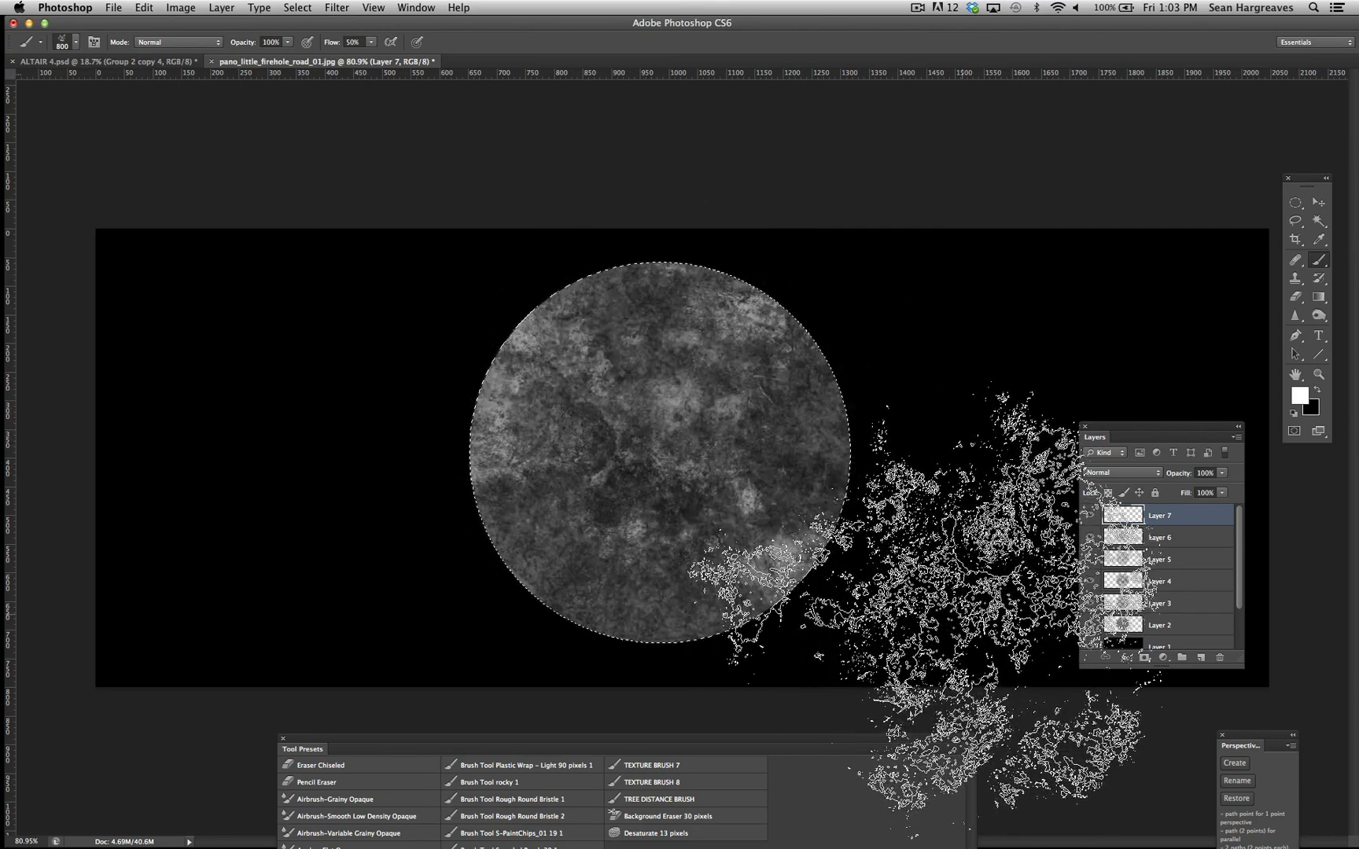
pyautogui.click(599, 539)
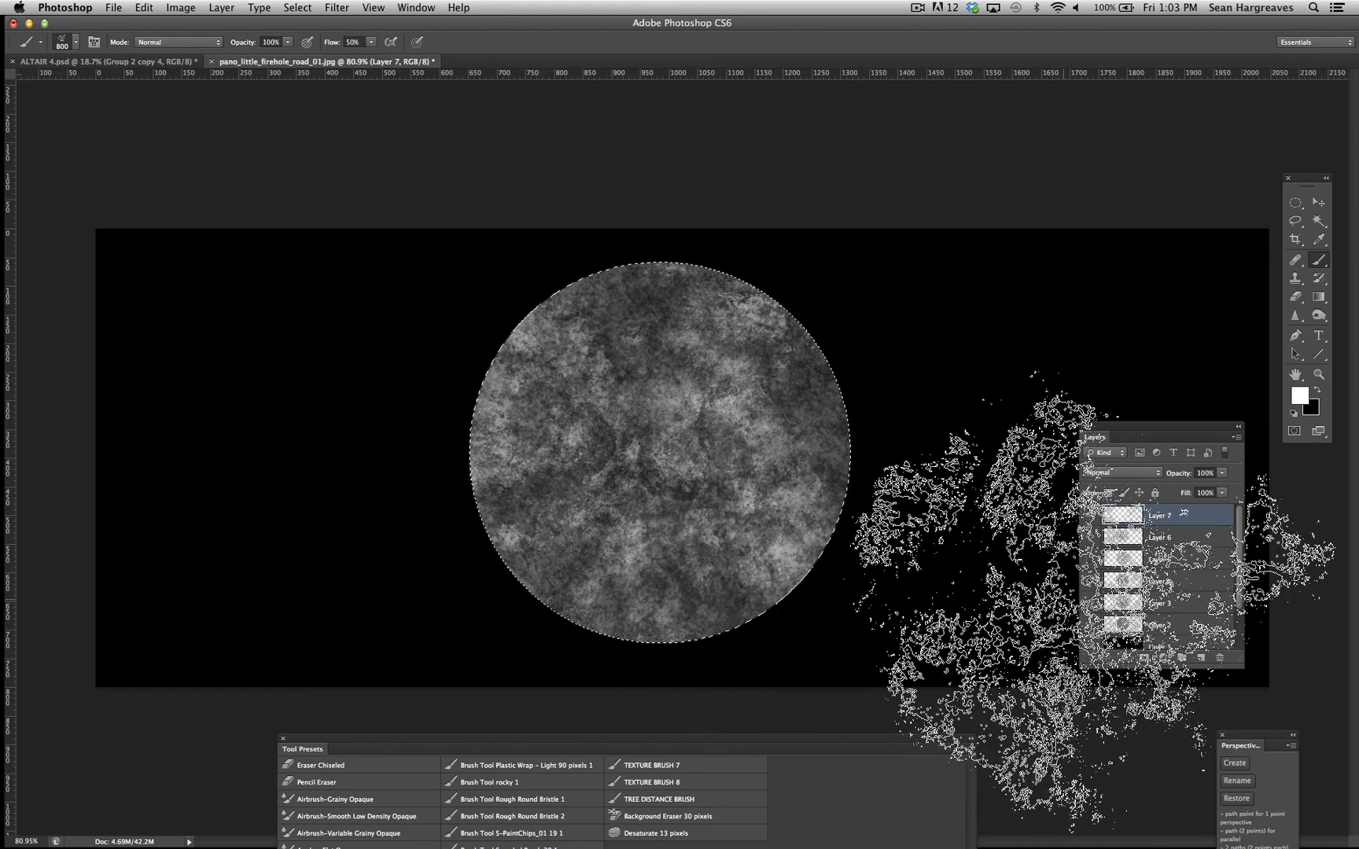
# On a new layer with Layer 7 hidden, stamp white texture over the planet and enlarge the brush to 1200 px.
pyautogui.click(1200, 657)
pyautogui.press(']')
pyautogui.press(']')
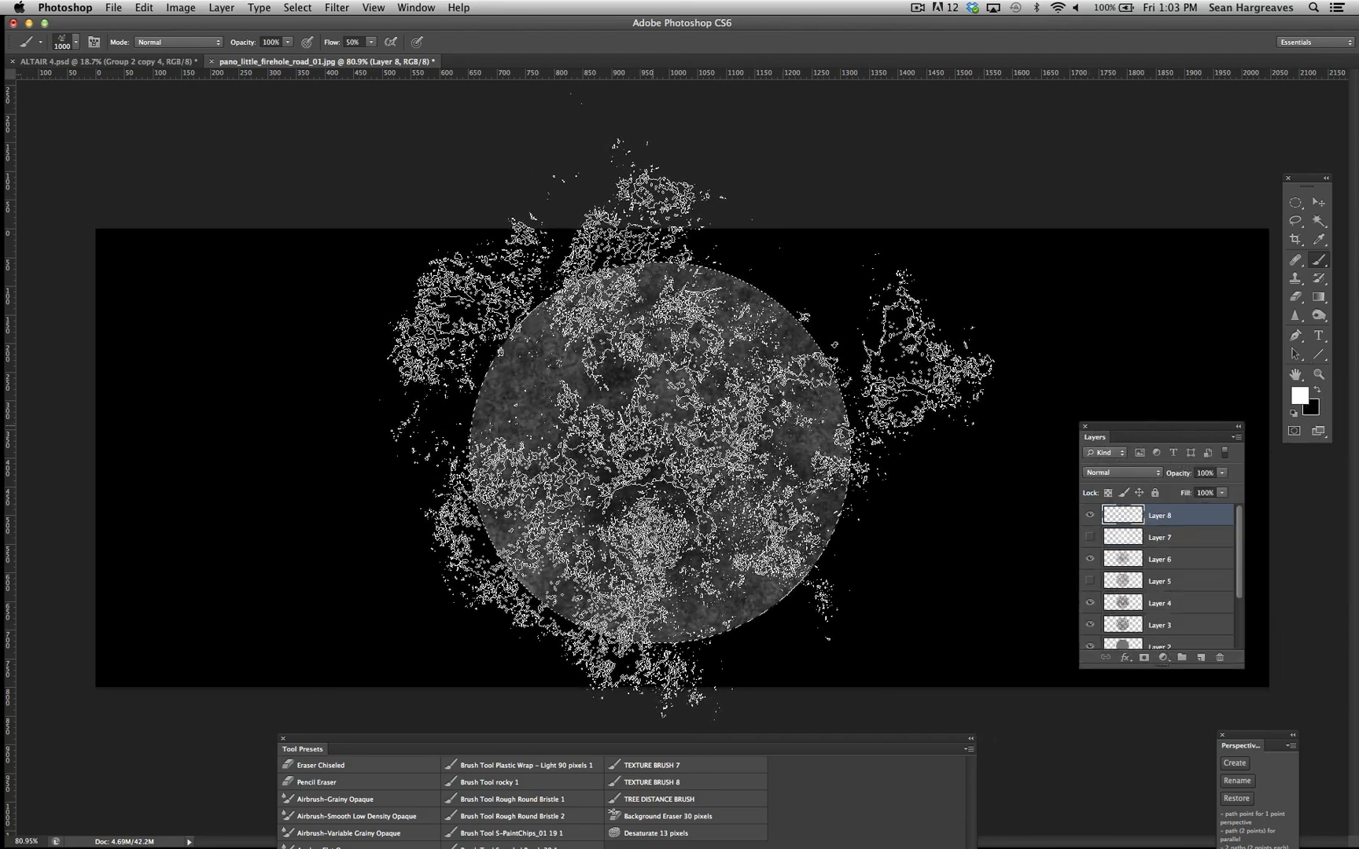
pyautogui.press(']')
pyautogui.press(']')
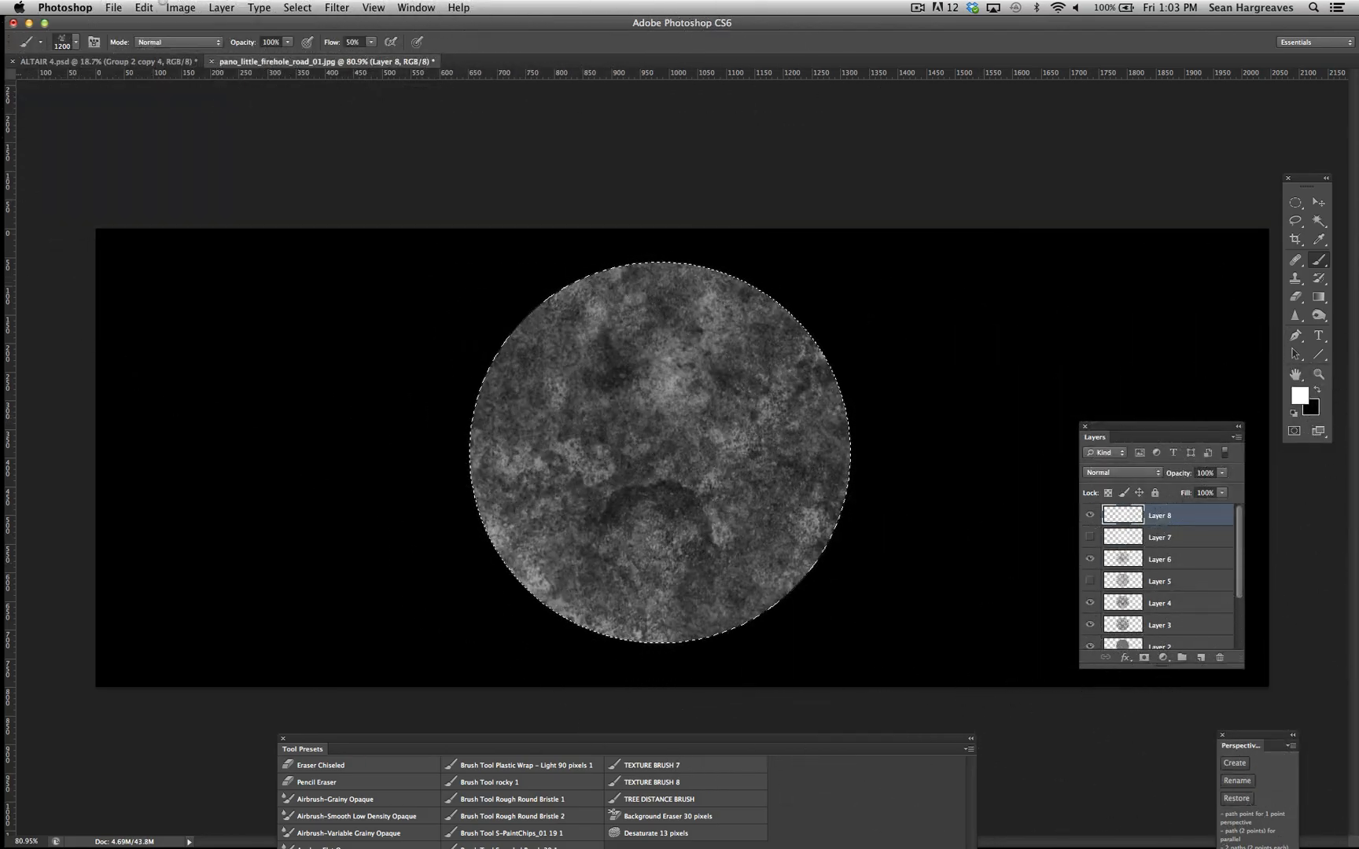
# Undo the last texture stamp, set the brush flow to 100% and restamp white texture over the planet on Layer 8 at 1200 px.
pyautogui.click(144, 7)
pyautogui.click(169, 20)
pyautogui.click(369, 41)
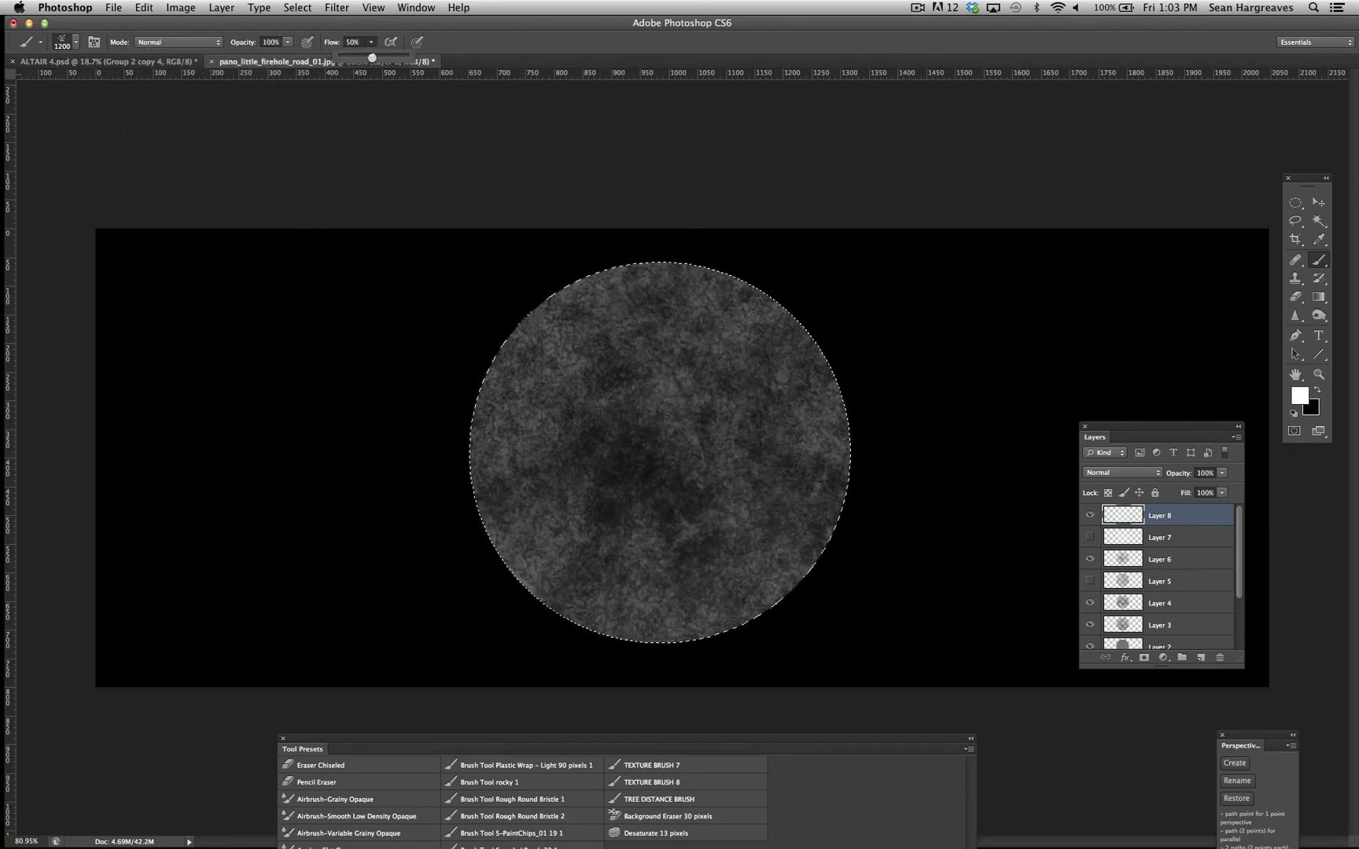
pyautogui.moveTo(372, 57); pyautogui.dragTo(411, 58)
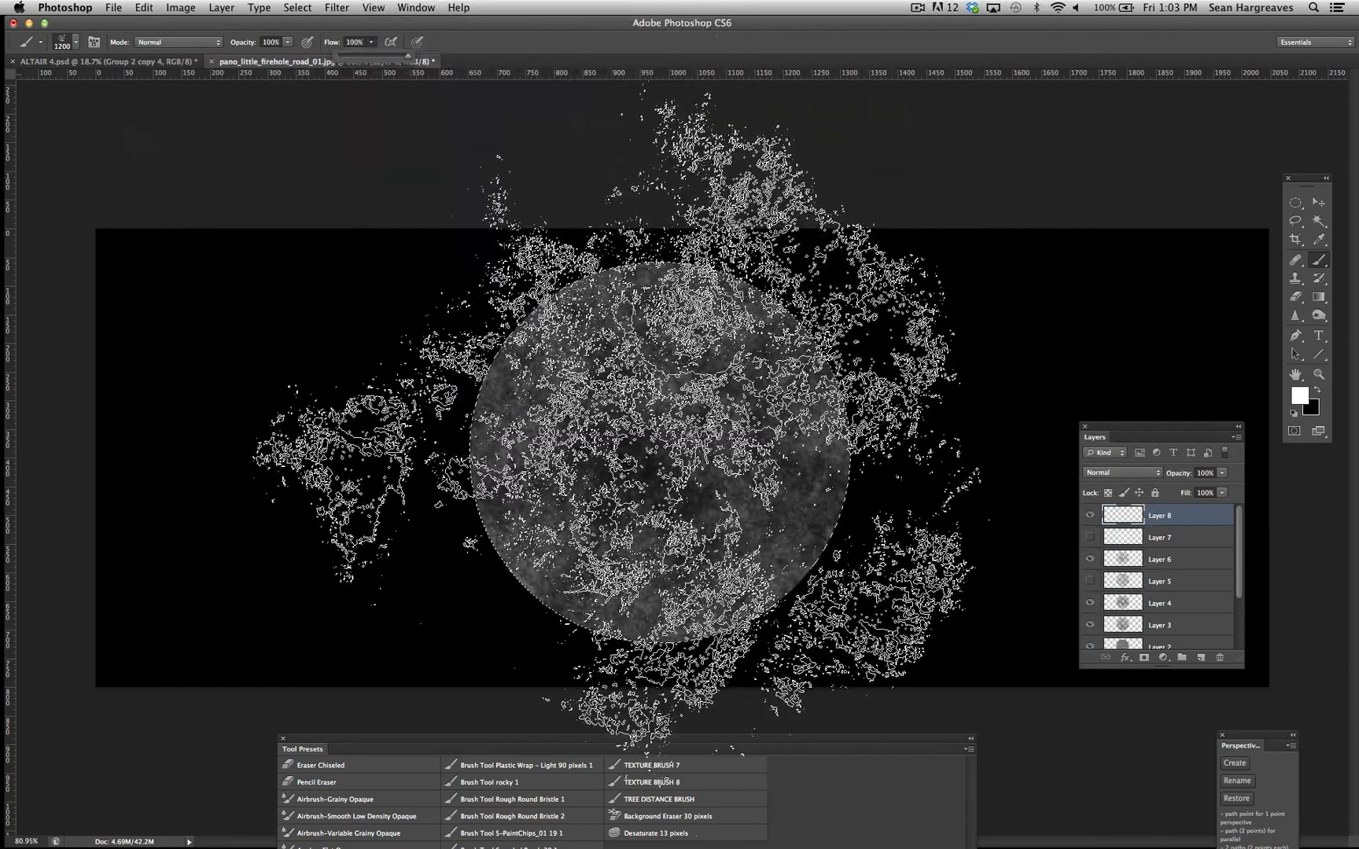
pyautogui.click(628, 450)
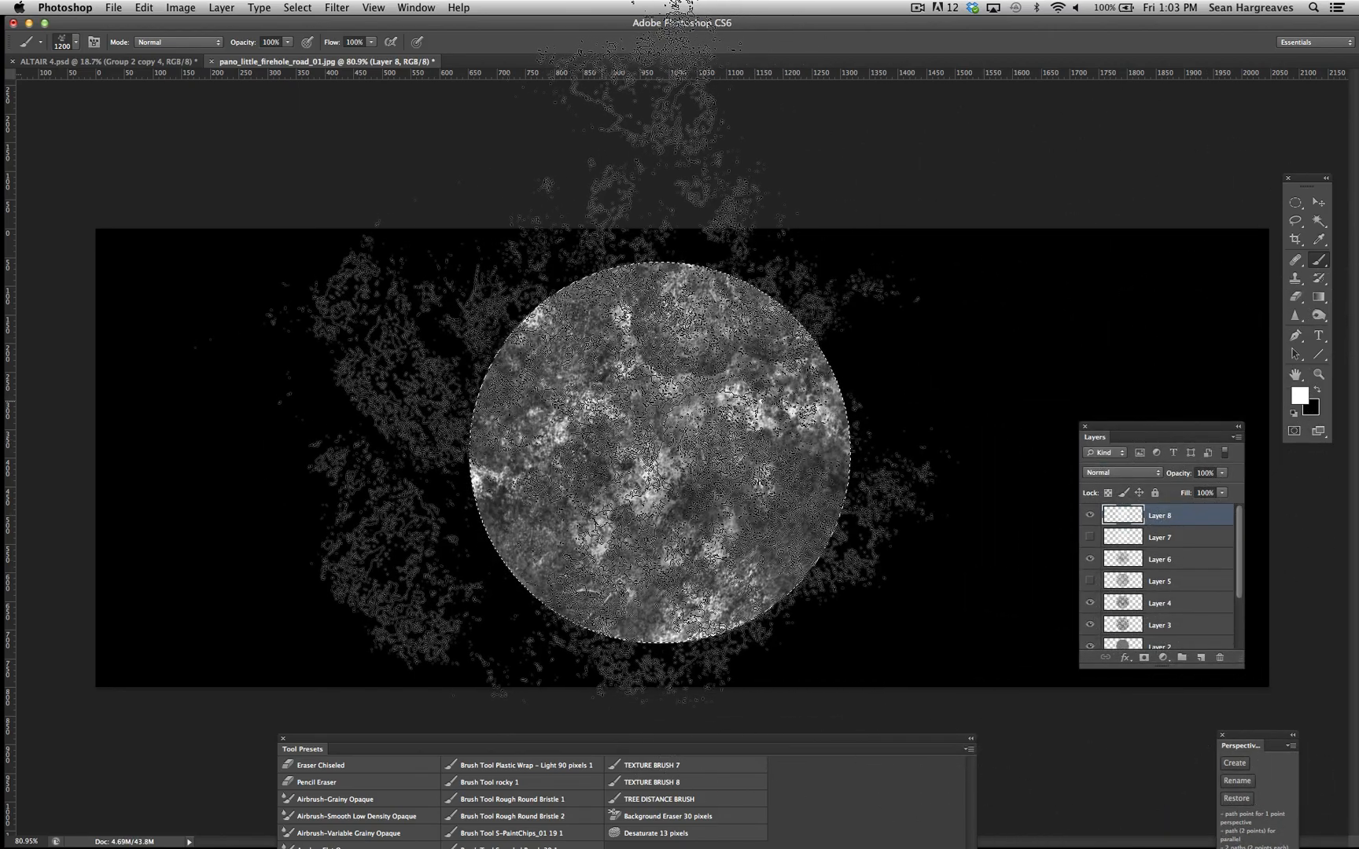
pyautogui.click(615, 360)
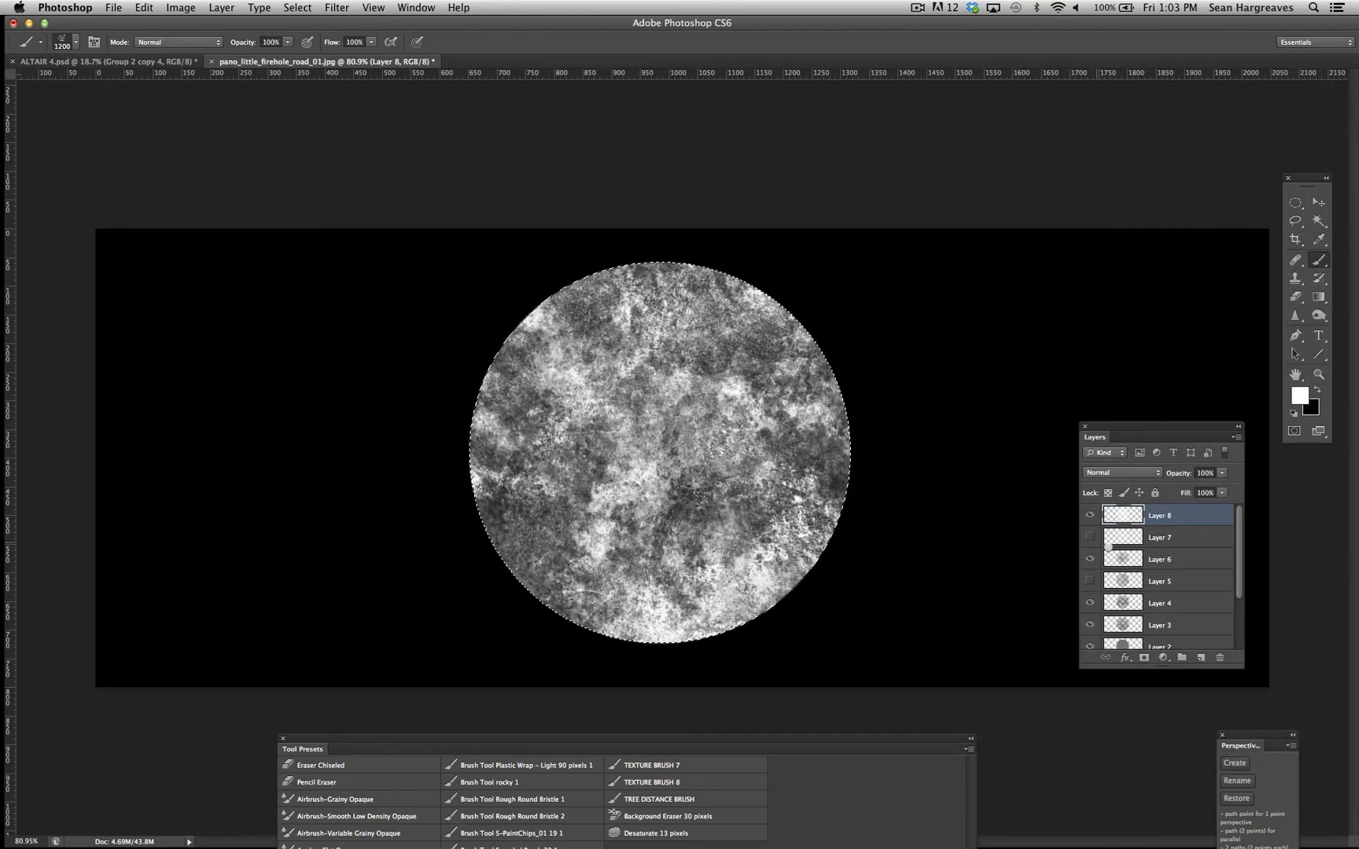
# Delete the hidden Layer 7.
pyautogui.click(1183, 536)
pyautogui.click(1172, 583)
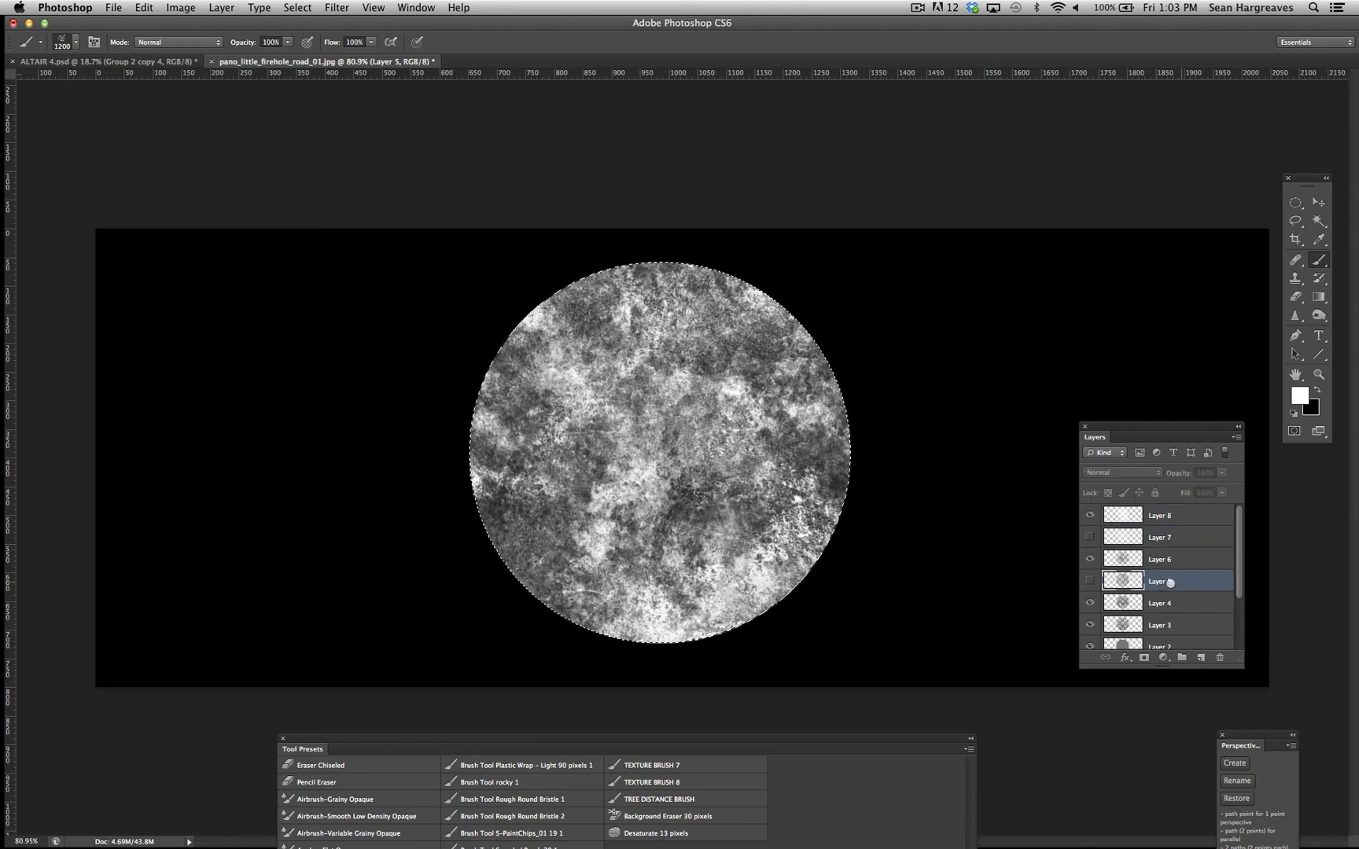
pyautogui.click(1187, 535)
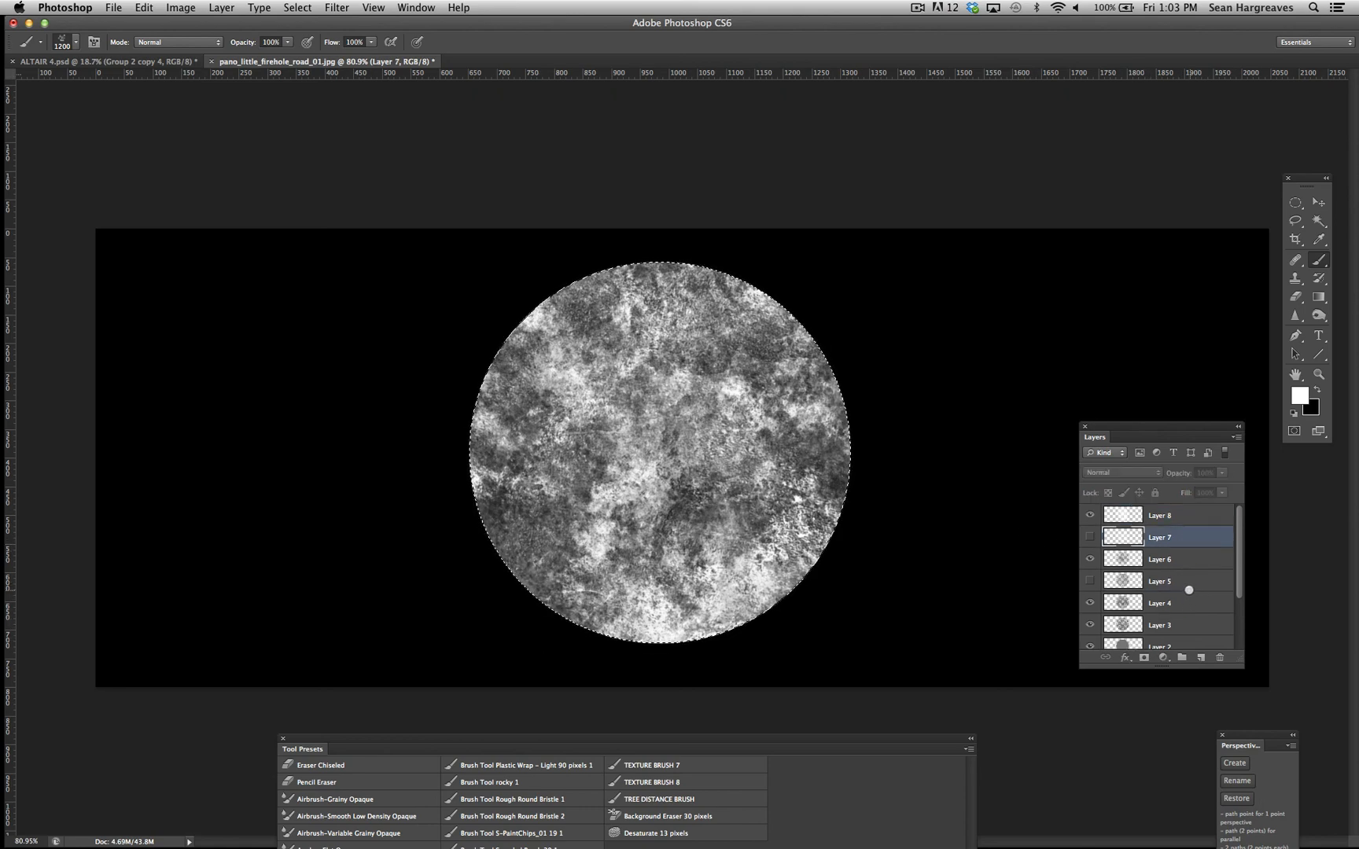
pyautogui.click(1208, 644)
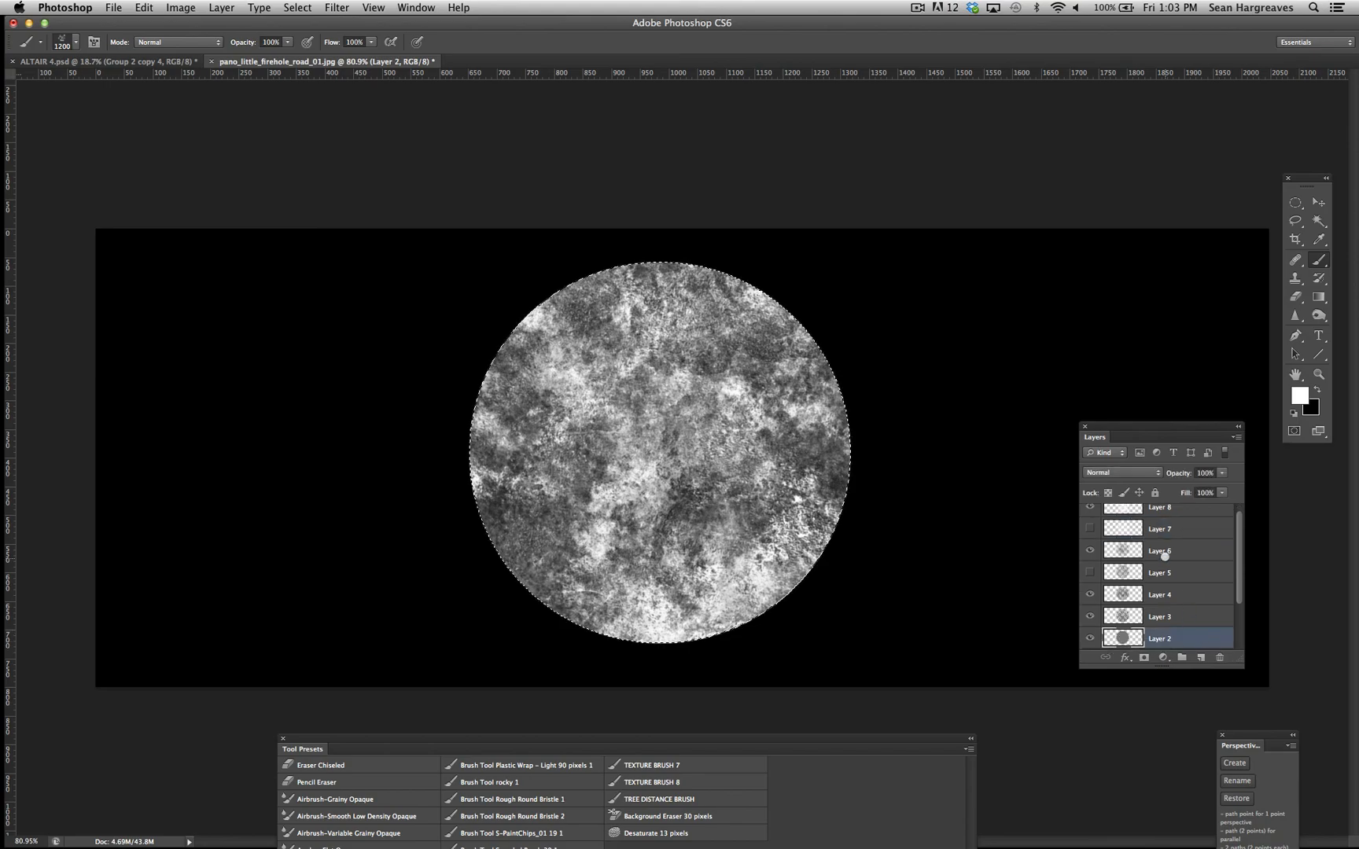
pyautogui.click(1173, 531)
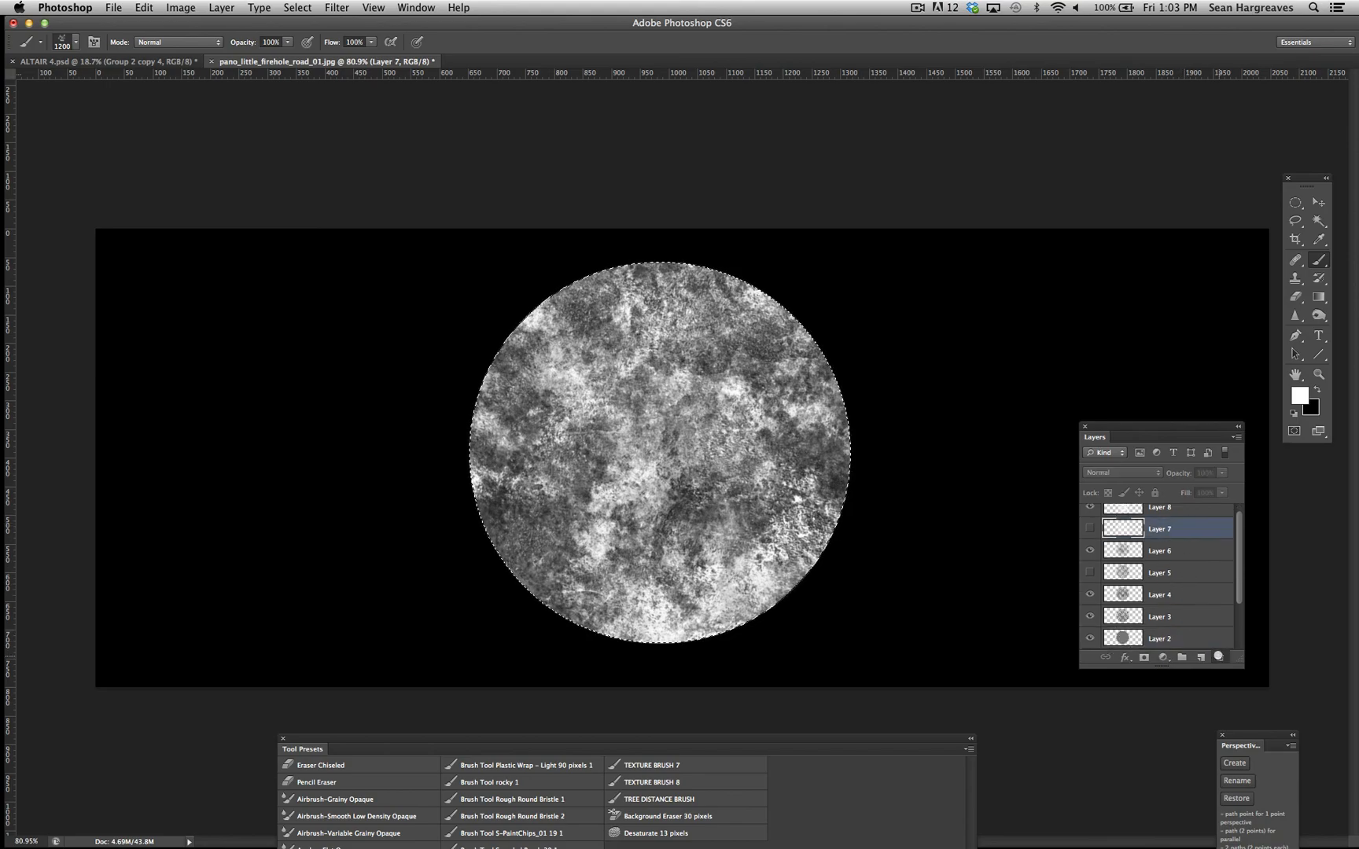
pyautogui.click(1218, 657)
pyautogui.click(786, 291)
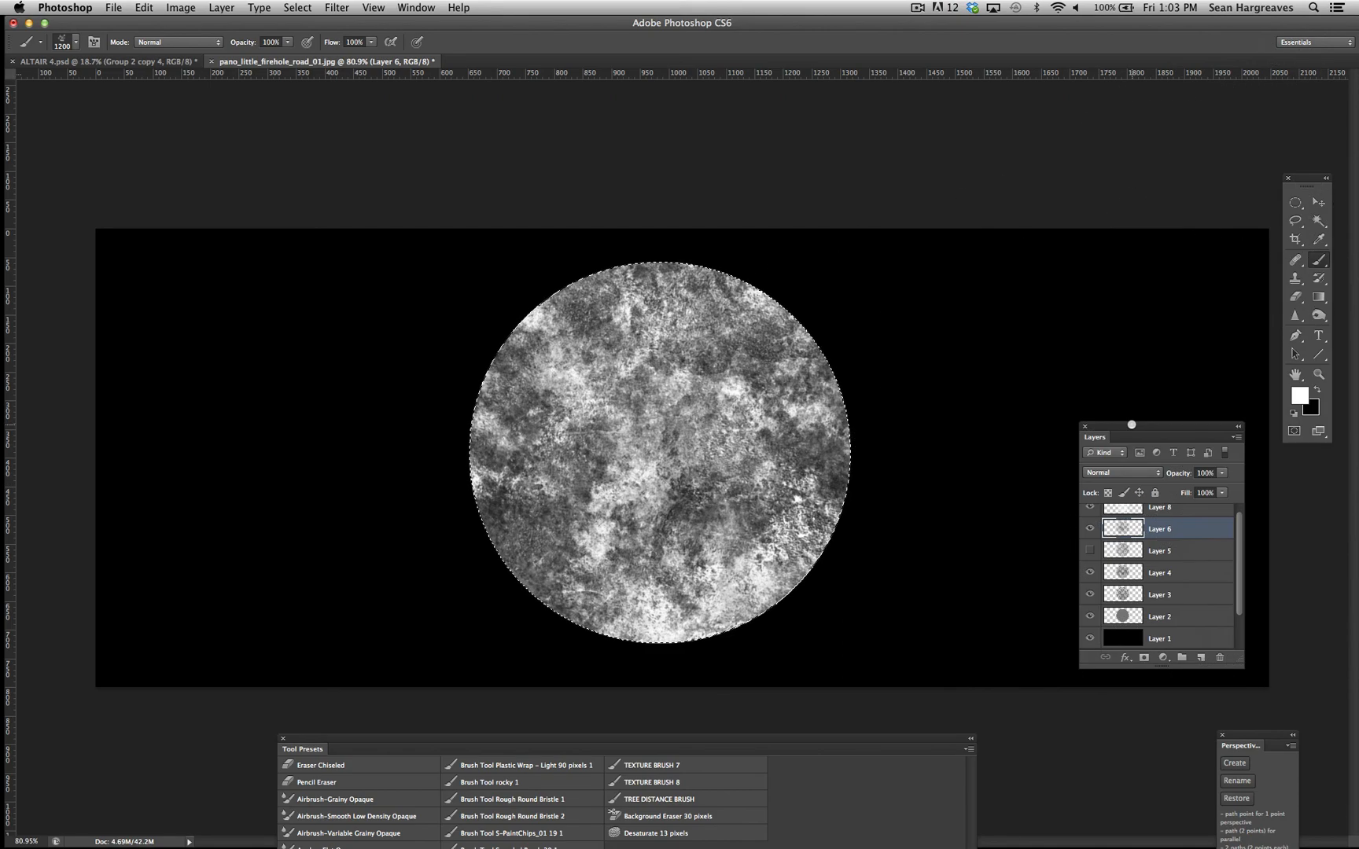
# Shrink the brush to 60 px, then move and enlarge the Layers panel so the whole layer stack shows.
pyautogui.moveTo(1131, 425); pyautogui.dragTo(1037, 257)
pyautogui.press('[')
pyautogui.press('[')
pyautogui.press('[')
pyautogui.press('[')
pyautogui.press('[')
pyautogui.press('[')
pyautogui.press('[')
pyautogui.press('[')
pyautogui.press('[')
pyautogui.press('[')
pyautogui.press('[')
pyautogui.press('[')
pyautogui.press('[')
pyautogui.press('[')
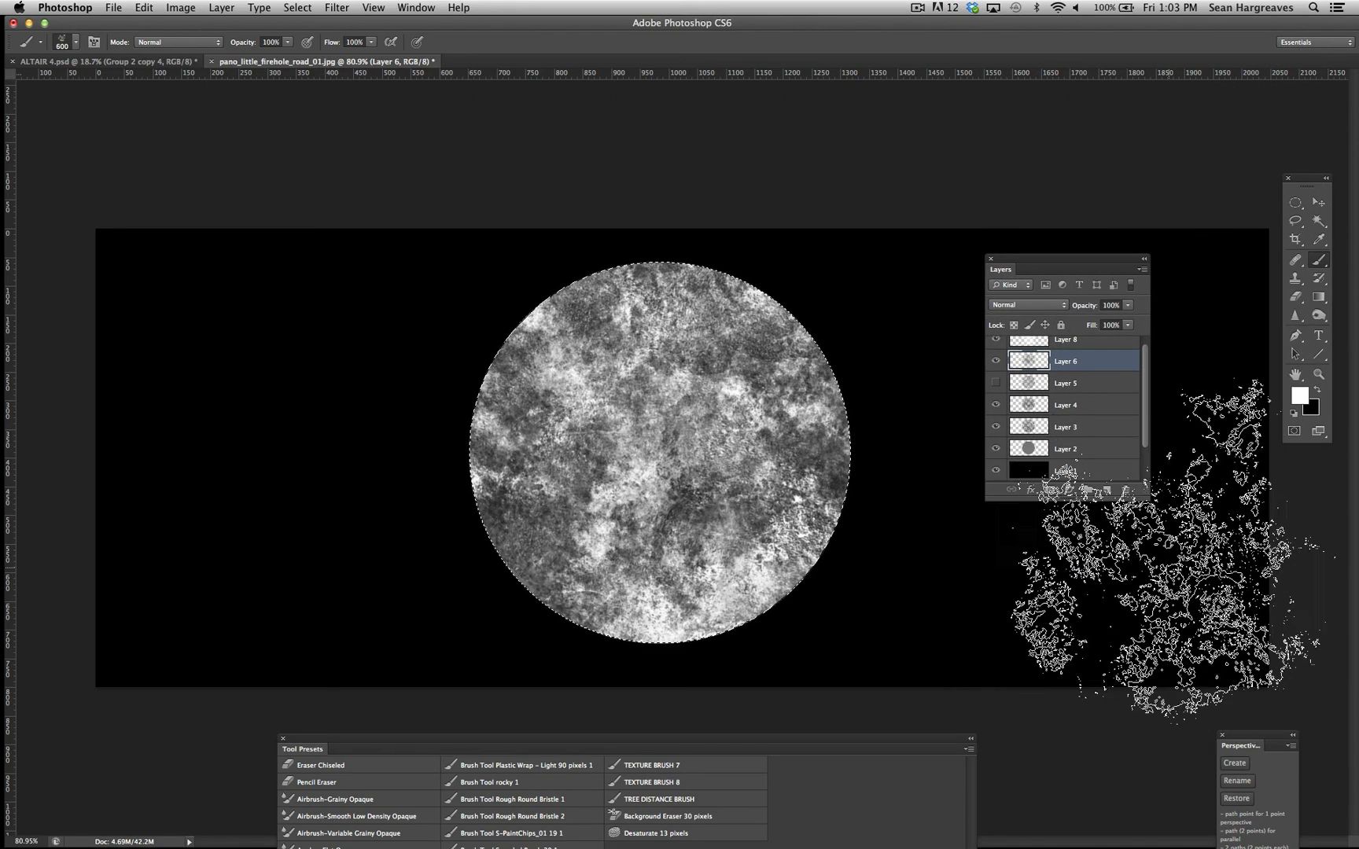
pyautogui.press('[')
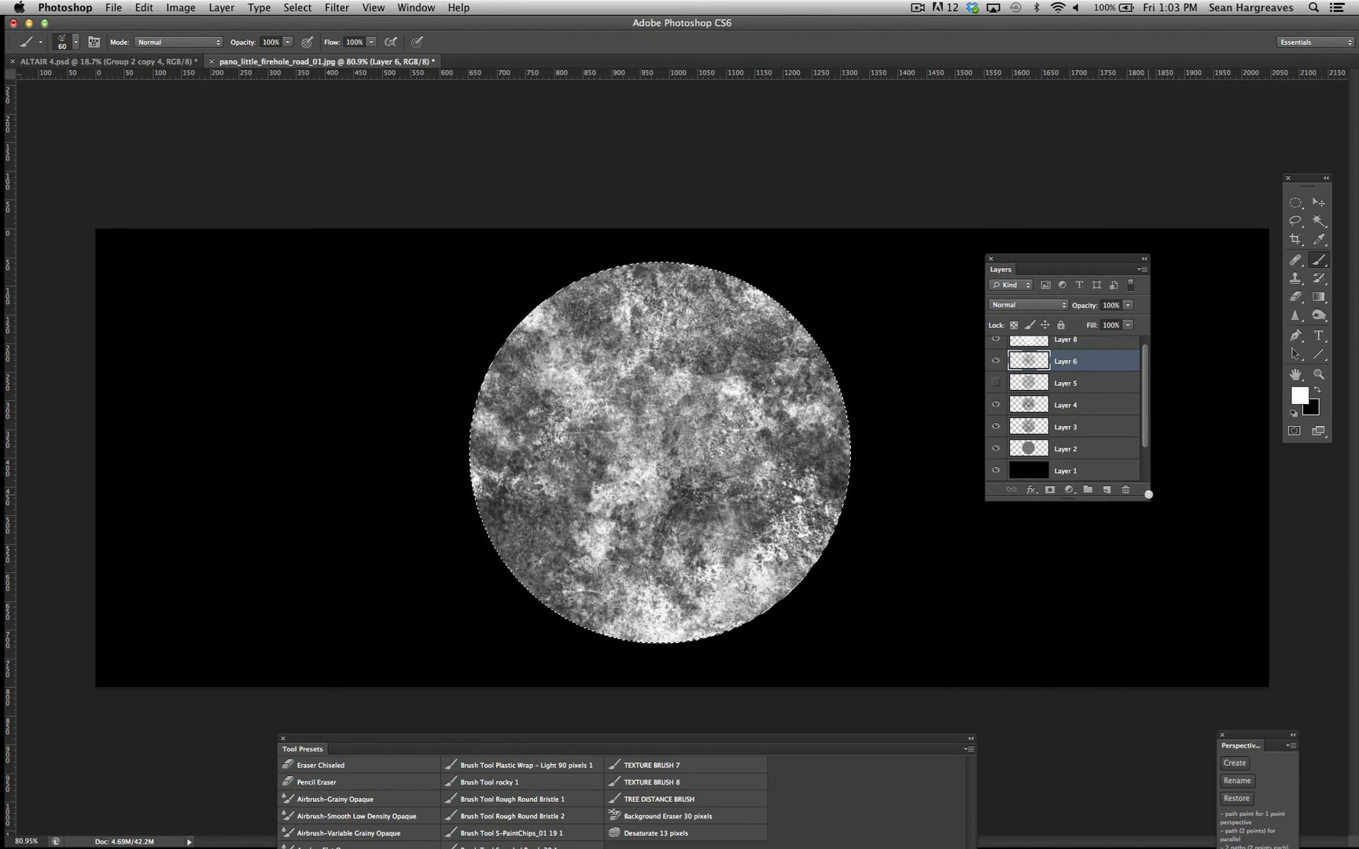
pyautogui.moveTo(1142, 498); pyautogui.dragTo(1214, 669)
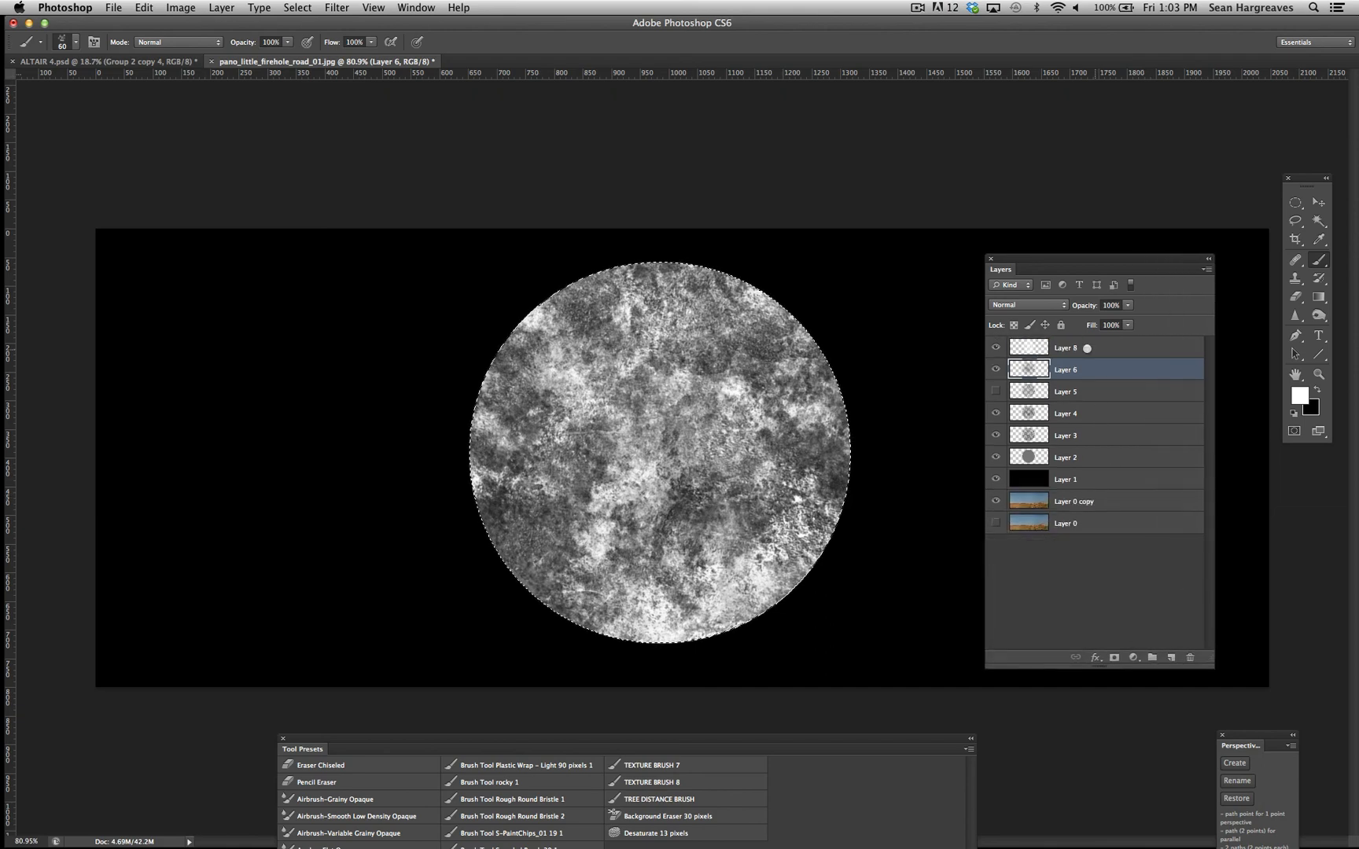
# Toggle Layer 8 to check its effect, move it below Layer 6, and show Layer 5.
pyautogui.click(1087, 347)
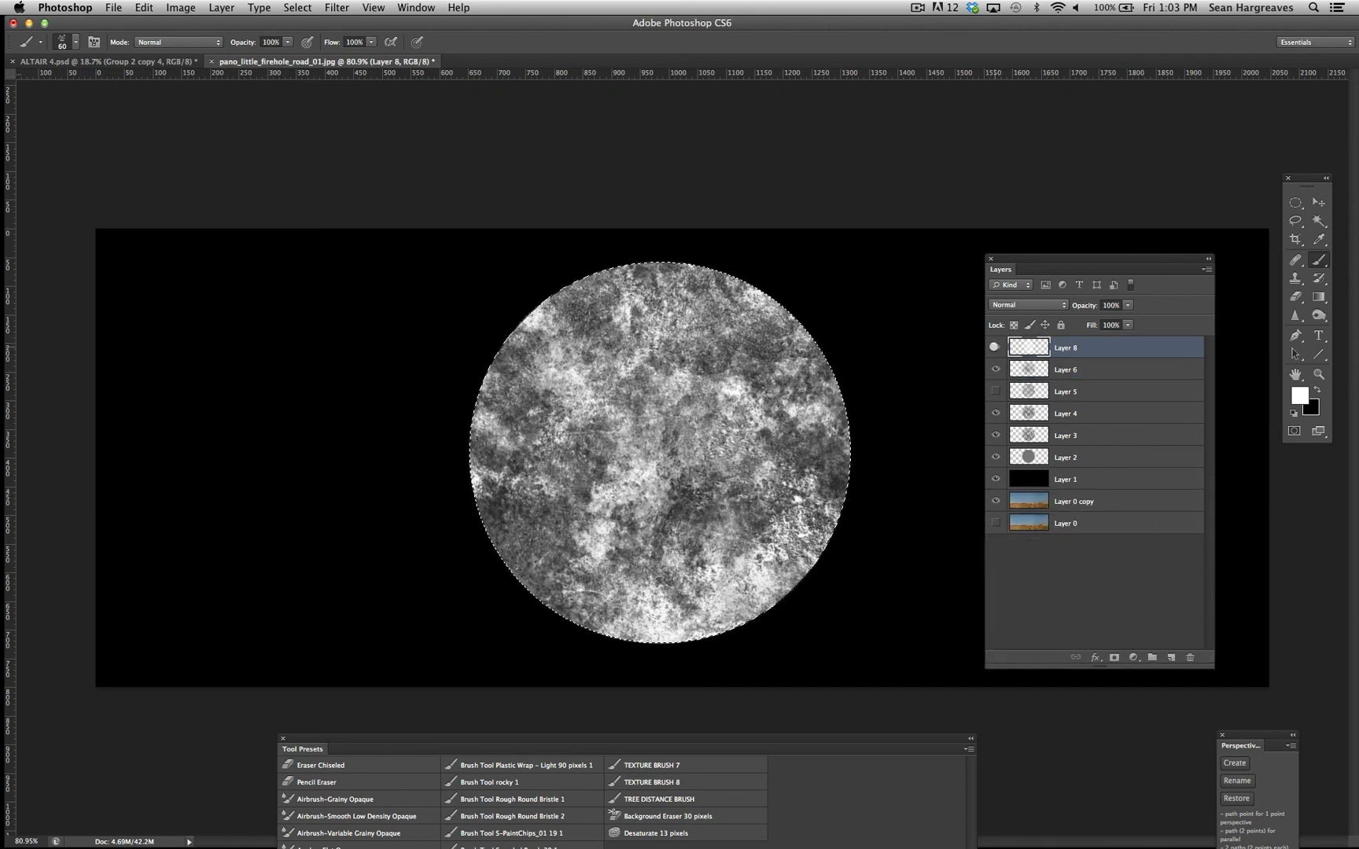
pyautogui.click(995, 346)
pyautogui.click(995, 347)
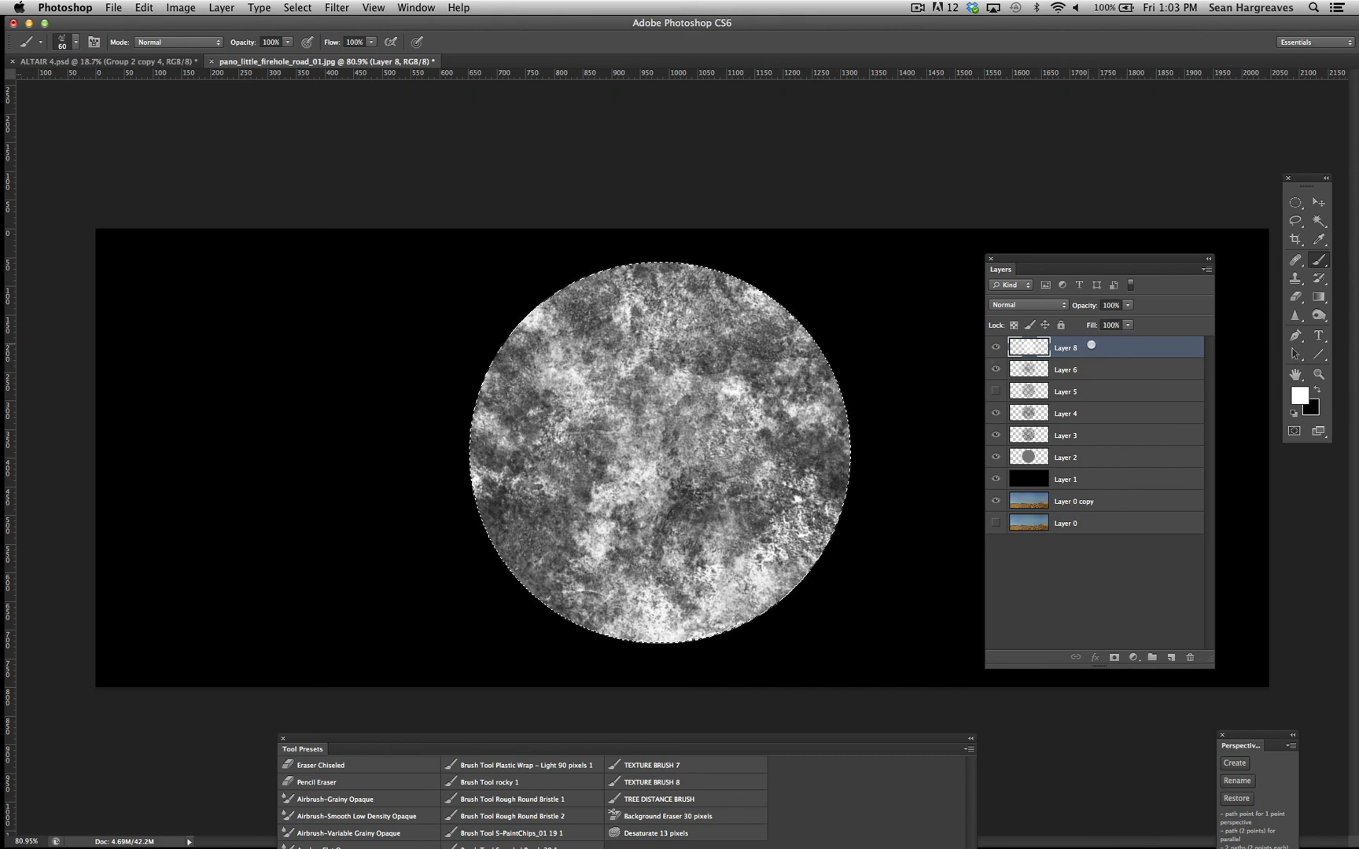
pyautogui.moveTo(1090, 344); pyautogui.dragTo(1124, 384)
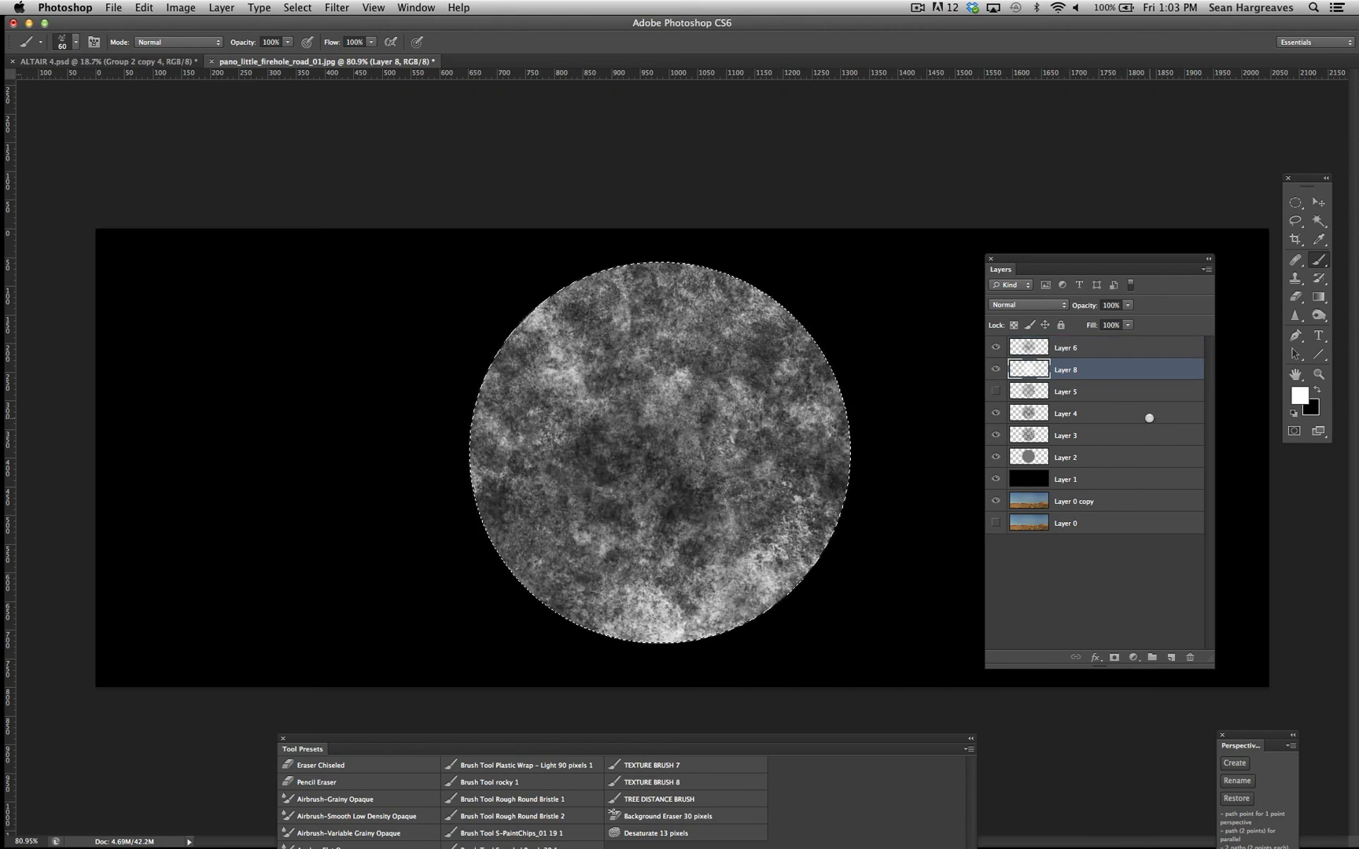
pyautogui.moveTo(1117, 359)
pyautogui.mouseDown()
pyautogui.moveTo(1121, 343)
pyautogui.moveTo(1121, 371)
pyautogui.mouseUp()
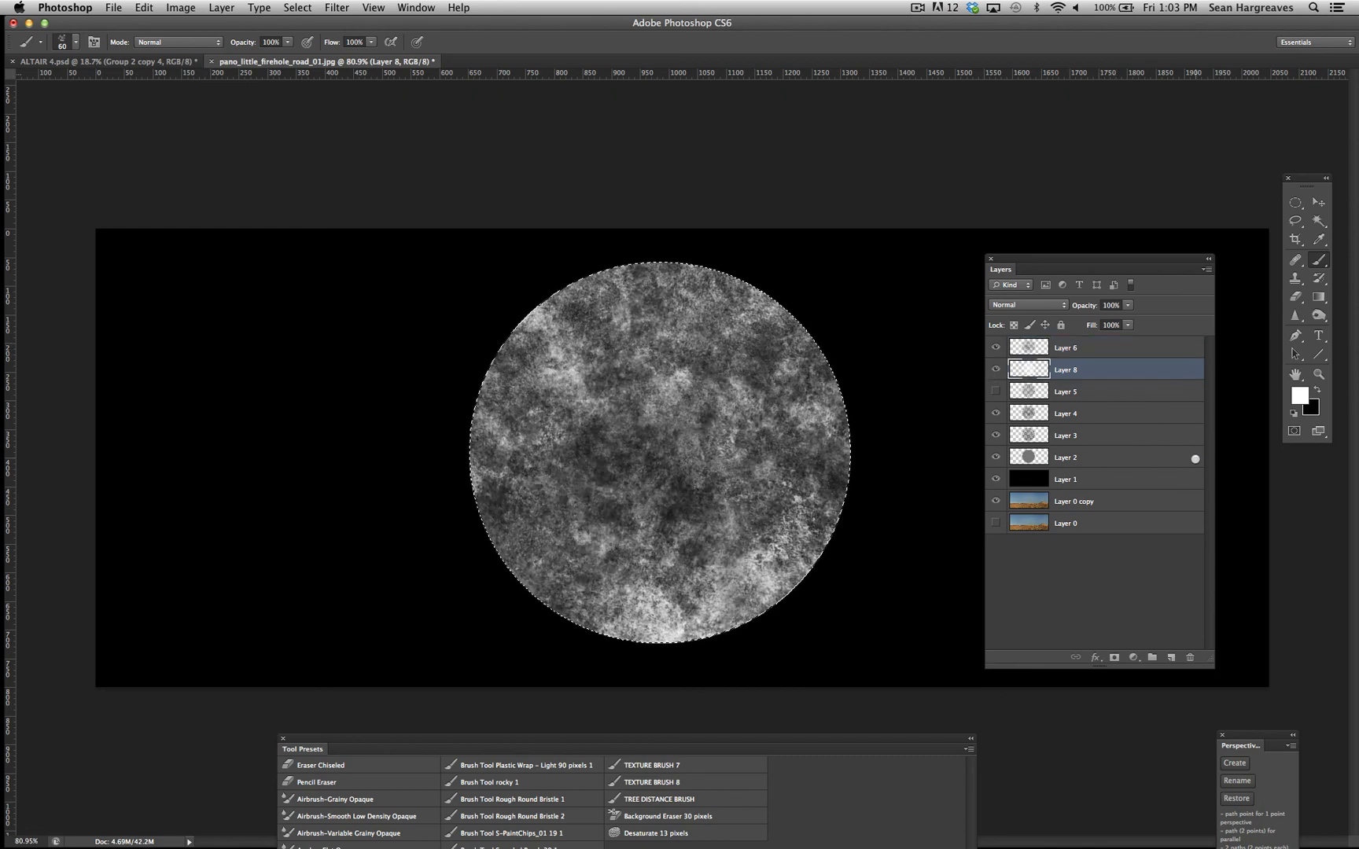
pyautogui.click(1105, 391)
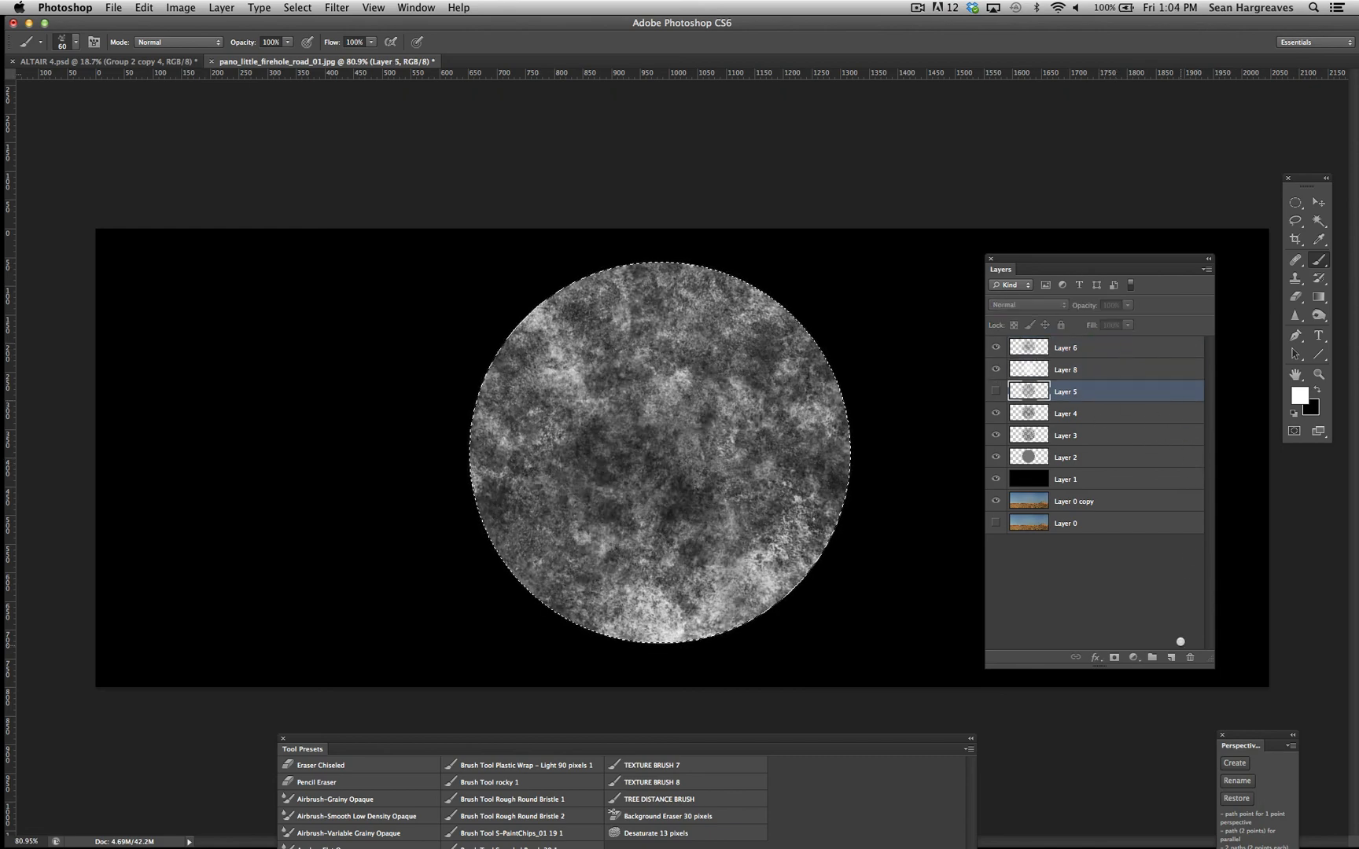
pyautogui.click(996, 390)
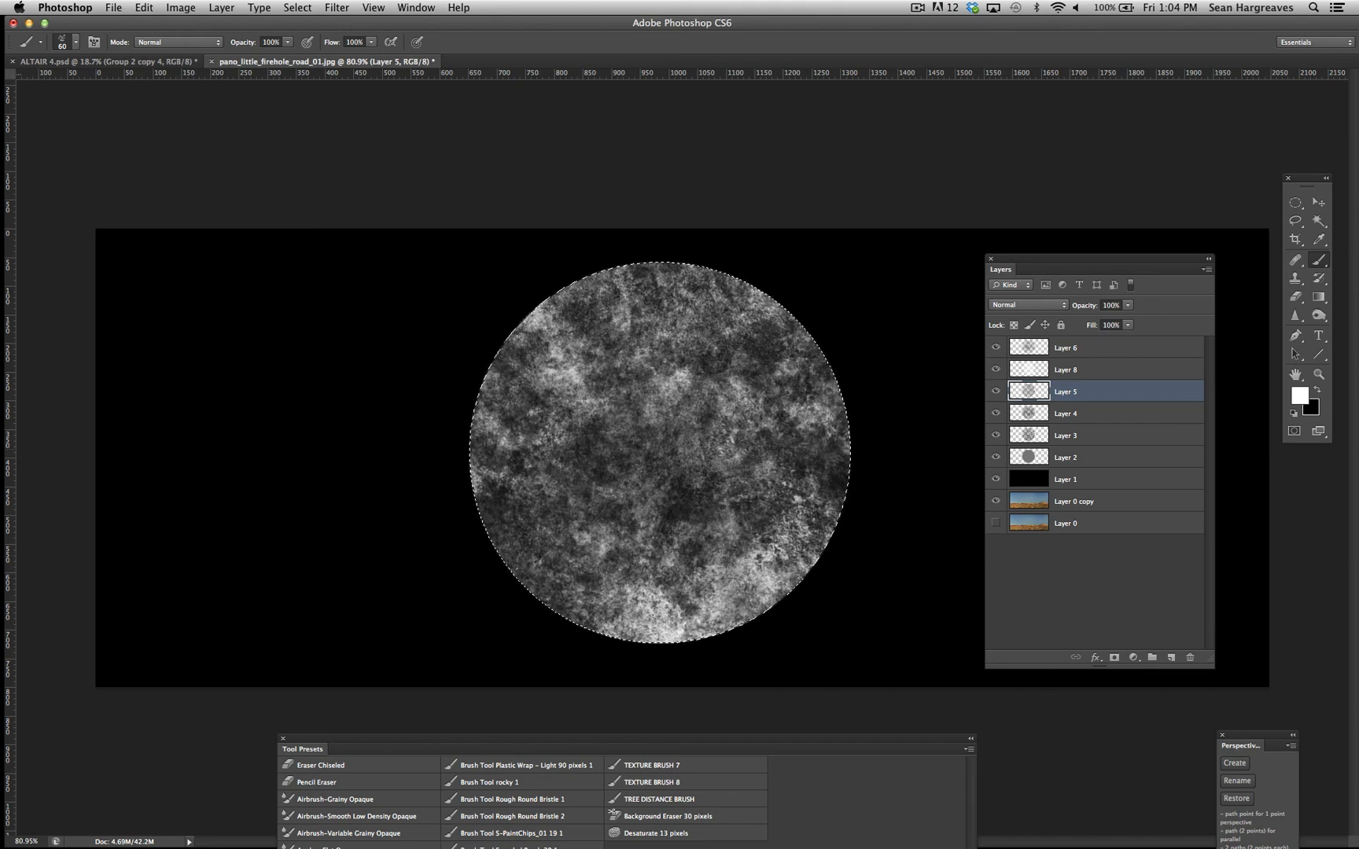
# Merge the five texture layers from Layer 6 down to Layer 3 into one layer.
pyautogui.click(1153, 347)
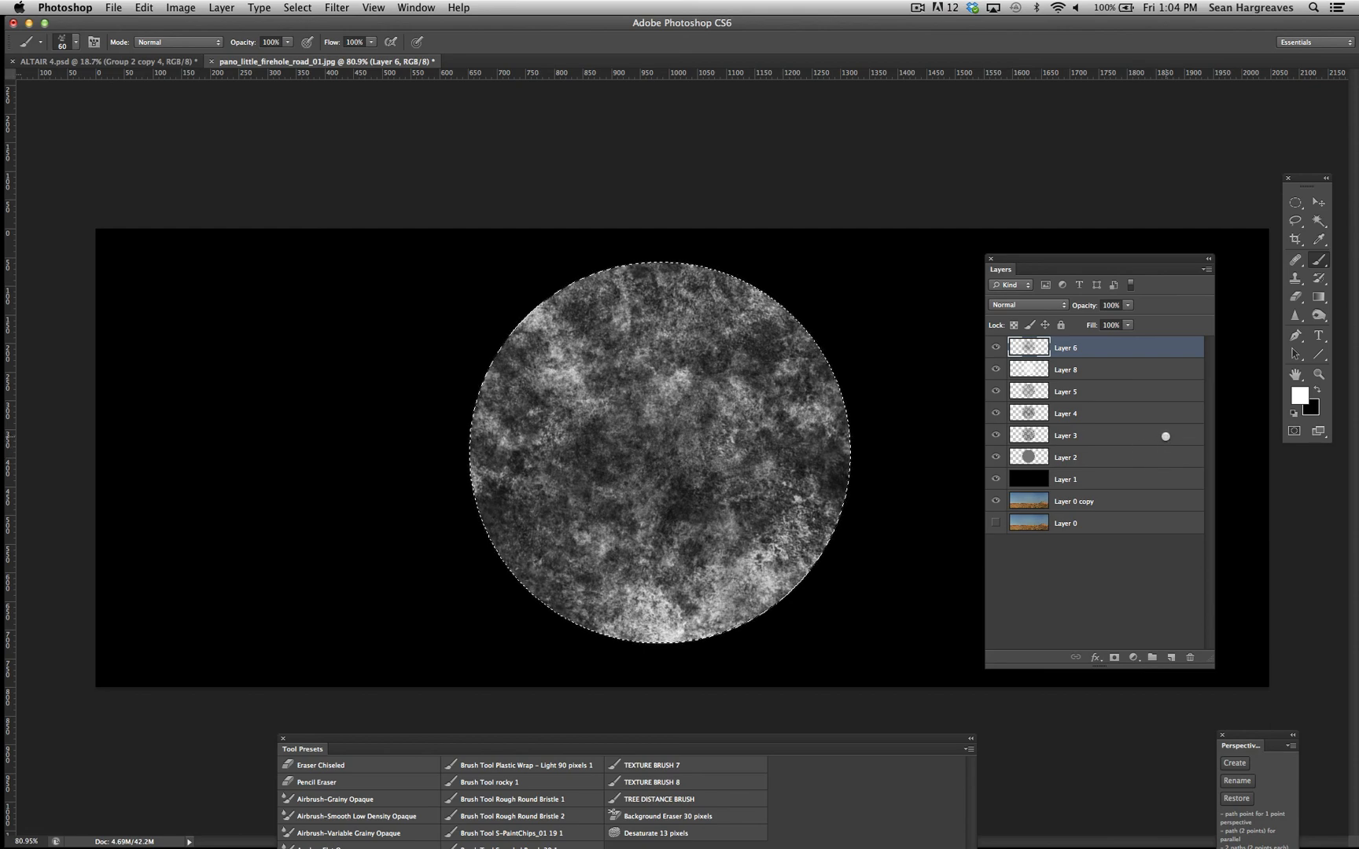
pyautogui.keyDown('shift'); pyautogui.click(1166, 436); pyautogui.keyUp('shift')
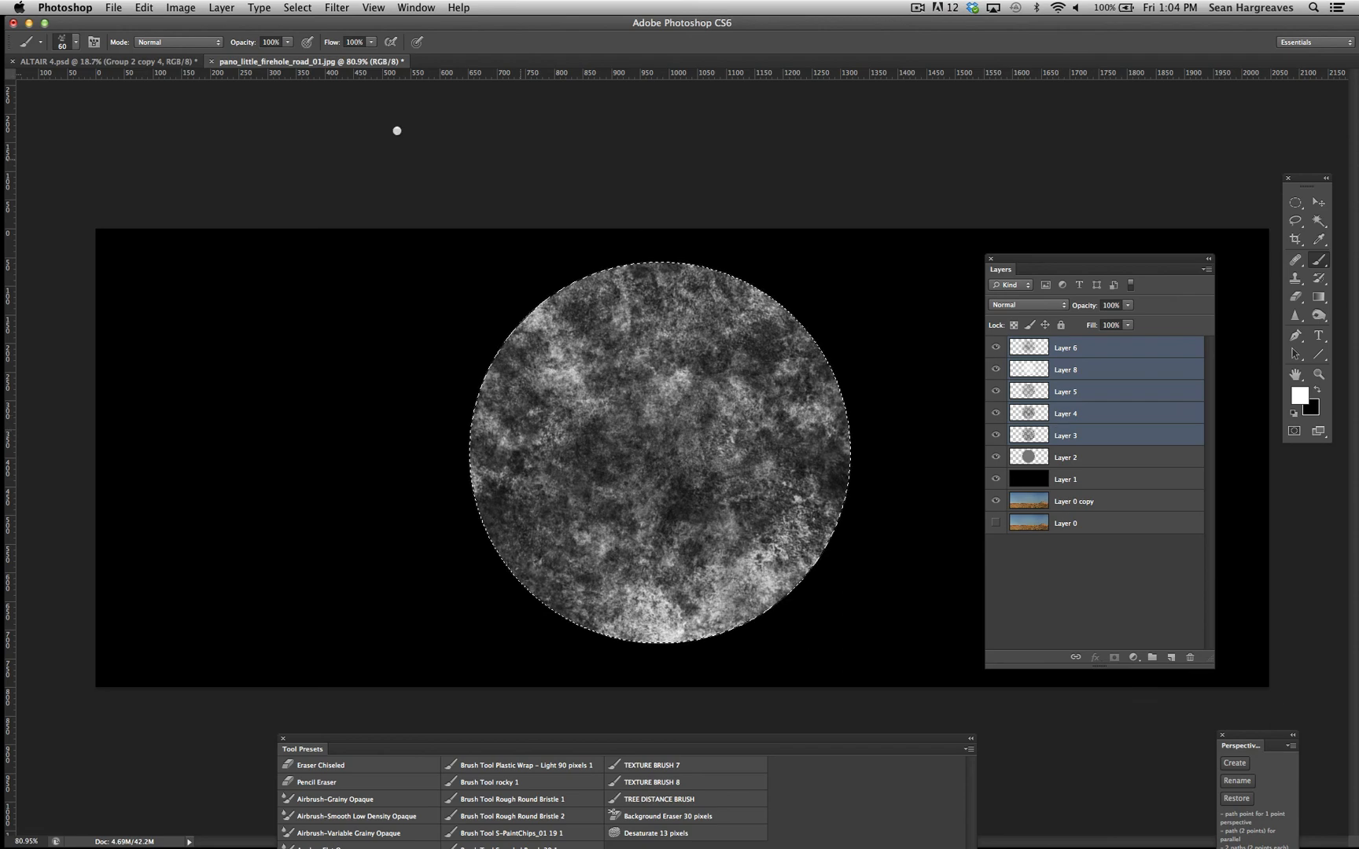
pyautogui.click(213, 7)
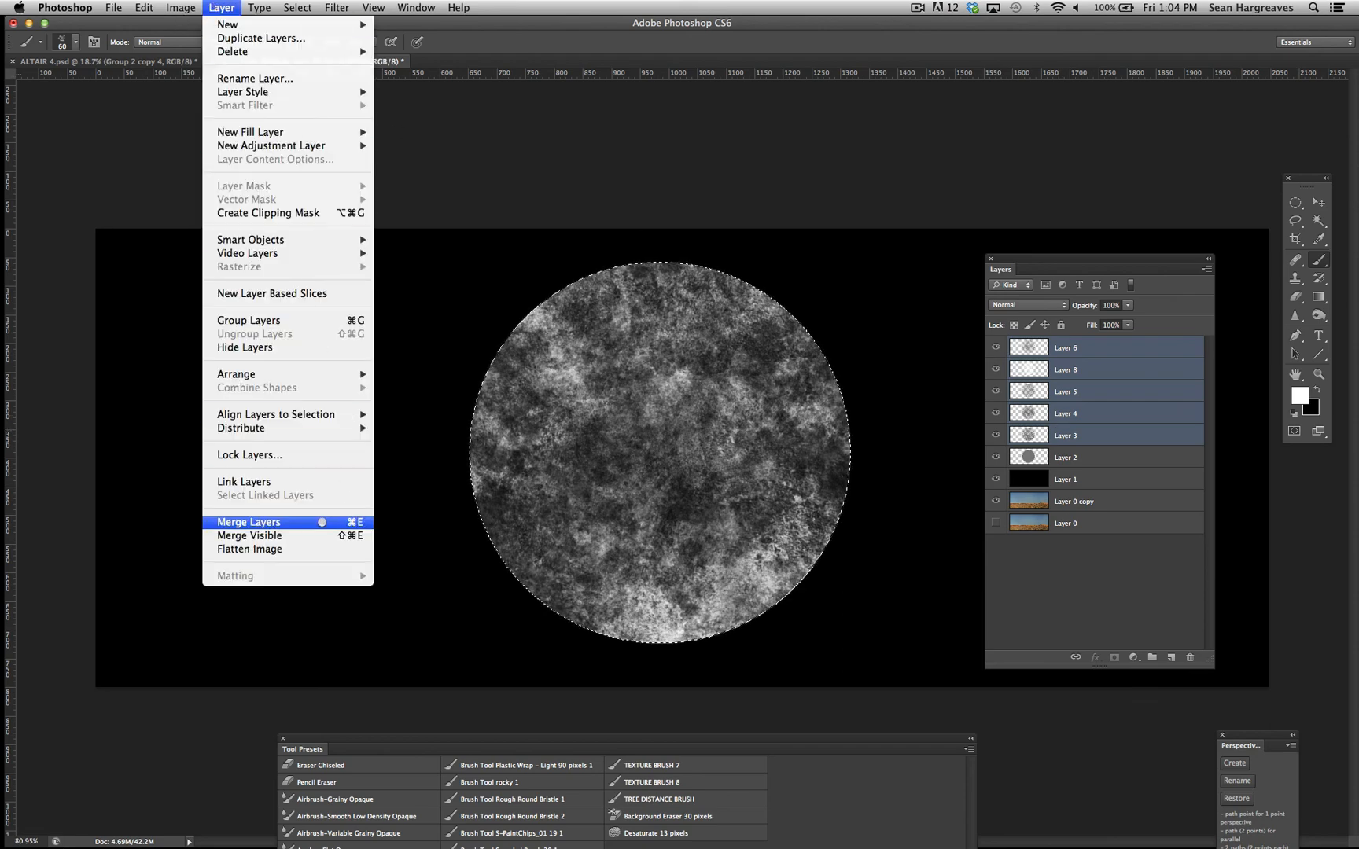
pyautogui.click(377, 523)
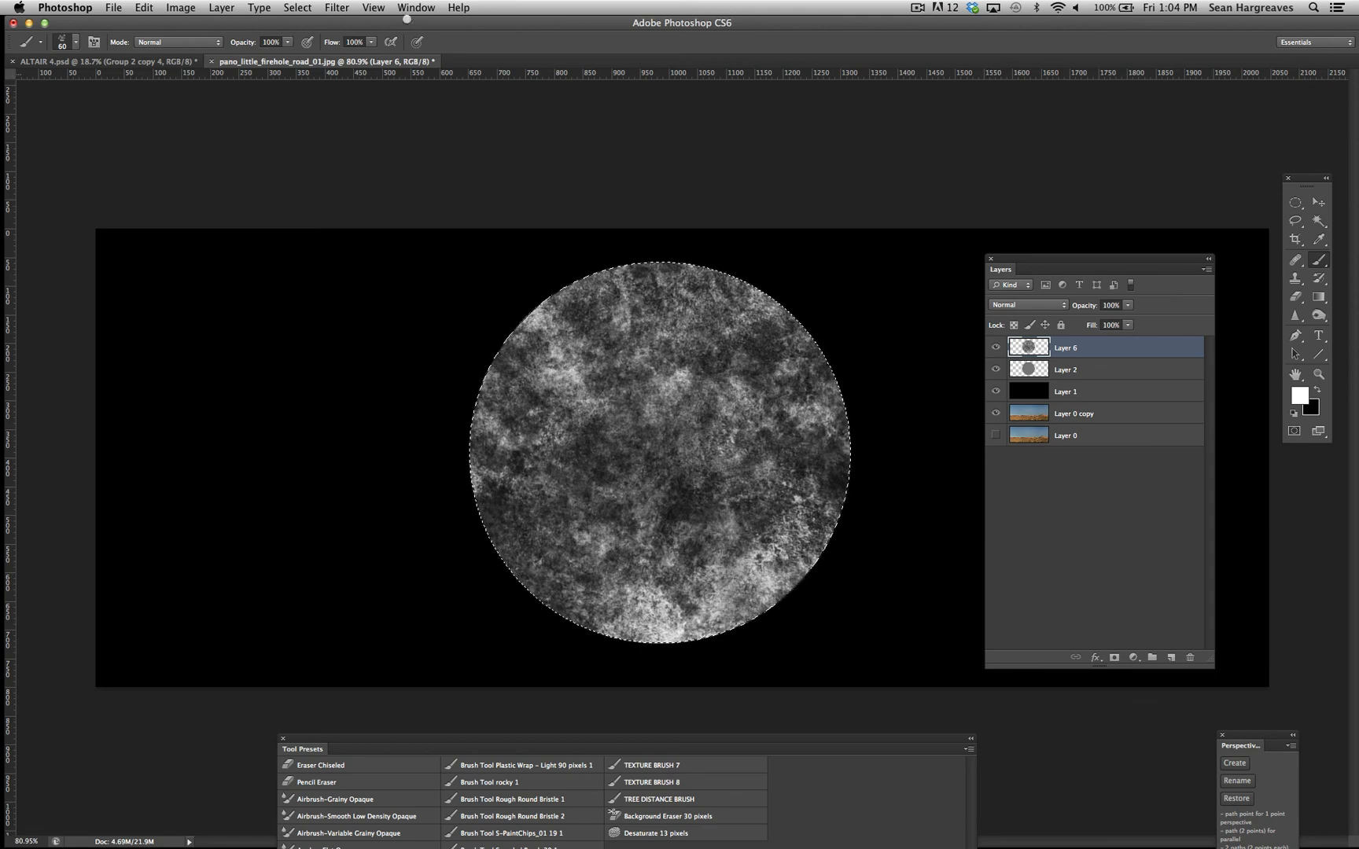
# Apply the Spherize filter at 100% in Normal mode to the merged planet texture, comparing it with 0% in the preview.
pyautogui.click(337, 7)
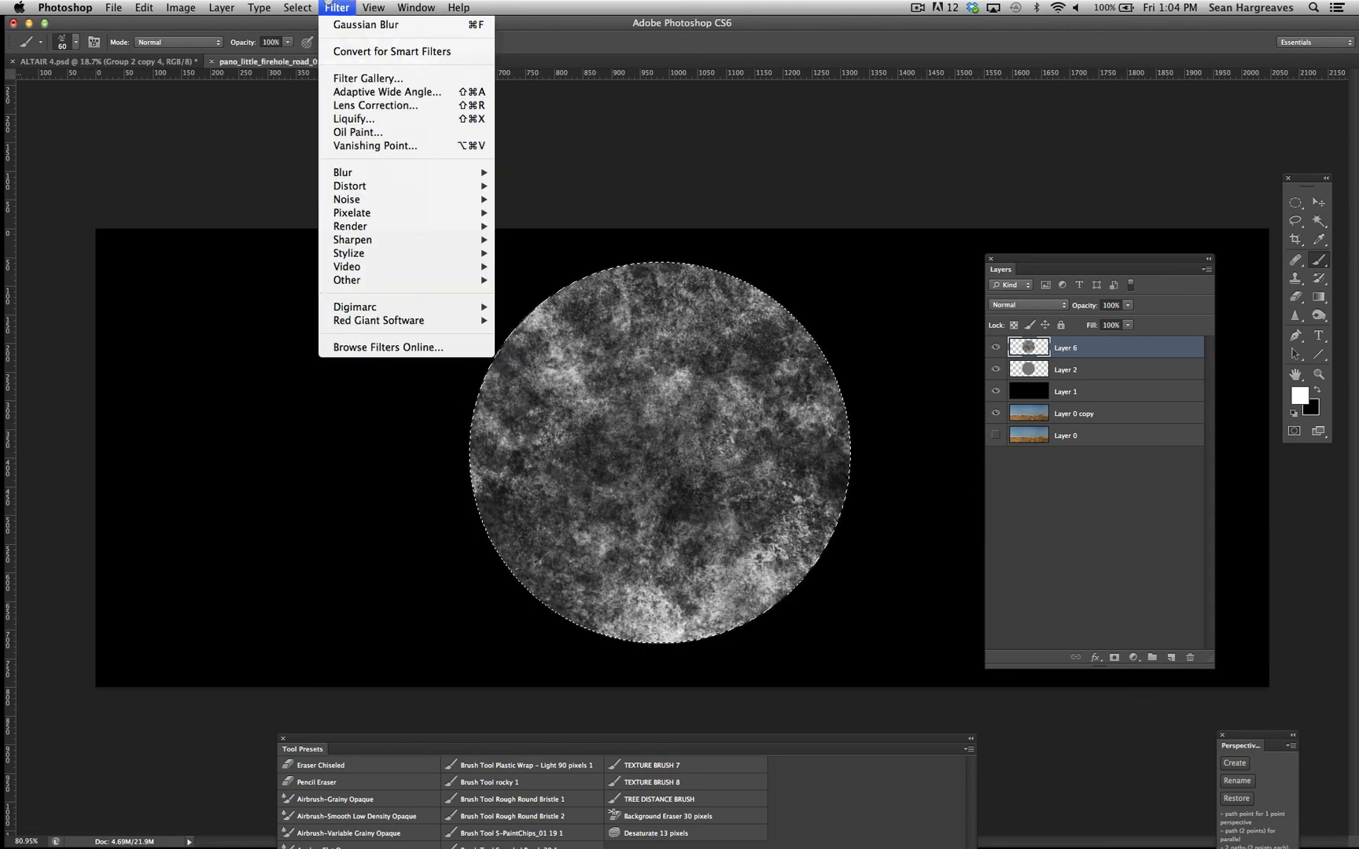
pyautogui.click(336, 7)
pyautogui.click(336, 6)
pyautogui.moveTo(356, 185)
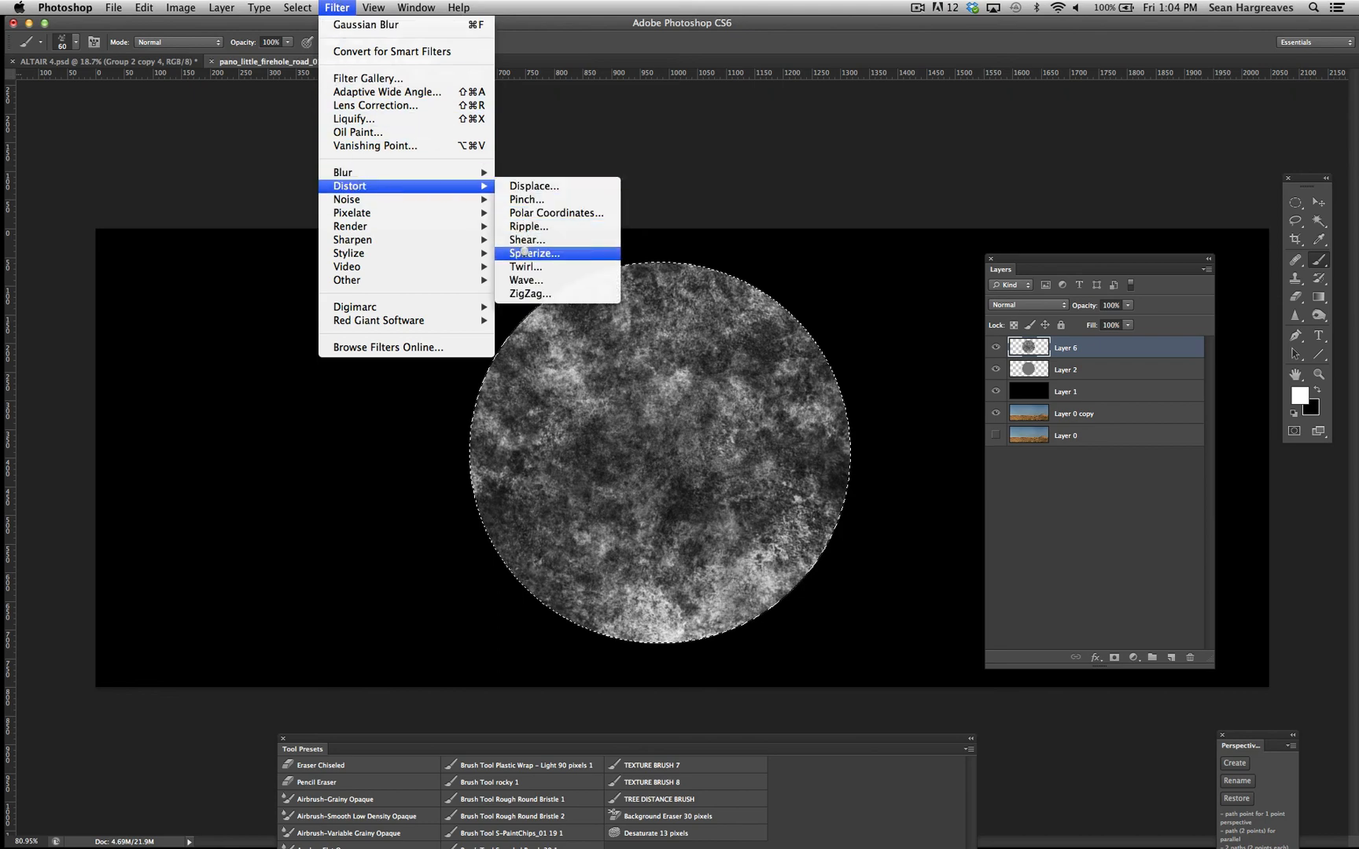
pyautogui.click(534, 253)
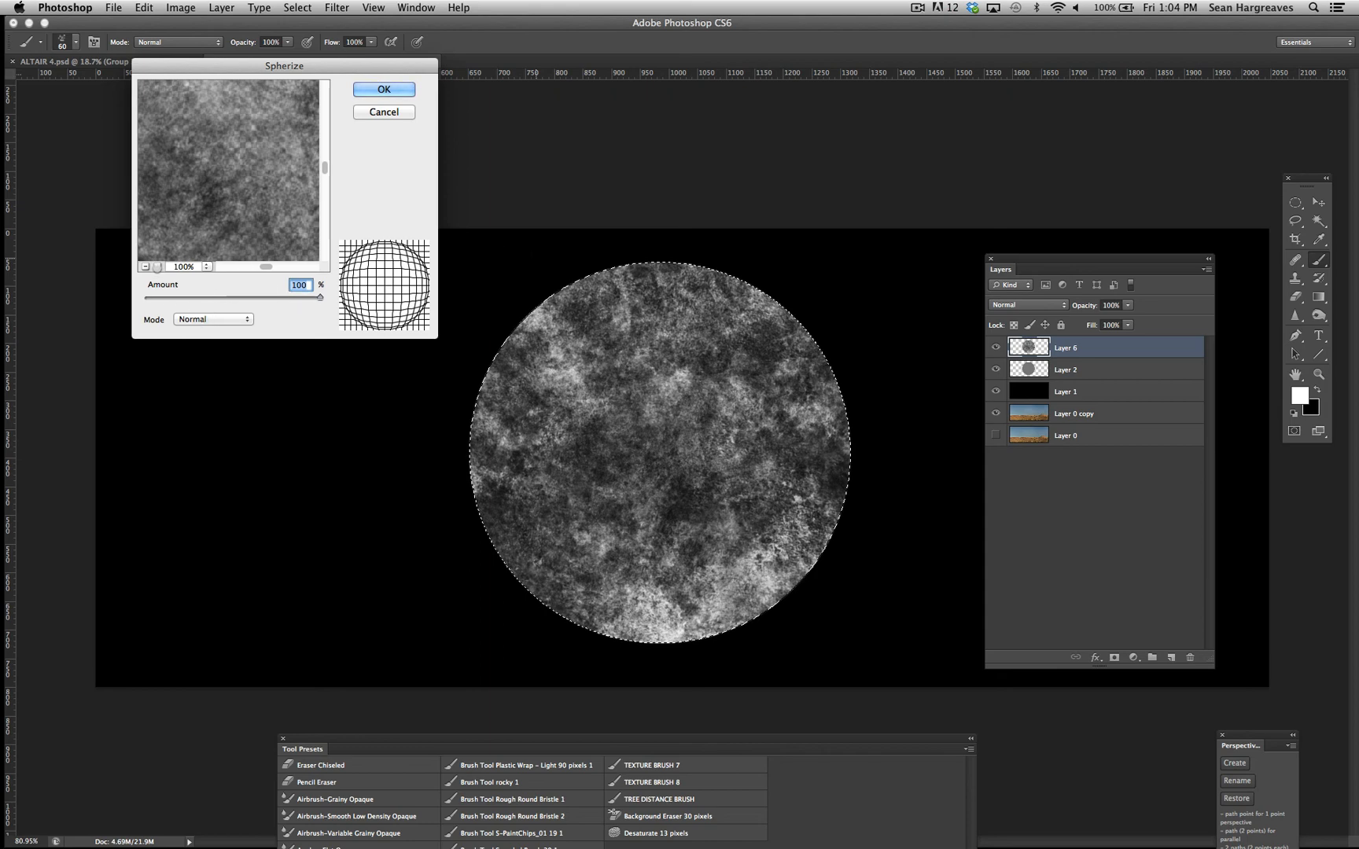
pyautogui.click(207, 267)
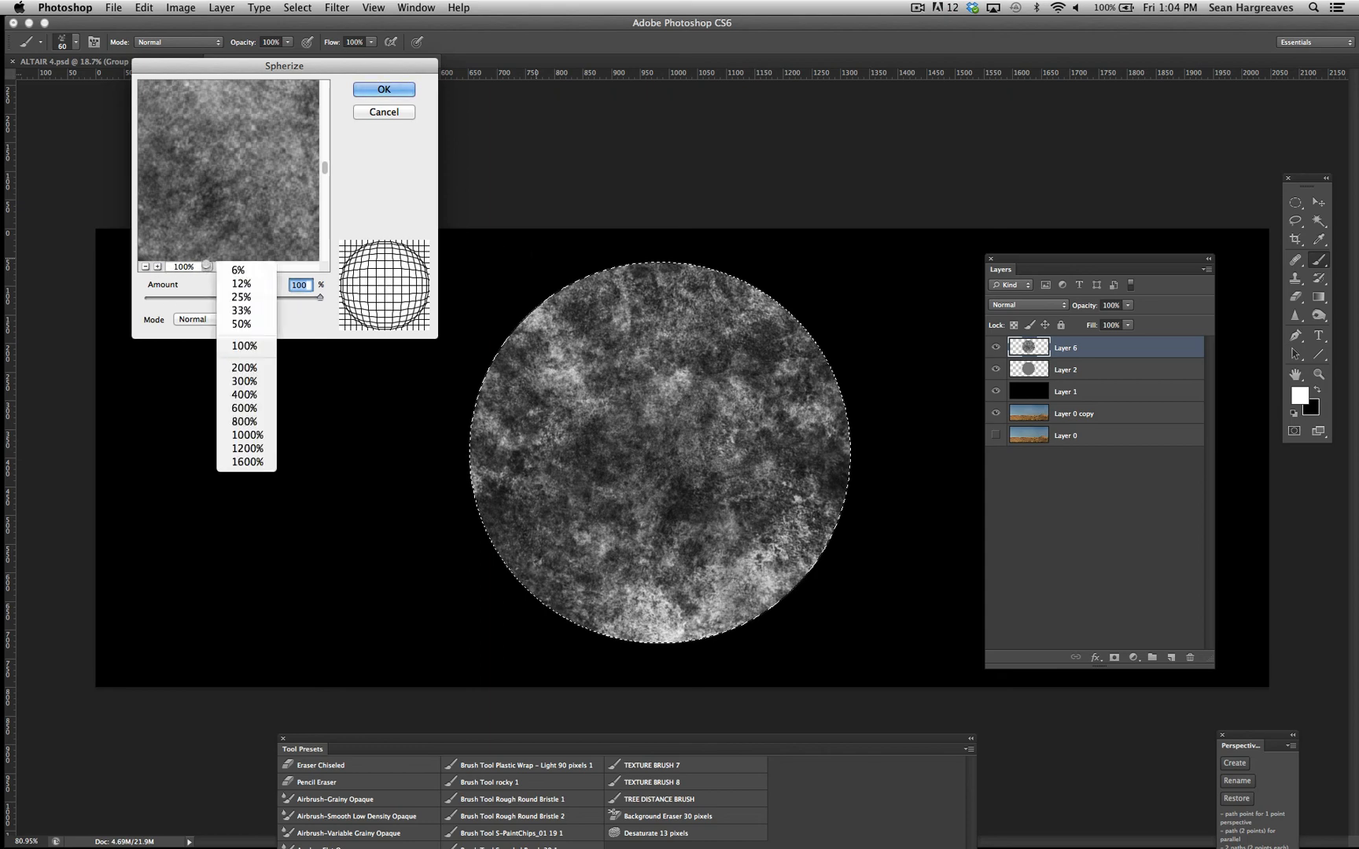
pyautogui.click(240, 324)
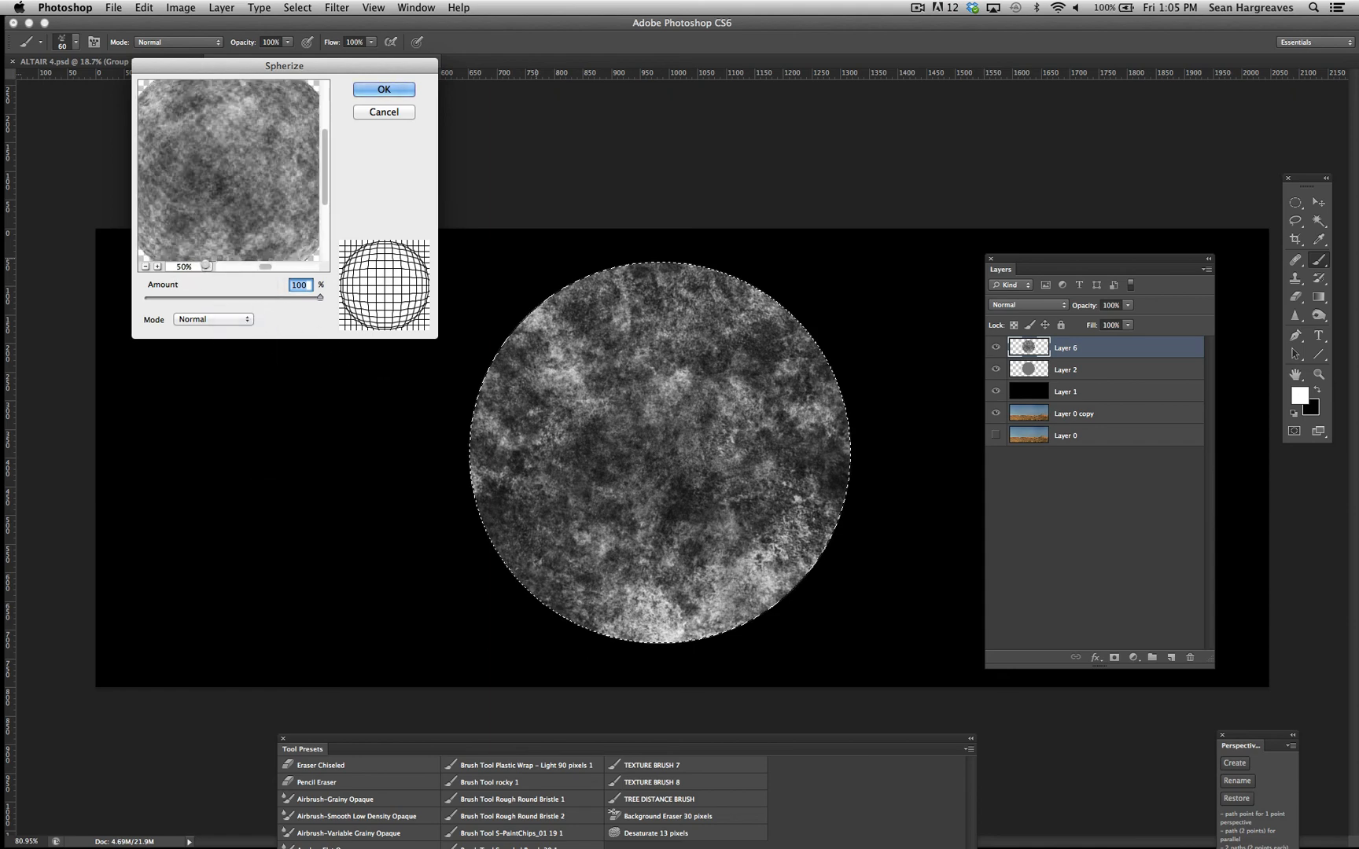
pyautogui.click(206, 266)
pyautogui.click(256, 318)
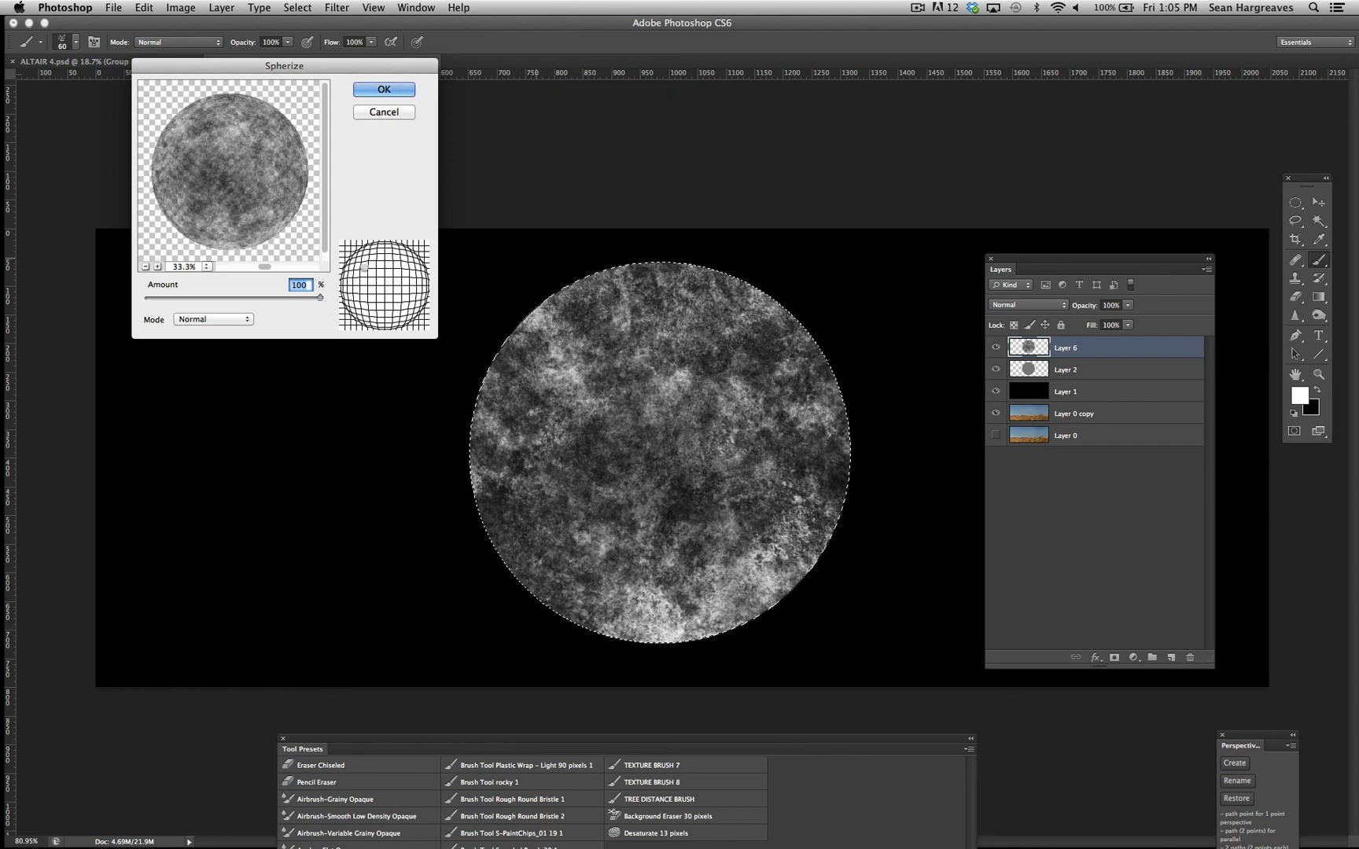
pyautogui.moveTo(320, 298); pyautogui.dragTo(230, 295)
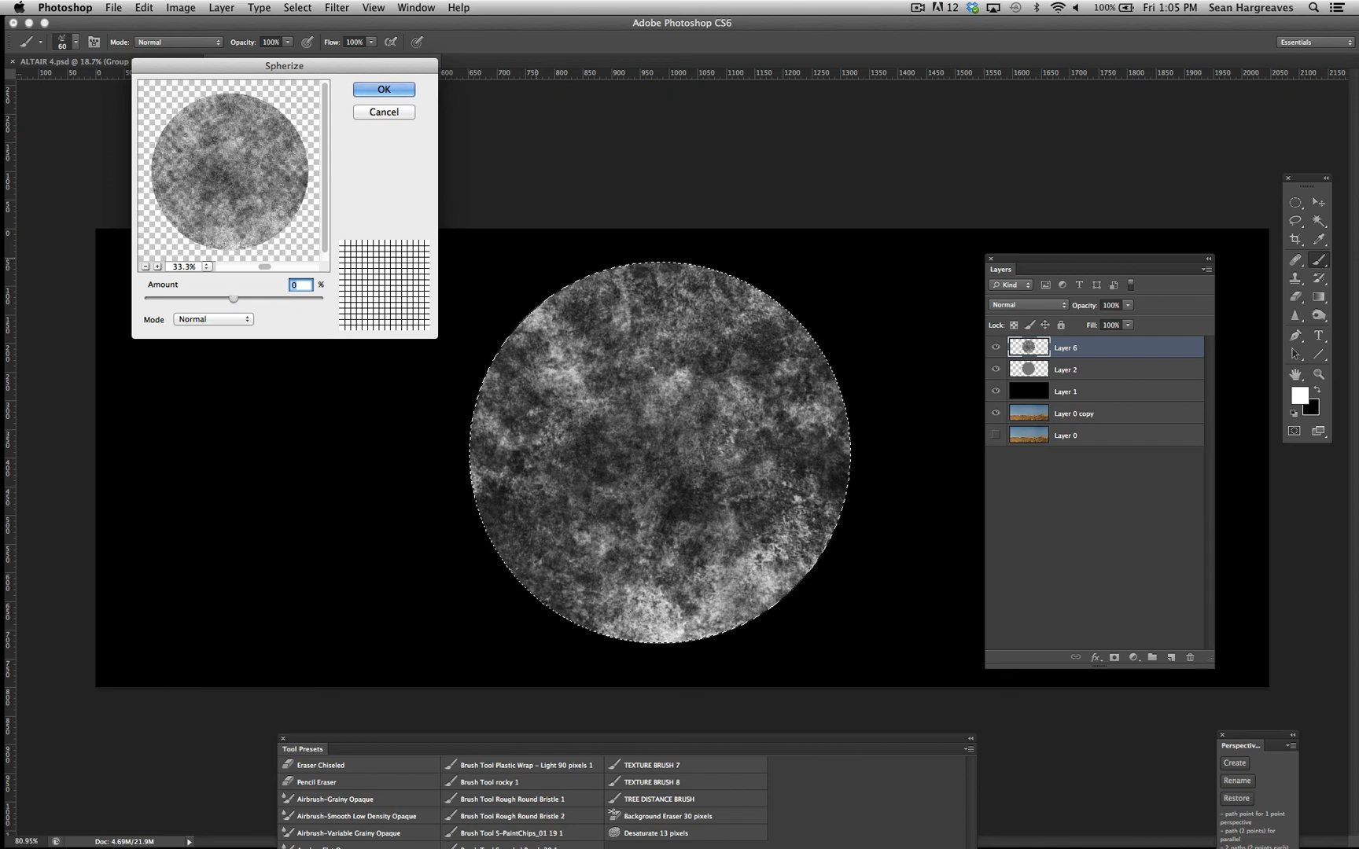
pyautogui.moveTo(231, 297); pyautogui.dragTo(323, 309)
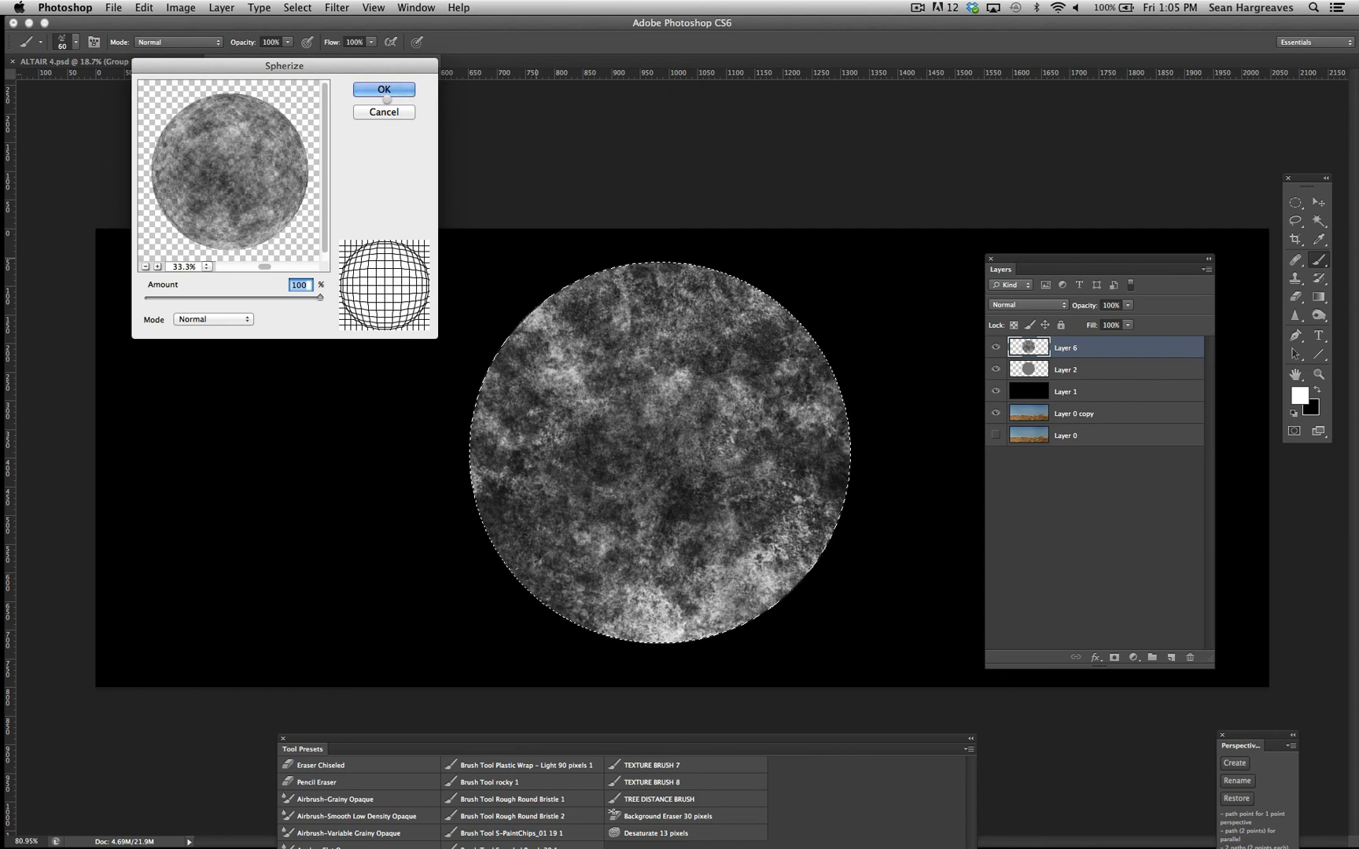
pyautogui.click(385, 93)
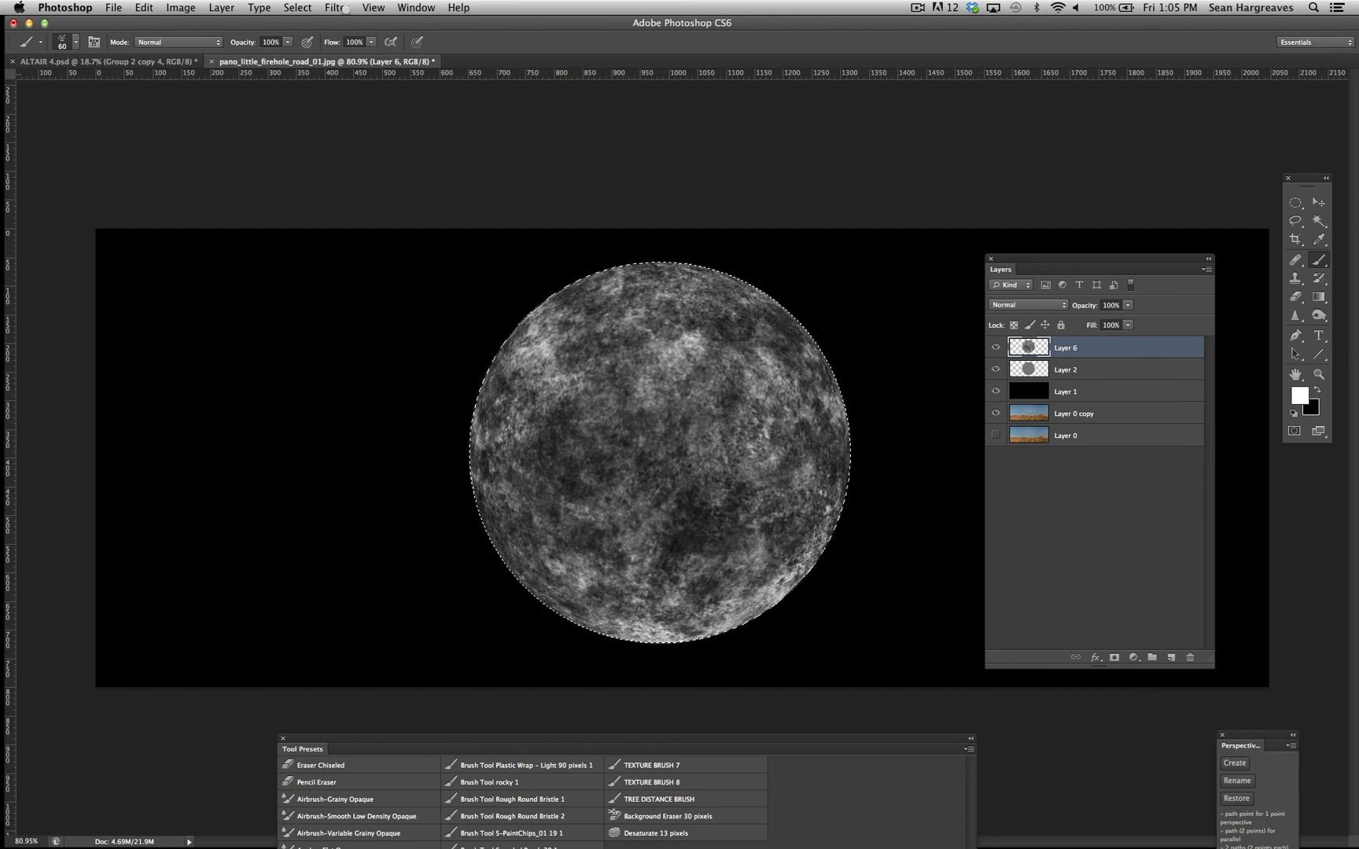
# Apply the Spherize filter once more to the planet texture and merge Layer 6 down into Layer 2.
pyautogui.click(337, 8)
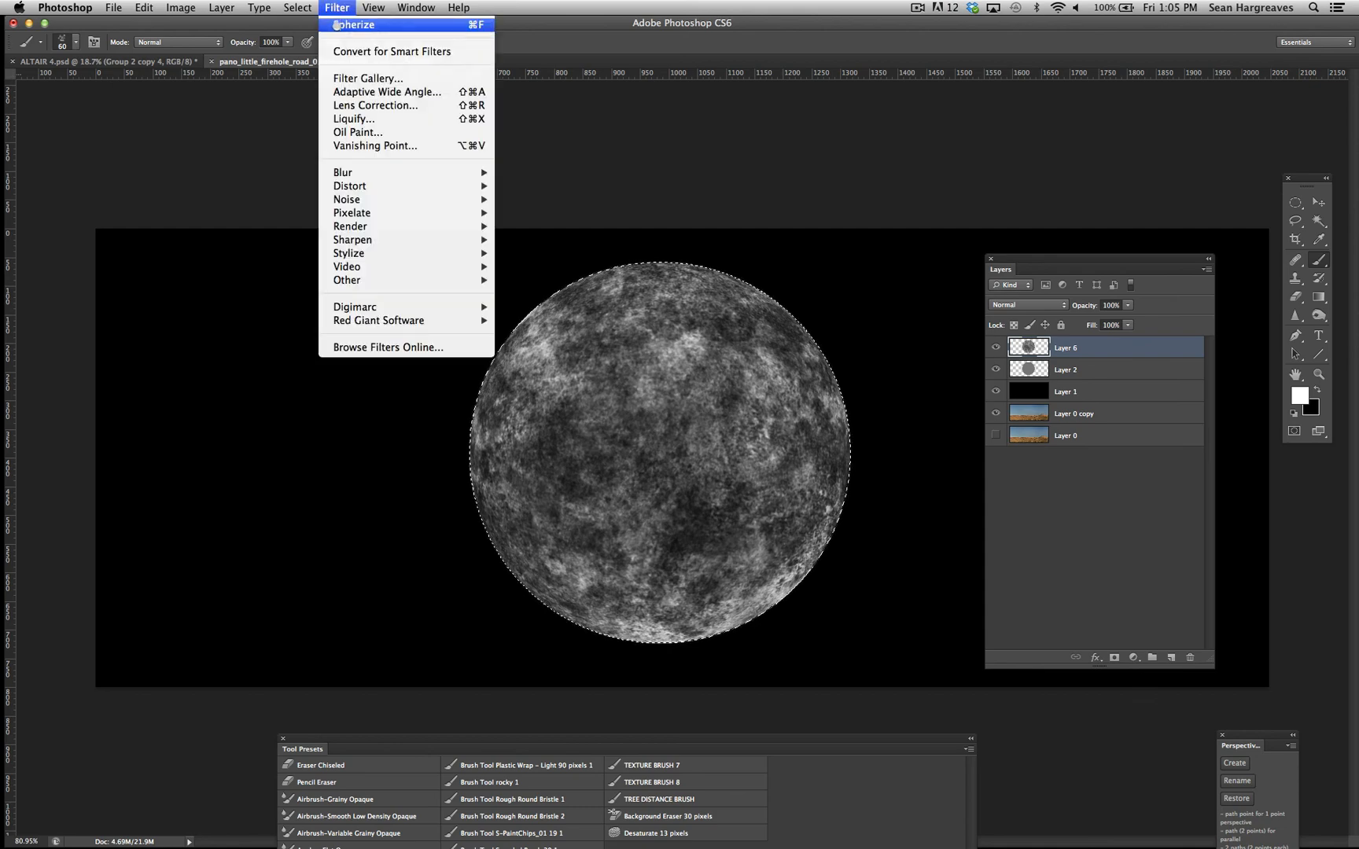
pyautogui.click(336, 24)
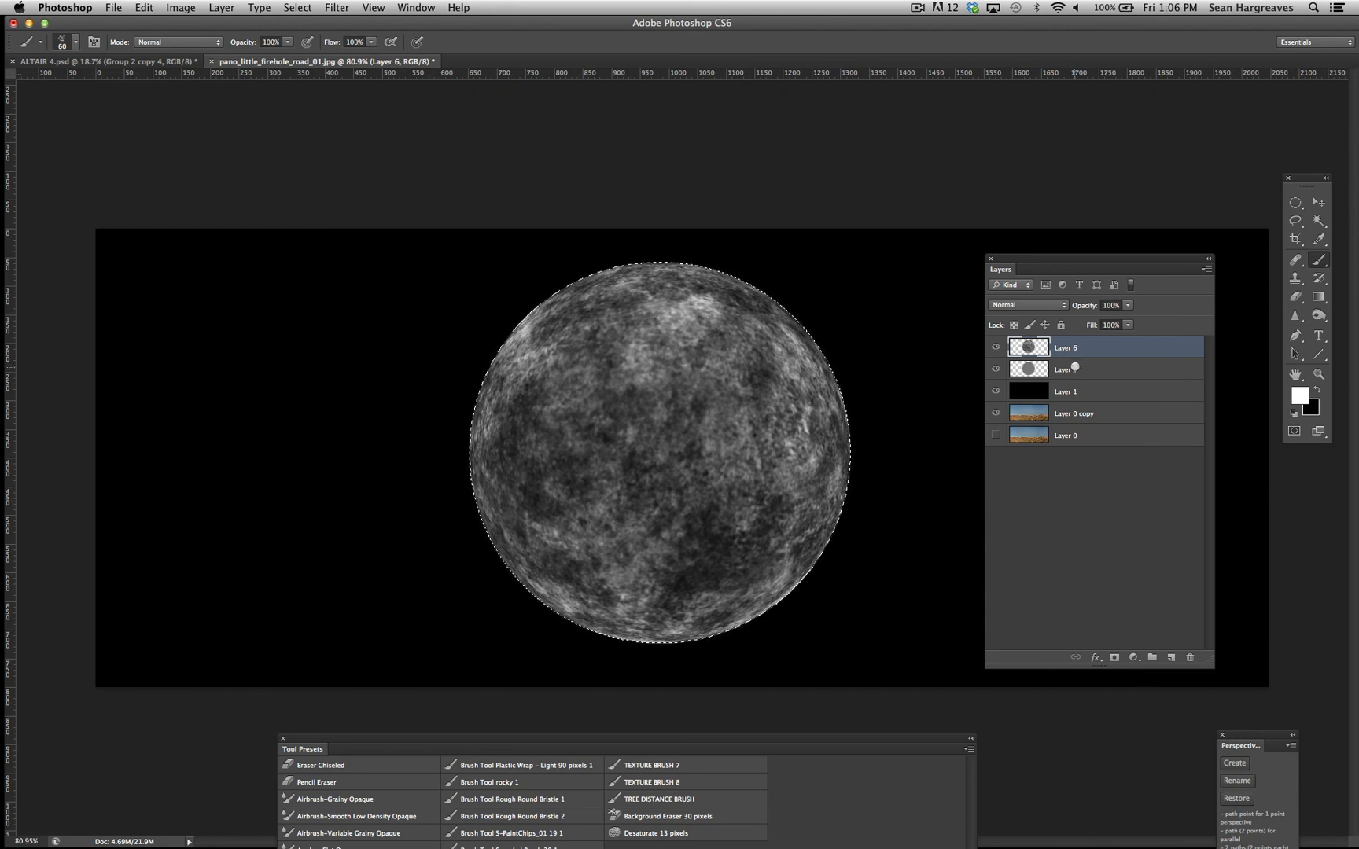
pyautogui.click(220, 8)
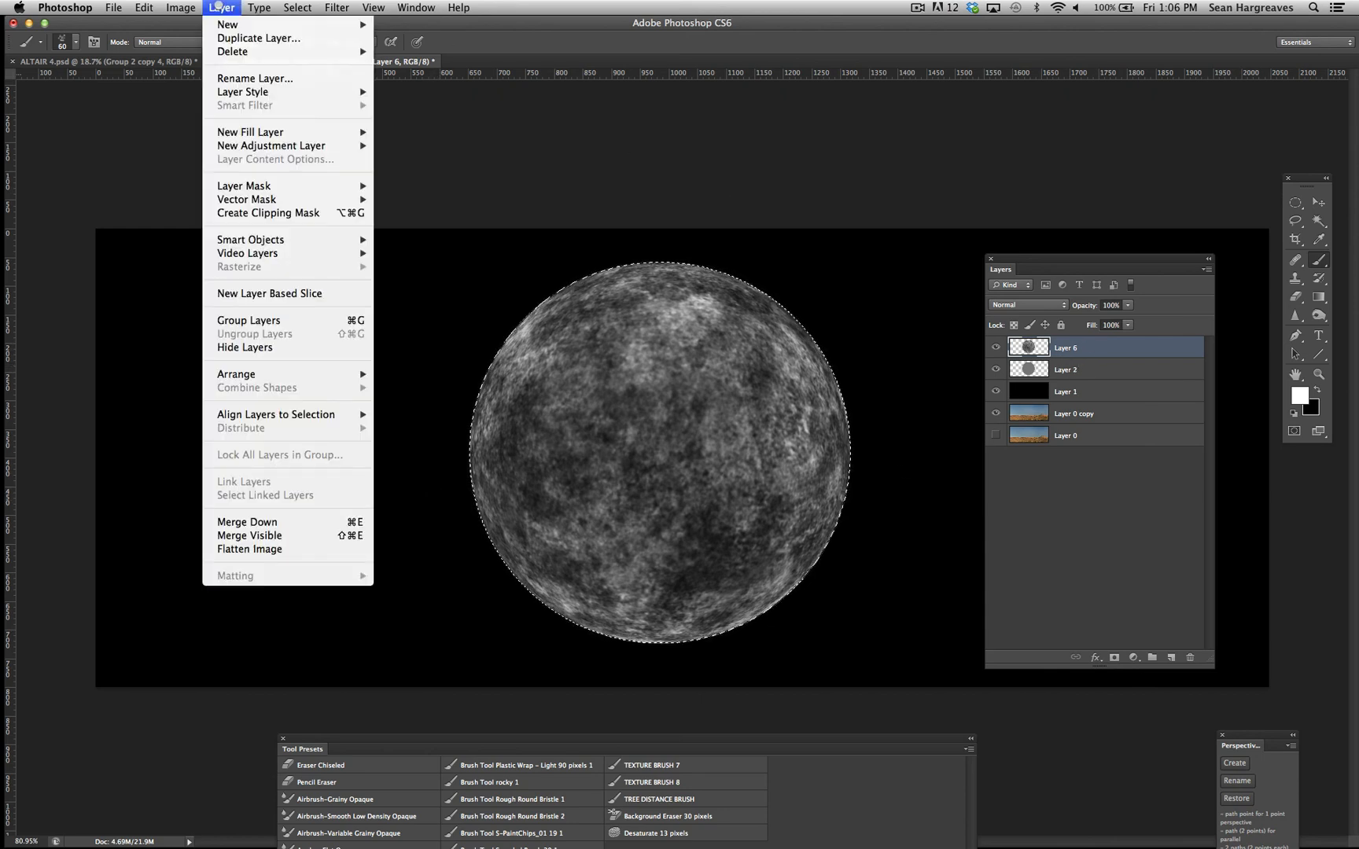
pyautogui.click(236, 516)
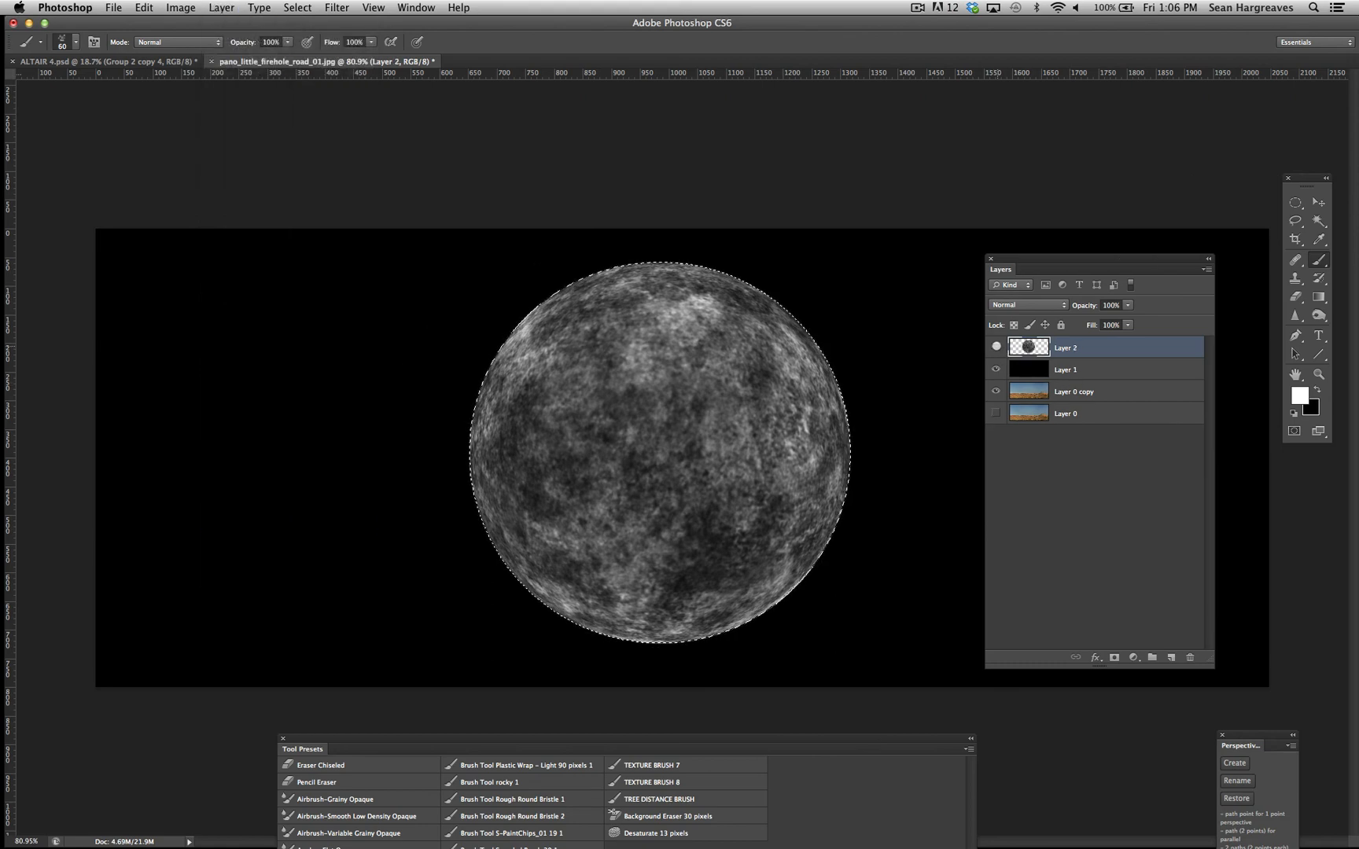
# Toggle the visibility of Layer 2 to check the planet against the black background, and clear the circular selection.
pyautogui.click(995, 347)
pyautogui.click(995, 347)
pyautogui.click(995, 347)
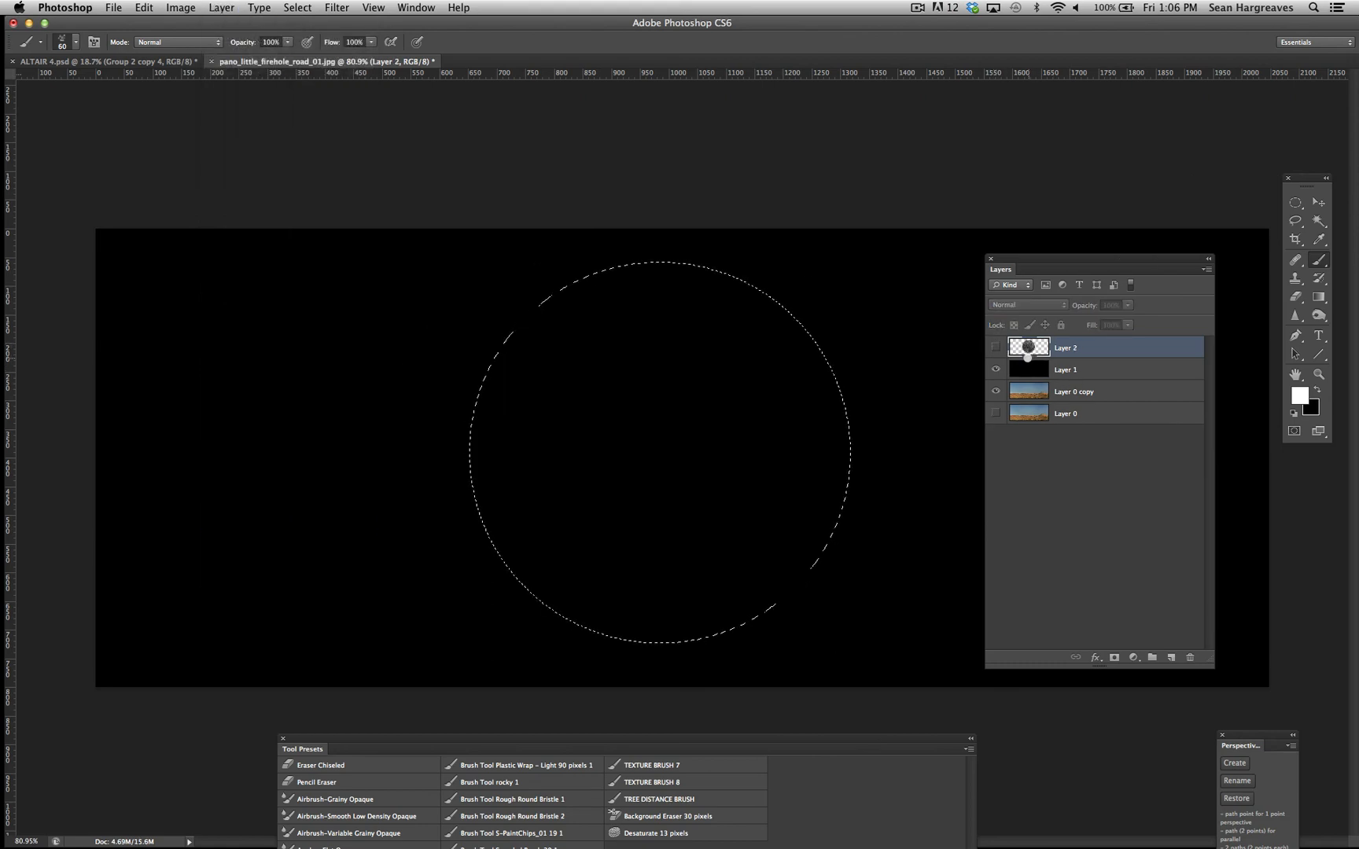
pyautogui.click(996, 346)
pyautogui.click(298, 8)
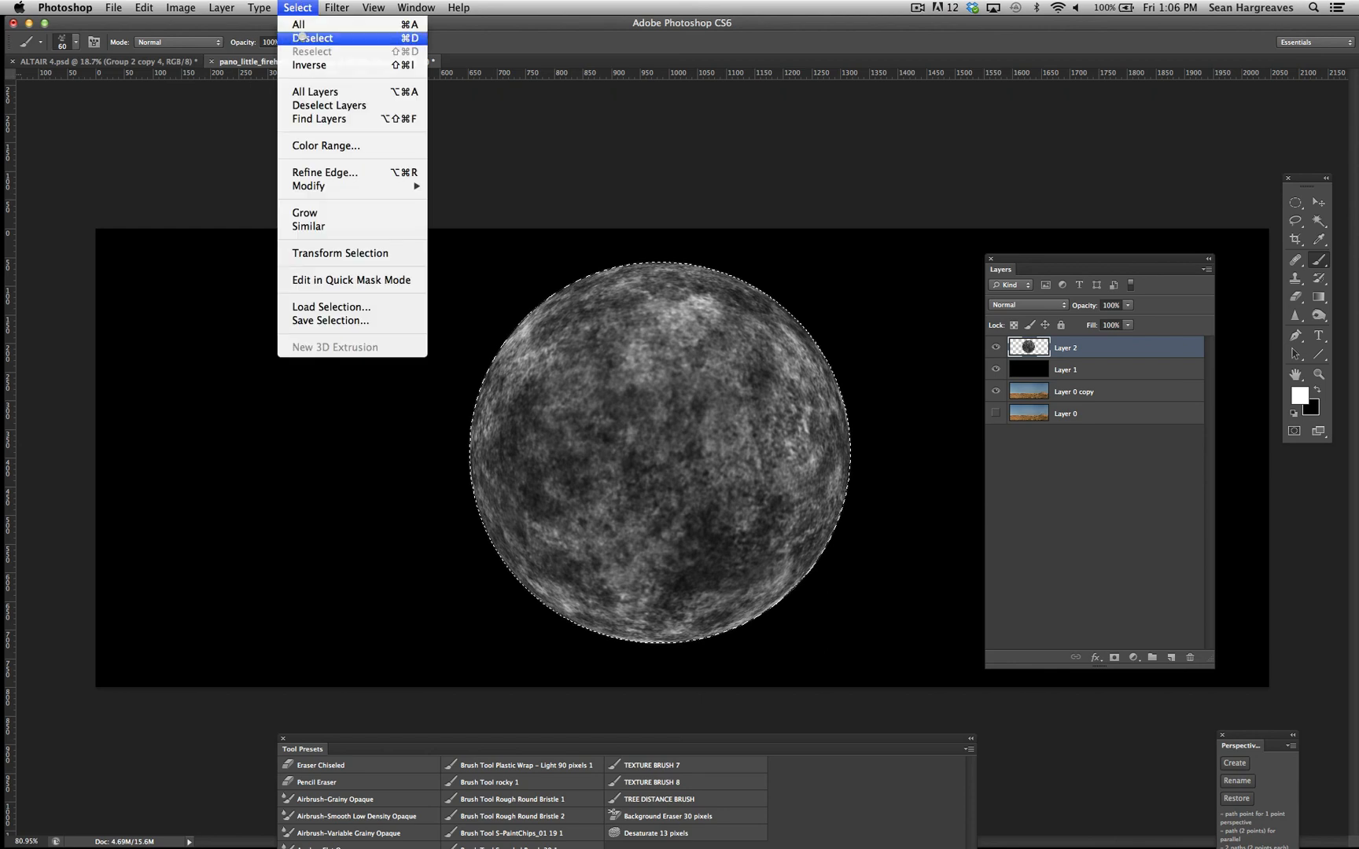
pyautogui.click(307, 38)
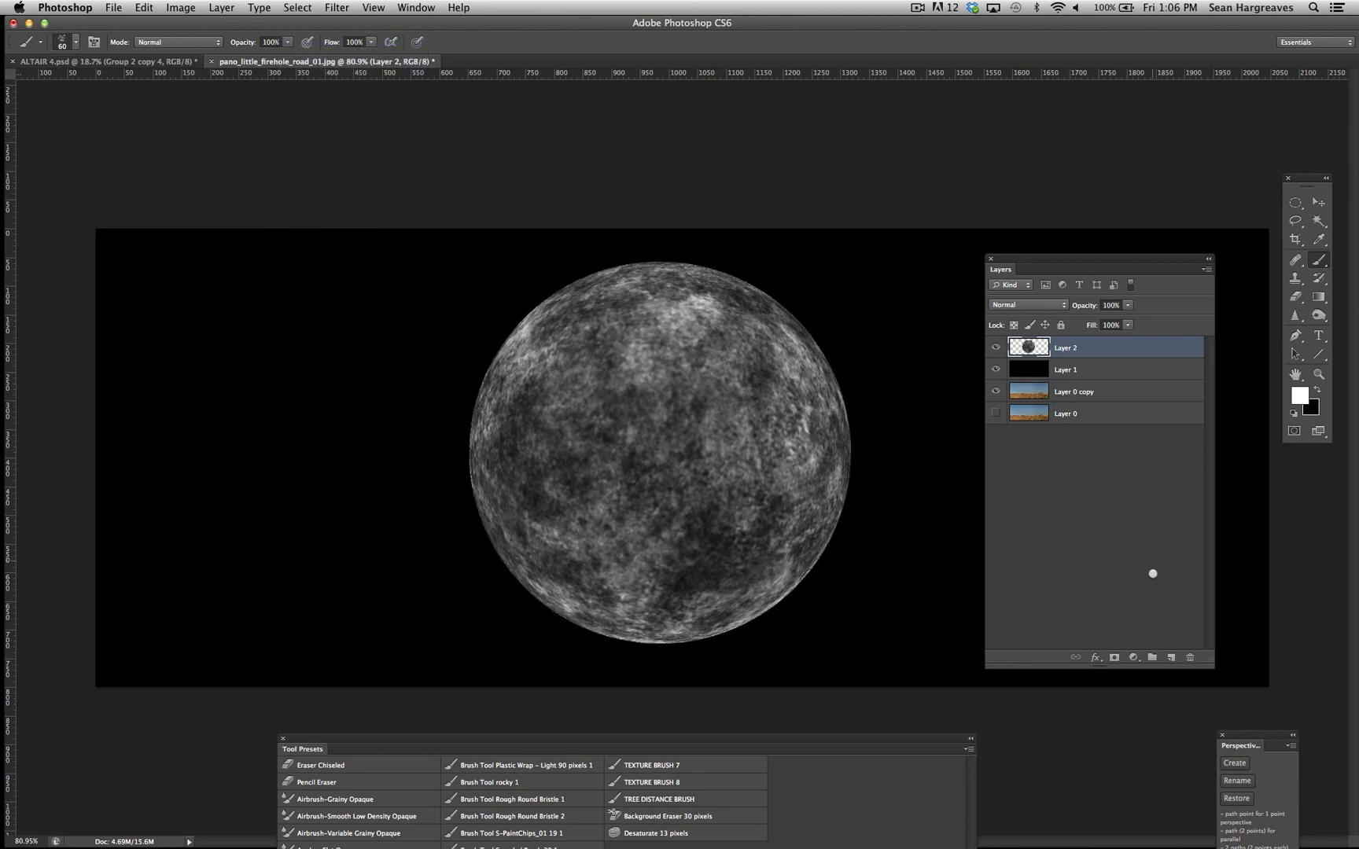
# Duplicate Layer 2 with the planet texture under the default copy name.
pyautogui.click(224, 8)
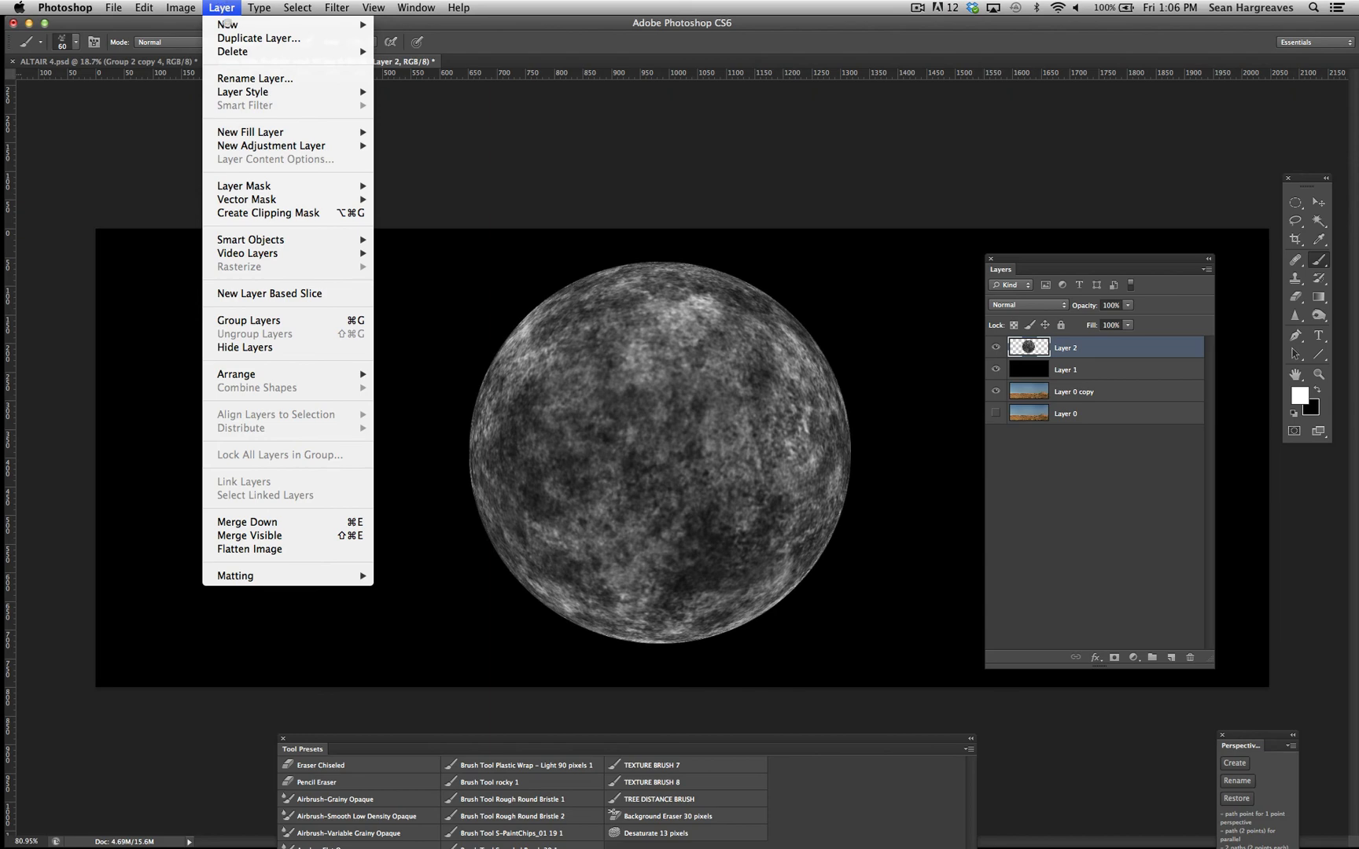
pyautogui.click(244, 38)
pyautogui.press('Return')
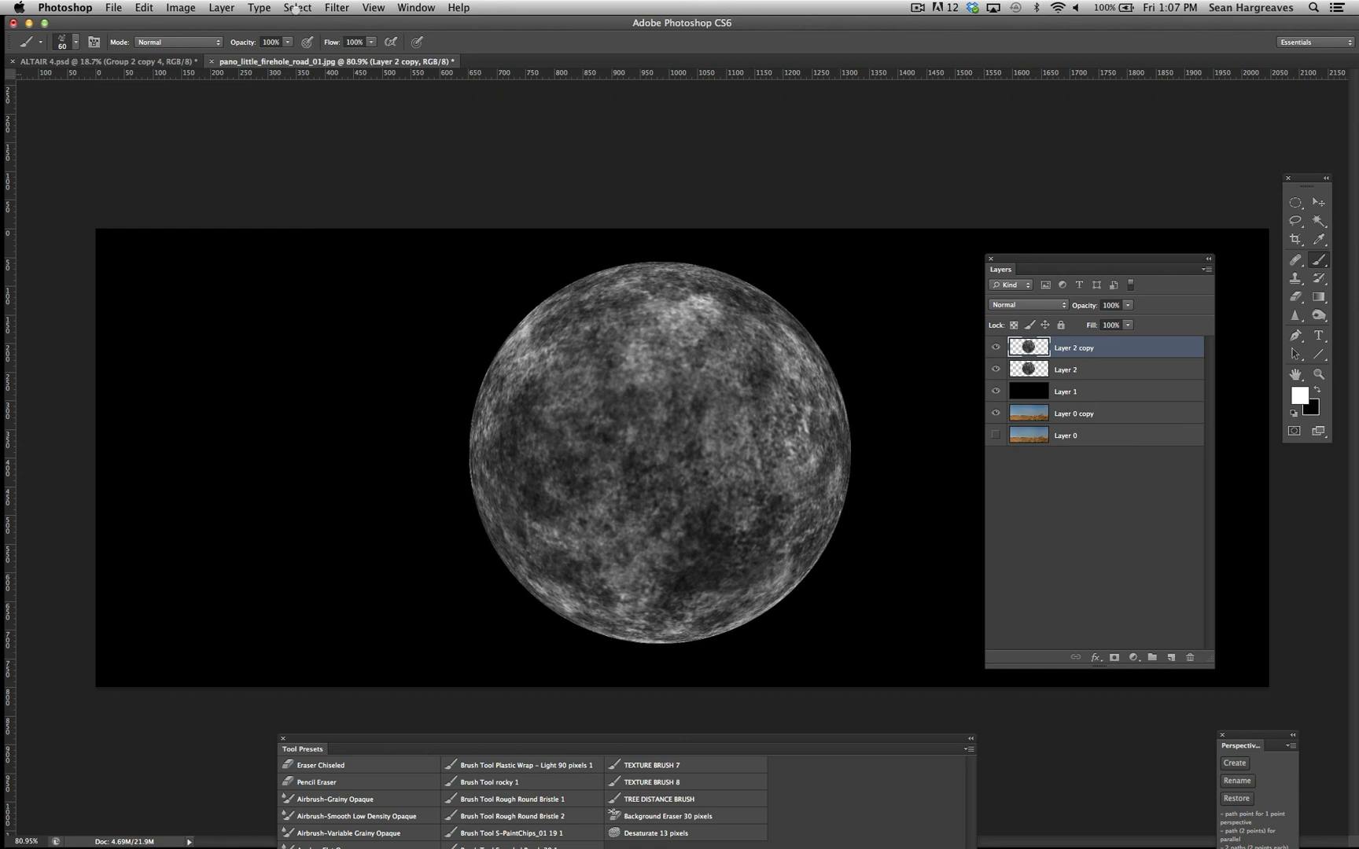
# Start an Unsharp Mask on Layer 2 copy, trying an Amount of 500% with Radius values up to 1000 pixels.
pyautogui.click(338, 8)
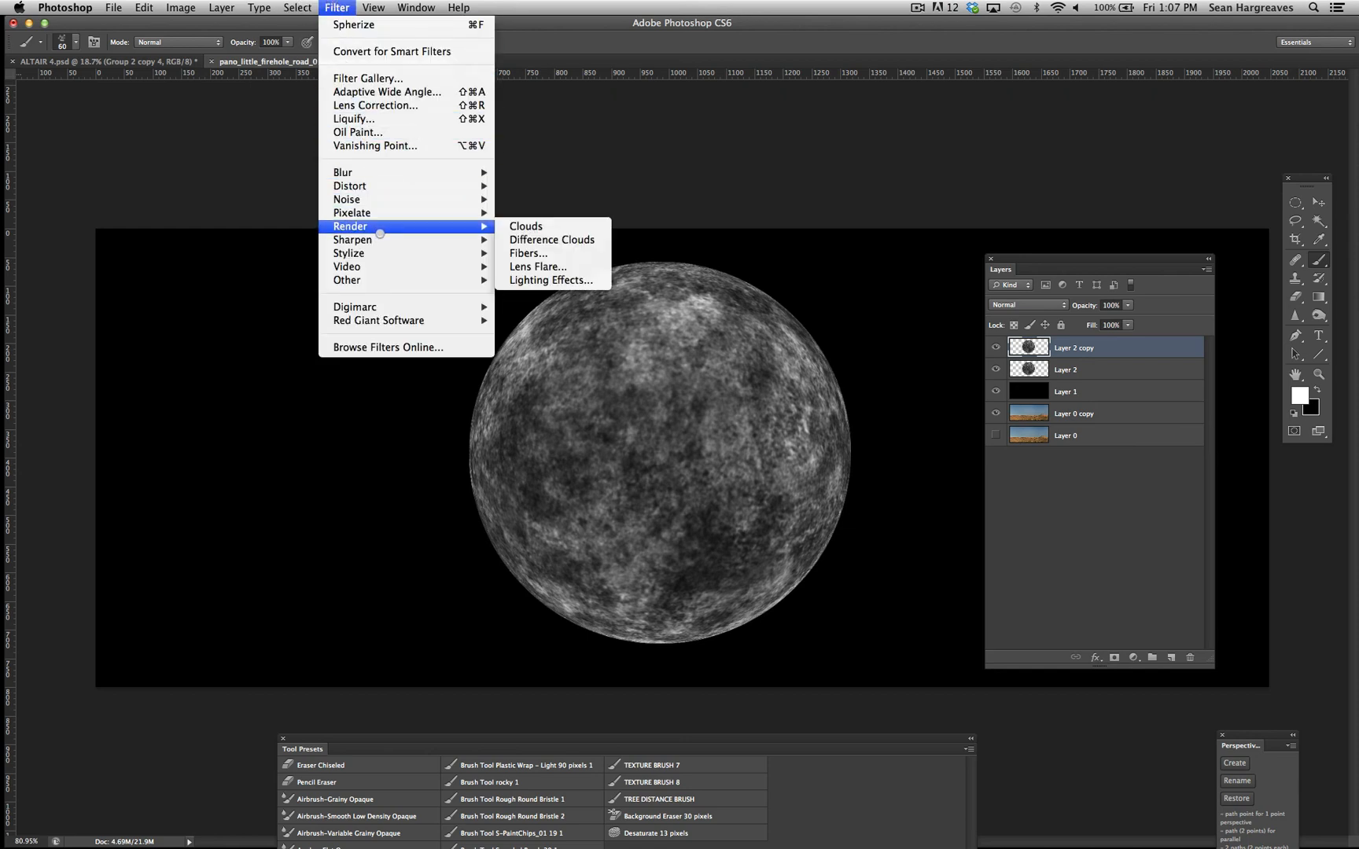
pyautogui.moveTo(440, 239)
pyautogui.click(540, 294)
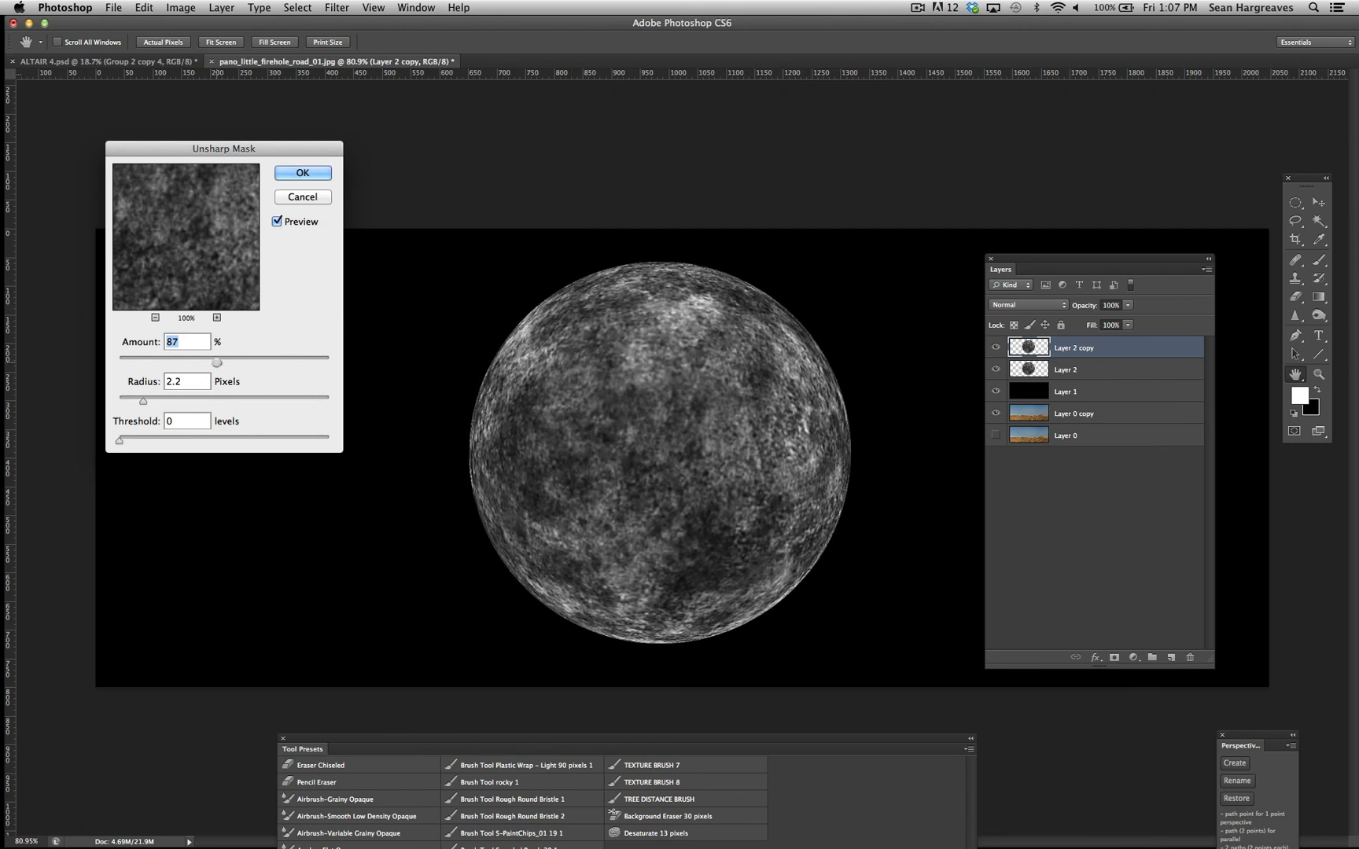
pyautogui.moveTo(218, 361); pyautogui.dragTo(117, 360)
pyautogui.moveTo(118, 362); pyautogui.dragTo(330, 365)
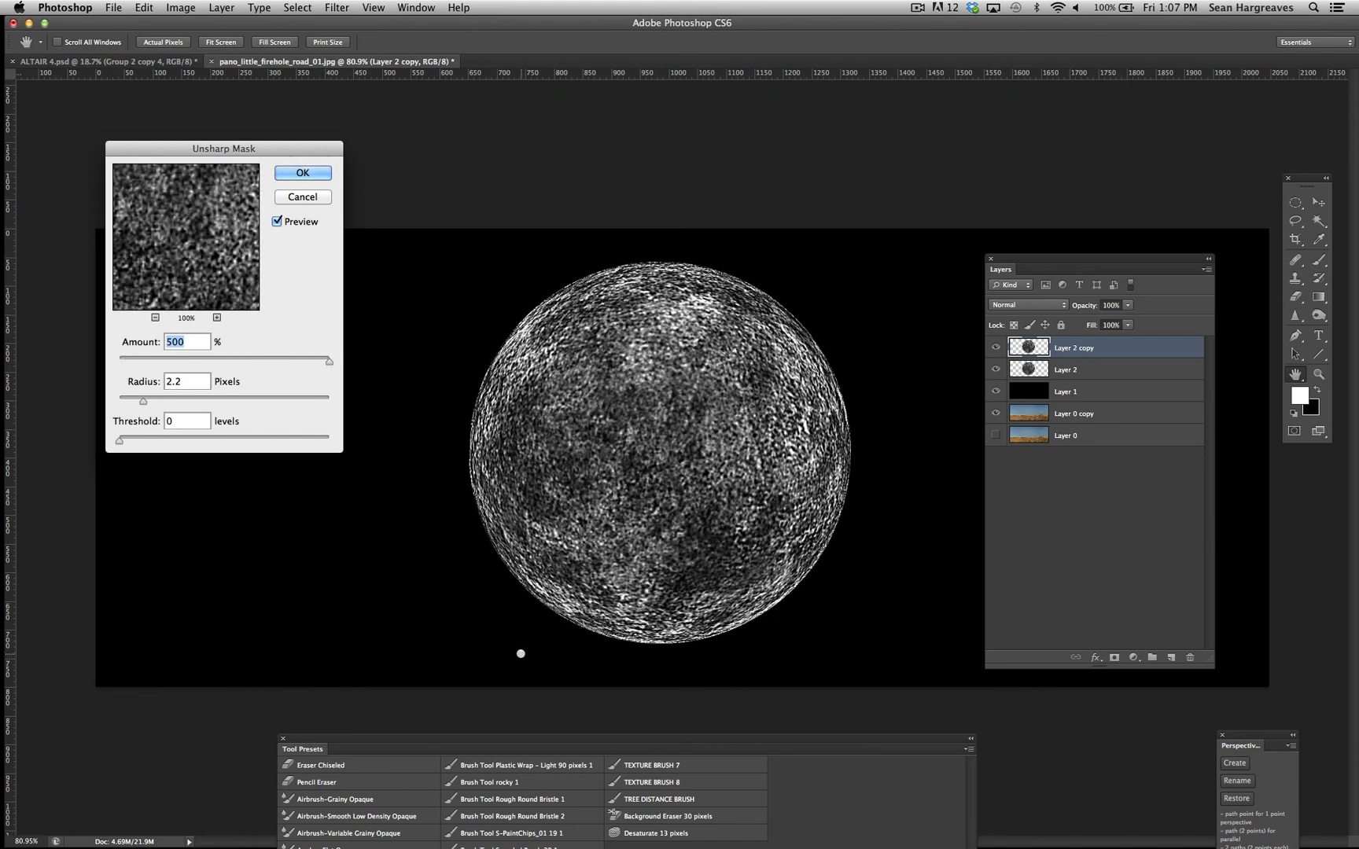
pyautogui.moveTo(142, 401); pyautogui.dragTo(330, 400)
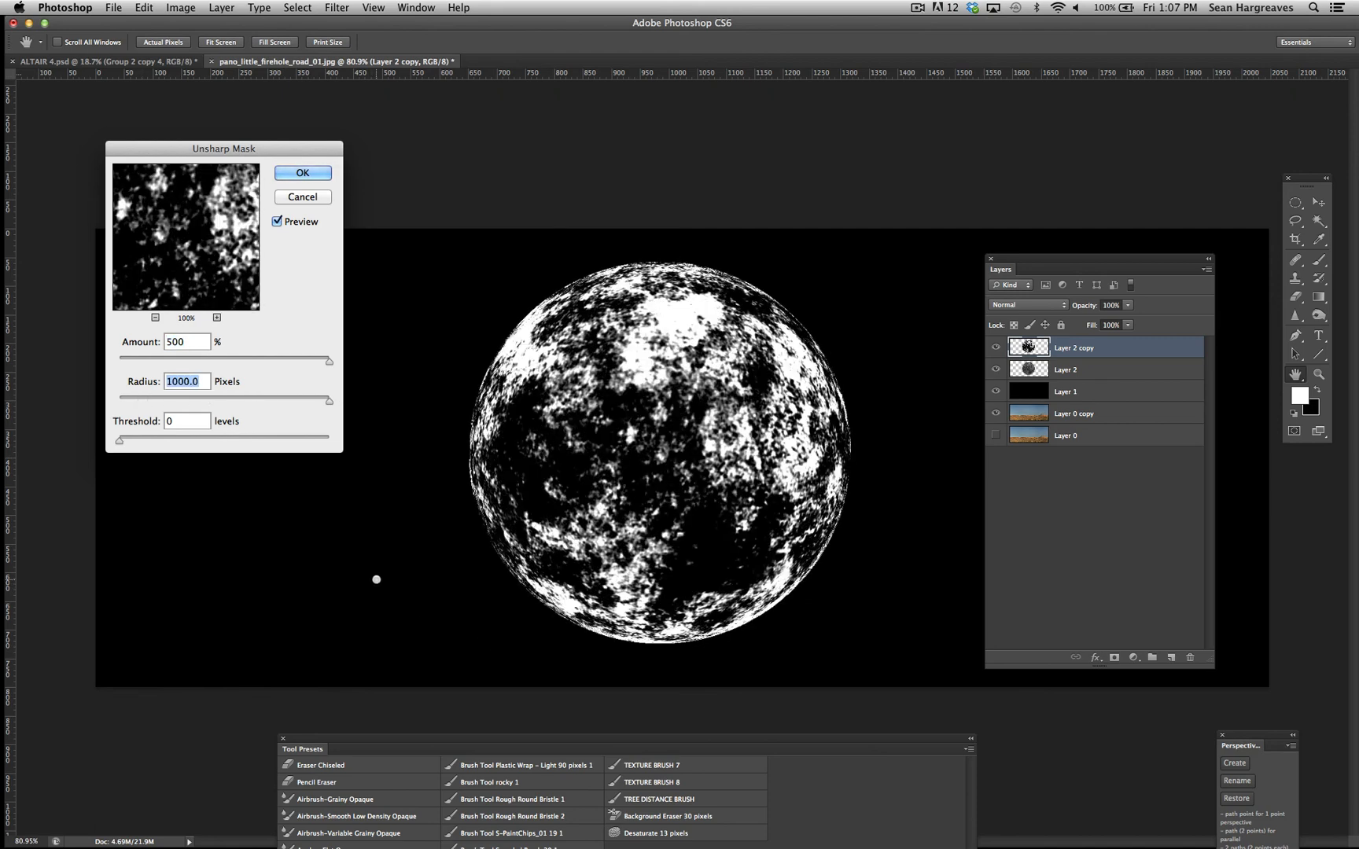
pyautogui.moveTo(328, 400); pyautogui.dragTo(152, 383)
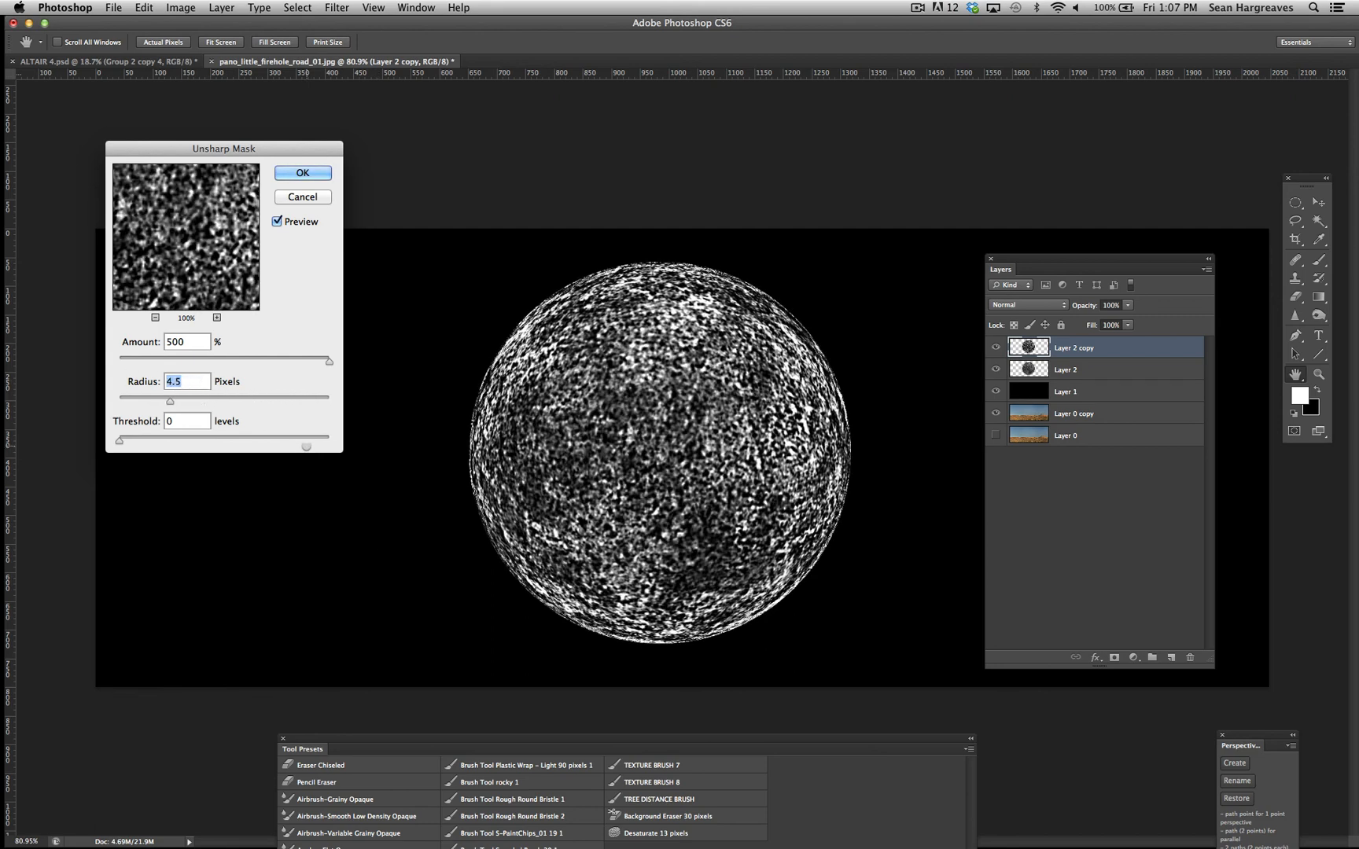
# Set the Unsharp Mask to a Radius of 2.5 pixels and an Amount of 200%, and compare it with the unfiltered planet.
pyautogui.write('2.55')
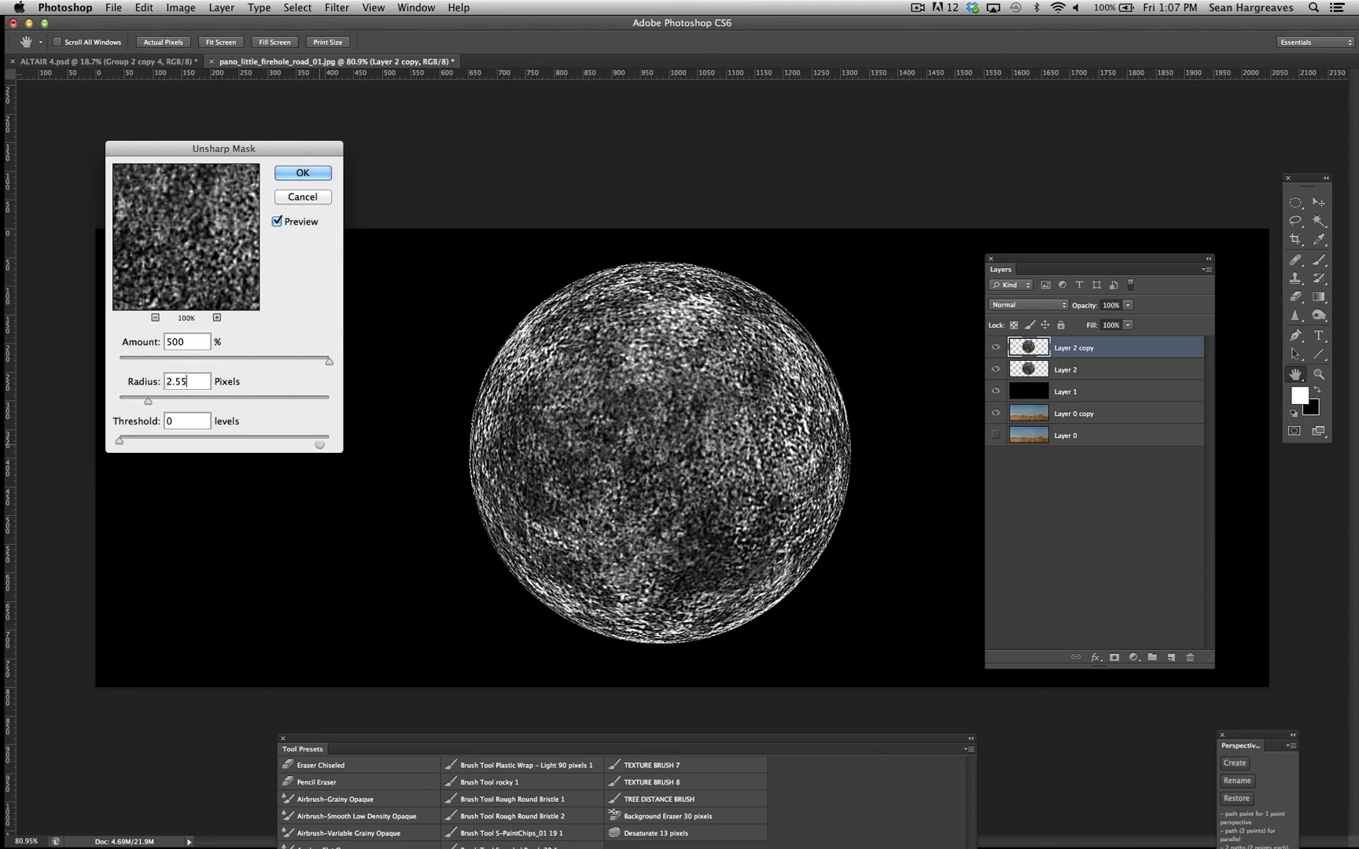
pyautogui.press('BackSpace')
pyautogui.moveTo(200, 342); pyautogui.dragTo(60, 321)
pyautogui.write('180')
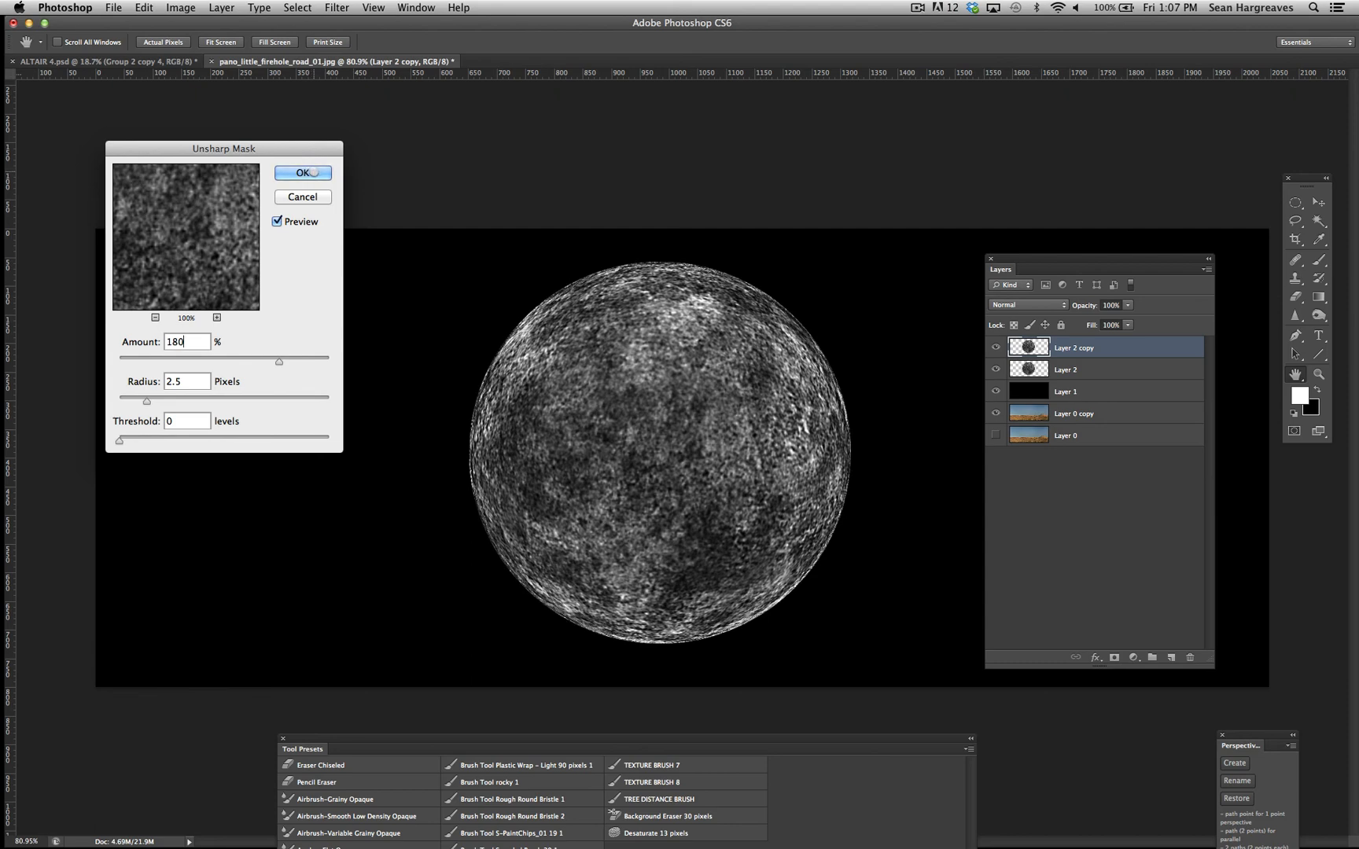
pyautogui.doubleClick(189, 343)
pyautogui.write('200')
pyautogui.click(277, 222)
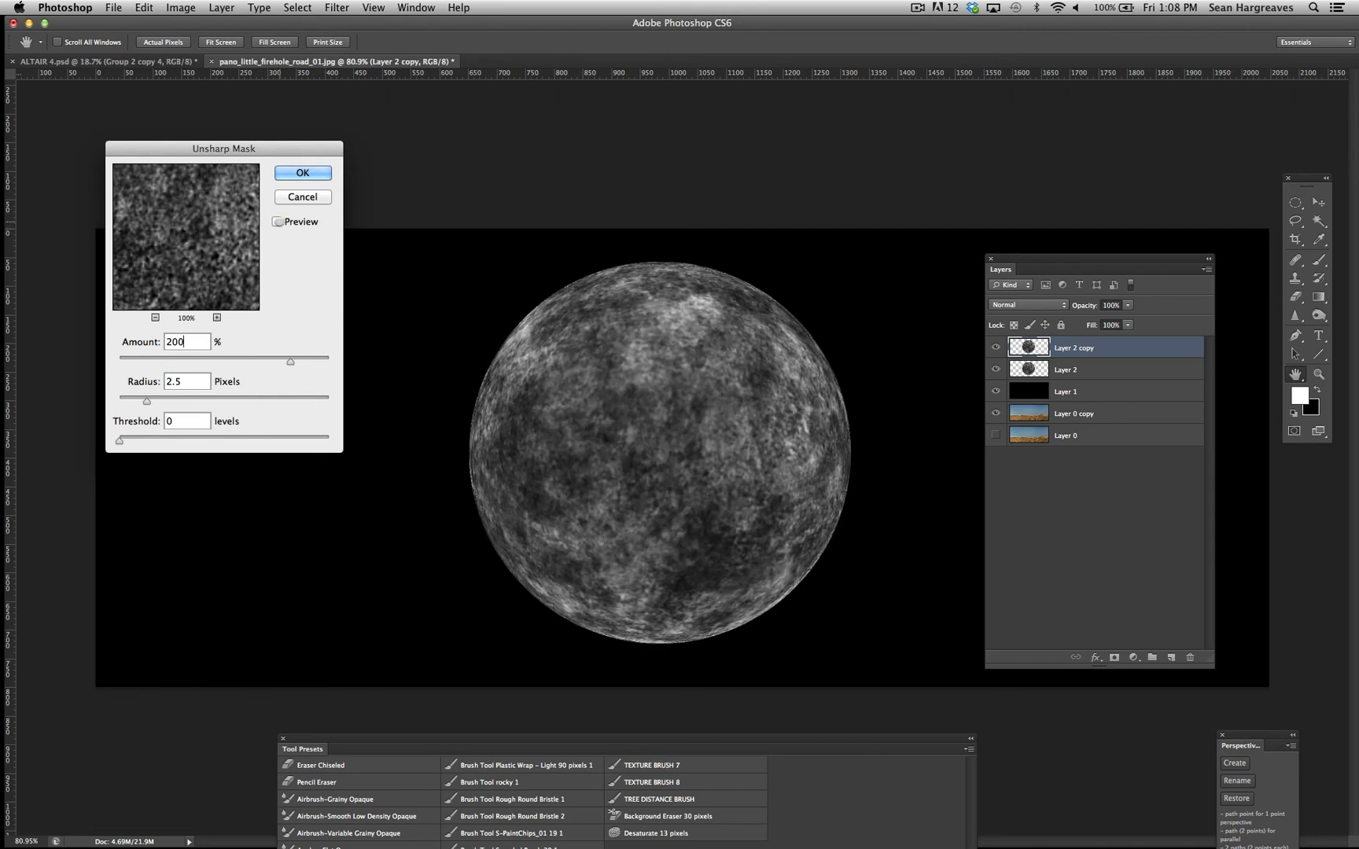
pyautogui.click(277, 221)
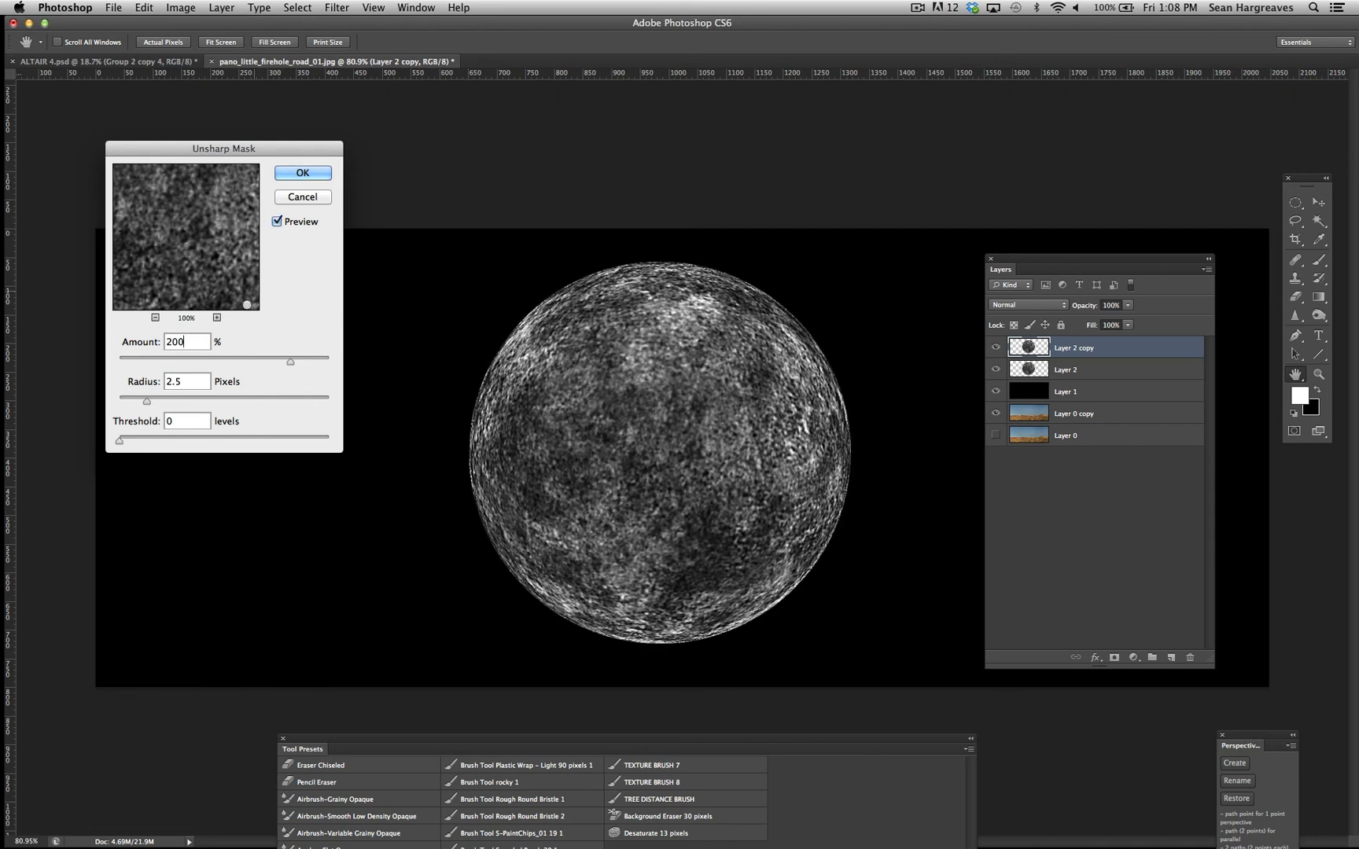
# Reduce the filter's thumbnail view to 33%, compare the planet with and without sharpening, and apply the Unsharp Mask.
pyautogui.click(155, 318)
pyautogui.click(155, 317)
pyautogui.click(155, 317)
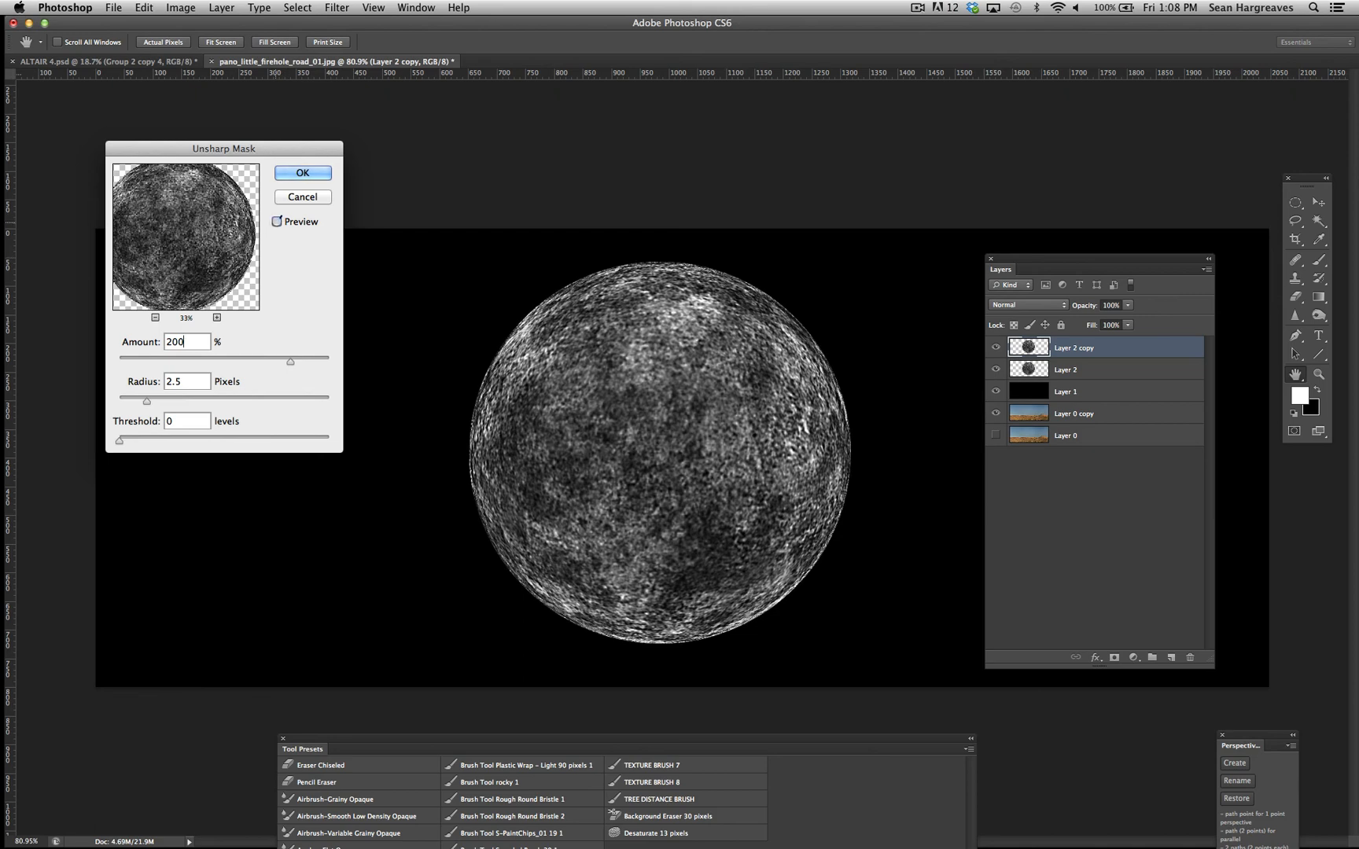
pyautogui.click(277, 221)
pyautogui.click(277, 220)
pyautogui.click(277, 221)
pyautogui.click(276, 222)
pyautogui.click(308, 177)
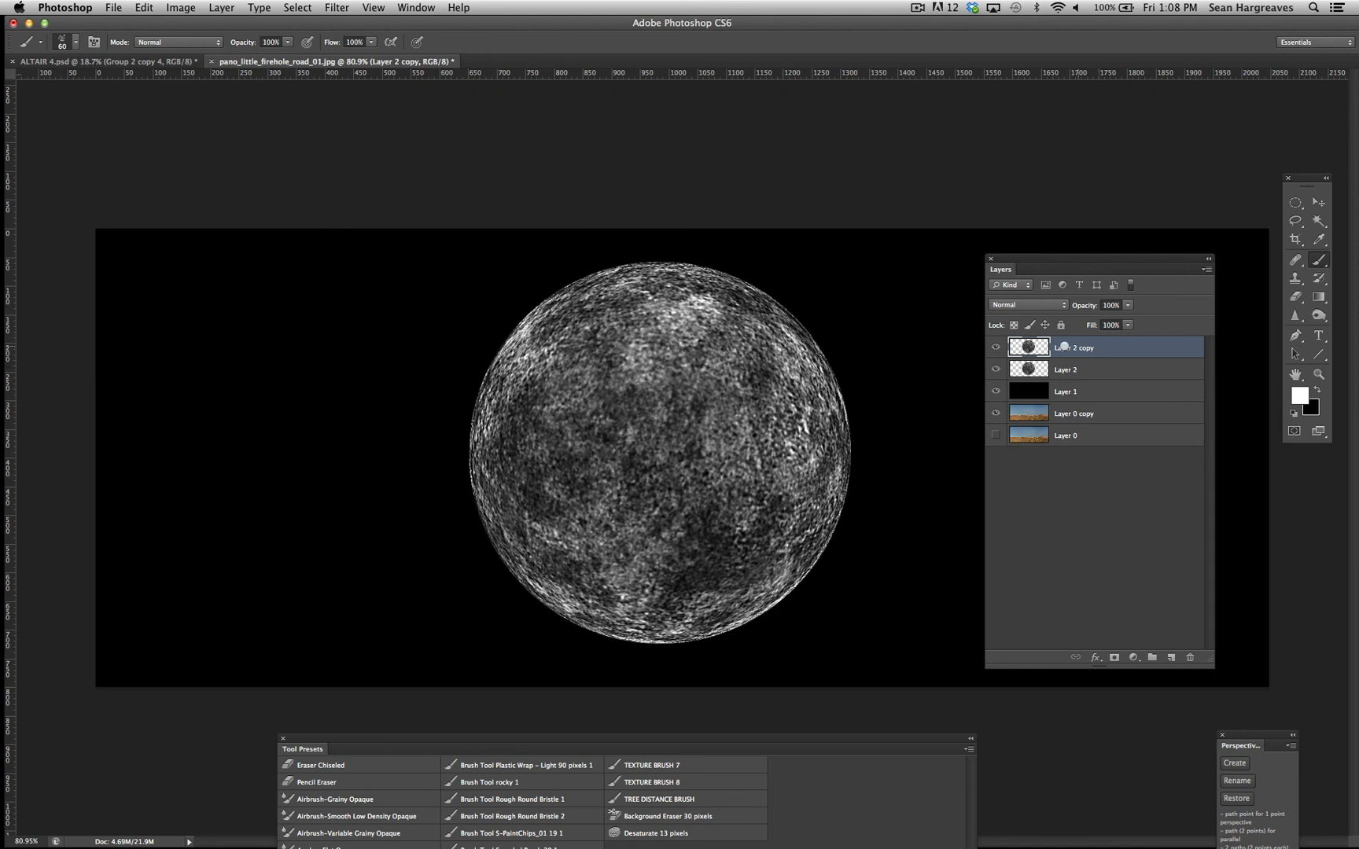
# Hide Layer 2 copy and apply an Unsharp Mask to Layer 2 with an Amount of 120% and a Radius of 2.5 pixels.
pyautogui.click(996, 348)
pyautogui.click(1104, 371)
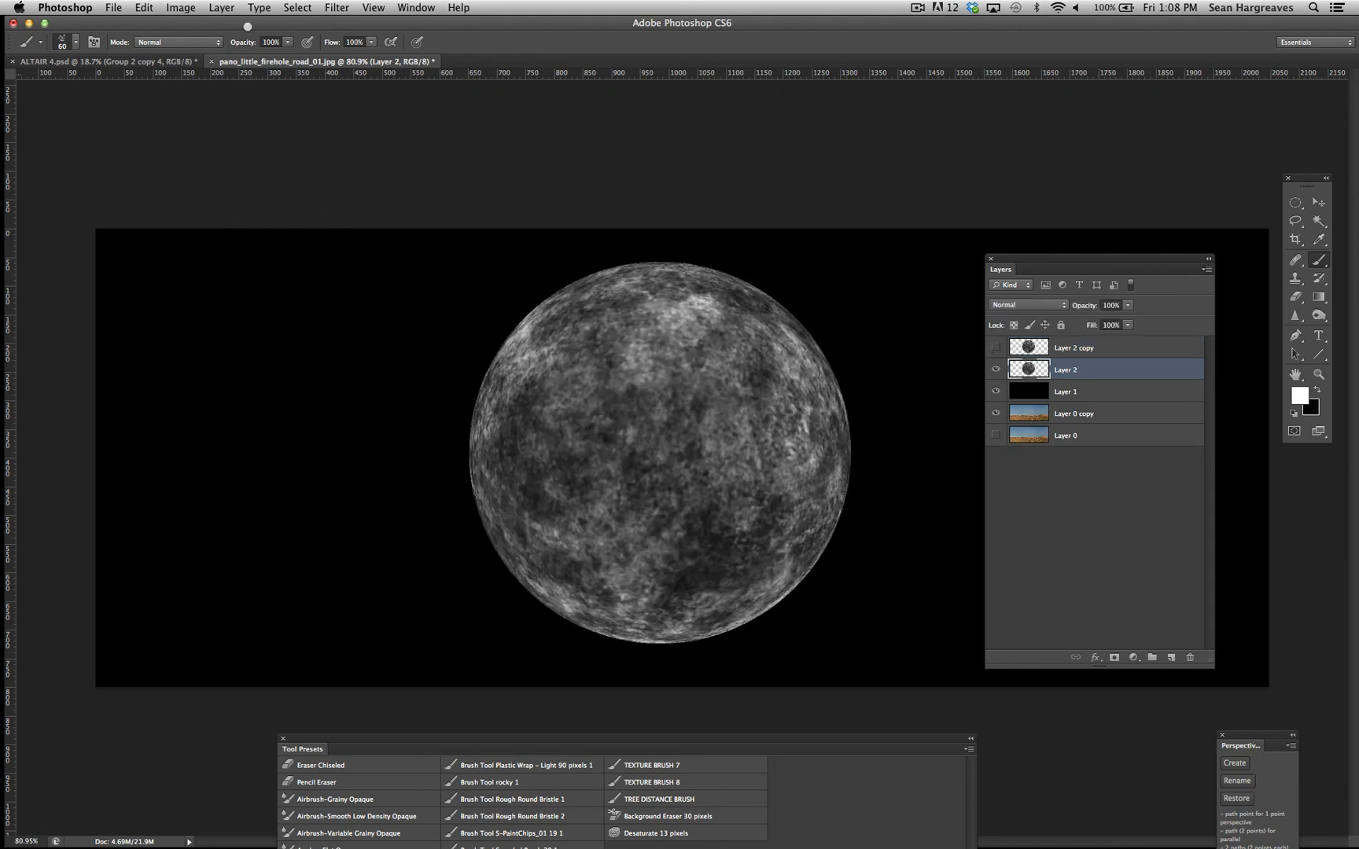
pyautogui.click(336, 8)
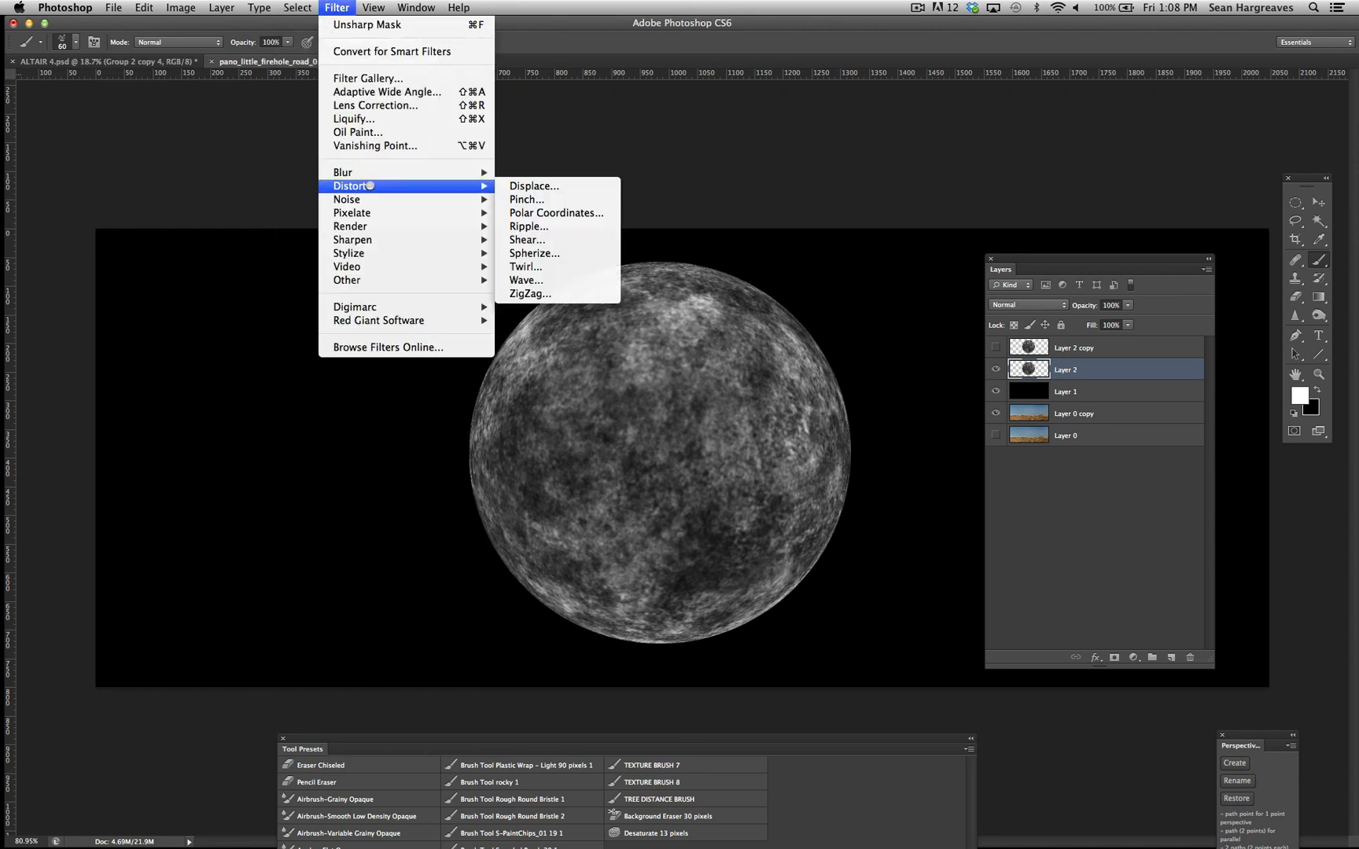
pyautogui.moveTo(377, 236)
pyautogui.click(569, 292)
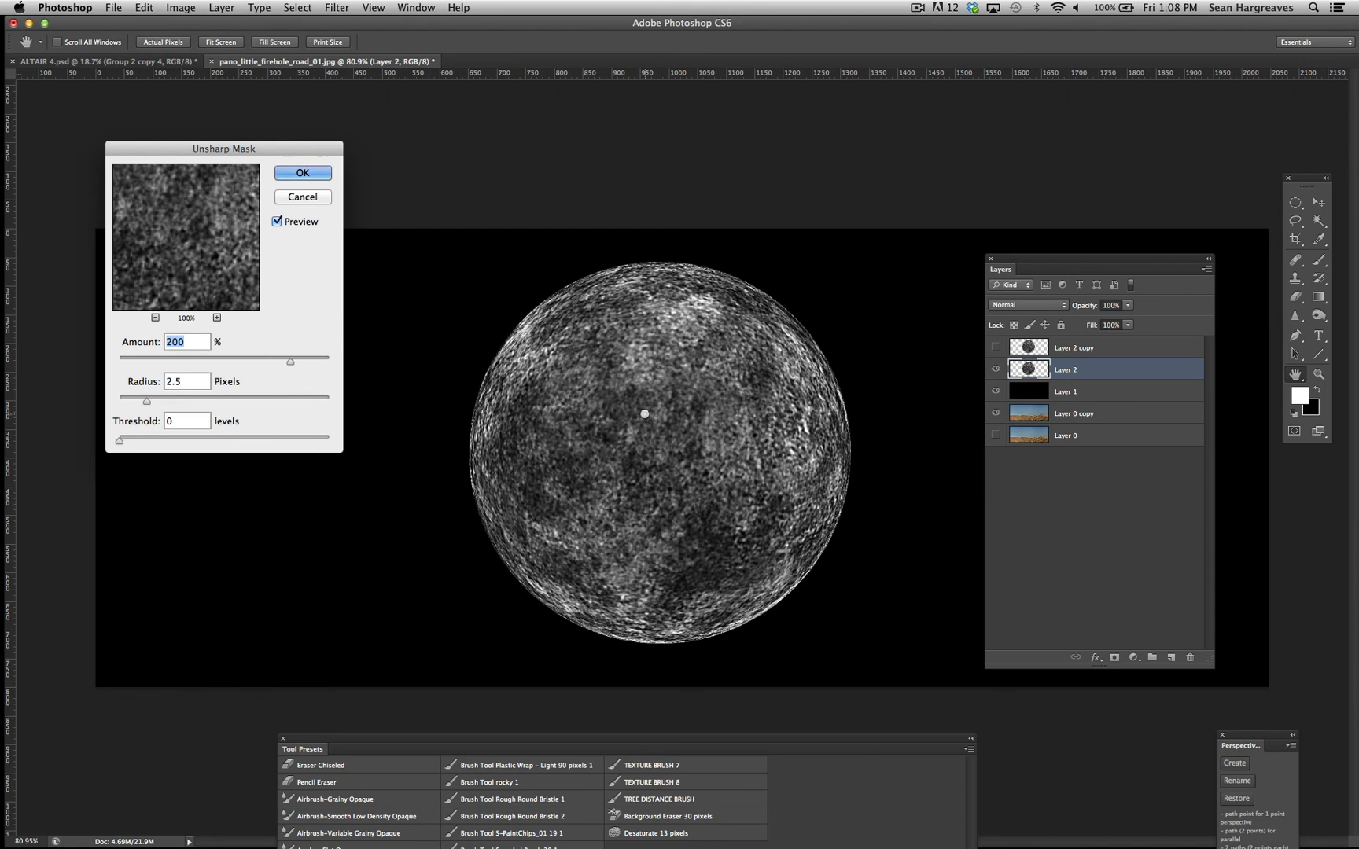
pyautogui.write('120')
pyautogui.click(298, 173)
pyautogui.press('b')
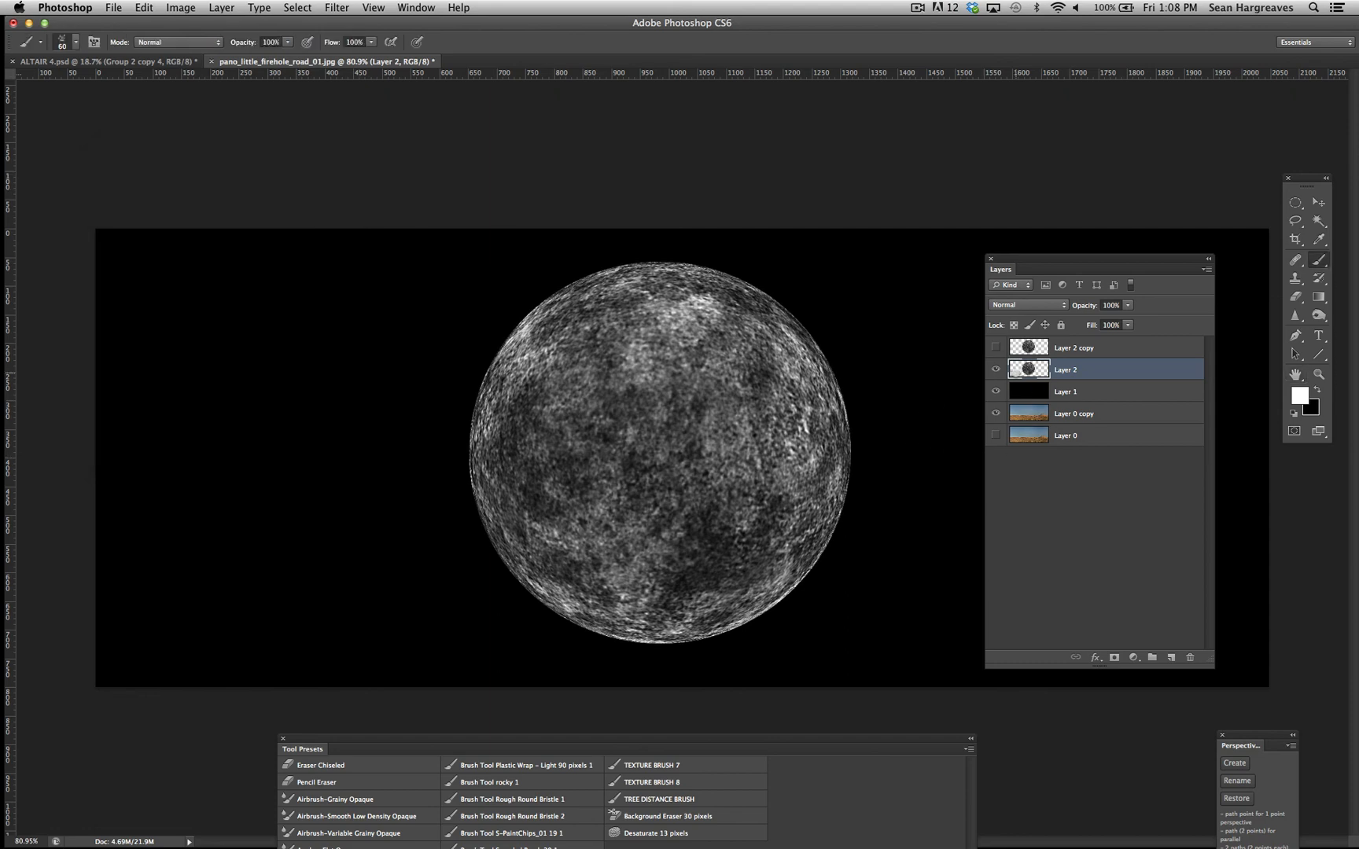
# Show and select Layer 2 copy, and set up the Eraser with a rough textured 80-pixel brush at 81% opacity.
pyautogui.click(996, 346)
pyautogui.click(1083, 347)
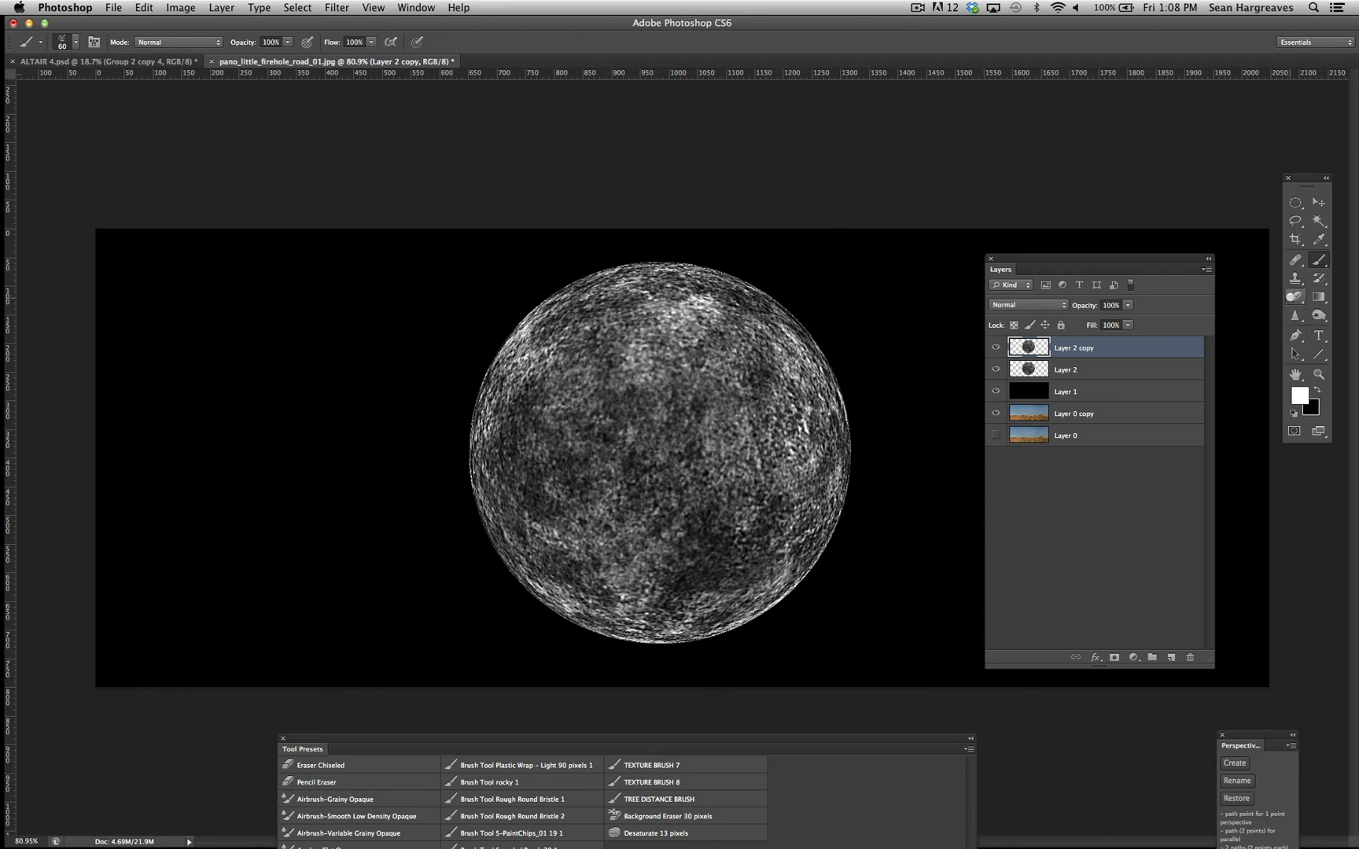
pyautogui.click(1295, 296)
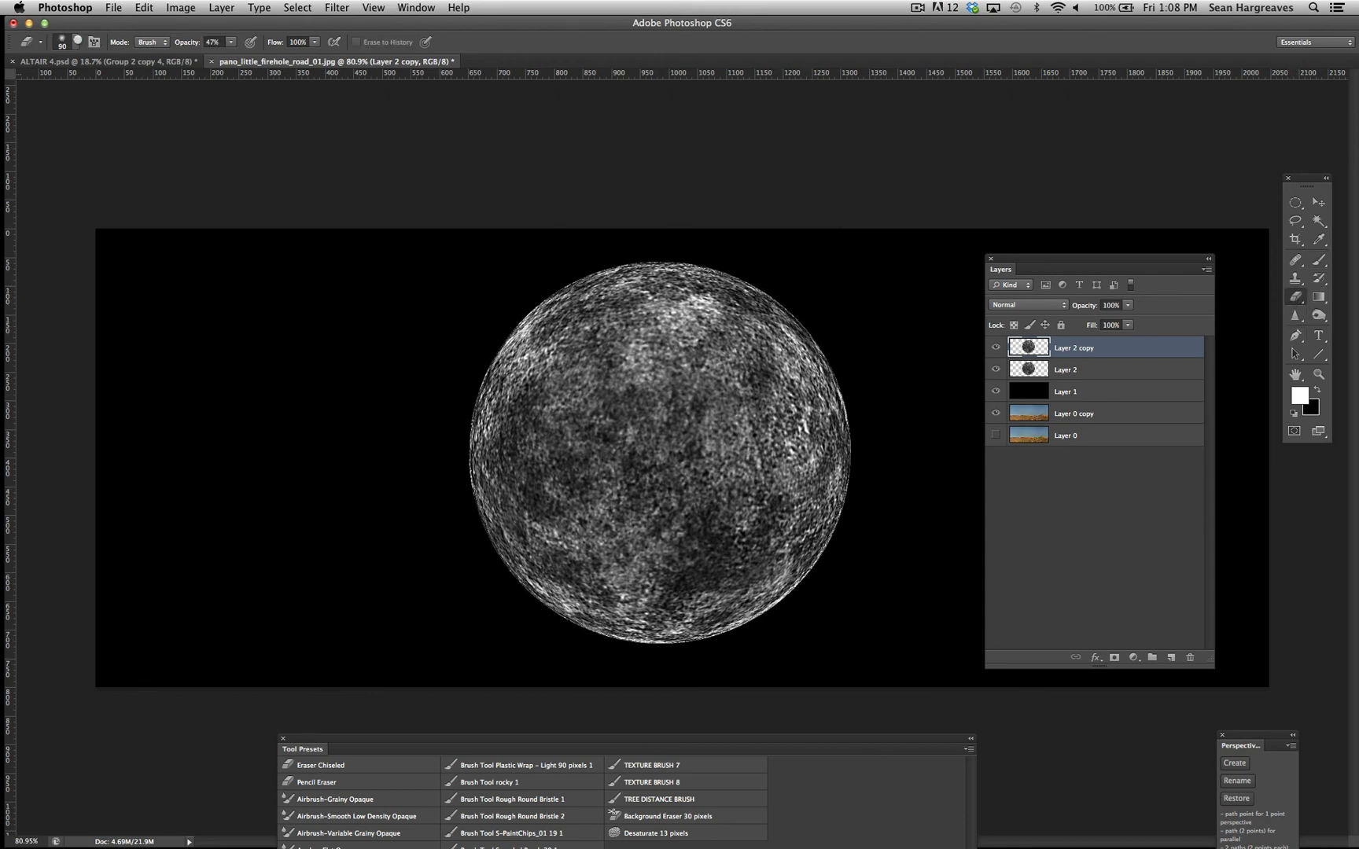
pyautogui.click(74, 42)
pyautogui.scroll(-9, 204, 236)
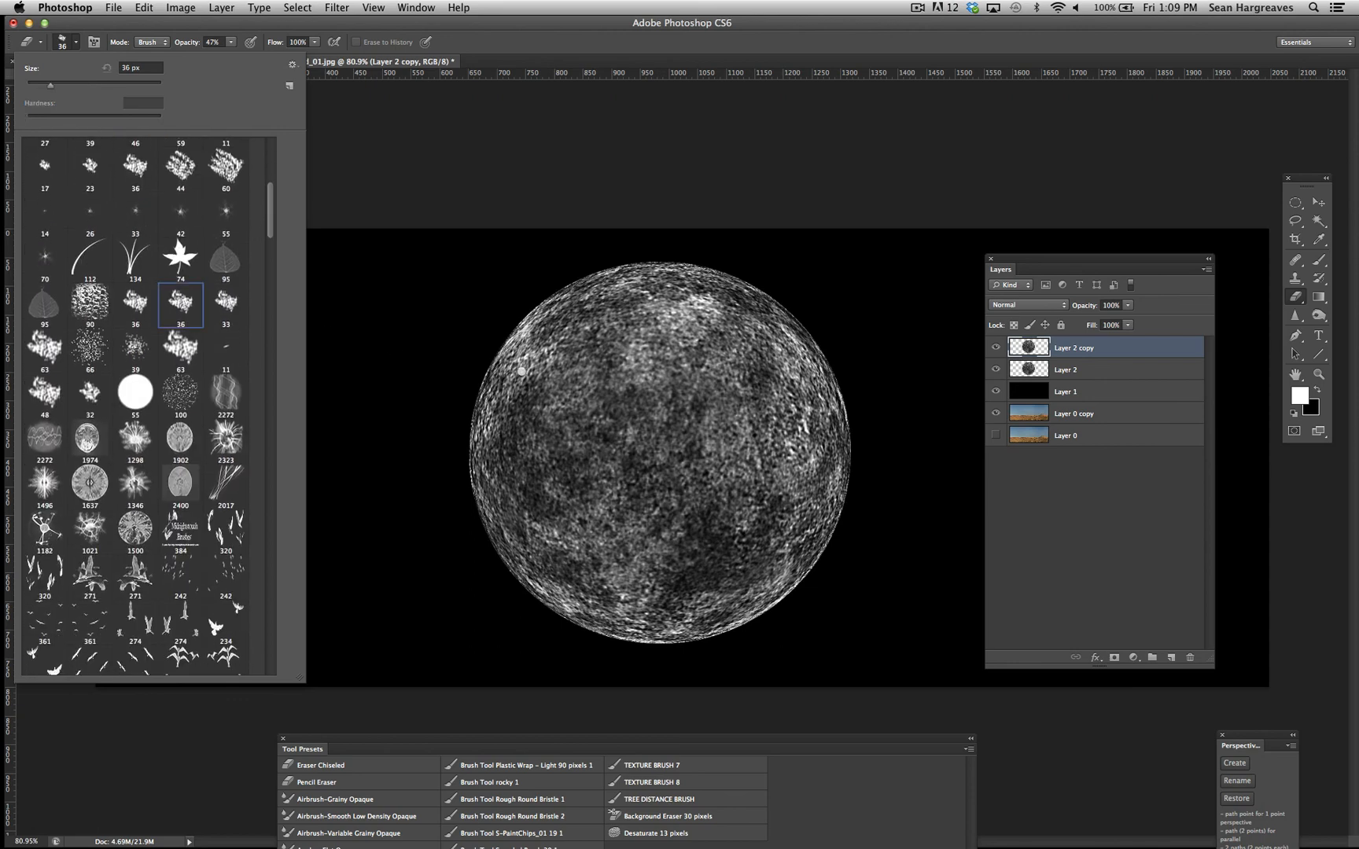
pyautogui.click(405, 23)
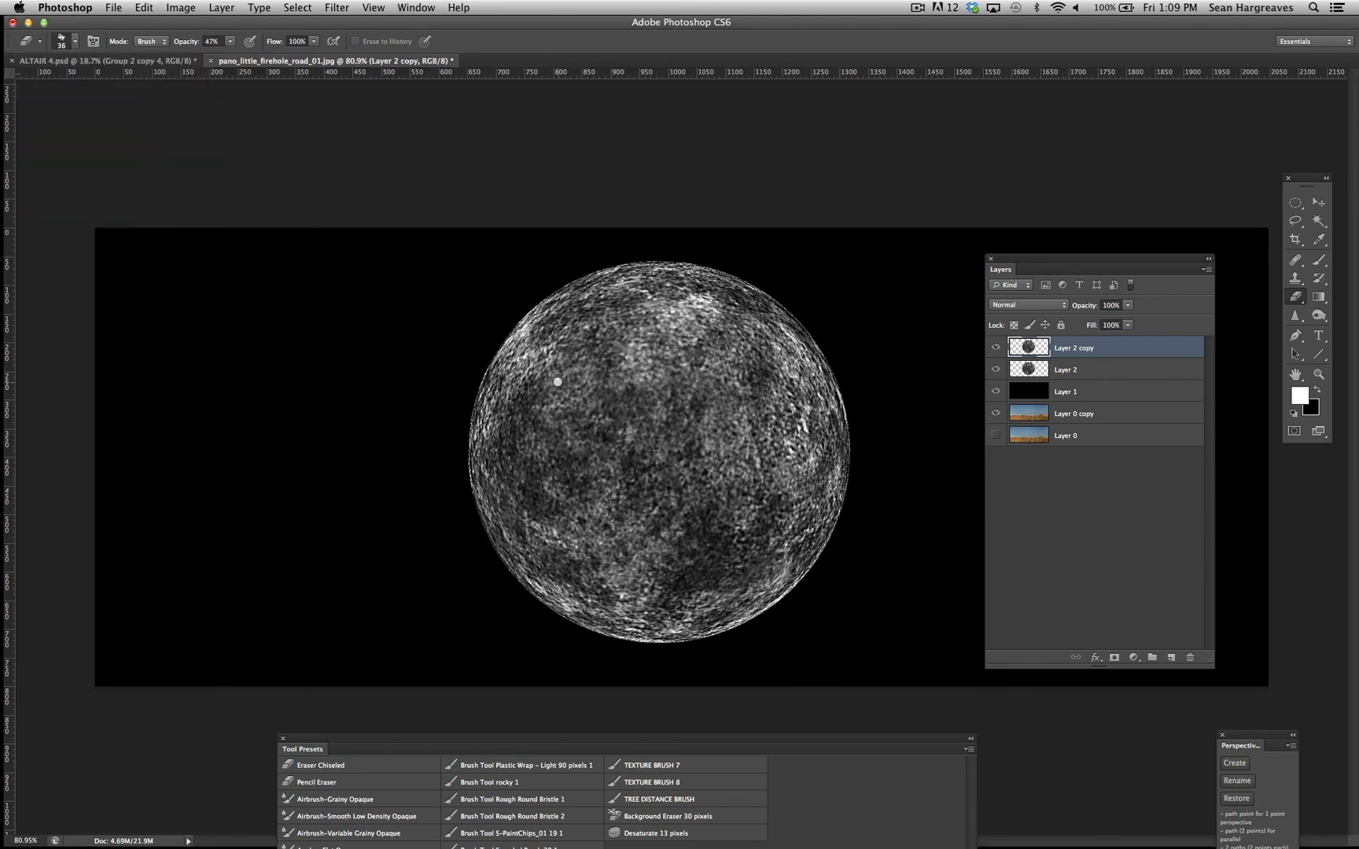
pyautogui.press(']')
pyautogui.click(228, 39)
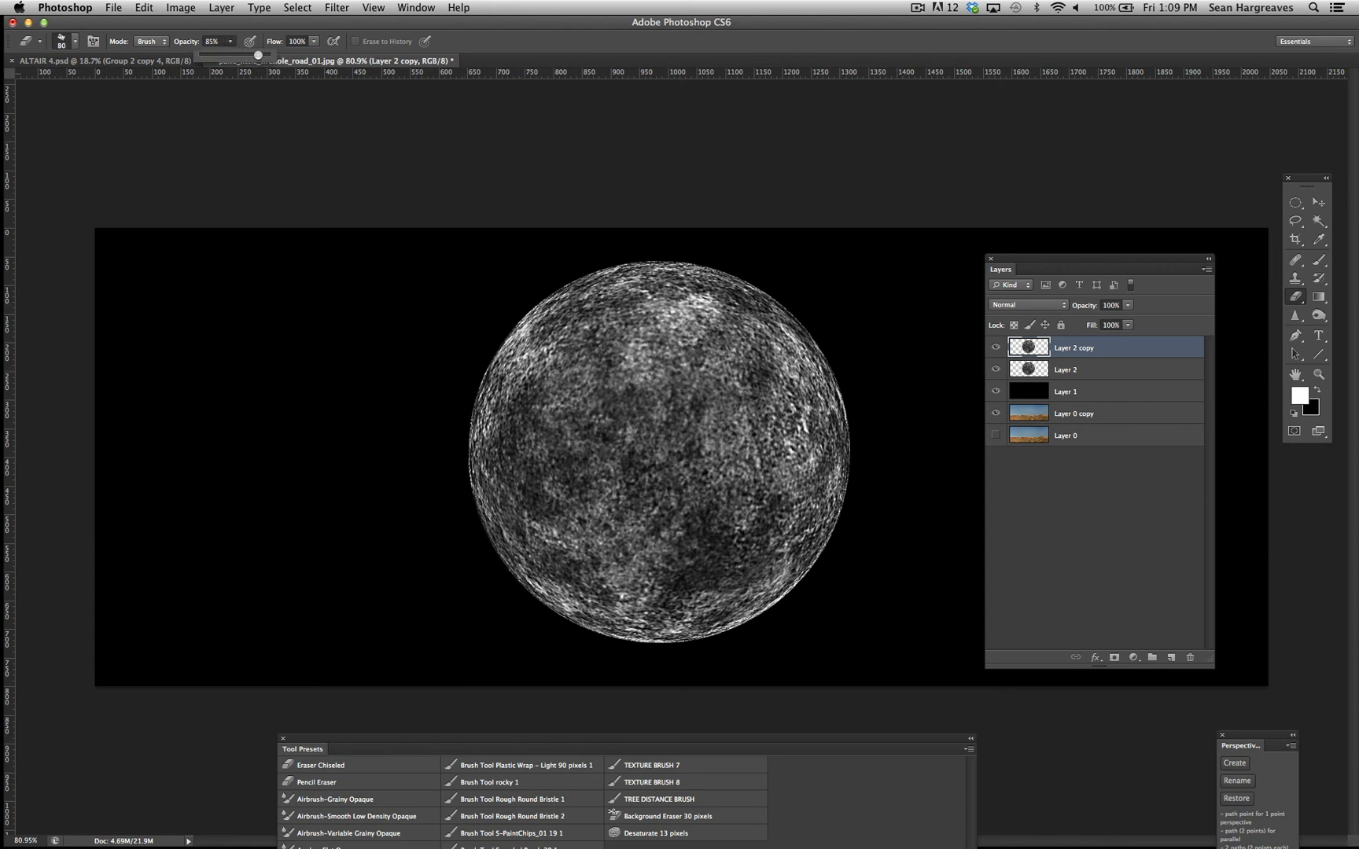
pyautogui.moveTo(256, 56); pyautogui.dragTo(254, 56)
# Erase around the planet's rim on Layer 2 copy with Layer 2 hidden for checking, and show Layer 2 again.
pyautogui.click(502, 345)
pyautogui.click(995, 369)
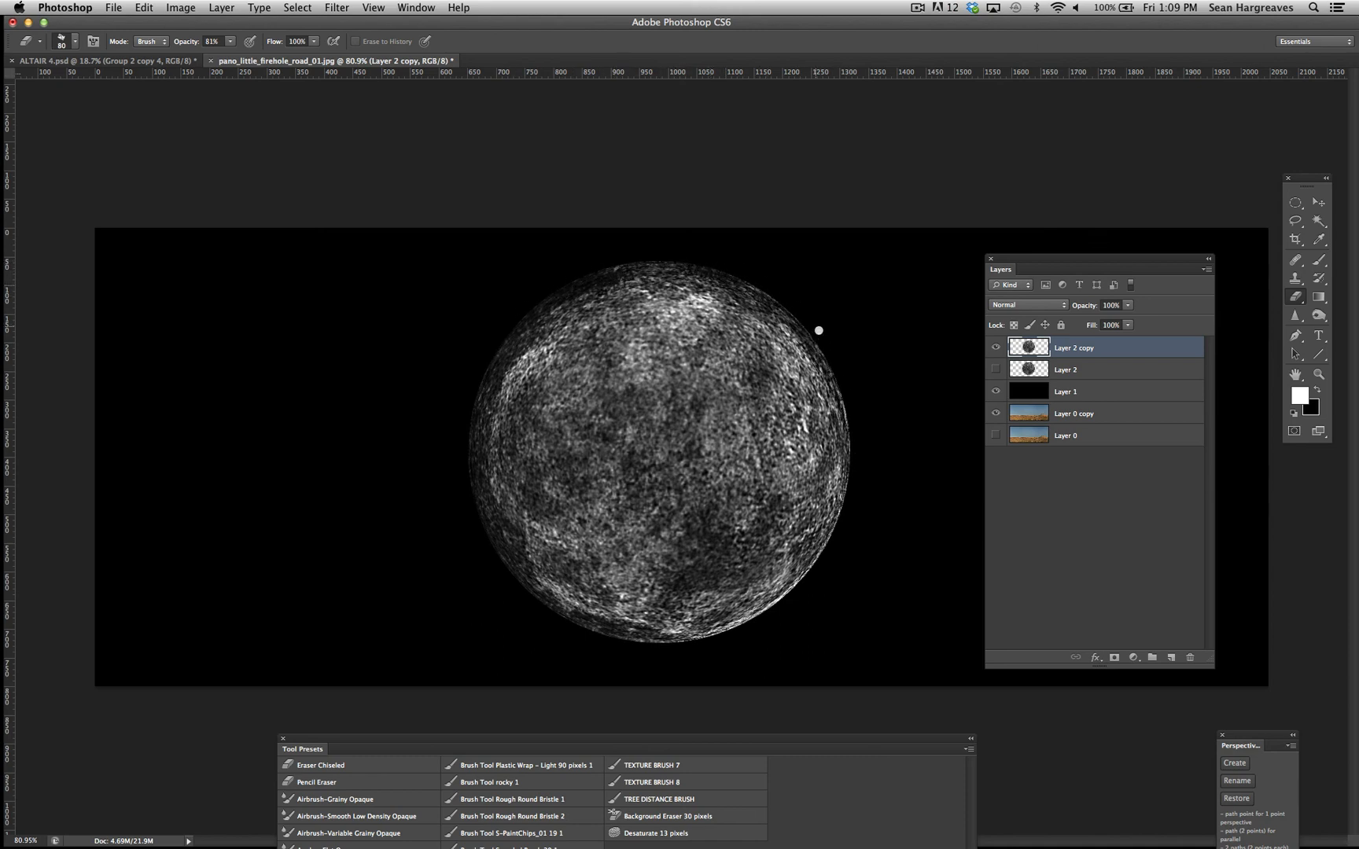
pyautogui.moveTo(841, 427); pyautogui.dragTo(800, 591)
pyautogui.moveTo(854, 497); pyautogui.dragTo(770, 631)
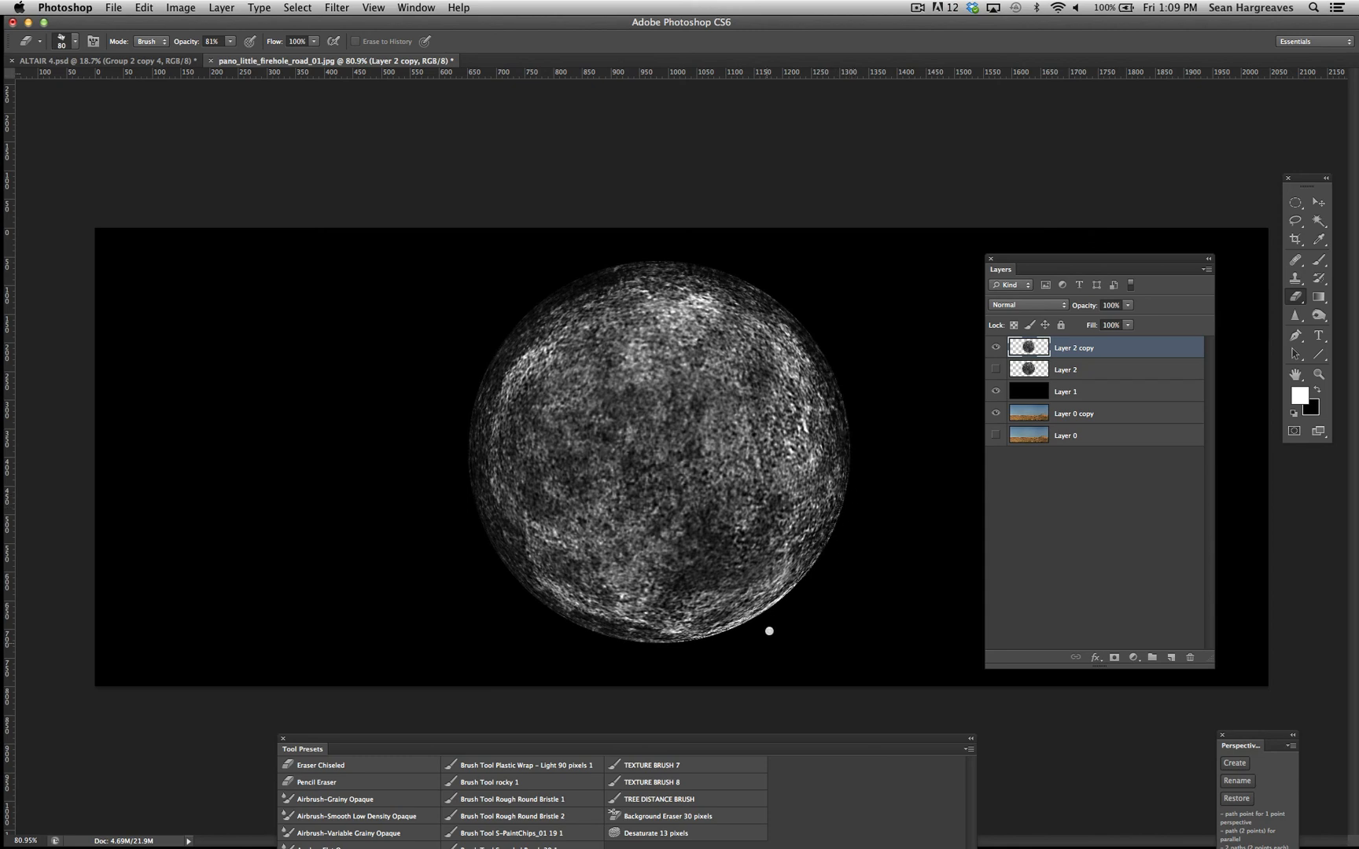
pyautogui.moveTo(829, 555)
pyautogui.mouseDown()
pyautogui.moveTo(758, 619)
pyautogui.moveTo(652, 644)
pyautogui.moveTo(503, 567)
pyautogui.moveTo(610, 616)
pyautogui.moveTo(747, 621)
pyautogui.moveTo(722, 614)
pyautogui.mouseUp()
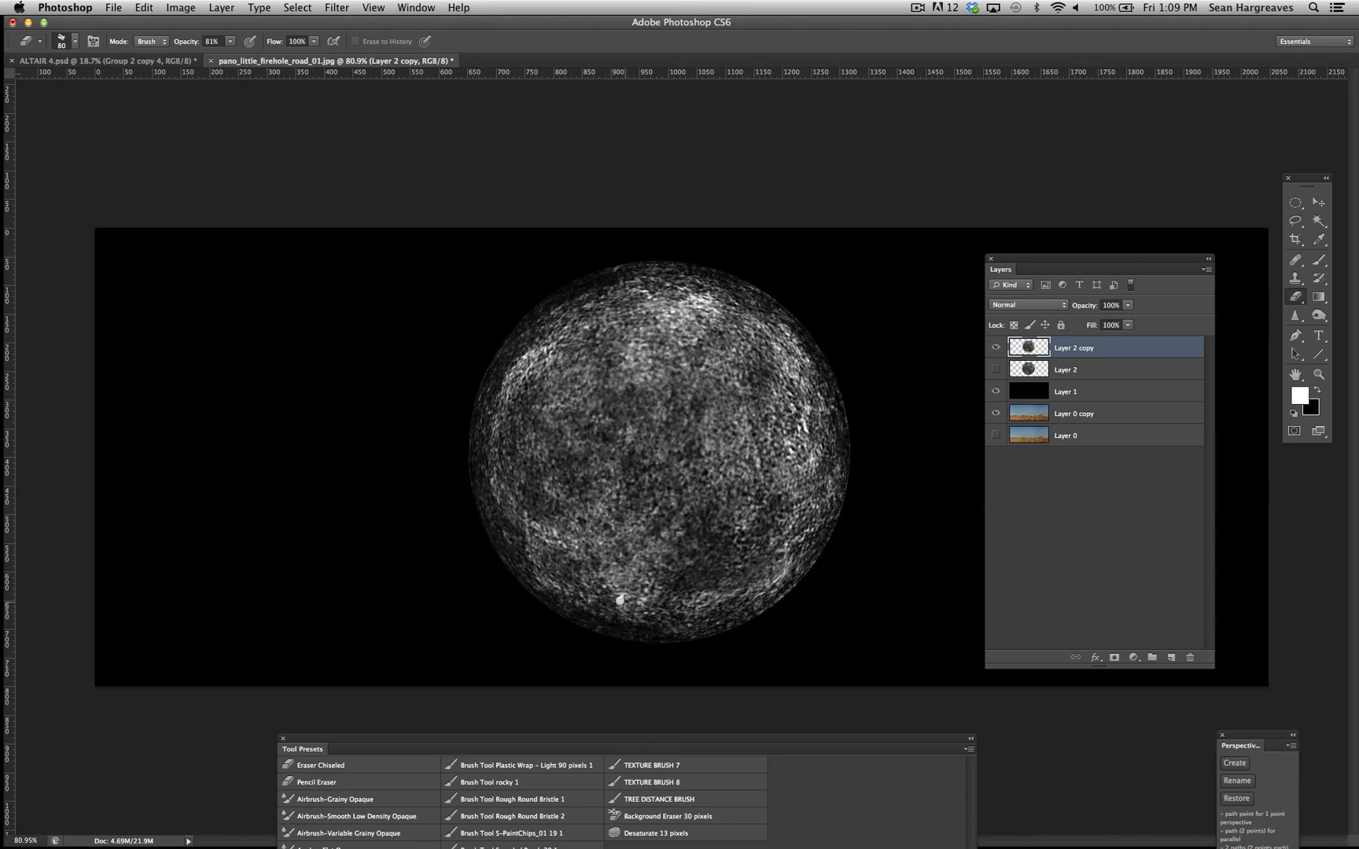
pyautogui.moveTo(531, 570); pyautogui.dragTo(574, 603)
pyautogui.moveTo(532, 351)
pyautogui.mouseDown()
pyautogui.moveTo(493, 431)
pyautogui.moveTo(515, 370)
pyautogui.mouseUp()
pyautogui.moveTo(558, 303); pyautogui.dragTo(523, 356)
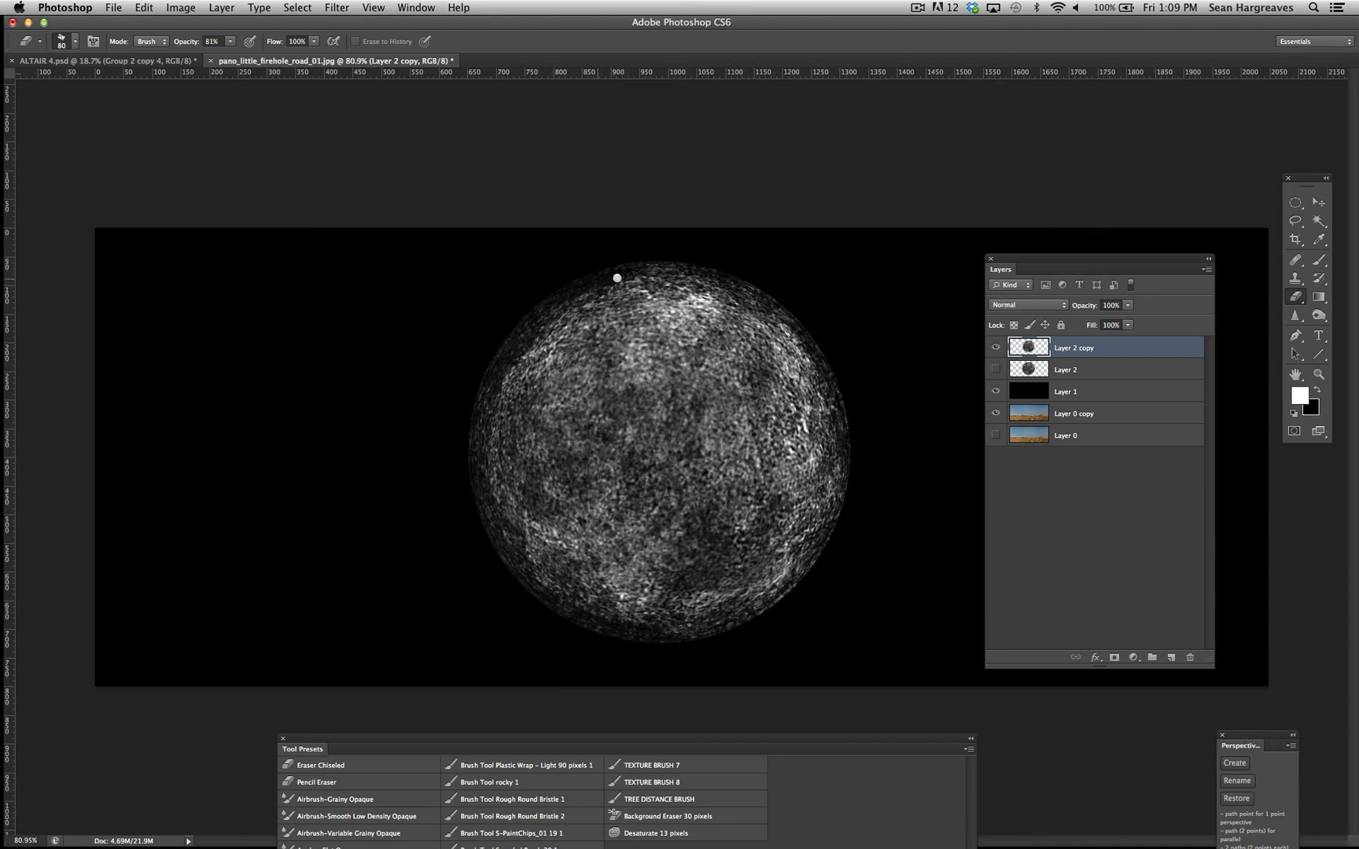
pyautogui.moveTo(665, 273); pyautogui.dragTo(580, 302)
pyautogui.moveTo(819, 538); pyautogui.dragTo(691, 640)
pyautogui.moveTo(805, 579)
pyautogui.mouseDown()
pyautogui.moveTo(617, 628)
pyautogui.moveTo(629, 628)
pyautogui.moveTo(509, 579)
pyautogui.moveTo(517, 560)
pyautogui.moveTo(566, 603)
pyautogui.moveTo(485, 455)
pyautogui.mouseUp()
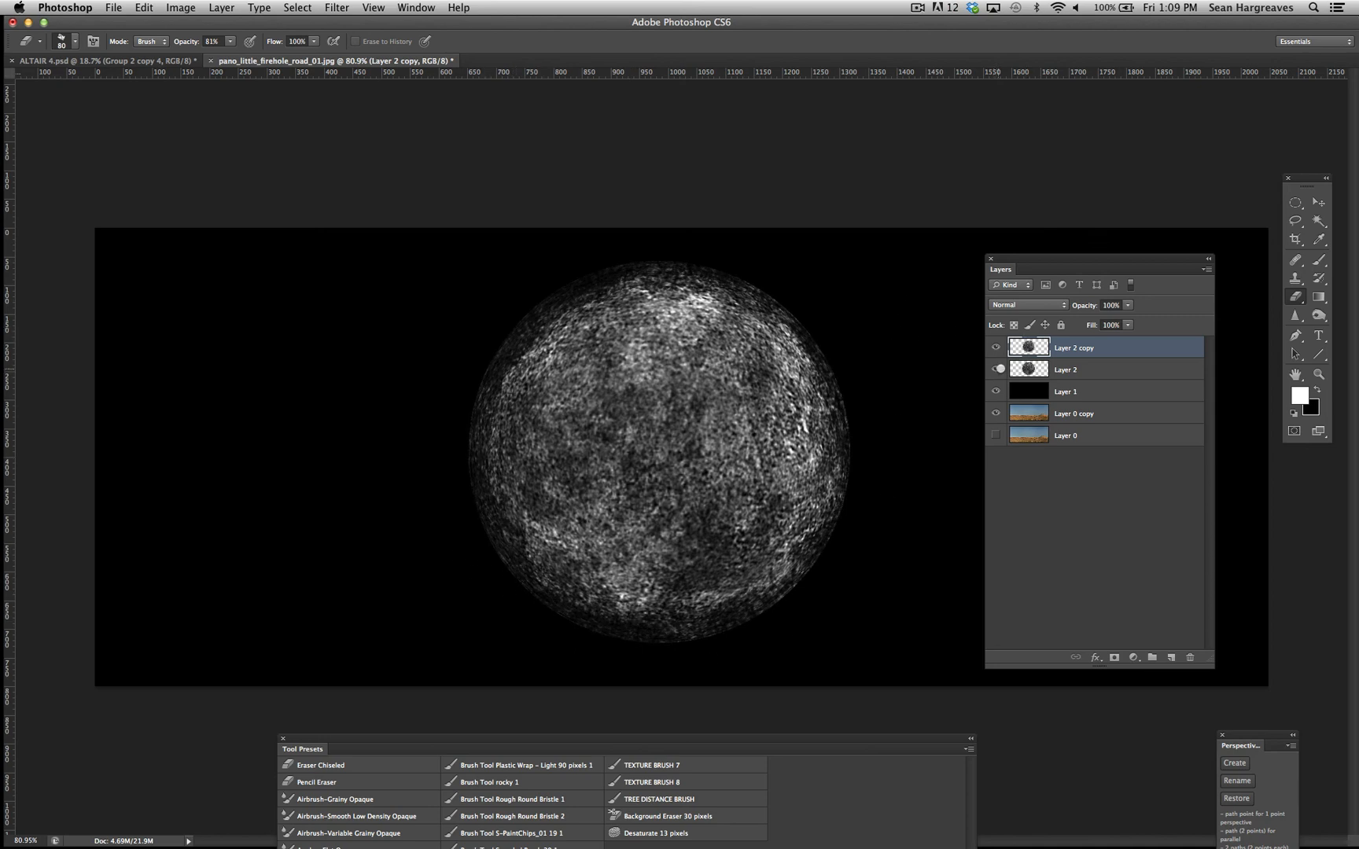
pyautogui.click(997, 369)
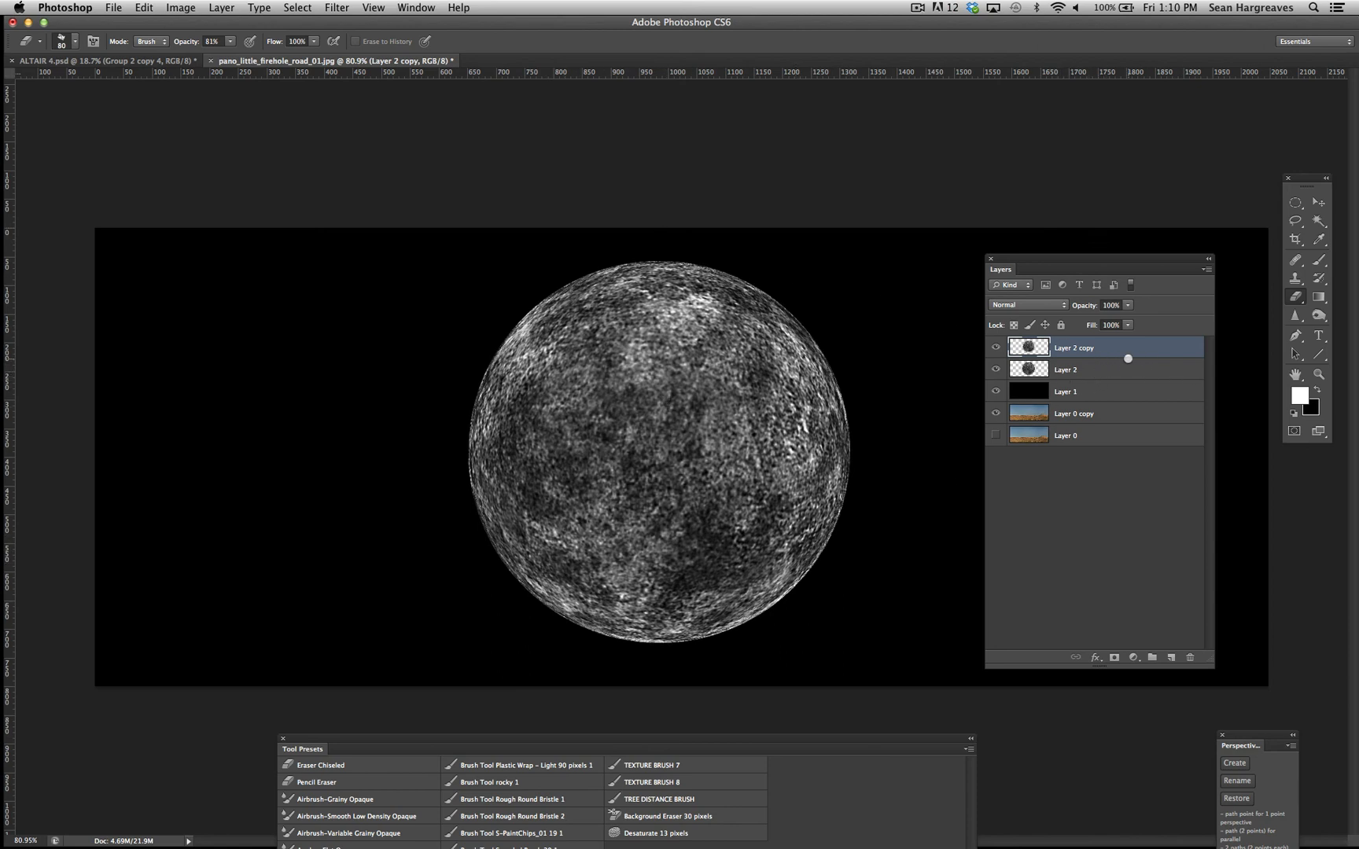
# Merge Layer 2 copy and Layer 2 into a single planet layer.
pyautogui.keyDown('shift'); pyautogui.click(1128, 367); pyautogui.keyUp('shift')
pyautogui.click(222, 7)
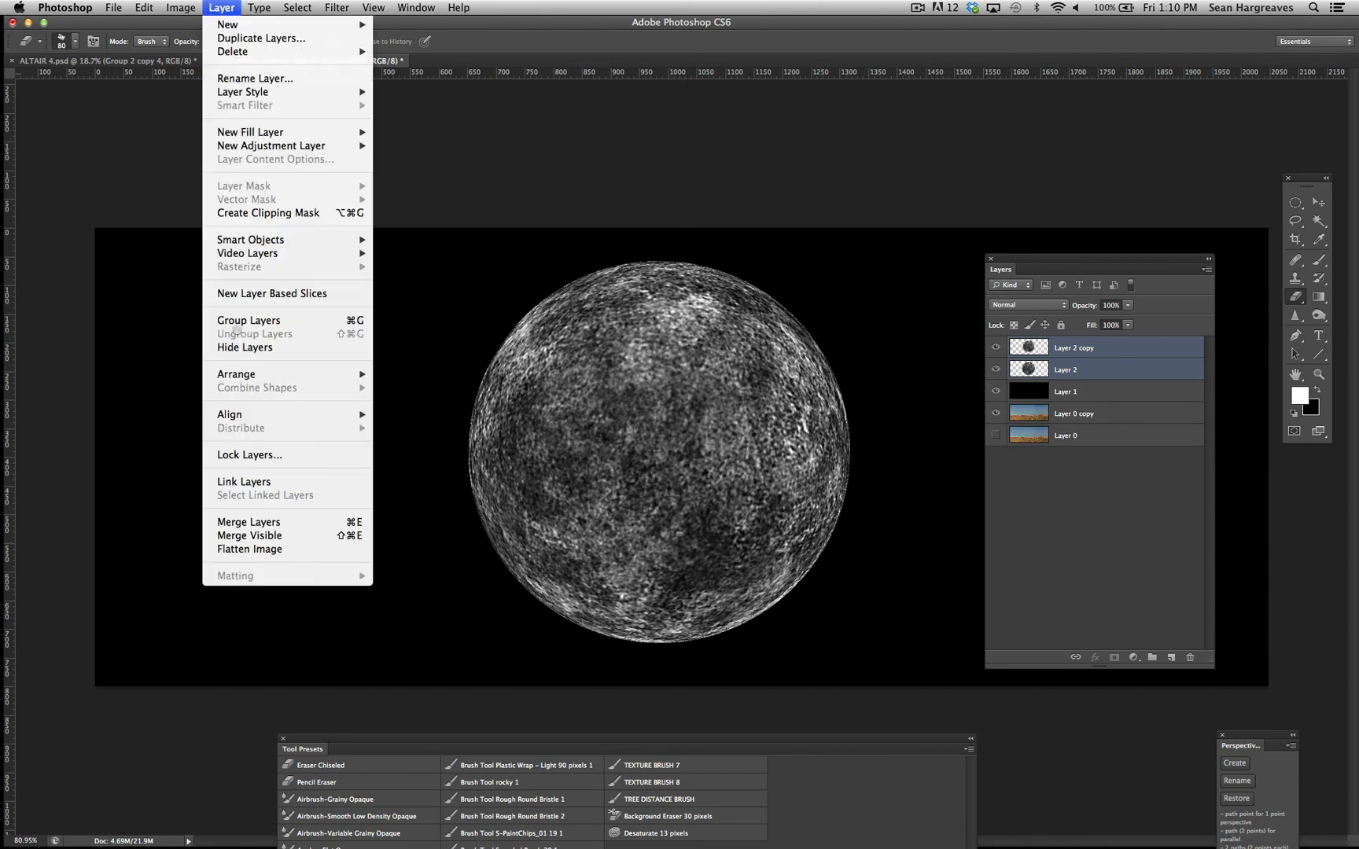
pyautogui.click(275, 521)
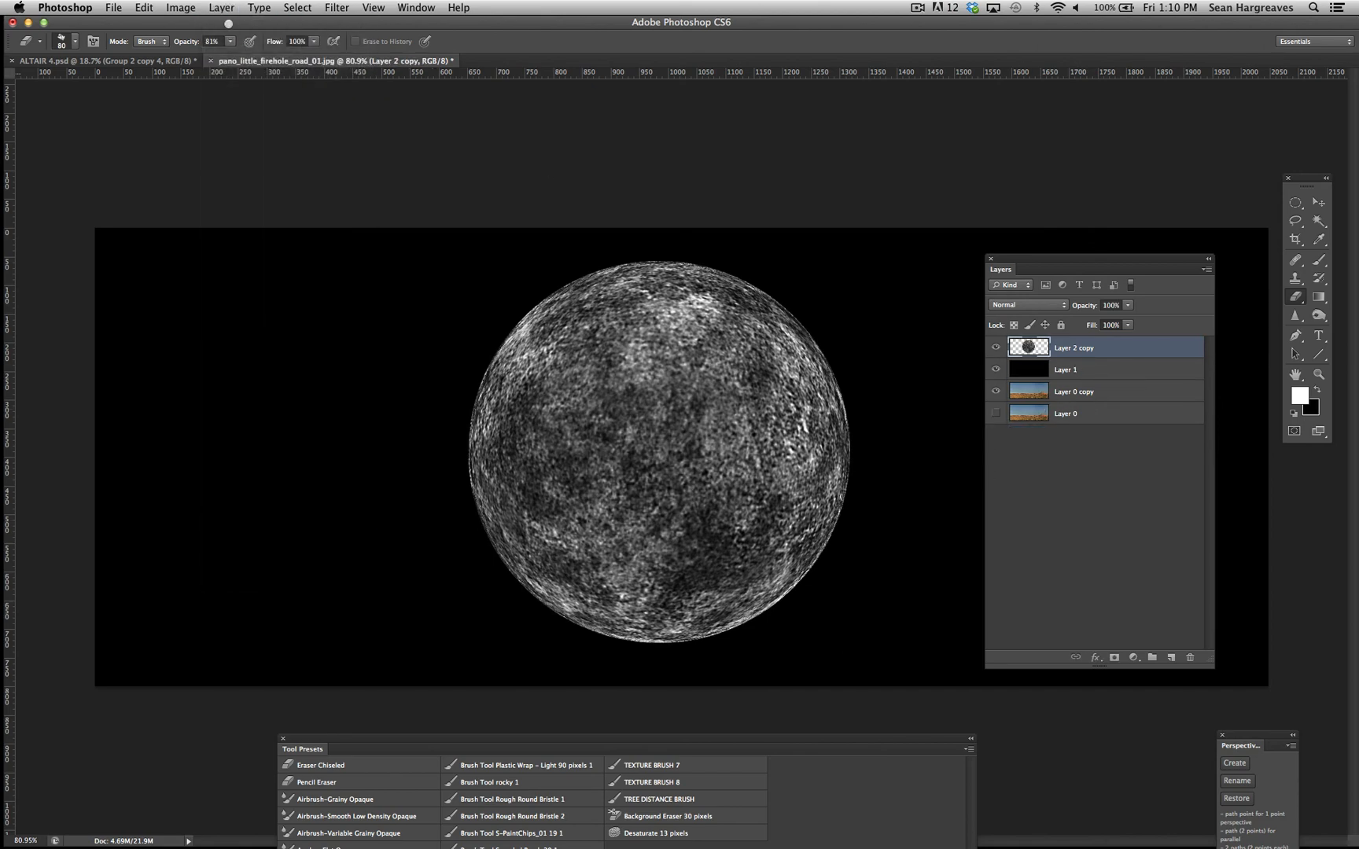
# Duplicate the merged planet layer, move the original Layer 2 copy below Layer 0 copy, and hide it as a backup.
pyautogui.click(223, 8)
pyautogui.click(220, 39)
pyautogui.press('Return')
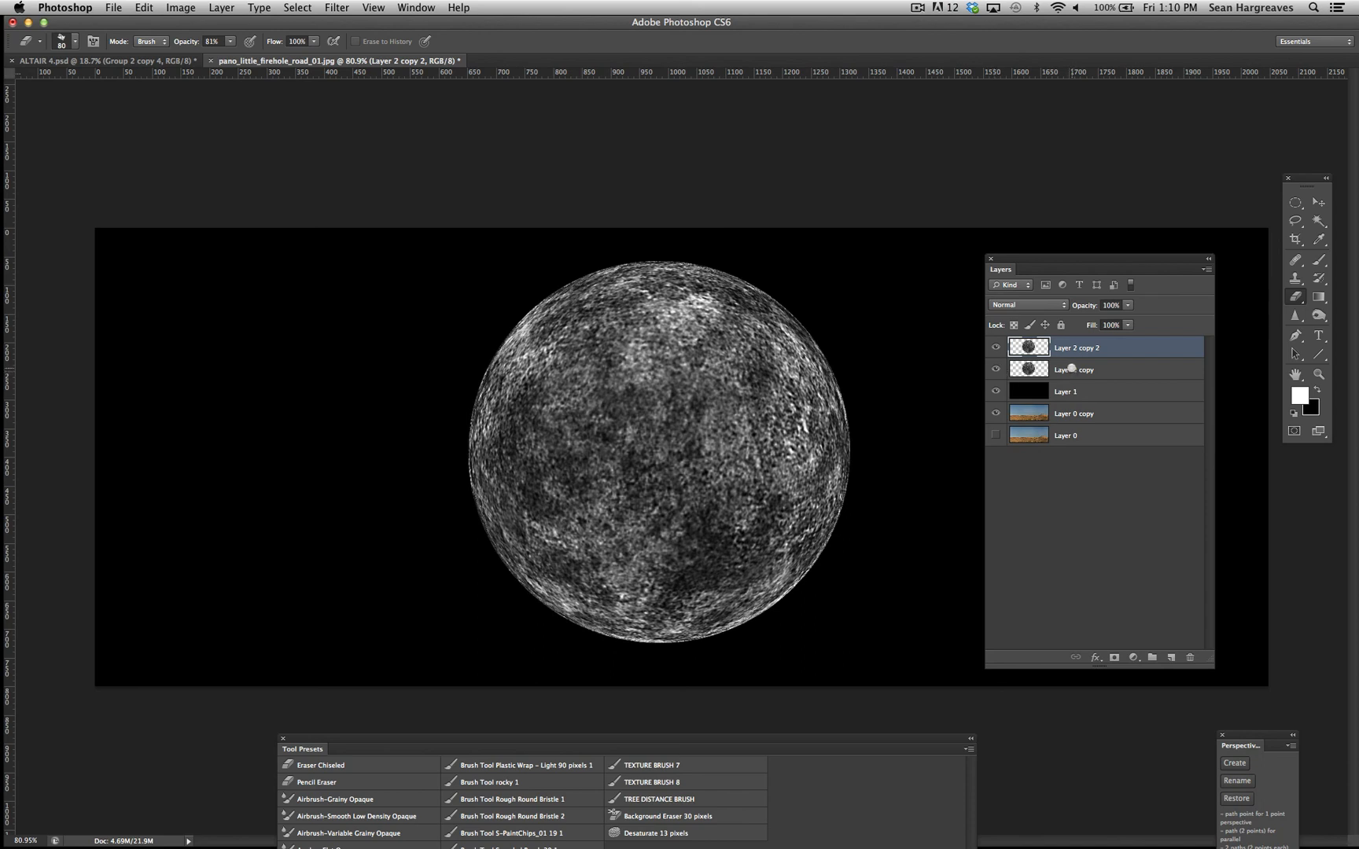
pyautogui.moveTo(1071, 368); pyautogui.dragTo(1067, 417)
pyautogui.click(995, 414)
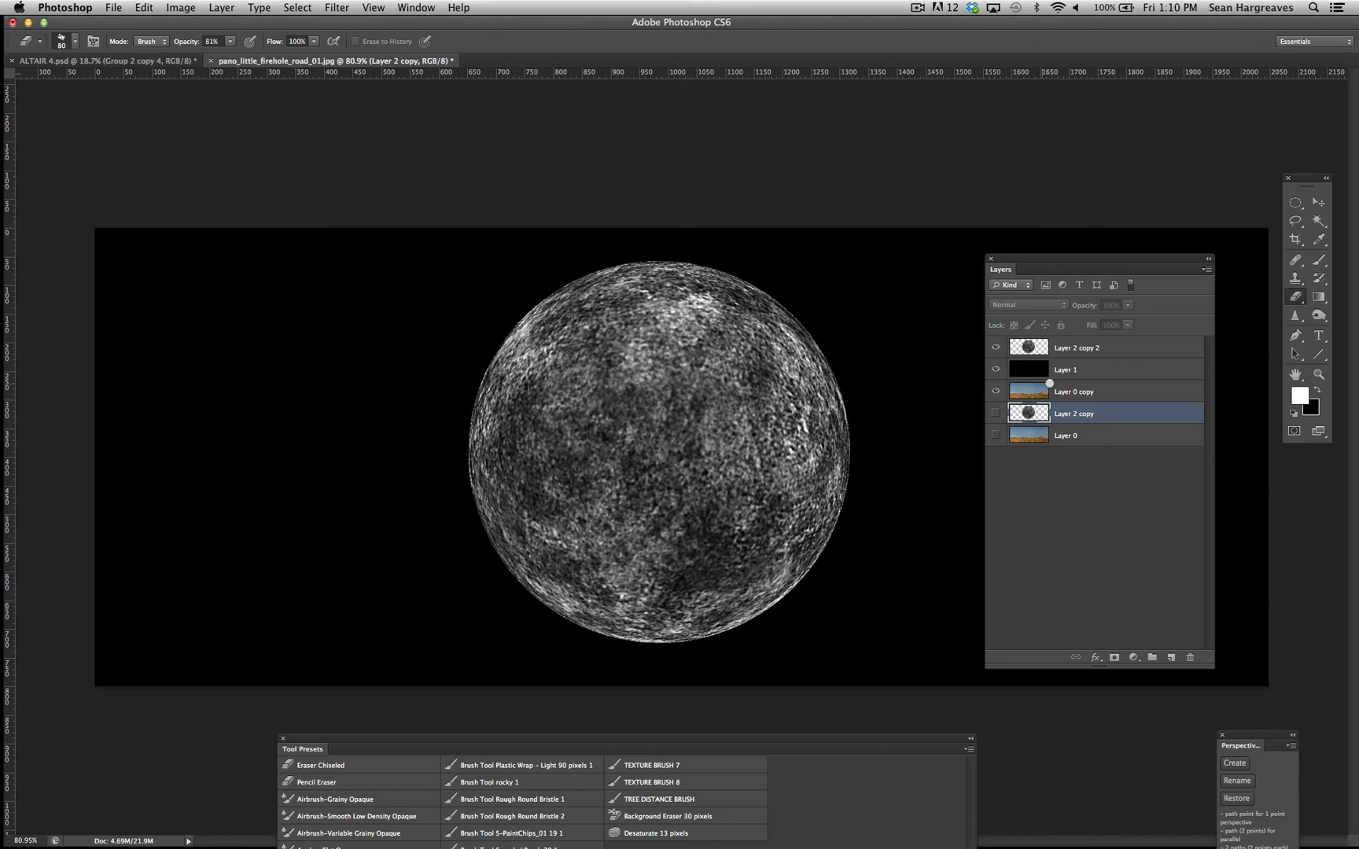
# Select the Layer 2 copy 2 planet layer and check it by toggling its visibility, leaving it shown.
pyautogui.click(1078, 347)
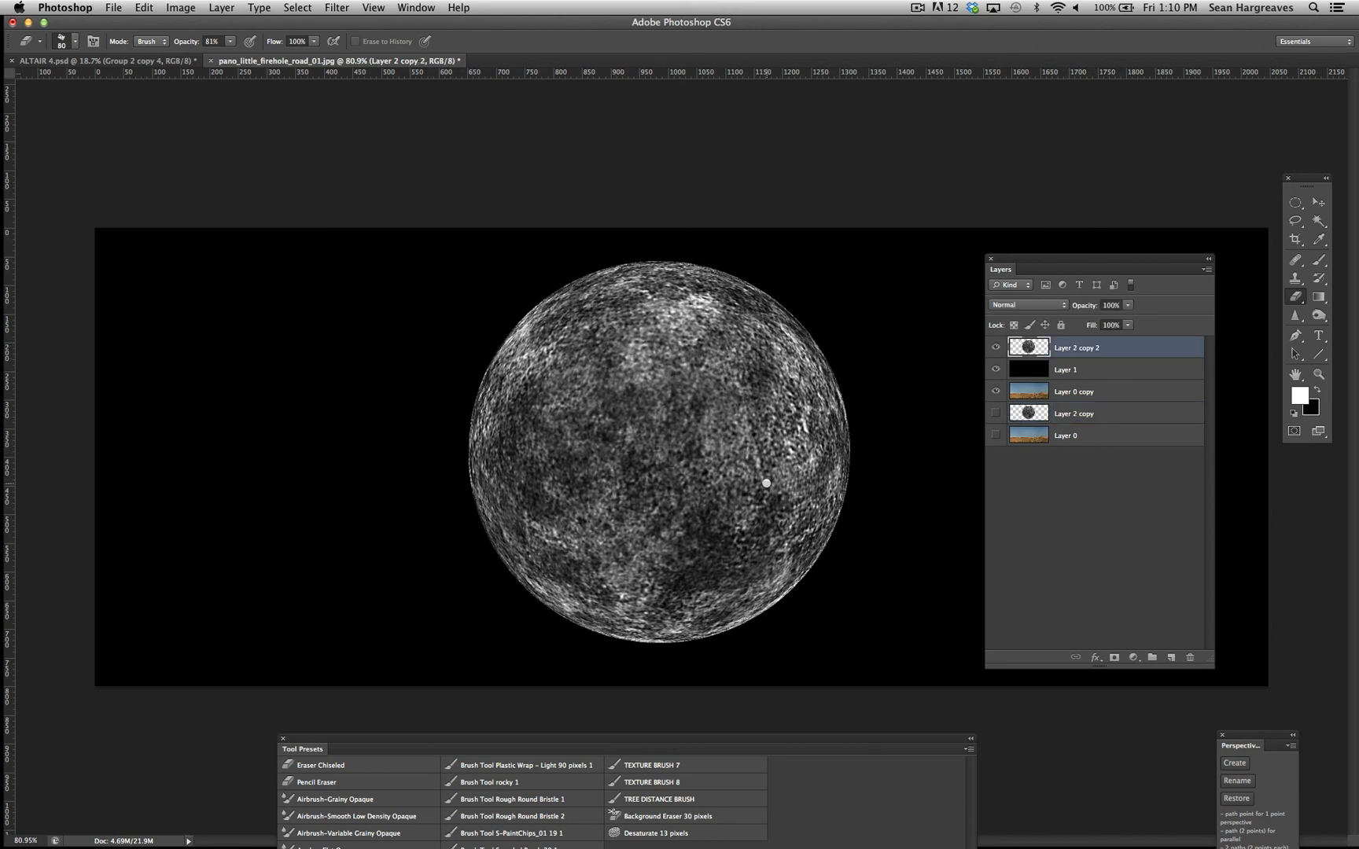
pyautogui.click(996, 347)
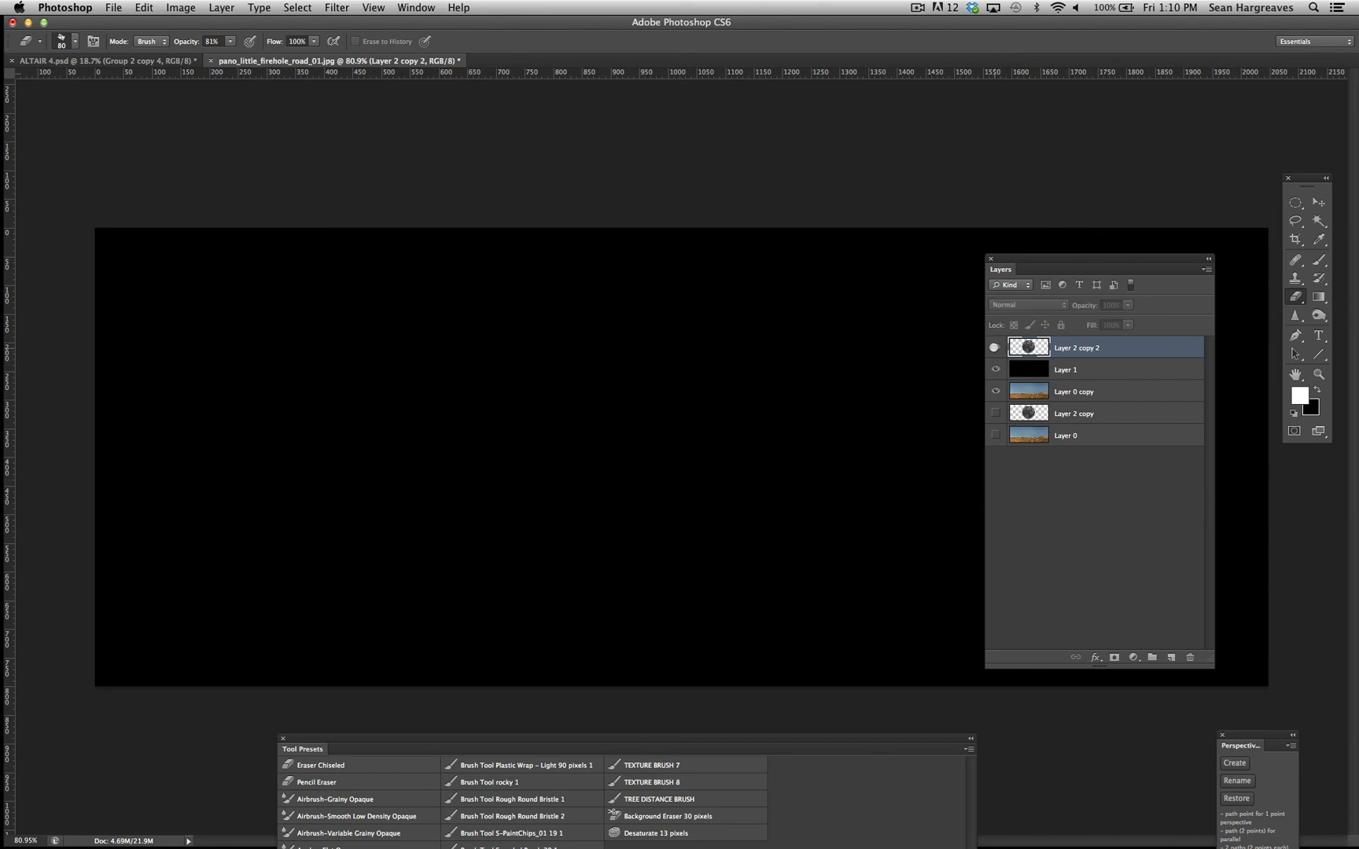
pyautogui.click(995, 348)
pyautogui.click(997, 350)
pyautogui.click(997, 350)
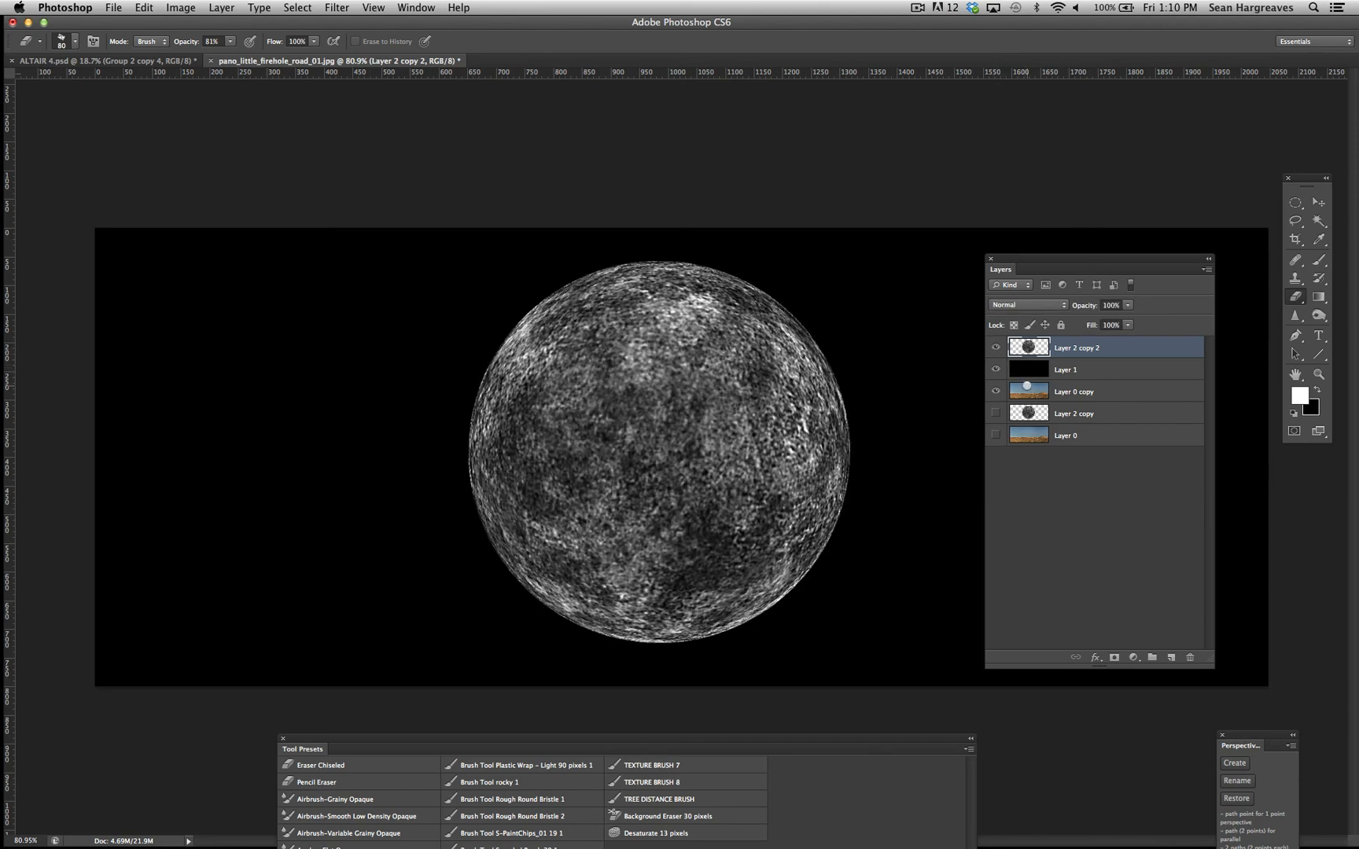
pyautogui.click(997, 349)
pyautogui.click(997, 349)
# Try outlining the planet with a freehand elliptical selection, and deselect it.
pyautogui.click(1293, 203)
pyautogui.moveTo(461, 283); pyautogui.dragTo(1097, 638)
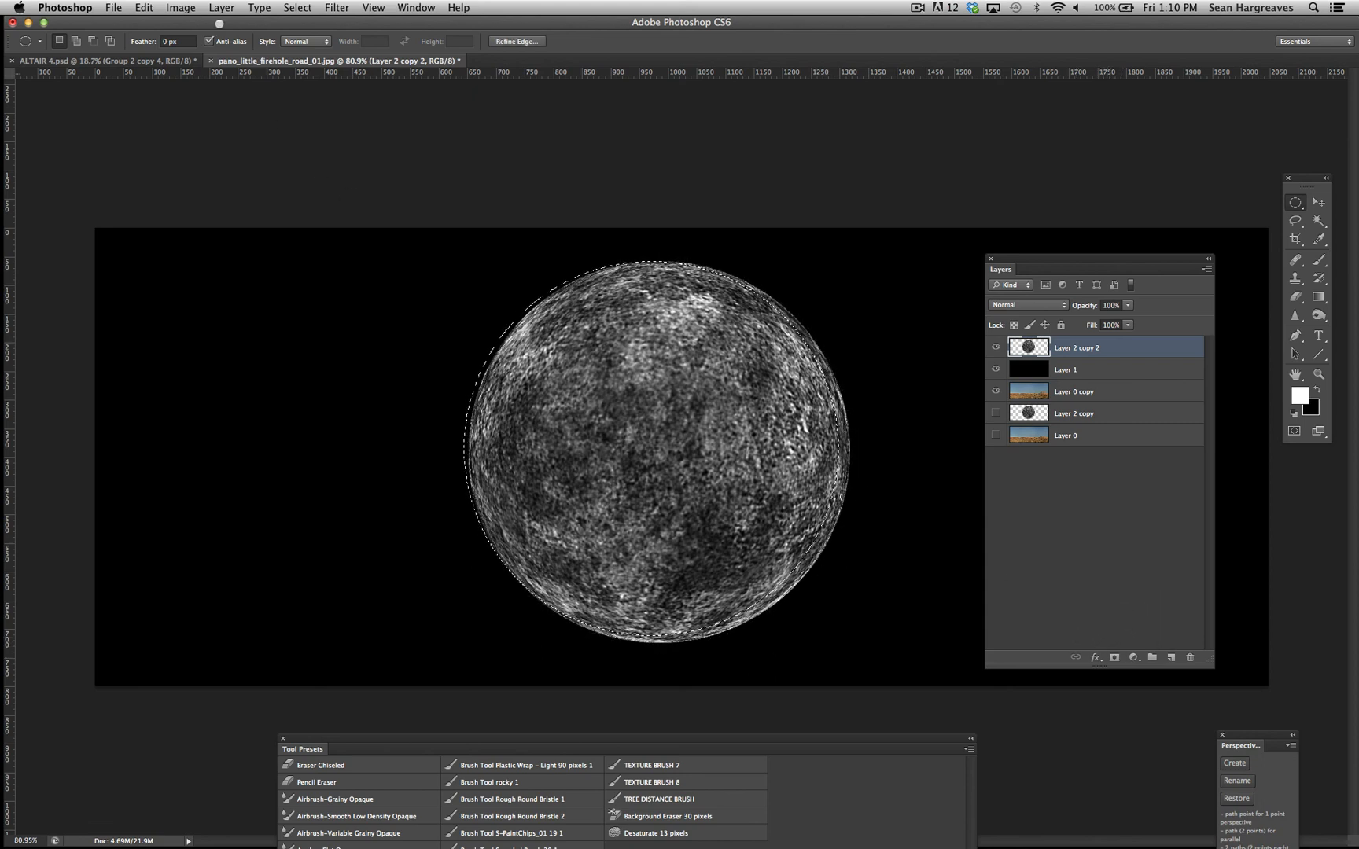
pyautogui.click(297, 8)
pyautogui.click(358, 38)
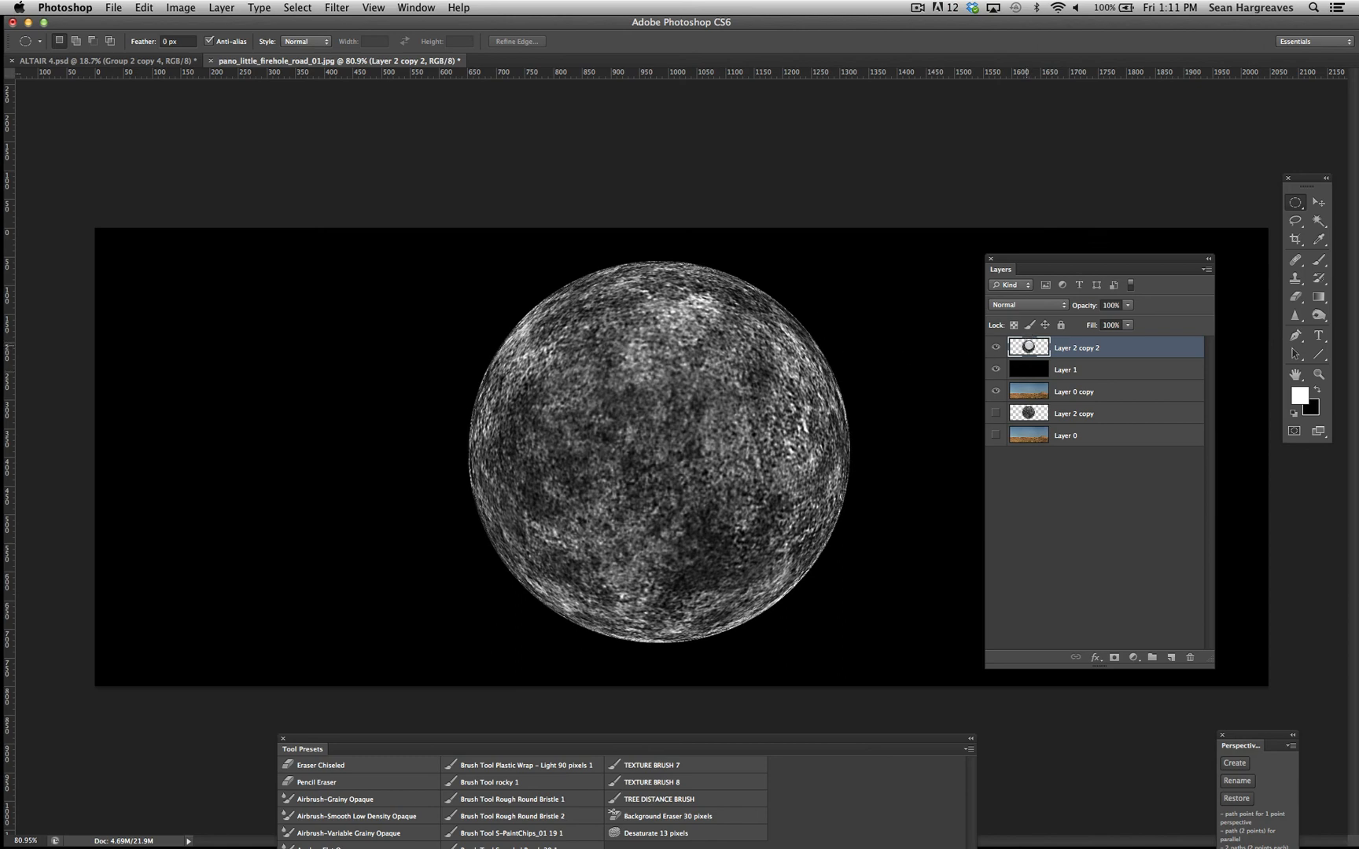
# Load Layer 2 copy 2's outline as a selection, check it with Layer 1 and Layer 0 copy hidden, and deselect it.
pyautogui.keyDown('super'); pyautogui.click(1029, 346); pyautogui.keyUp('super')
pyautogui.moveTo(995, 369); pyautogui.dragTo(995, 391)
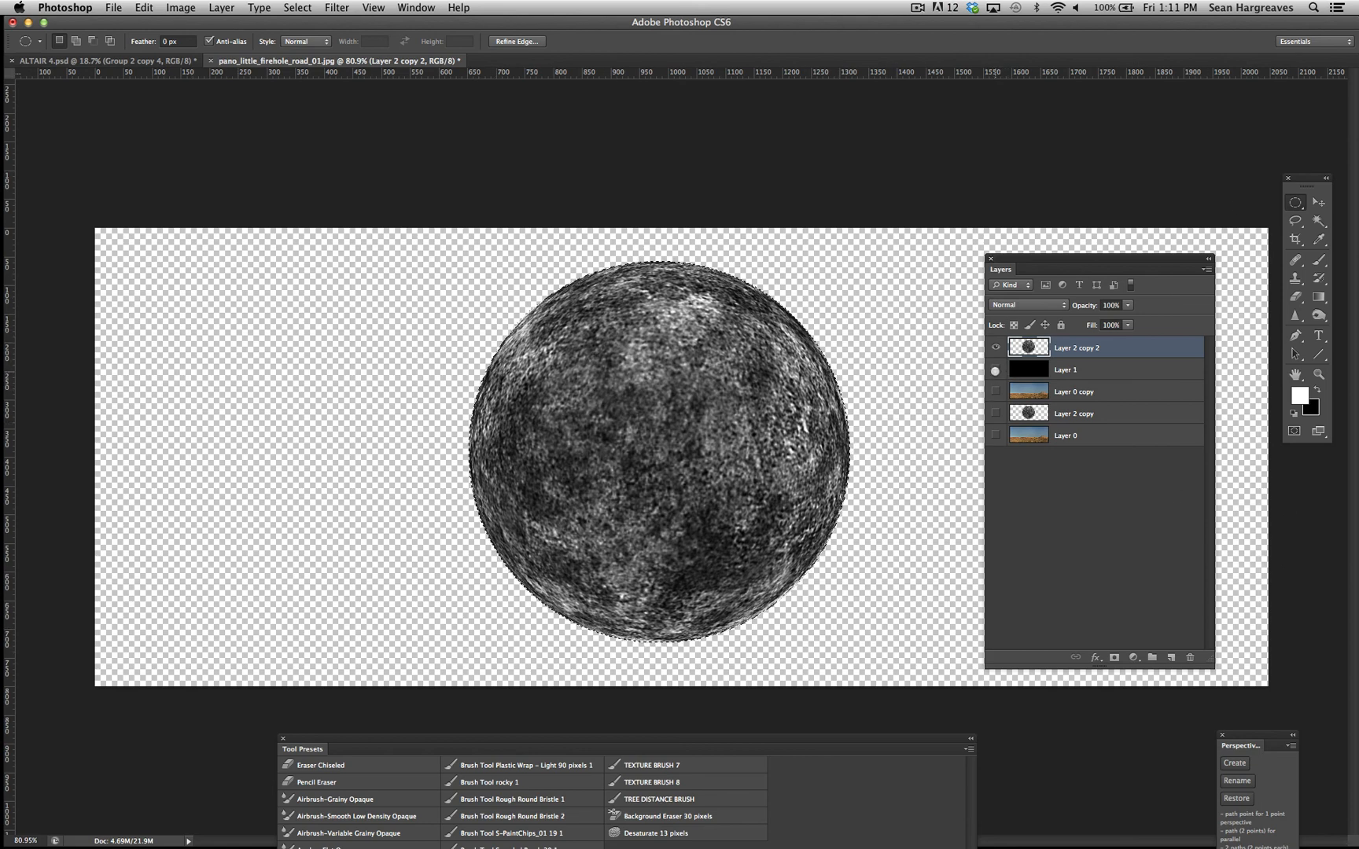
pyautogui.click(995, 370)
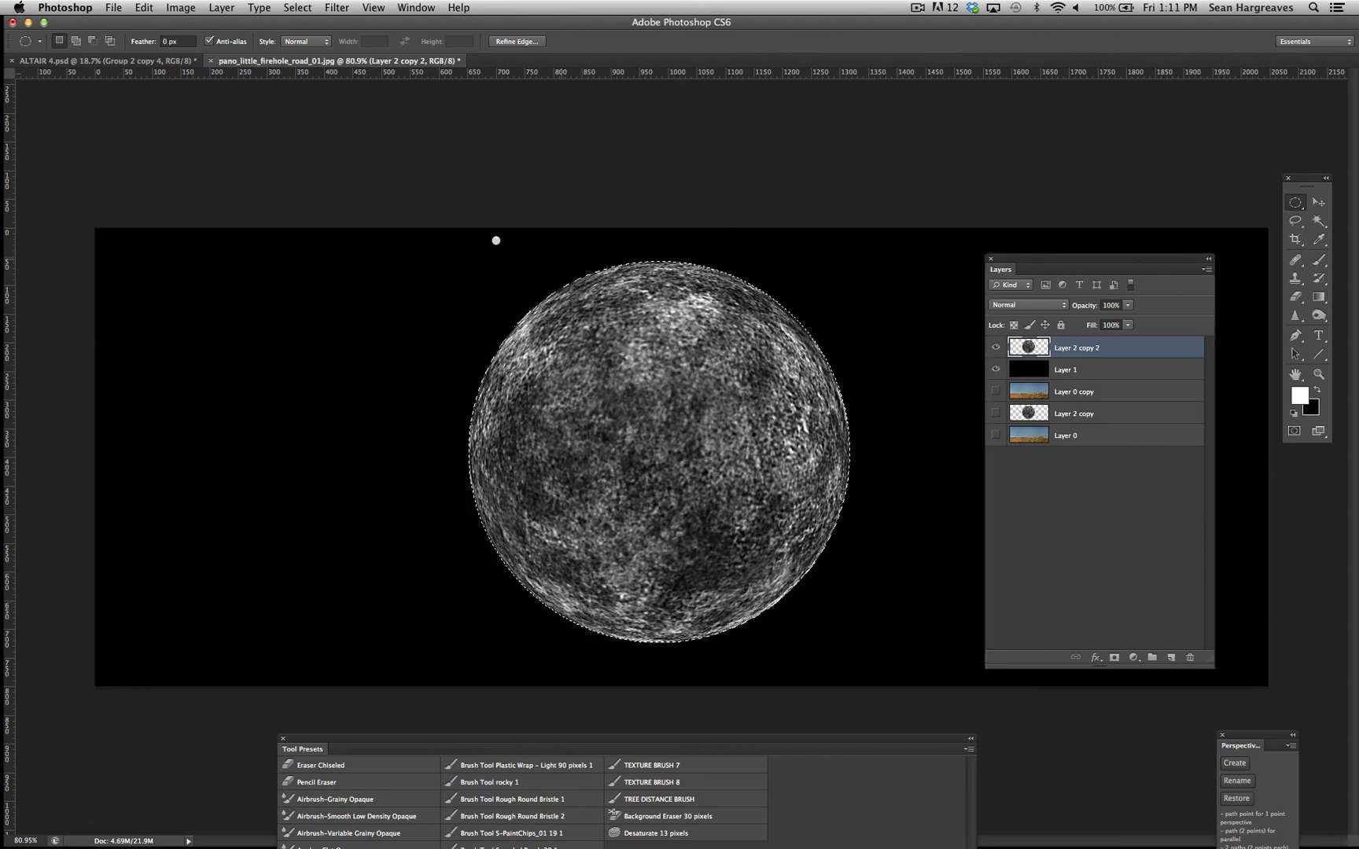
pyautogui.click(298, 7)
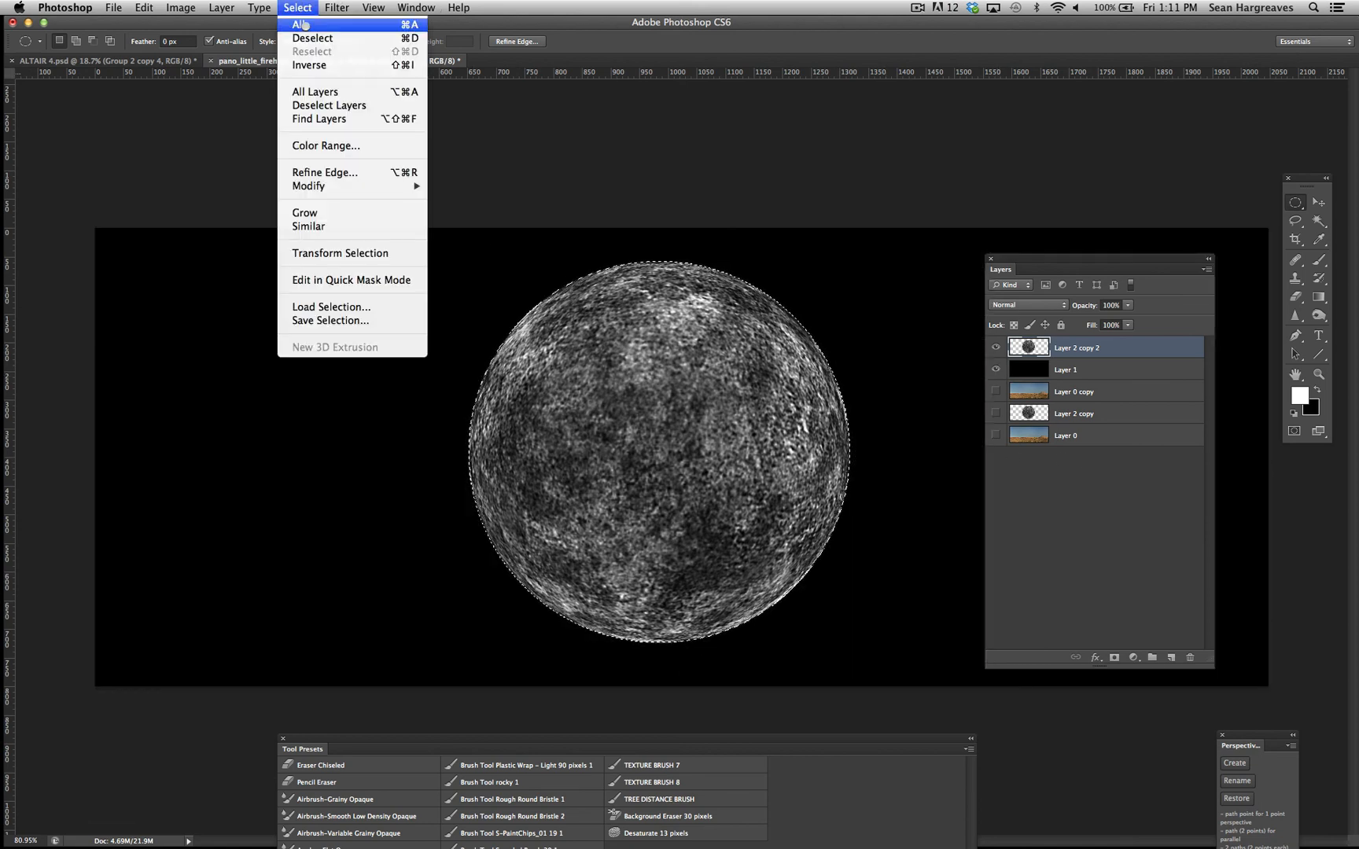
pyautogui.click(313, 36)
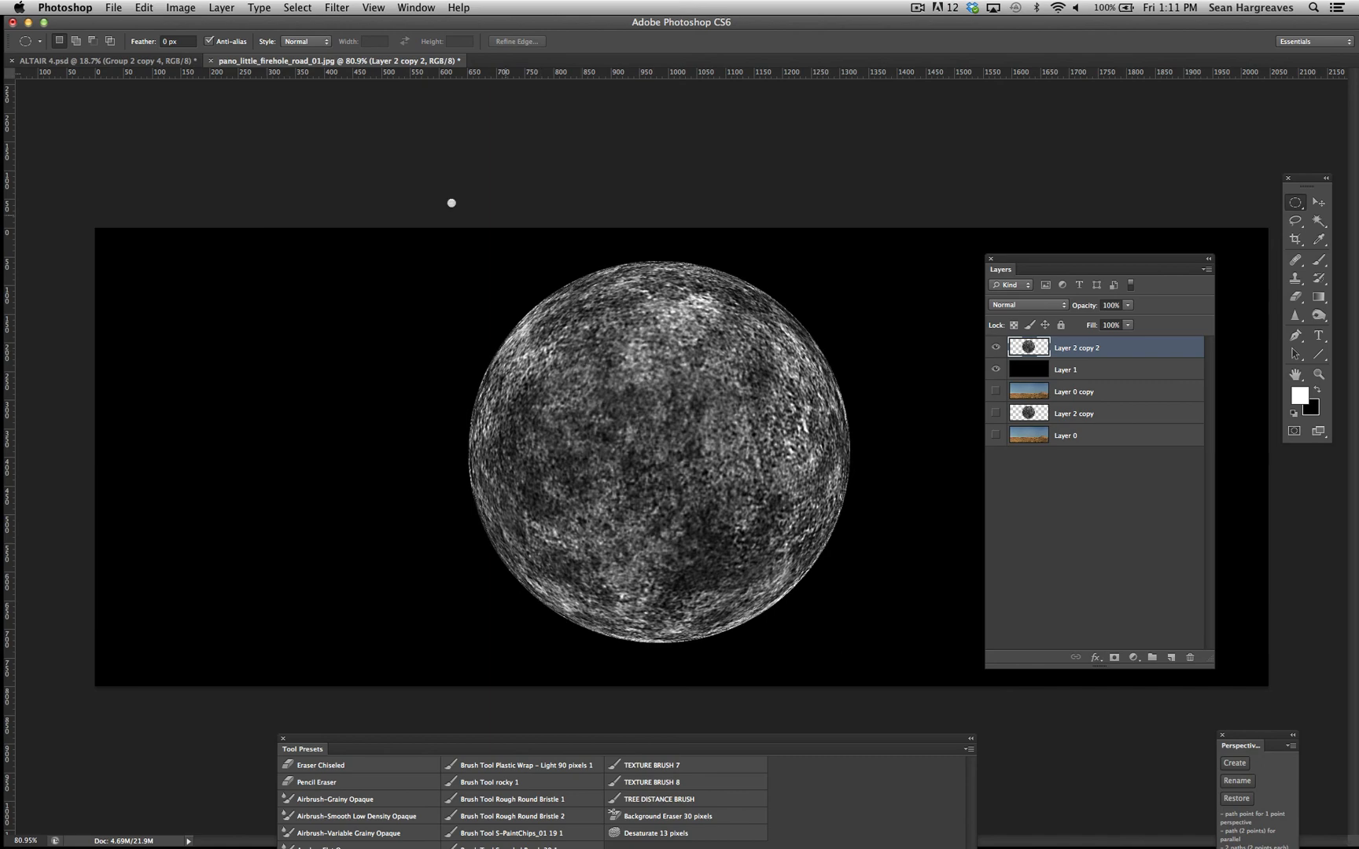
pyautogui.click(144, 7)
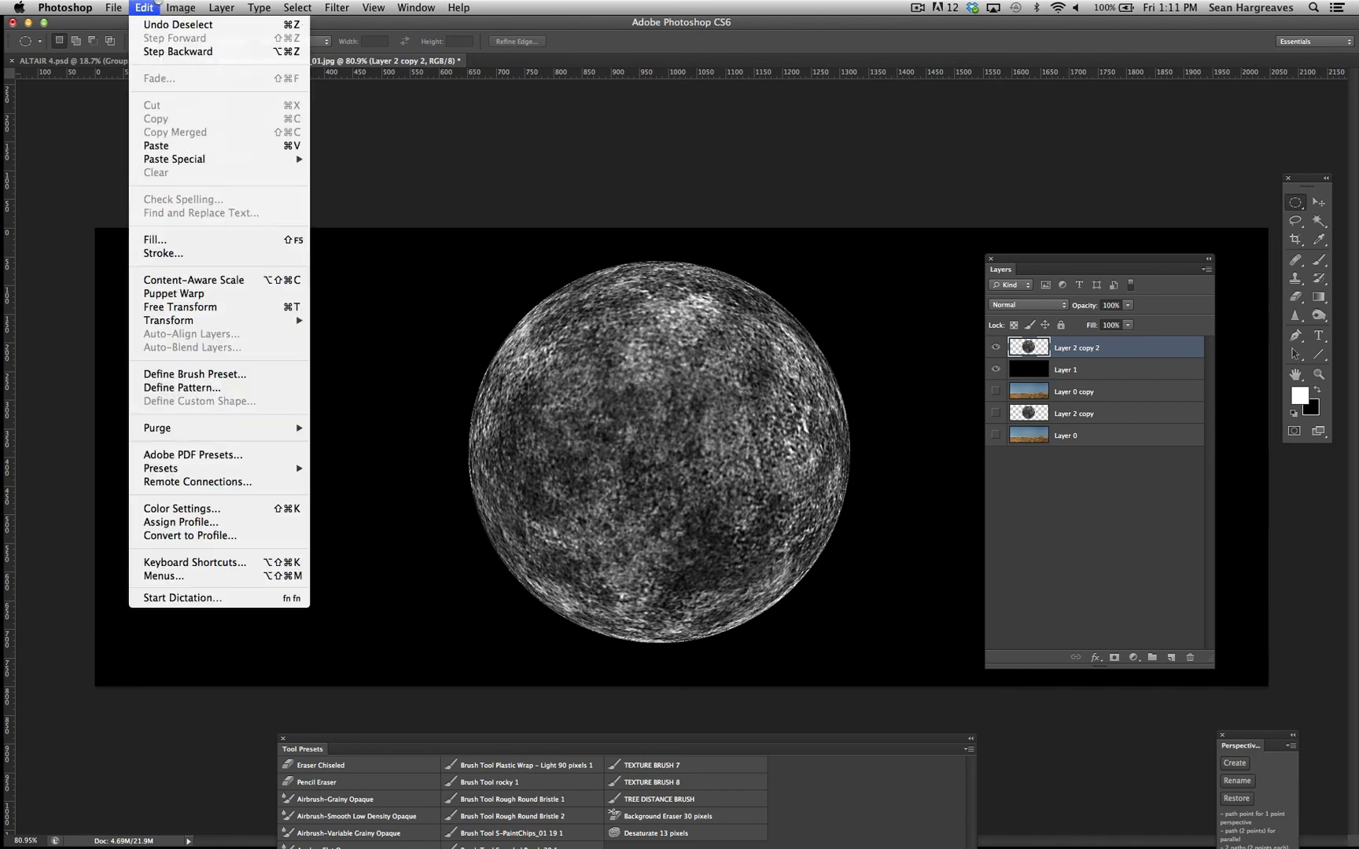
pyautogui.moveTo(181, 7)
pyautogui.moveTo(227, 50)
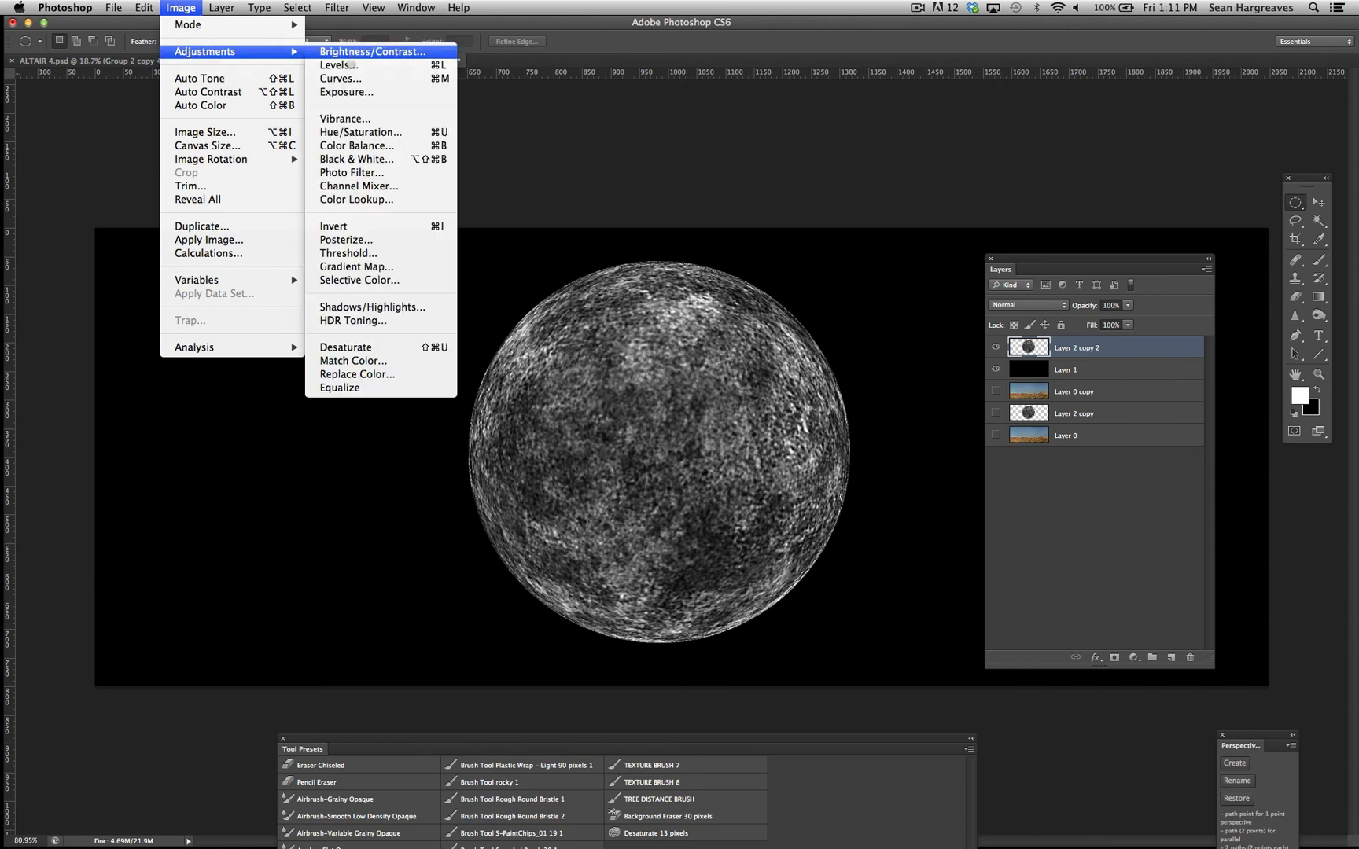
pyautogui.click(349, 145)
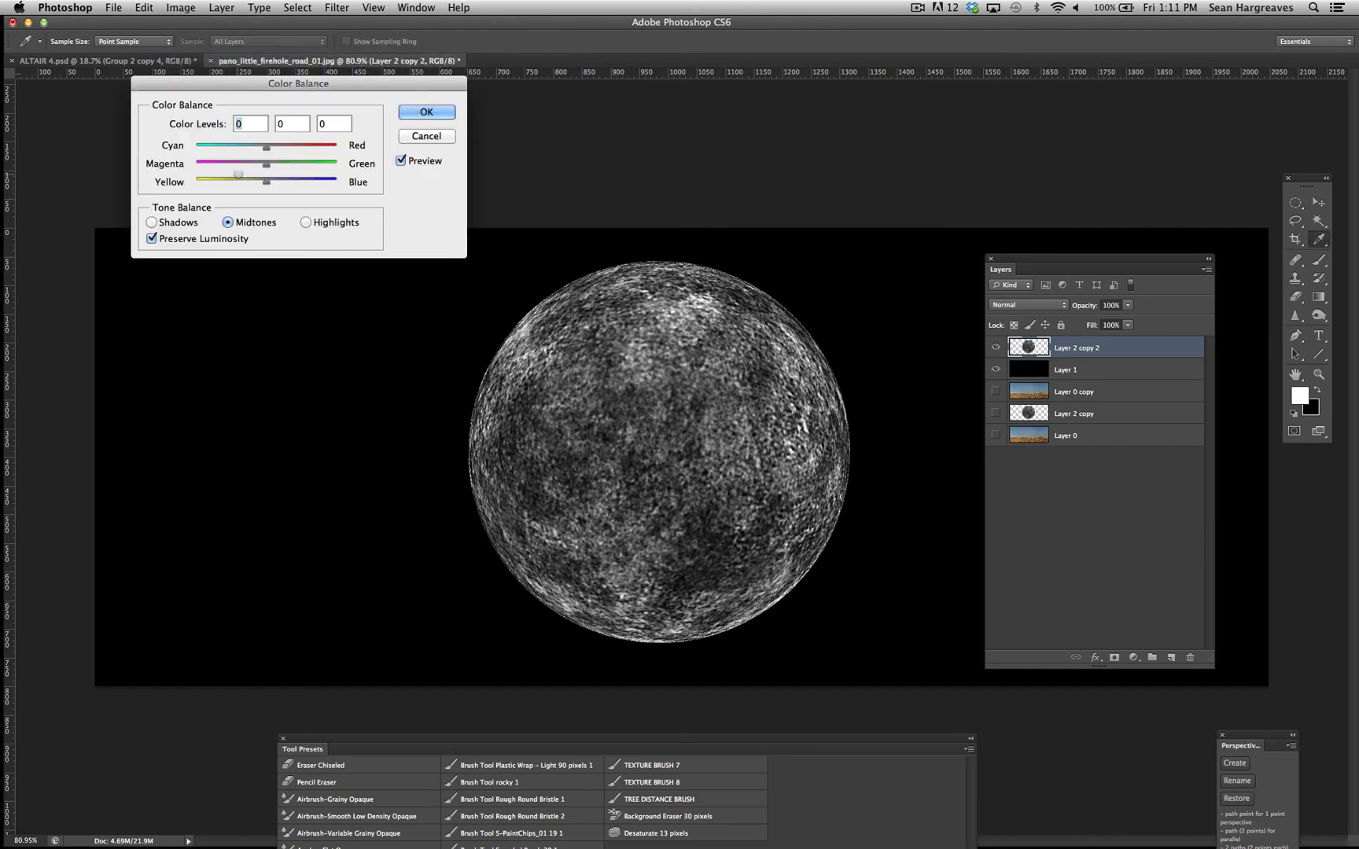
pyautogui.moveTo(266, 181); pyautogui.dragTo(254, 146)
pyautogui.click(439, 136)
# Tint the planet blue with Color Balance midtones shifted toward cyan and blue, matching it against Layer 0 copy with Layer 1 temporarily hidden.
pyautogui.click(995, 369)
pyautogui.click(996, 390)
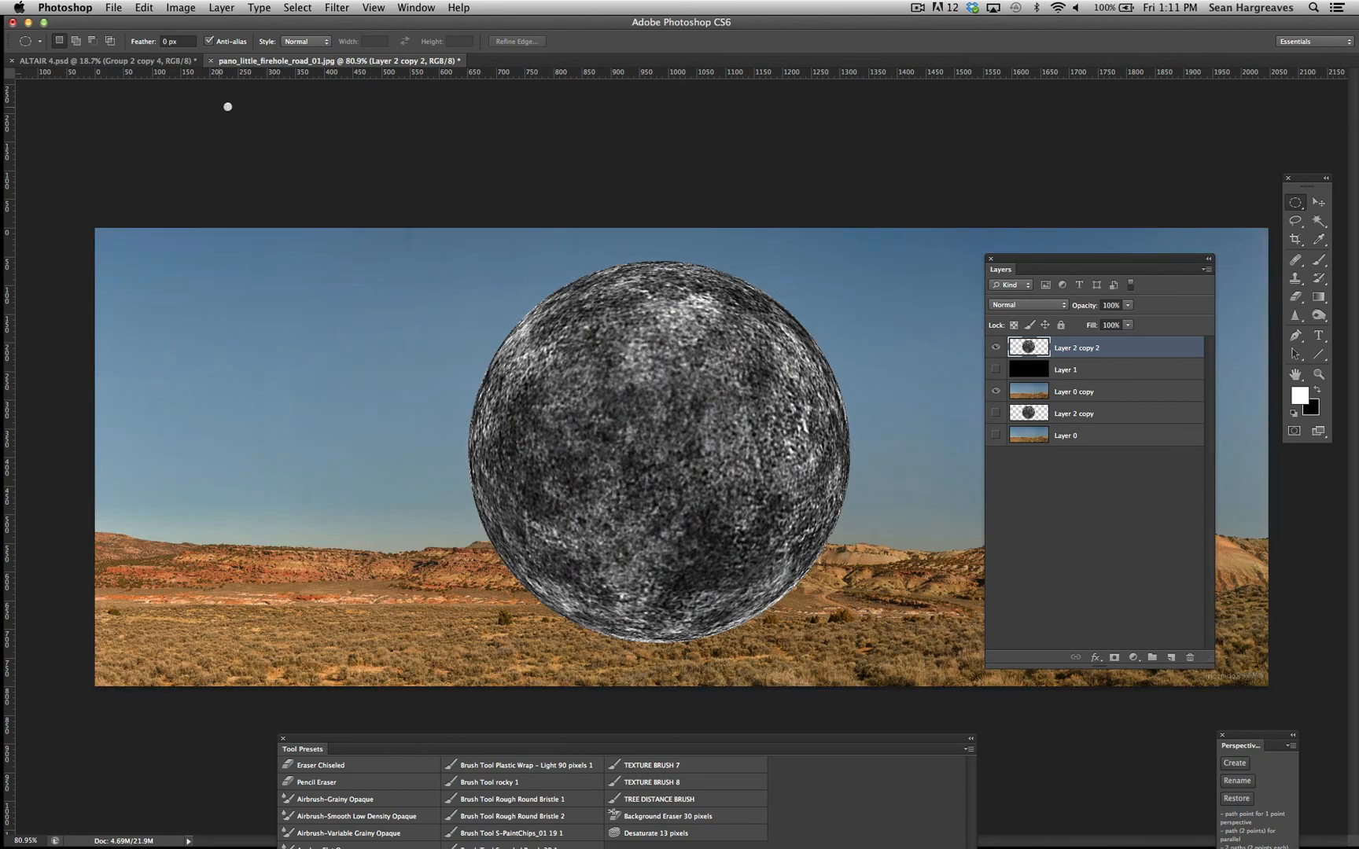
pyautogui.click(186, 8)
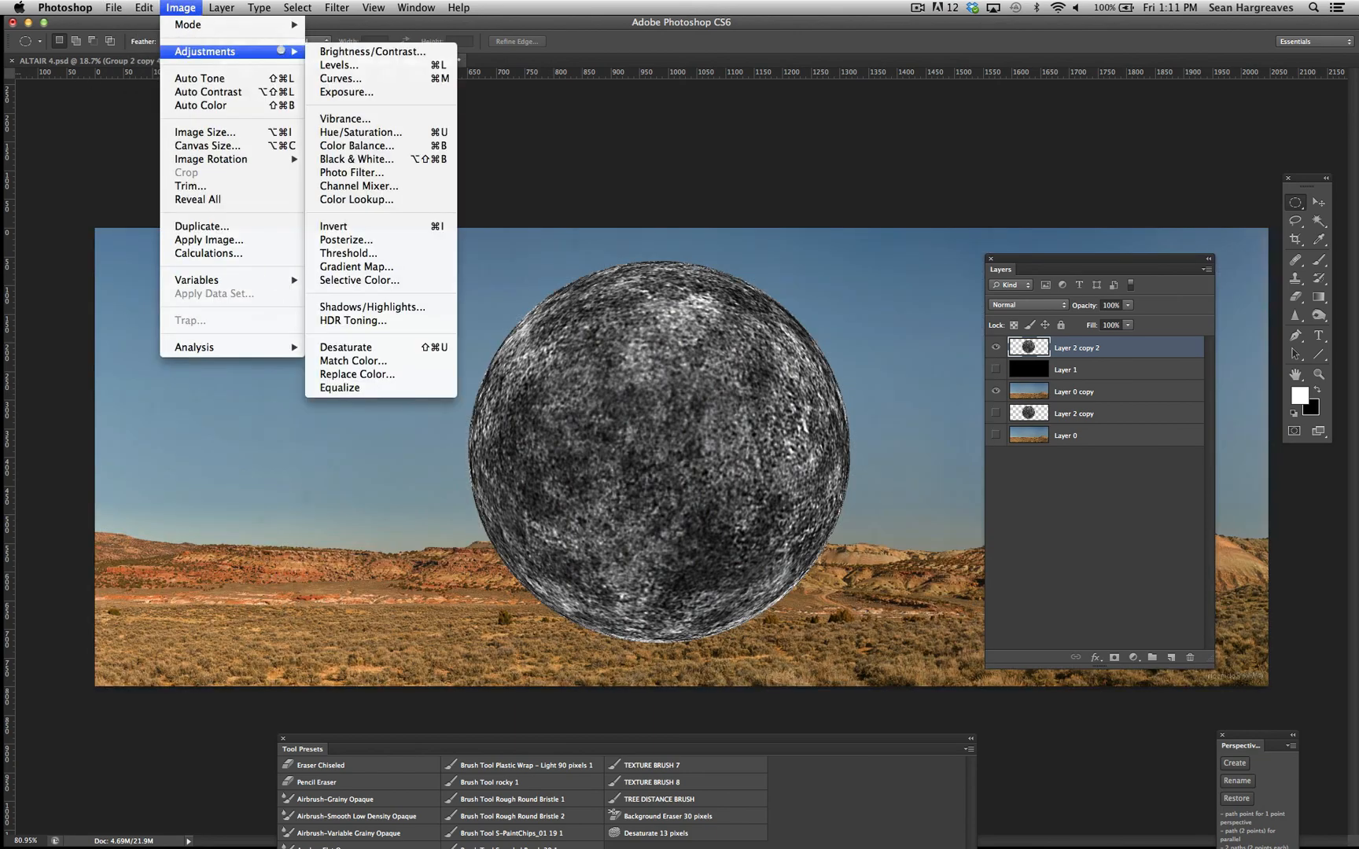
pyautogui.click(389, 144)
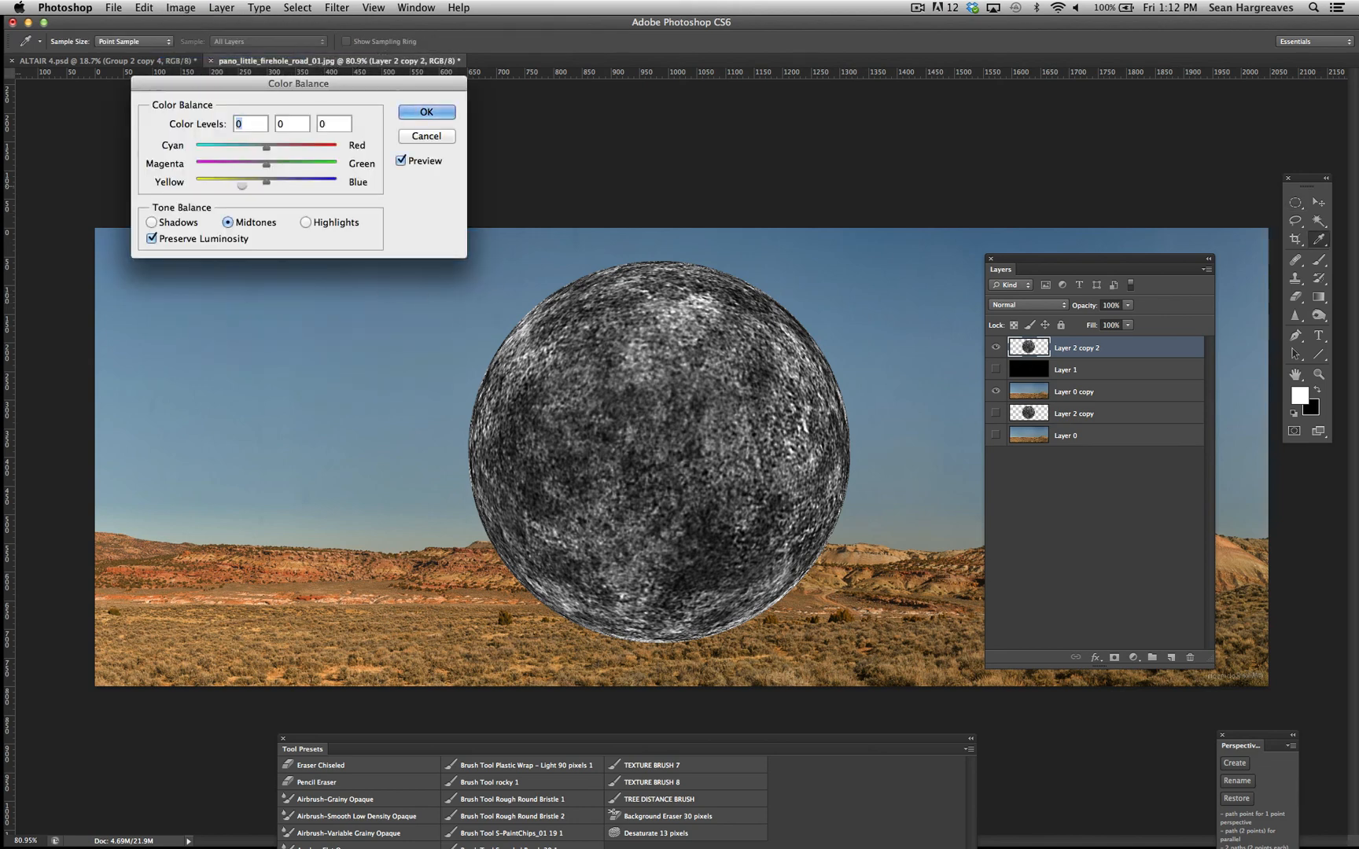
pyautogui.moveTo(267, 182); pyautogui.dragTo(237, 147)
pyautogui.press('Tab')
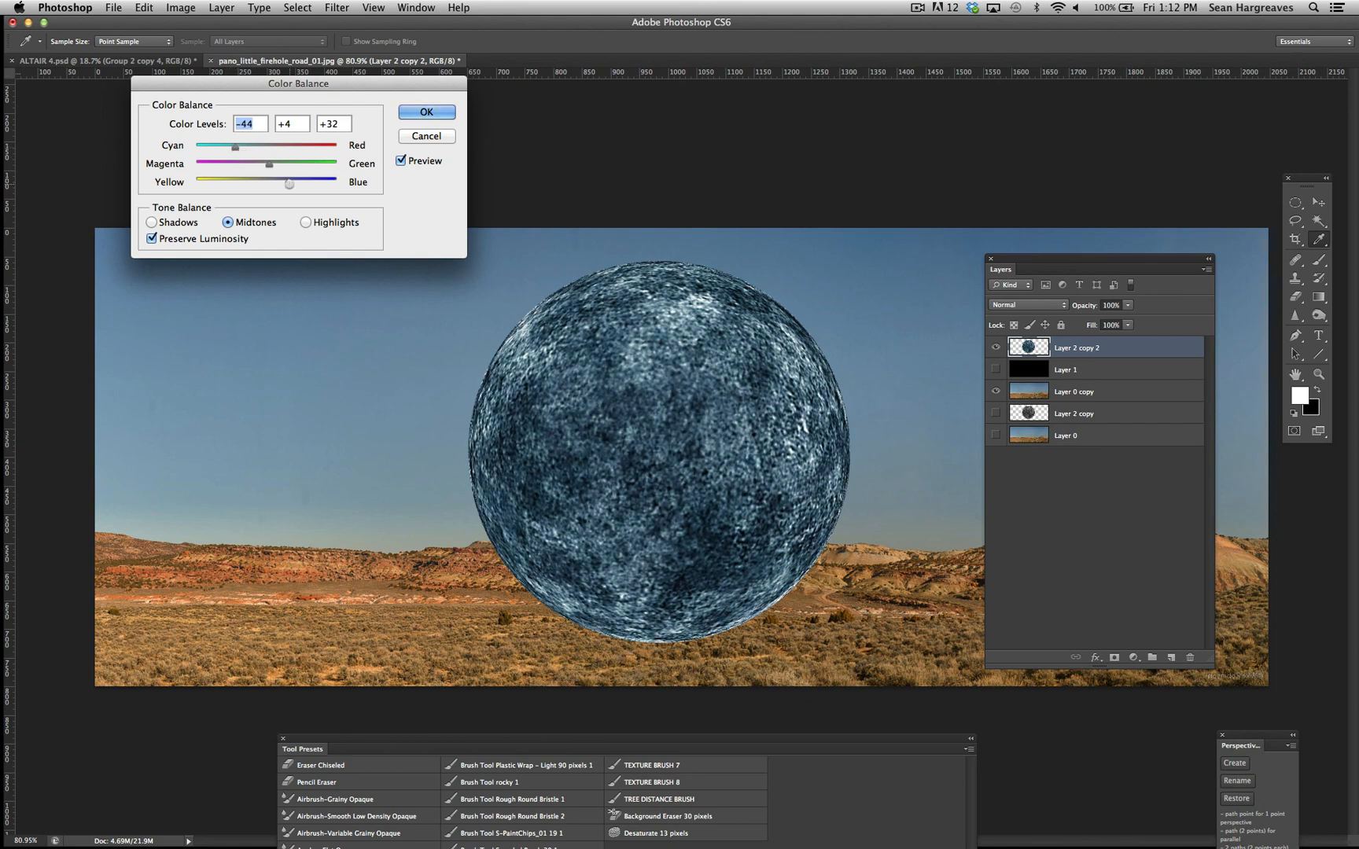
pyautogui.click(292, 182)
pyautogui.moveTo(235, 149); pyautogui.dragTo(238, 149)
pyautogui.click(273, 164)
pyautogui.press('Return')
pyautogui.press('m')
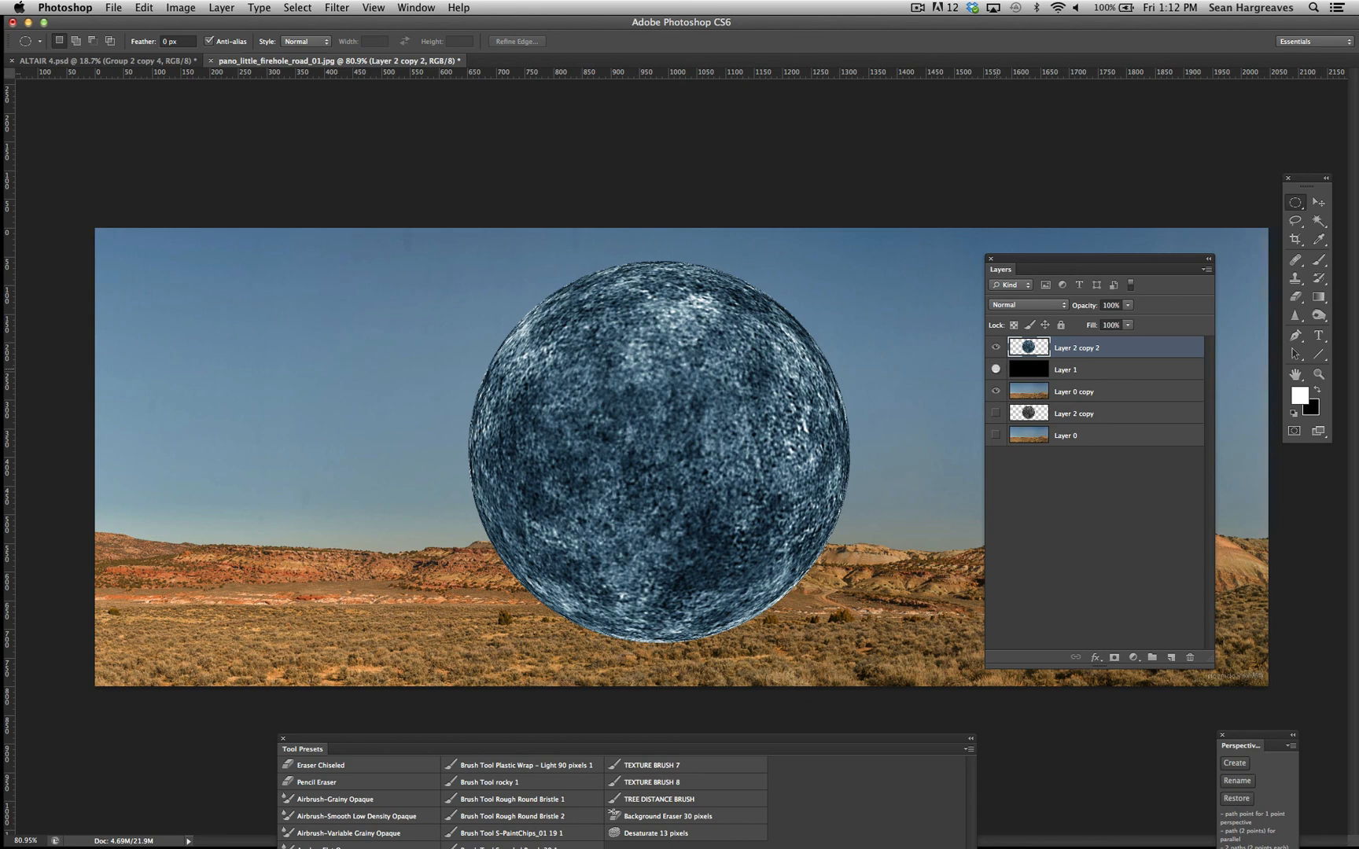
pyautogui.click(995, 369)
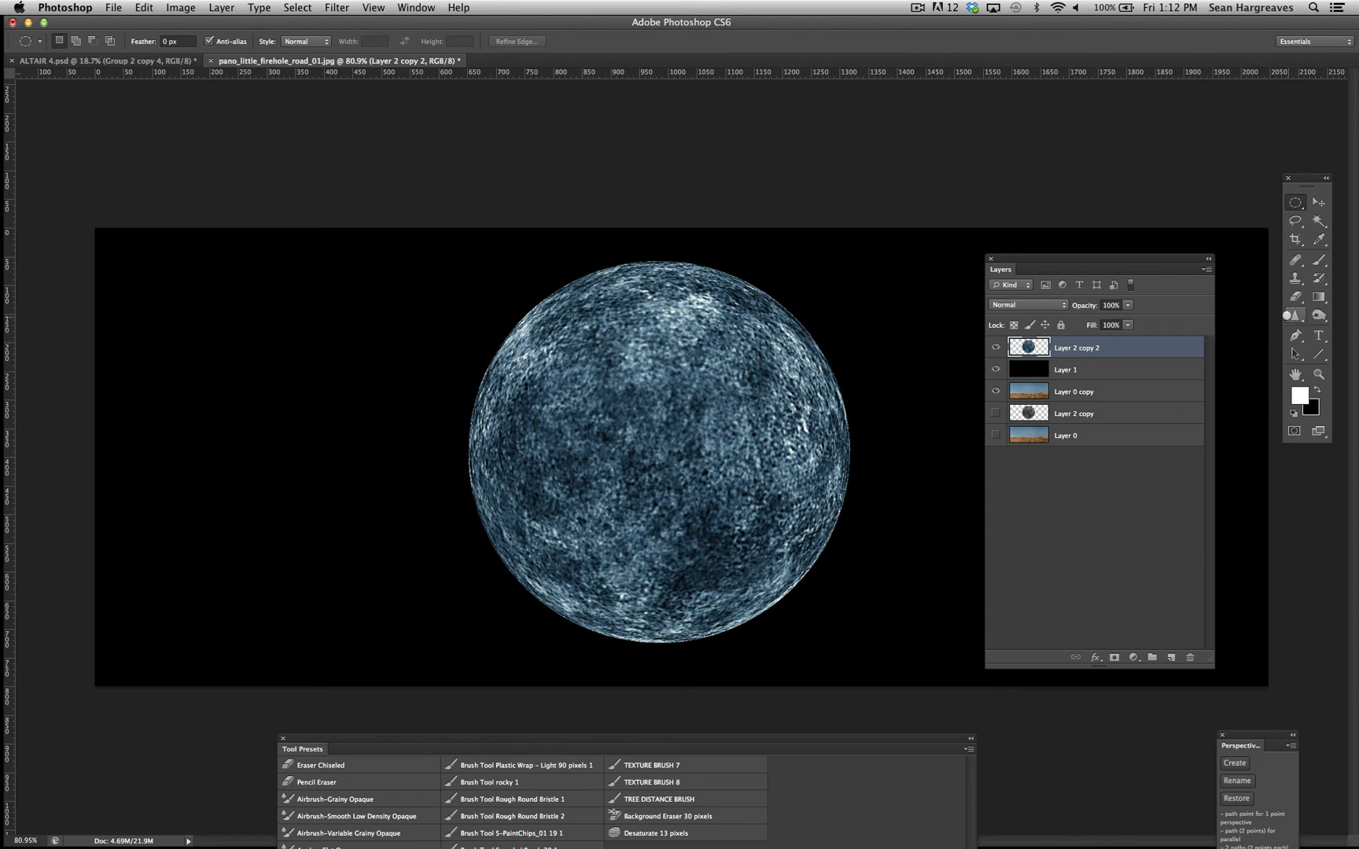
# Set up the Sharpen tool at 100% strength with the 600-pixel brush.
pyautogui.moveTo(1302, 177); pyautogui.dragTo(1296, 181)
pyautogui.click(1290, 318)
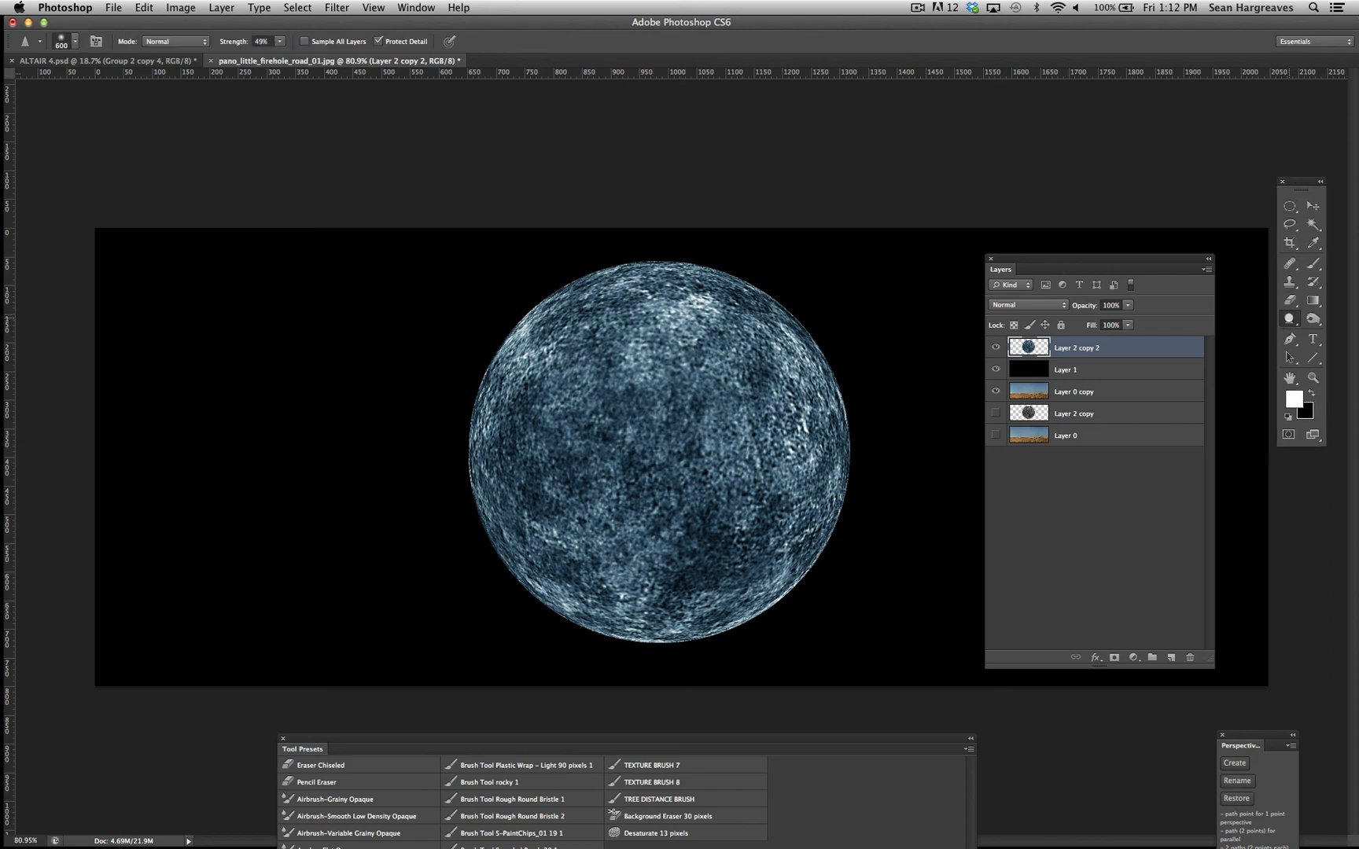
pyautogui.keyDown('alt'); pyautogui.click(1290, 319); pyautogui.keyUp('alt')
pyautogui.click(1290, 319)
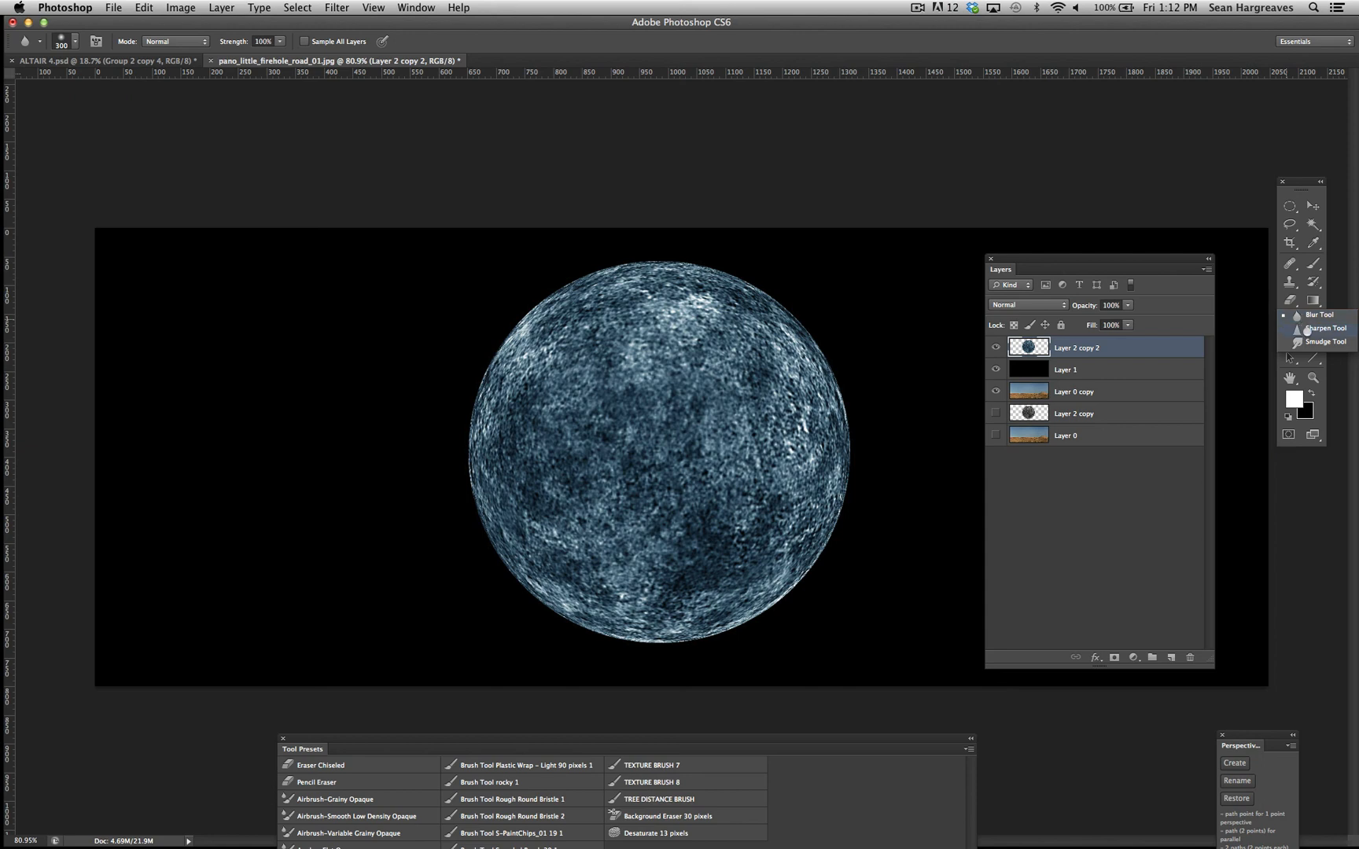
pyautogui.click(1313, 329)
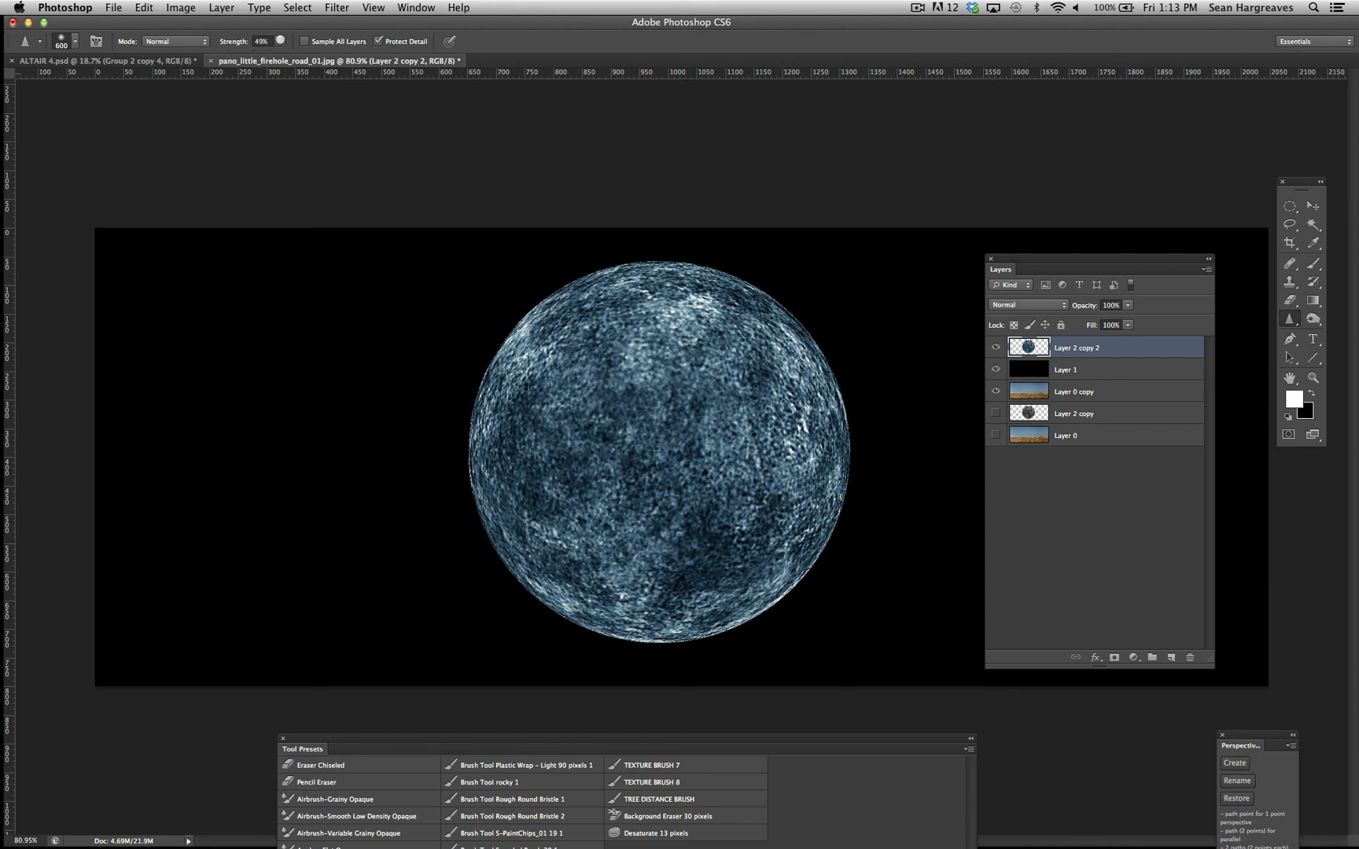
pyautogui.click(279, 41)
pyautogui.moveTo(281, 53); pyautogui.dragTo(451, 82)
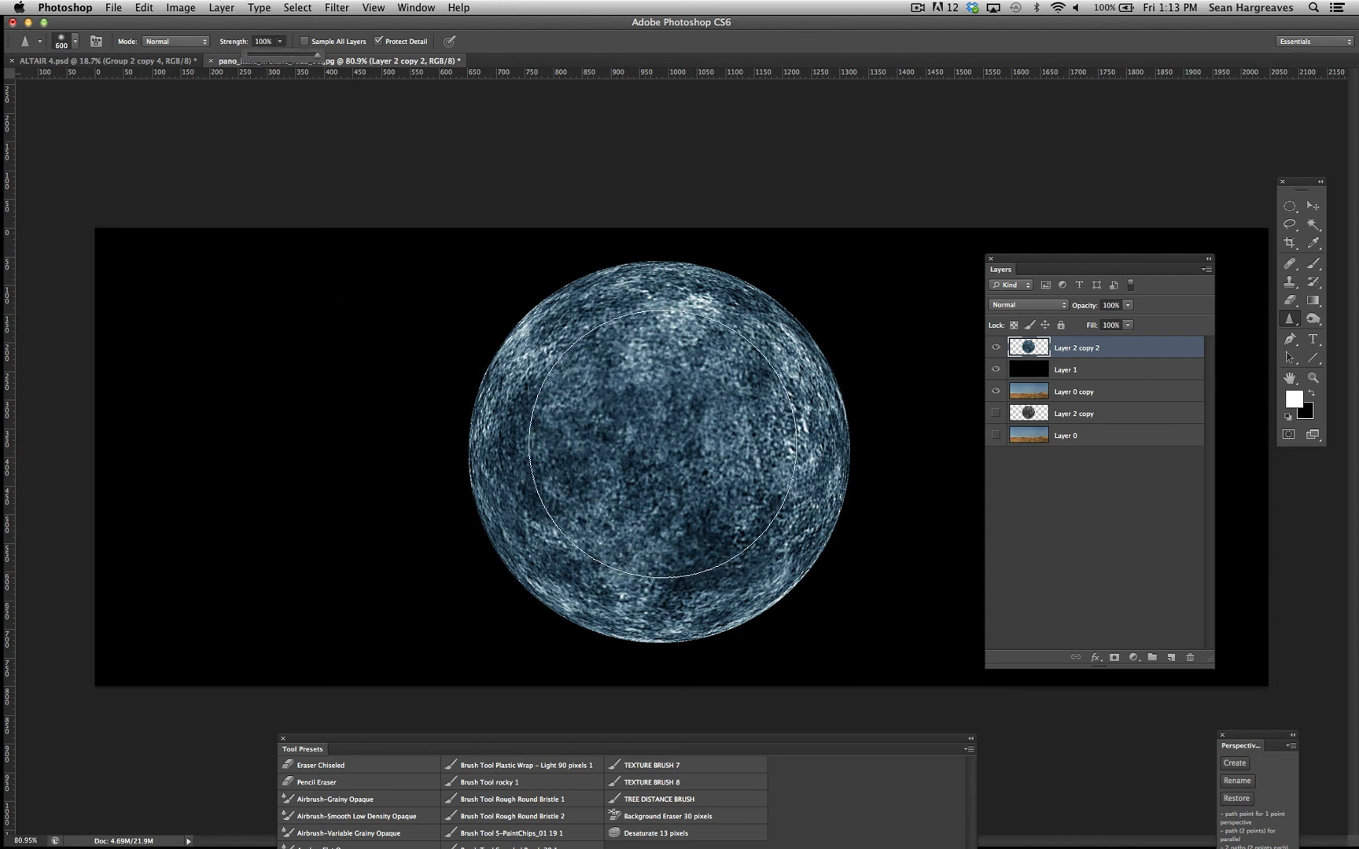
# Try sharpening the middle of the planet with the 600-pixel brush, and undo the Sharpen stroke.
pyautogui.moveTo(651, 434)
pyautogui.mouseDown()
pyautogui.moveTo(646, 485)
pyautogui.moveTo(625, 460)
pyautogui.moveTo(684, 452)
pyautogui.moveTo(683, 471)
pyautogui.moveTo(639, 478)
pyautogui.moveTo(650, 441)
pyautogui.moveTo(671, 439)
pyautogui.moveTo(669, 476)
pyautogui.moveTo(645, 476)
pyautogui.moveTo(632, 447)
pyautogui.mouseUp()
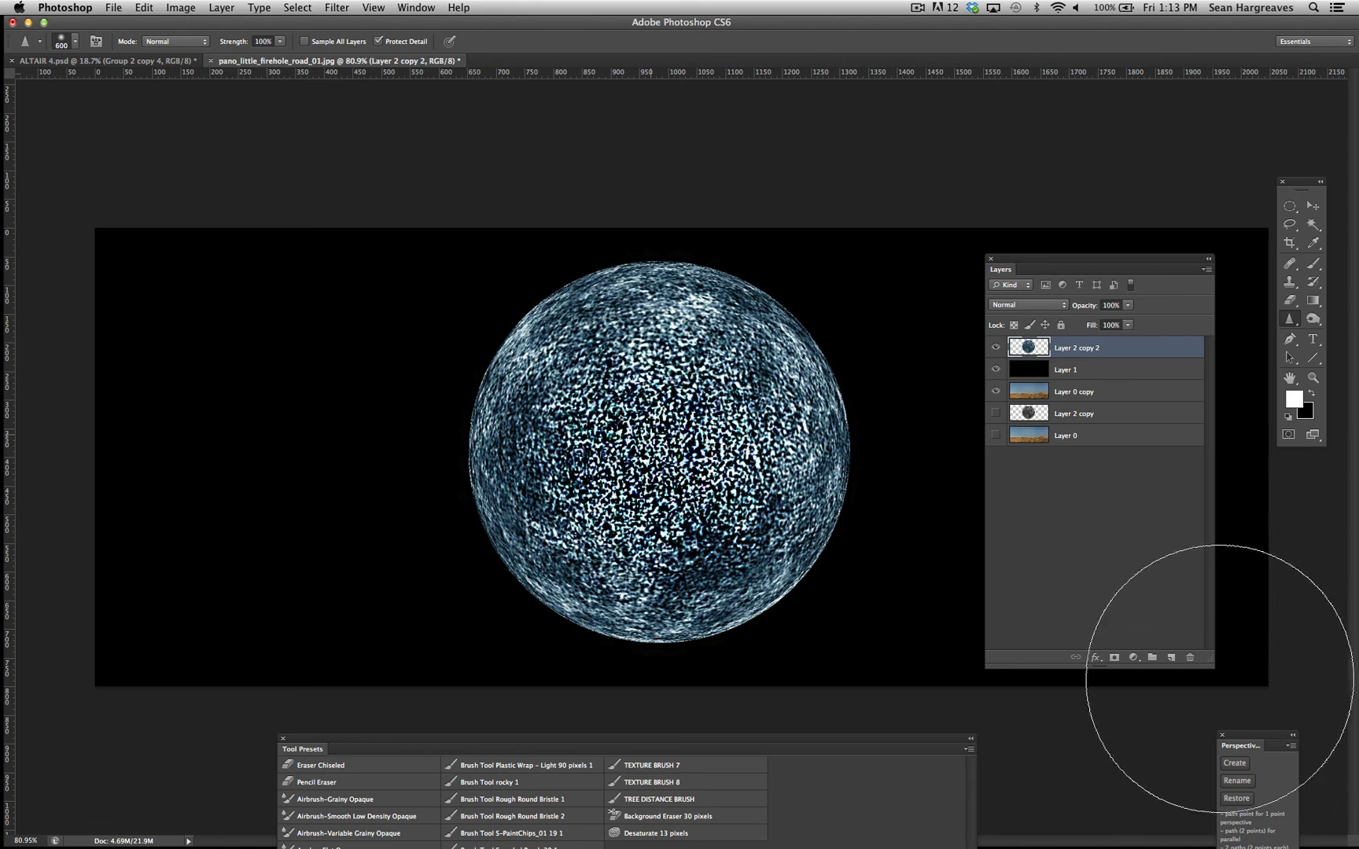
pyautogui.click(144, 8)
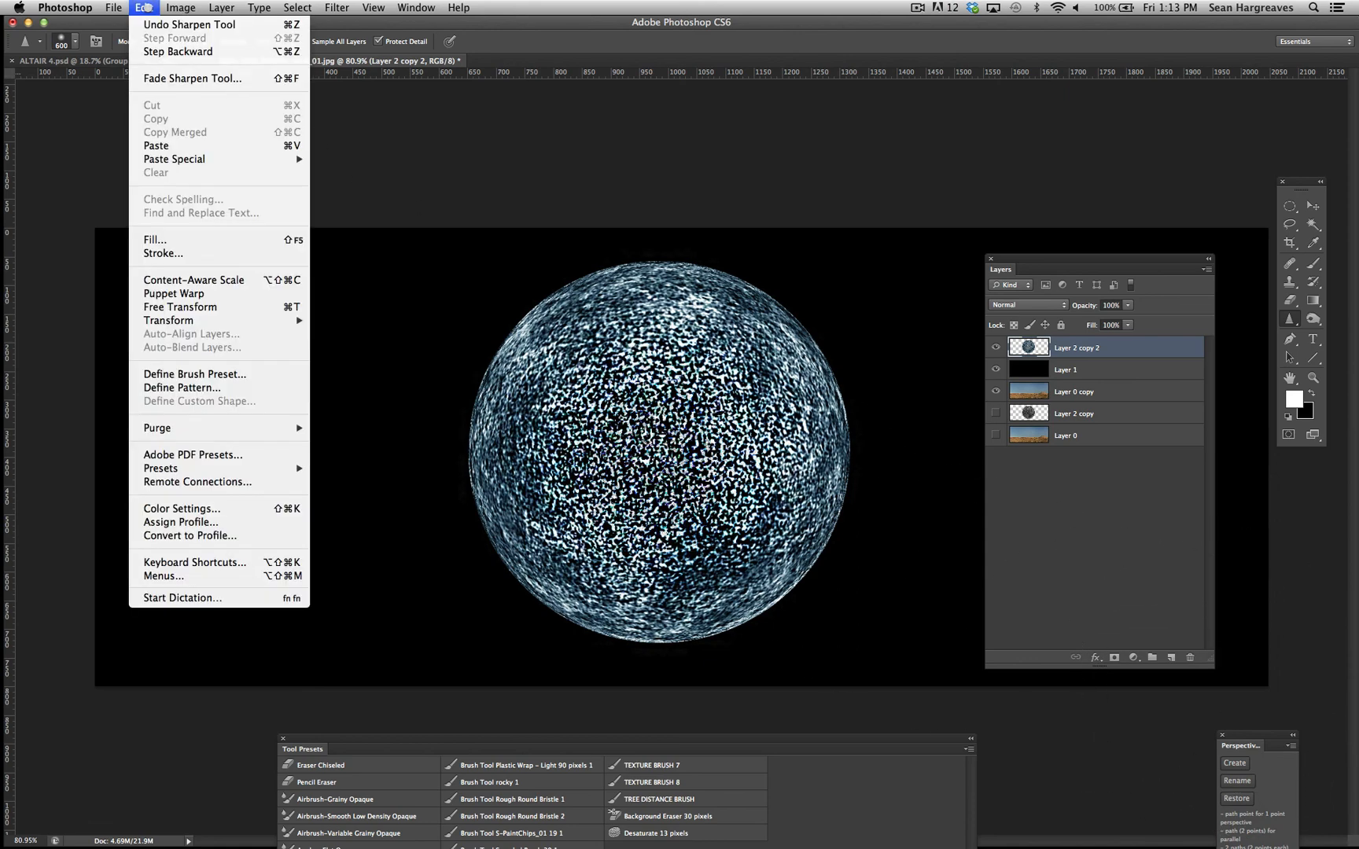
pyautogui.click(146, 8)
pyautogui.click(144, 8)
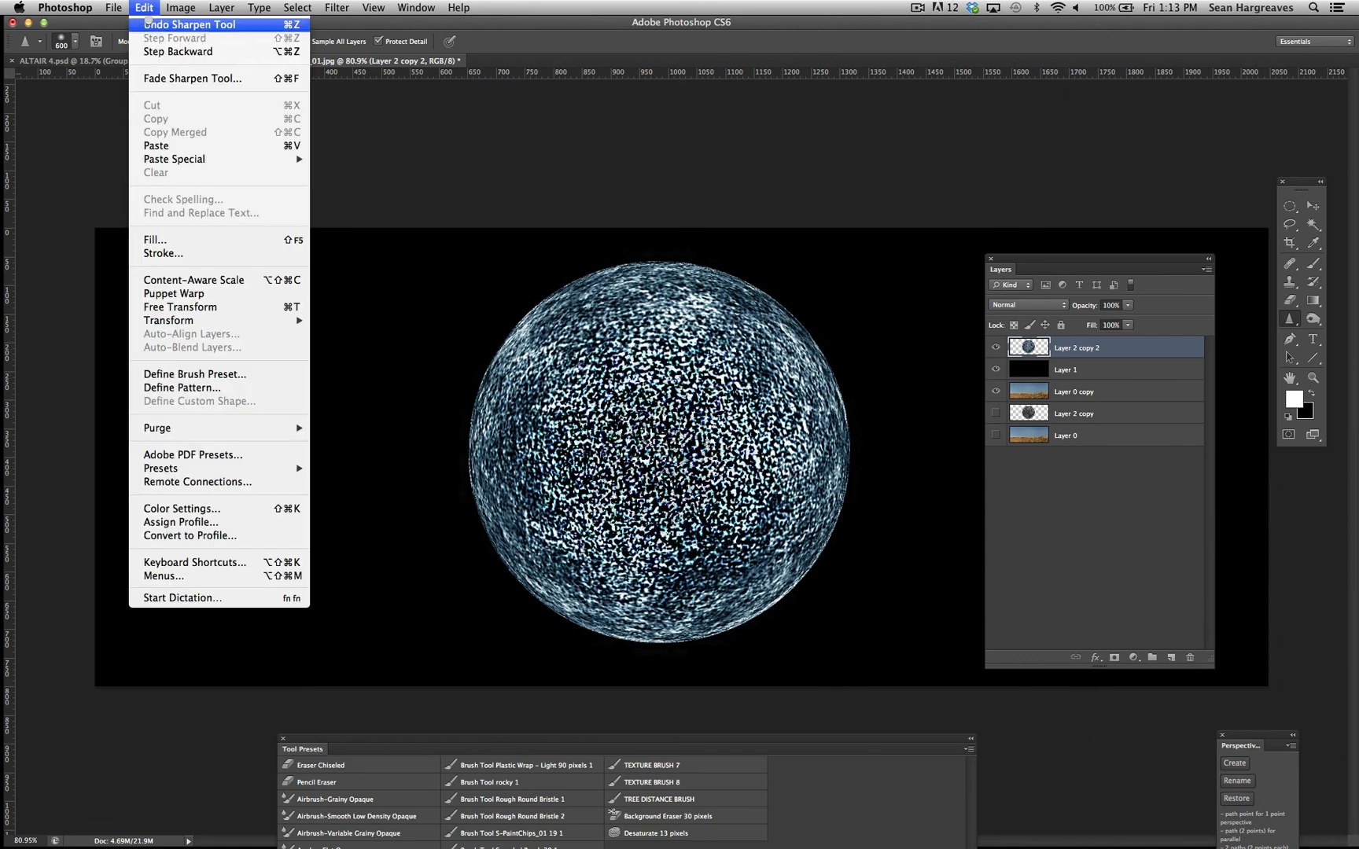
pyautogui.click(149, 23)
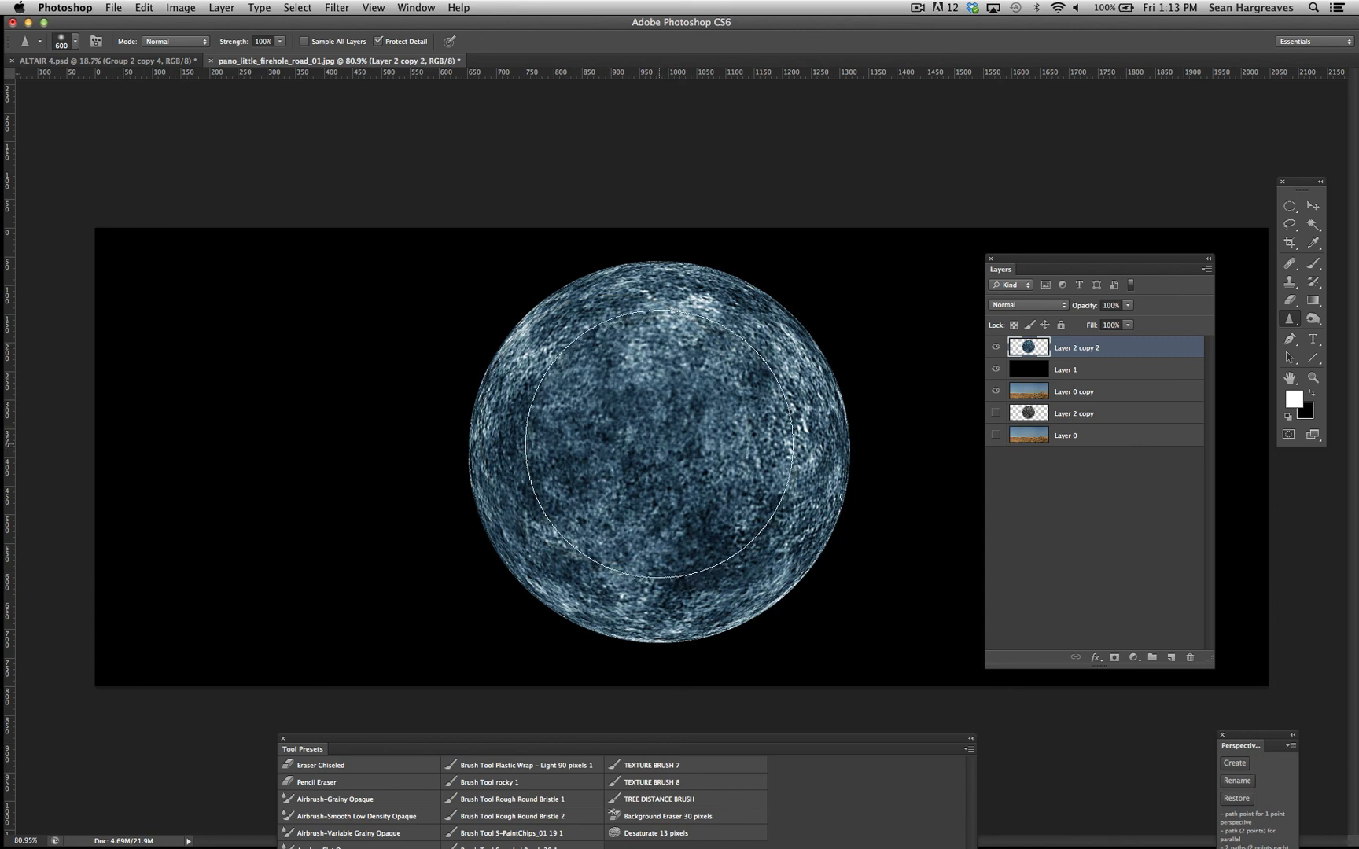
# Sharpen the planet's central texture lightly with a 300-pixel brush, and set the brush size to 200 pixels.
pyautogui.press('[')
pyautogui.press('[')
pyautogui.press('[')
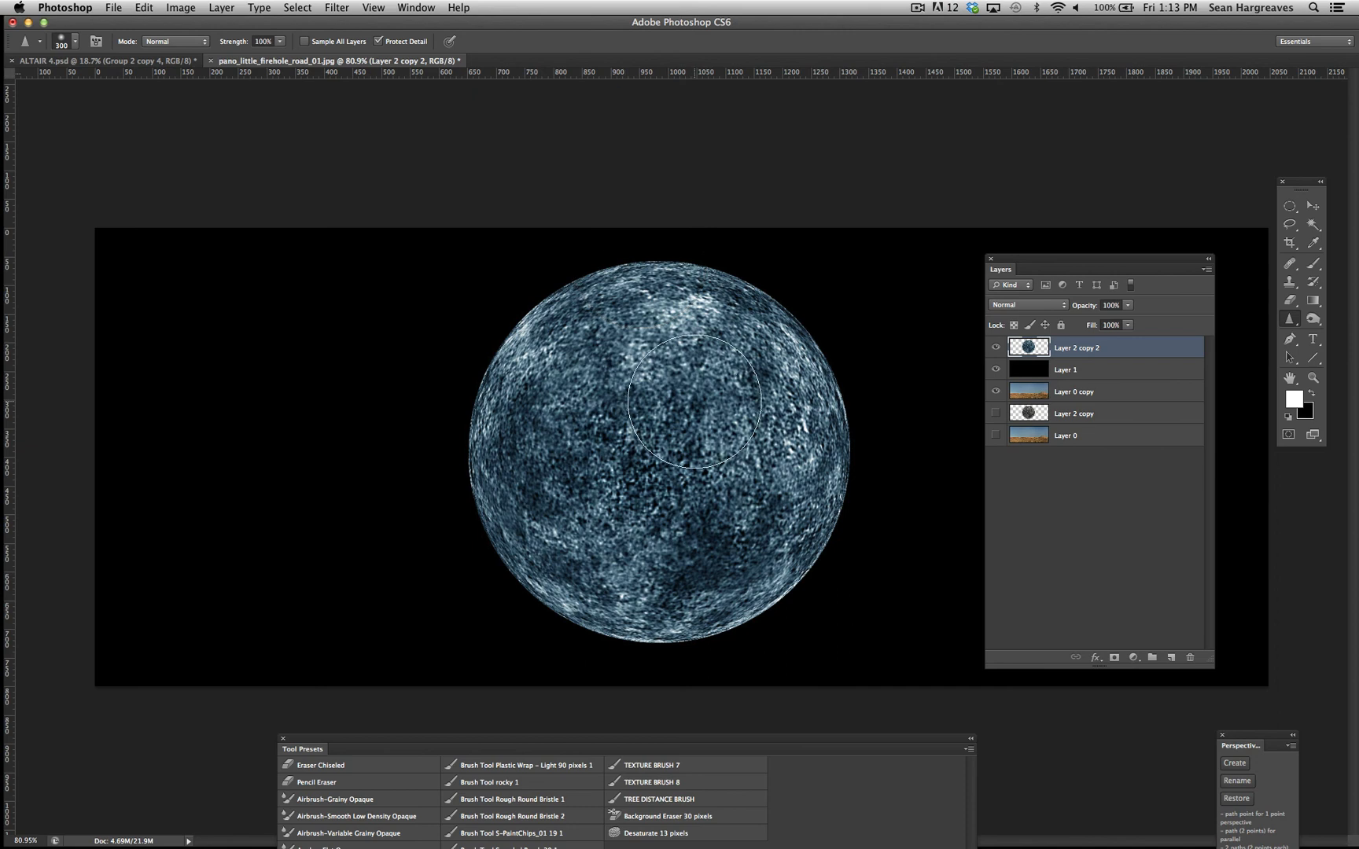
pyautogui.press(']')
pyautogui.press(']')
pyautogui.press(']')
pyautogui.press('[')
pyautogui.press('[')
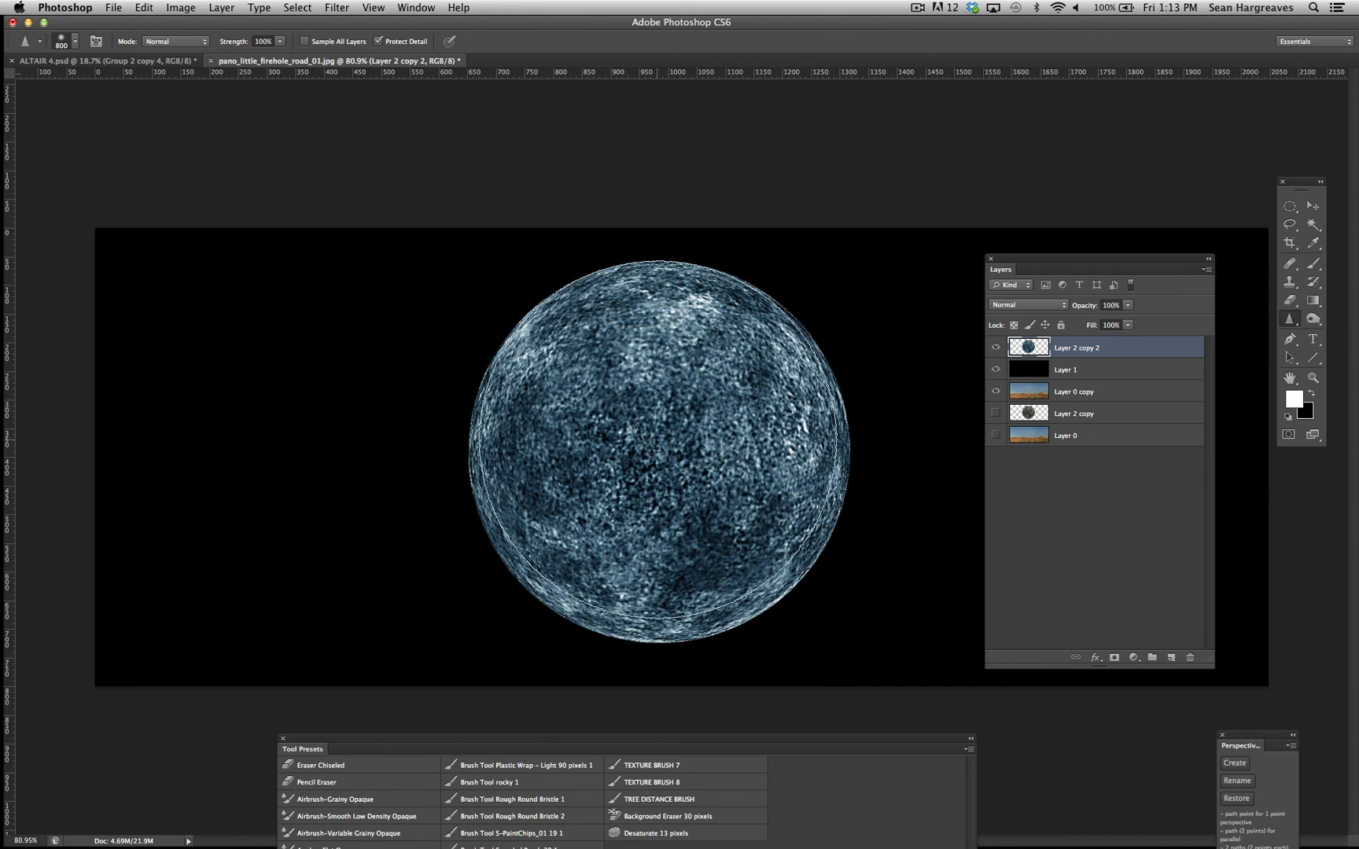
pyautogui.press('[')
pyautogui.press('[')
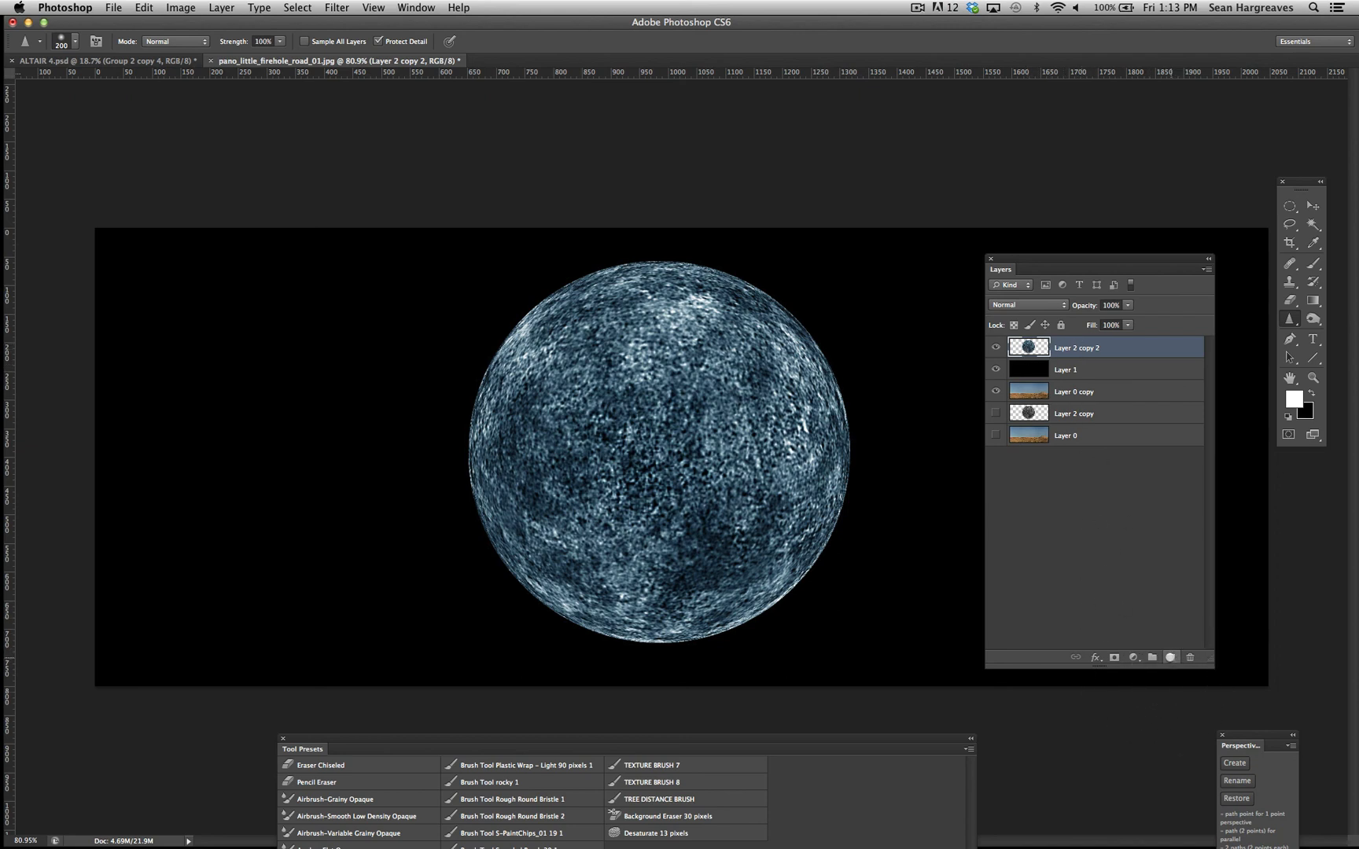
# Add a new layer above the planet, load Layer 2 copy 2's outline as a selection, and make the new layer active.
pyautogui.click(1170, 657)
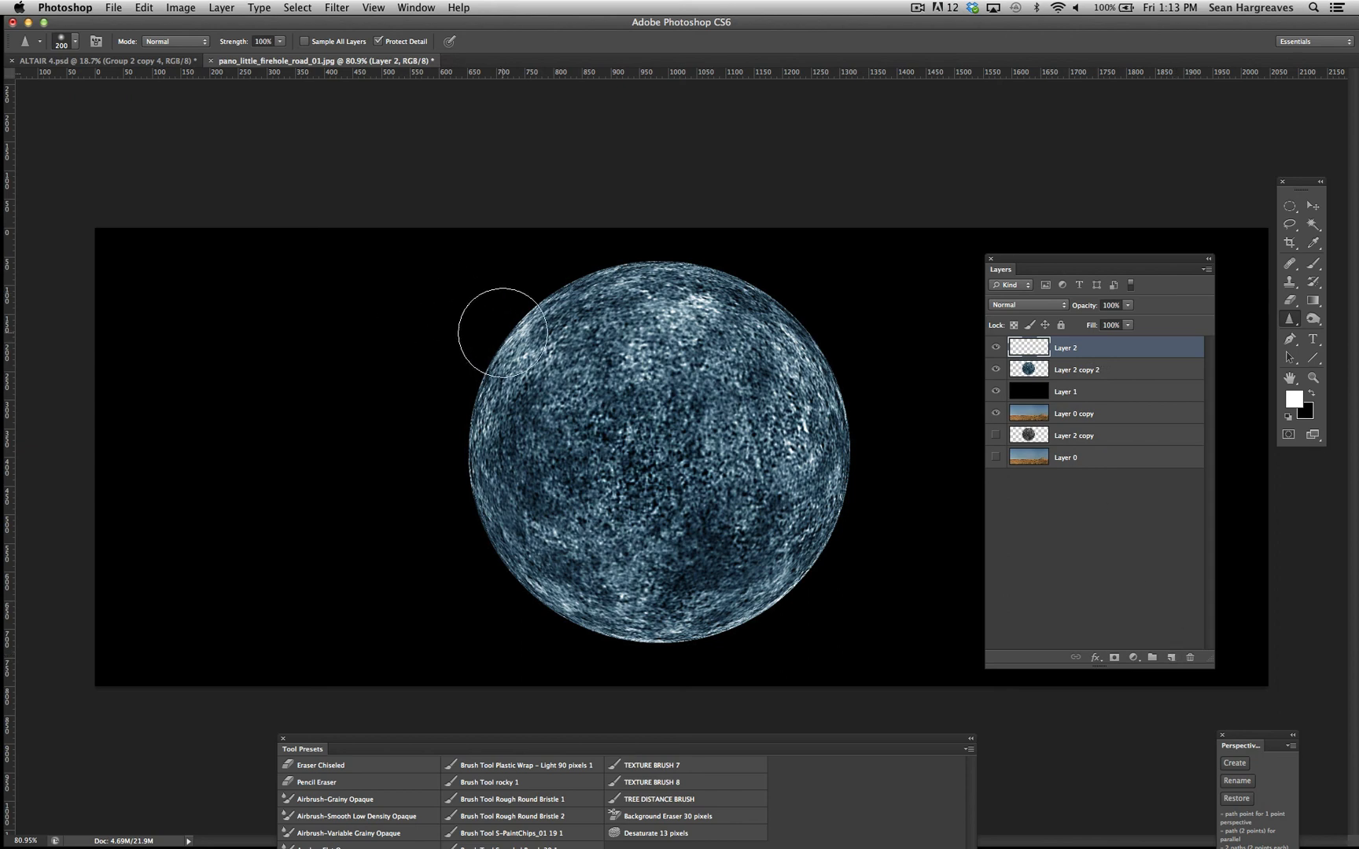
pyautogui.click(1085, 370)
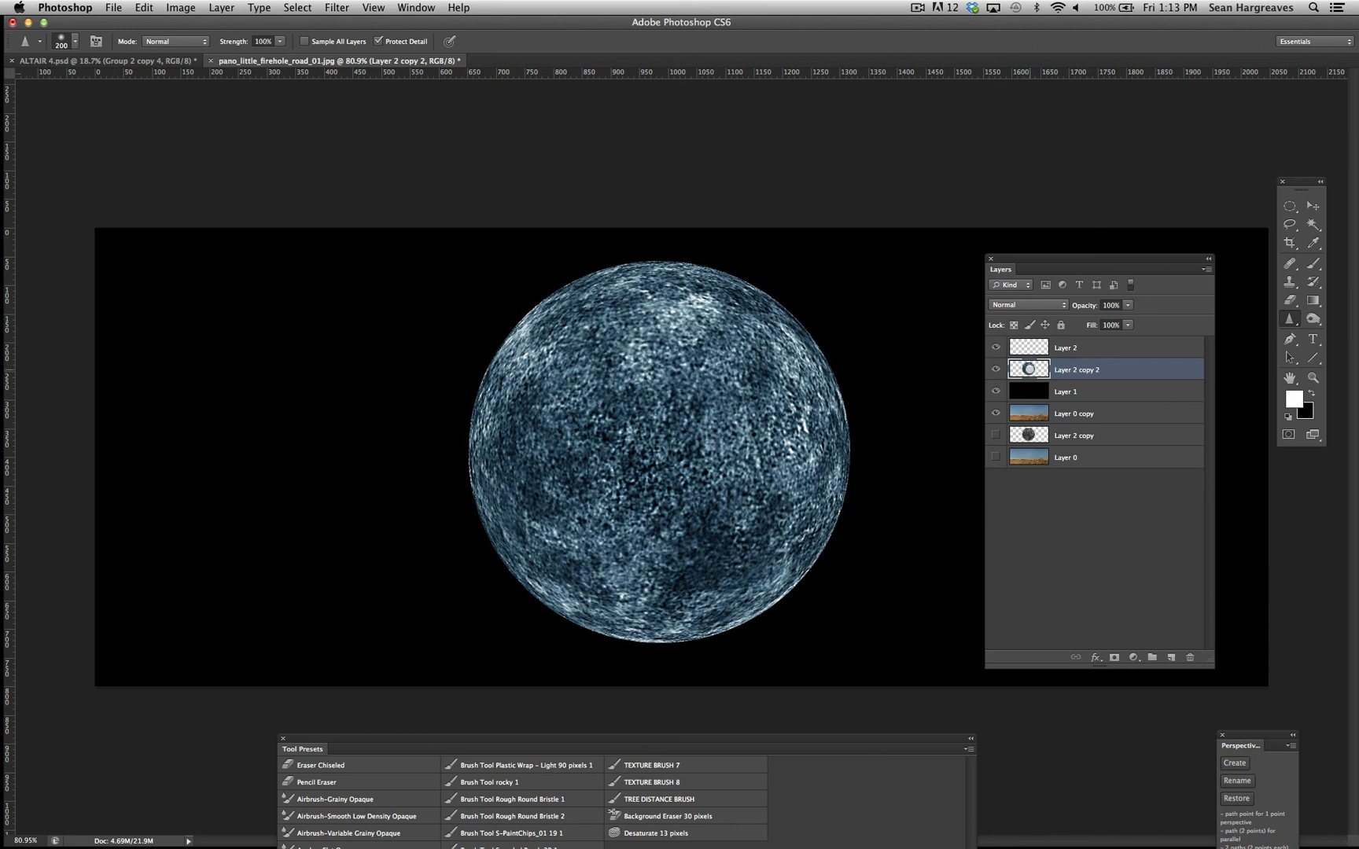
pyautogui.keyDown('super'); pyautogui.click(1029, 368); pyautogui.keyUp('super')
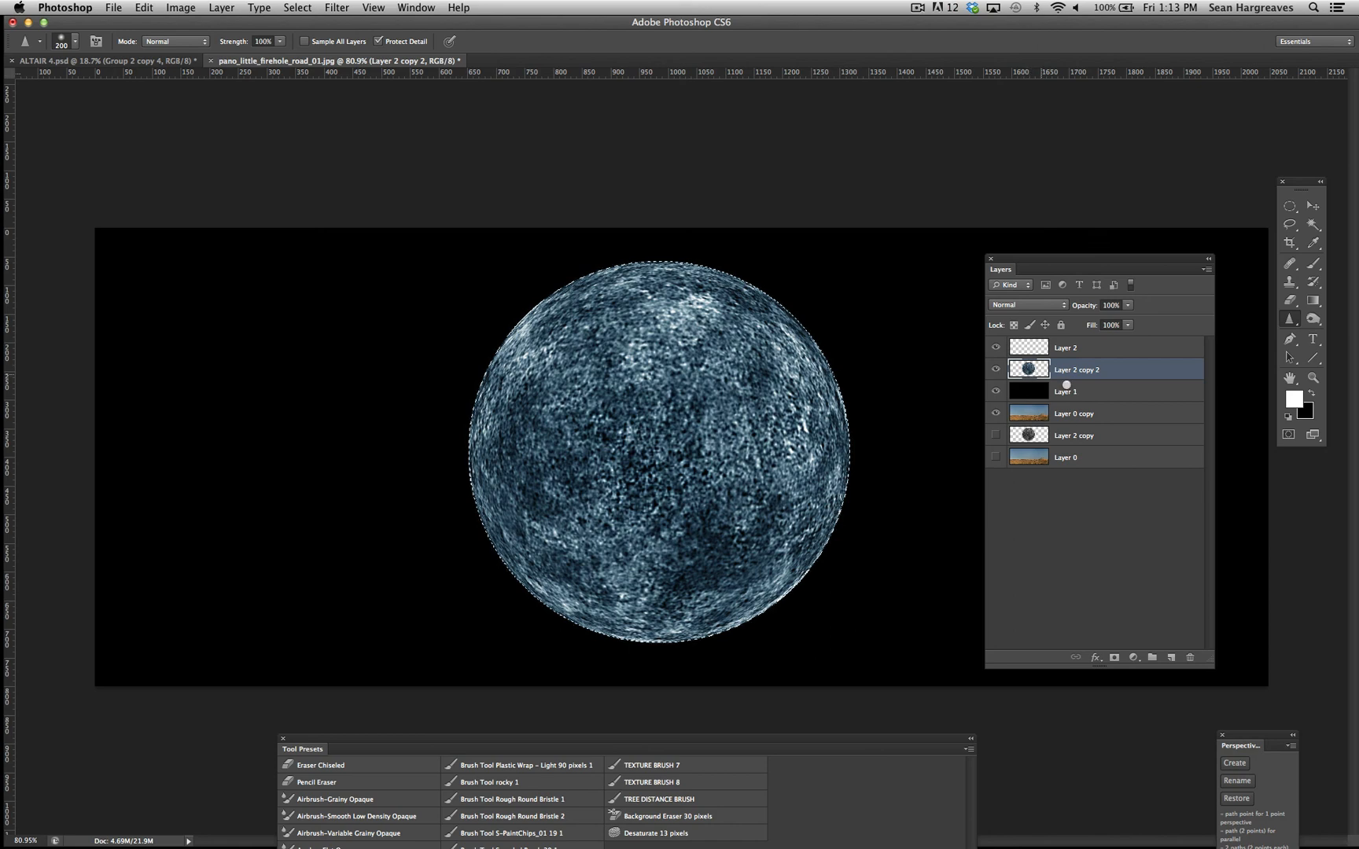
pyautogui.click(1131, 348)
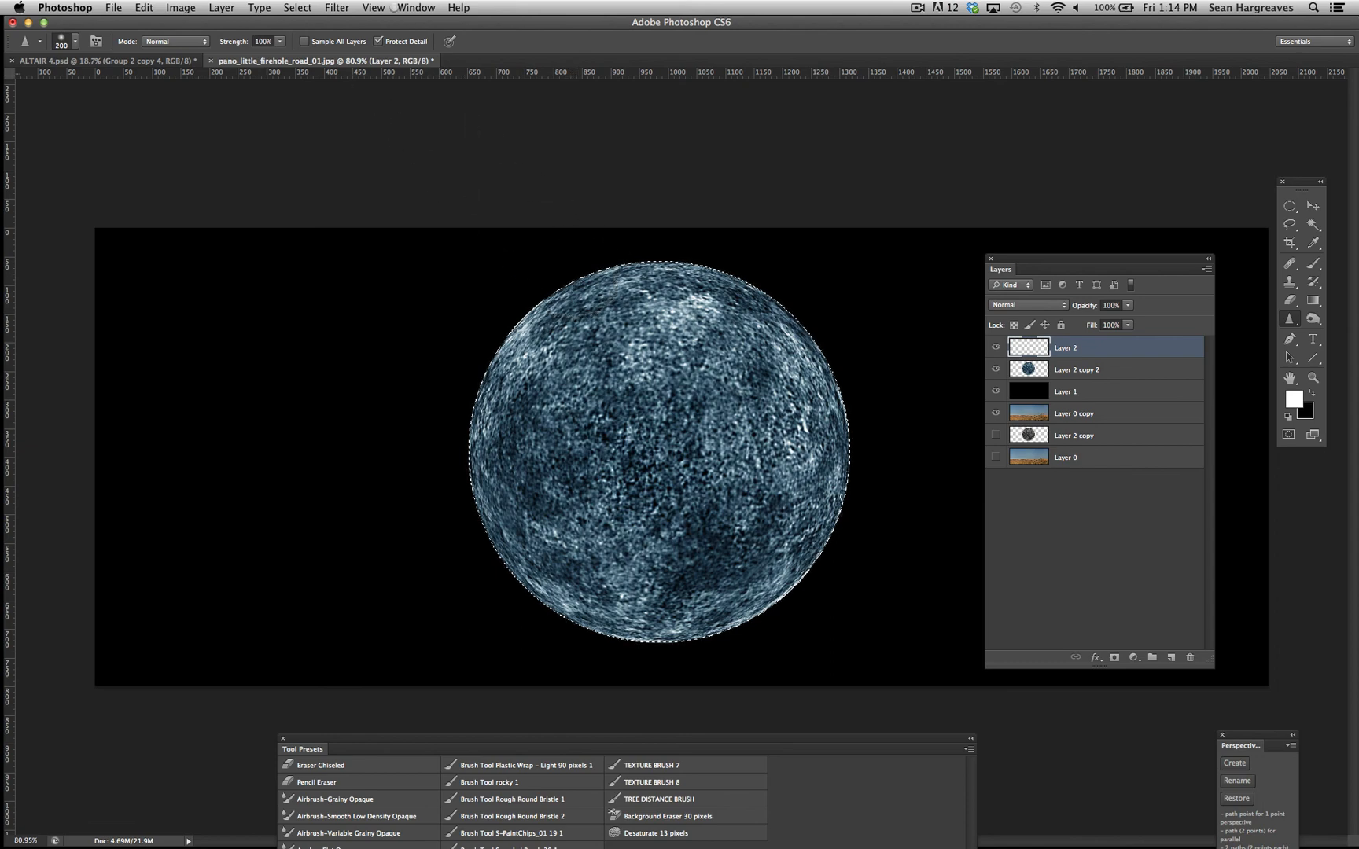
pyautogui.click(410, 7)
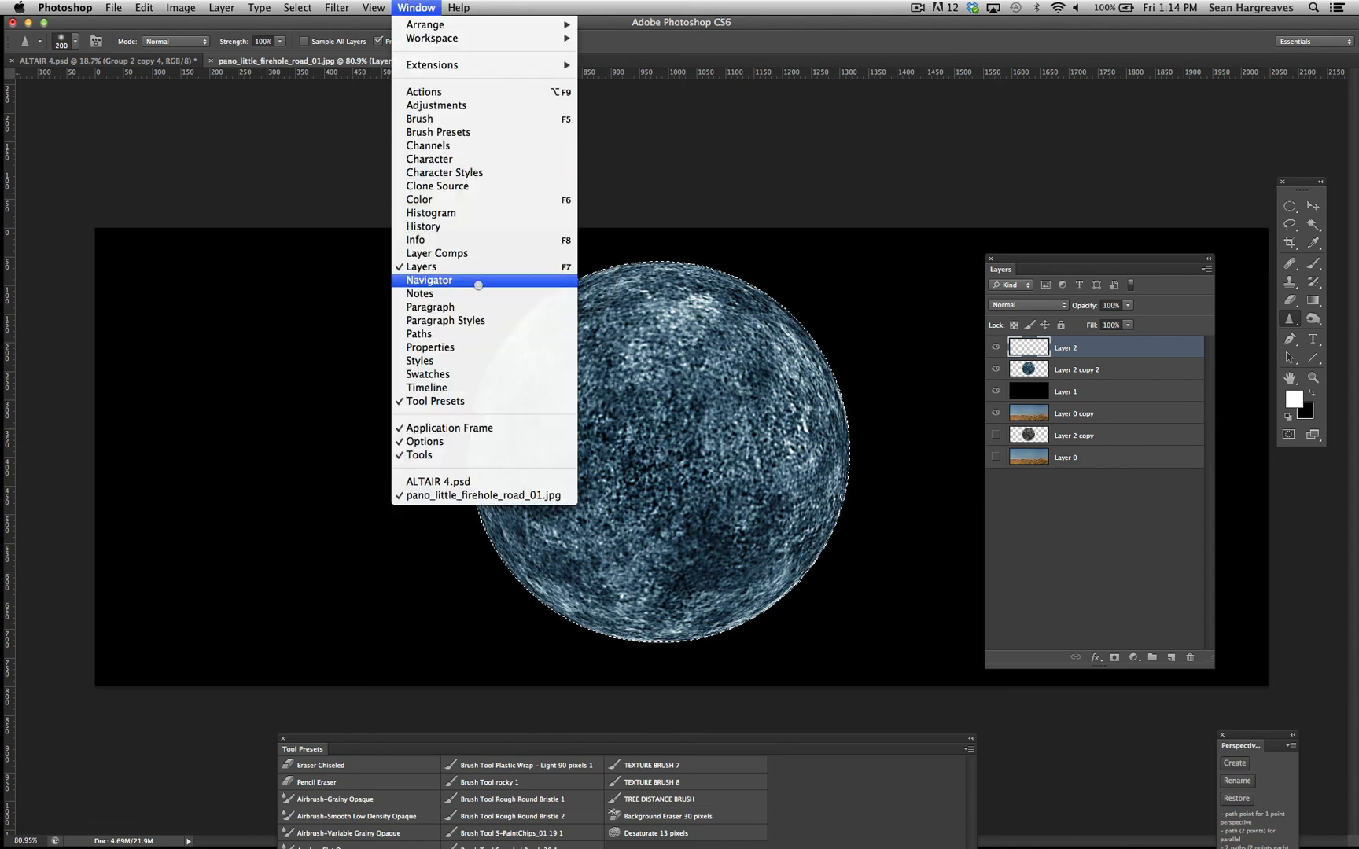
pyautogui.press('Escape')
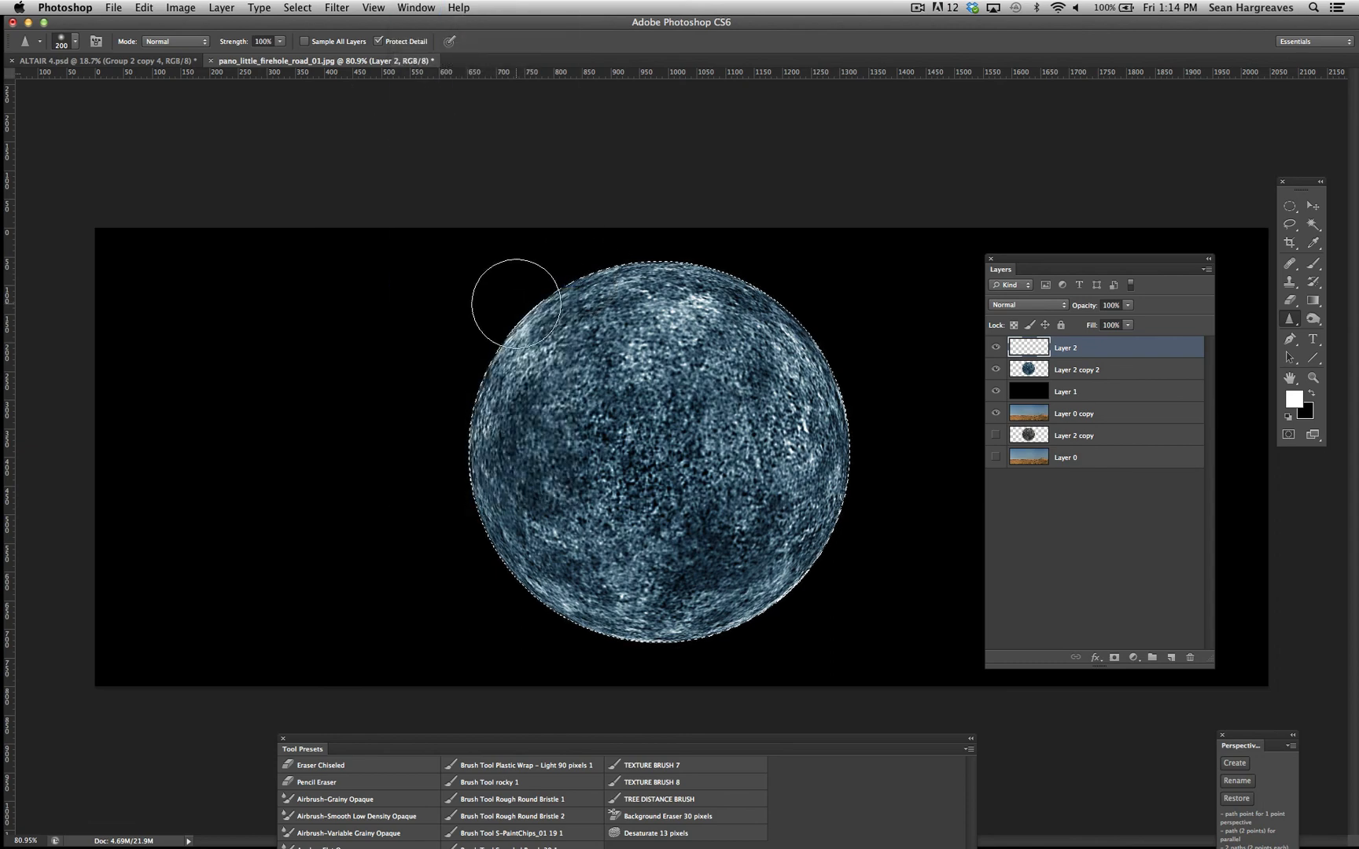
# Hide the Navigator panel.
pyautogui.click(393, 7)
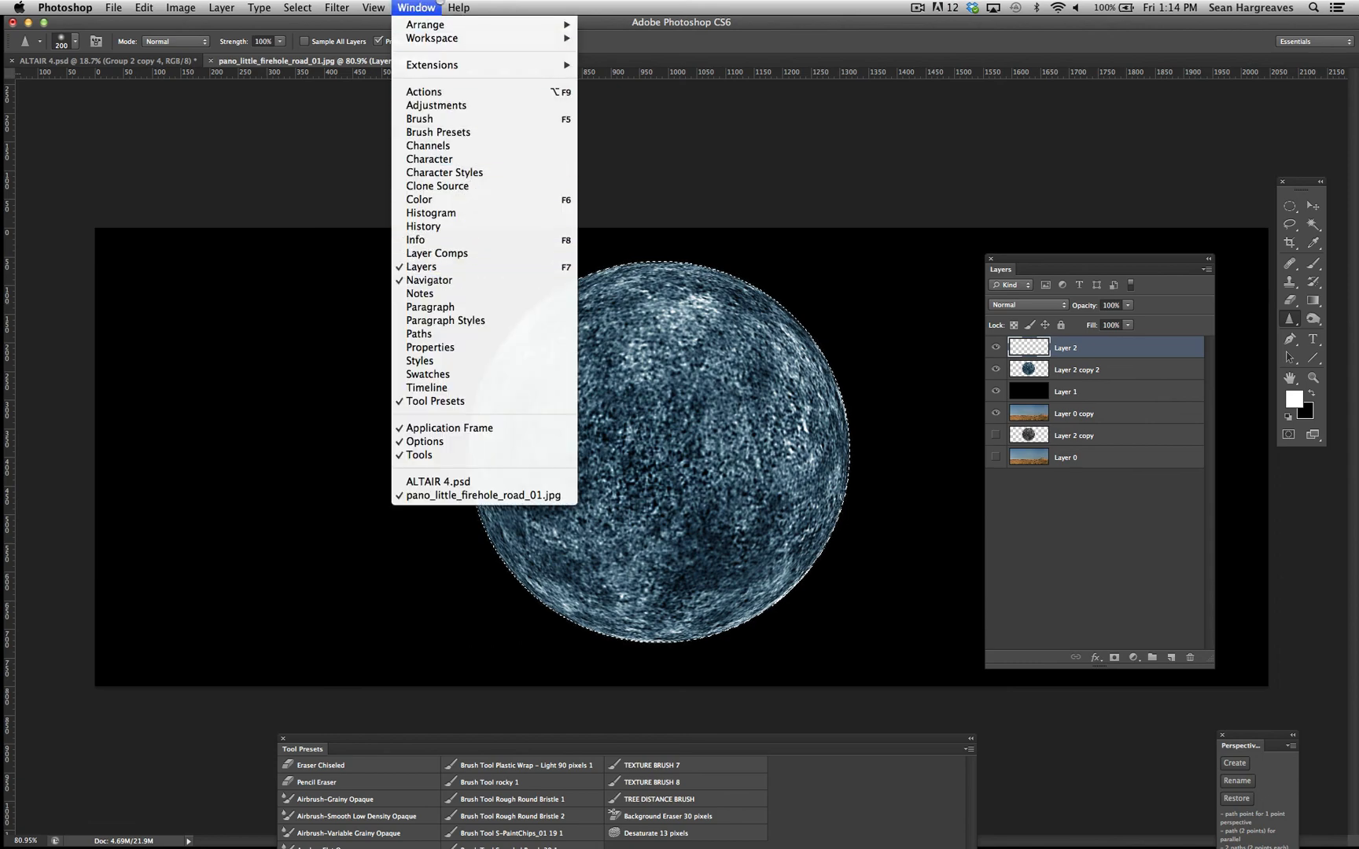
pyautogui.click(417, 3)
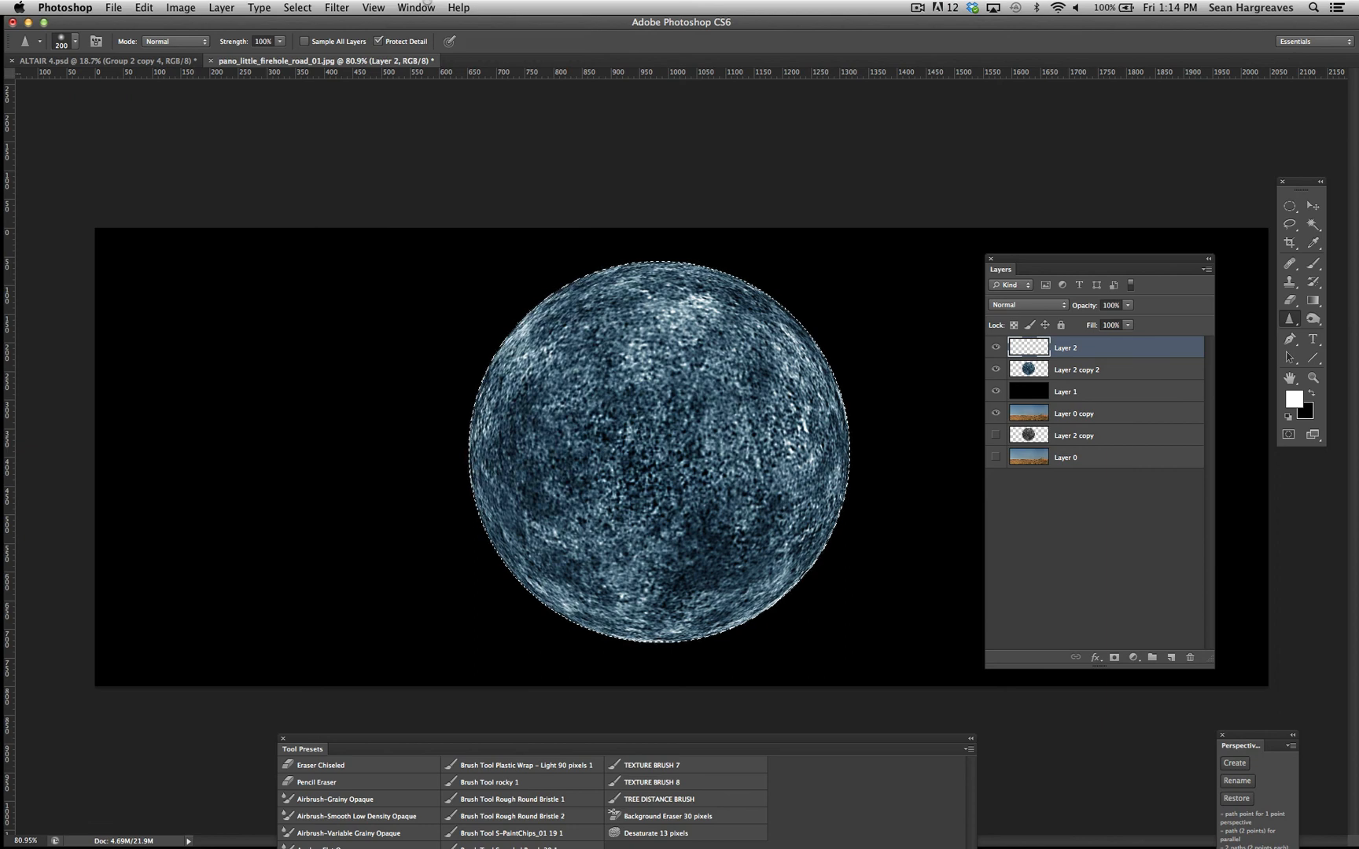
pyautogui.click(421, 4)
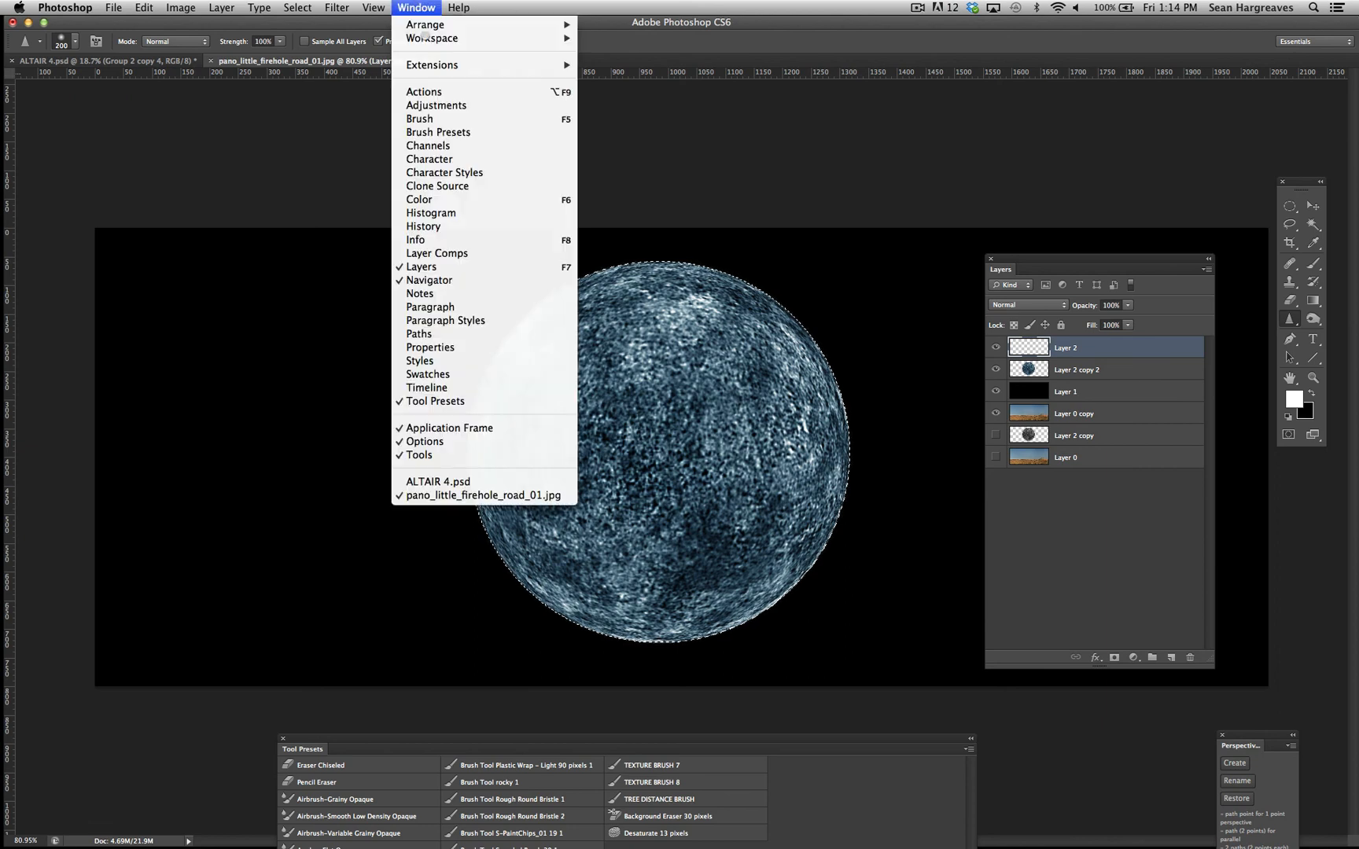
pyautogui.click(429, 281)
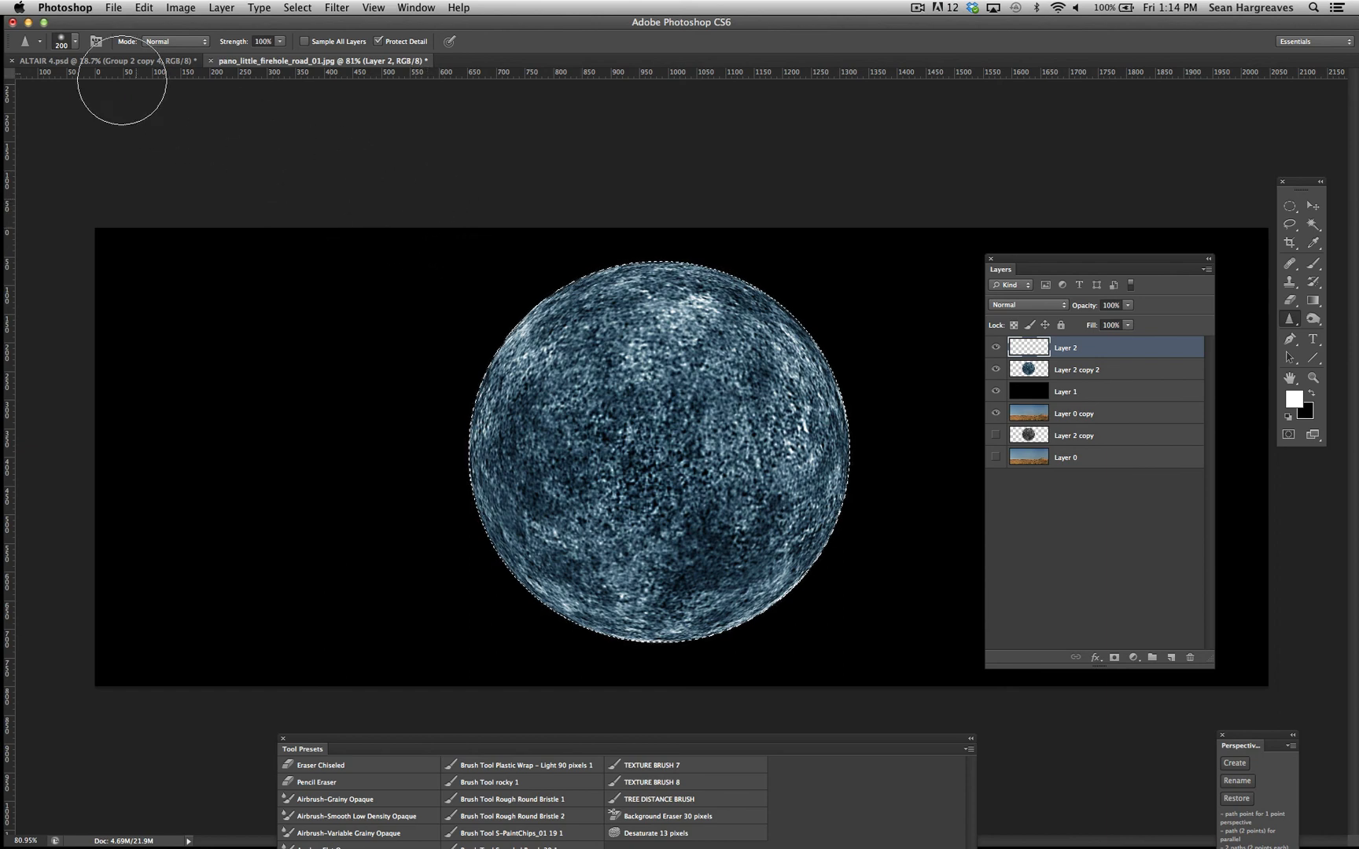
pyautogui.click(44, 22)
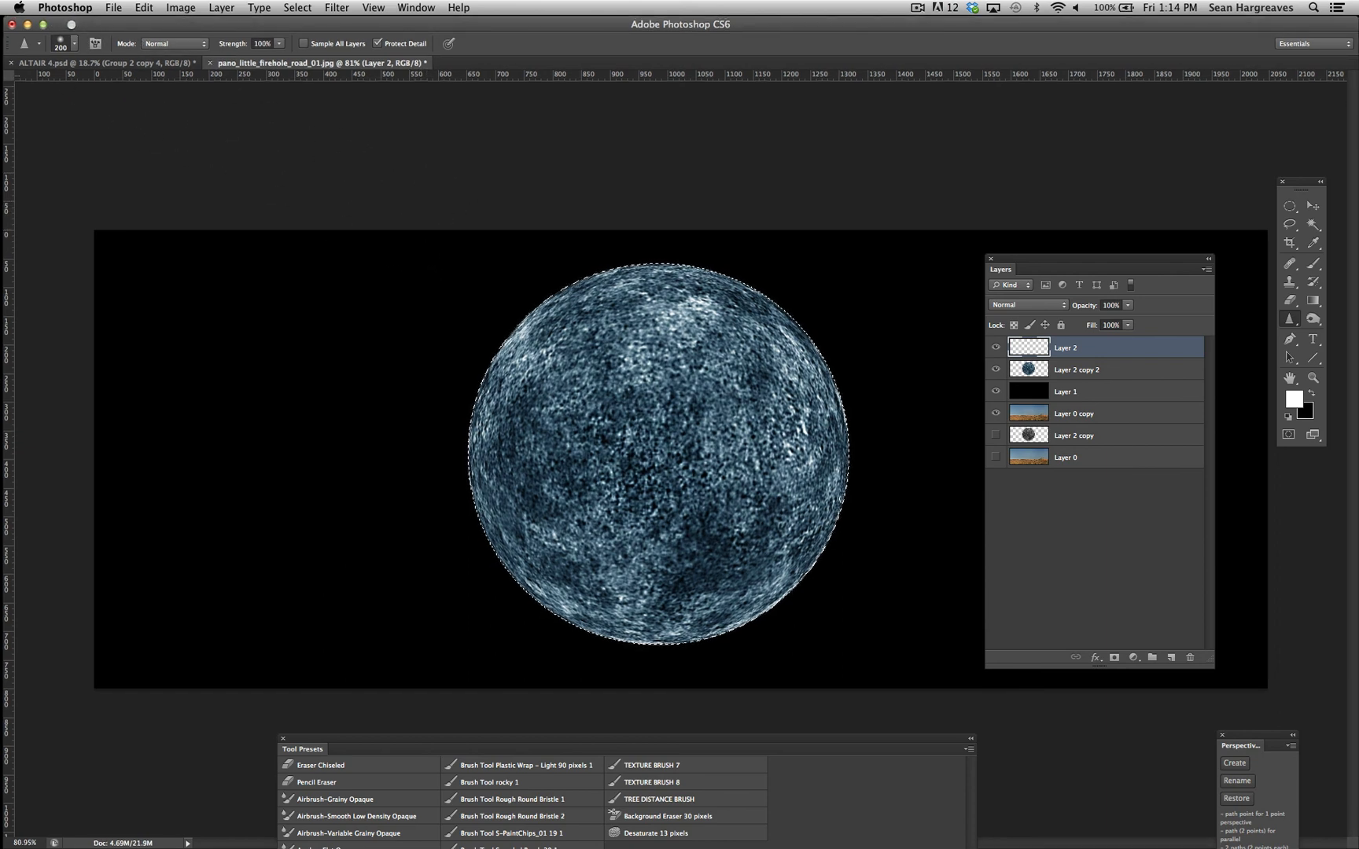
# Show the Navigator panel and hide it again.
pyautogui.click(387, 7)
pyautogui.moveTo(413, 8)
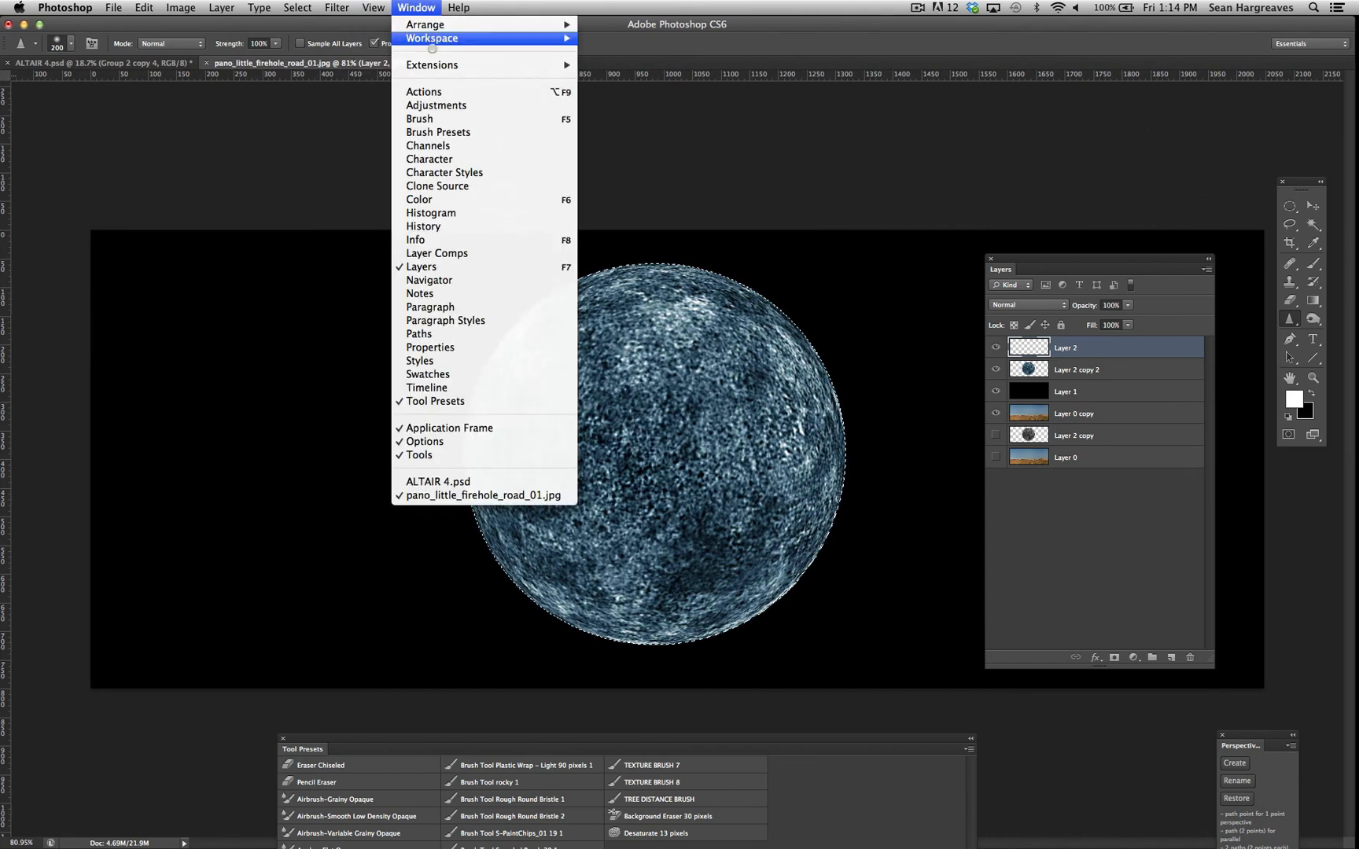
pyautogui.click(442, 277)
pyautogui.click(416, 8)
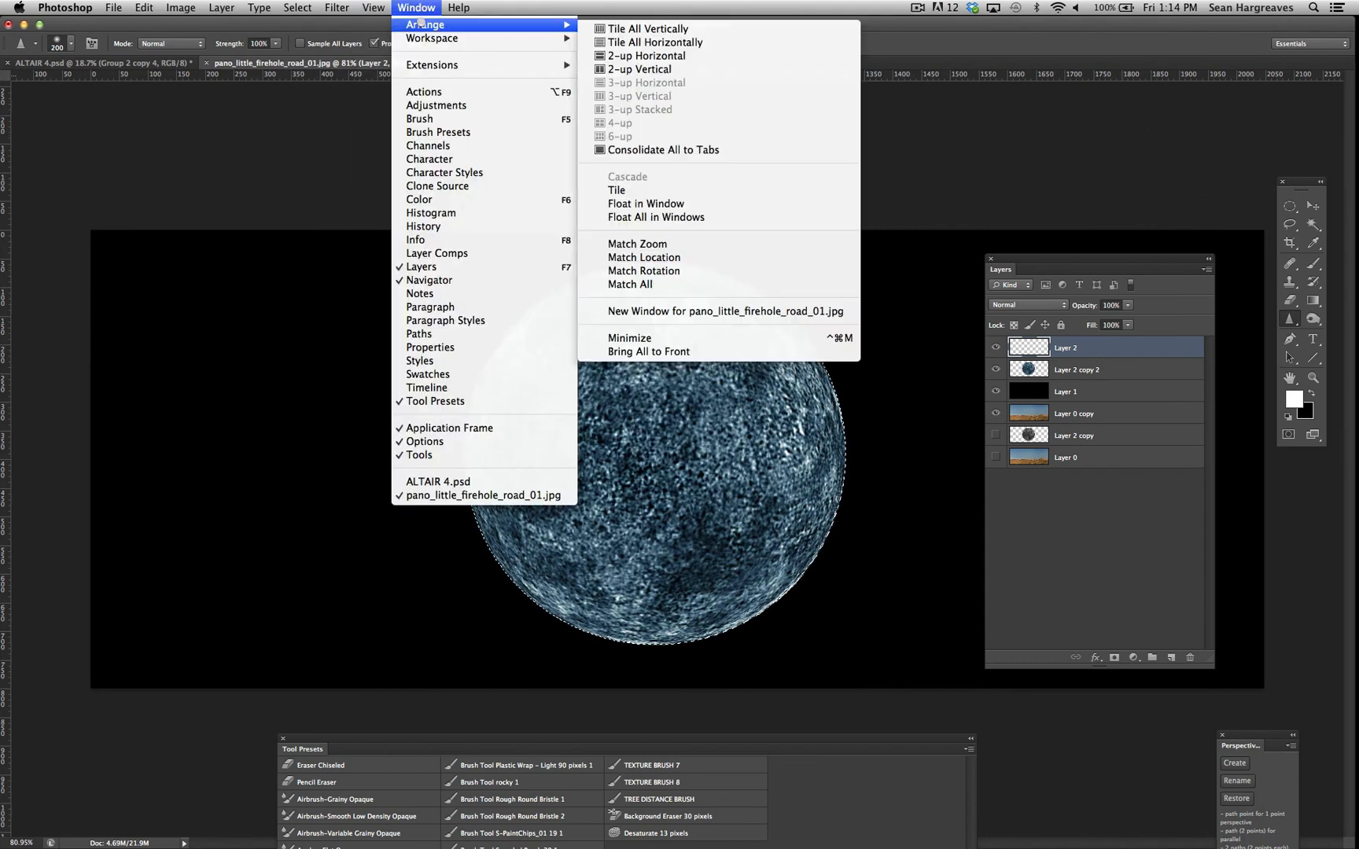
pyautogui.click(410, 282)
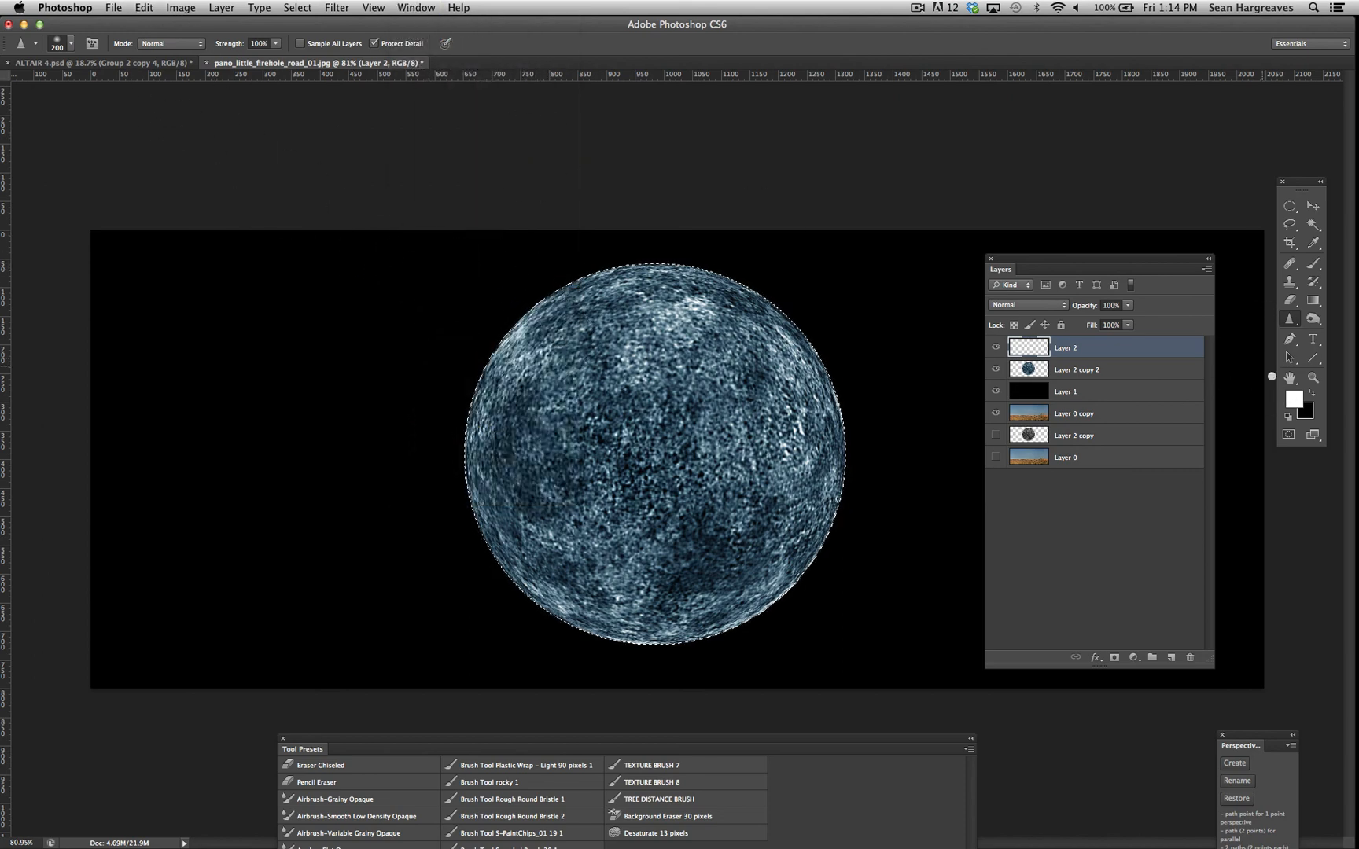
# Set the foreground color to a bright, saturated sky blue.
pyautogui.click(1294, 399)
pyautogui.click(262, 161)
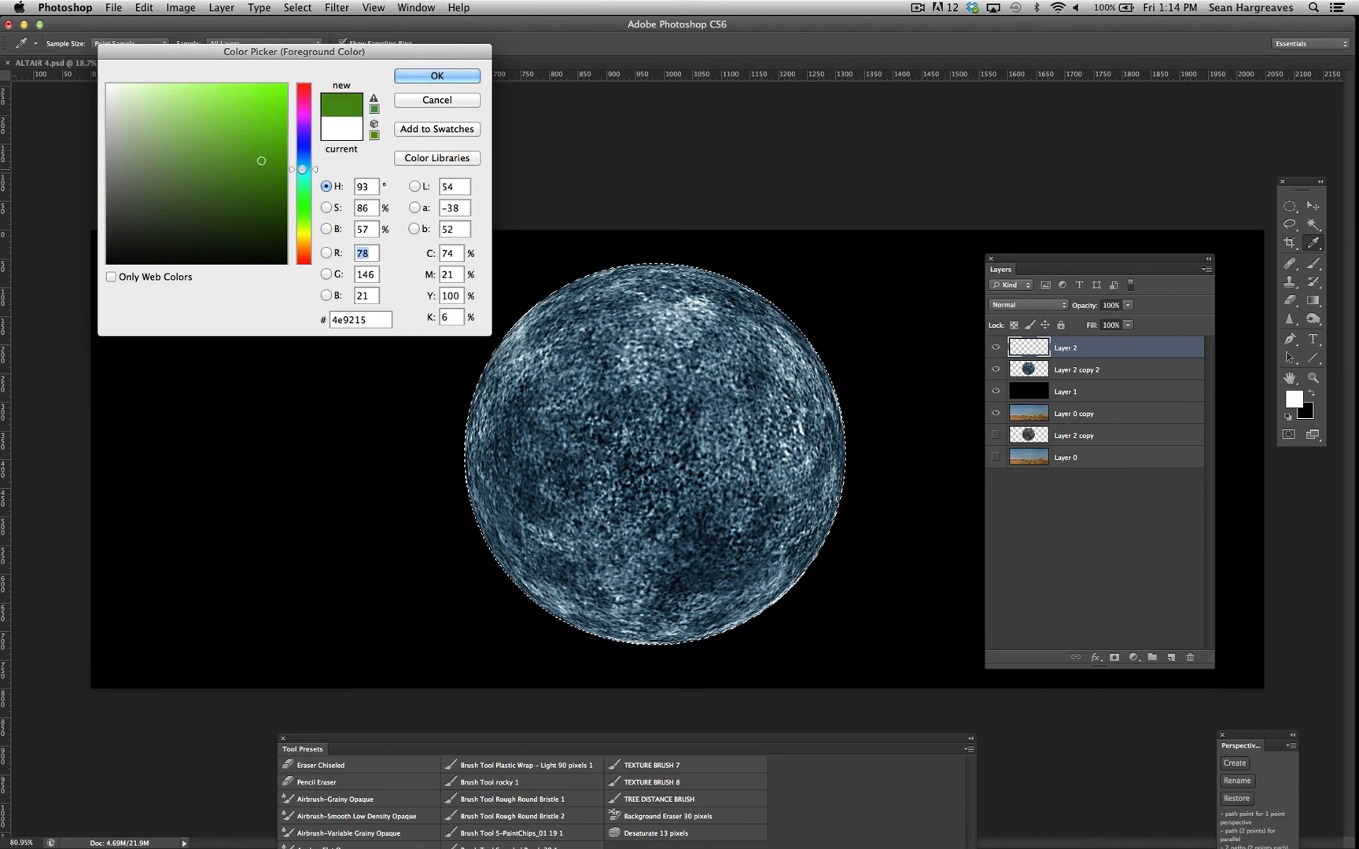
pyautogui.moveTo(302, 182)
pyautogui.mouseDown()
pyautogui.moveTo(235, 87)
pyautogui.moveTo(194, 85)
pyautogui.mouseUp()
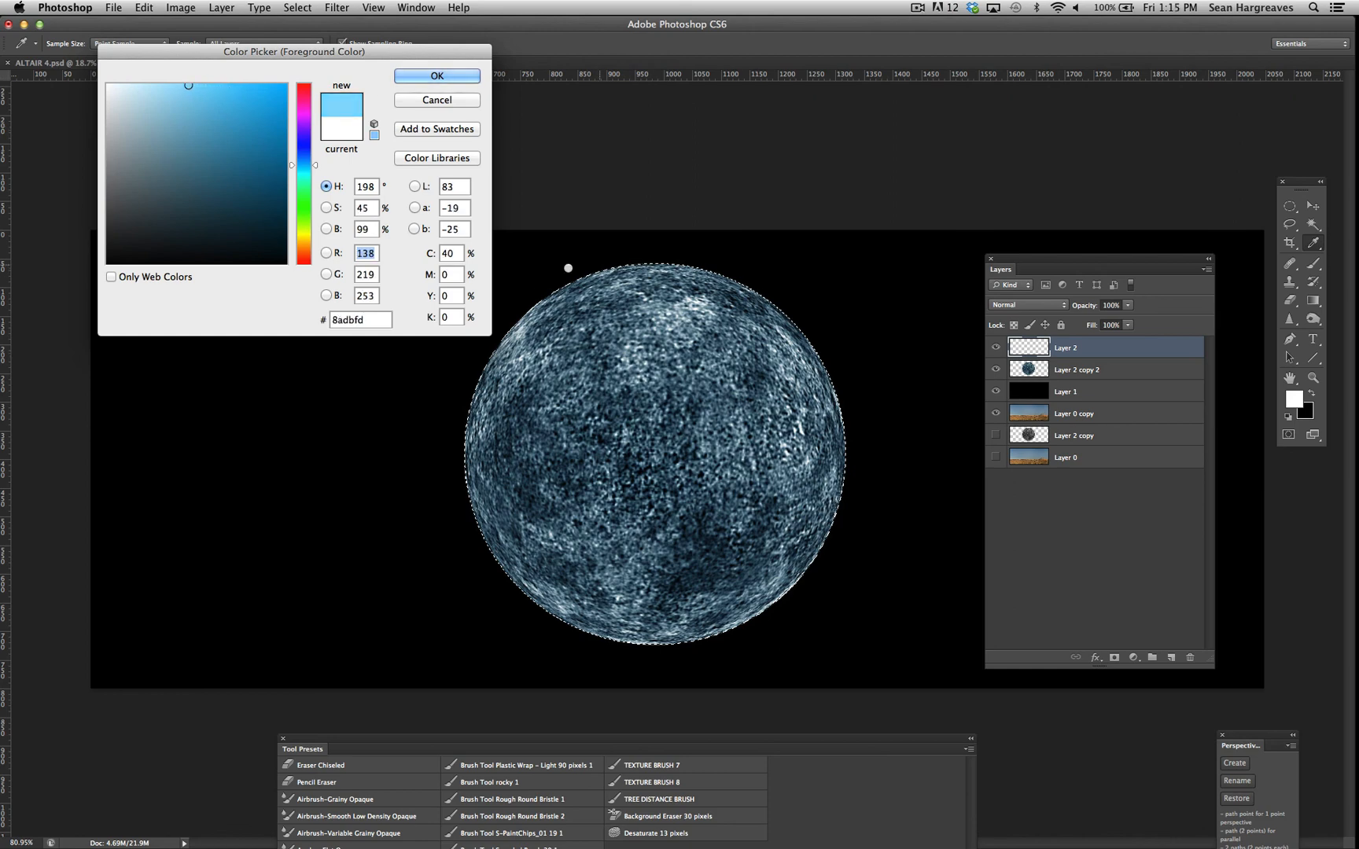
pyautogui.moveTo(185, 85); pyautogui.dragTo(169, 86)
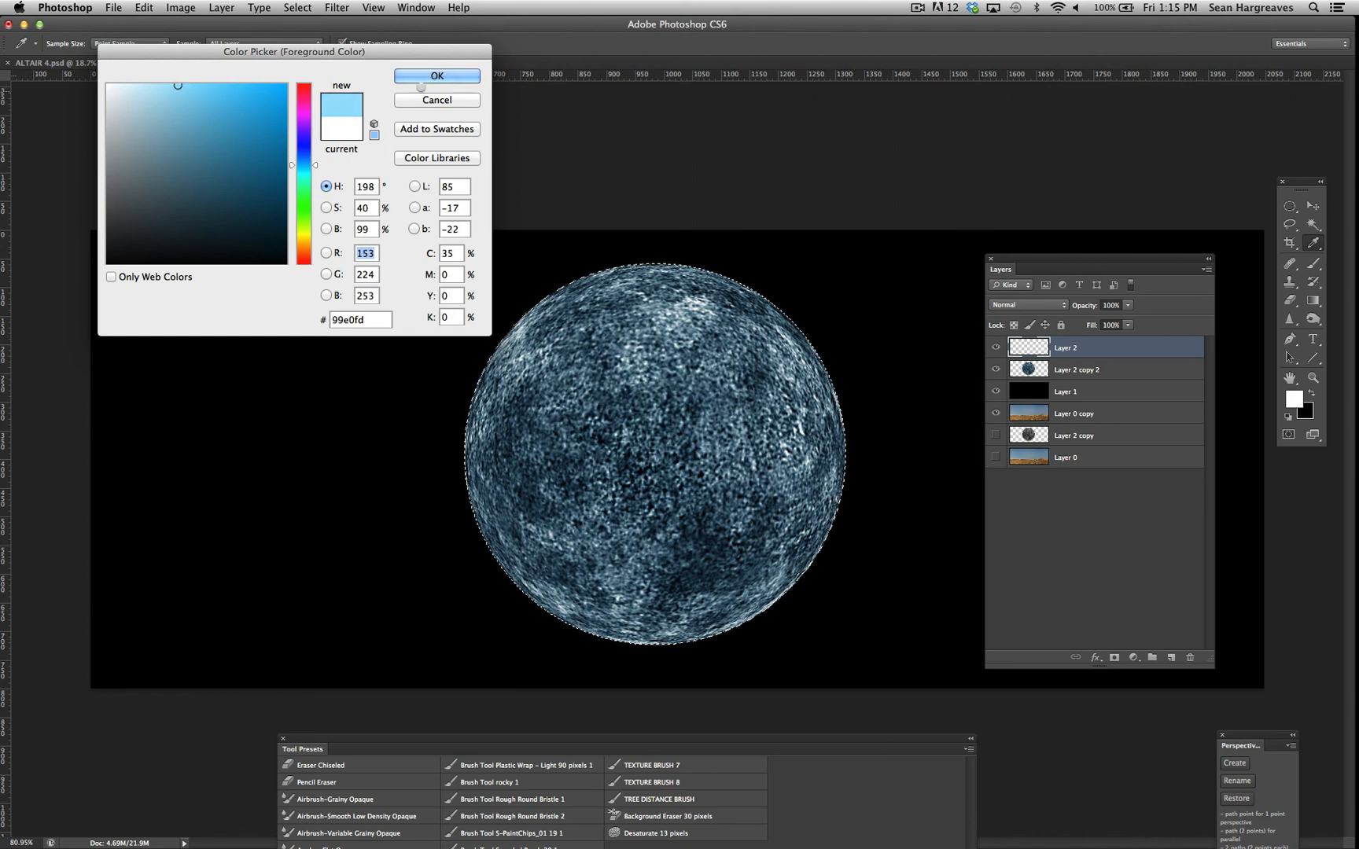
pyautogui.click(422, 79)
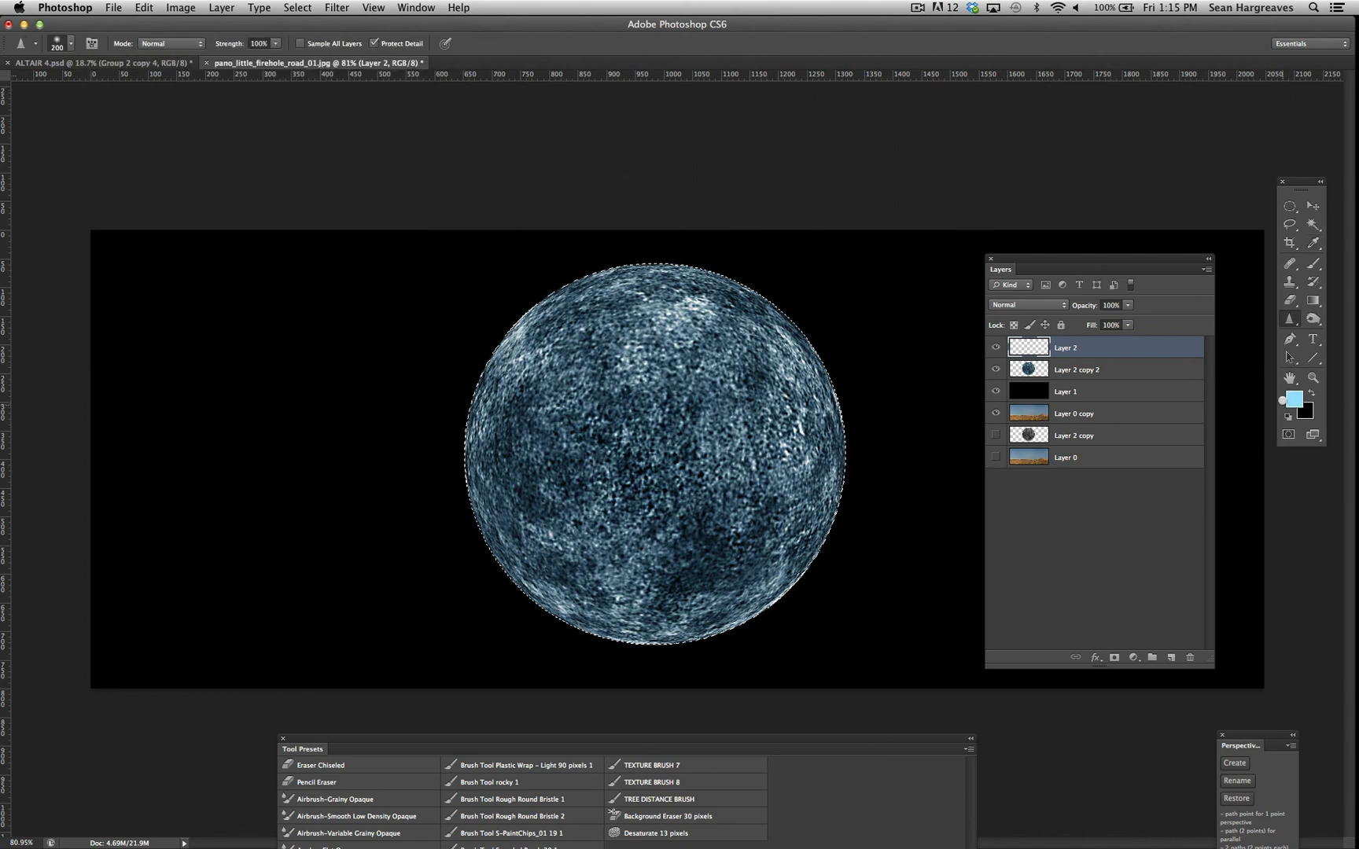
pyautogui.click(1293, 399)
pyautogui.moveTo(178, 85); pyautogui.dragTo(222, 82)
pyautogui.press('Return')
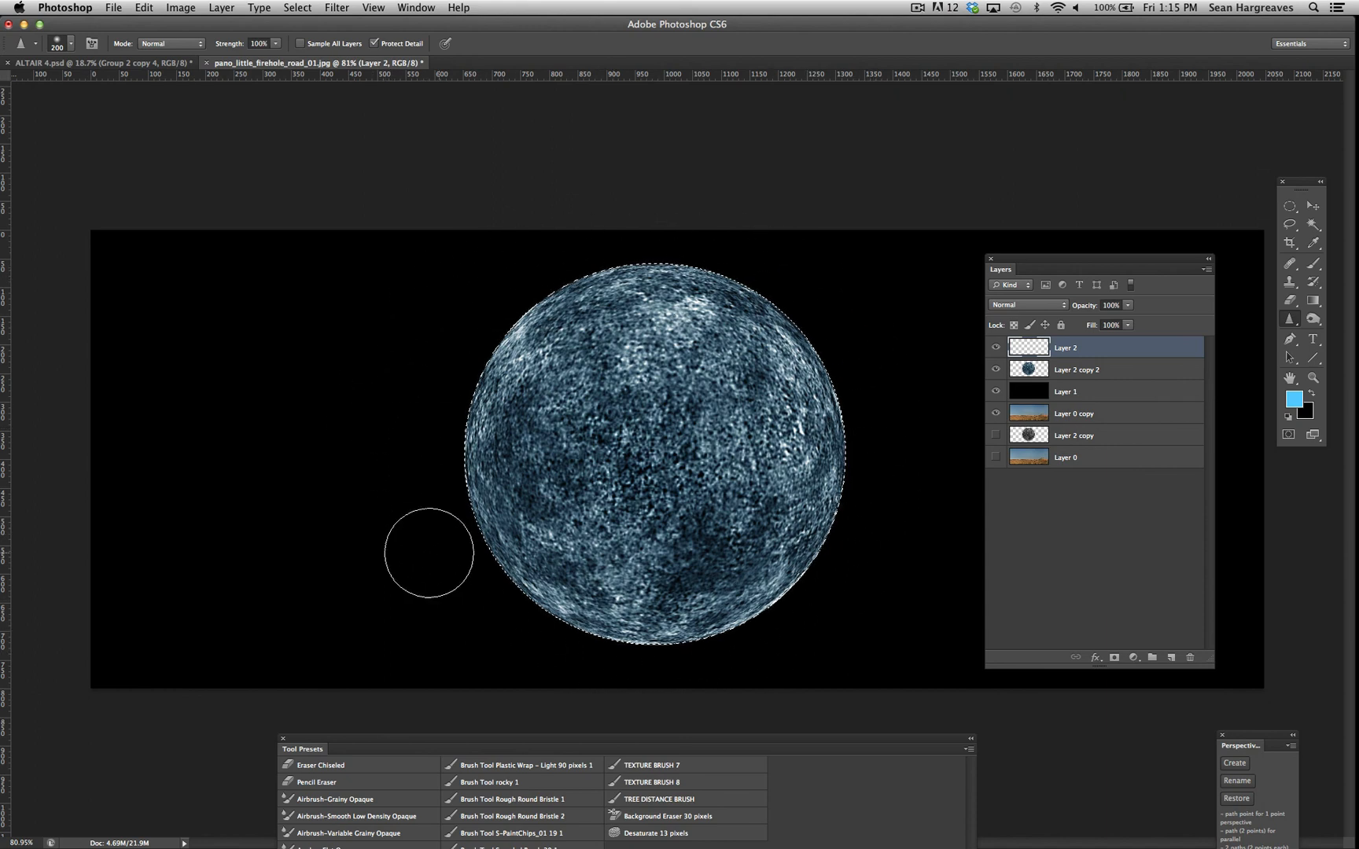
# Stroke the planet selection on Layer 2 with a 4 px sky-blue line centered on the edge, and deselect.
pyautogui.click(142, 7)
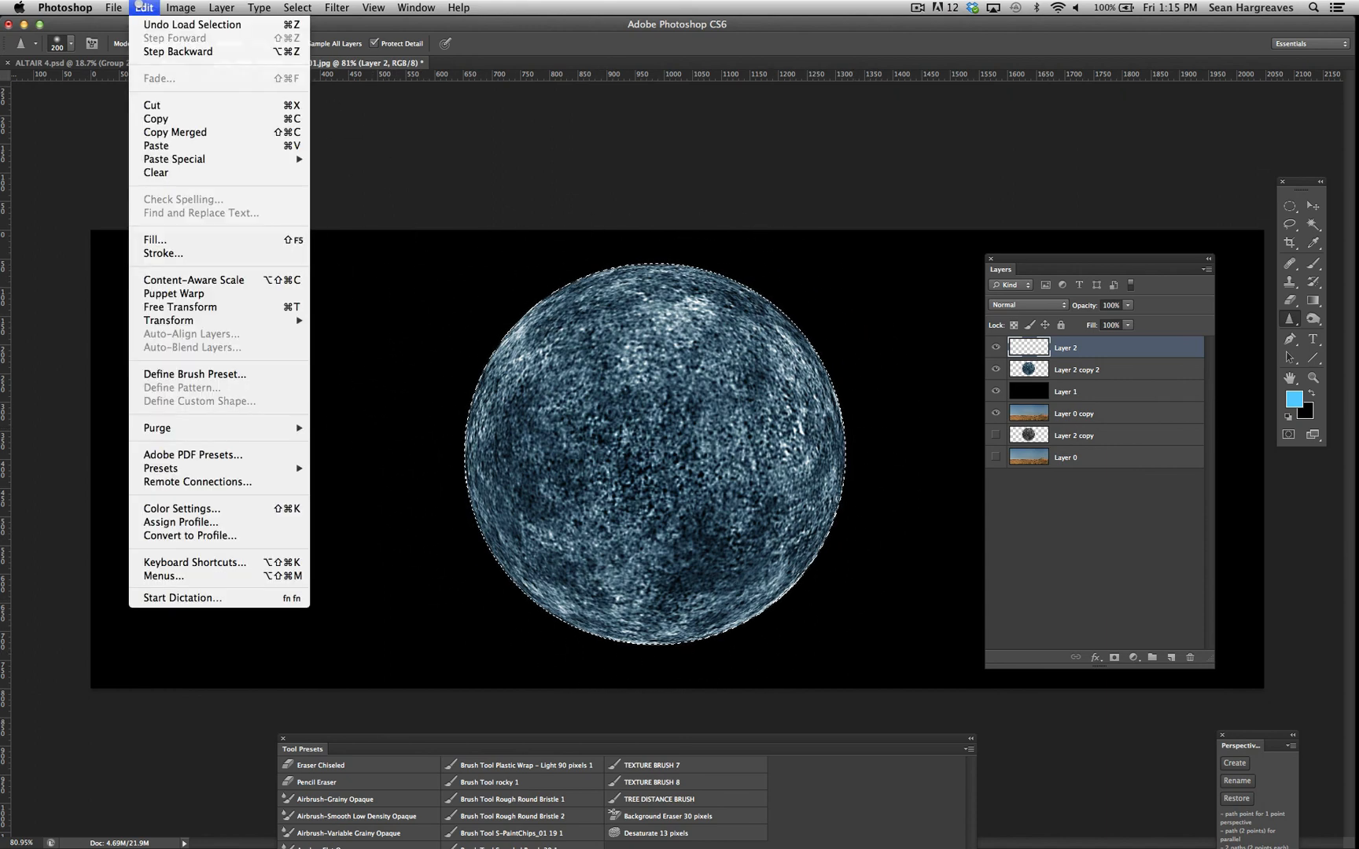
pyautogui.click(142, 7)
pyautogui.click(142, 7)
pyautogui.click(163, 254)
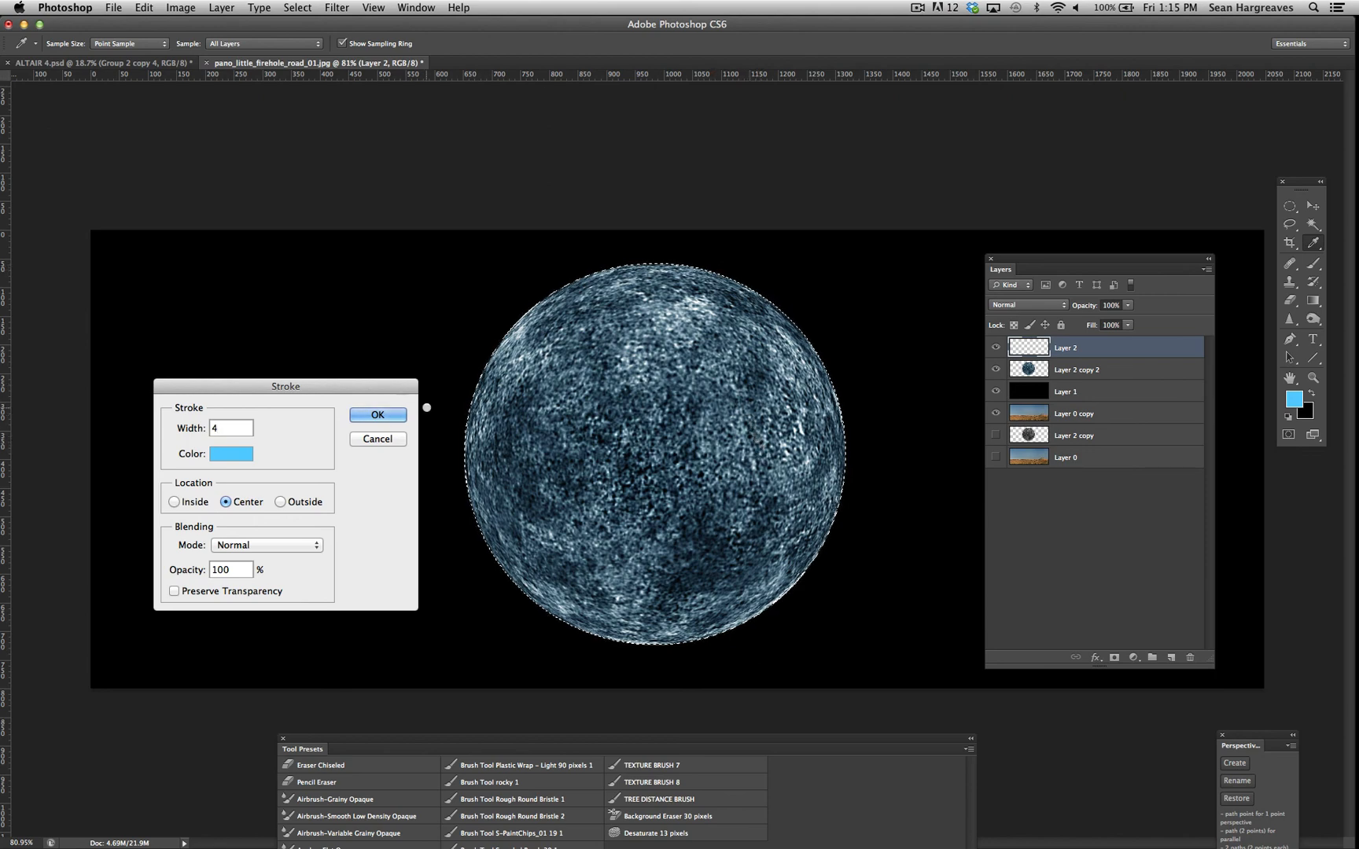
pyautogui.click(377, 414)
pyautogui.press('r')
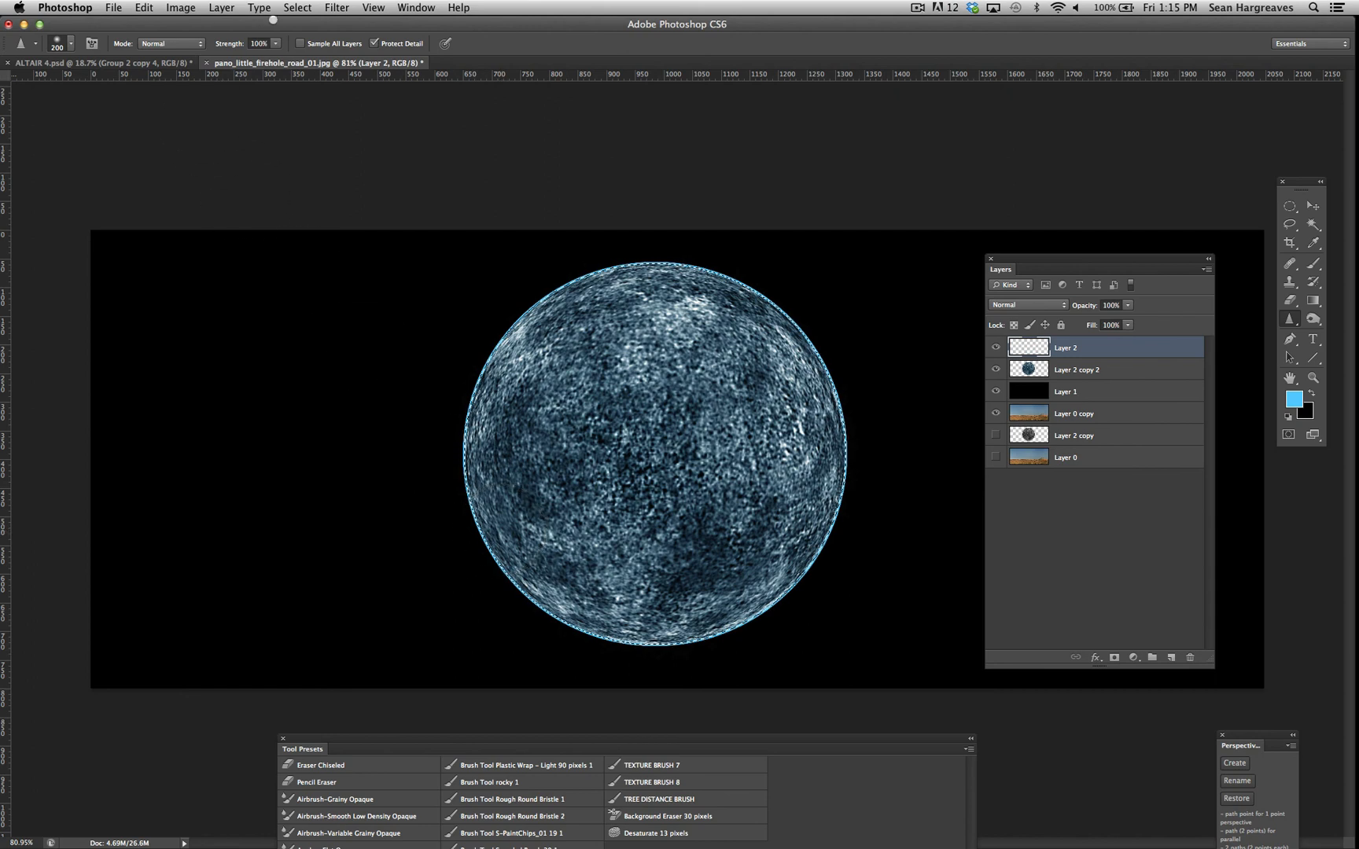
pyautogui.click(298, 7)
pyautogui.click(315, 43)
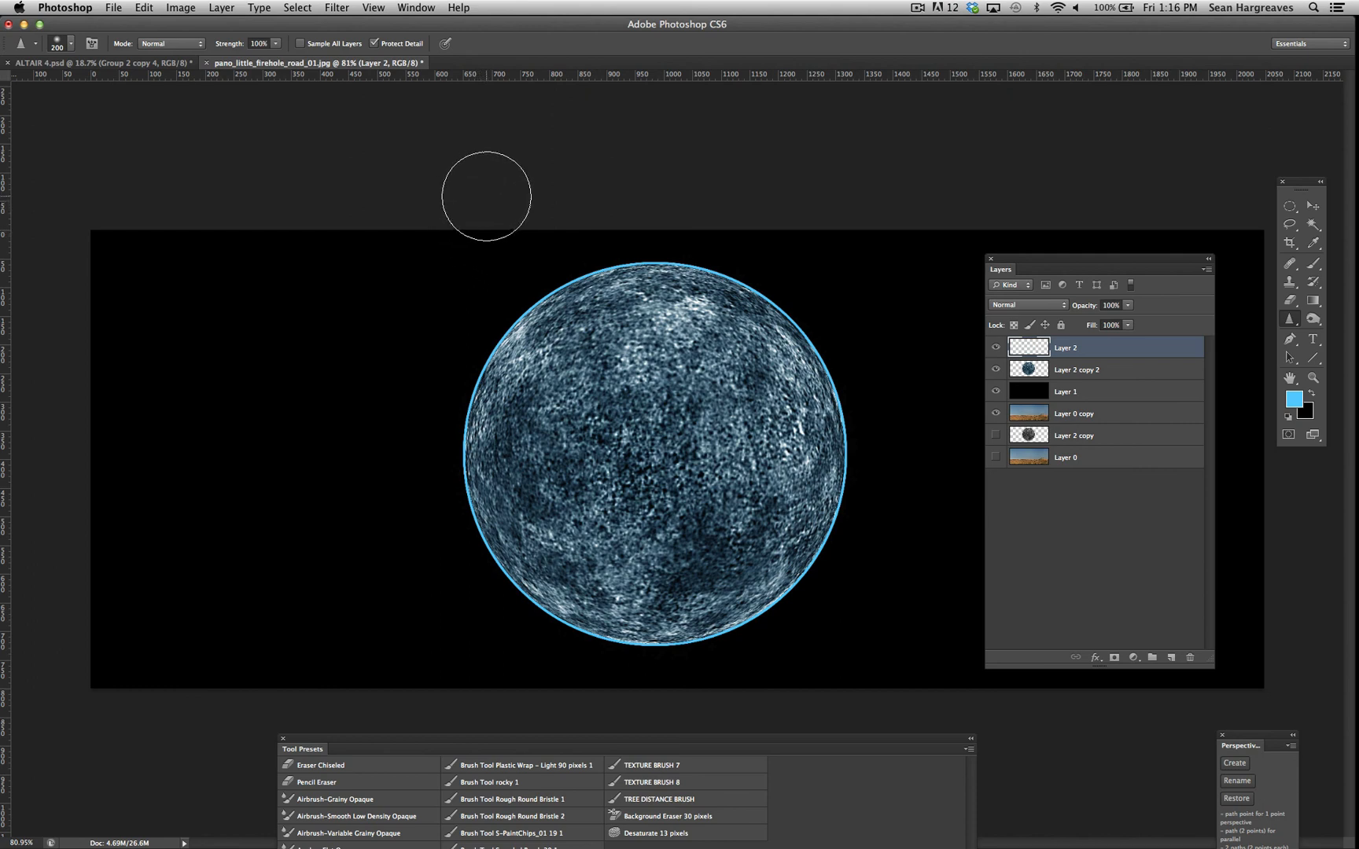
# Step back through the deselection and the 4 px stroke until Layer 2 copy 2 is active with the planet selected.
pyautogui.click(143, 8)
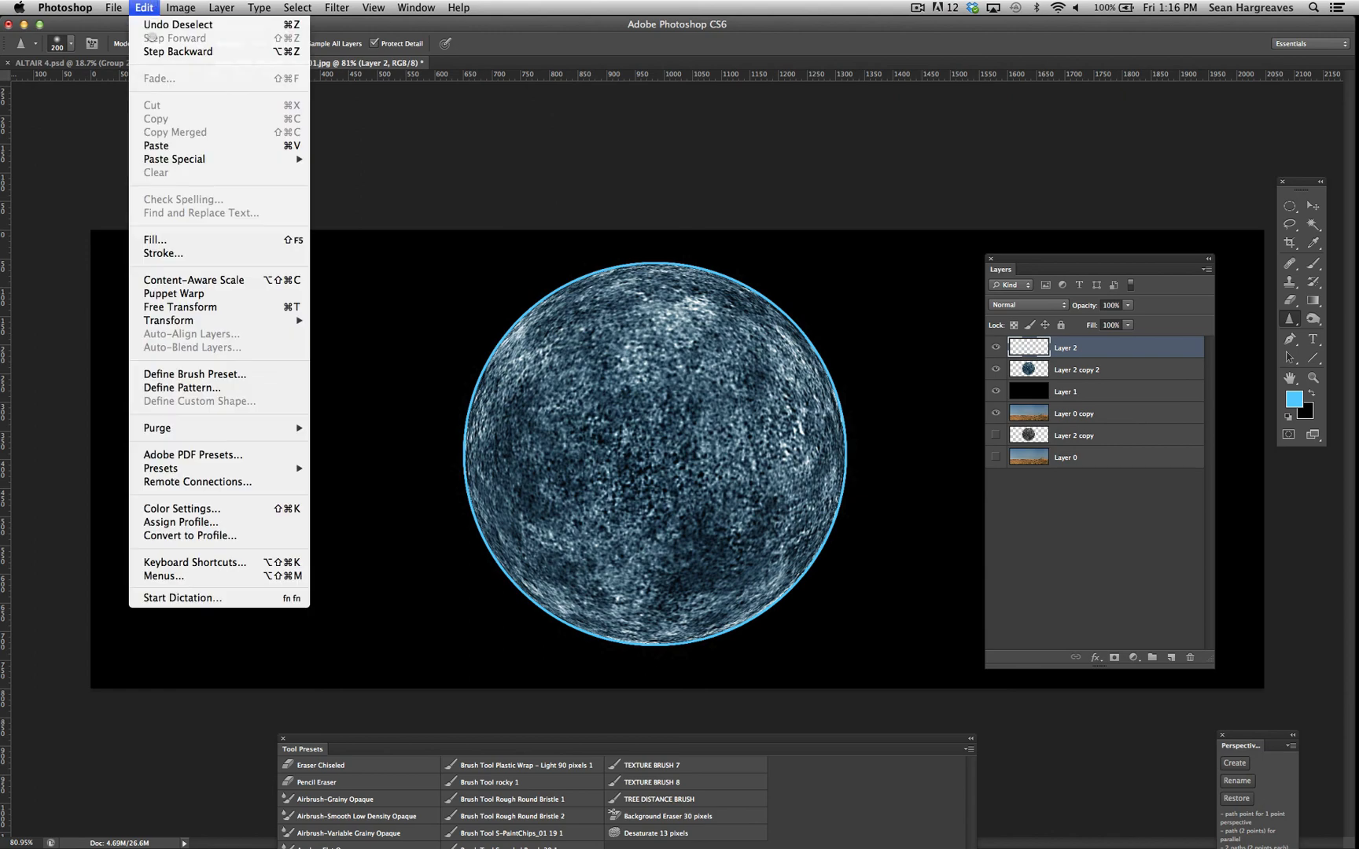
pyautogui.click(155, 52)
pyautogui.click(147, 7)
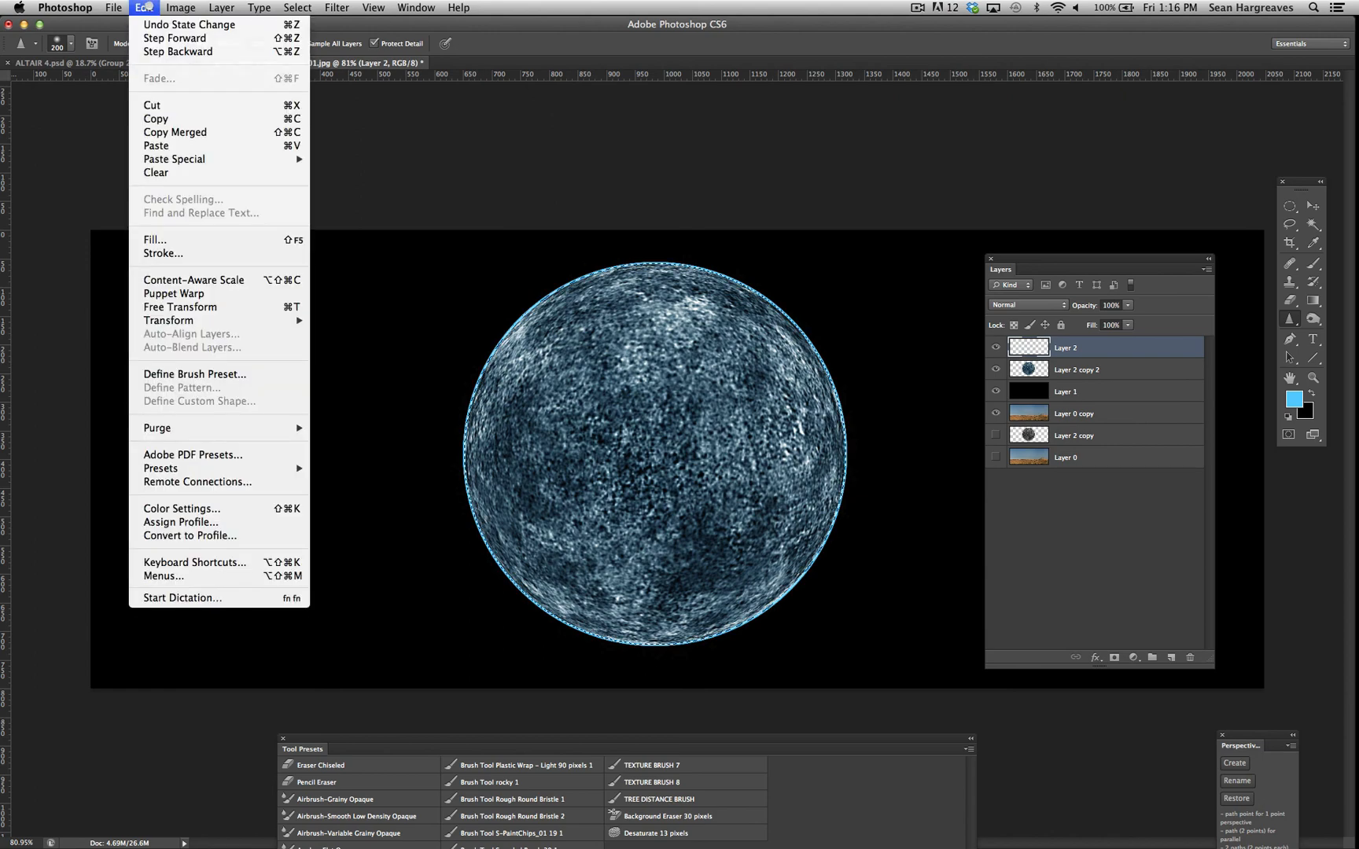
pyautogui.click(154, 52)
# Try a 6 px centered sky-blue stroke around the planet on Layer 2 copy 2, and undo it.
pyautogui.click(144, 8)
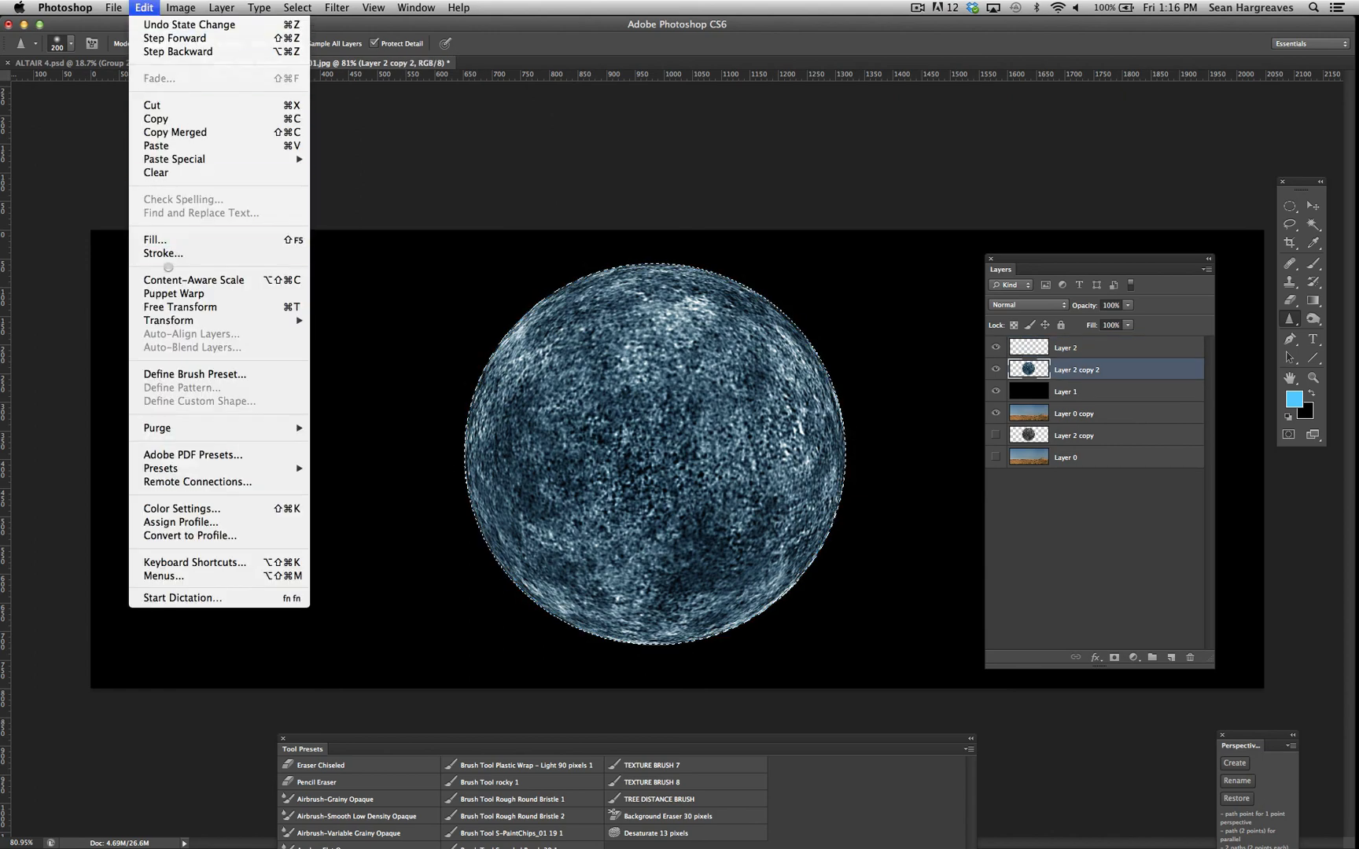
pyautogui.click(166, 253)
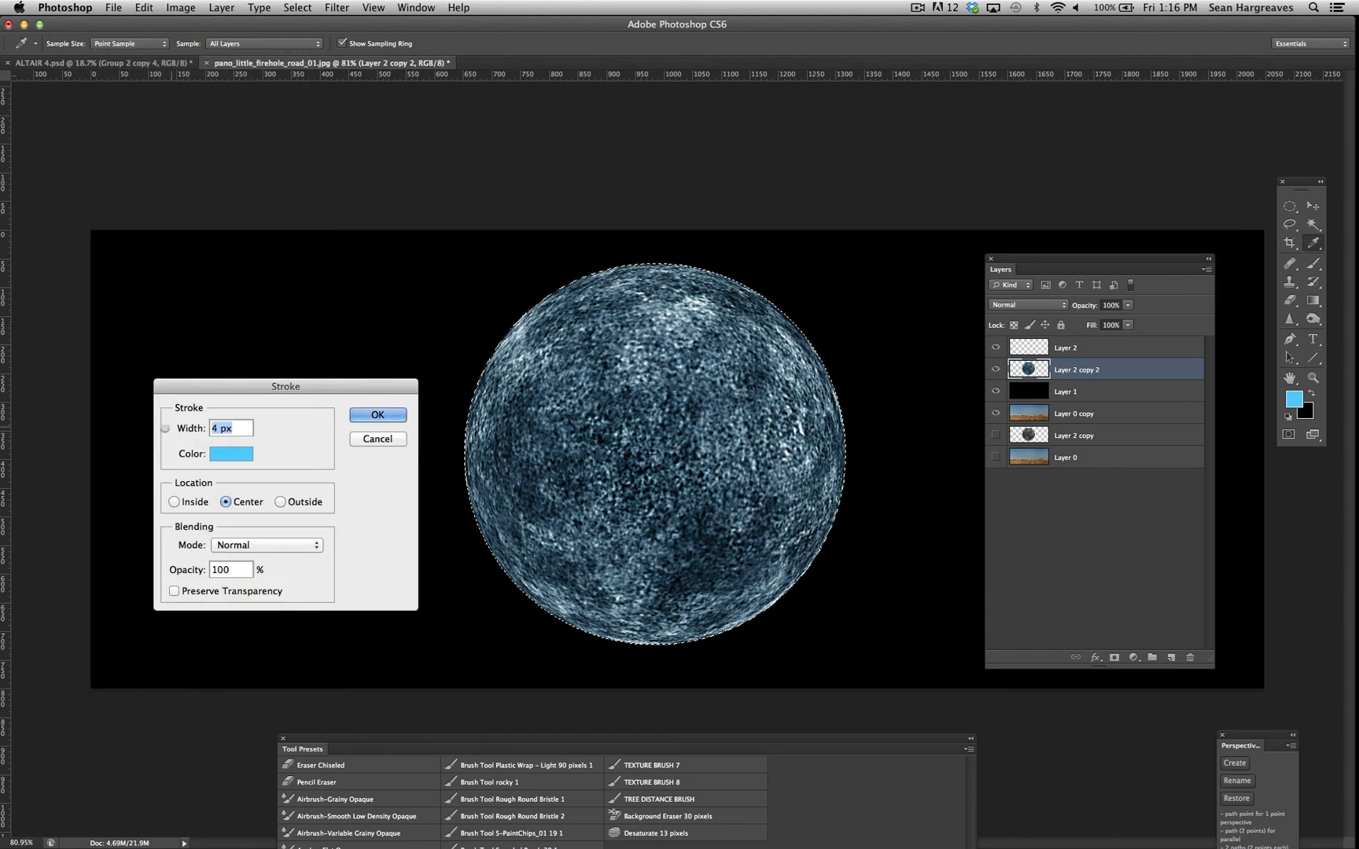
pyautogui.write('6')
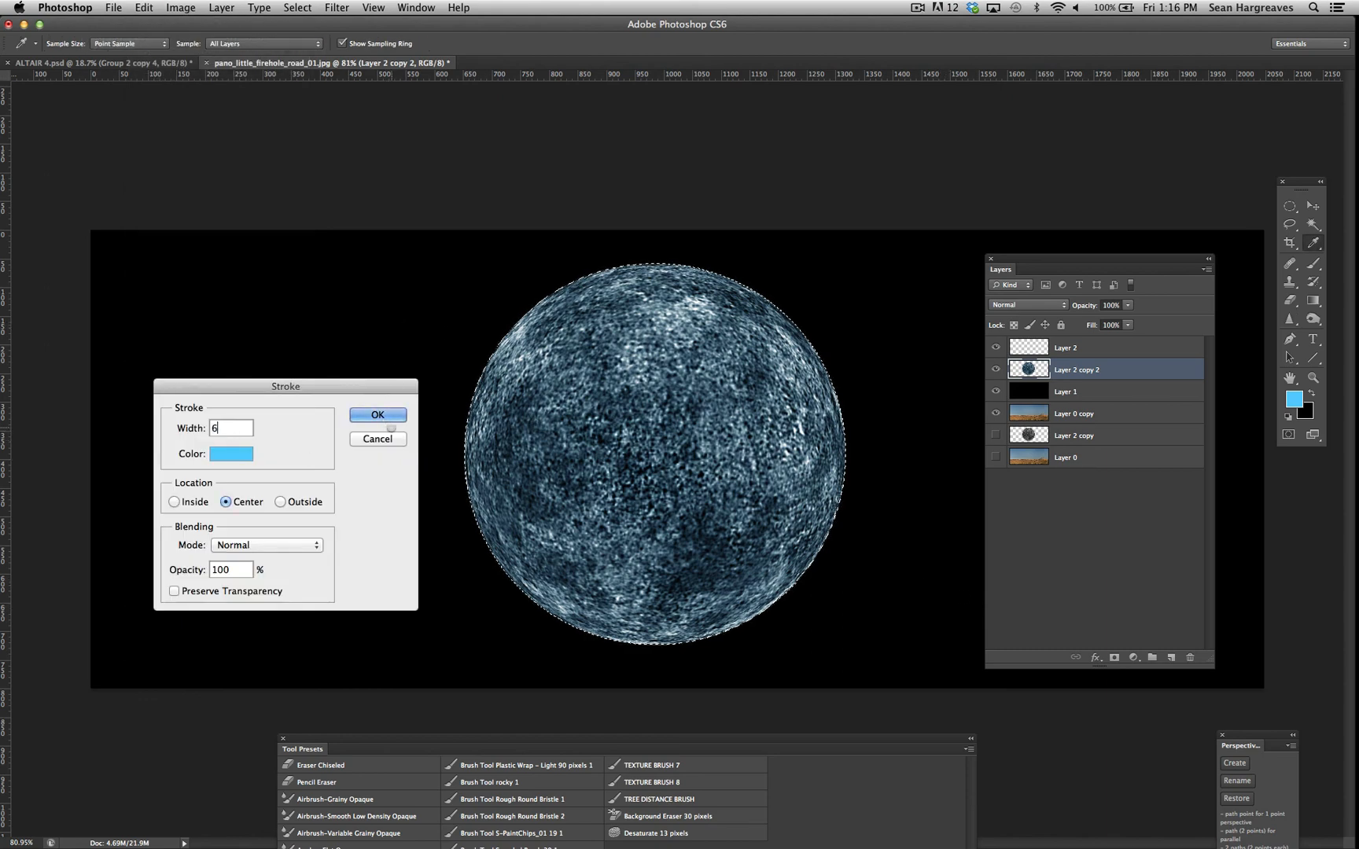
pyautogui.press('Return')
pyautogui.press('r')
pyautogui.click(144, 8)
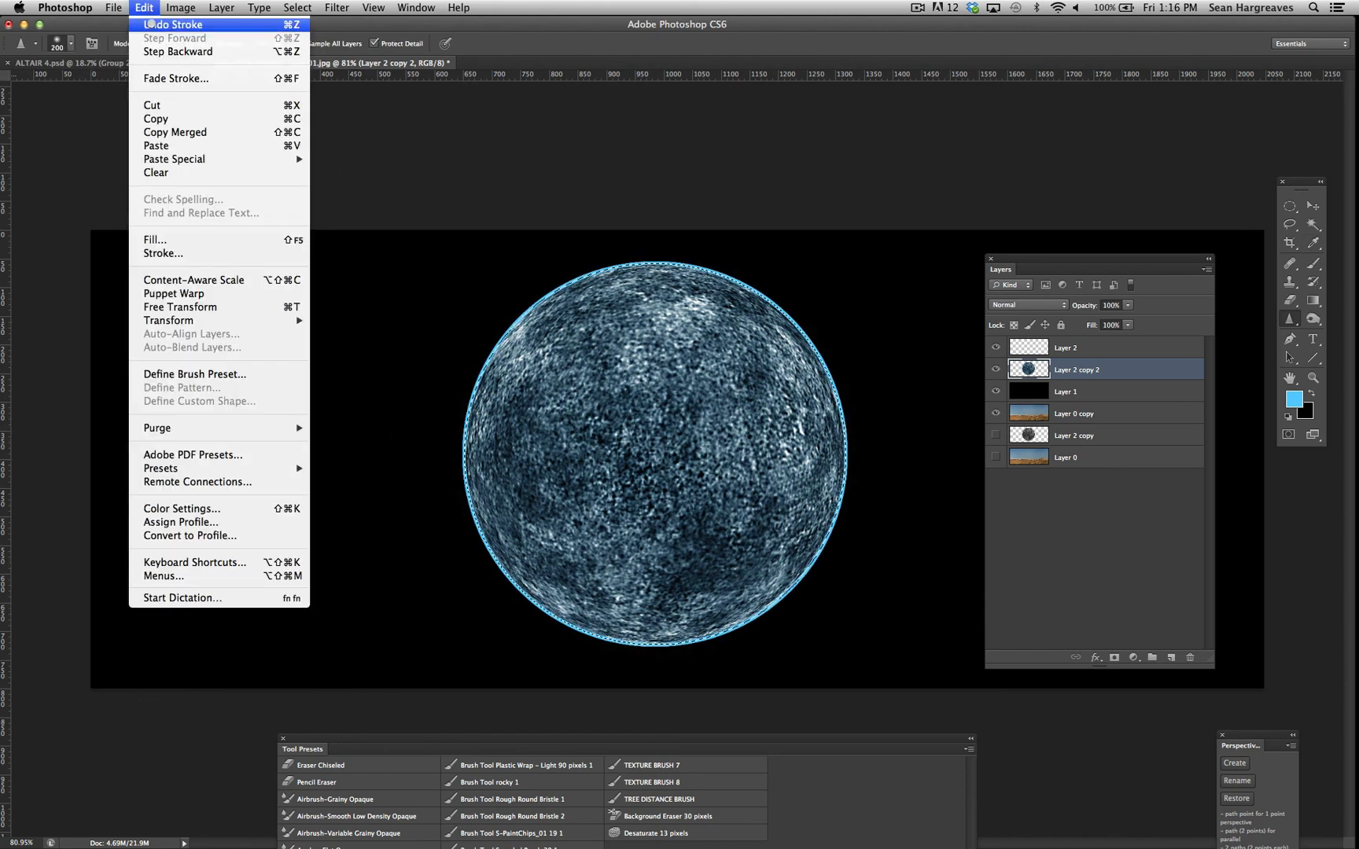
pyautogui.click(150, 25)
# Try a 12 px centered sky-blue stroke around the planet on Layer 2 copy 2, and undo it.
pyautogui.click(144, 8)
pyautogui.click(167, 253)
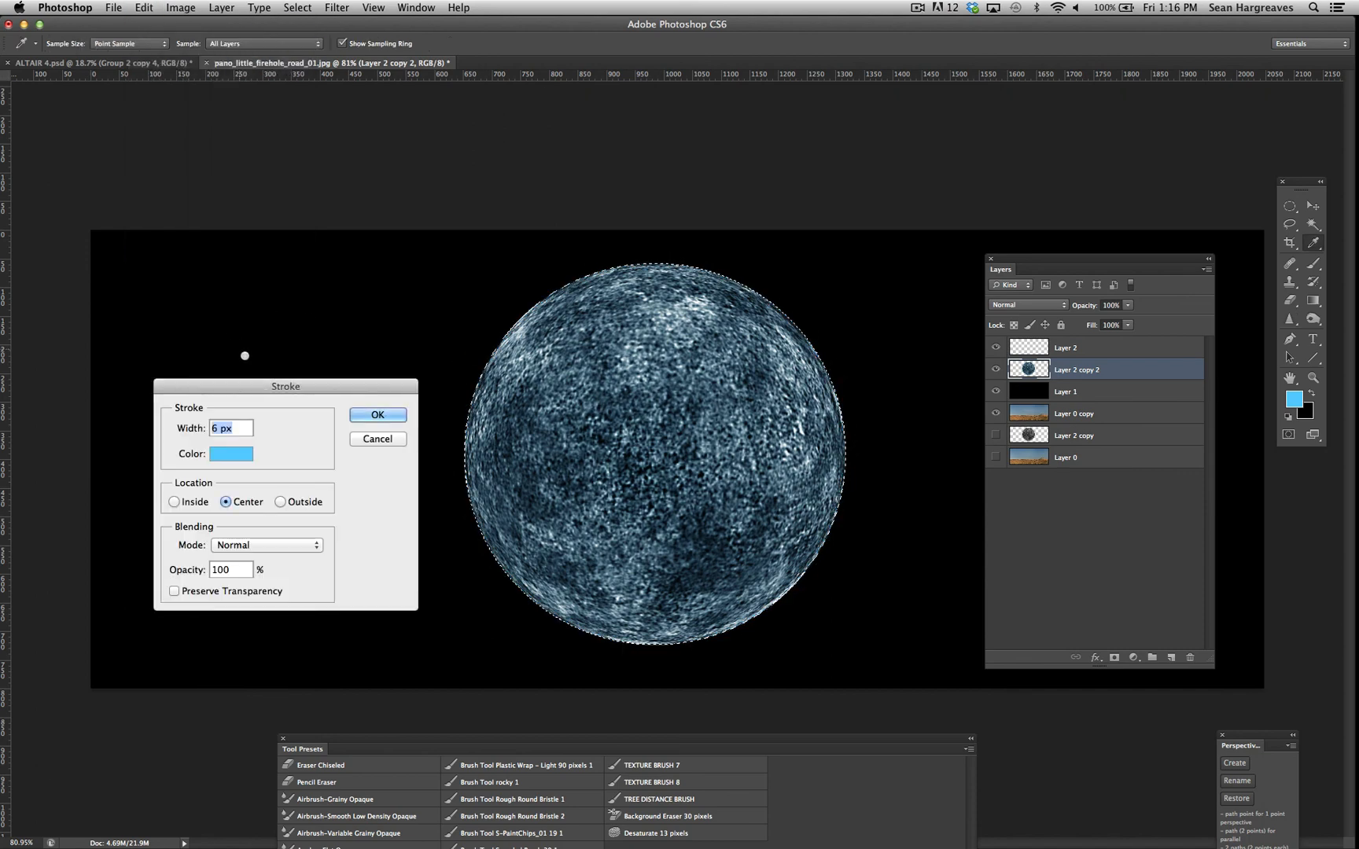
pyautogui.write('12')
pyautogui.click(378, 414)
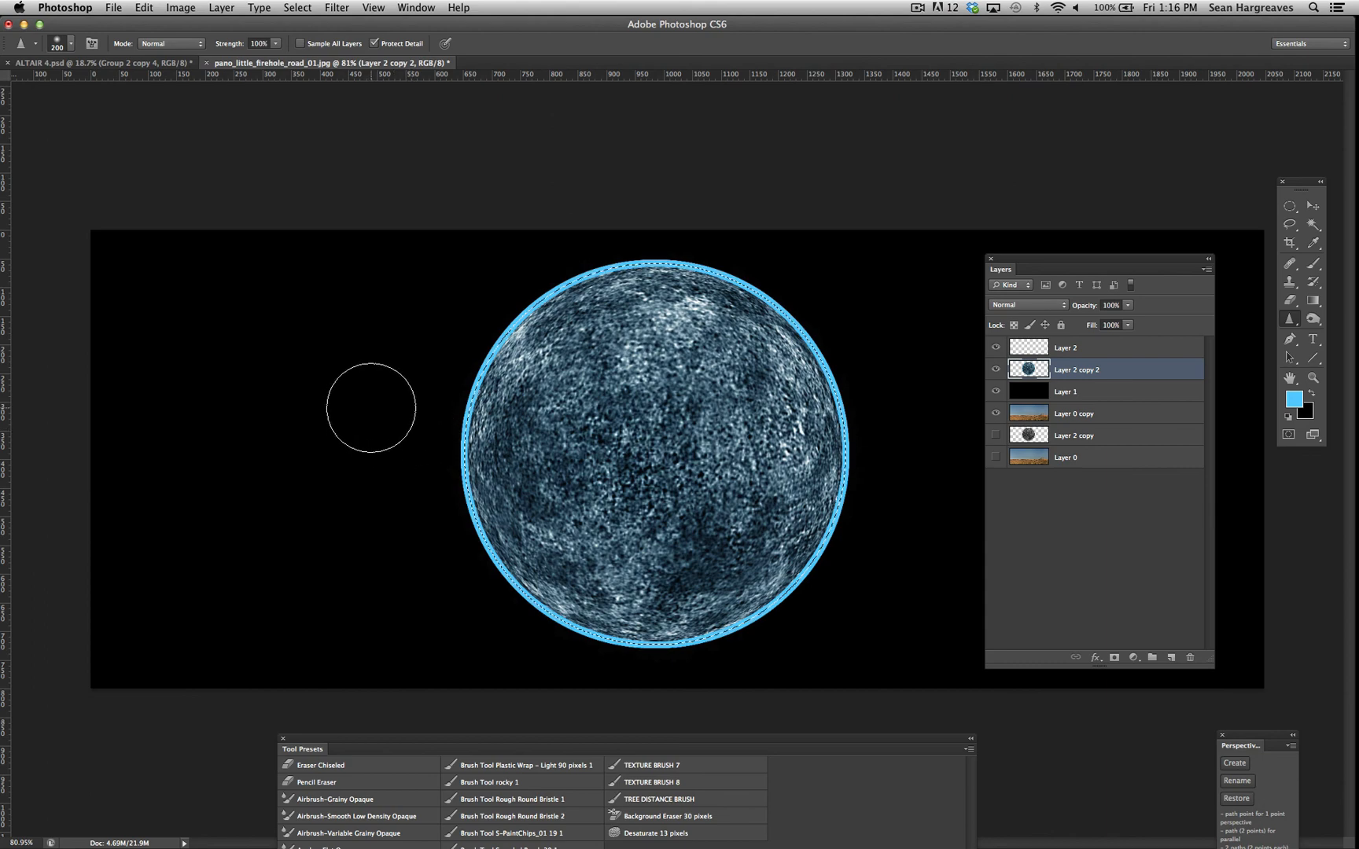
pyautogui.click(141, 7)
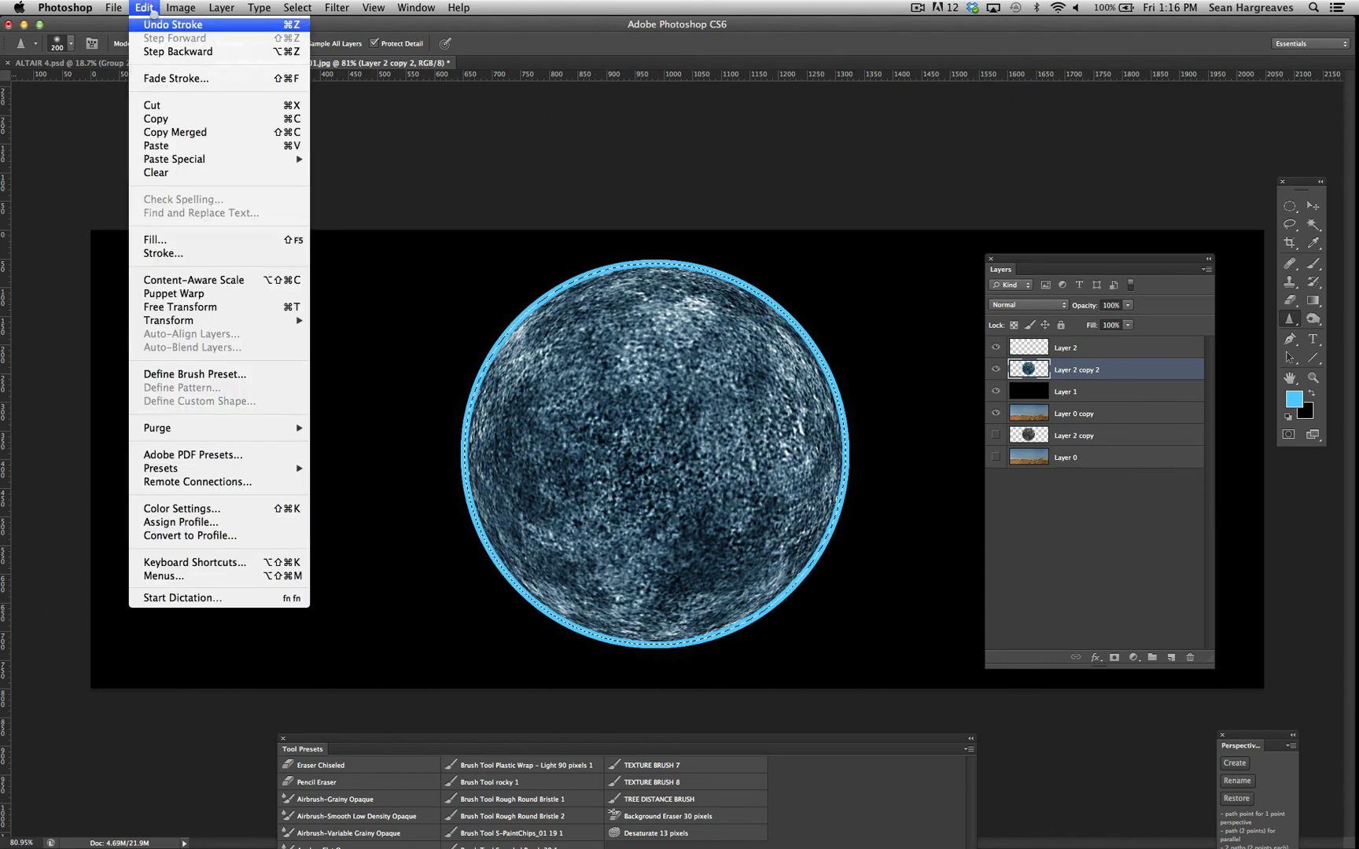
pyautogui.click(161, 23)
# Stroke the planet selection on Layer 2 copy 2 with a 10 px centered sky-blue line, and deselect.
pyautogui.click(143, 7)
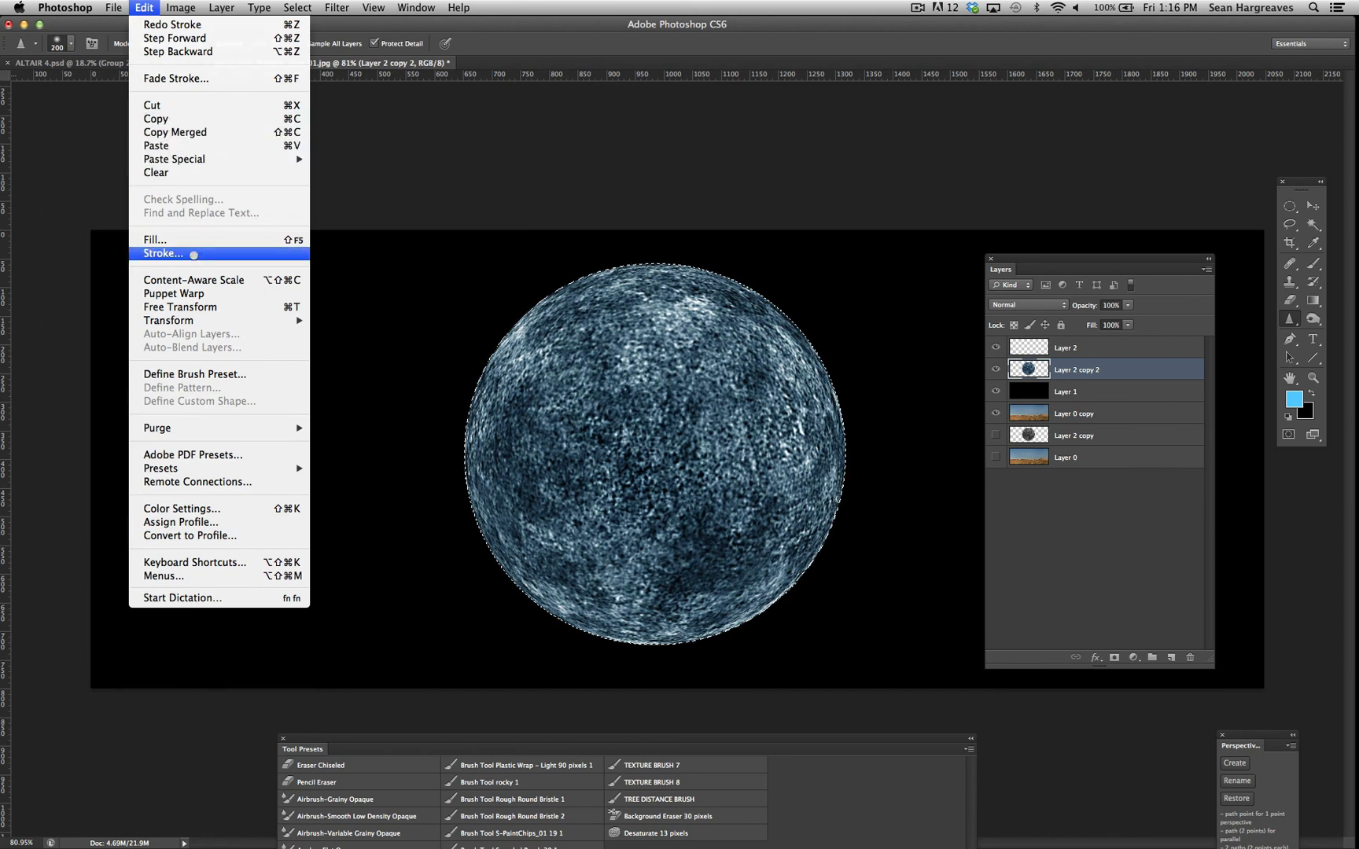
pyautogui.click(194, 253)
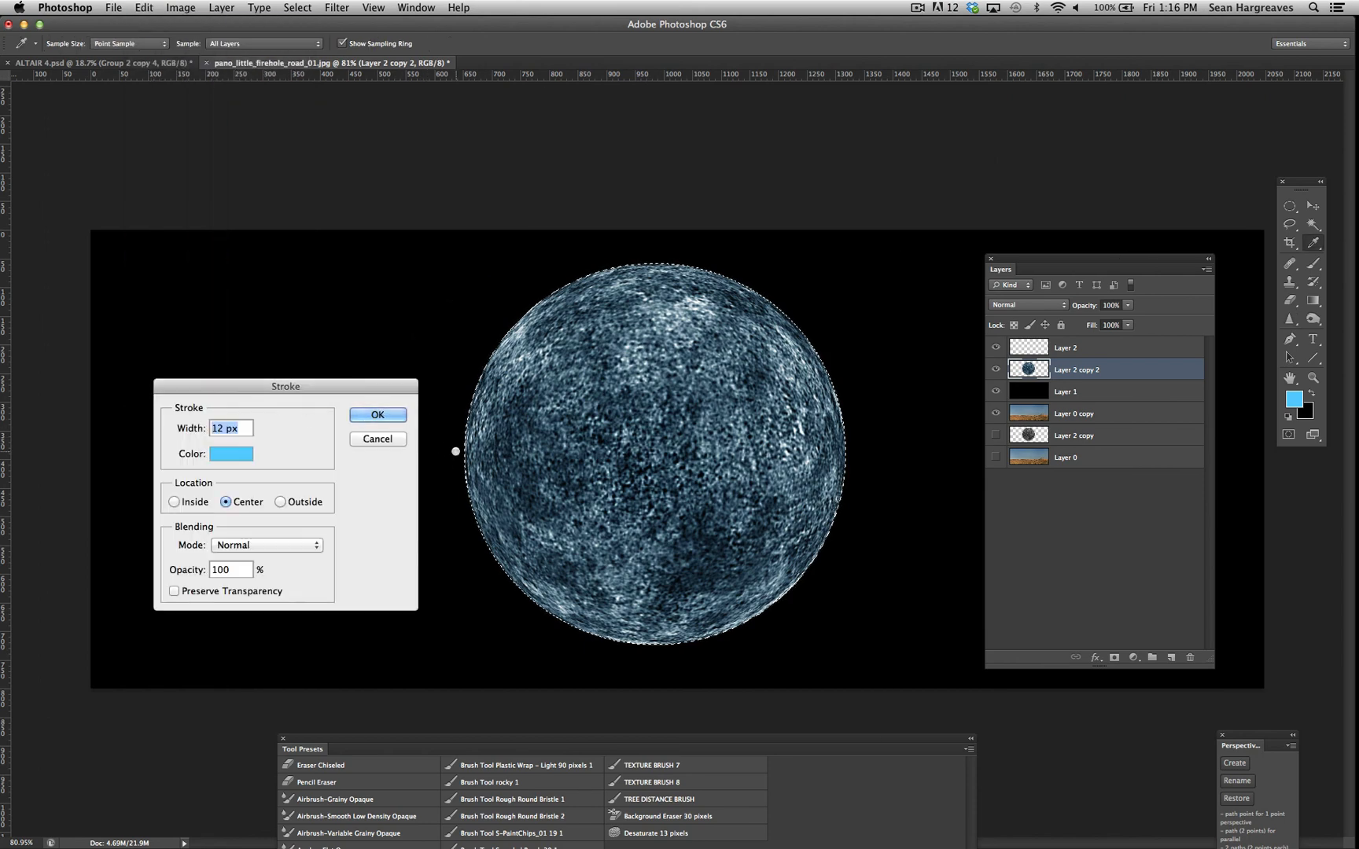
pyautogui.write('10')
pyautogui.press('Return')
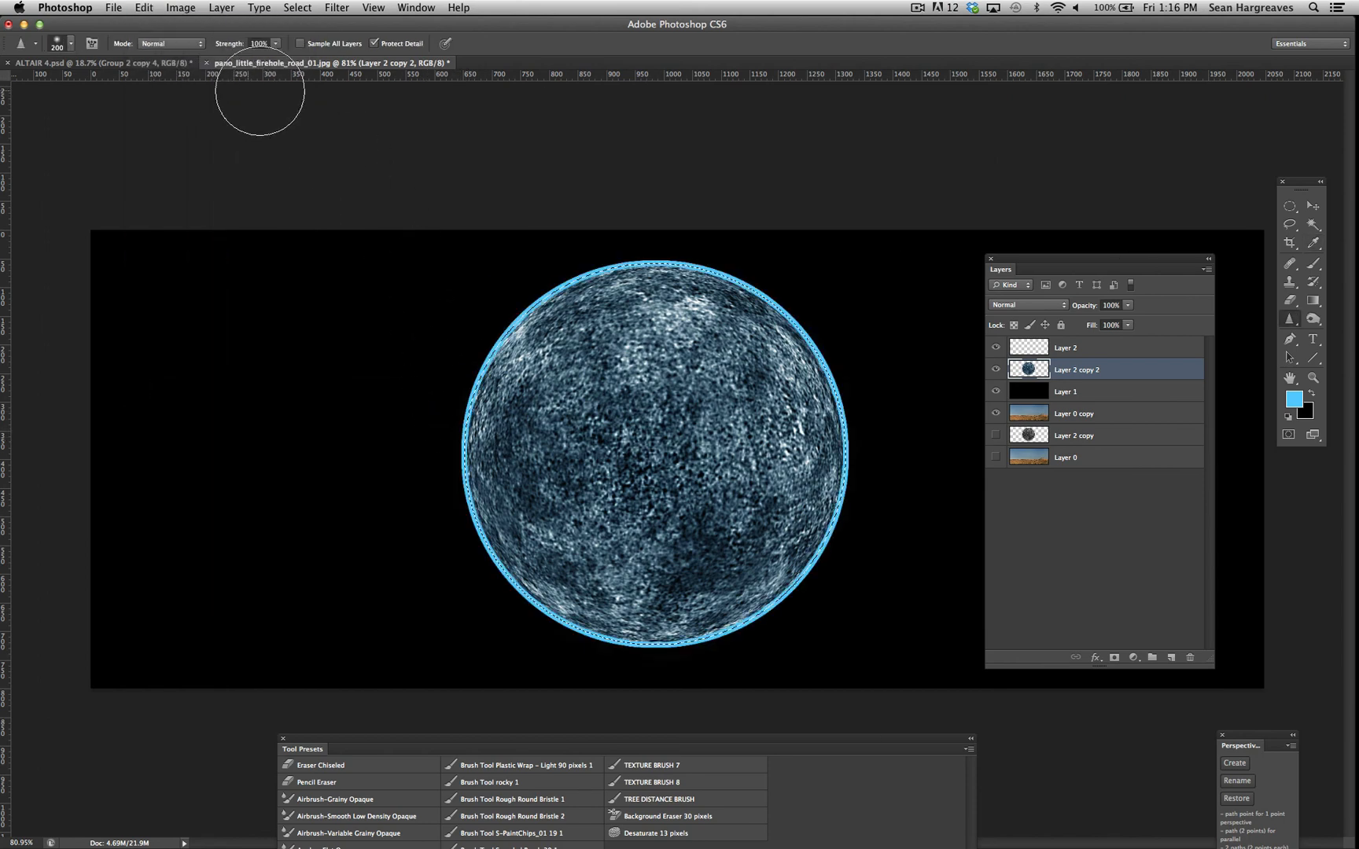
pyautogui.click(297, 7)
pyautogui.click(299, 36)
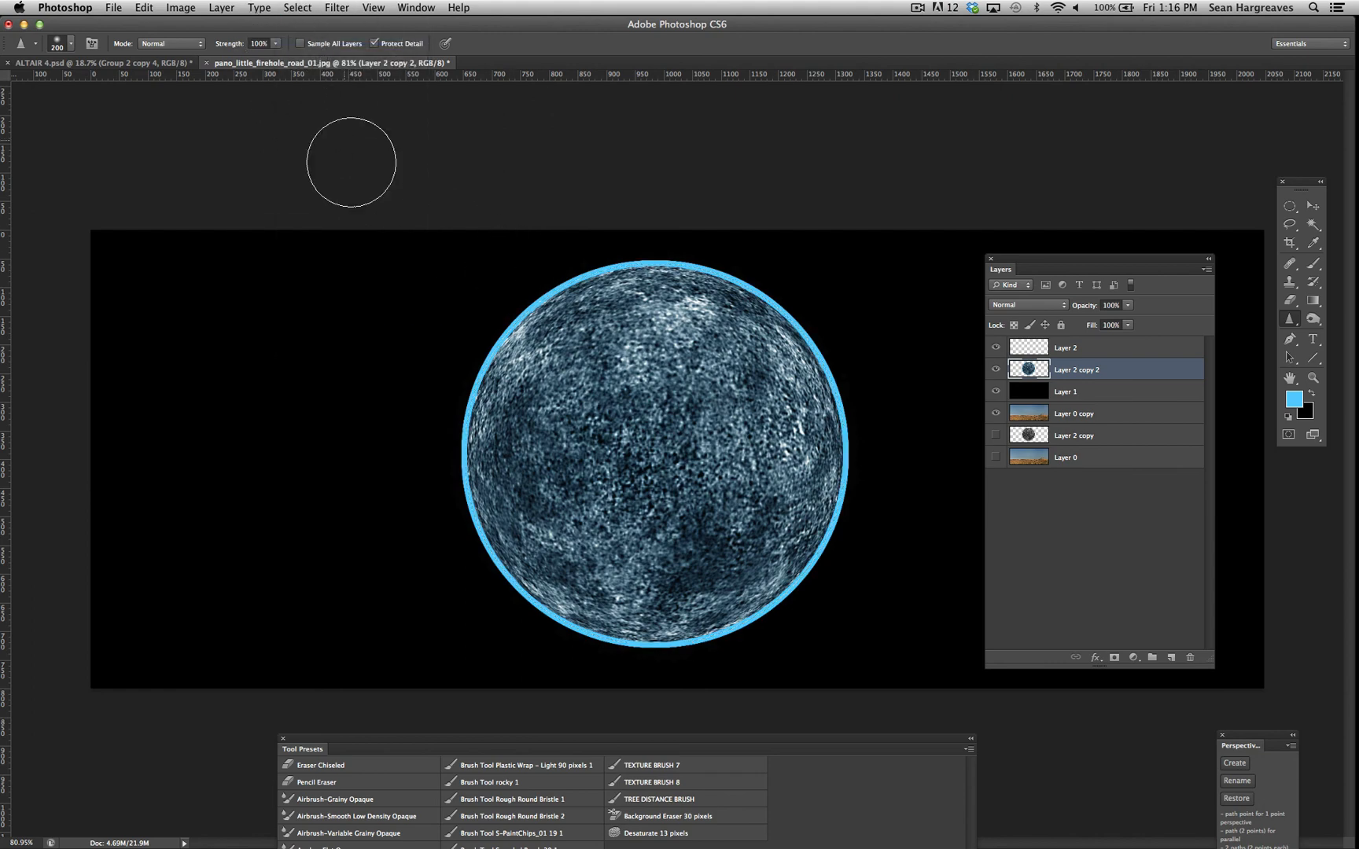
pyautogui.click(338, 8)
pyautogui.moveTo(346, 173)
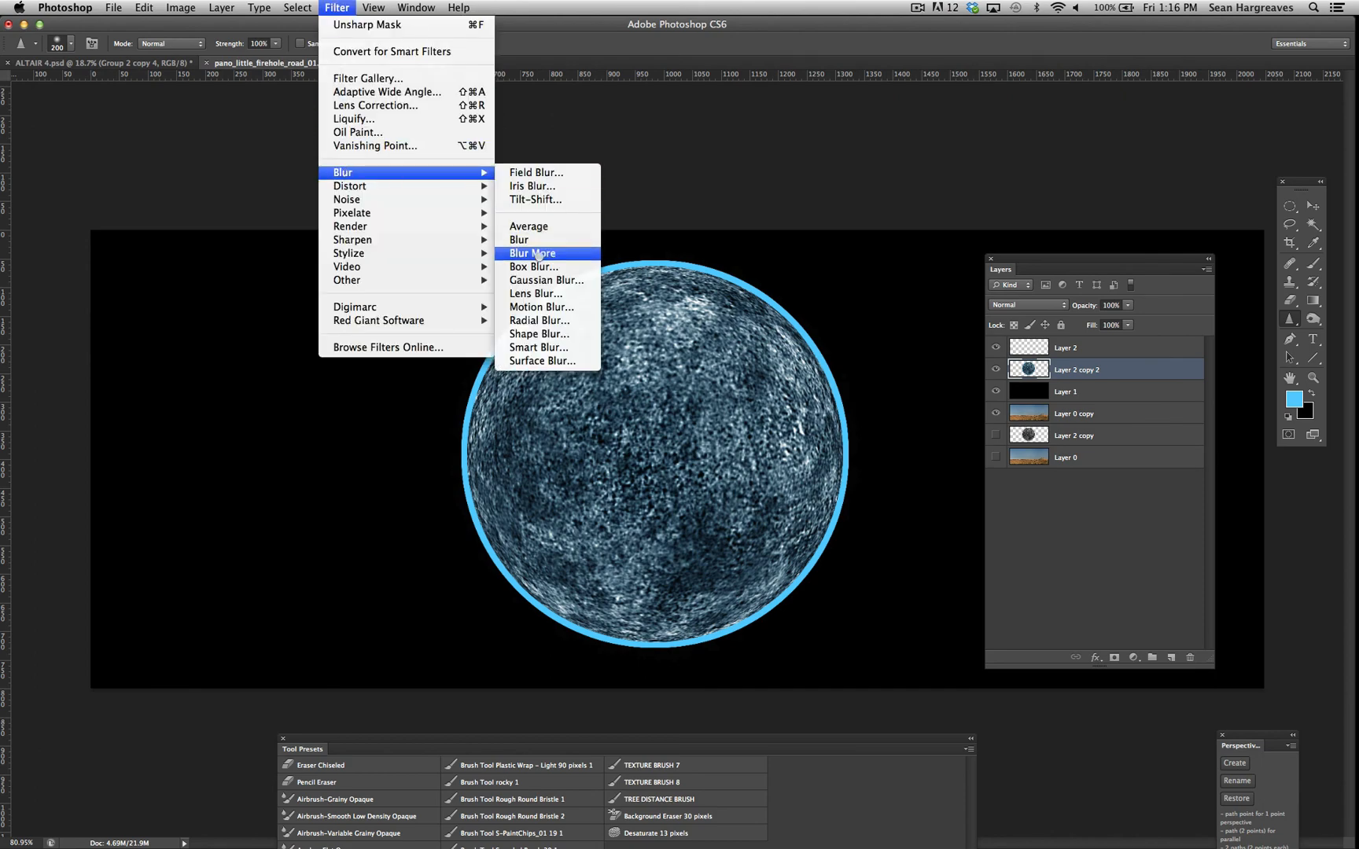
pyautogui.click(544, 279)
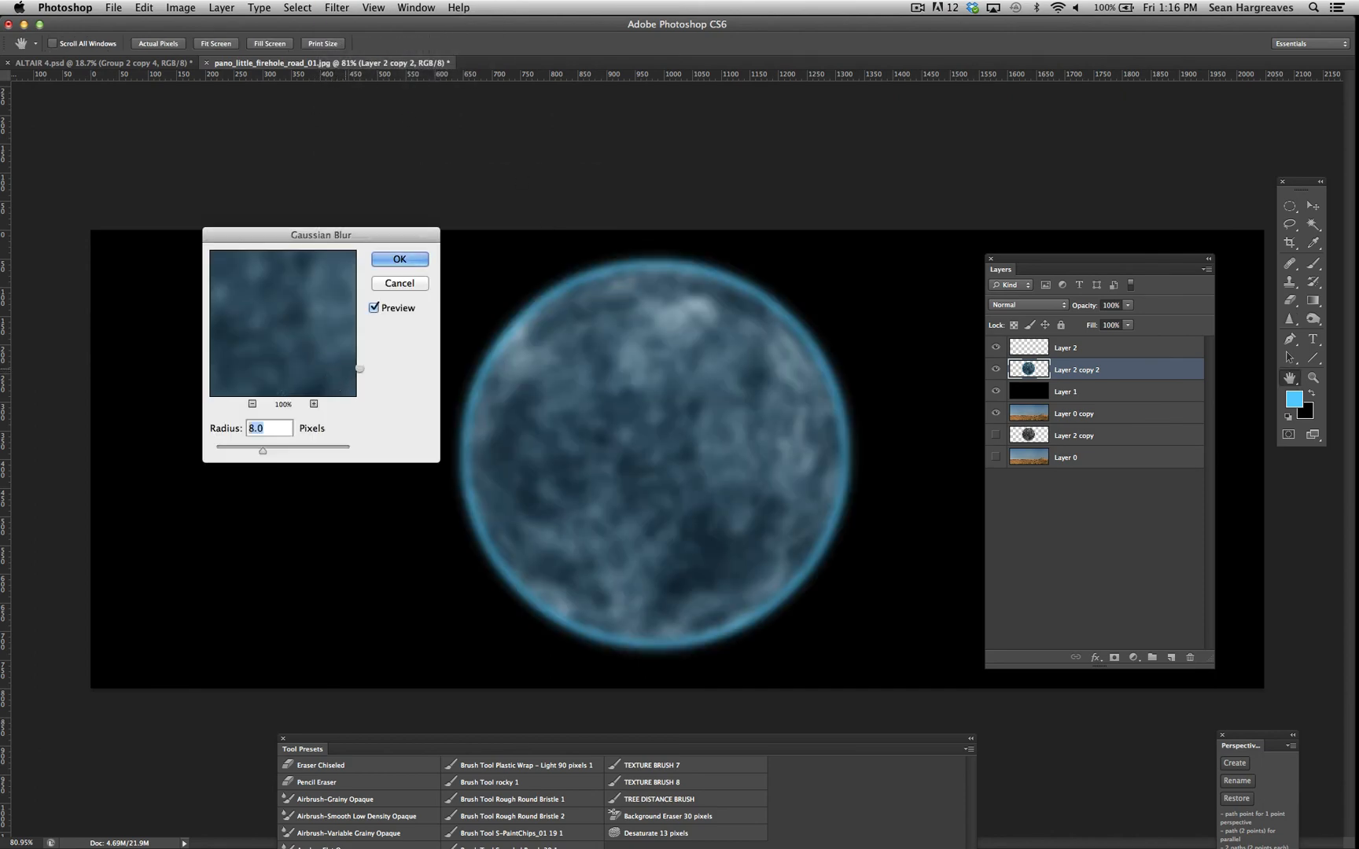
pyautogui.click(401, 282)
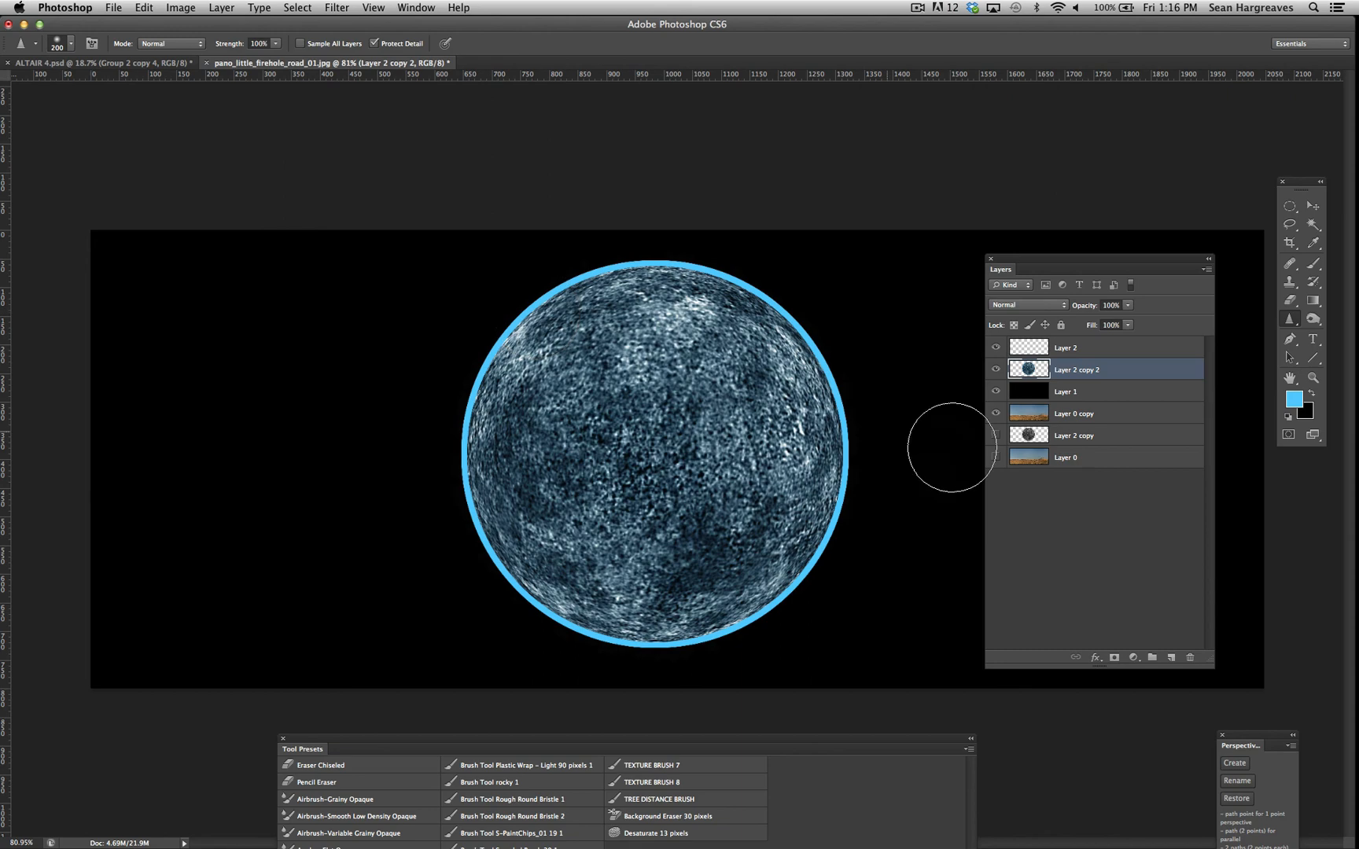
# Step back through the deselection and the 10 px stroke on Layer 2 copy 2 until the planet is selected again.
pyautogui.click(145, 8)
pyautogui.click(177, 51)
pyautogui.click(145, 7)
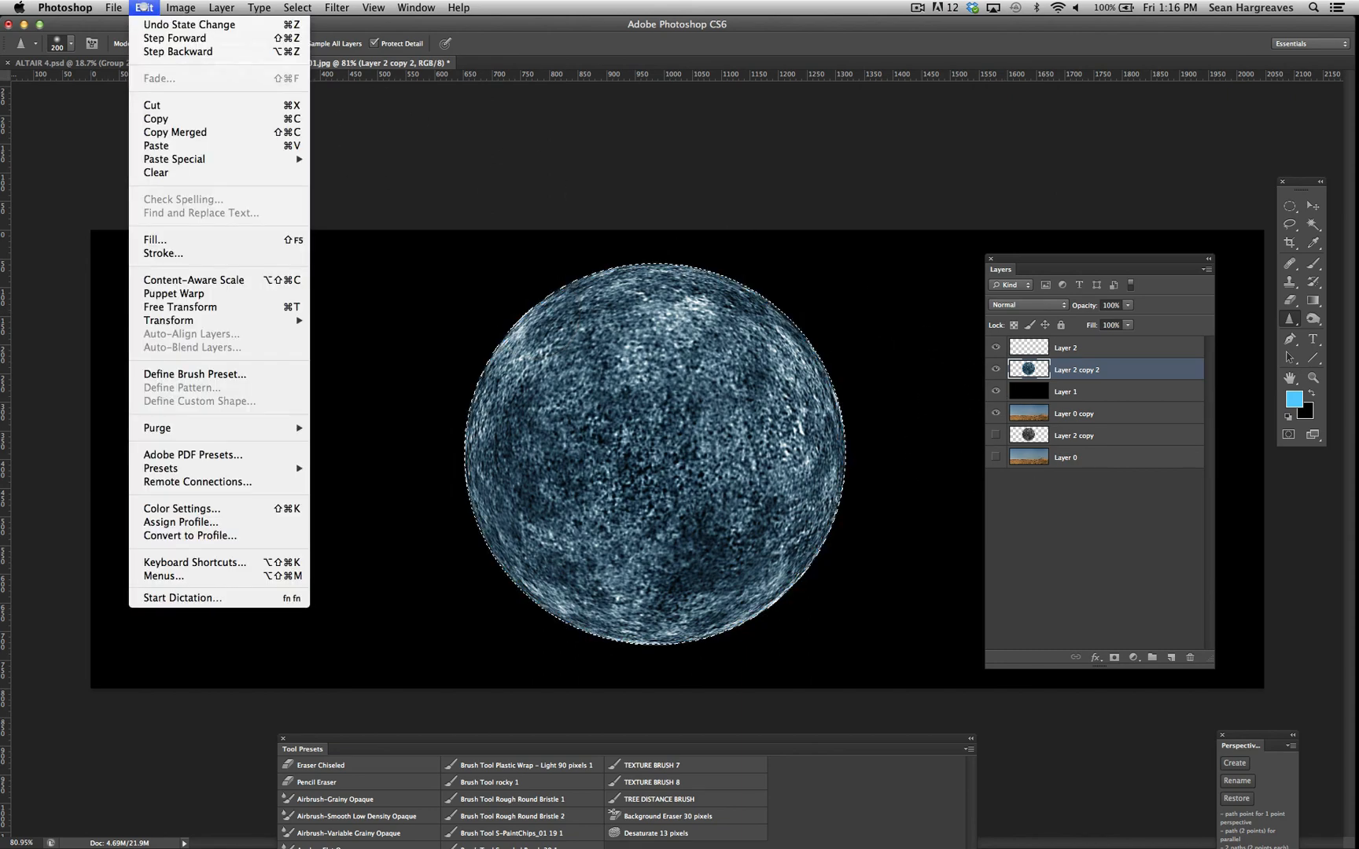
pyautogui.click(158, 51)
pyautogui.click(141, 8)
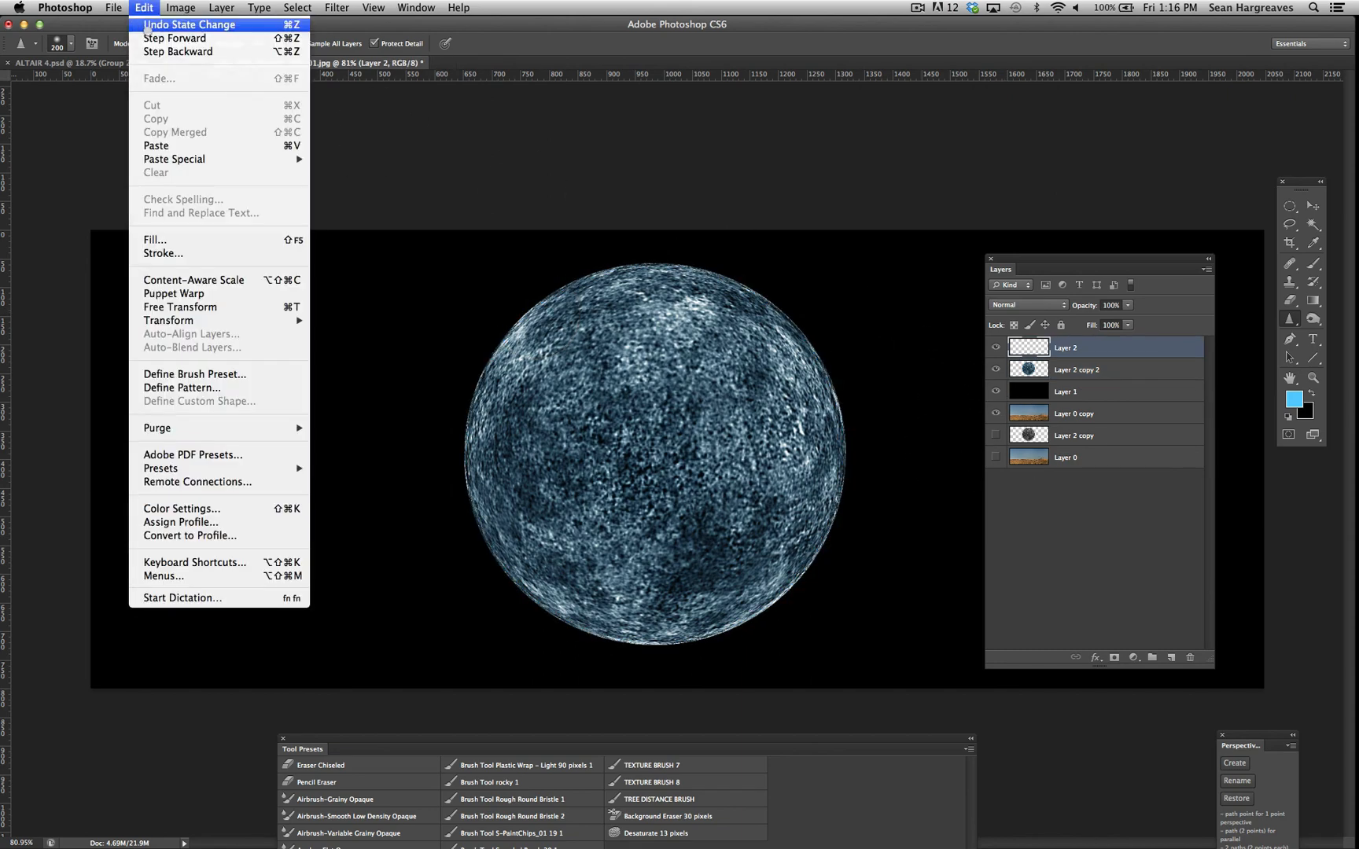
pyautogui.click(150, 39)
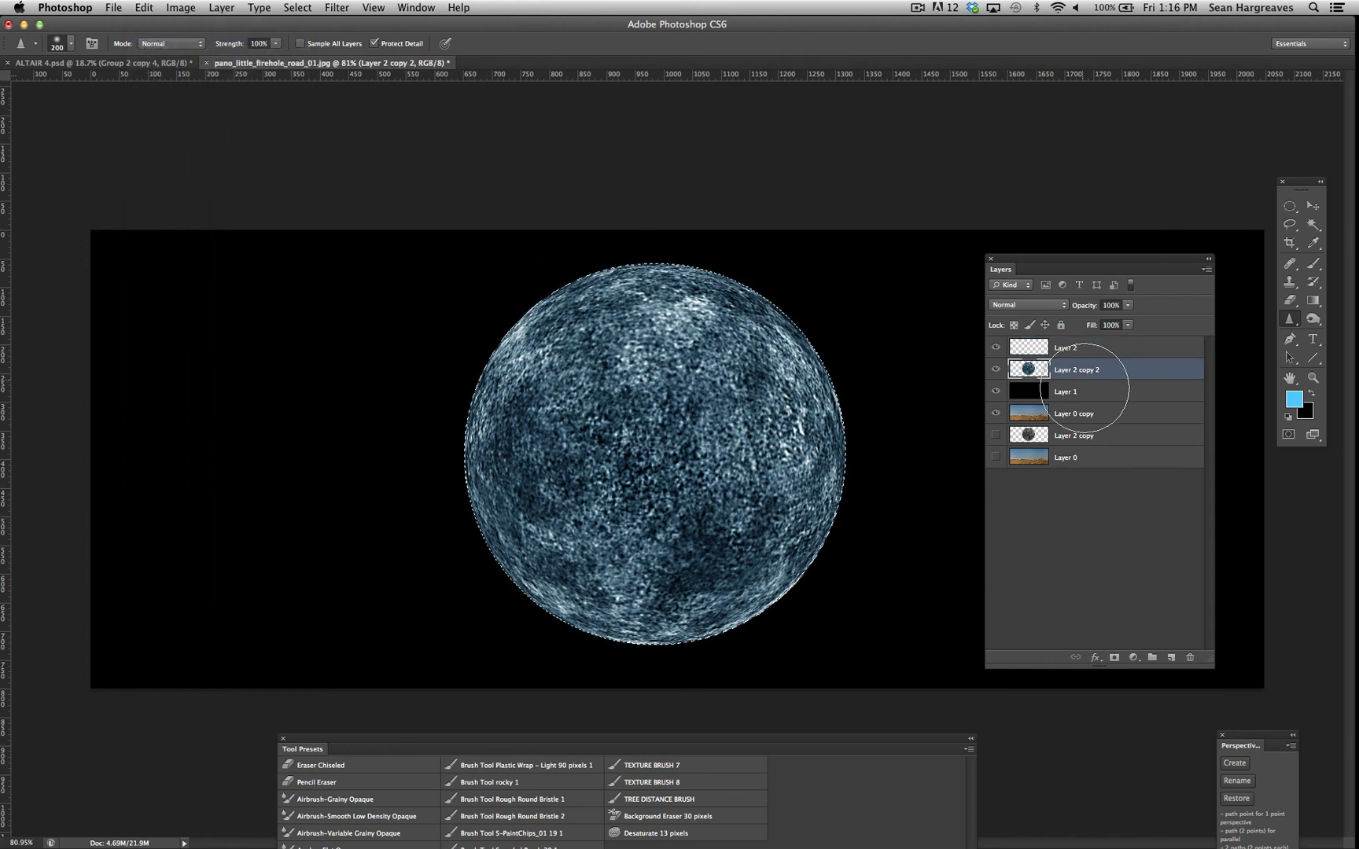
# Stroke the planet selection on Layer 2 with a 10 px centered sky-blue line, and deselect.
pyautogui.click(1099, 344)
pyautogui.click(164, 8)
pyautogui.moveTo(156, 8)
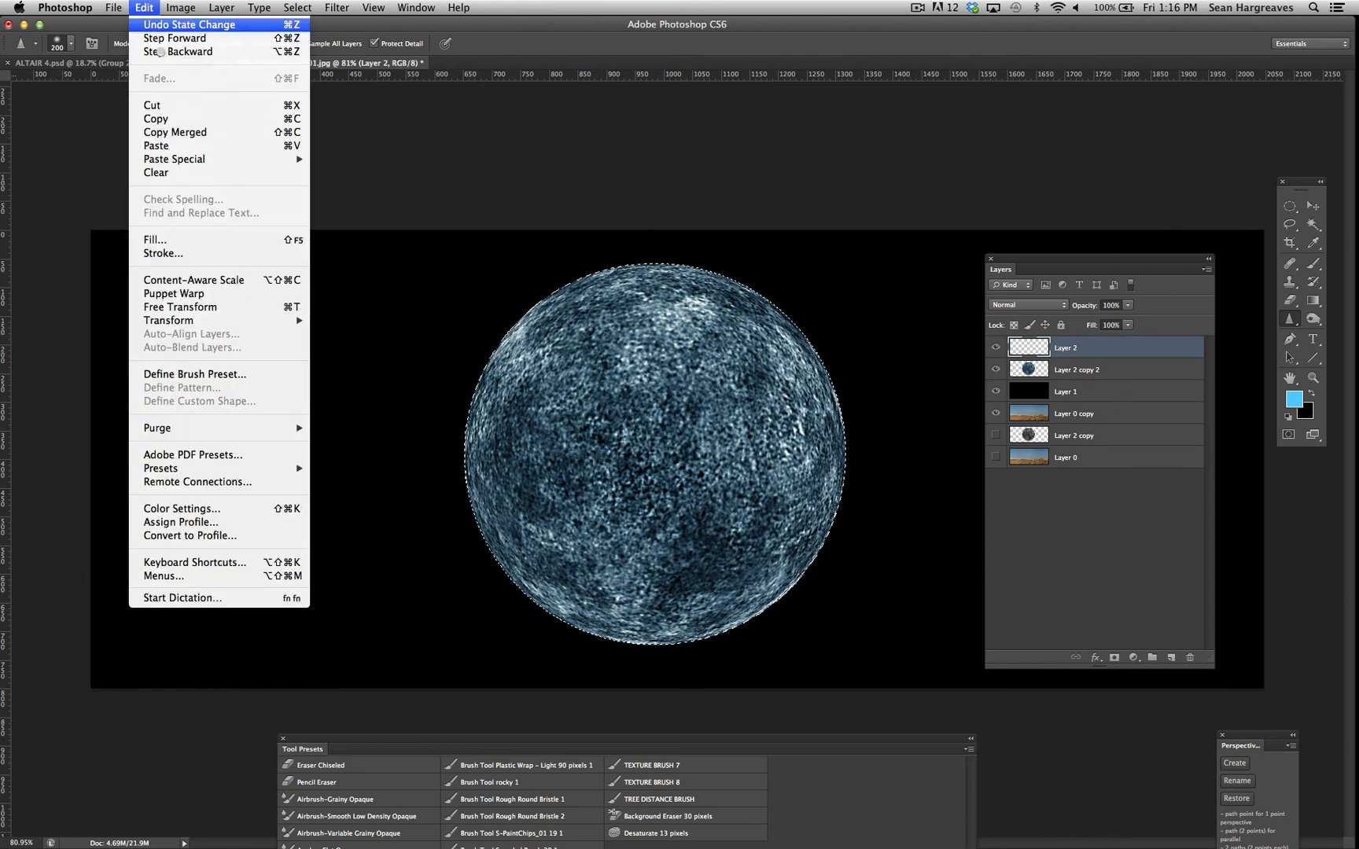
pyautogui.moveTo(298, 8)
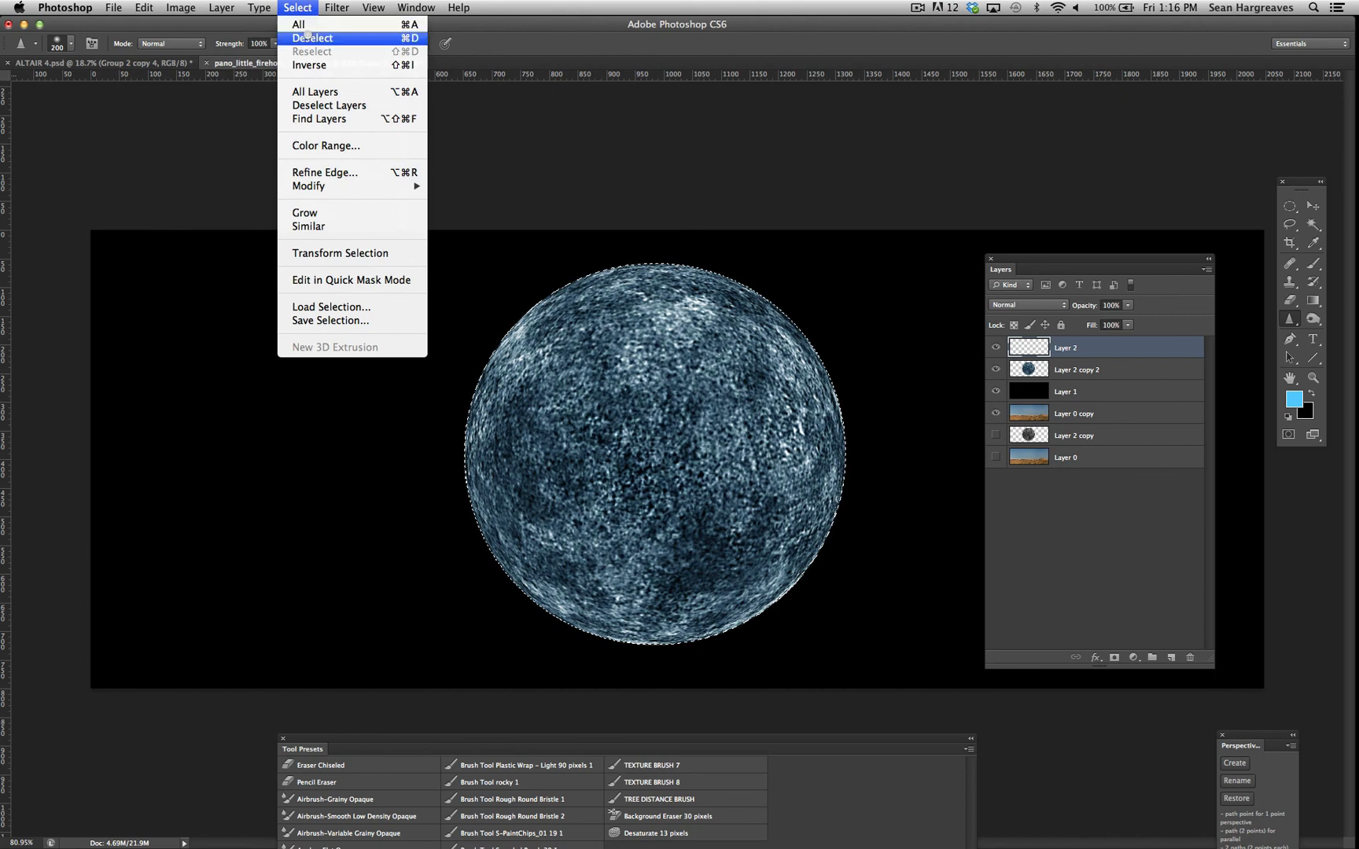
pyautogui.click(175, 253)
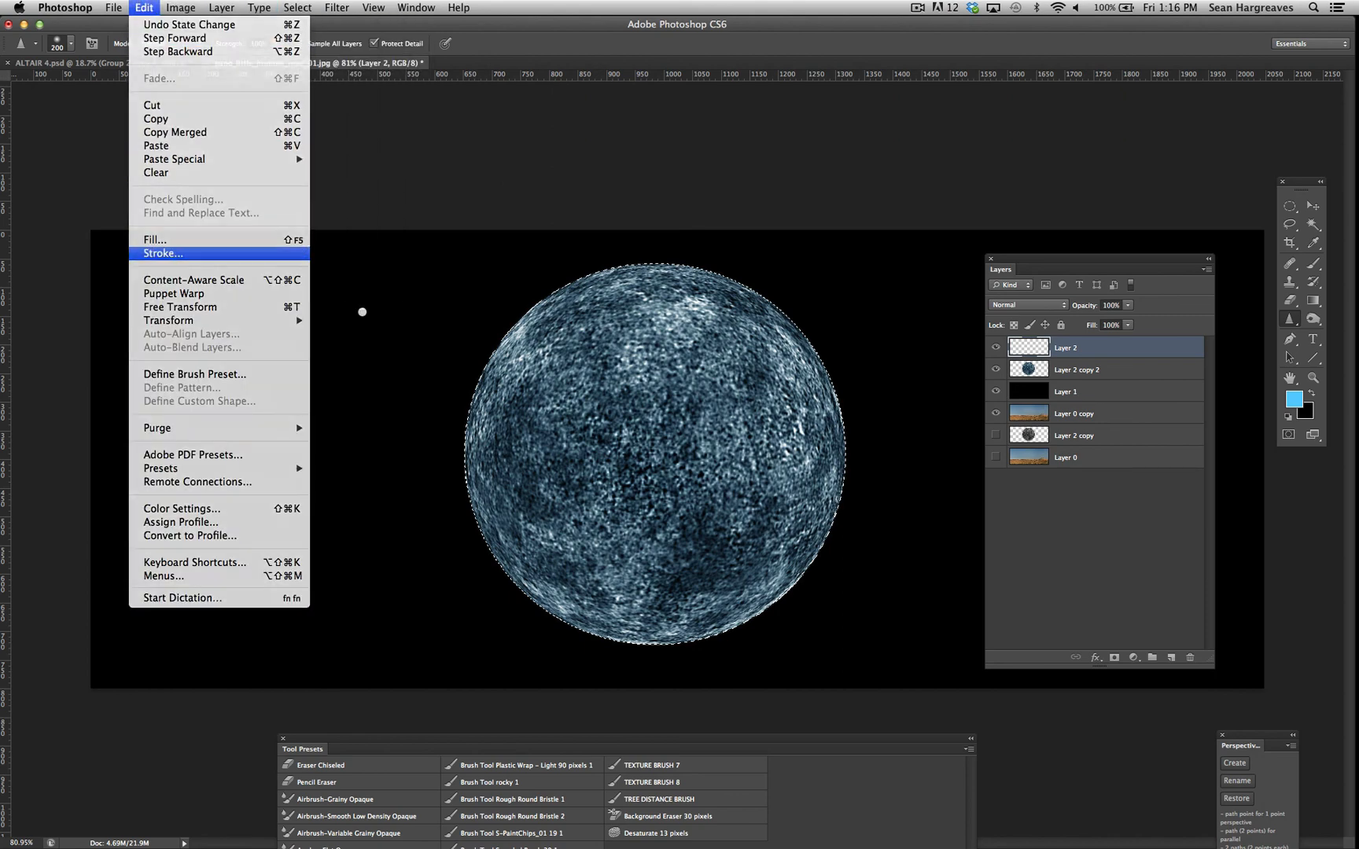
pyautogui.click(378, 415)
pyautogui.click(298, 8)
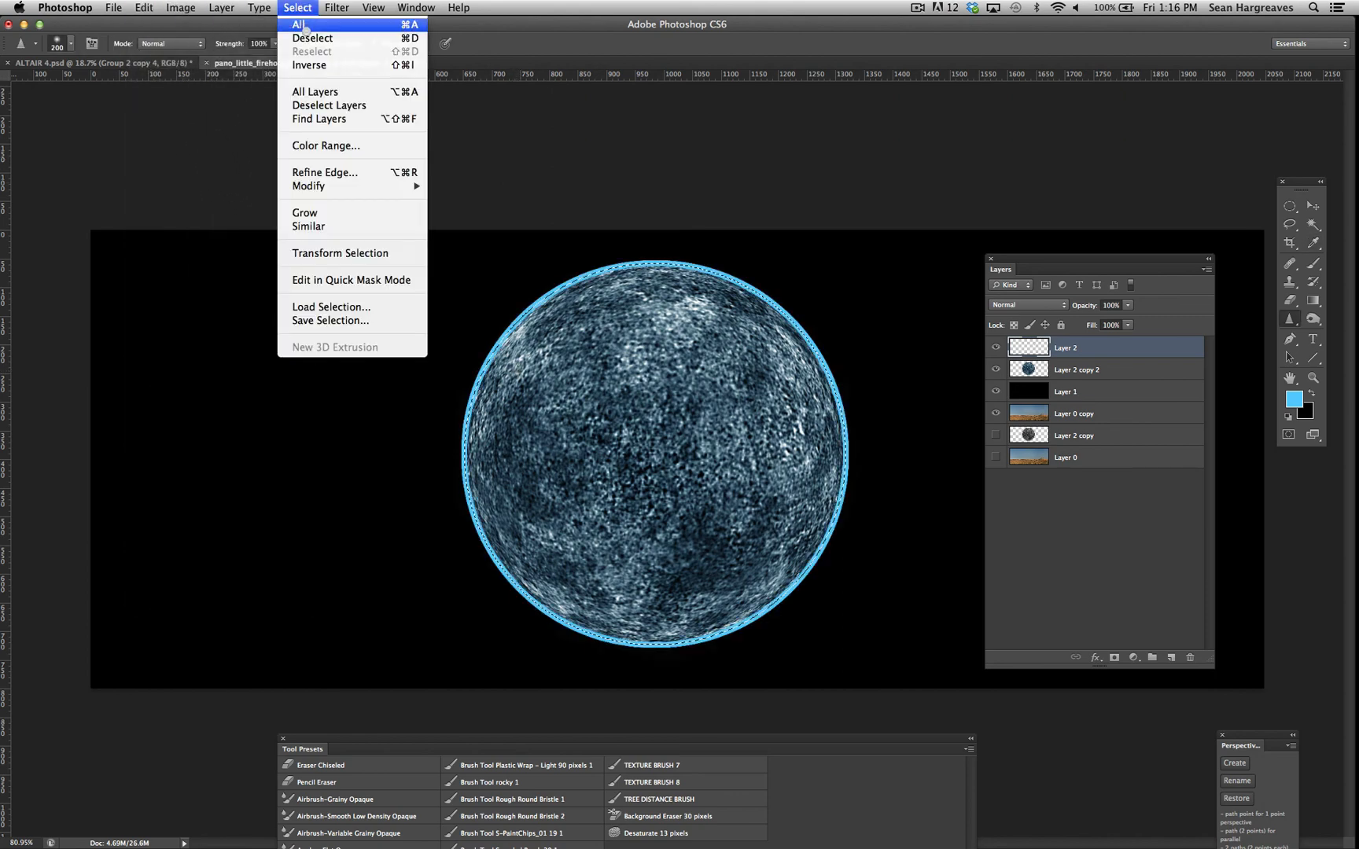
pyautogui.click(318, 38)
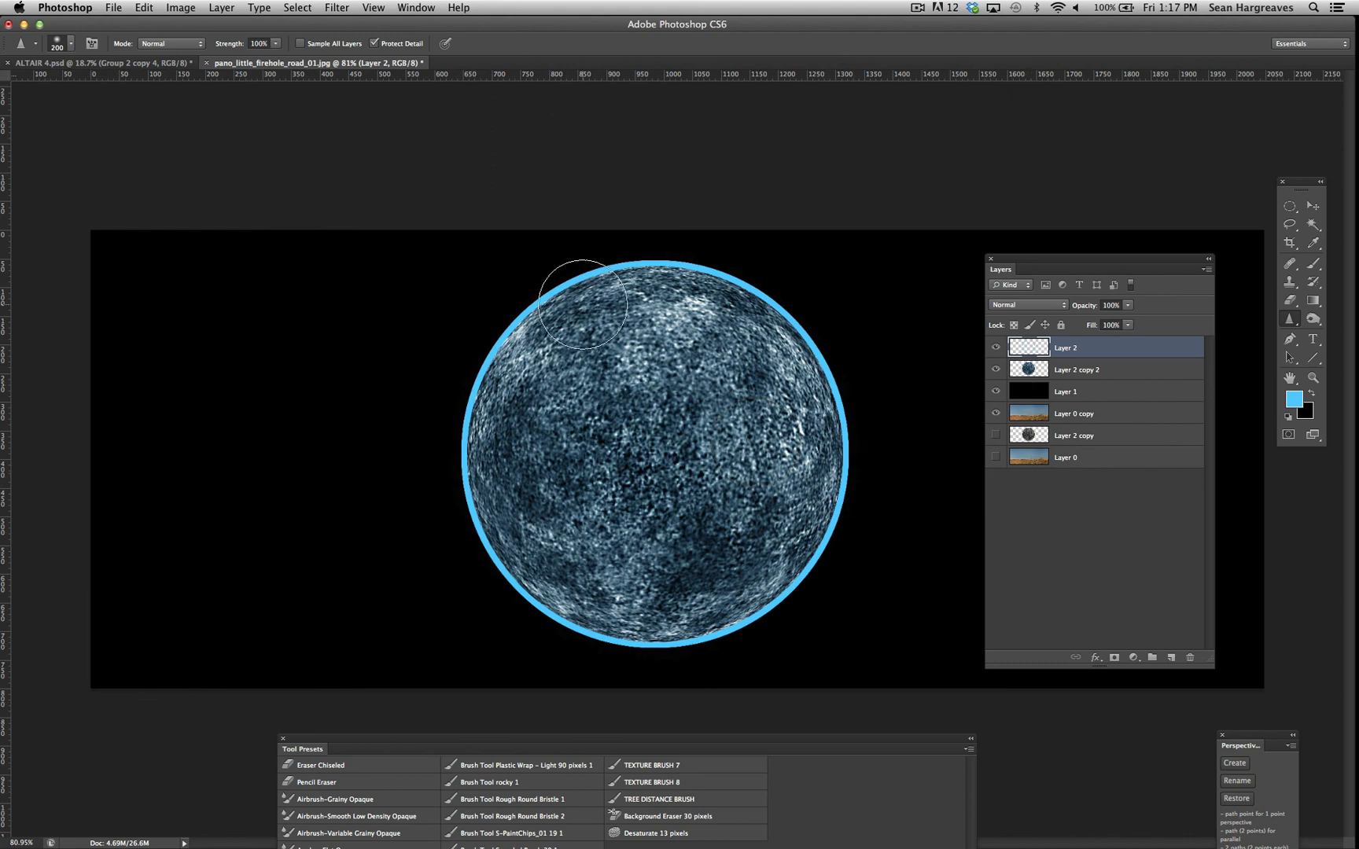
# Soften the sky-blue ring on Layer 2 with a Gaussian Blur, trying a 6 px radius and applying 4 px.
pyautogui.click(335, 8)
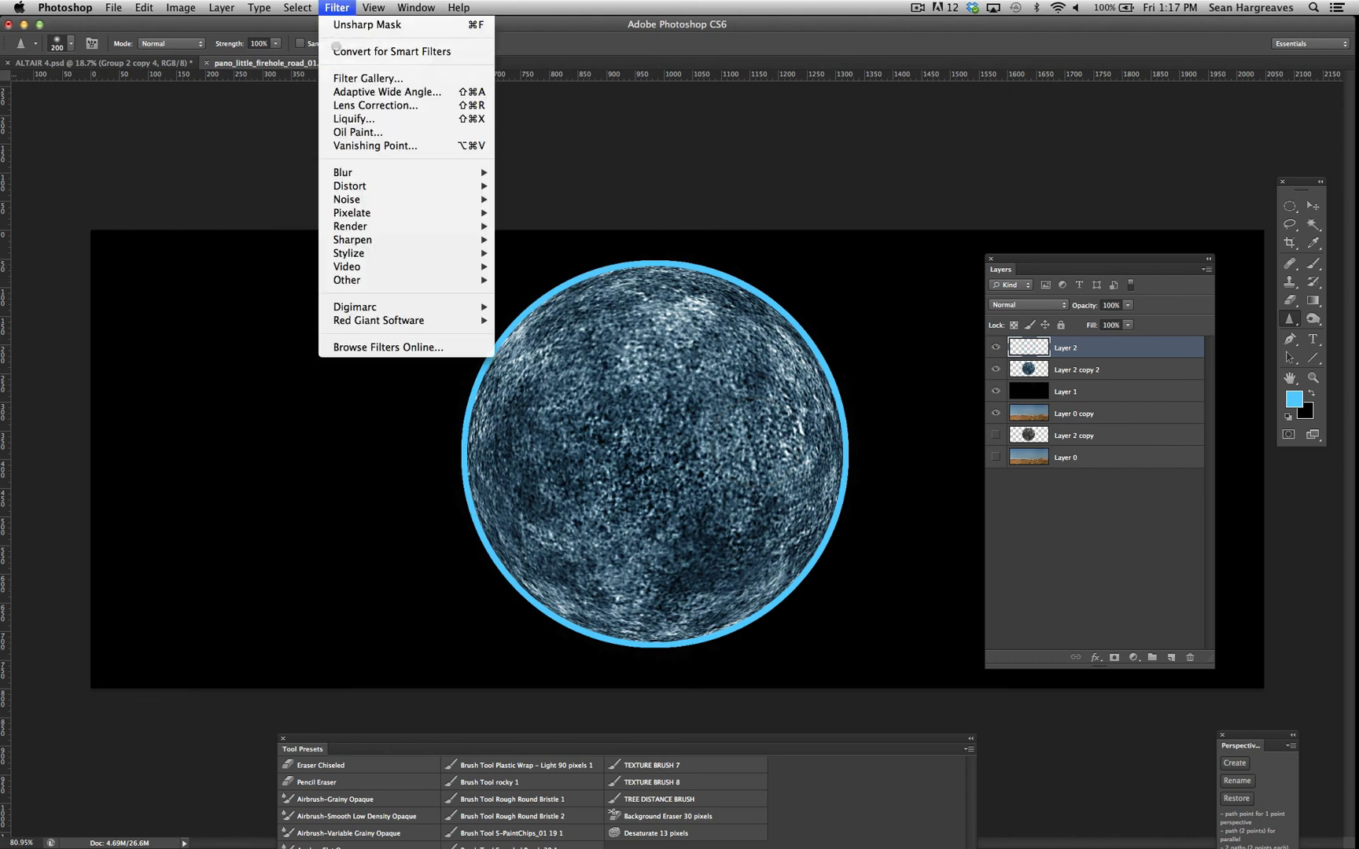
pyautogui.moveTo(409, 172)
pyautogui.click(545, 280)
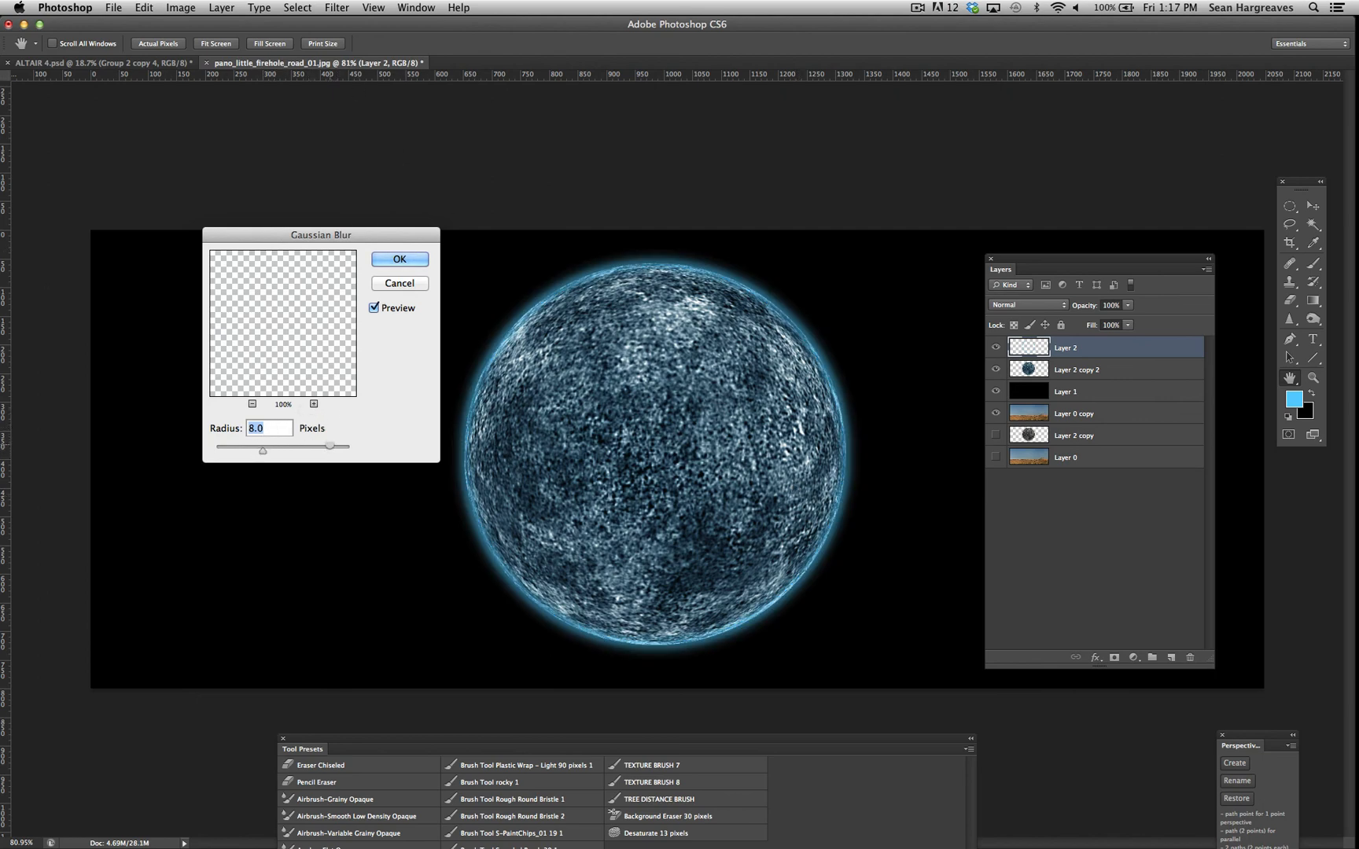
pyautogui.write('6')
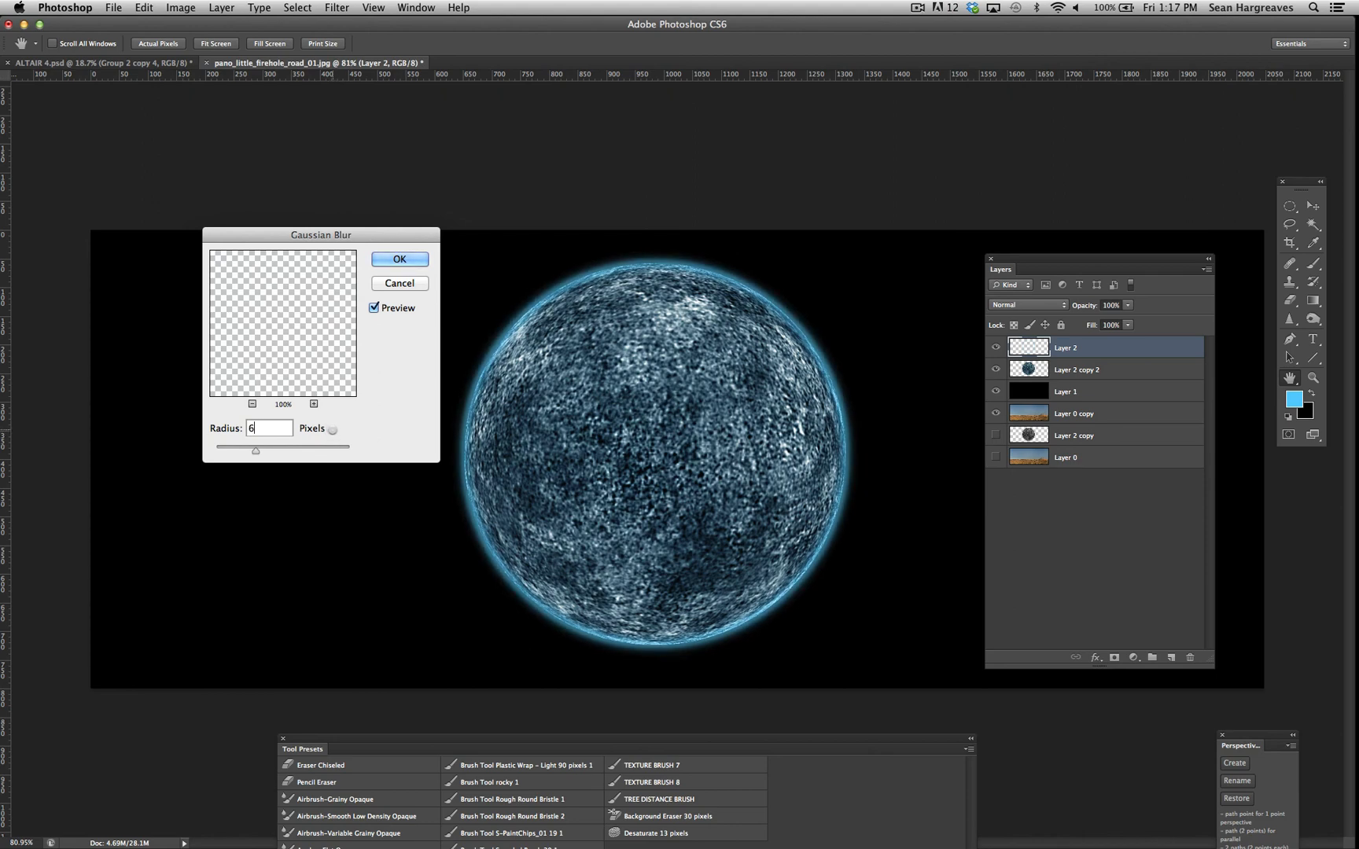
pyautogui.click(223, 429)
pyautogui.write('4')
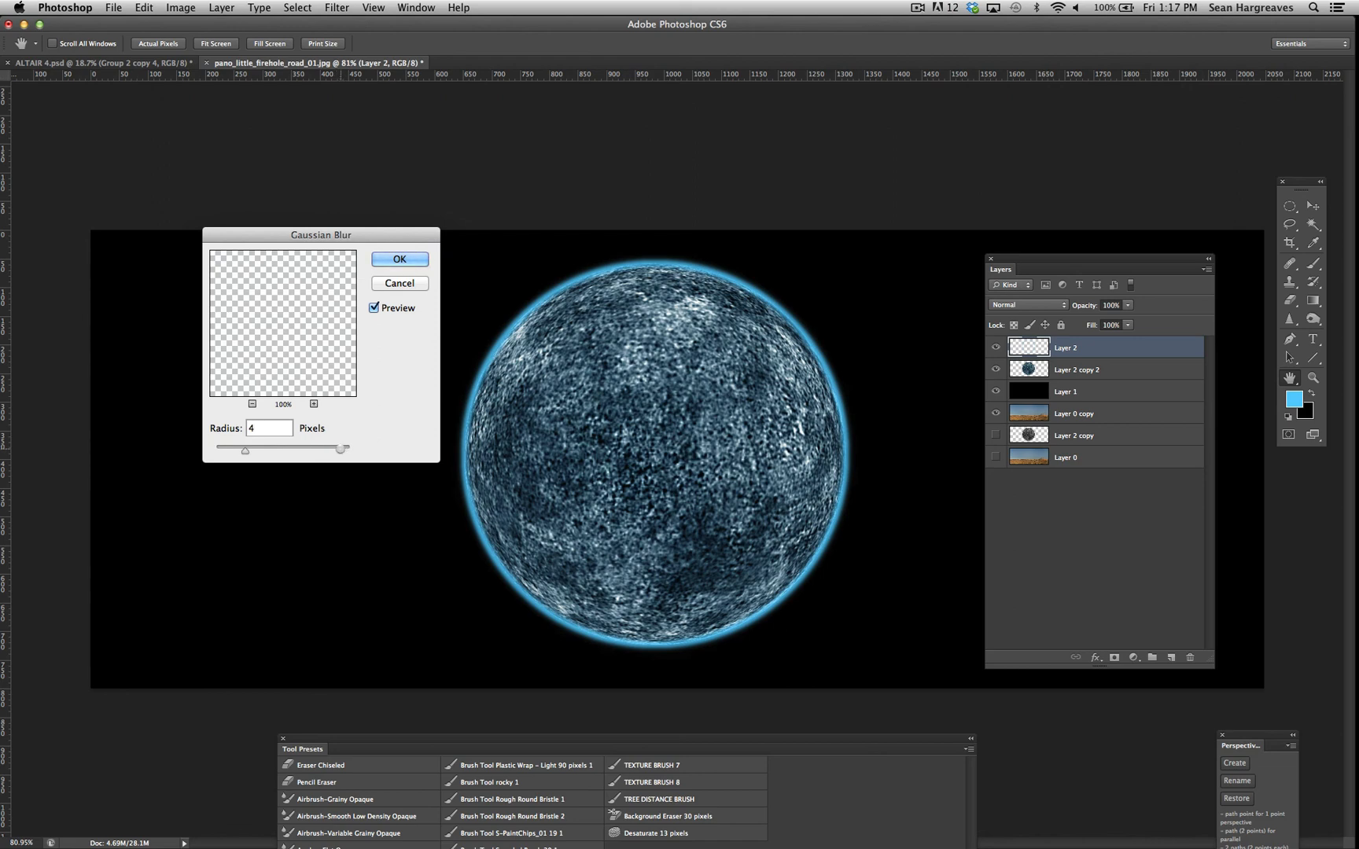
pyautogui.click(393, 262)
pyautogui.press('r')
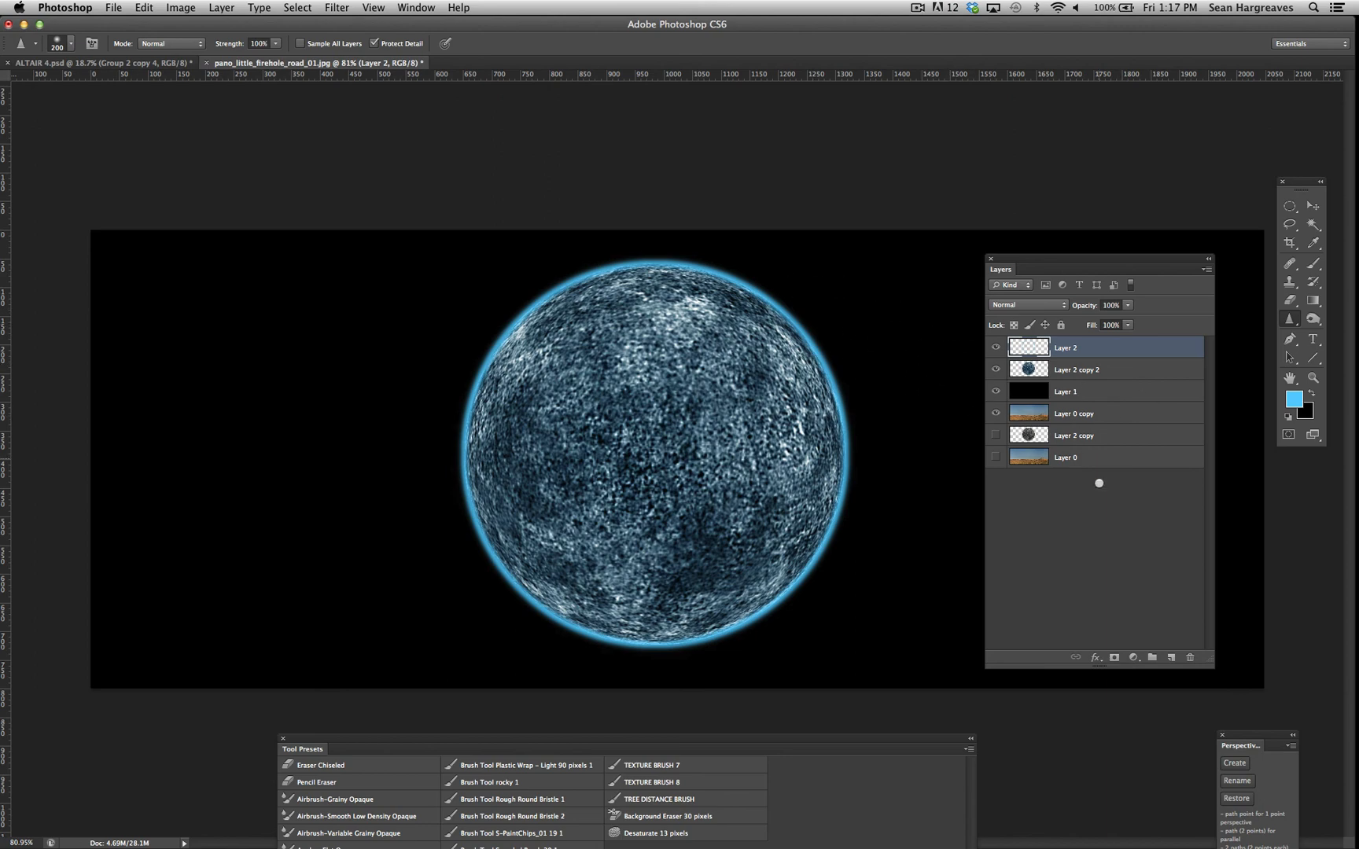
# Add a new layer above Layer 2 and restore the planet selection.
pyautogui.click(1169, 656)
pyautogui.click(152, 6)
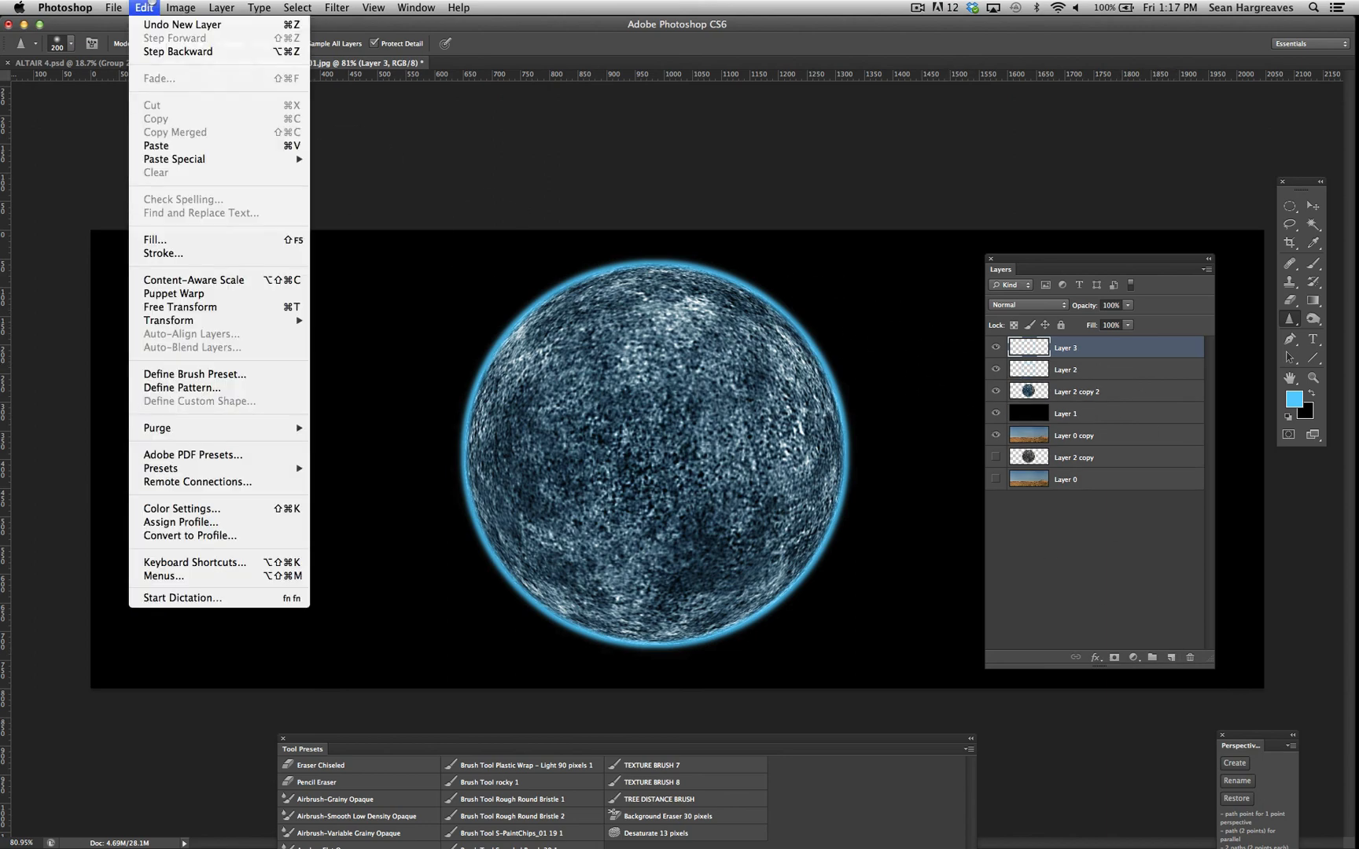
pyautogui.moveTo(297, 7)
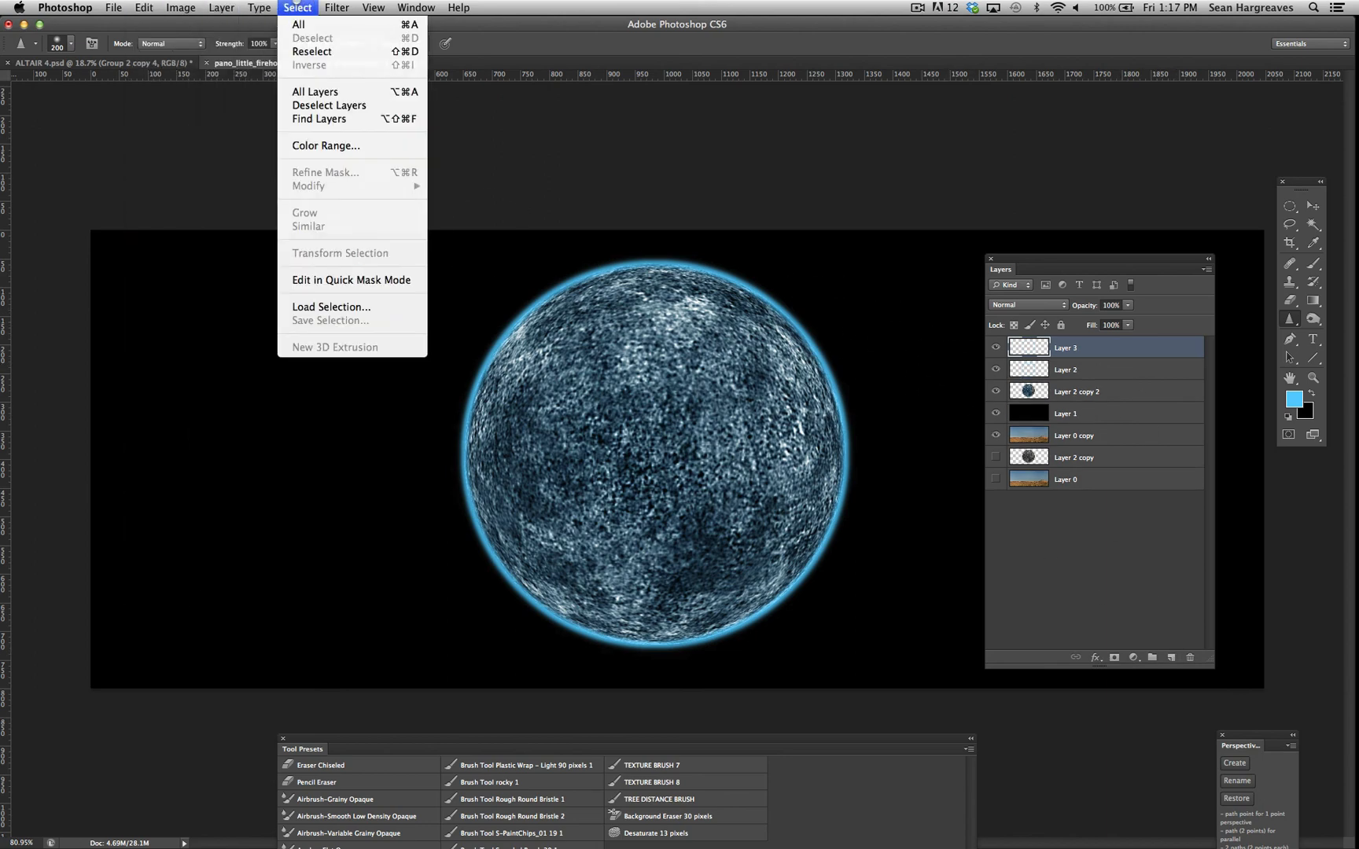
pyautogui.click(314, 51)
# Stroke the planet selection on Layer 3 with a 5 px centered line in pale blue #c6eeff, and deselect.
pyautogui.click(144, 7)
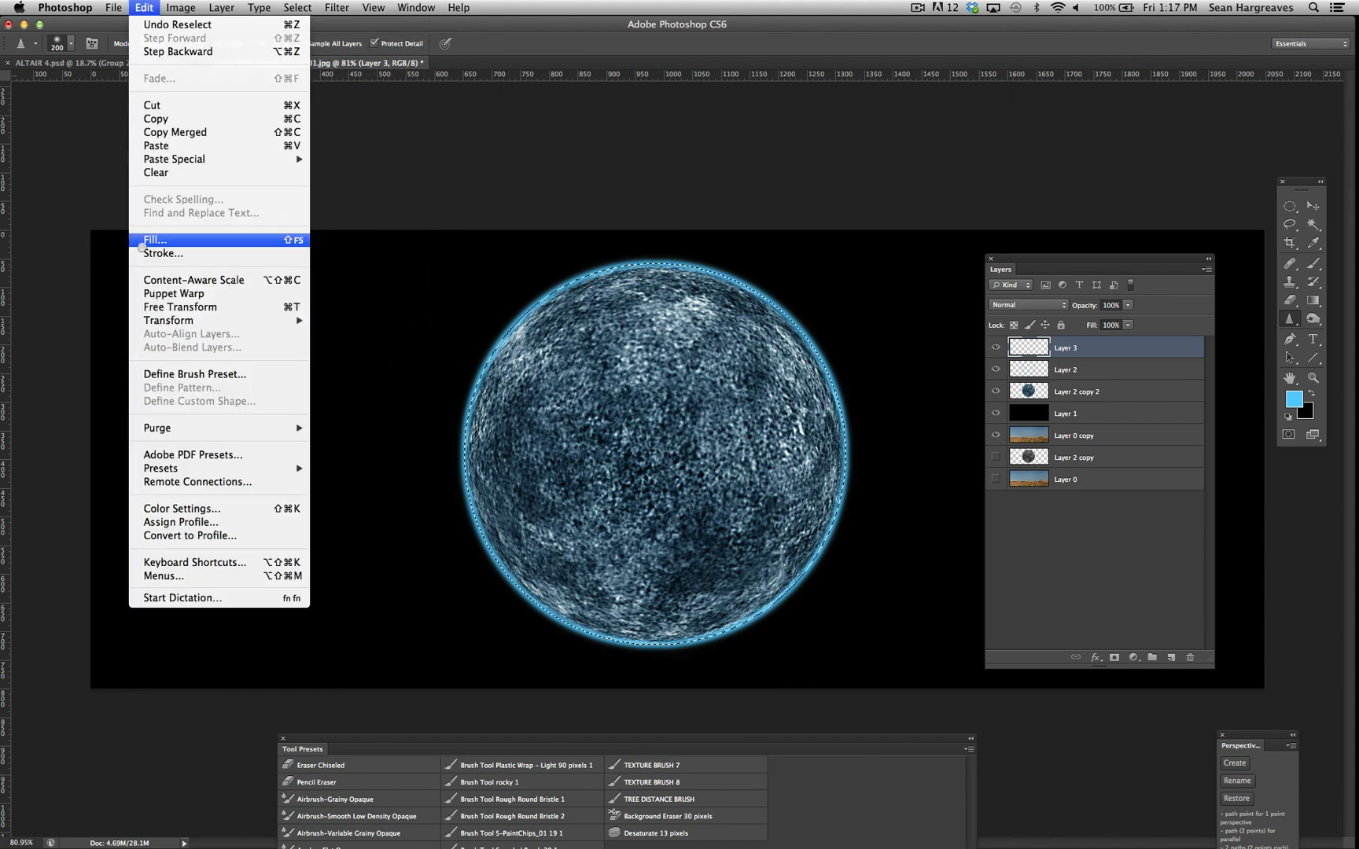
pyautogui.click(157, 256)
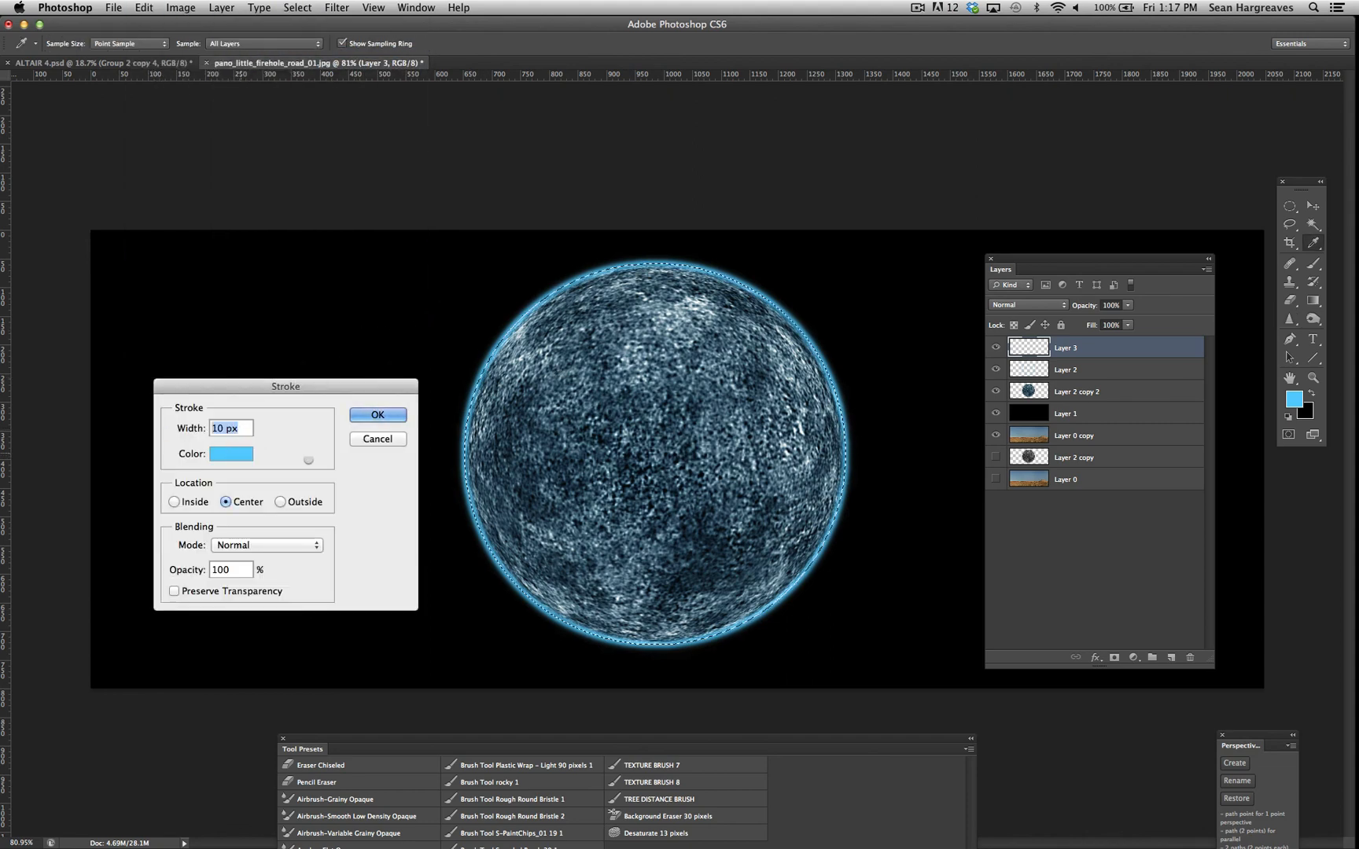
pyautogui.write('5')
pyautogui.click(231, 453)
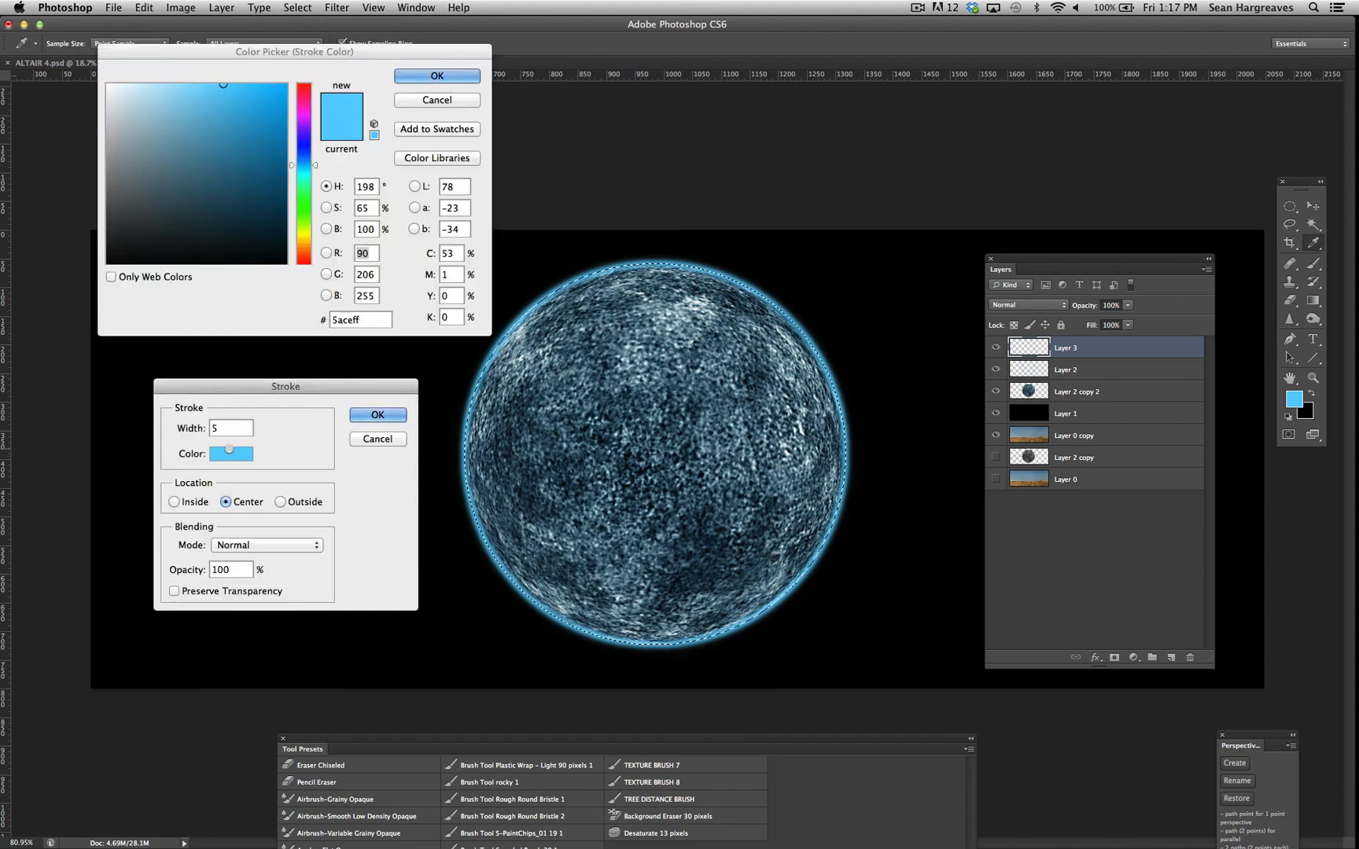
pyautogui.moveTo(224, 84); pyautogui.dragTo(147, 83)
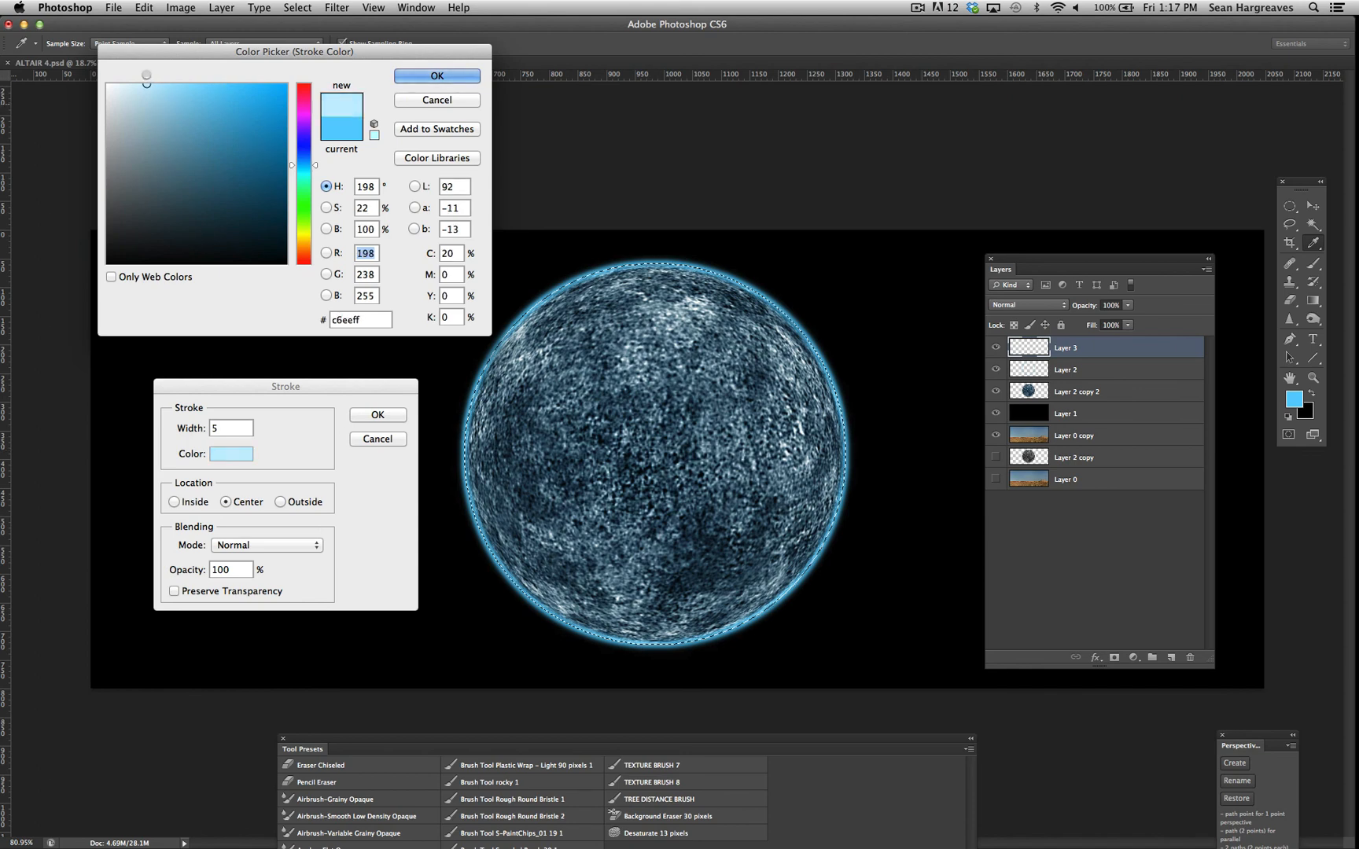
pyautogui.press('Return')
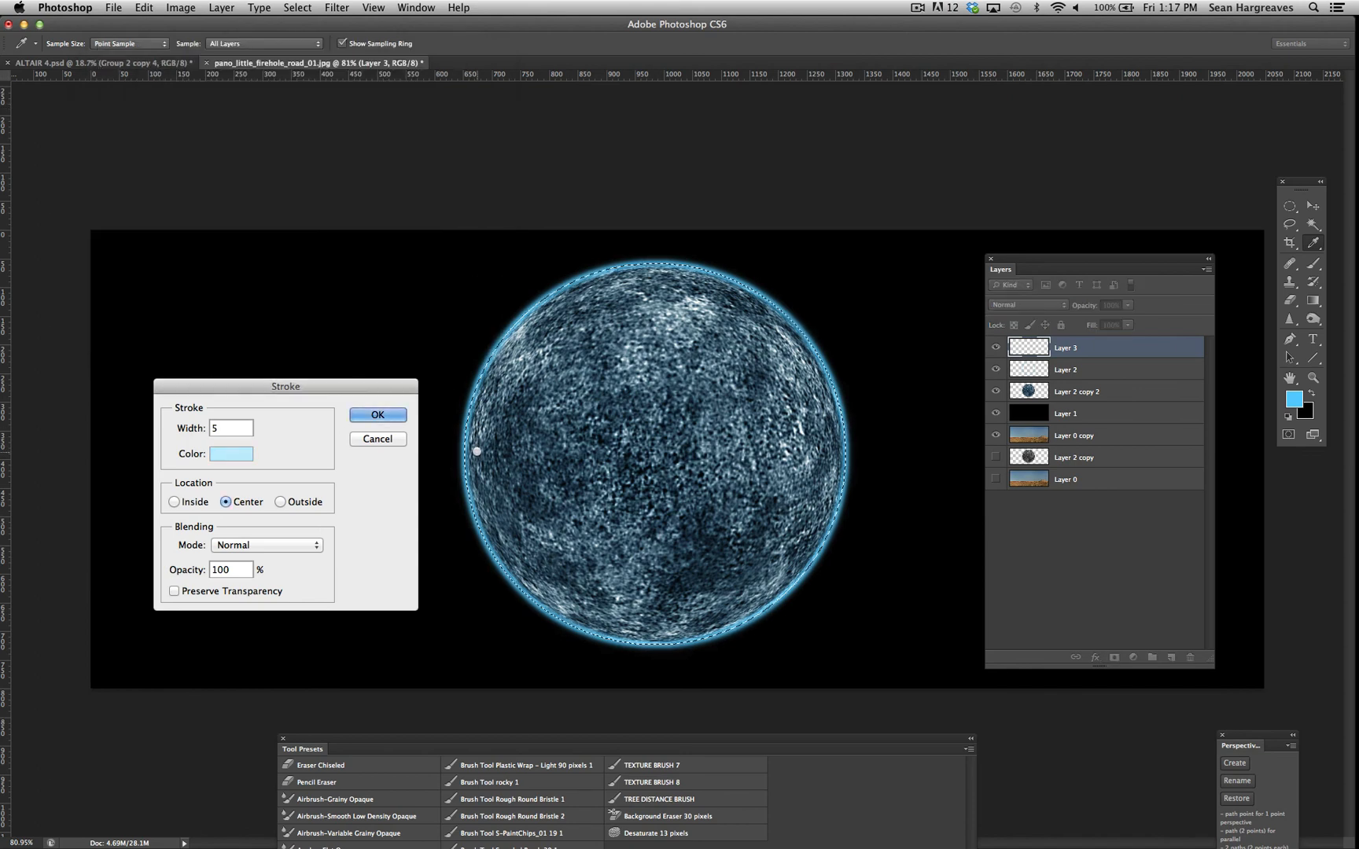
pyautogui.click(377, 414)
pyautogui.press('r')
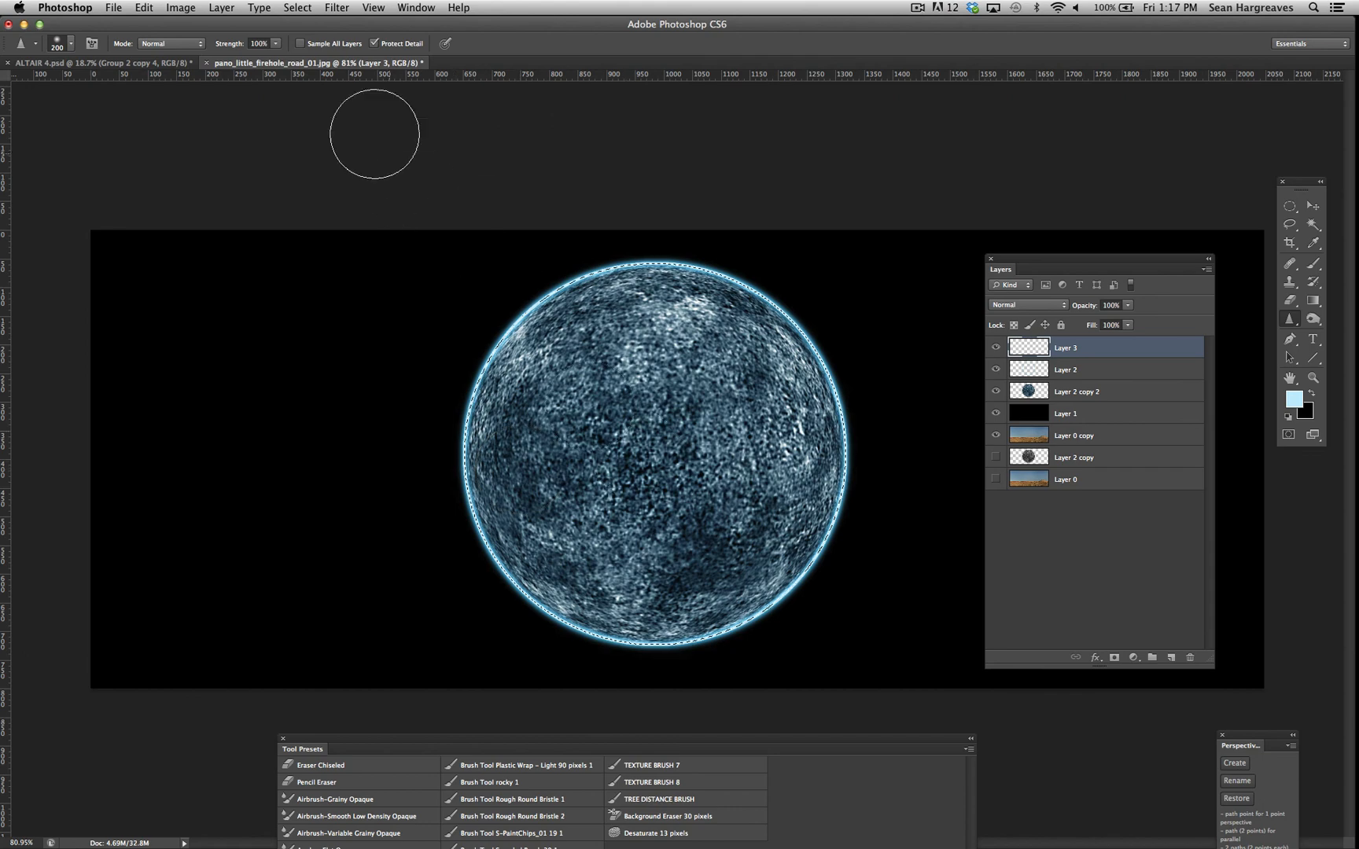
pyautogui.click(323, 6)
pyautogui.moveTo(297, 7)
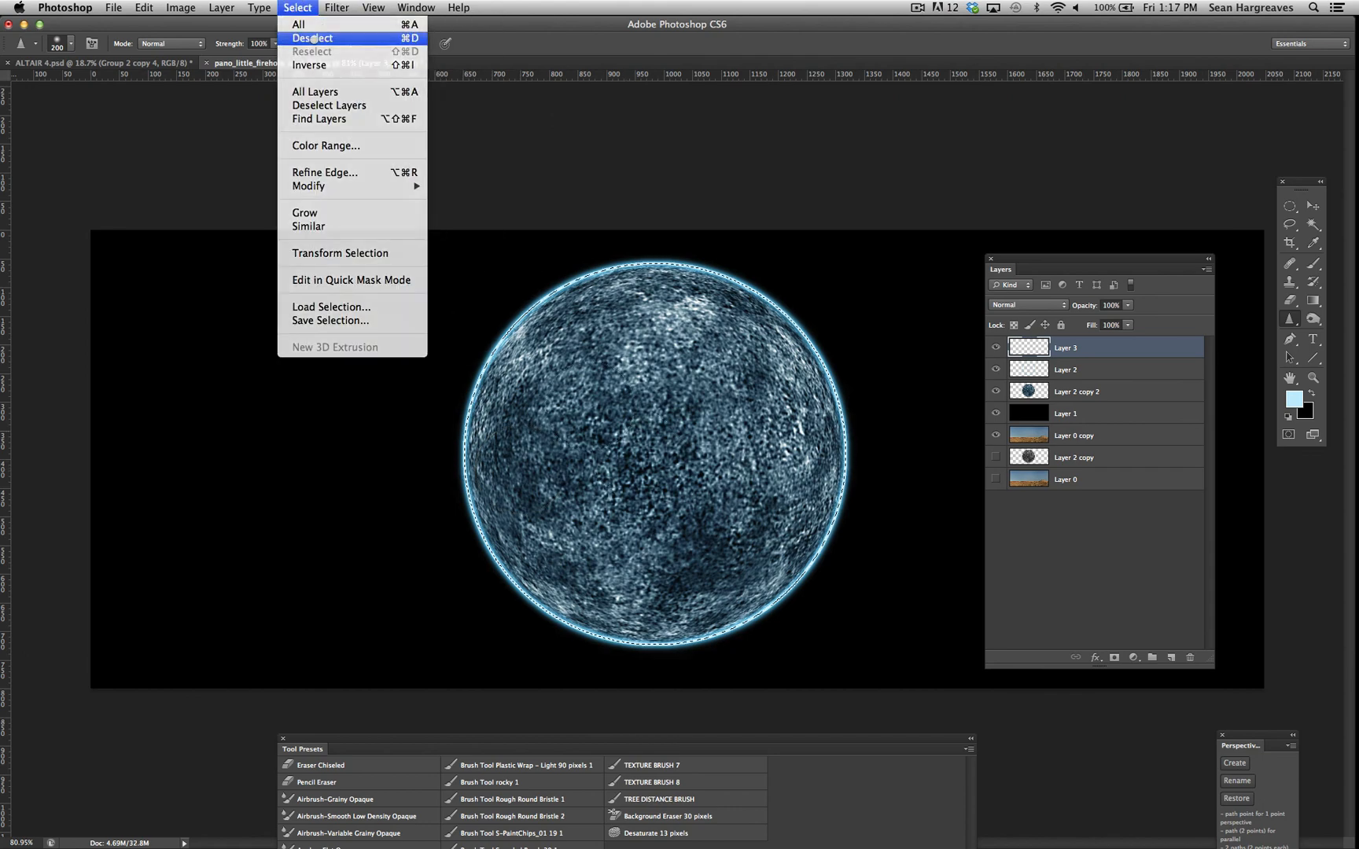
pyautogui.click(315, 37)
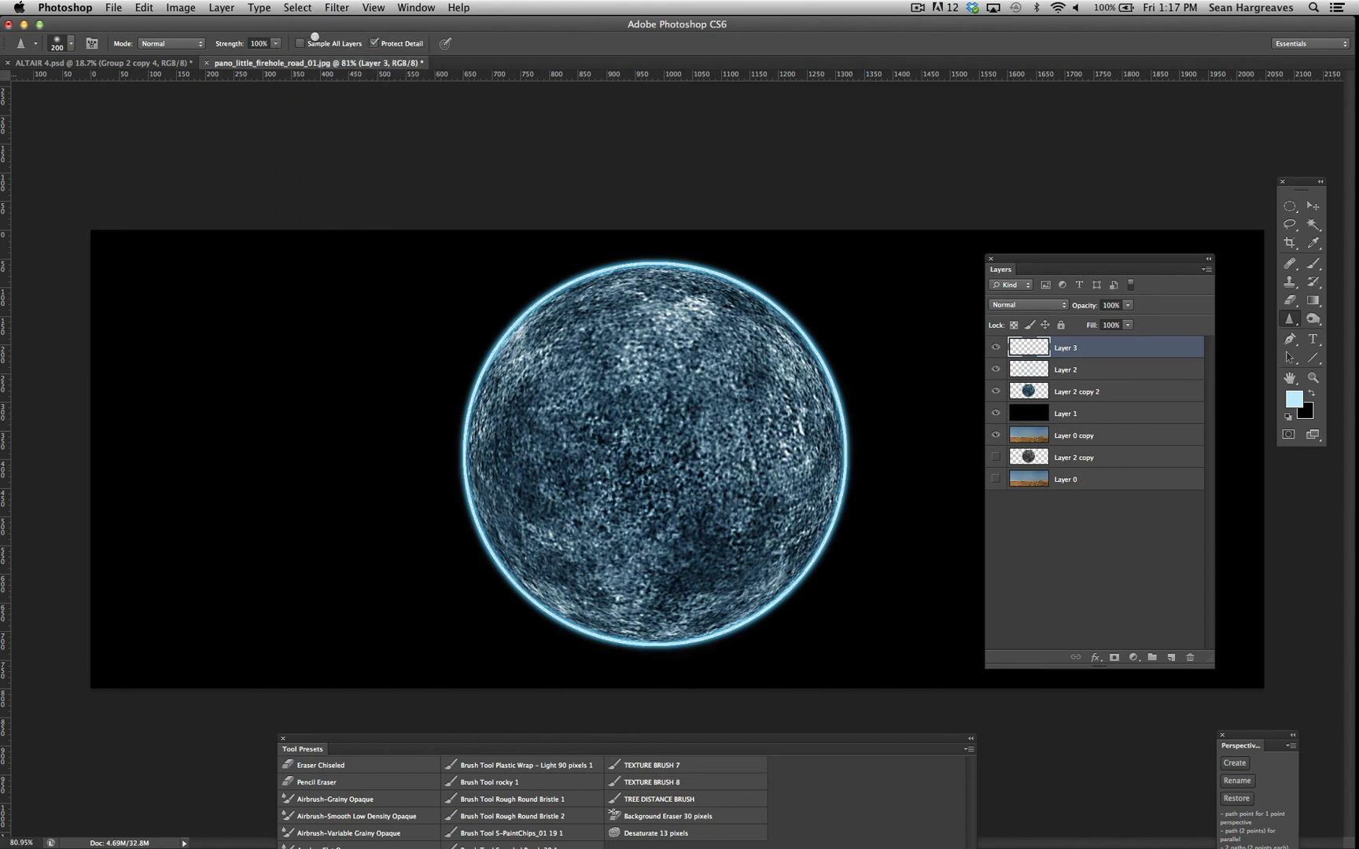
# Try repeating the last Gaussian Blur on Layer 3's pale blue ring, and undo it.
pyautogui.click(347, 9)
pyautogui.click(338, 23)
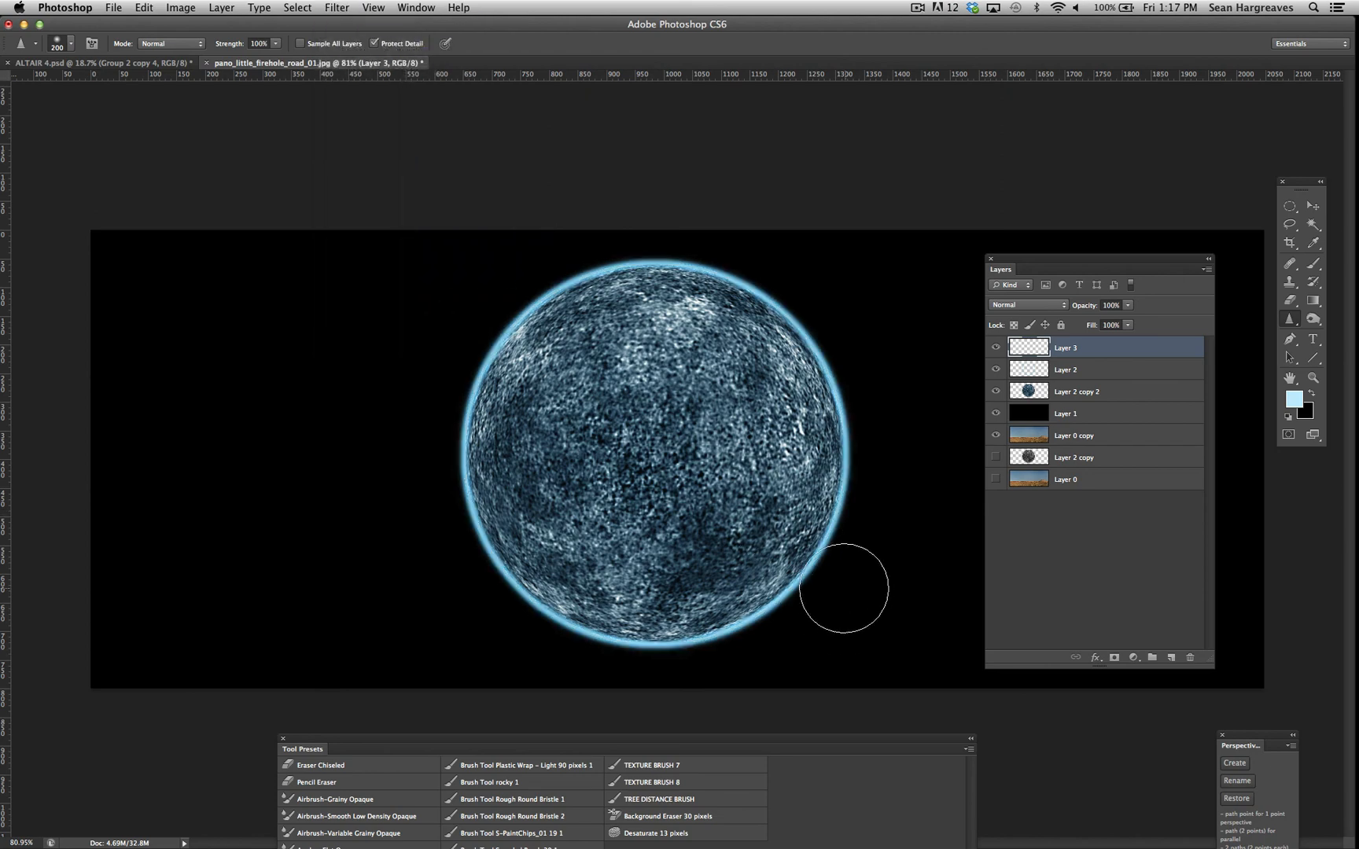
pyautogui.click(143, 9)
pyautogui.click(153, 24)
# Apply a Gaussian Blur with a 1 px radius to the pale blue ring on Layer 3.
pyautogui.click(335, 7)
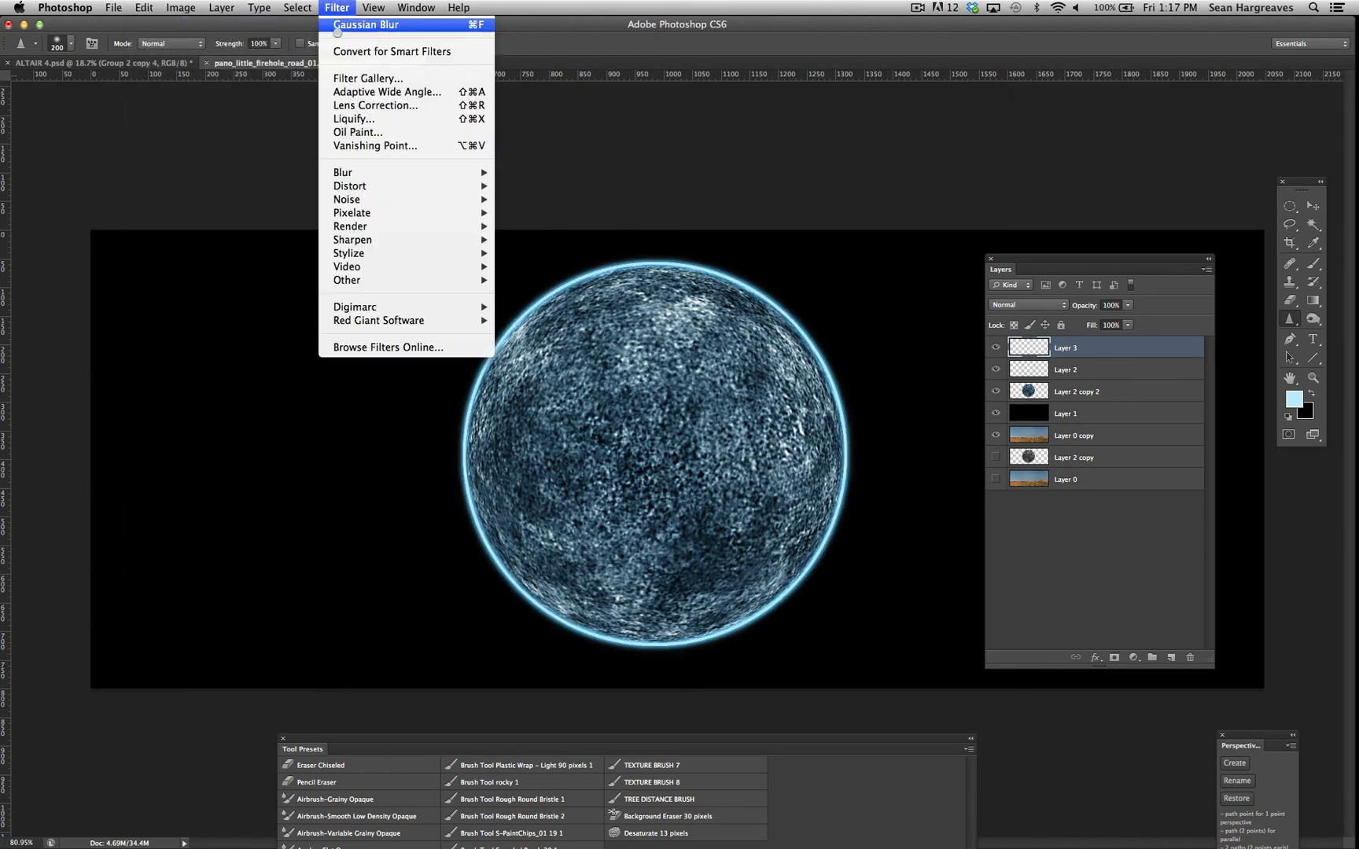
pyautogui.moveTo(463, 172)
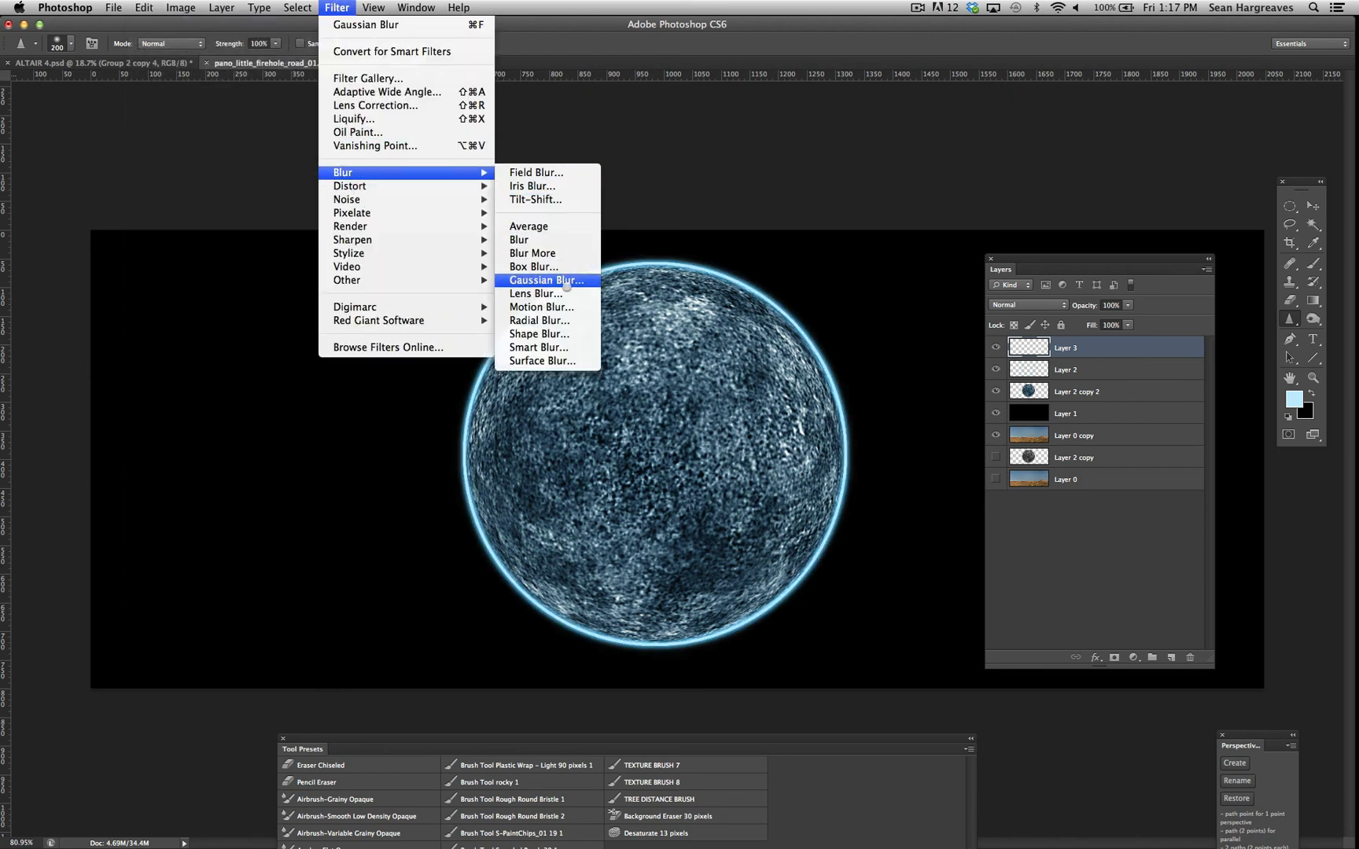
pyautogui.click(566, 284)
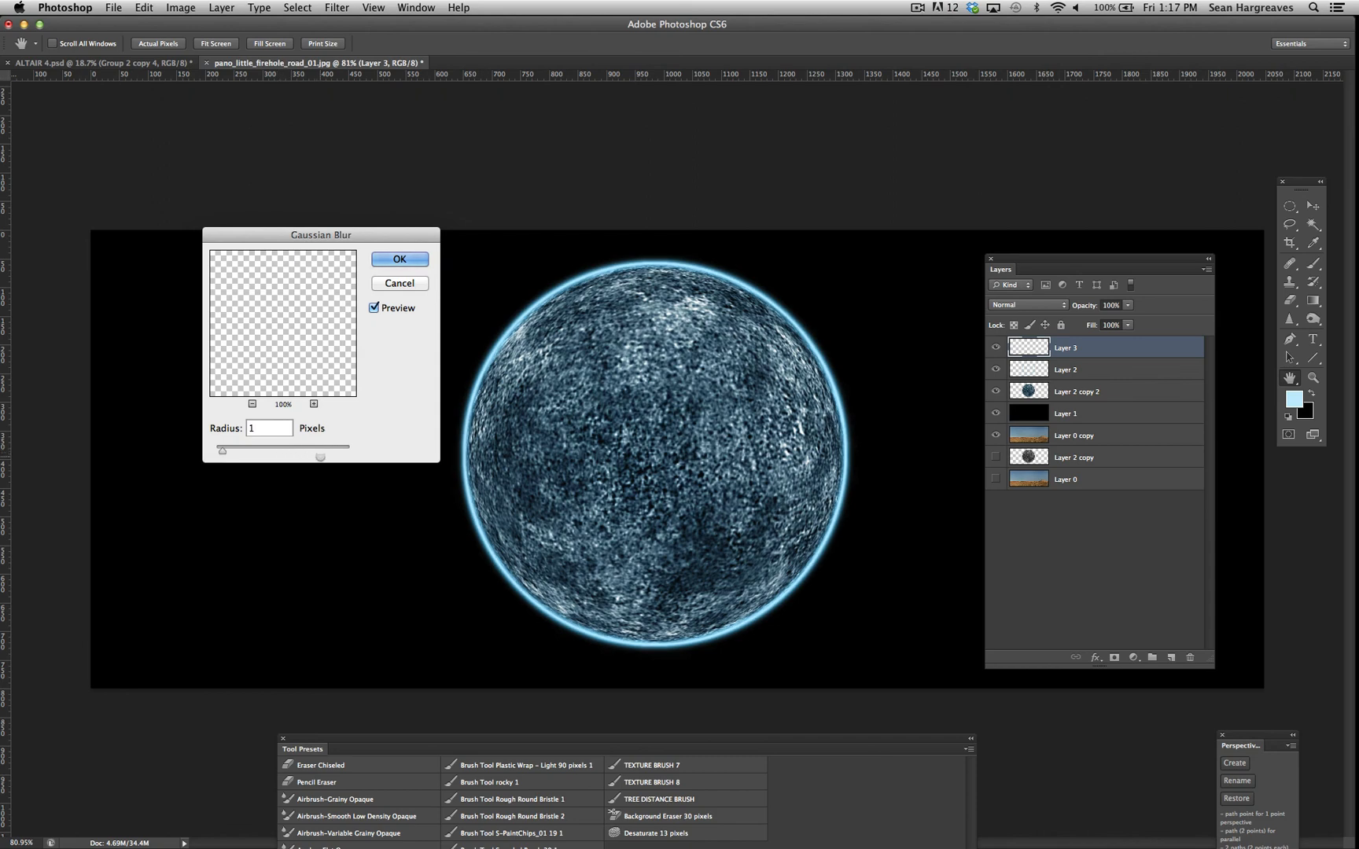
pyautogui.click(401, 259)
pyautogui.press('r')
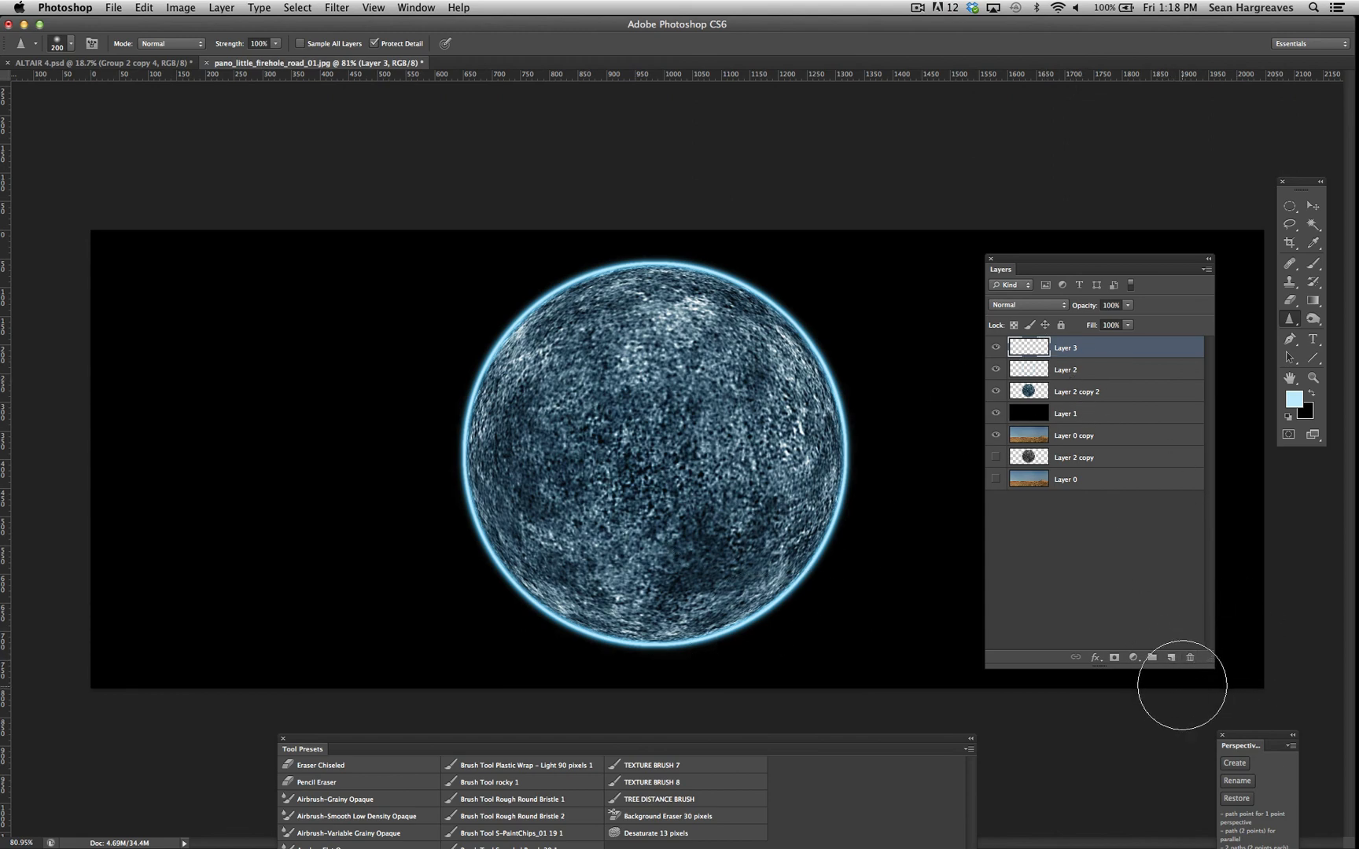
# Add a new layer above Layer 3 and reselect the planet outline.
pyautogui.click(1171, 657)
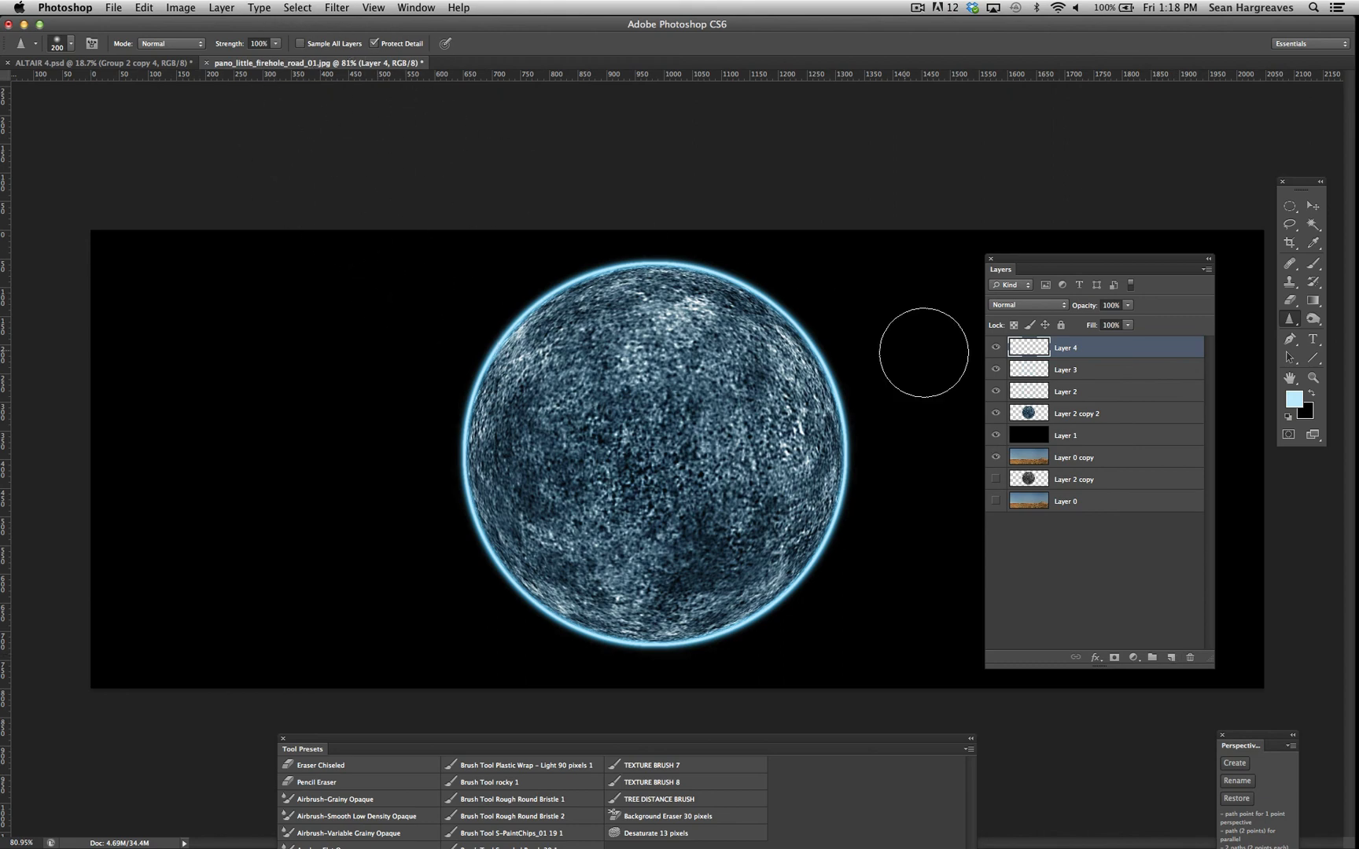
pyautogui.click(298, 6)
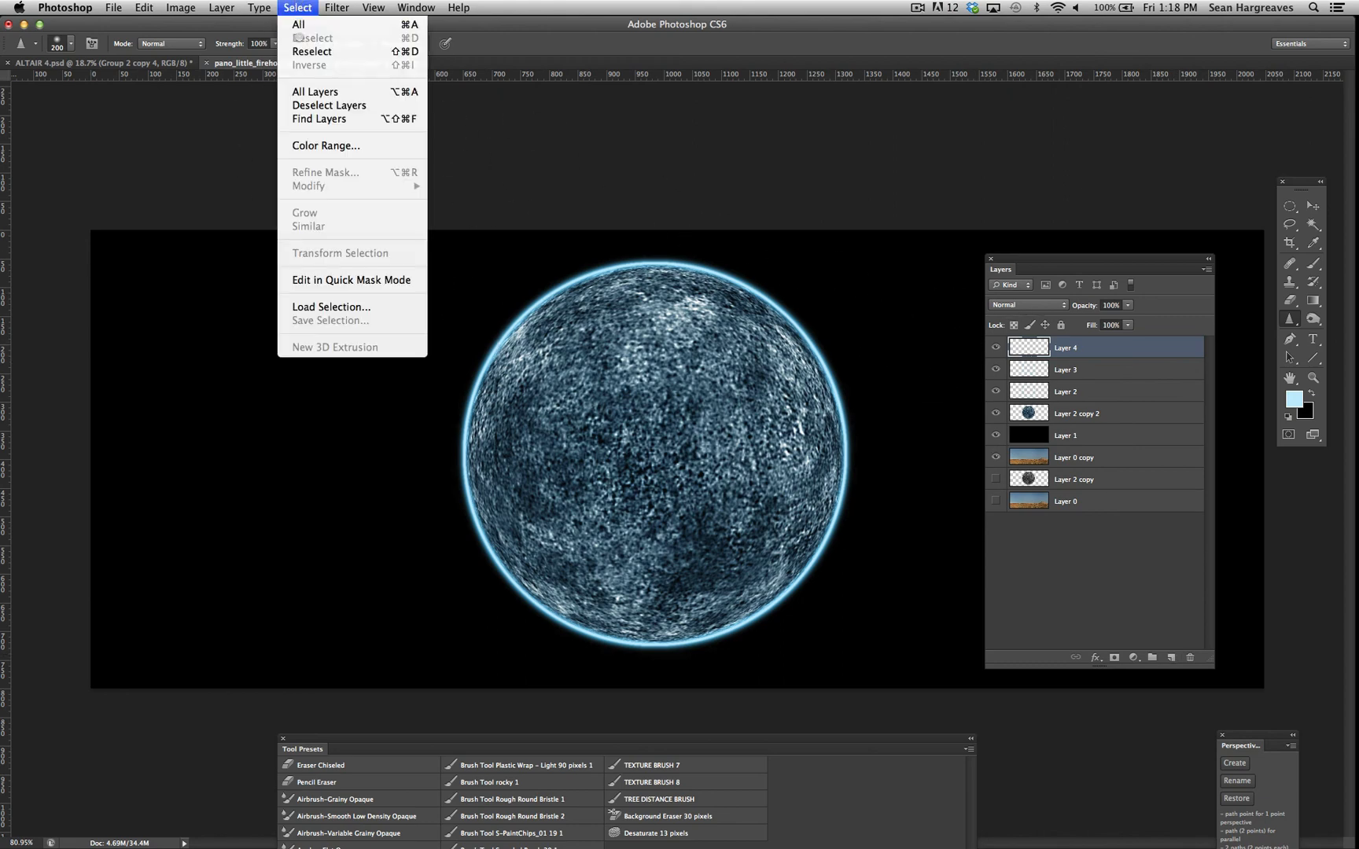
pyautogui.click(299, 50)
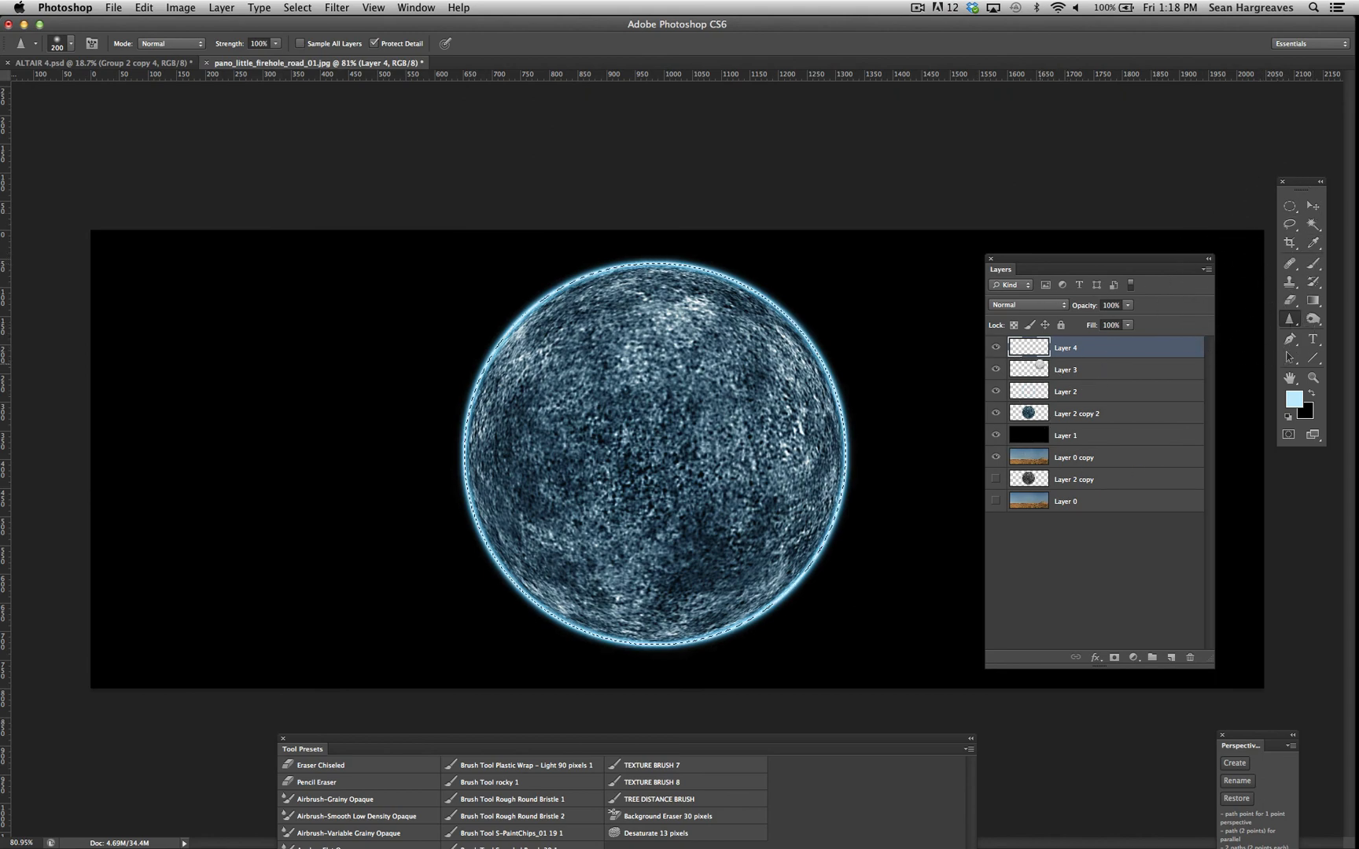
# Set the foreground colour to sky blue #84dbff and choose the soft round brush with 0% hardness.
pyautogui.click(1287, 394)
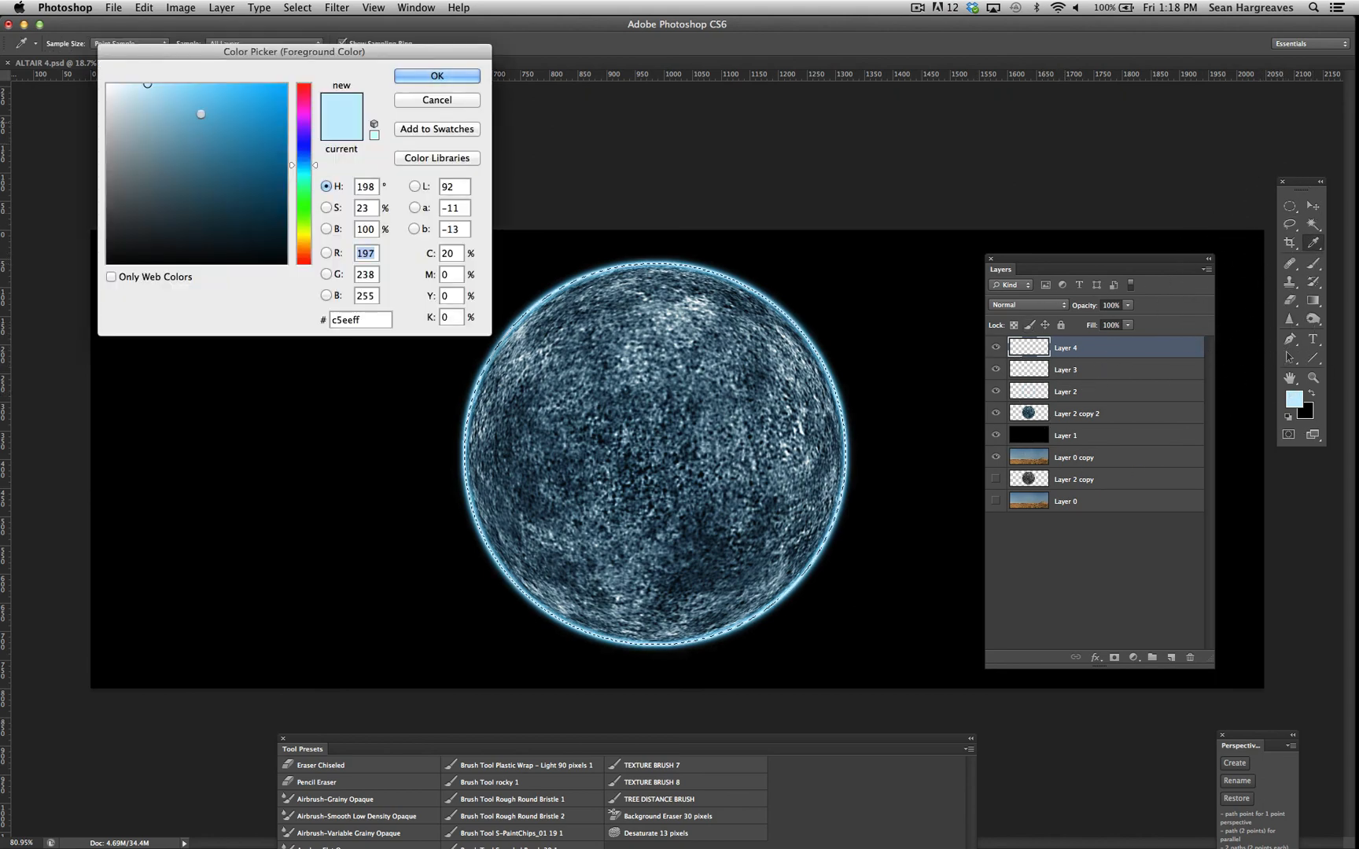
pyautogui.moveTo(200, 110); pyautogui.dragTo(193, 85)
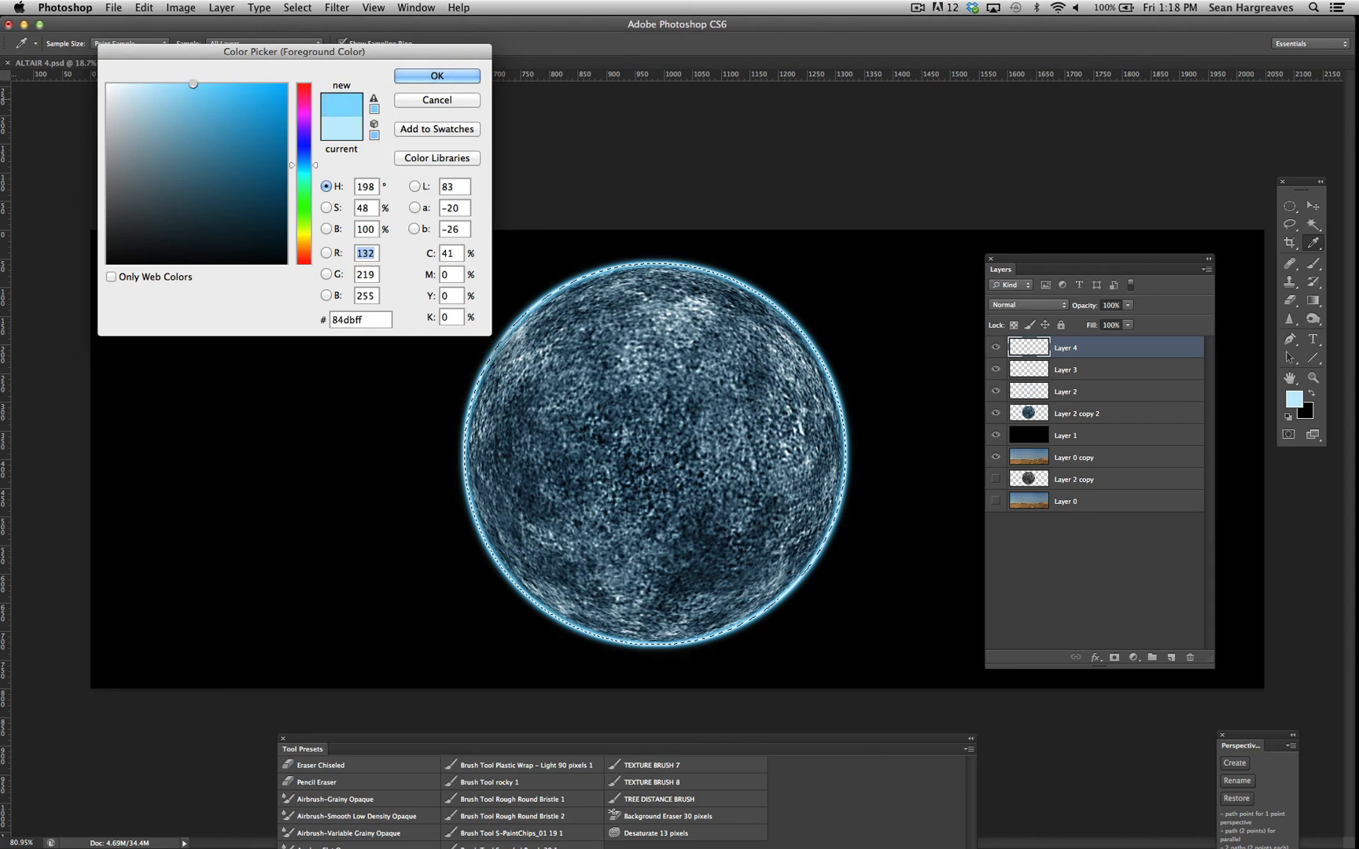
pyautogui.press('Return')
pyautogui.press('b')
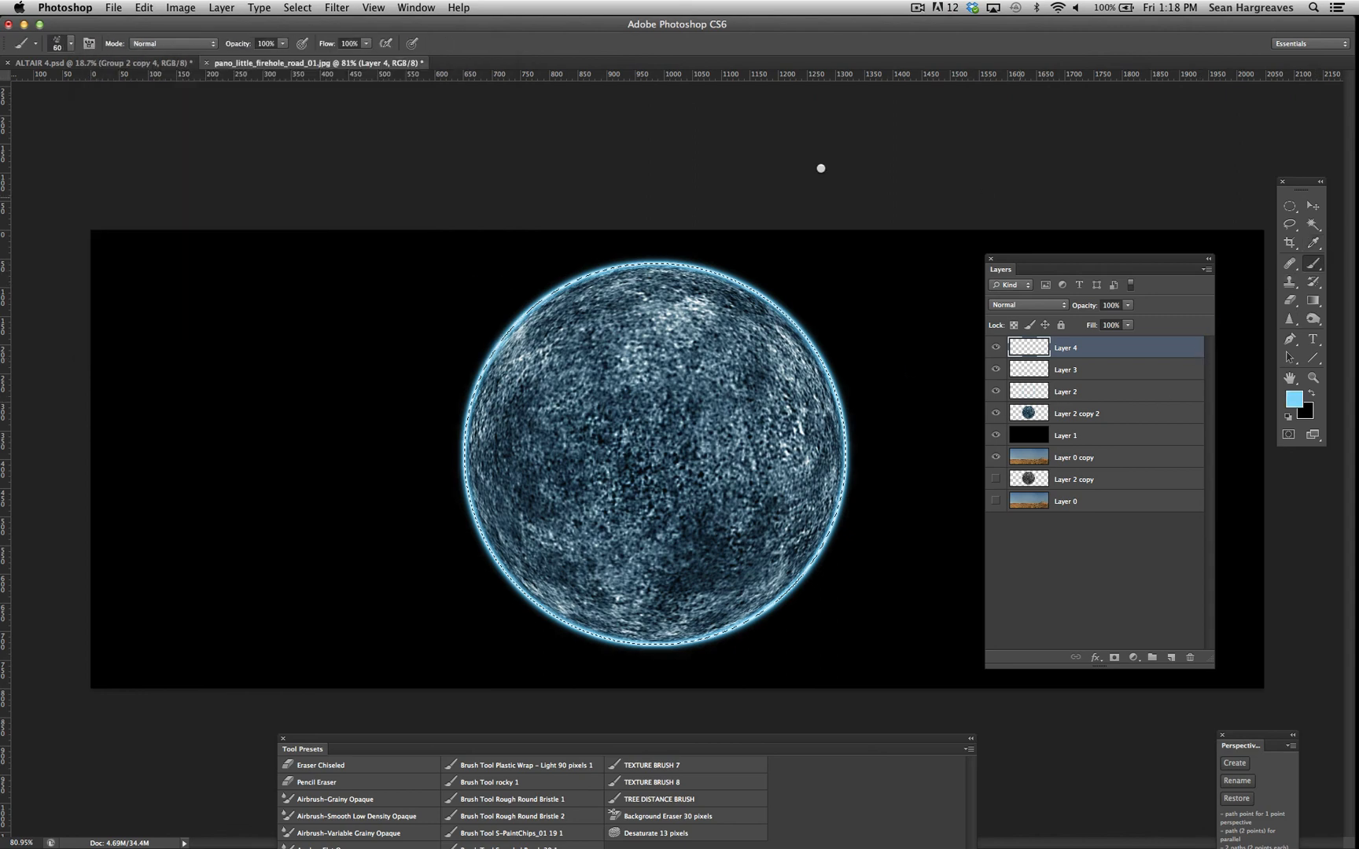
pyautogui.click(71, 44)
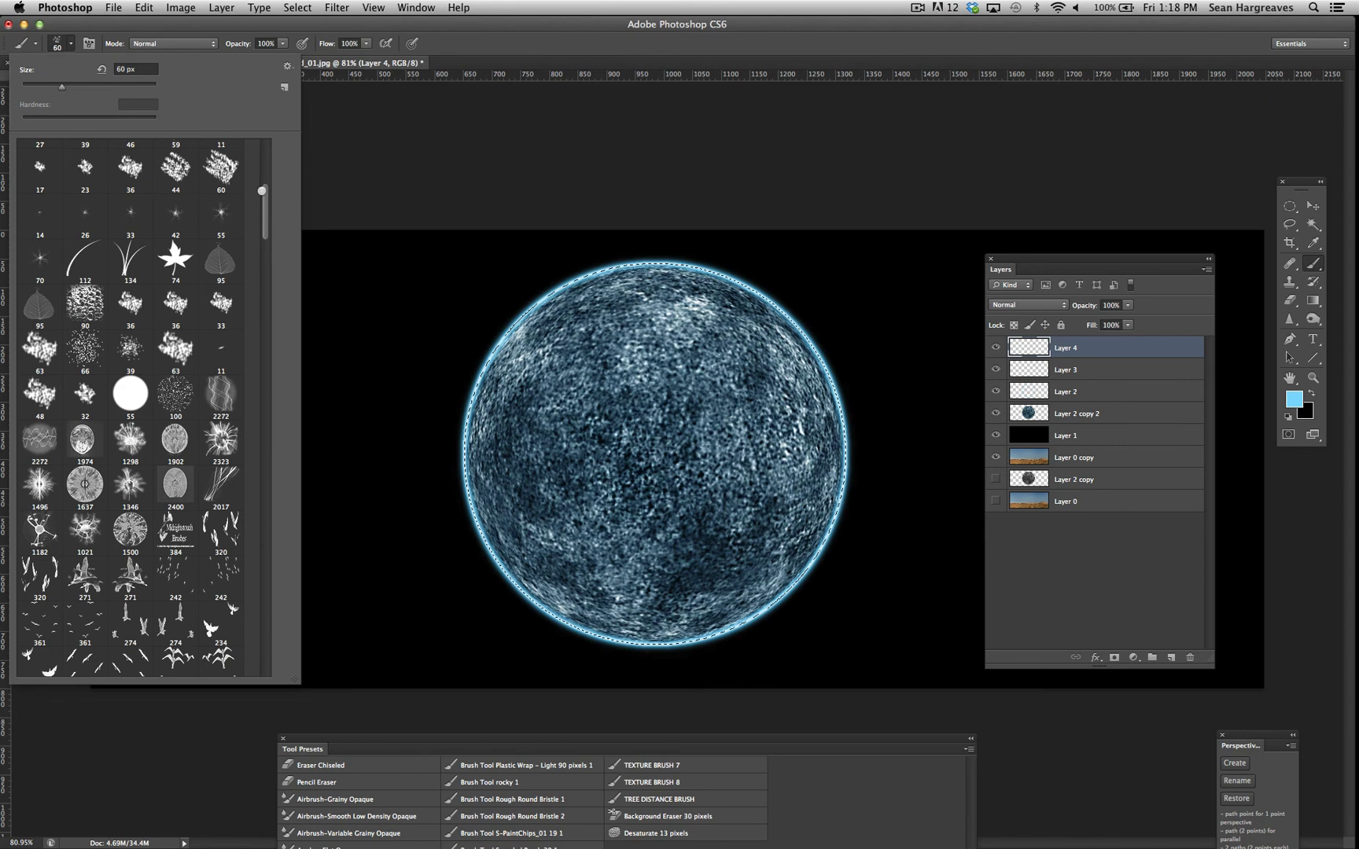
pyautogui.scroll(5, 142, 405)
pyautogui.click(135, 158)
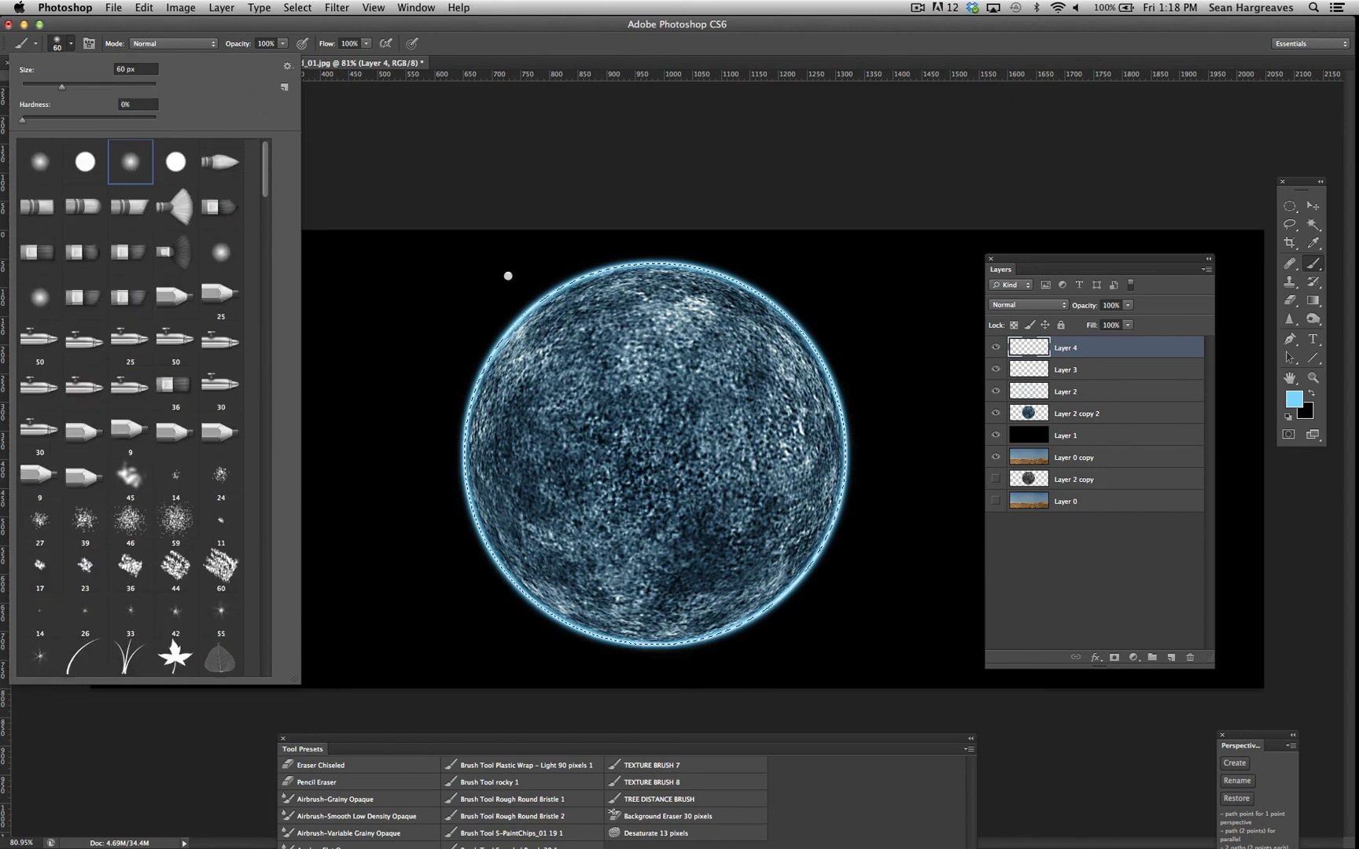
pyautogui.click(508, 276)
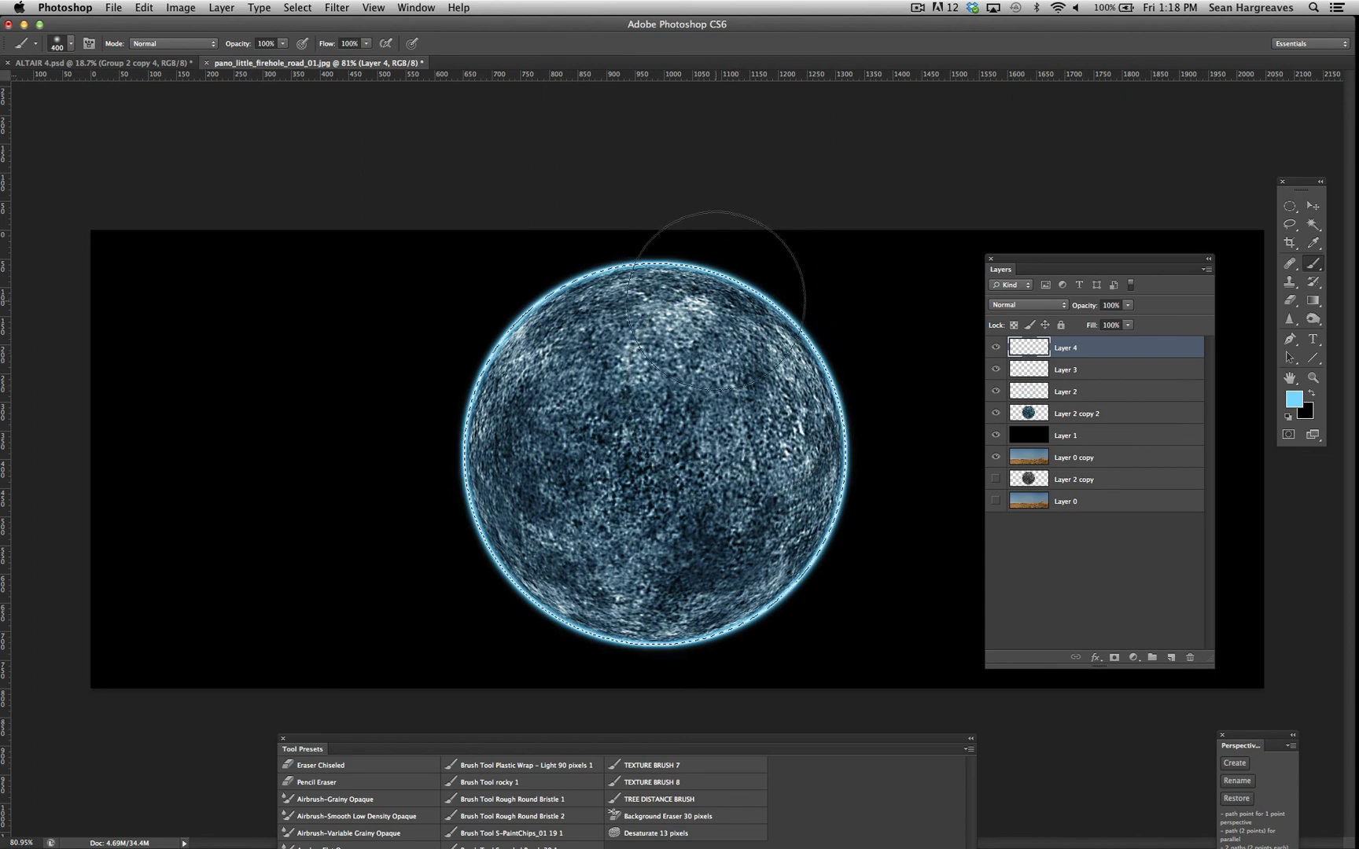
# Paint soft sky blue light over the planet's upper-right area on Layer 4 with a 500 px brush.
pyautogui.press('[')
pyautogui.press('[')
pyautogui.press('[')
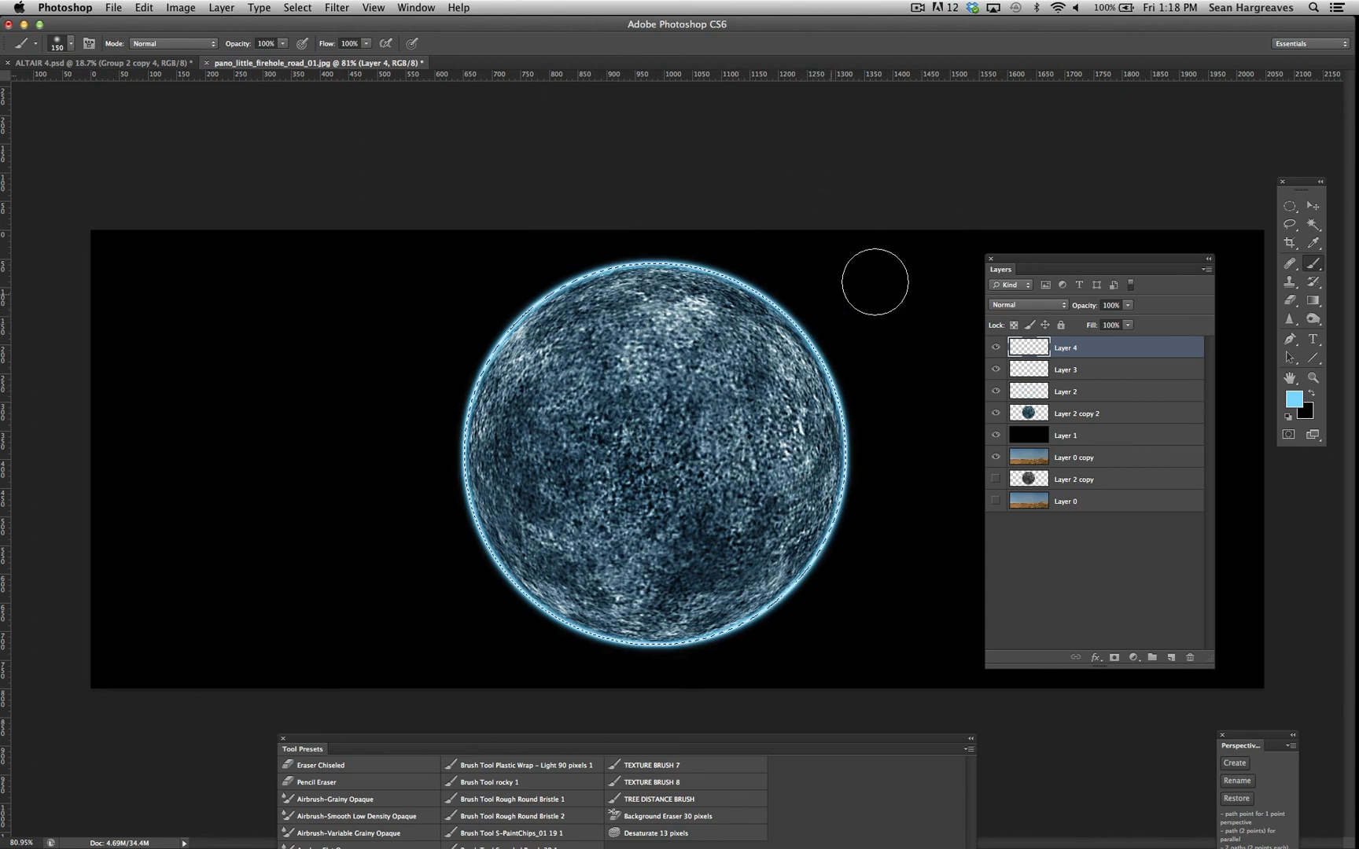
pyautogui.press(']')
pyautogui.press(']')
pyautogui.press(']')
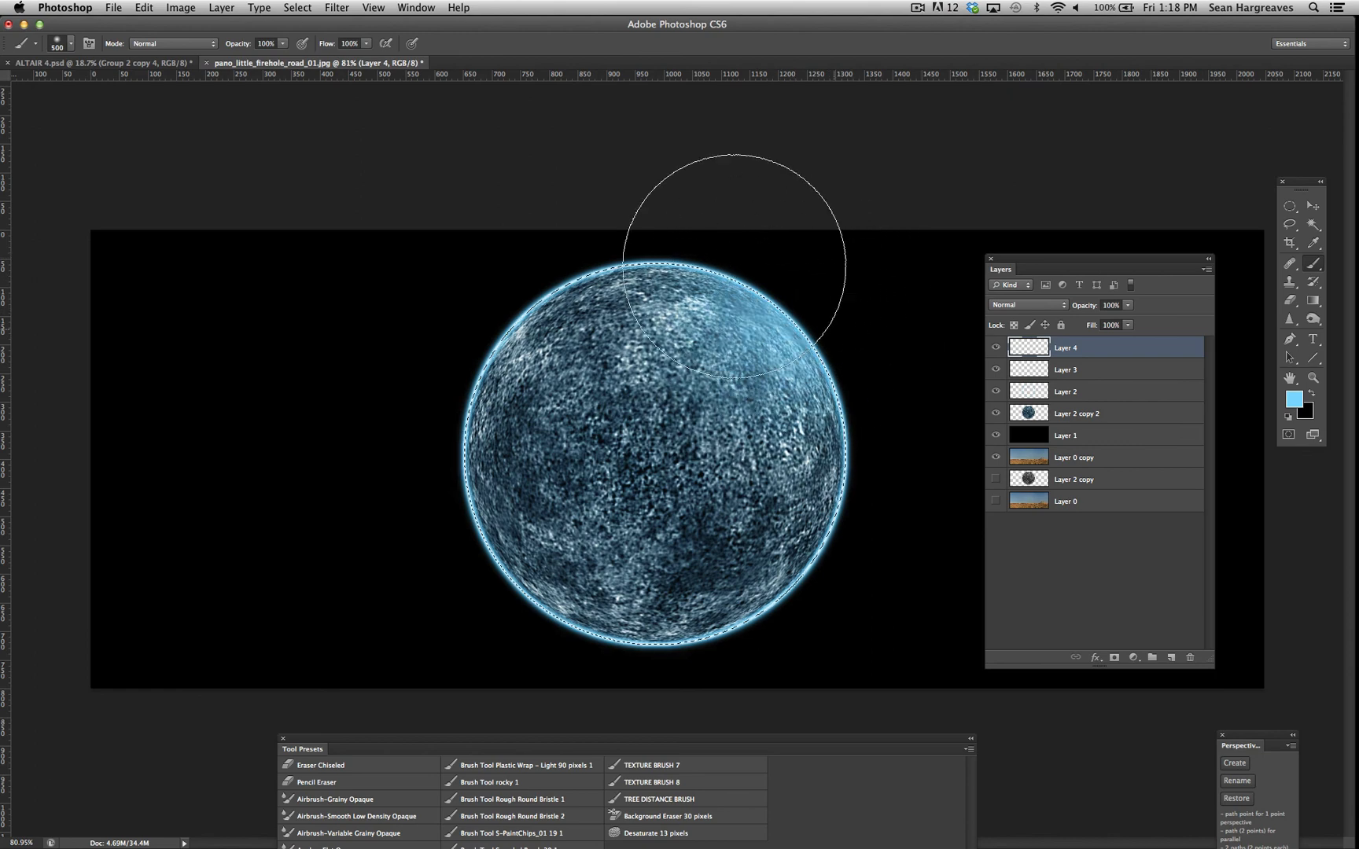
pyautogui.moveTo(722, 273)
pyautogui.mouseDown()
pyautogui.moveTo(835, 376)
pyautogui.moveTo(808, 314)
pyautogui.moveTo(614, 268)
pyautogui.moveTo(681, 288)
pyautogui.moveTo(796, 399)
pyautogui.moveTo(800, 440)
pyautogui.moveTo(668, 369)
pyautogui.mouseUp()
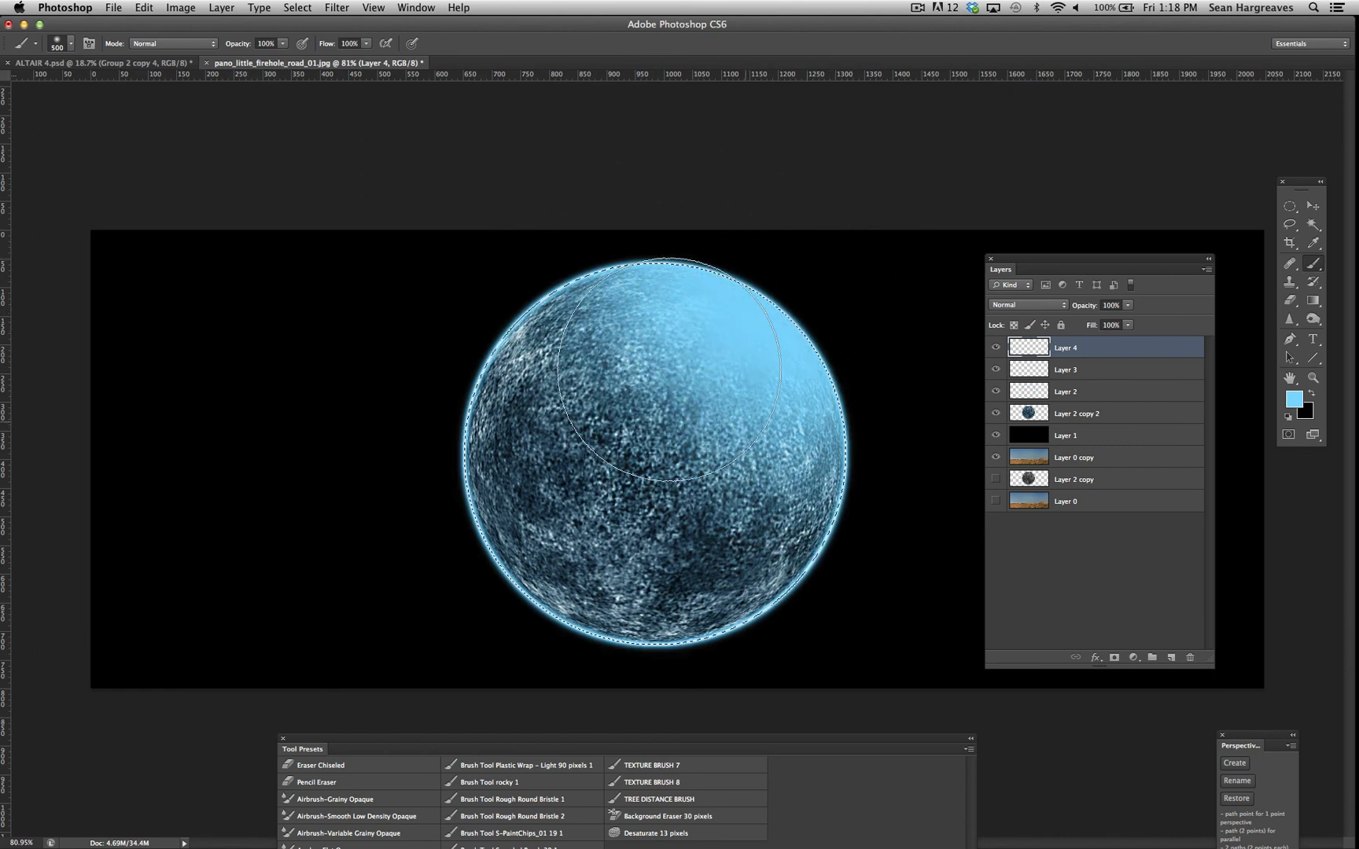
# Extend and soften the blue light across the planet's upper-right side on Layer 4, enlarging the brush from 700 px to 1100 px.
pyautogui.press(']')
pyautogui.press(']')
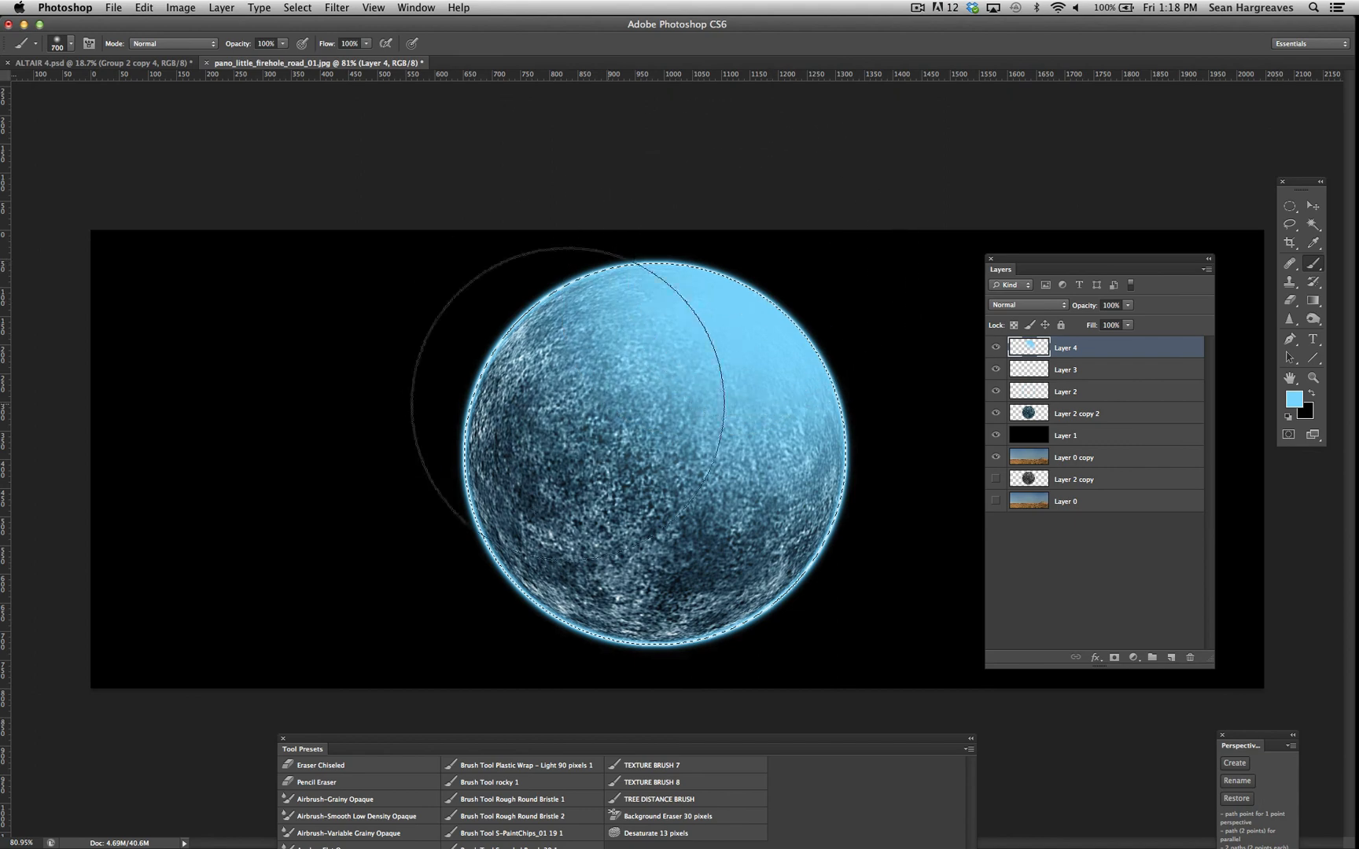
pyautogui.moveTo(846, 330); pyautogui.dragTo(825, 349)
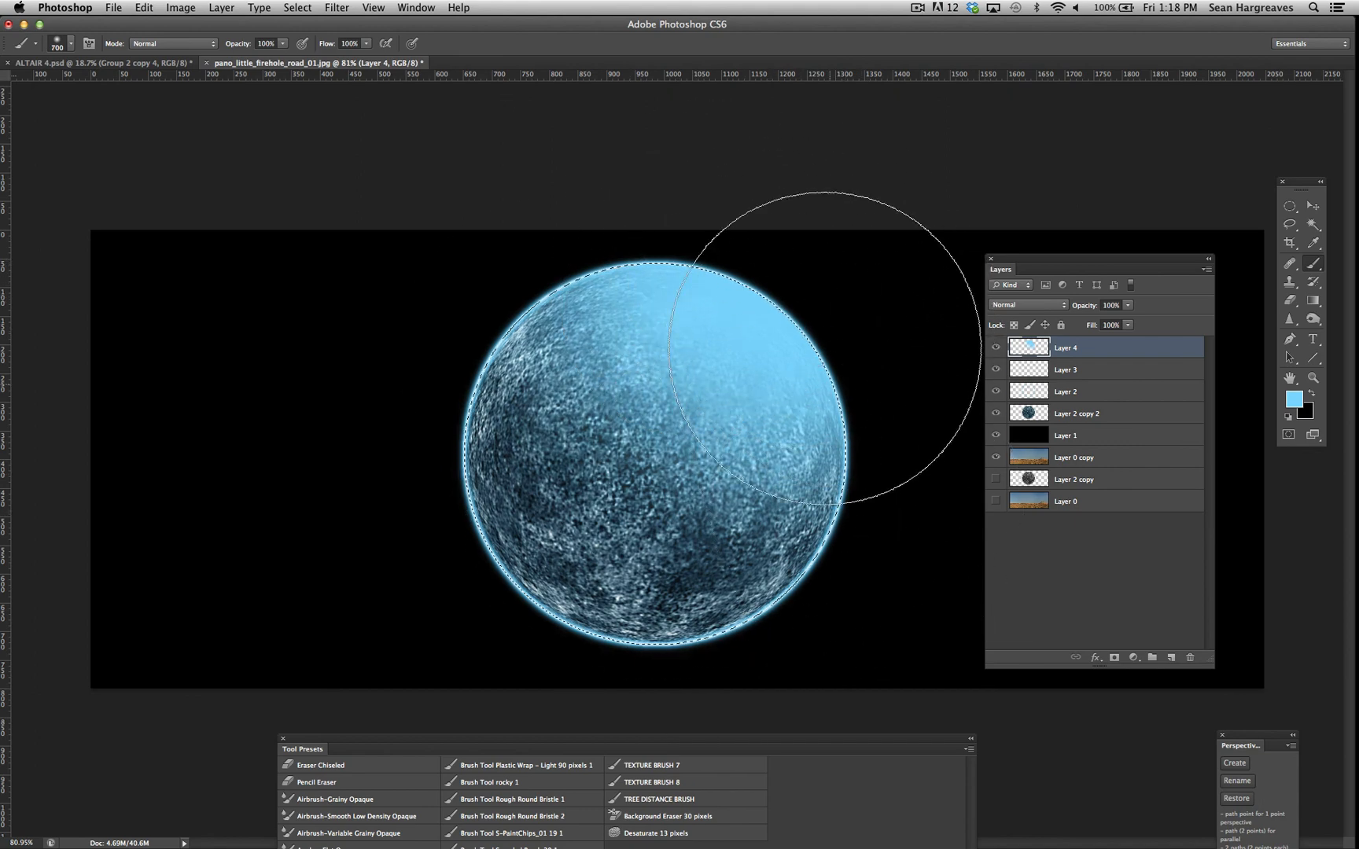
pyautogui.moveTo(596, 224)
pyautogui.mouseDown()
pyautogui.moveTo(909, 403)
pyautogui.moveTo(837, 458)
pyautogui.mouseUp()
pyautogui.press(']')
pyautogui.press(']')
pyautogui.press(']')
pyautogui.press(']')
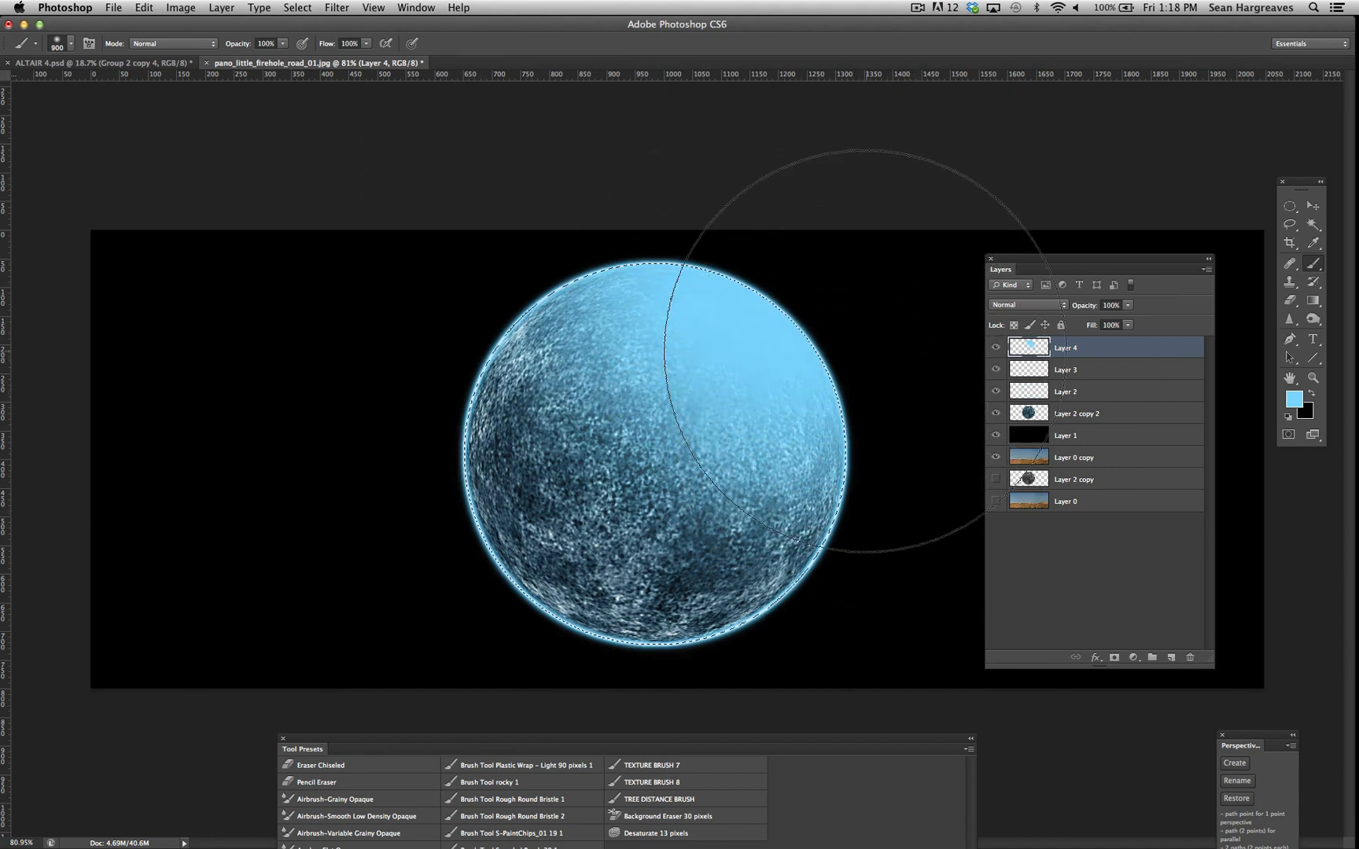
pyautogui.moveTo(868, 311)
pyautogui.mouseDown()
pyautogui.moveTo(743, 374)
pyautogui.moveTo(637, 395)
pyautogui.moveTo(711, 417)
pyautogui.moveTo(817, 380)
pyautogui.moveTo(898, 331)
pyautogui.moveTo(708, 326)
pyautogui.moveTo(691, 349)
pyautogui.moveTo(787, 429)
pyautogui.moveTo(898, 459)
pyautogui.moveTo(880, 332)
pyautogui.moveTo(793, 289)
pyautogui.moveTo(586, 234)
pyautogui.moveTo(886, 359)
pyautogui.mouseUp()
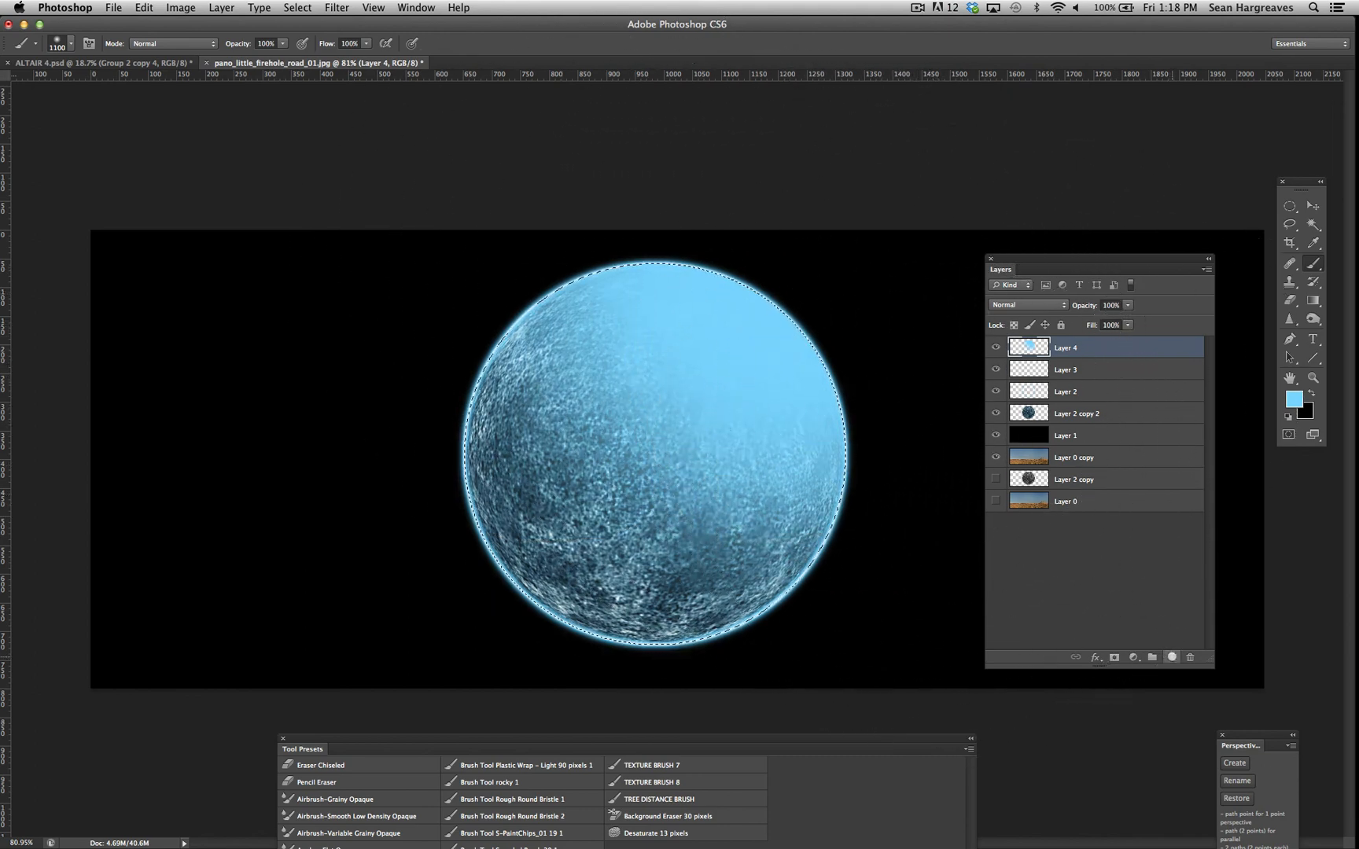
# Add a new layer above Layer 4 and change the foreground colour to a paler blue.
pyautogui.click(1171, 656)
pyautogui.click(1293, 400)
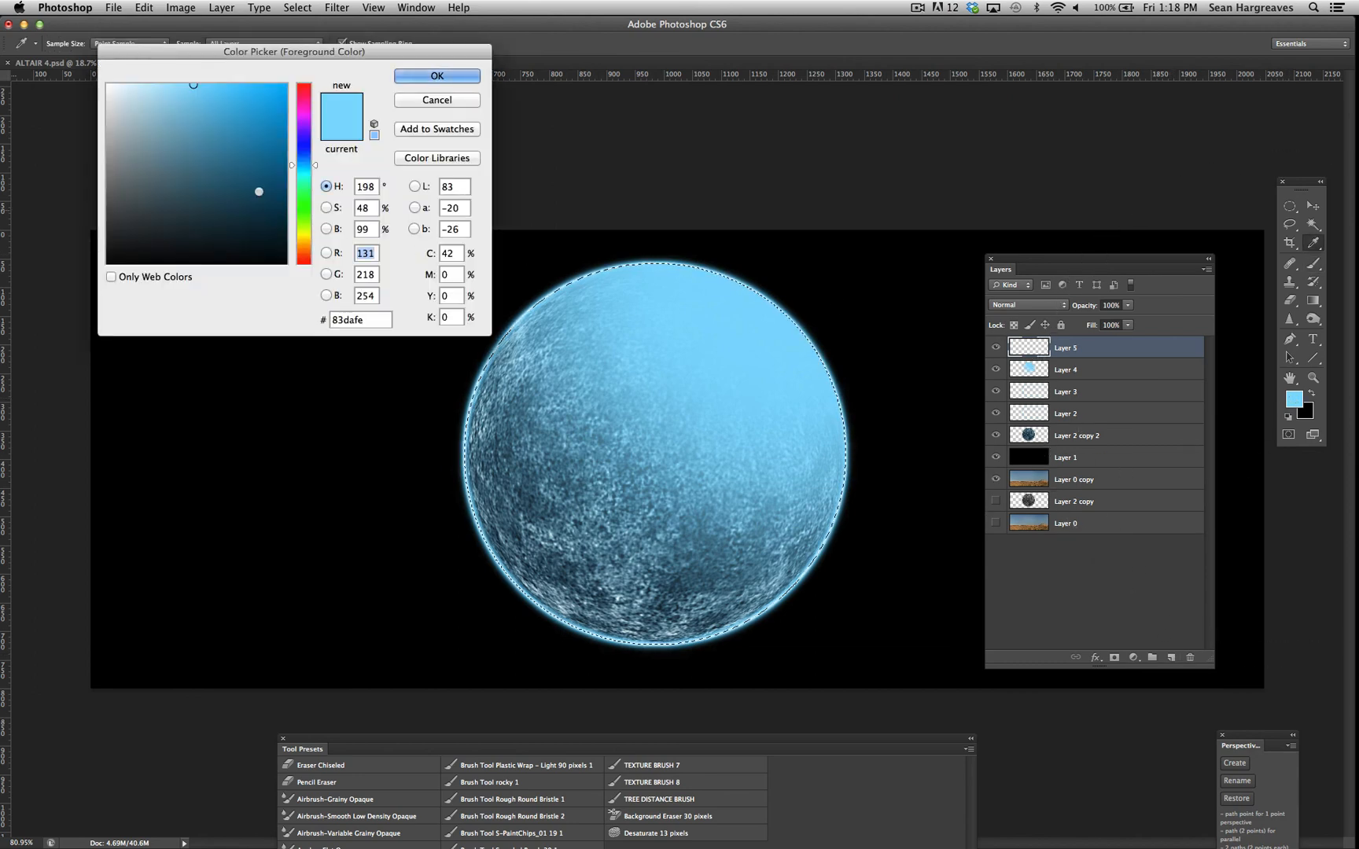
pyautogui.moveTo(184, 120); pyautogui.dragTo(179, 116)
pyautogui.click(437, 75)
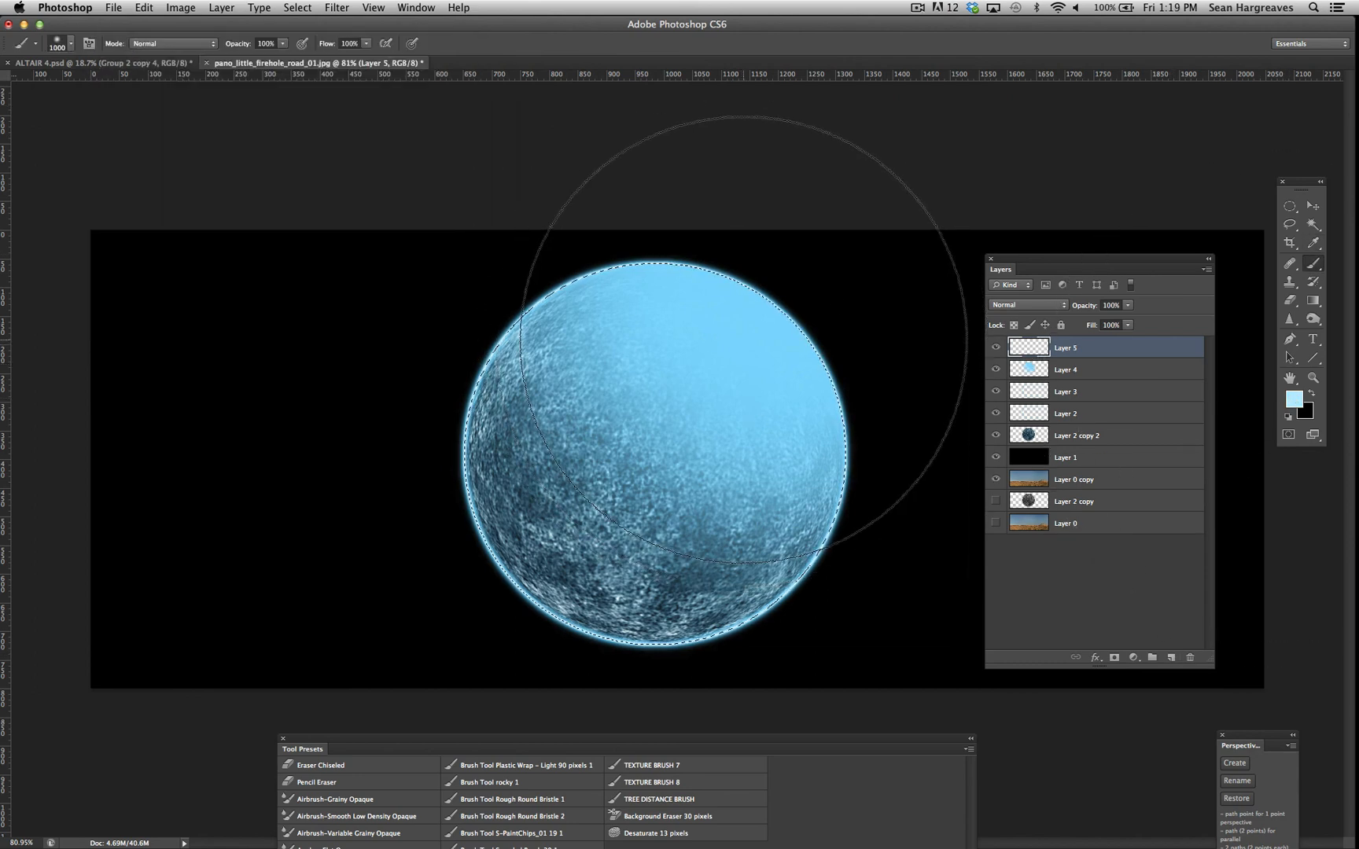
# Paint a faint pale blue highlight at the planet's upper-right edge on Layer 5 with a large soft brush, up to 800 px.
pyautogui.press('[')
pyautogui.press('[')
pyautogui.press('[')
pyautogui.press('[')
pyautogui.press('[')
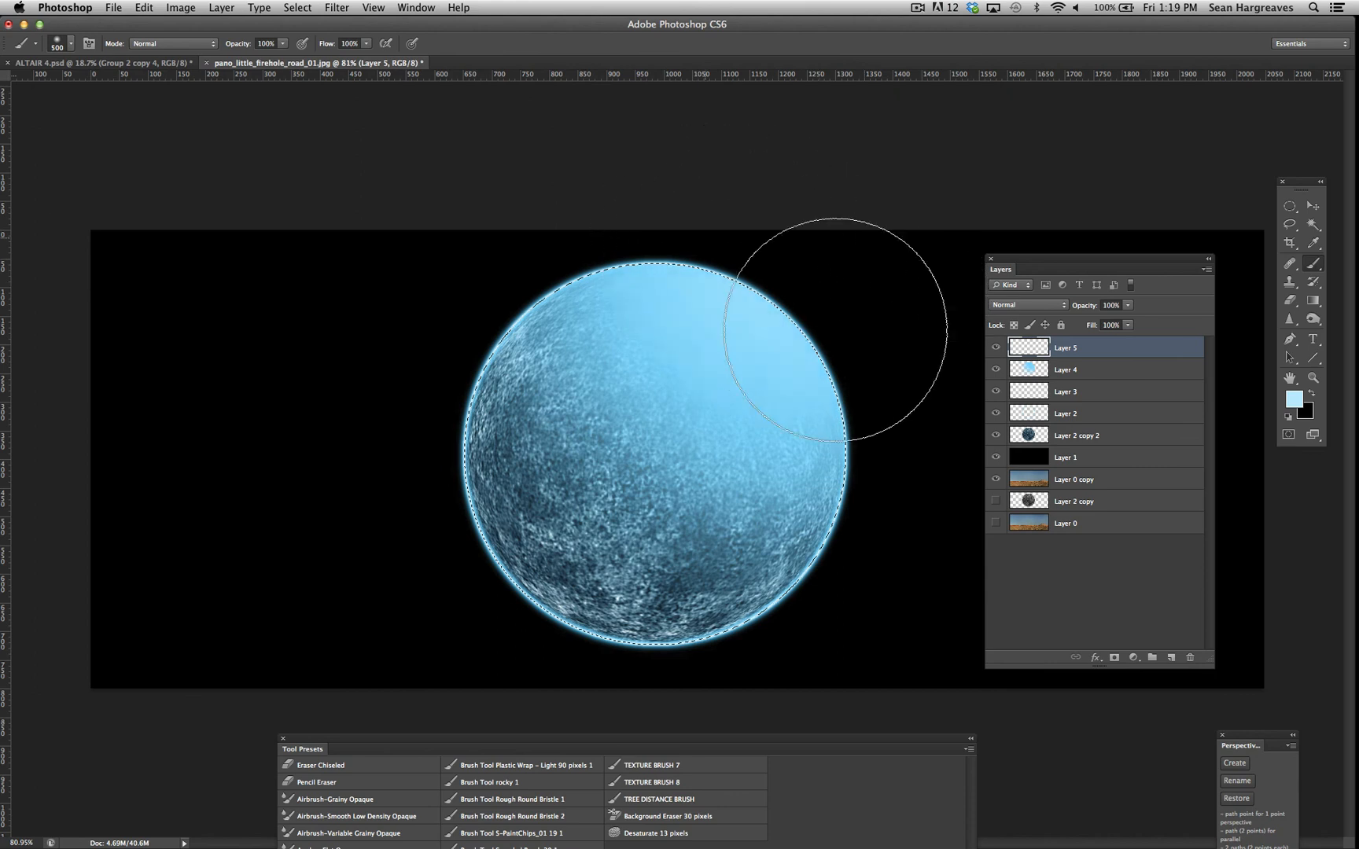
pyautogui.press(']')
pyautogui.press(']')
pyautogui.press(']')
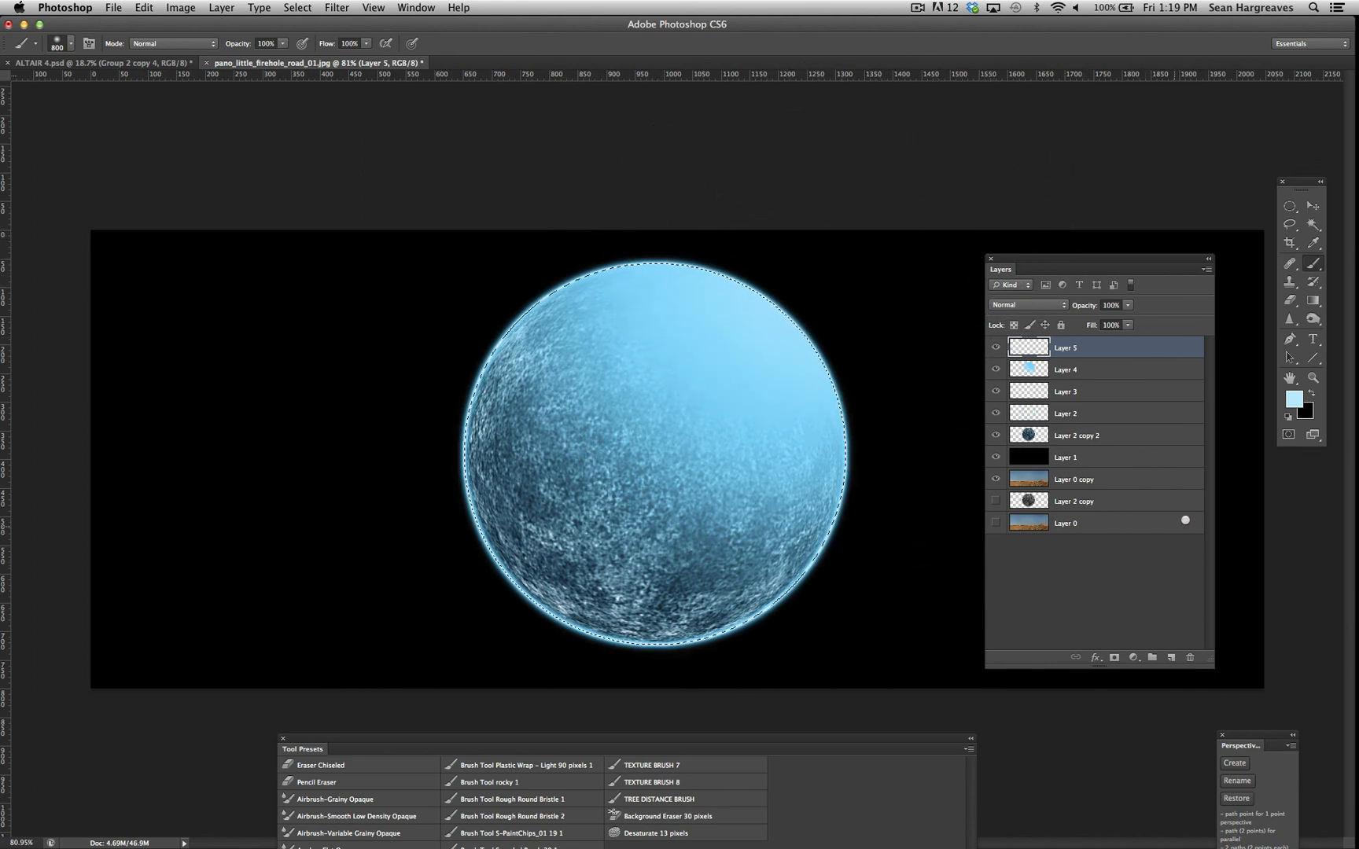
# With Layer 5 hidden, deselect the planet outline and set Layer 4's opacity to 80%.
pyautogui.click(992, 351)
pyautogui.hotkey('alt', '[')
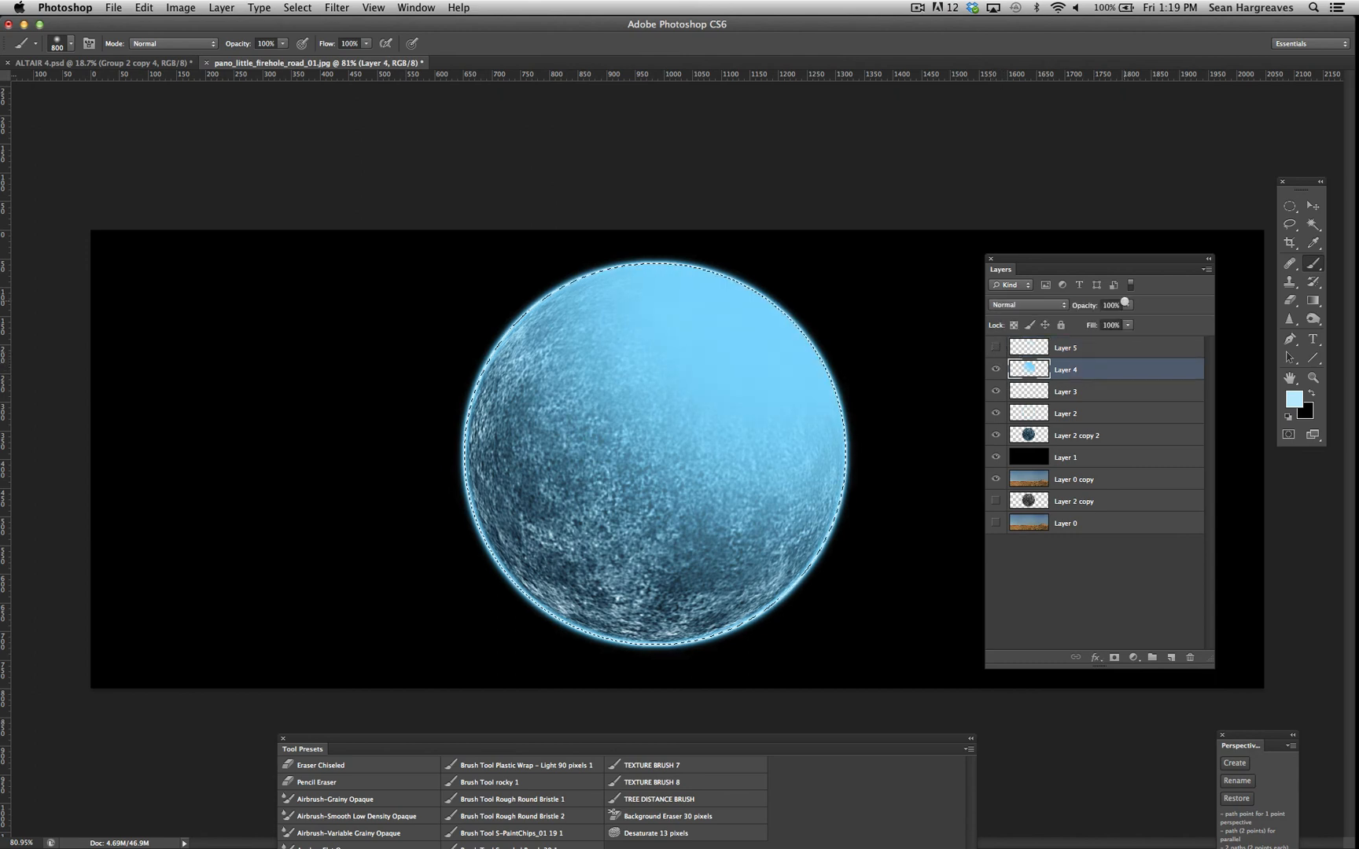
pyautogui.moveTo(1115, 316); pyautogui.dragTo(1121, 320)
pyautogui.click(297, 7)
pyautogui.click(315, 48)
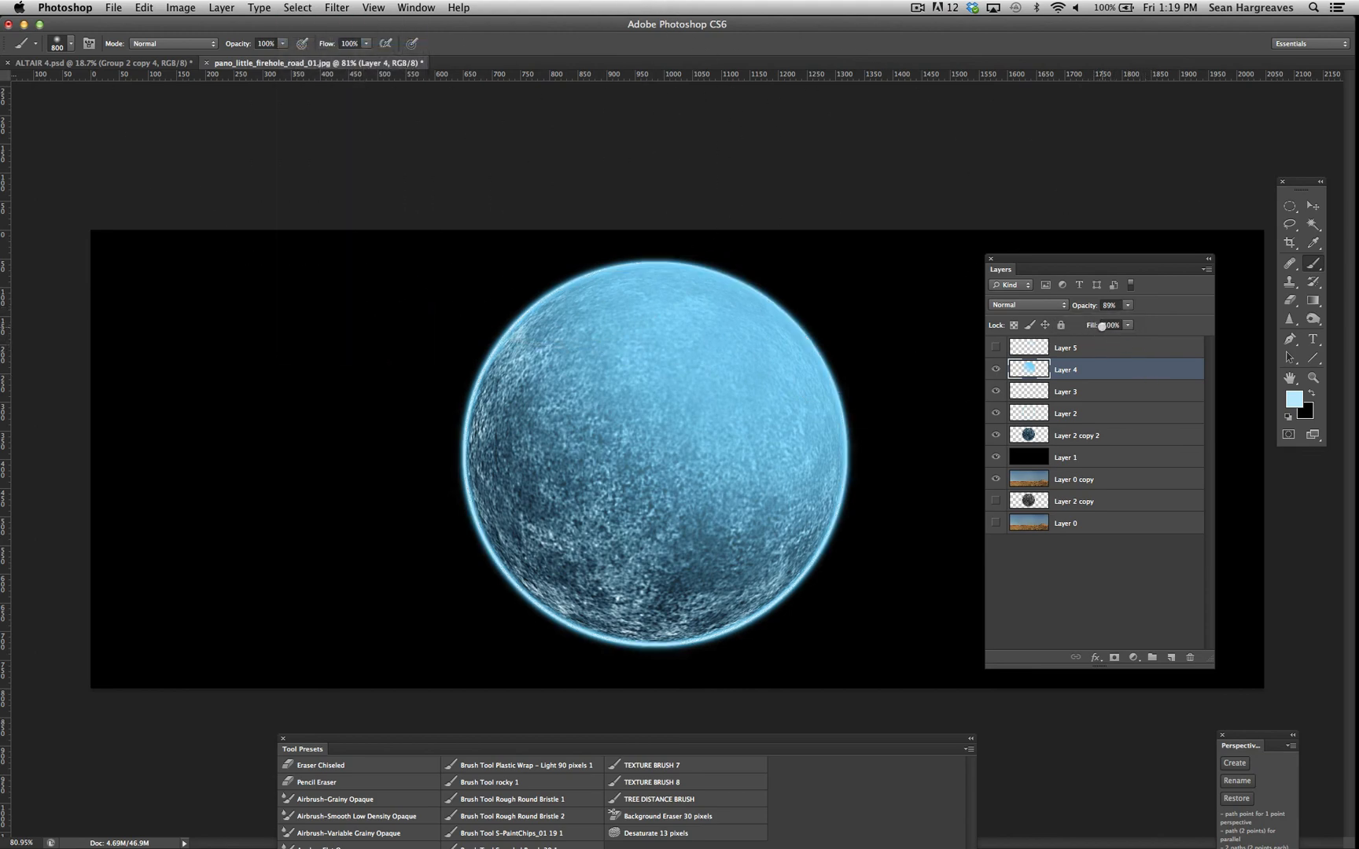
pyautogui.click(1128, 306)
pyautogui.click(1120, 309)
pyautogui.write('80')
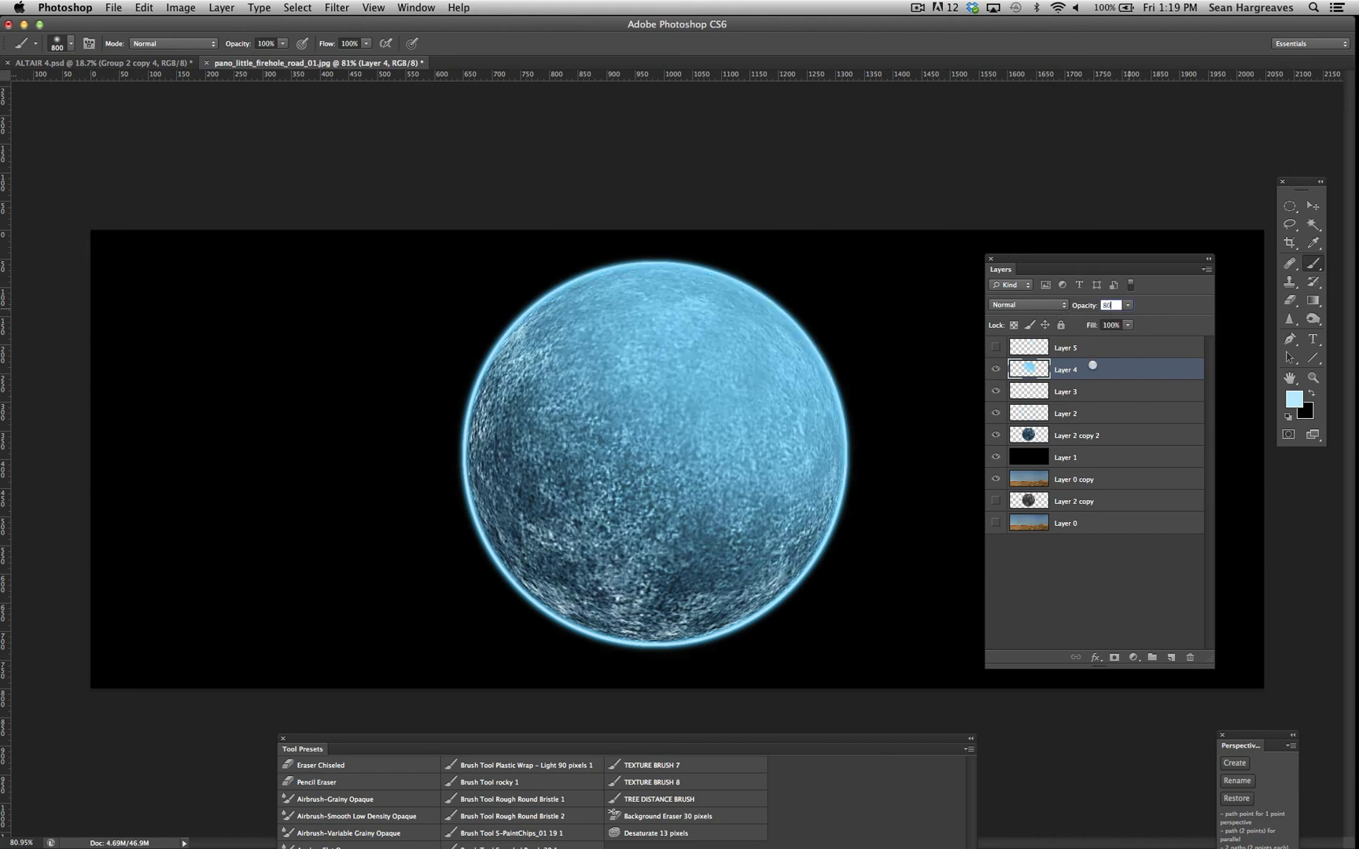
# Make Layer 5 active and visible, and lower its opacity to 89%.
pyautogui.click(1126, 346)
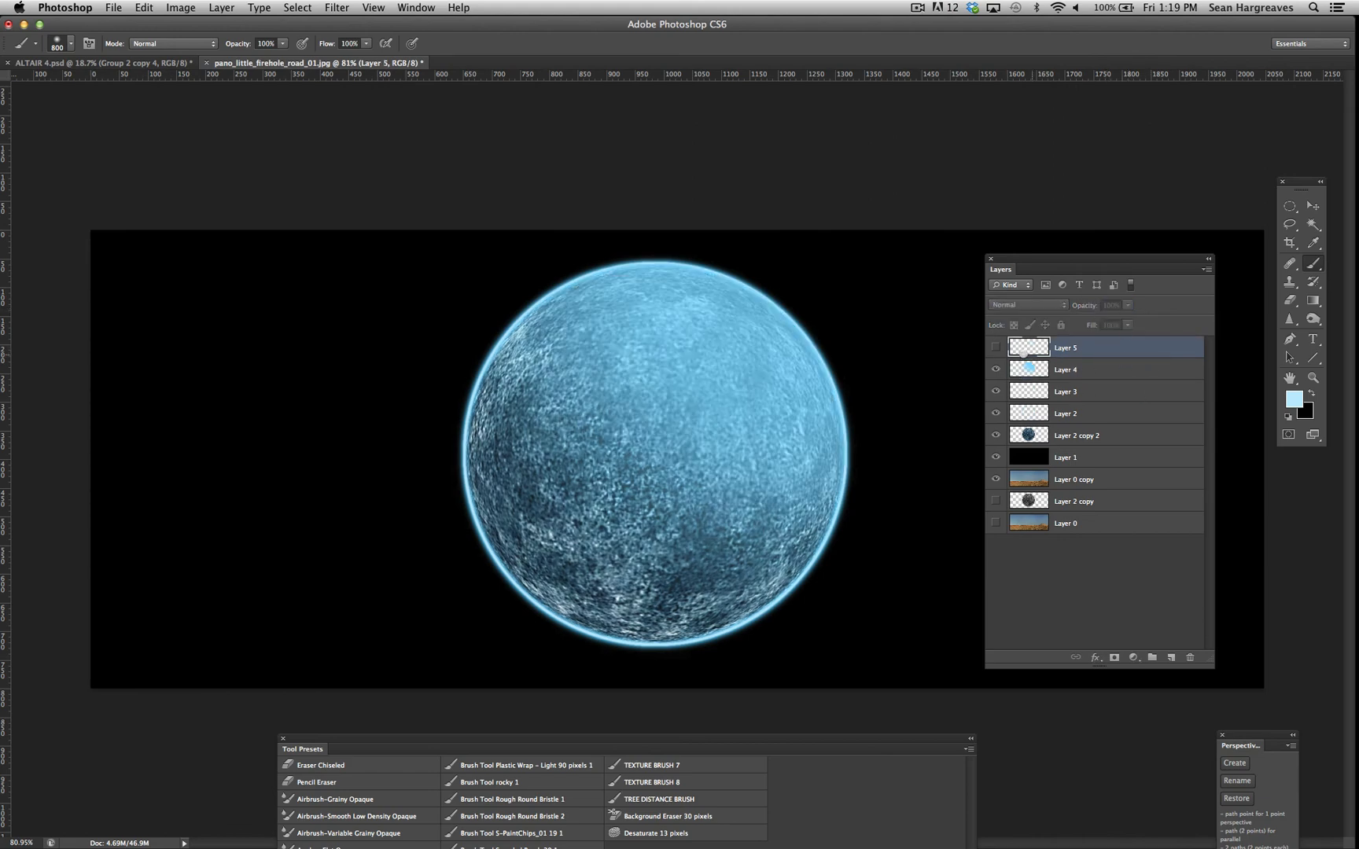
pyautogui.click(995, 347)
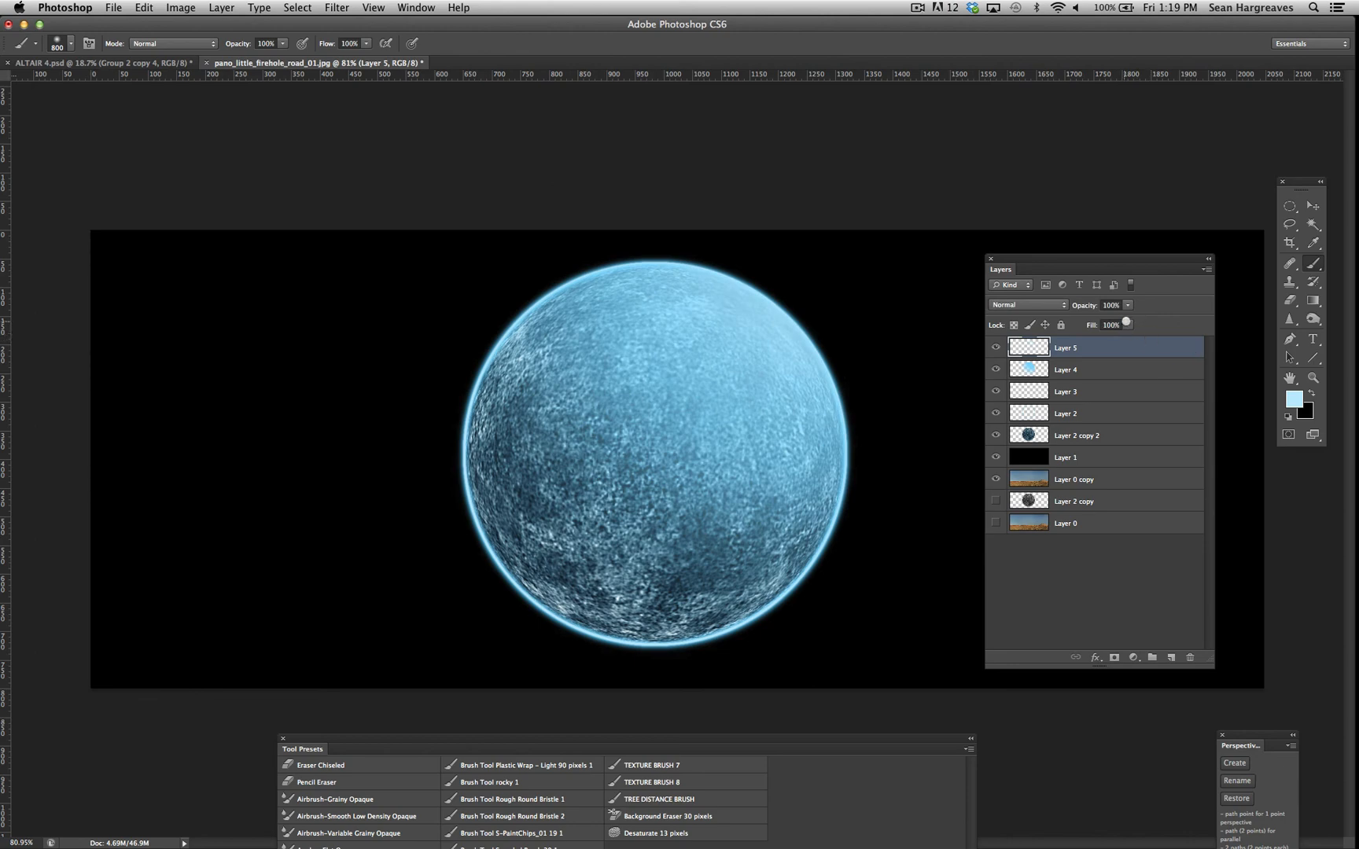
pyautogui.click(1127, 305)
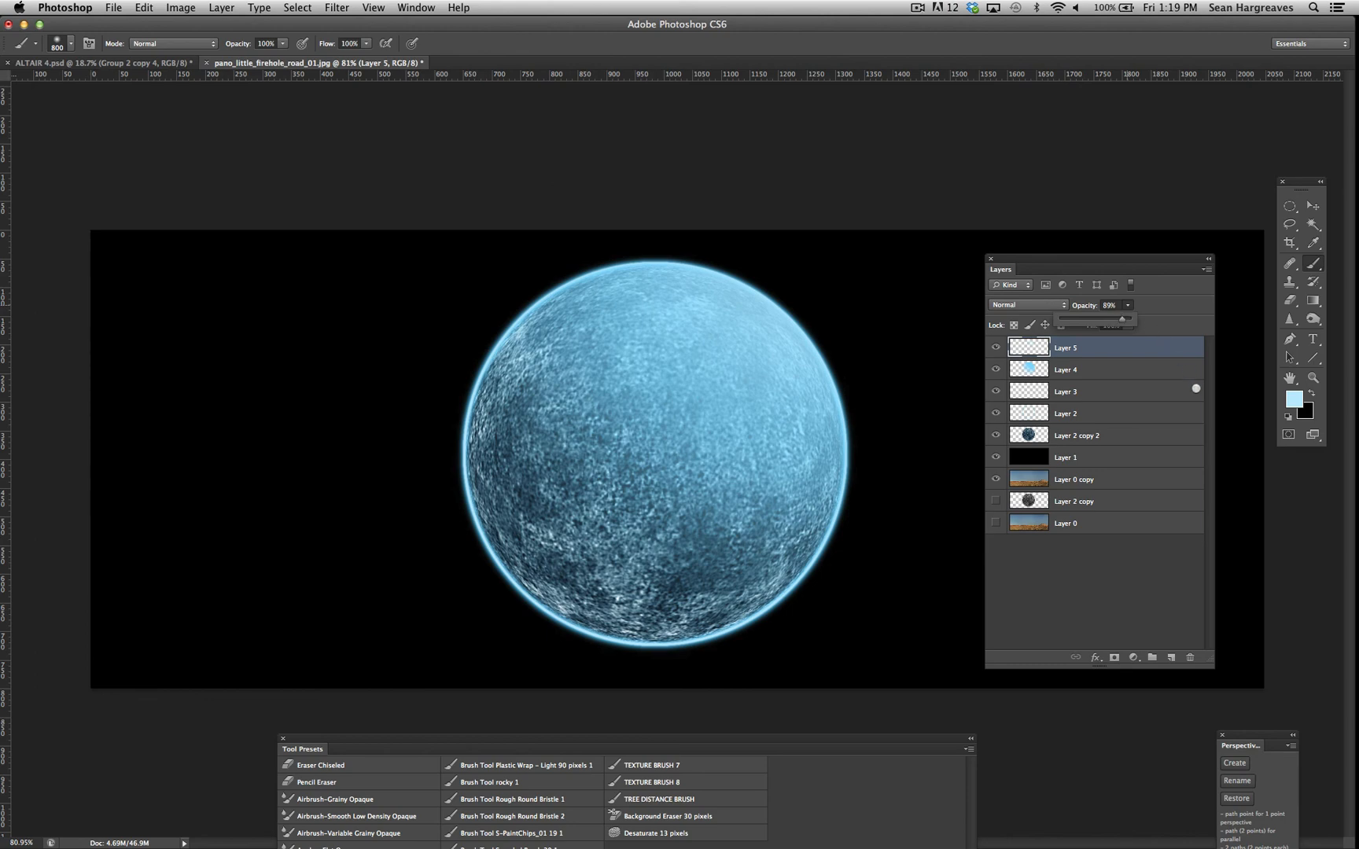
# Try a 300 px soft highlight at the planet's upper-right edge on Layer 5 without a selection, and undo it.
pyautogui.press('[')
pyautogui.press('[')
pyautogui.press('[')
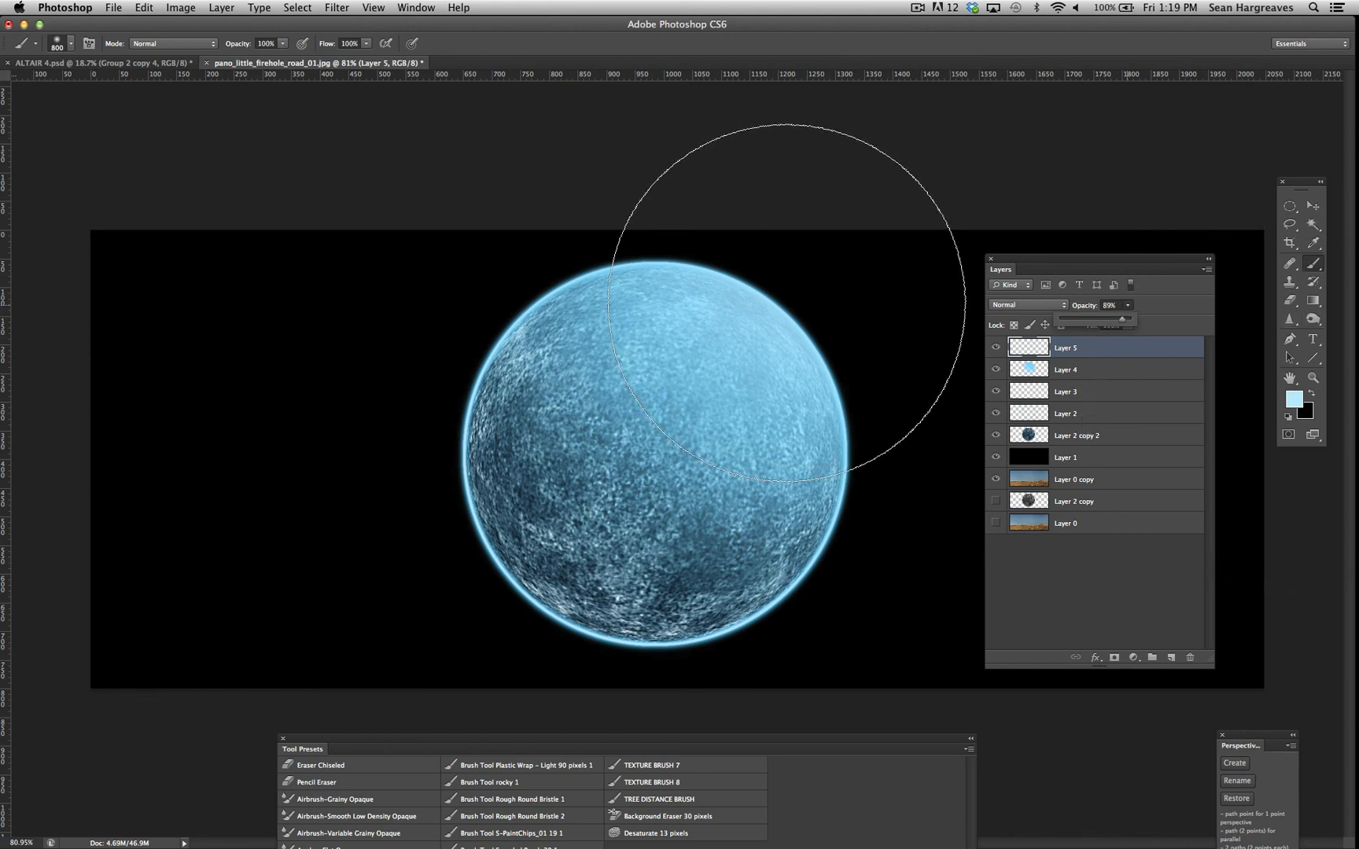
pyautogui.press('[')
pyautogui.press('[')
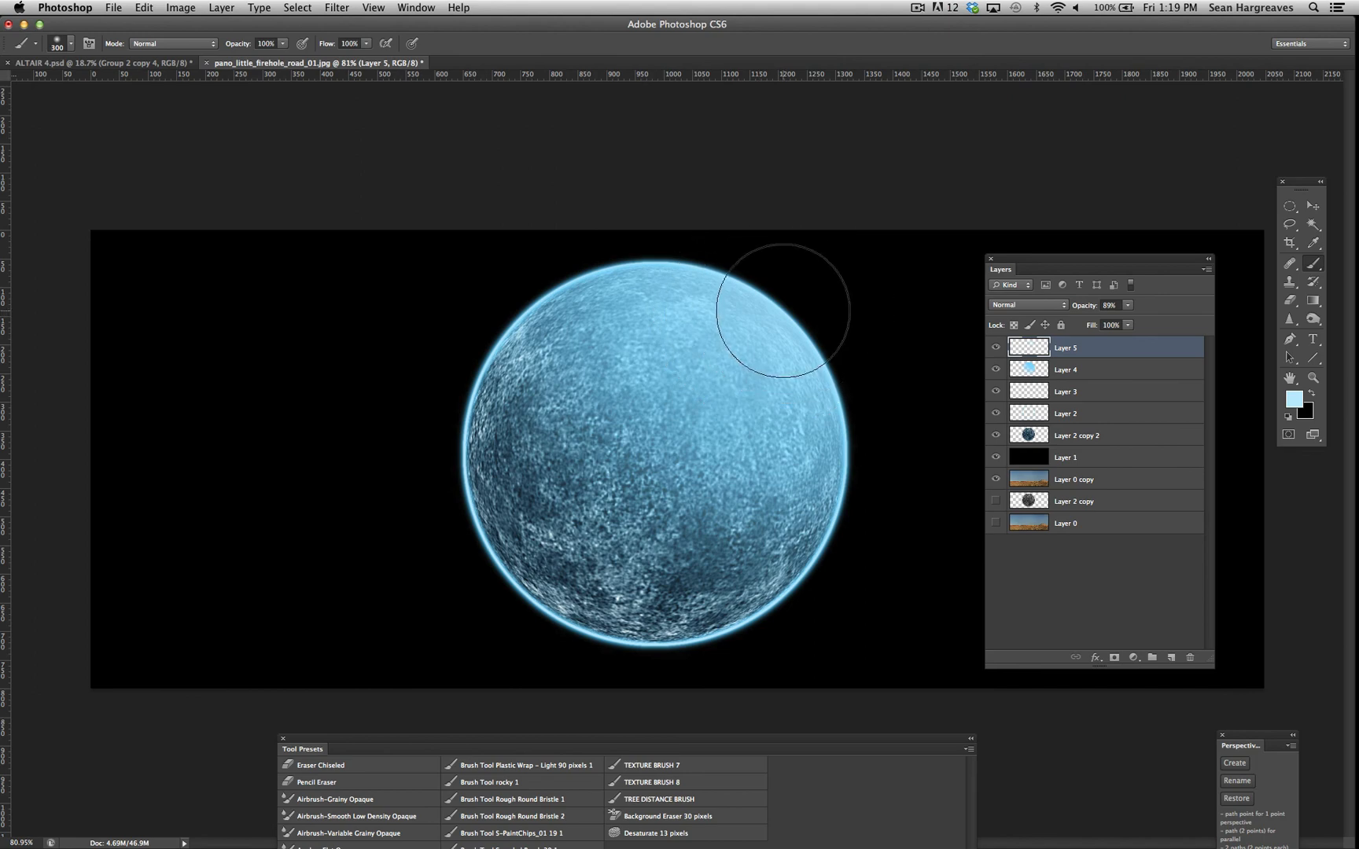
pyautogui.moveTo(764, 283)
pyautogui.mouseDown()
pyautogui.moveTo(736, 272)
pyautogui.moveTo(757, 336)
pyautogui.mouseUp()
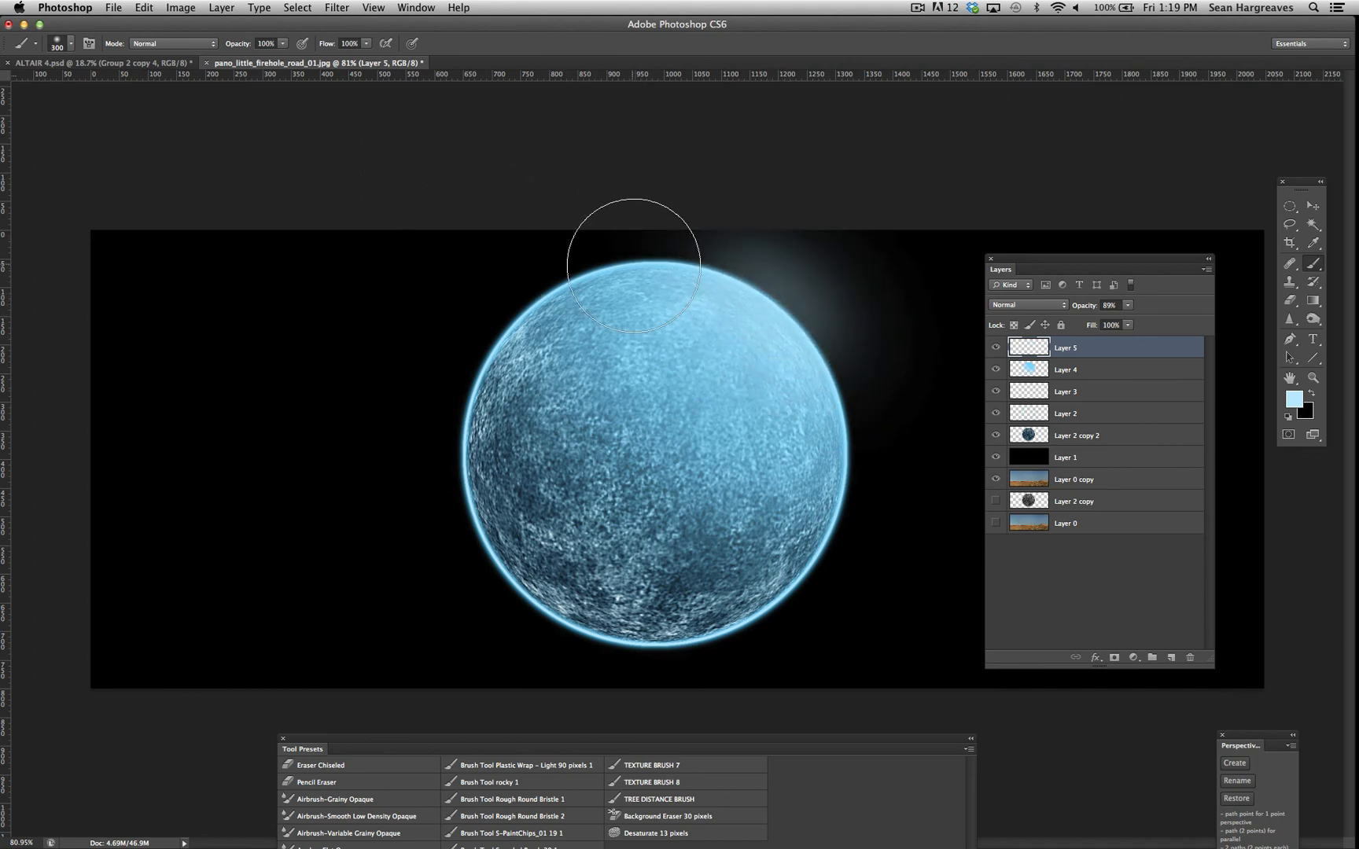
pyautogui.press('super+z')
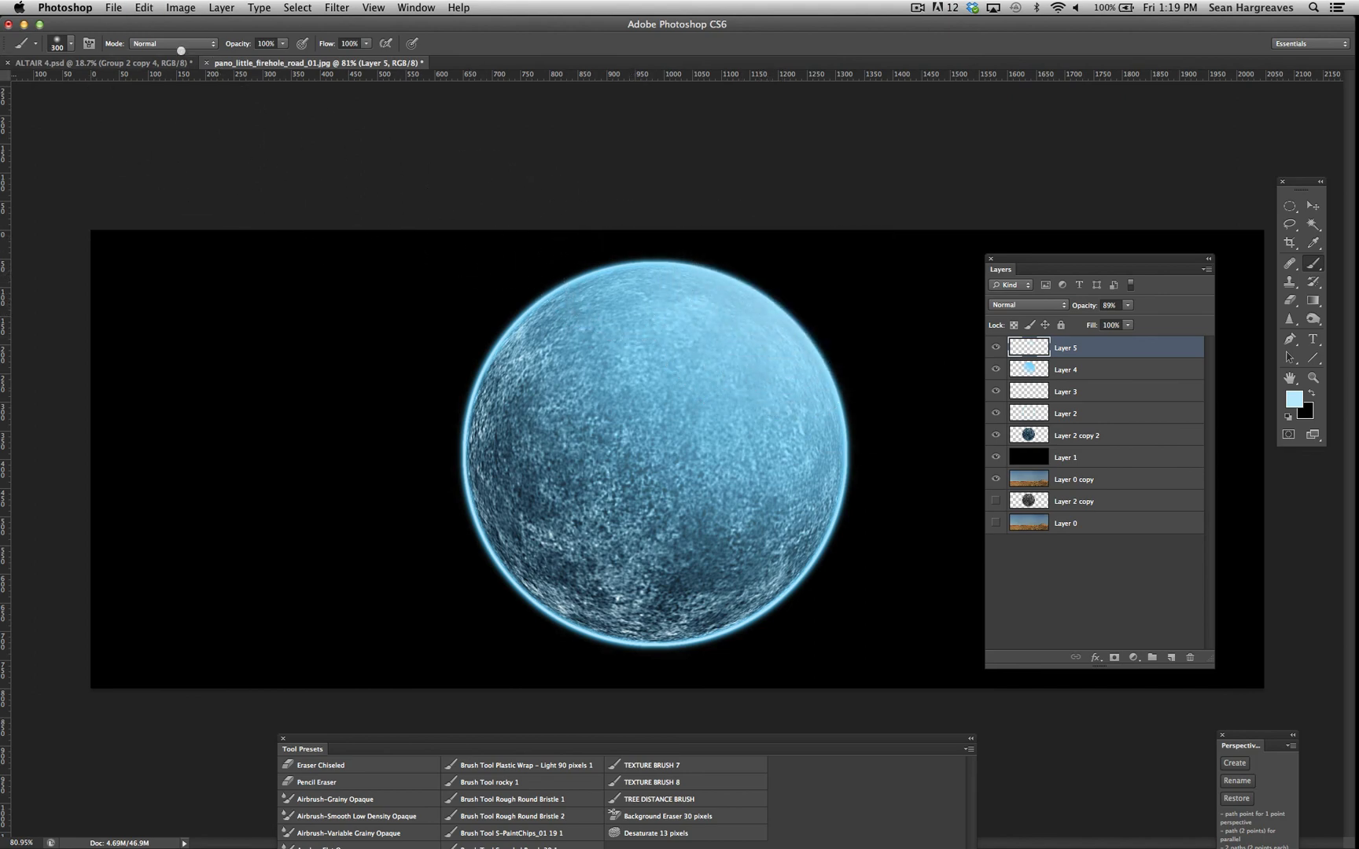
# Reselect the planet outline and resize the soft brush to 100 px for Layer 5.
pyautogui.click(302, 7)
pyautogui.click(311, 52)
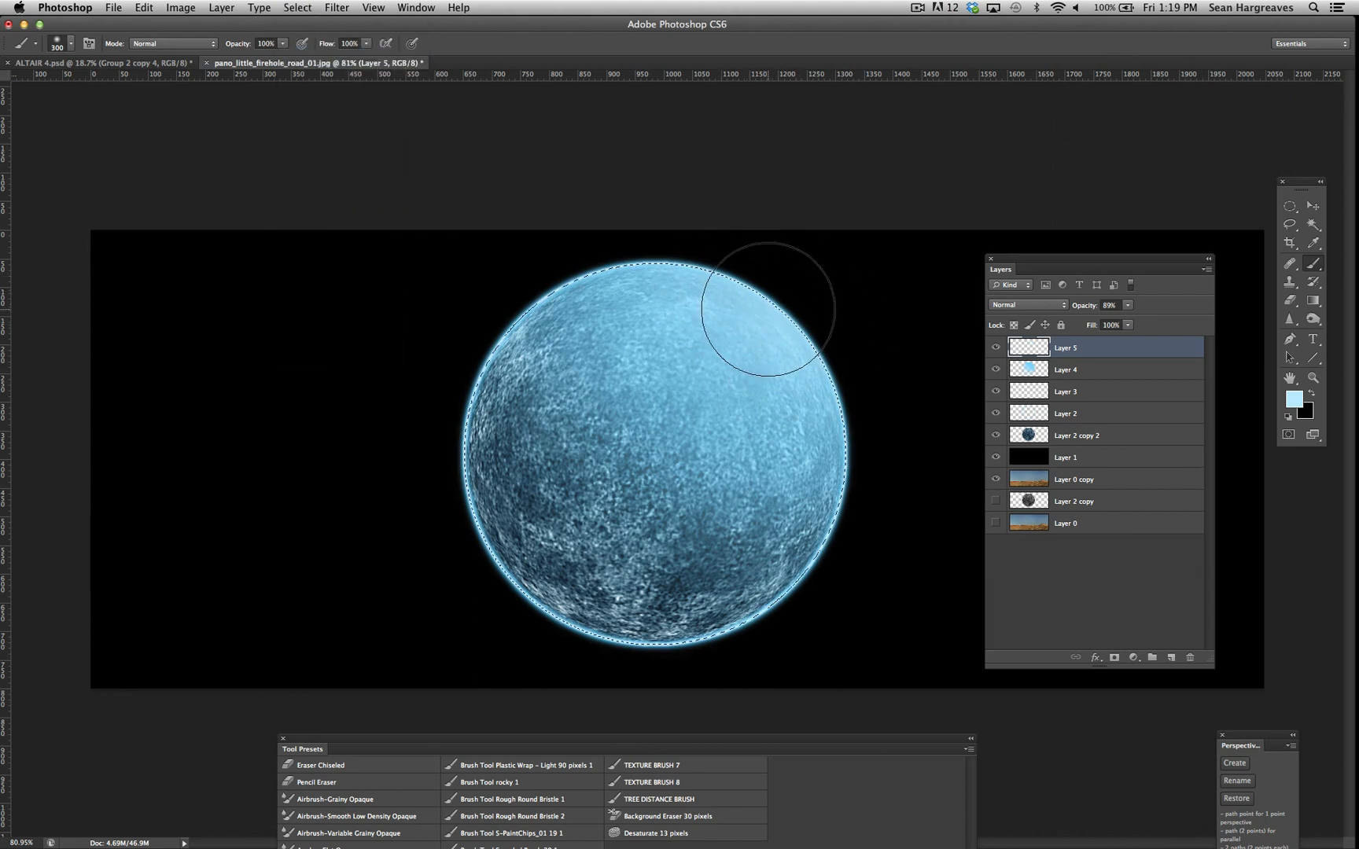
pyautogui.press(']')
pyautogui.press(']')
pyautogui.press(']')
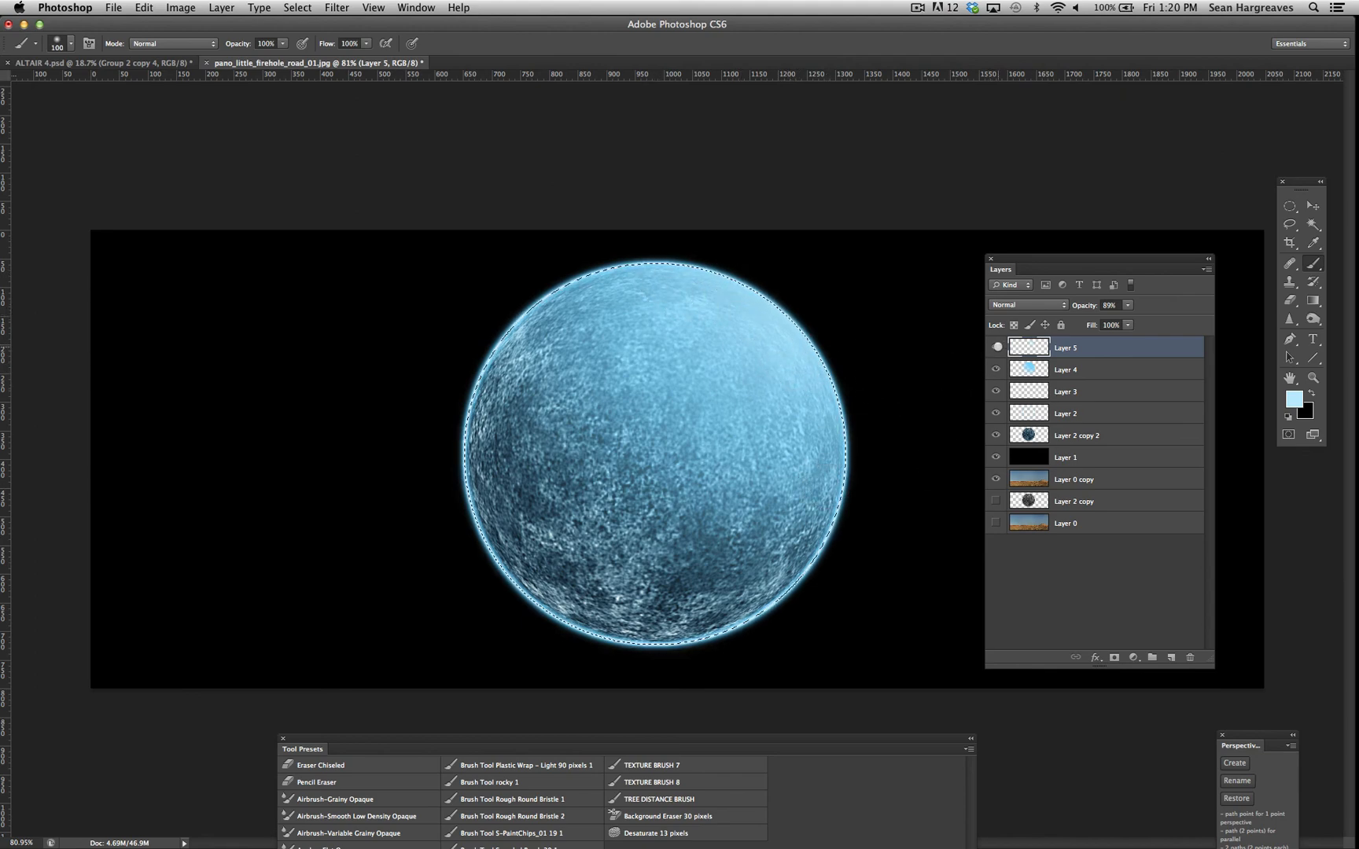
# Hide Layers 2 to 5 to examine the bare planet texture, and turn Layer 2 back on.
pyautogui.click(996, 346)
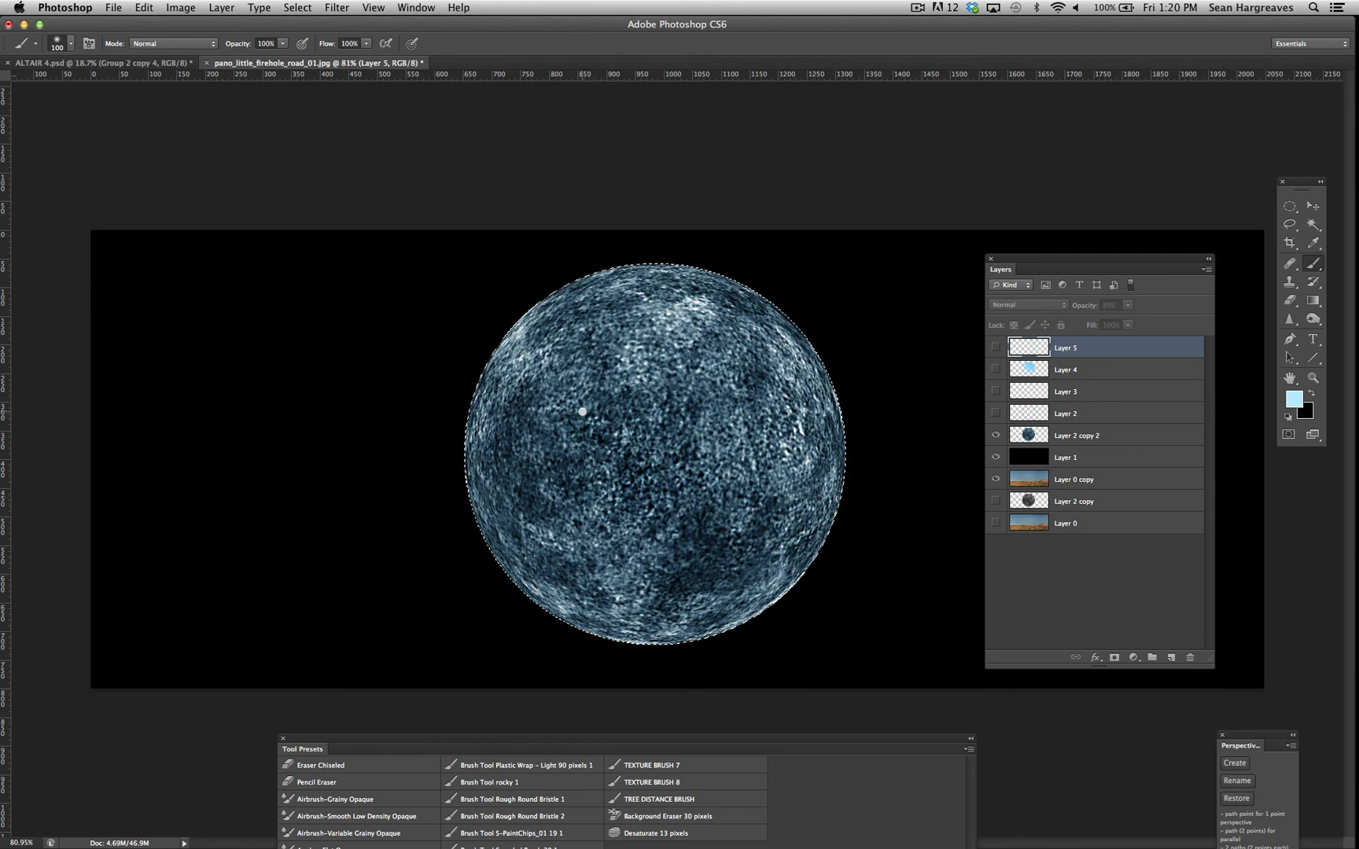
pyautogui.click(1093, 432)
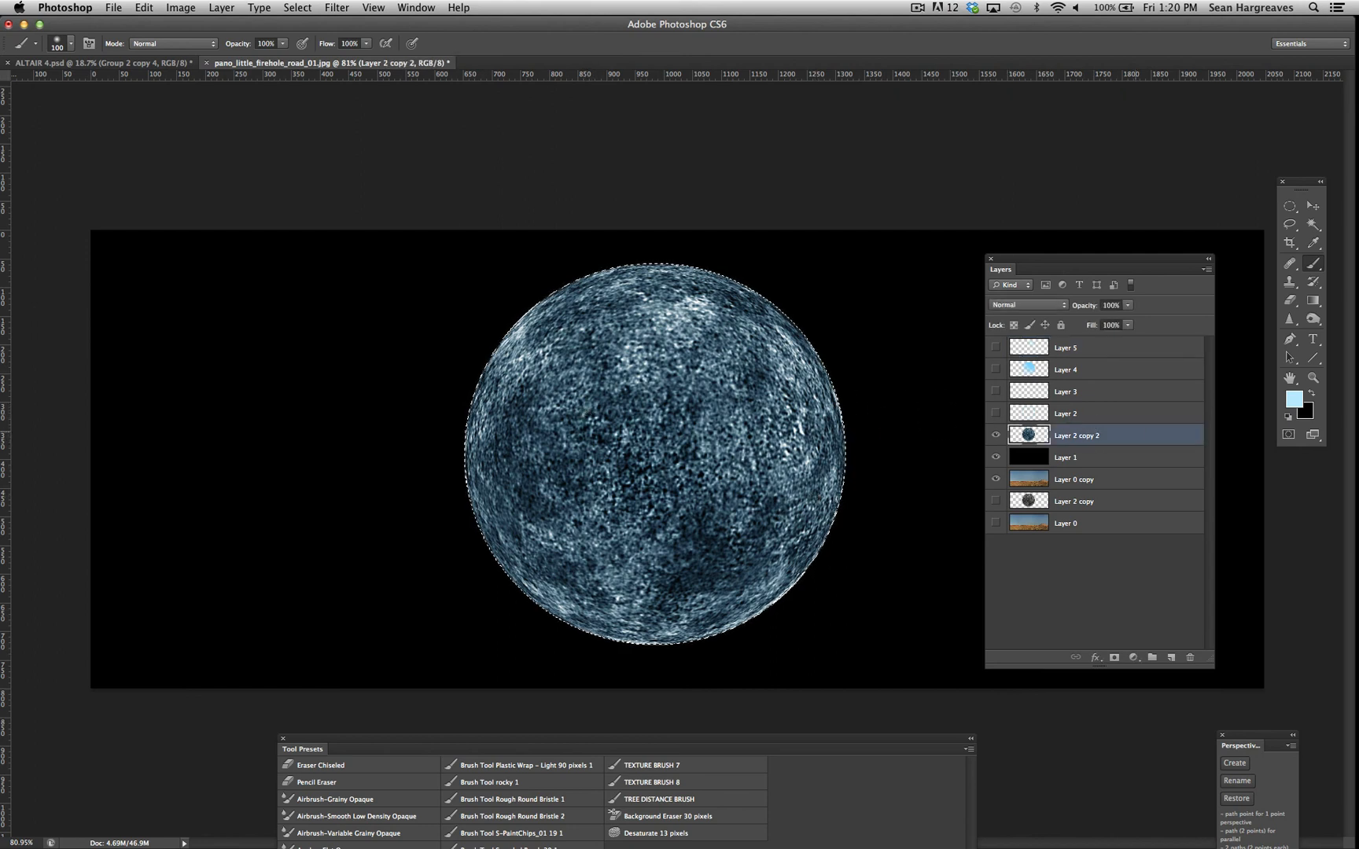
pyautogui.click(1101, 345)
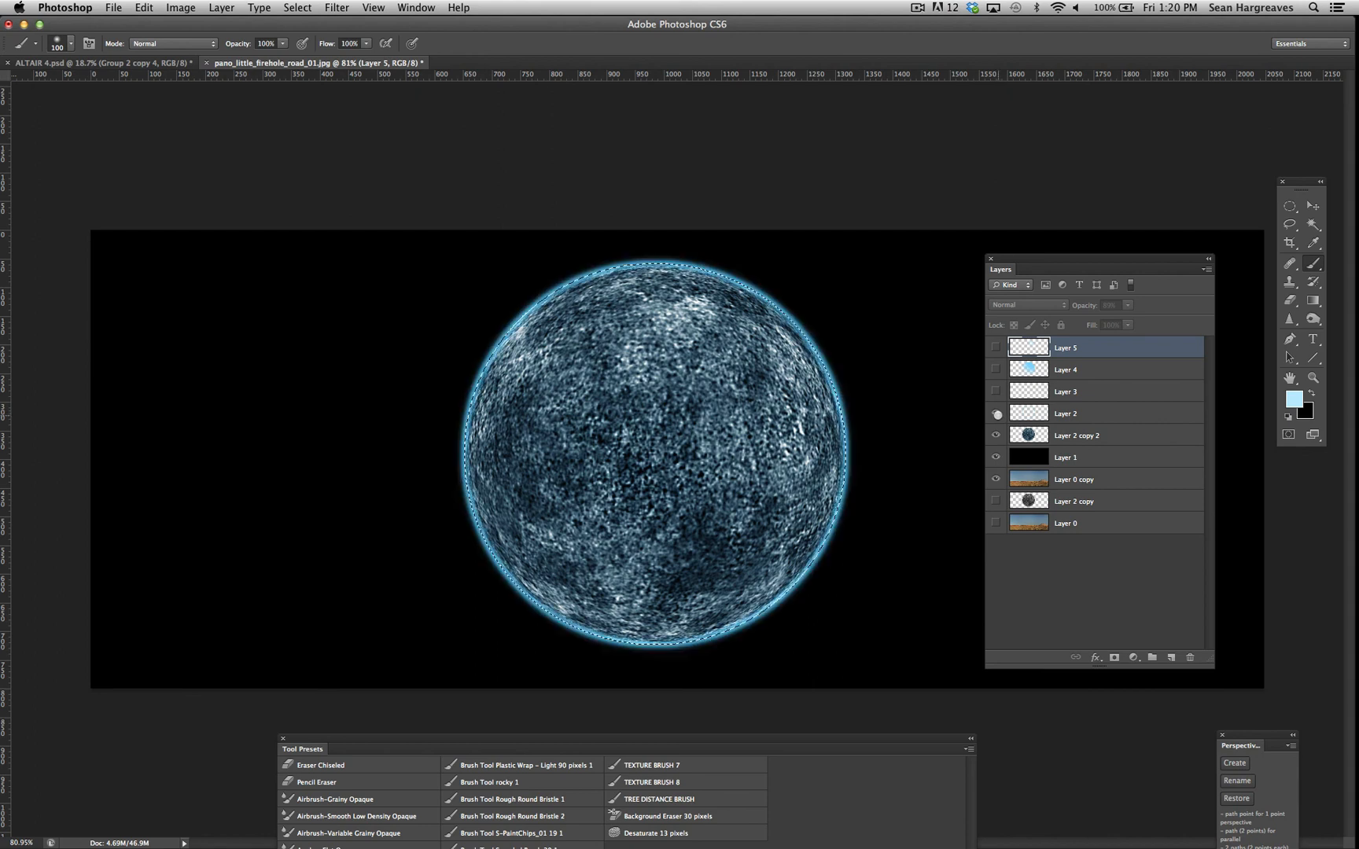
# Deselect the planet outline and show Layers 3 to 5 again, with Layer 3 as the active layer.
pyautogui.click(302, 7)
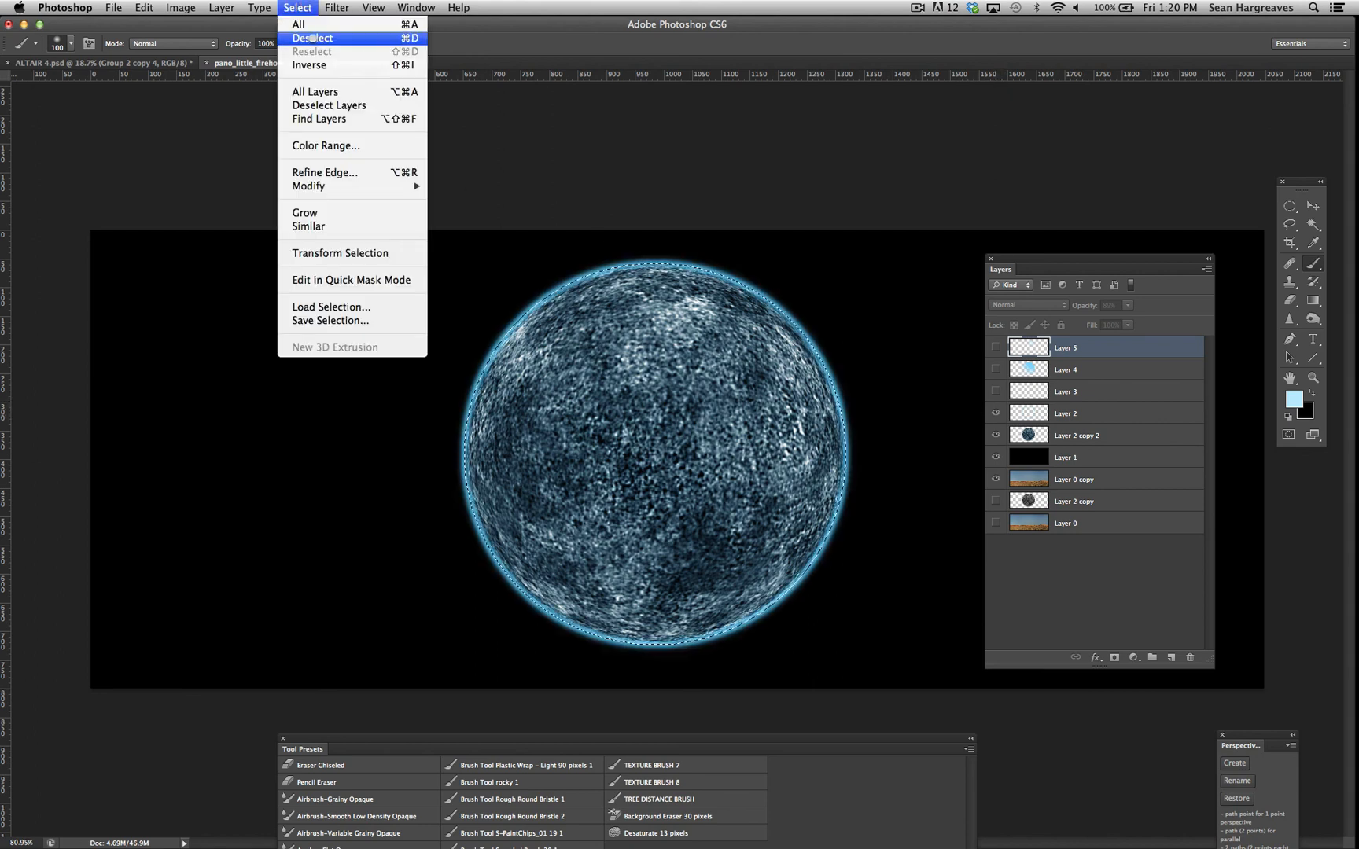
pyautogui.click(346, 39)
pyautogui.moveTo(994, 401); pyautogui.dragTo(995, 347)
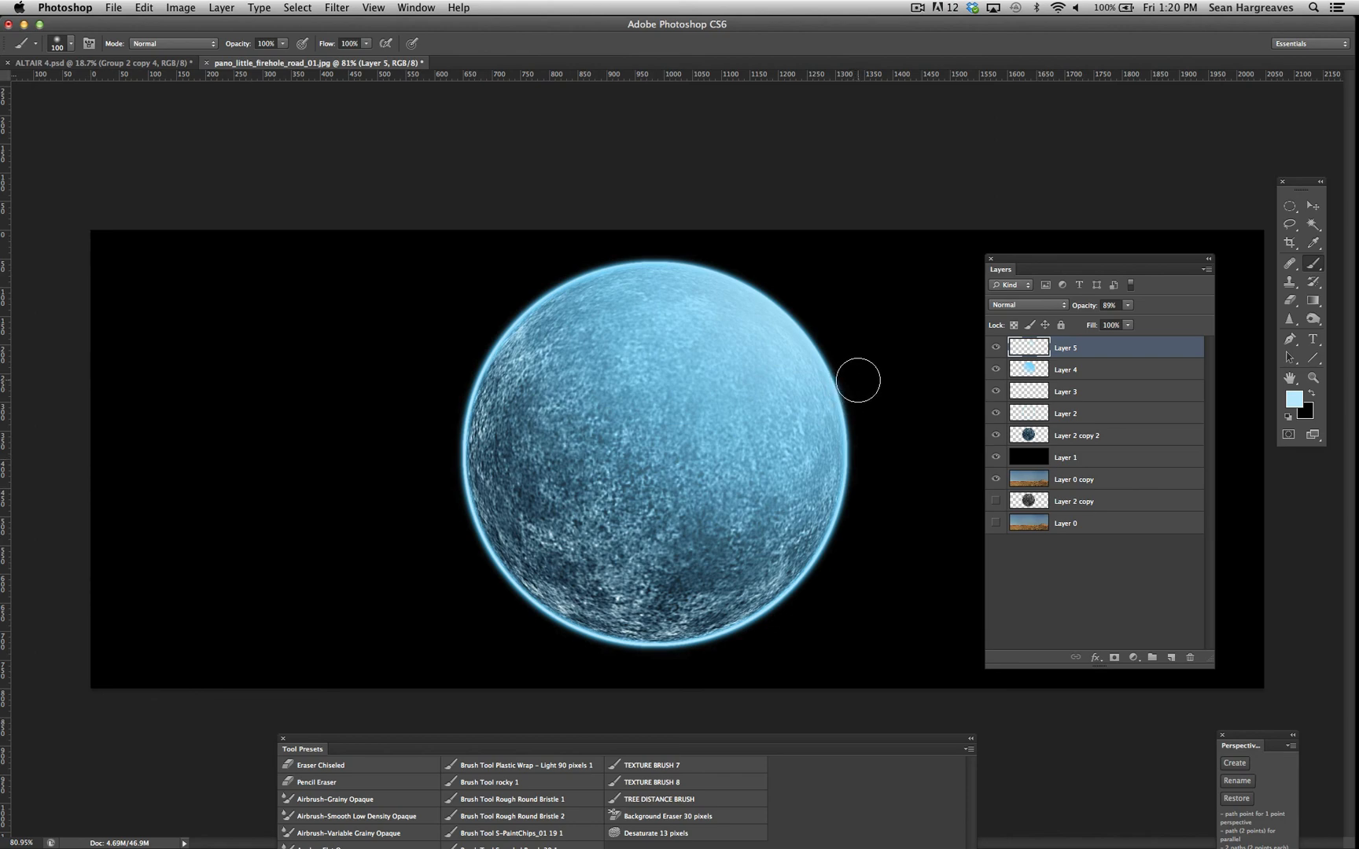
pyautogui.click(1057, 390)
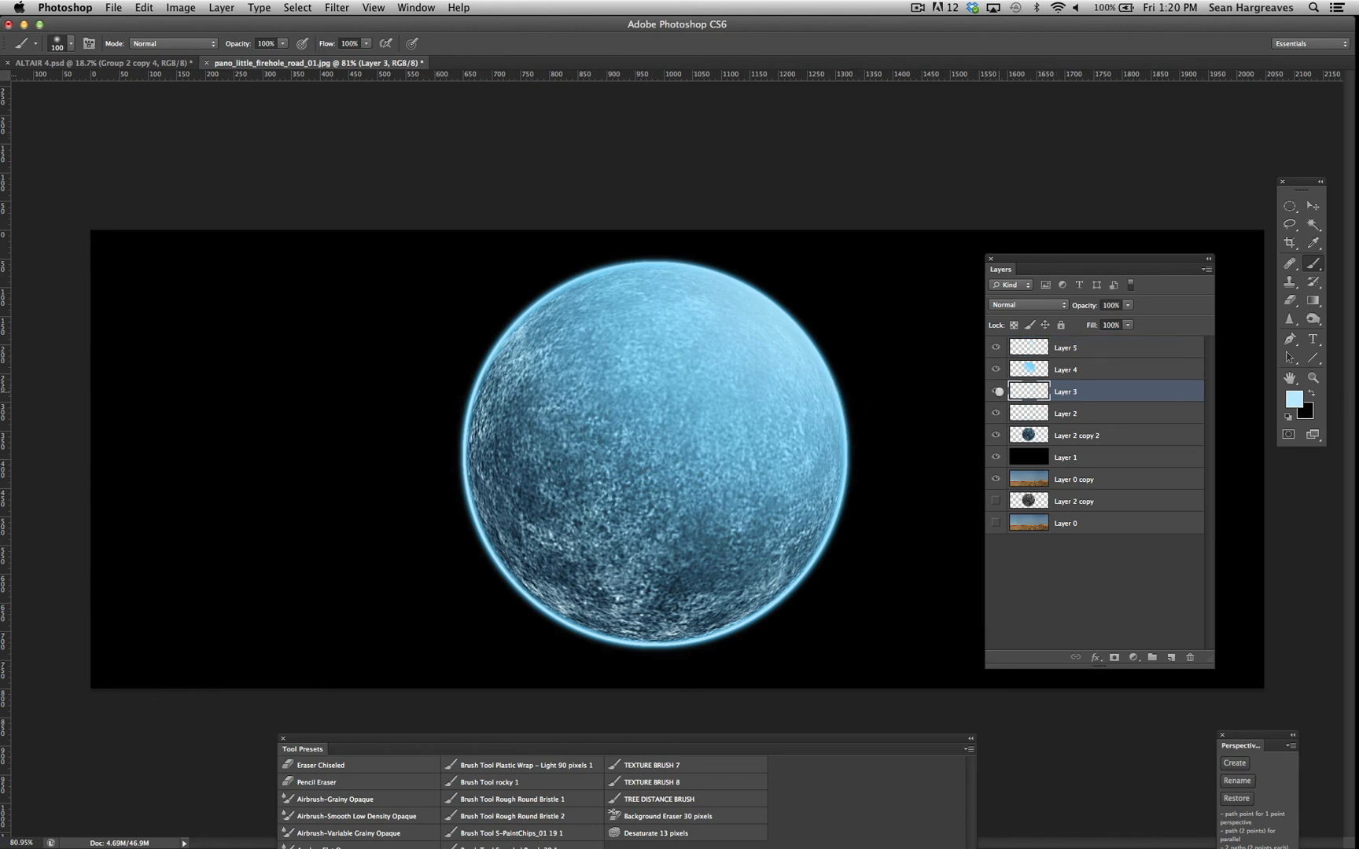
# Lower Layer 2's opacity to 80% and reapply the last Gaussian Blur to it twice.
pyautogui.click(995, 391)
pyautogui.click(995, 391)
pyautogui.click(1102, 411)
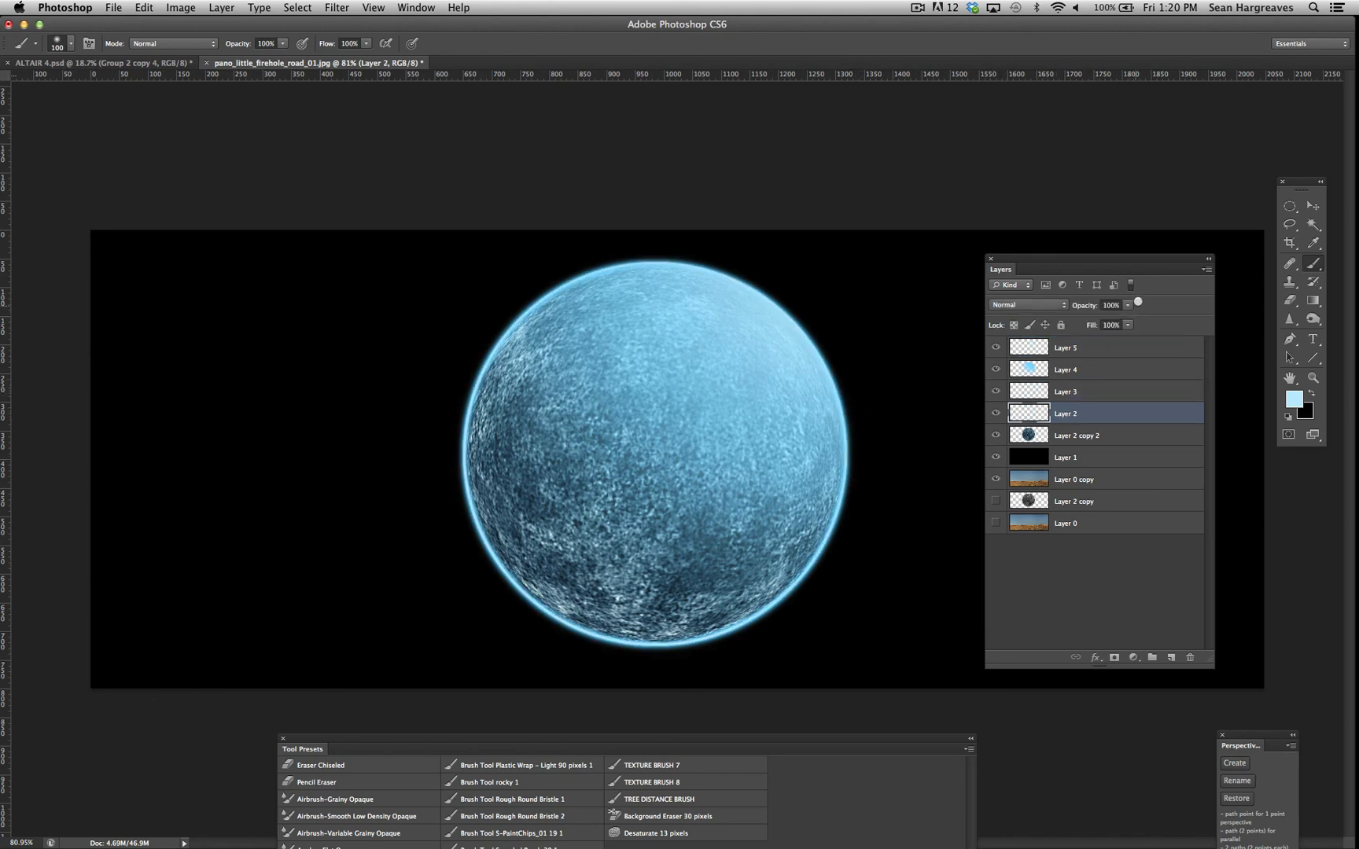
pyautogui.click(1125, 306)
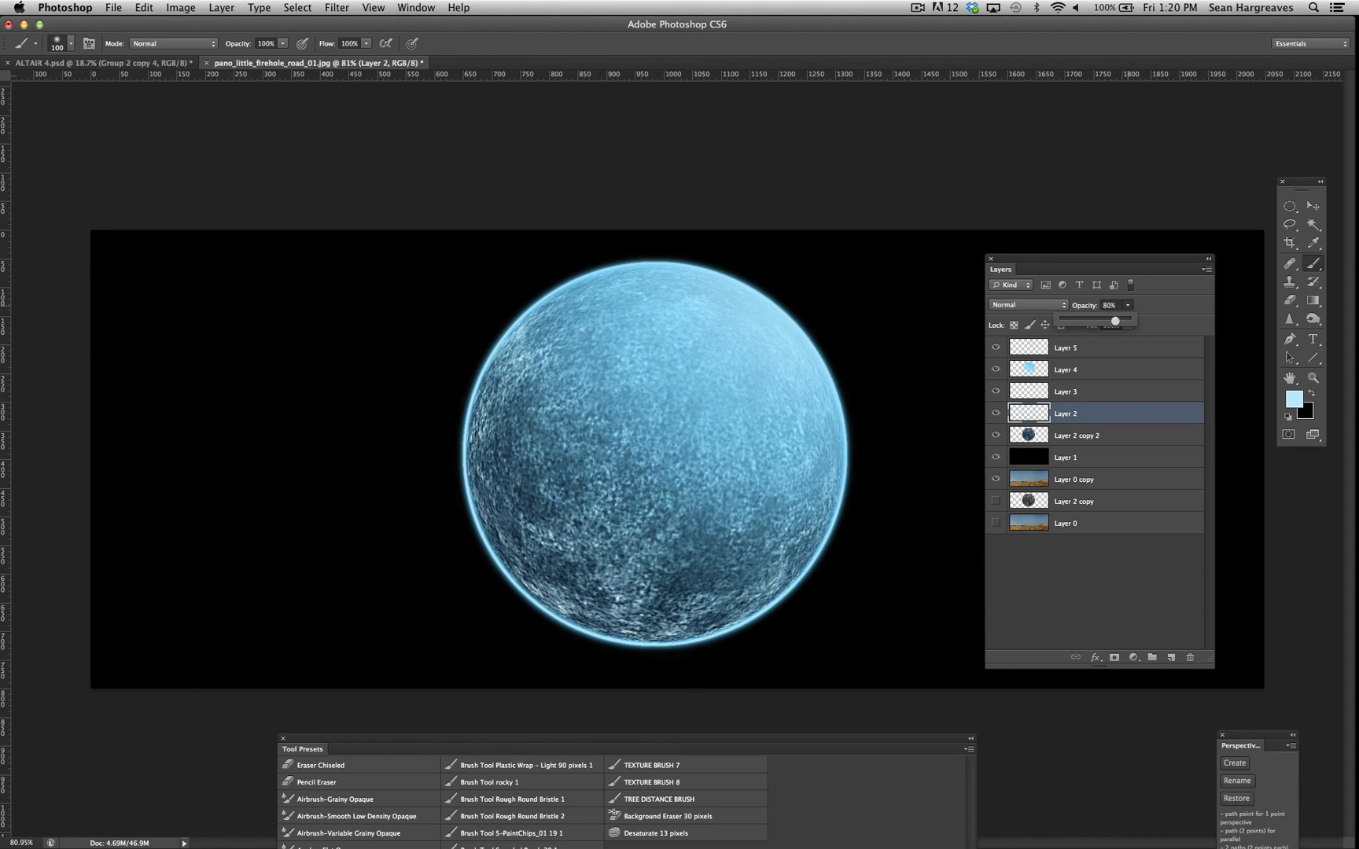
pyautogui.click(326, 7)
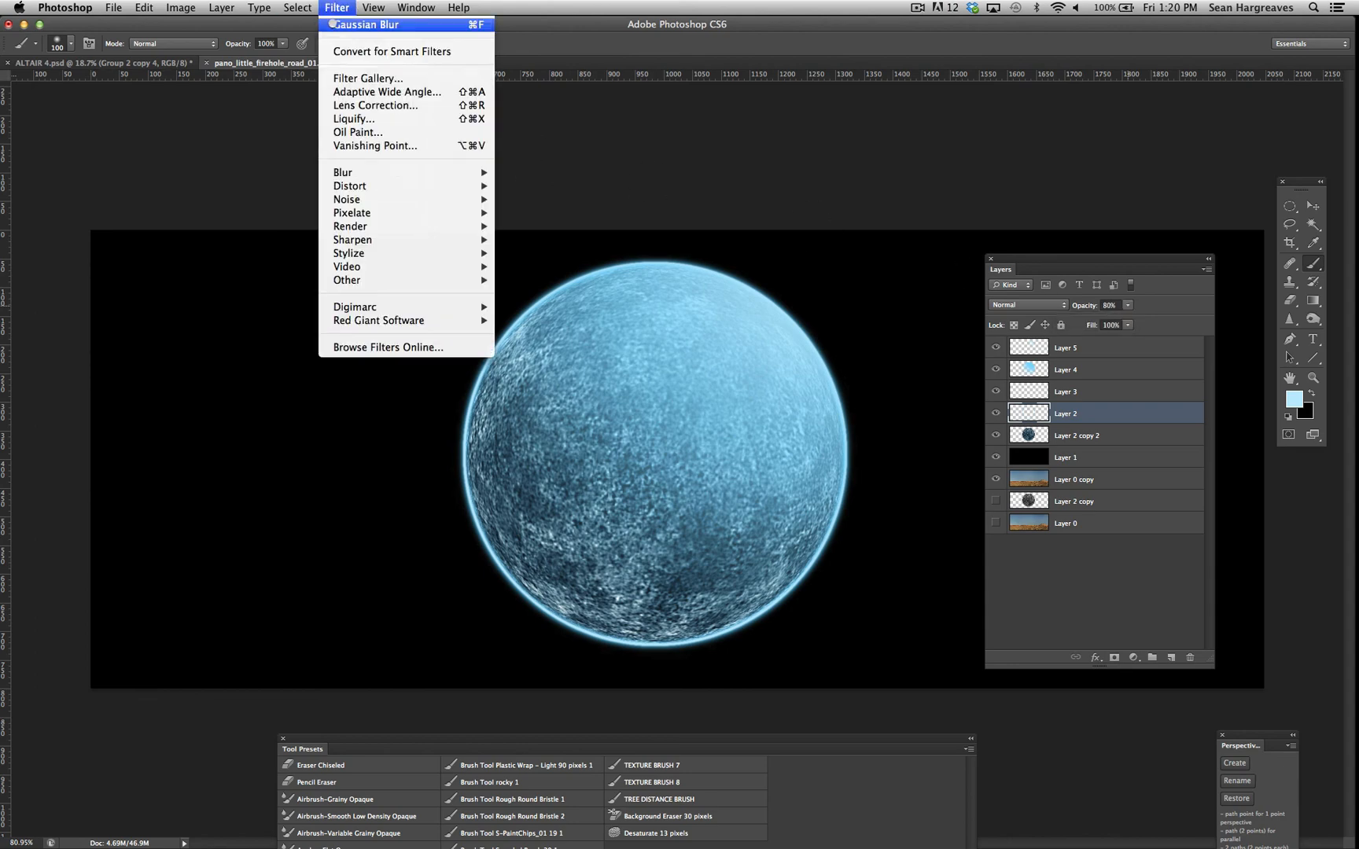
pyautogui.click(346, 24)
pyautogui.click(336, 7)
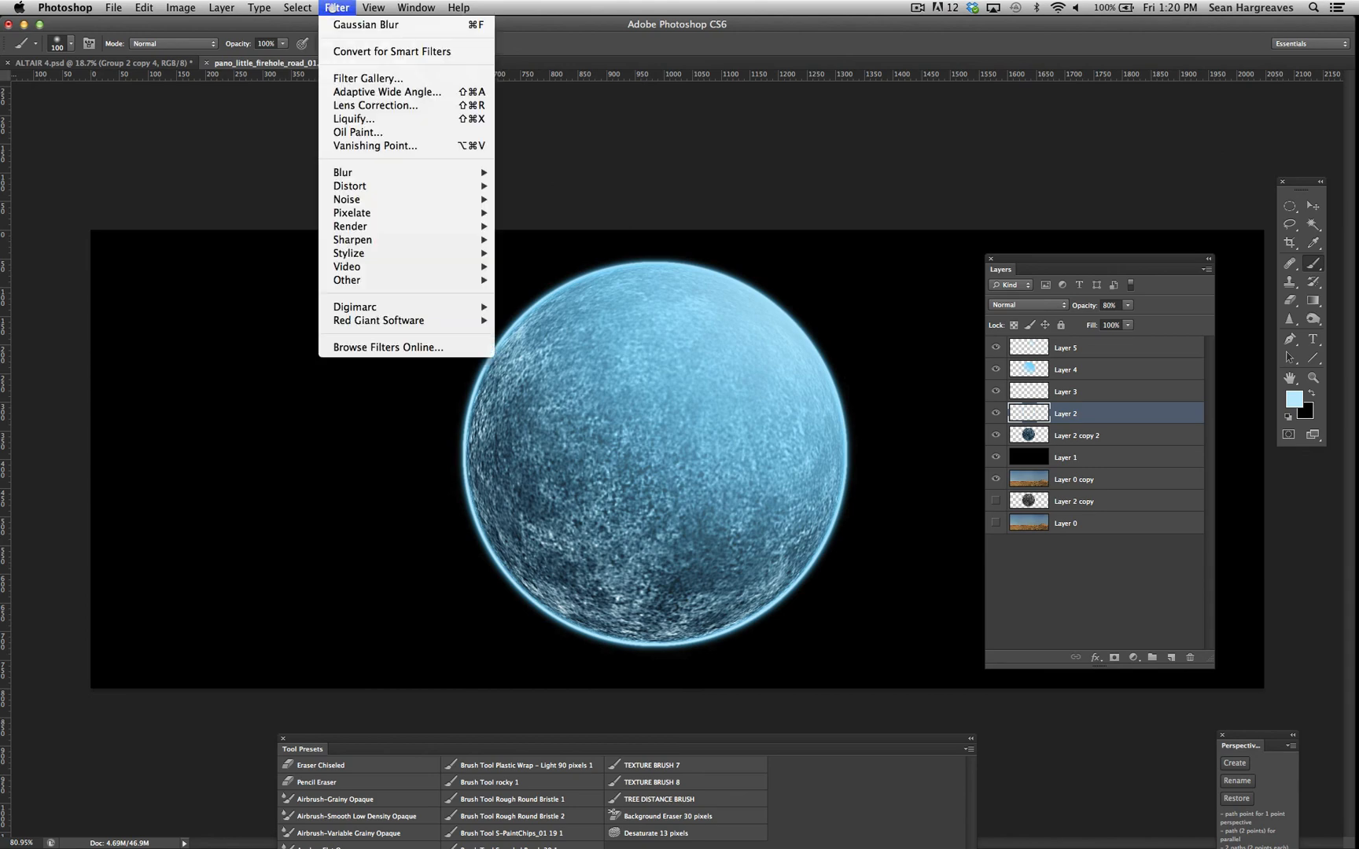
pyautogui.click(350, 25)
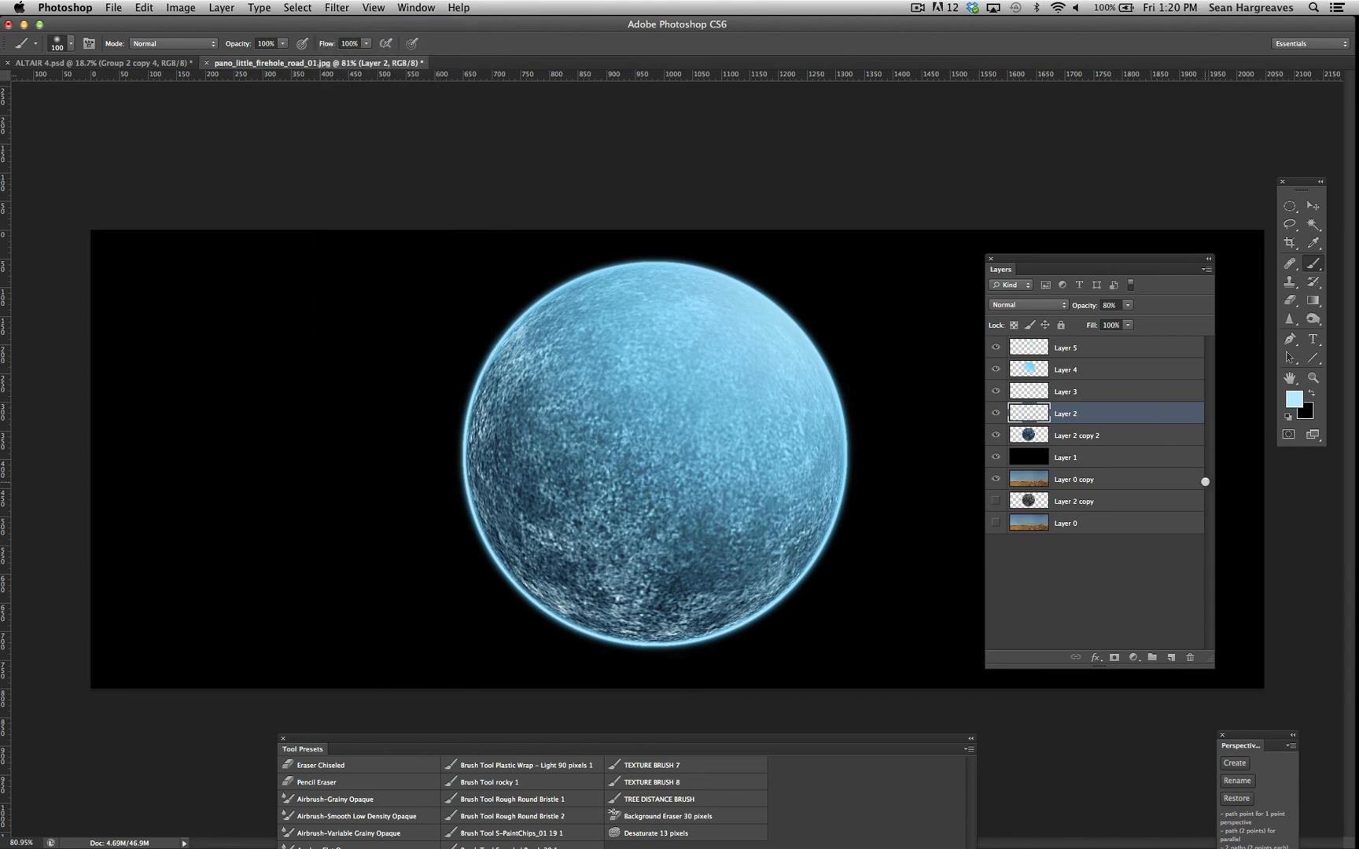
# Set Layer 3's opacity to 89% and merge Layers 2 to 5 into a single layer.
pyautogui.click(1003, 392)
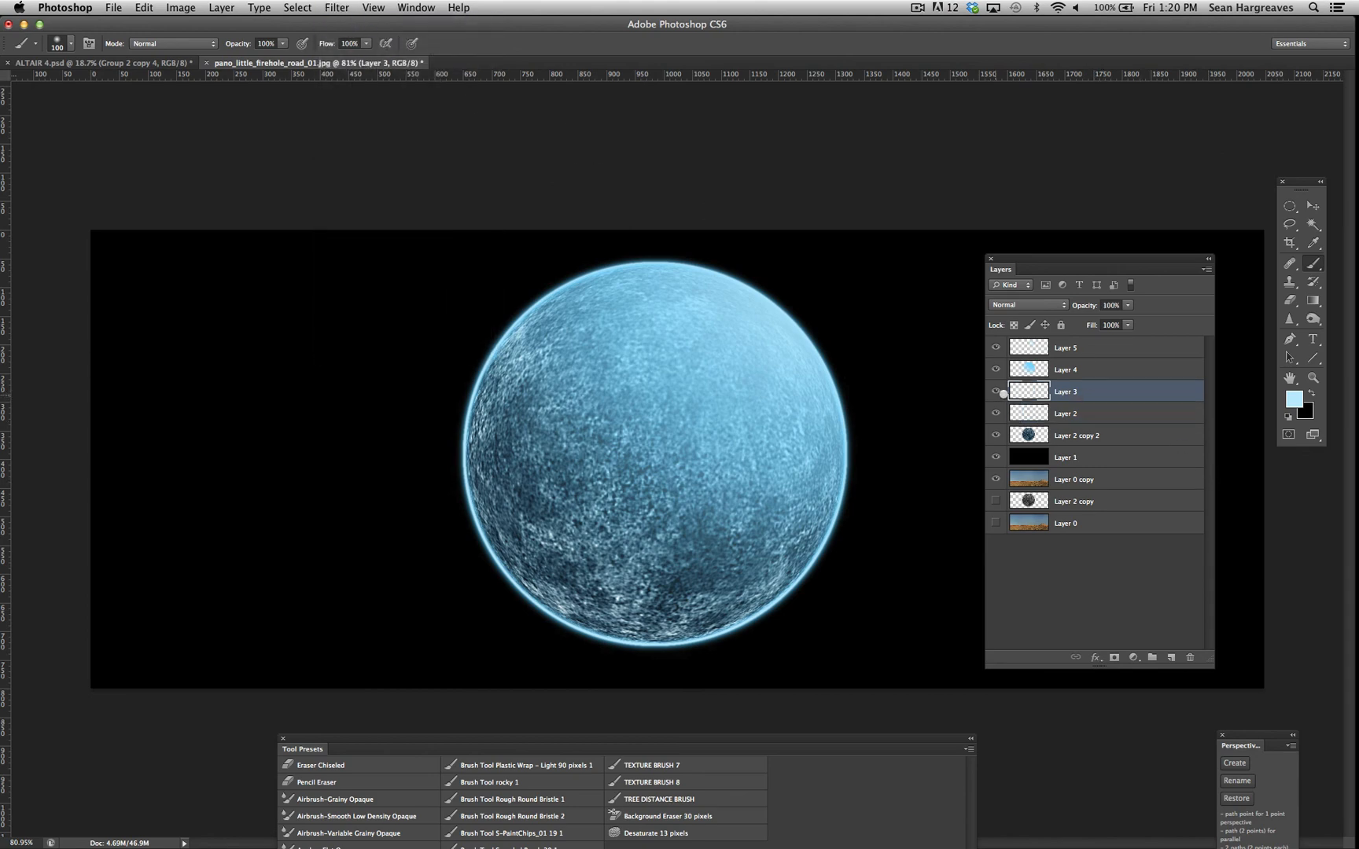
pyautogui.click(1125, 306)
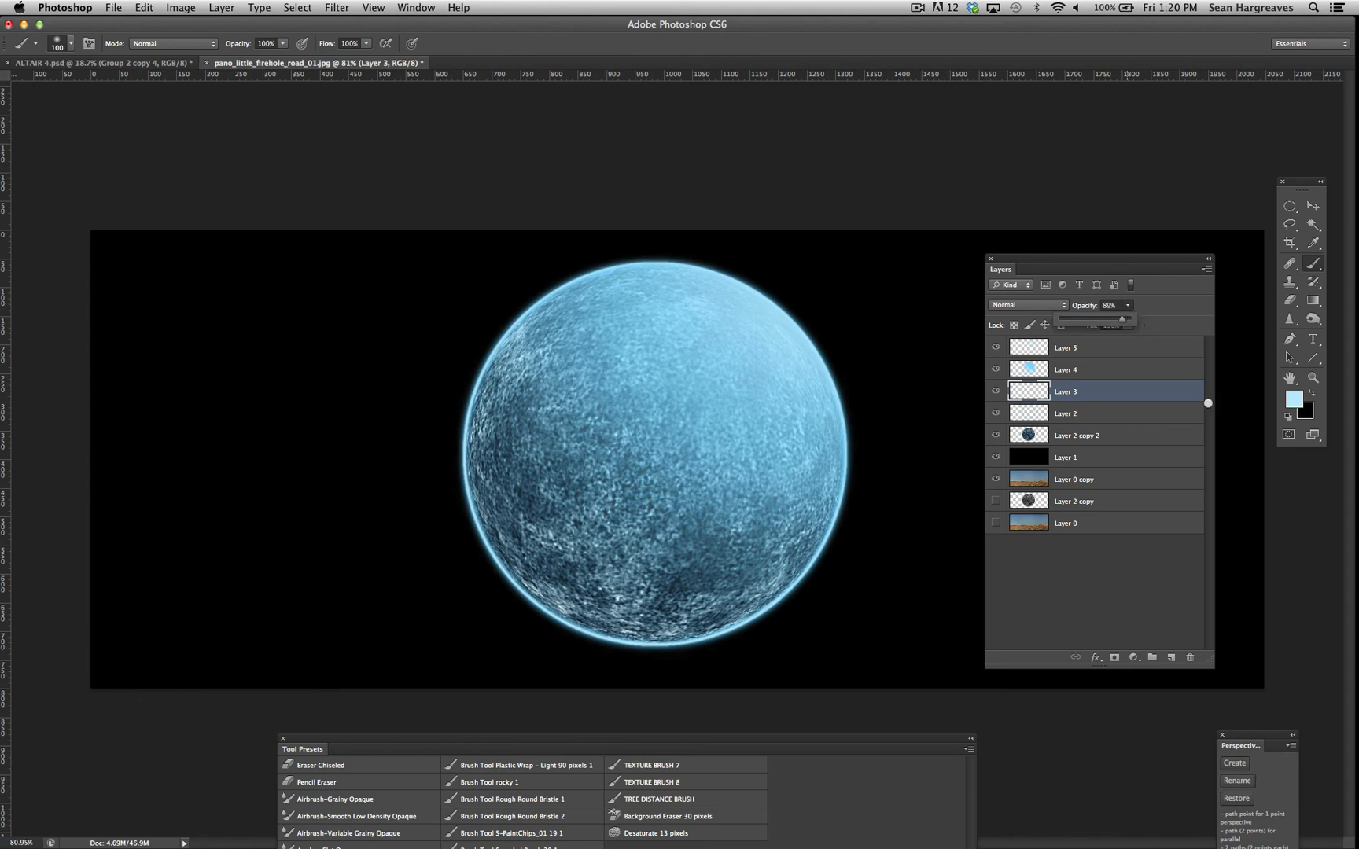
pyautogui.click(1125, 346)
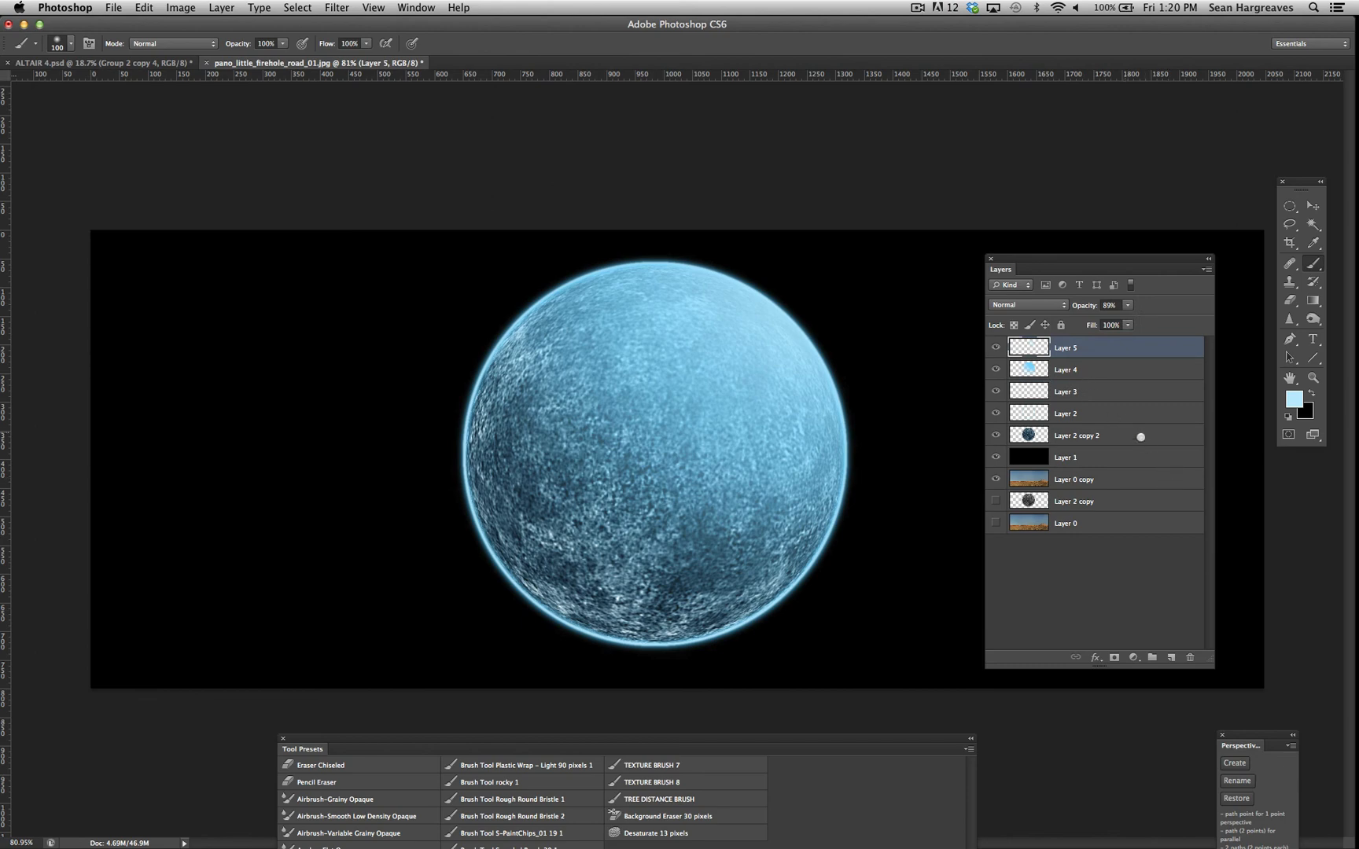
pyautogui.keyDown('shift'); pyautogui.click(1137, 409); pyautogui.keyUp('shift')
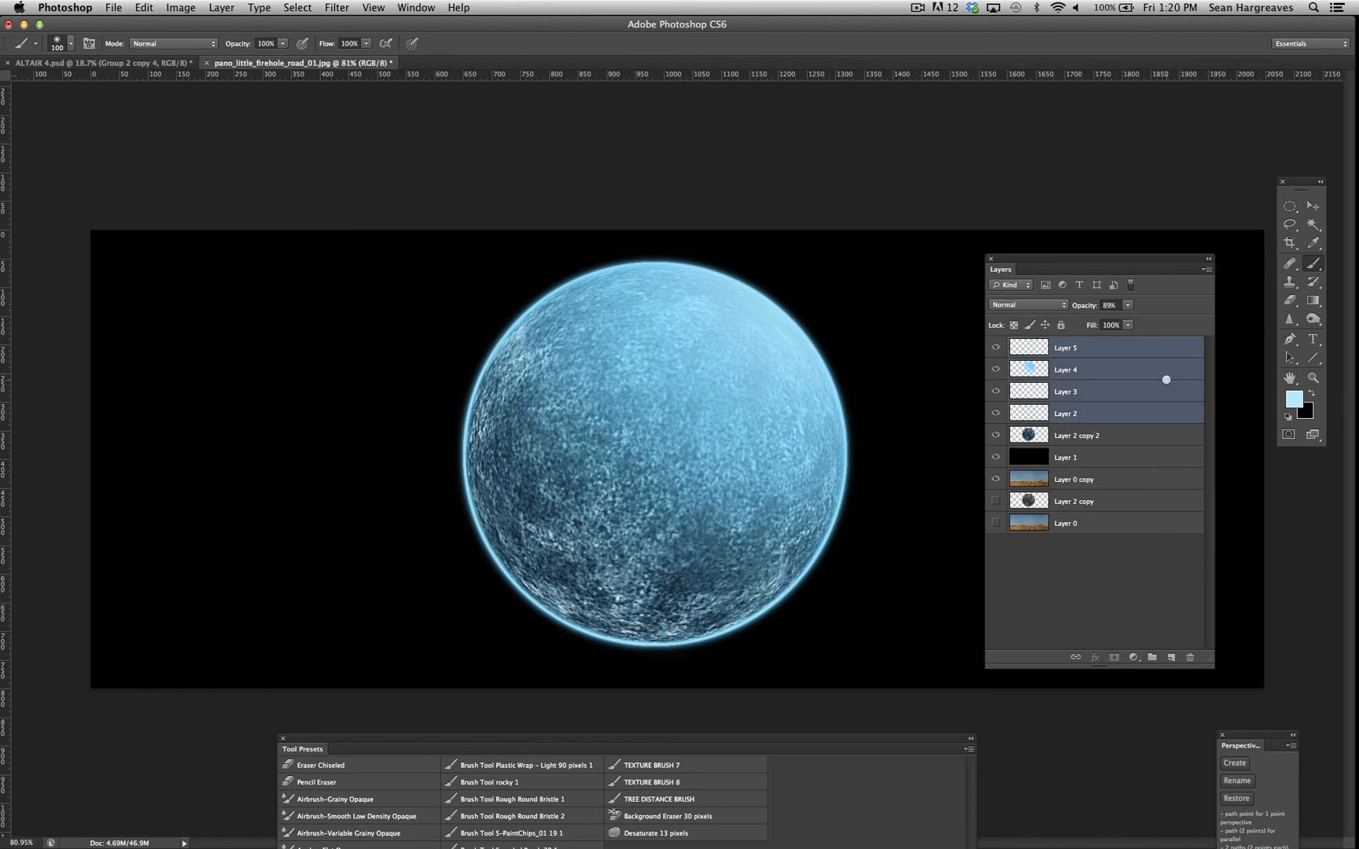
pyautogui.click(294, 7)
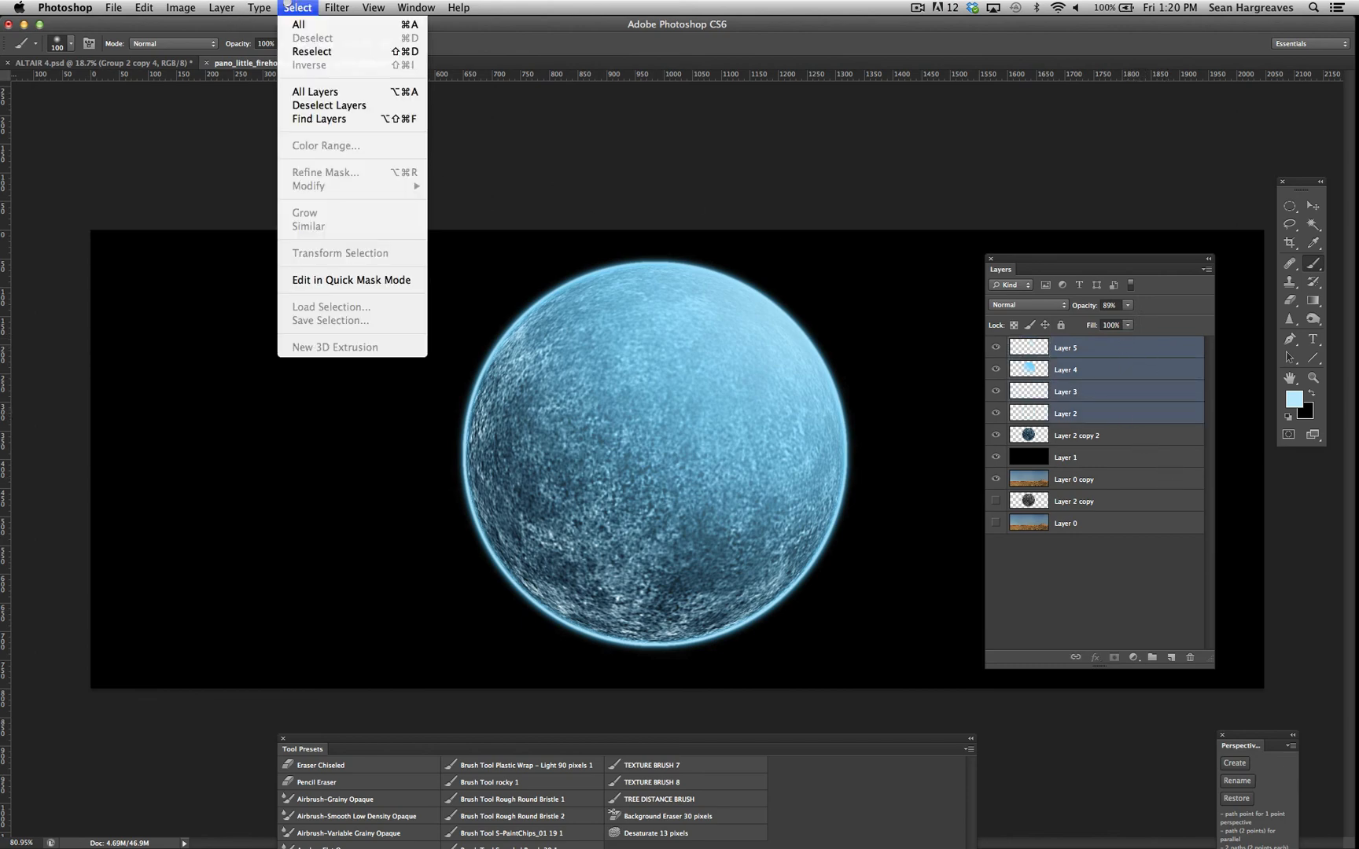
pyautogui.moveTo(224, 7)
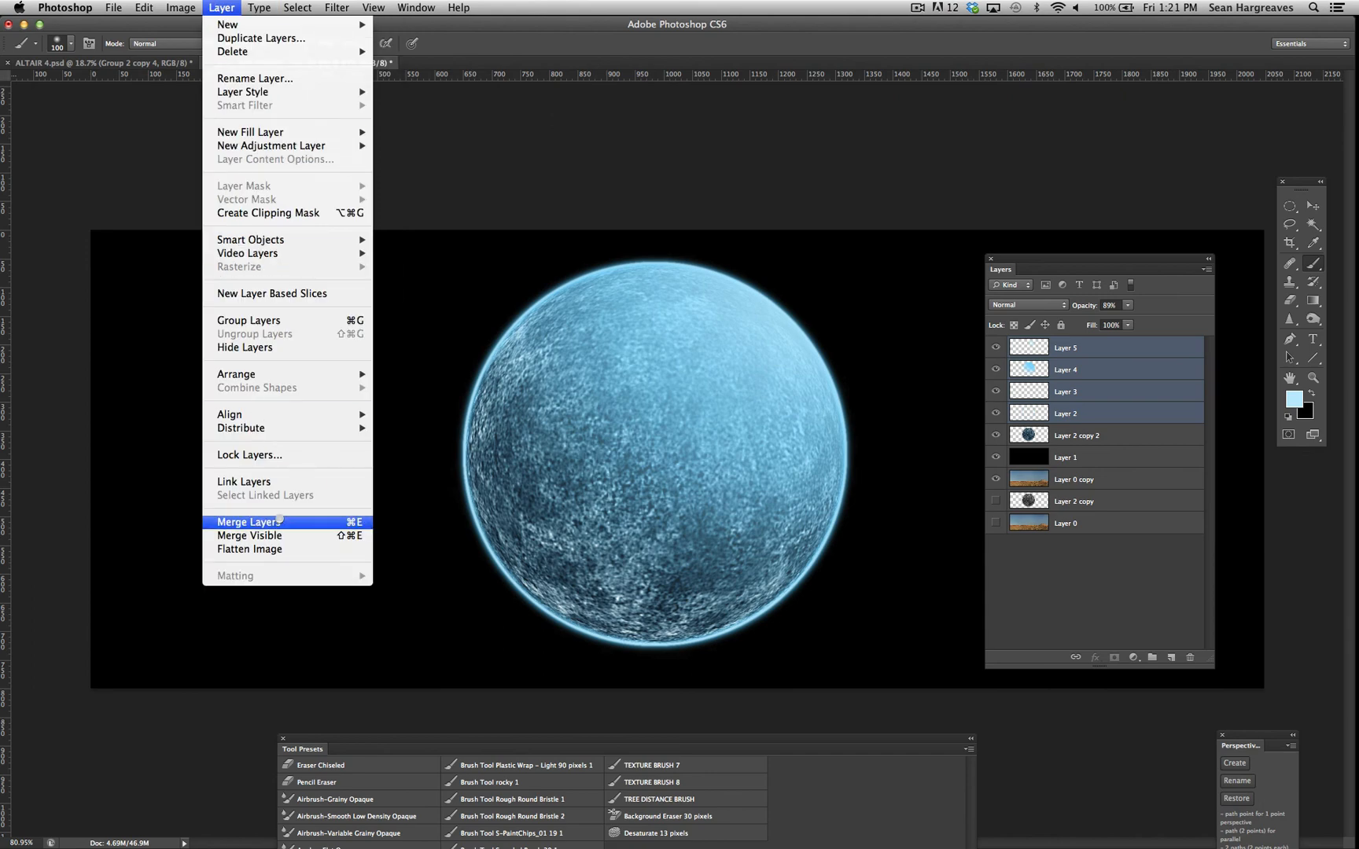
pyautogui.click(281, 521)
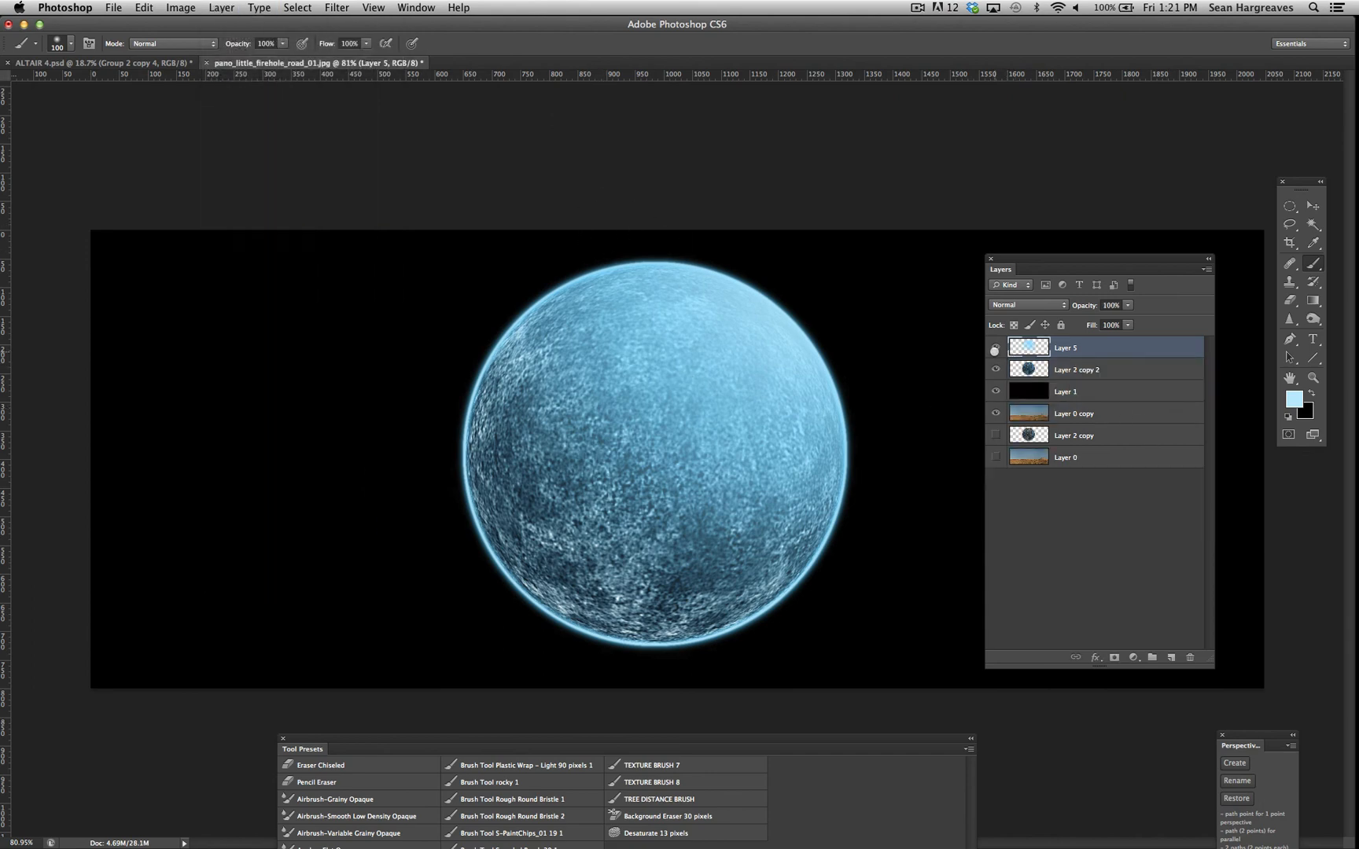
# Make Layer 2 copy 2 the active layer with Layer 5 hidden, and enlarge the soft brush to 500 px.
pyautogui.click(1084, 372)
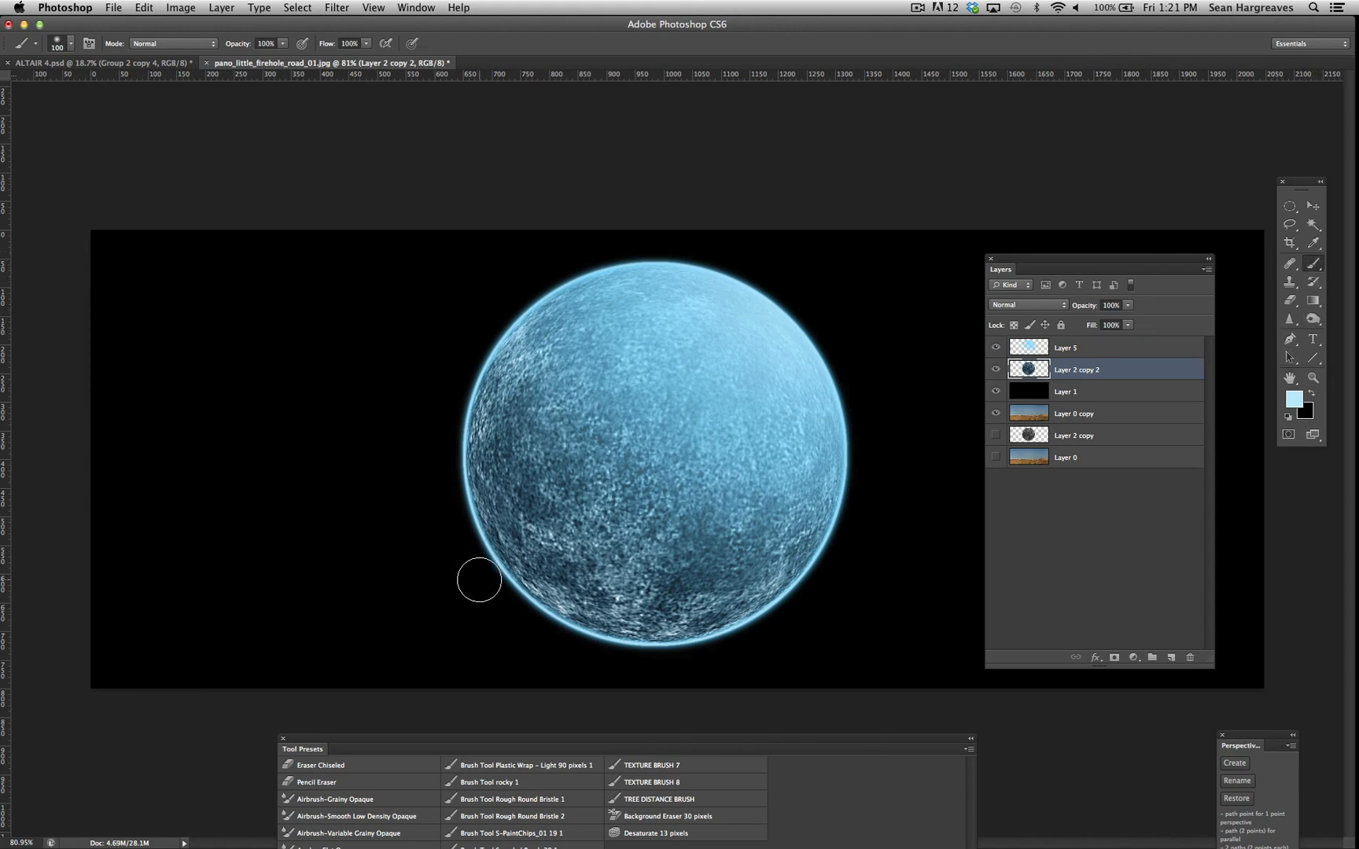
pyautogui.press(']')
pyautogui.press(']')
pyautogui.press(']')
pyautogui.press(']')
pyautogui.press(']')
pyautogui.press(']')
pyautogui.press(']')
pyautogui.press(']')
pyautogui.press(']')
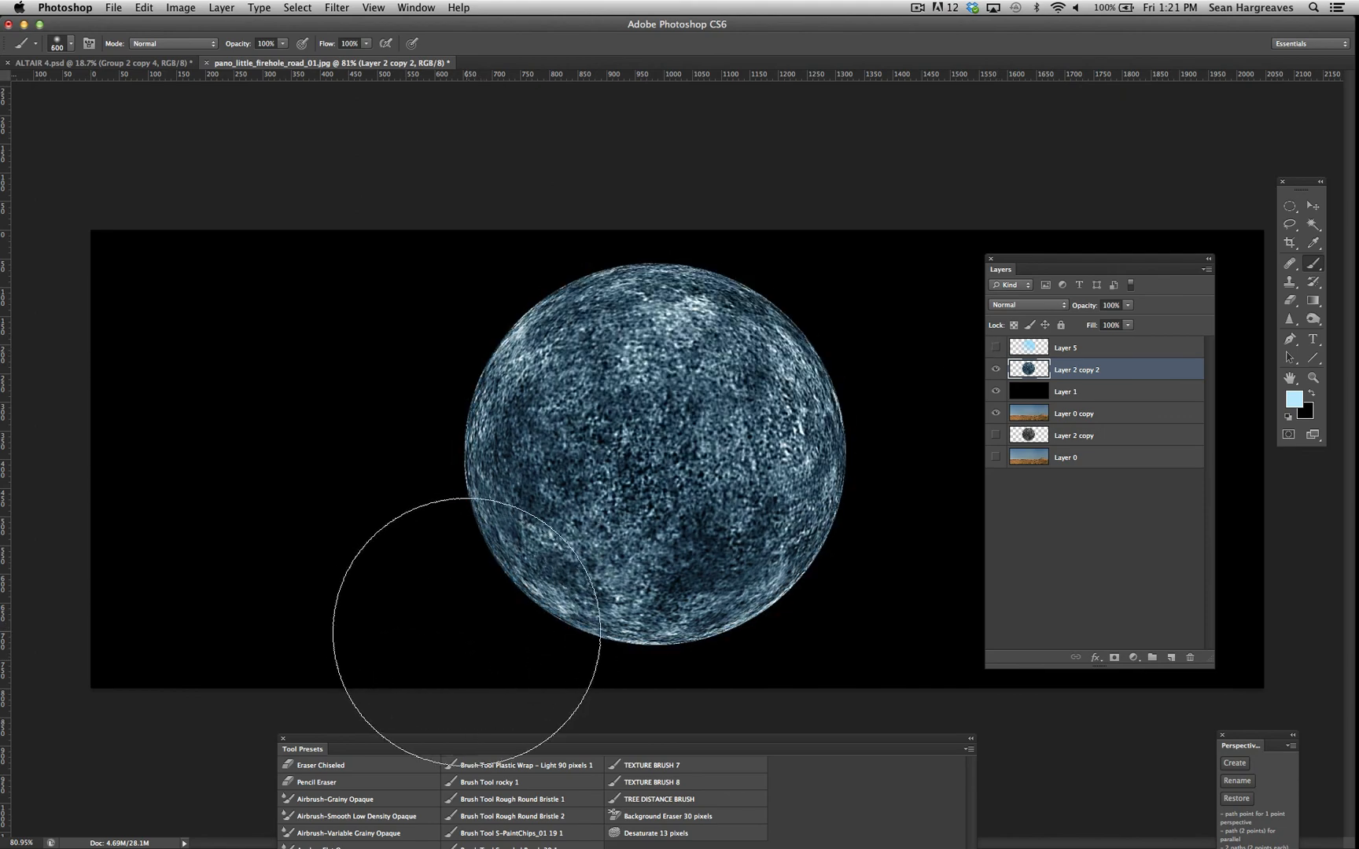
pyautogui.press('[')
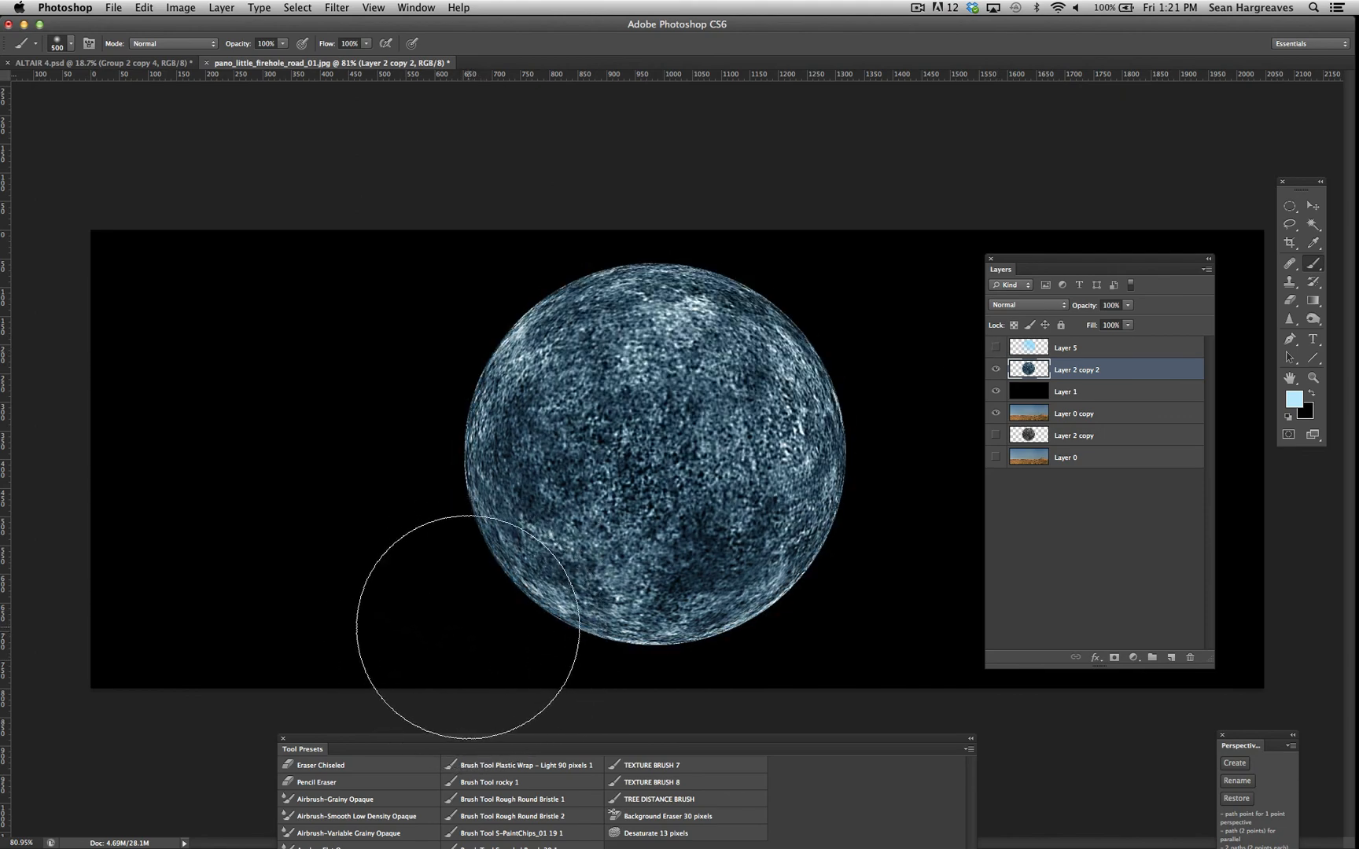
# Try a light blue brush stroke at 25% opacity beside the planet's lower-left edge on Layer 2 copy 2, and undo it.
pyautogui.click(282, 43)
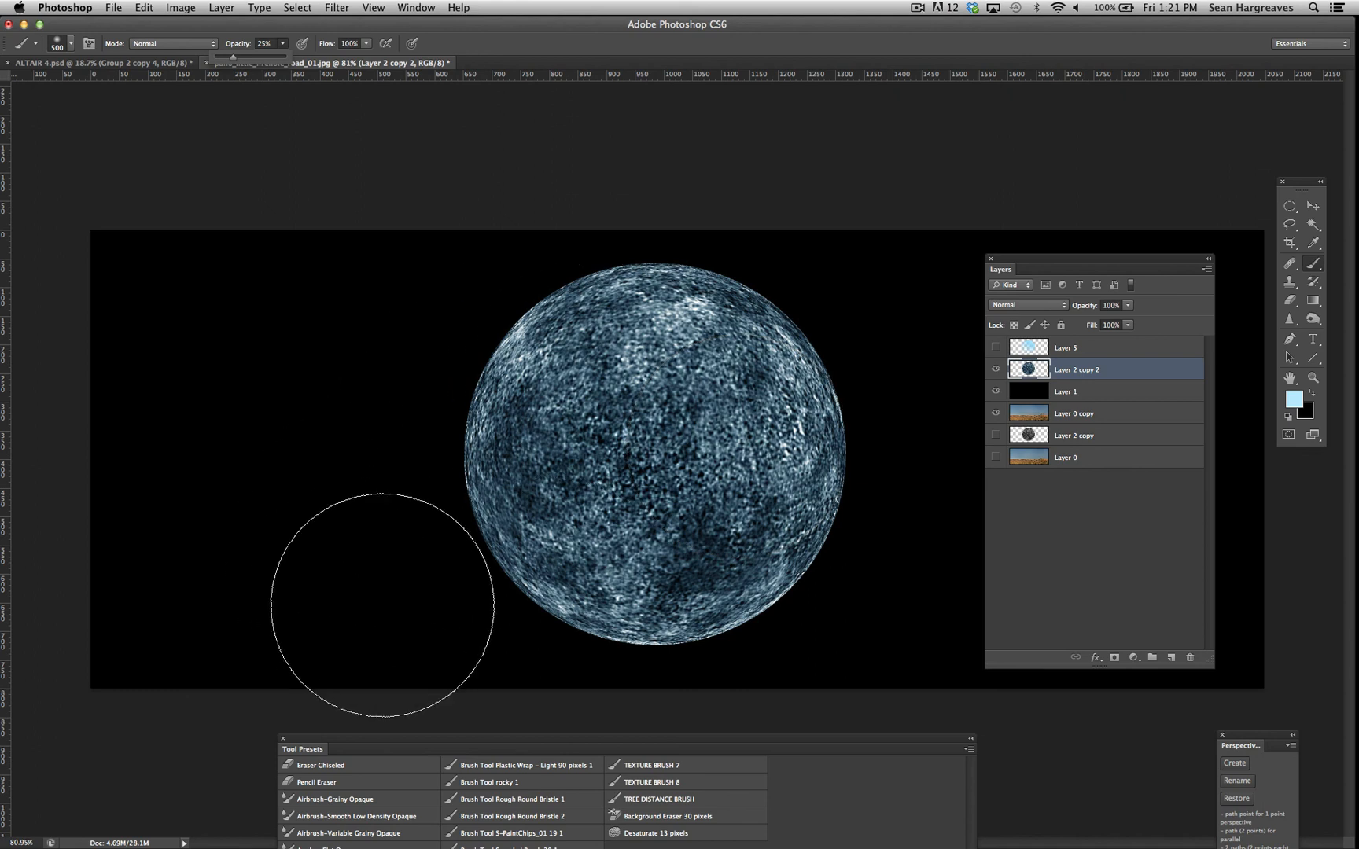
pyautogui.moveTo(406, 614)
pyautogui.mouseDown()
pyautogui.moveTo(432, 630)
pyautogui.moveTo(389, 546)
pyautogui.mouseUp()
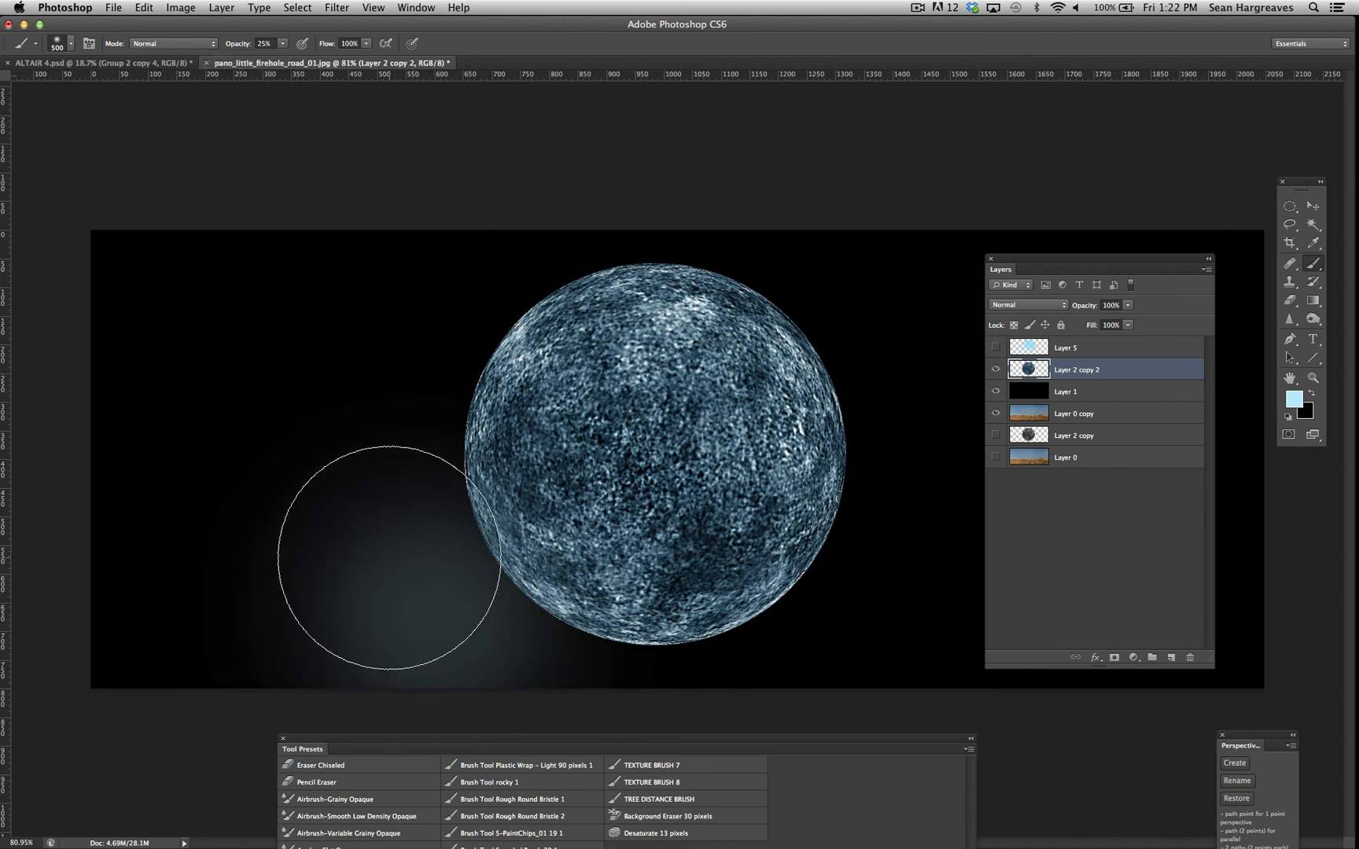
pyautogui.press('super+z')
# Switch to the Eraser with a soft round tip at 0% hardness and enlarge it to 500 px.
pyautogui.press('e')
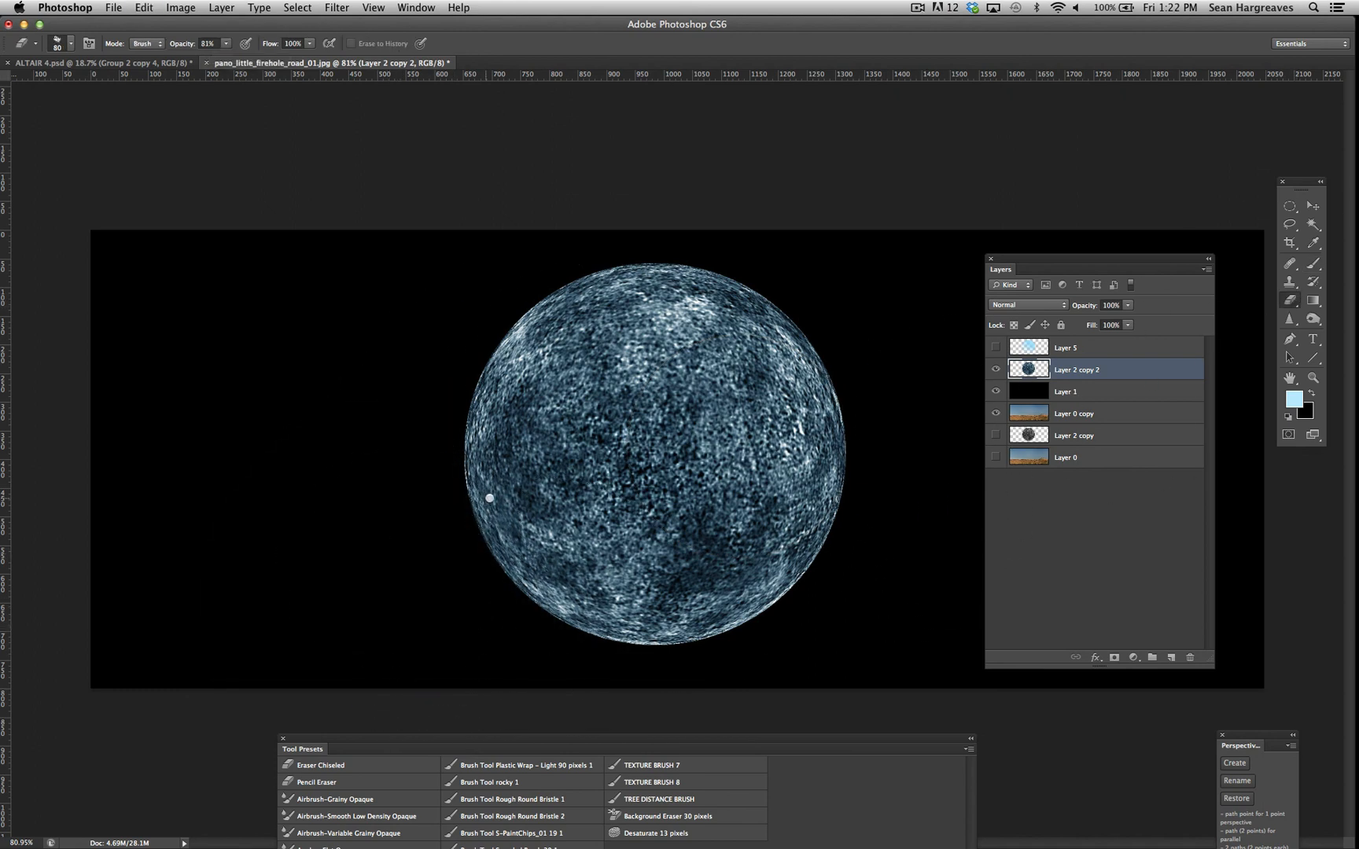
pyautogui.click(70, 44)
pyautogui.click(131, 166)
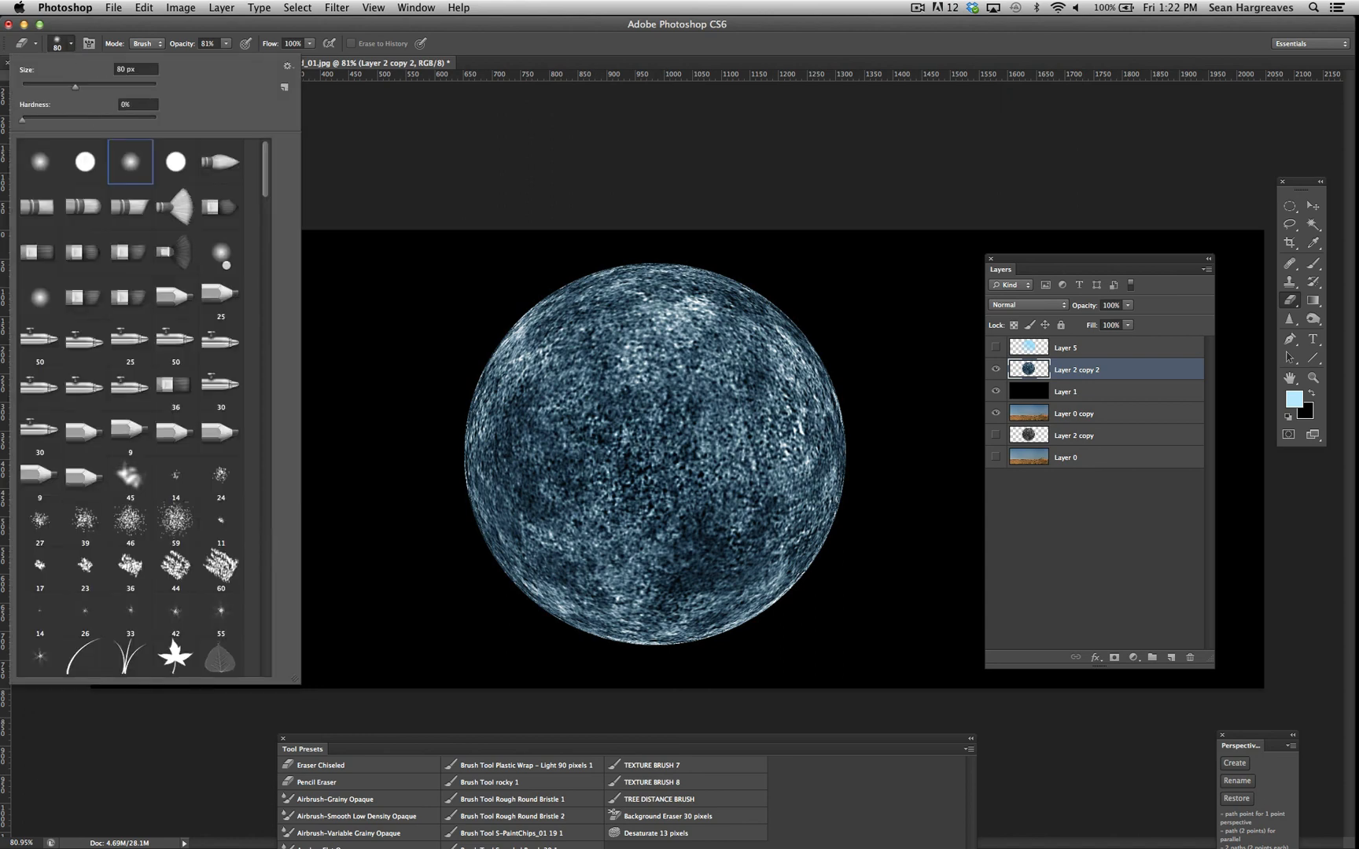
pyautogui.click(487, 540)
pyautogui.press(']')
pyautogui.press(']')
pyautogui.press(']')
pyautogui.press(']')
pyautogui.press(']')
pyautogui.press(']')
pyautogui.press(']')
pyautogui.press(']')
pyautogui.press(']')
pyautogui.press(']')
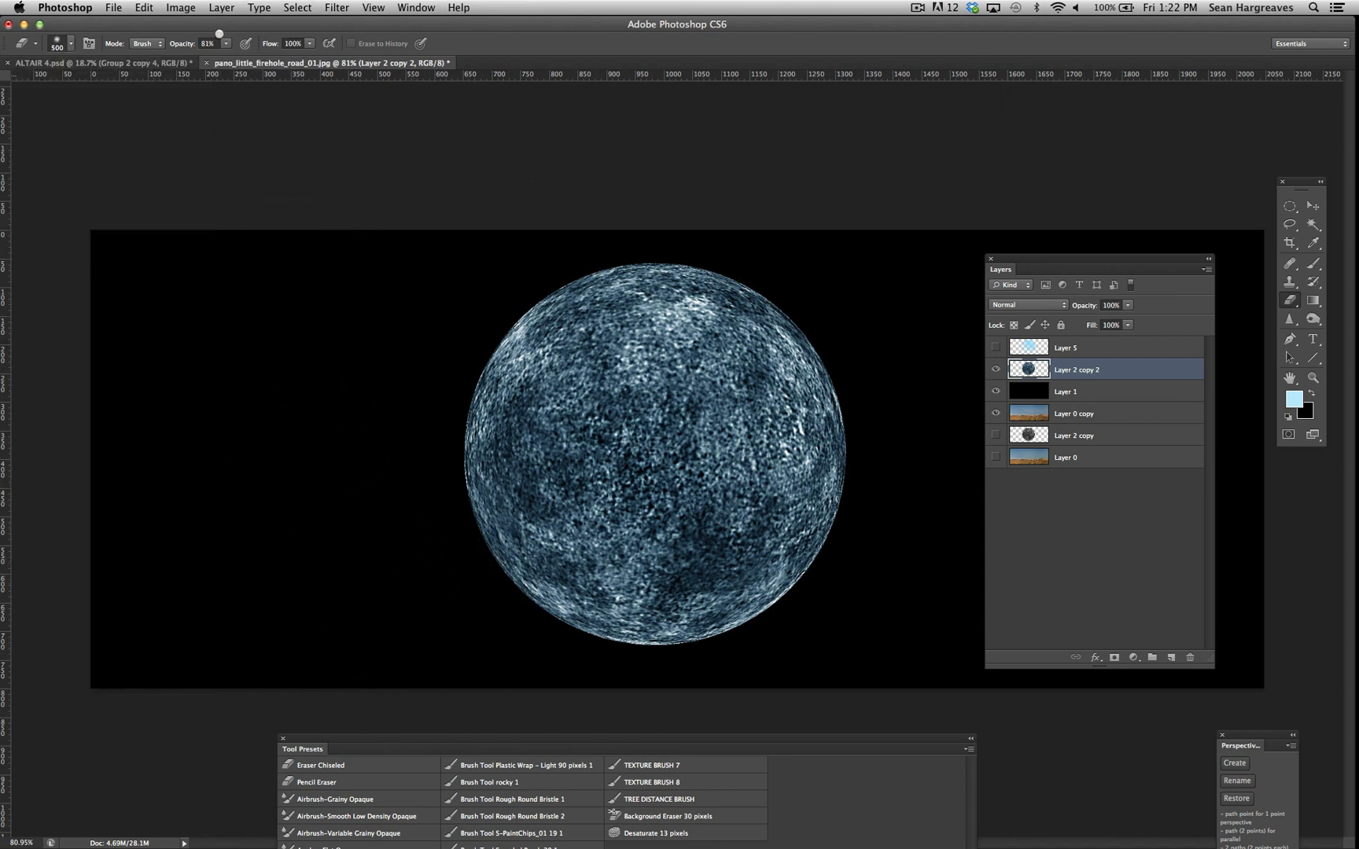
# Erase the planet's lower-left side on Layer 2 copy 2 at 41% eraser opacity, and show Layer 5 again.
pyautogui.click(225, 43)
pyautogui.moveTo(205, 57); pyautogui.dragTo(200, 57)
pyautogui.click(487, 651)
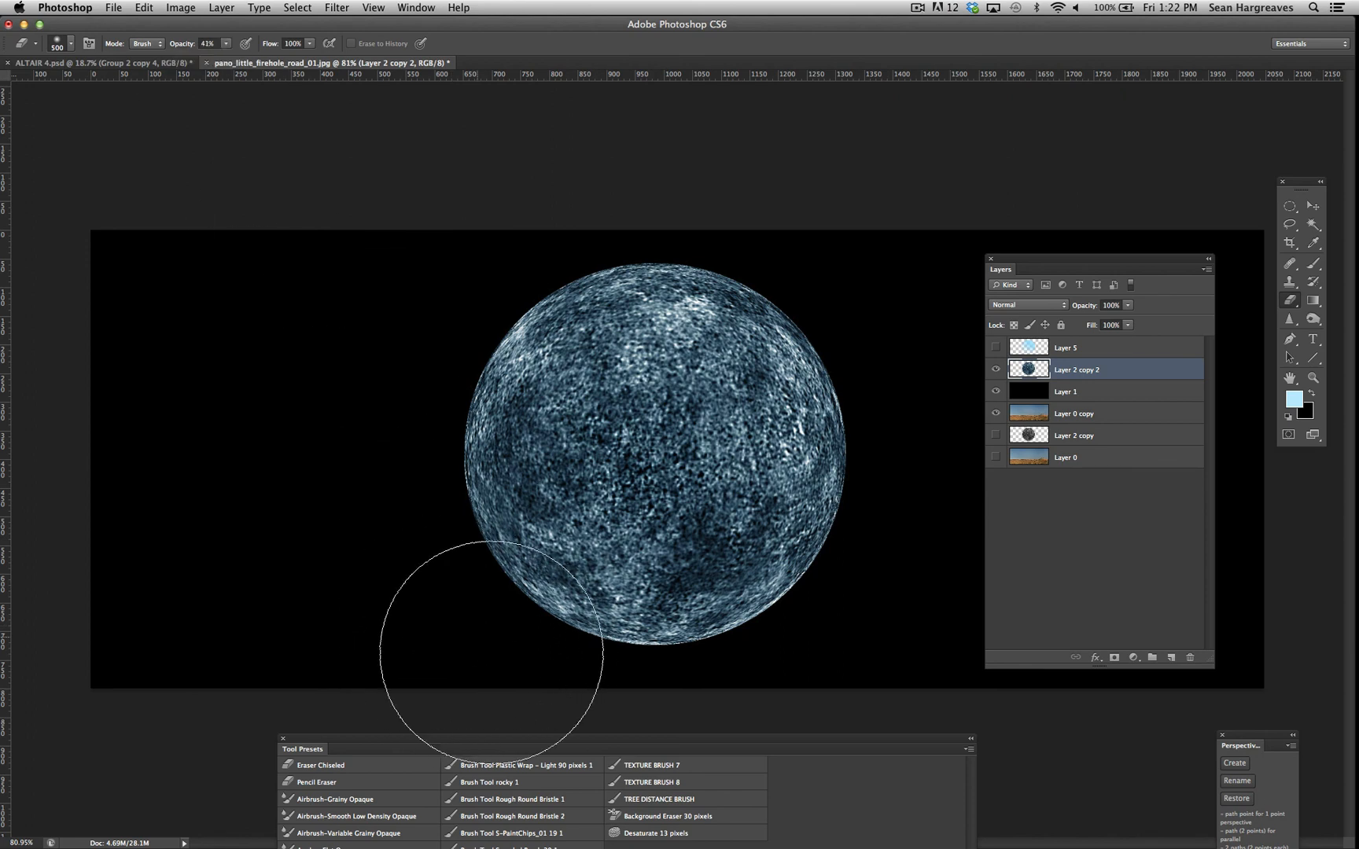
pyautogui.moveTo(492, 651)
pyautogui.mouseDown()
pyautogui.moveTo(451, 630)
pyautogui.moveTo(604, 680)
pyautogui.moveTo(437, 553)
pyautogui.moveTo(446, 593)
pyautogui.moveTo(518, 671)
pyautogui.moveTo(584, 672)
pyautogui.moveTo(536, 571)
pyautogui.moveTo(489, 555)
pyautogui.moveTo(449, 600)
pyautogui.moveTo(526, 662)
pyautogui.moveTo(641, 613)
pyautogui.moveTo(529, 515)
pyautogui.moveTo(435, 593)
pyautogui.moveTo(594, 668)
pyautogui.moveTo(576, 519)
pyautogui.moveTo(429, 546)
pyautogui.moveTo(617, 598)
pyautogui.moveTo(611, 505)
pyautogui.mouseUp()
pyautogui.moveTo(544, 659)
pyautogui.mouseDown()
pyautogui.moveTo(492, 663)
pyautogui.moveTo(450, 623)
pyautogui.moveTo(622, 645)
pyautogui.moveTo(662, 586)
pyautogui.moveTo(525, 482)
pyautogui.moveTo(460, 583)
pyautogui.moveTo(724, 624)
pyautogui.moveTo(443, 598)
pyautogui.moveTo(465, 614)
pyautogui.moveTo(463, 661)
pyautogui.moveTo(424, 613)
pyautogui.moveTo(438, 644)
pyautogui.moveTo(444, 612)
pyautogui.moveTo(412, 645)
pyautogui.moveTo(455, 626)
pyautogui.moveTo(539, 644)
pyautogui.mouseUp()
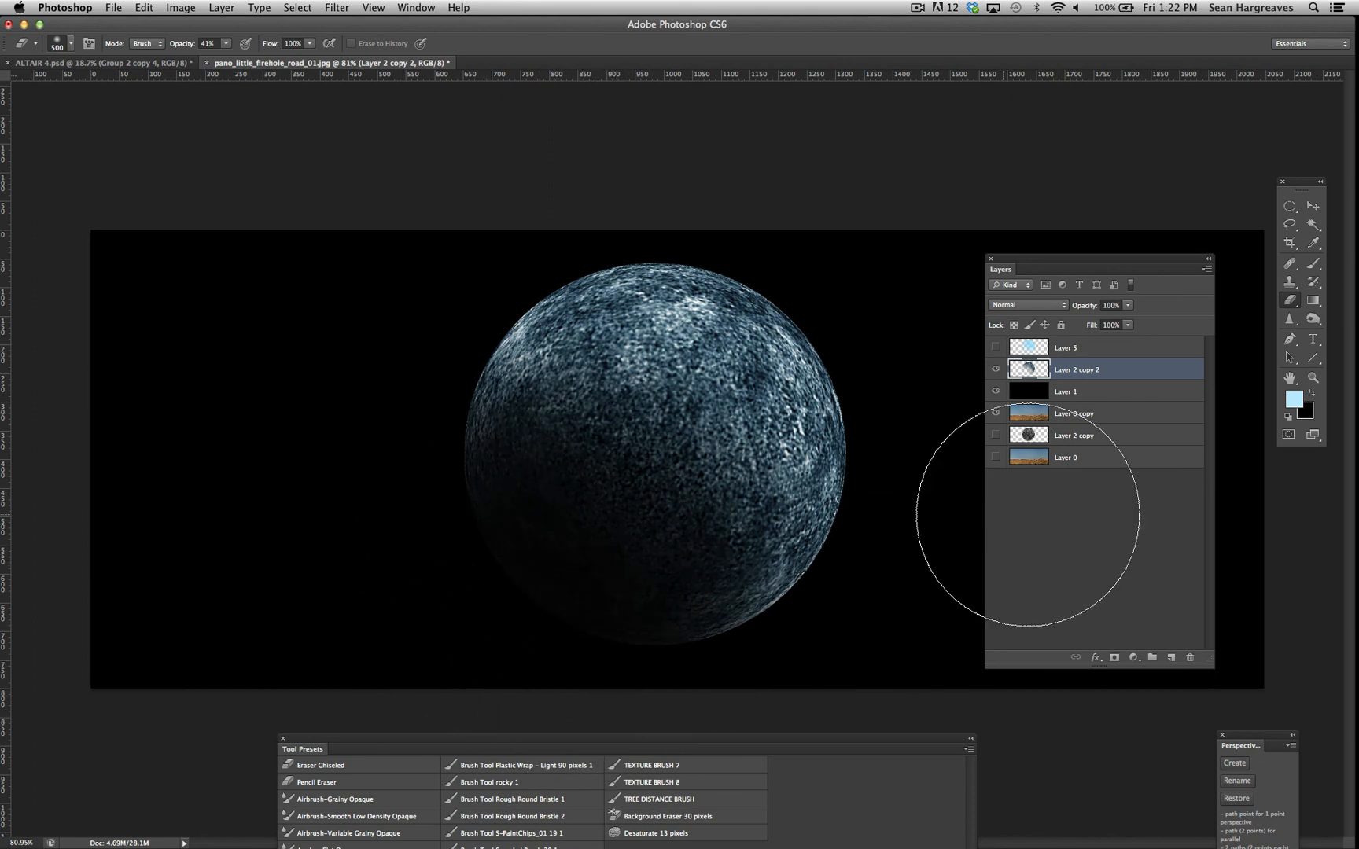
pyautogui.click(994, 346)
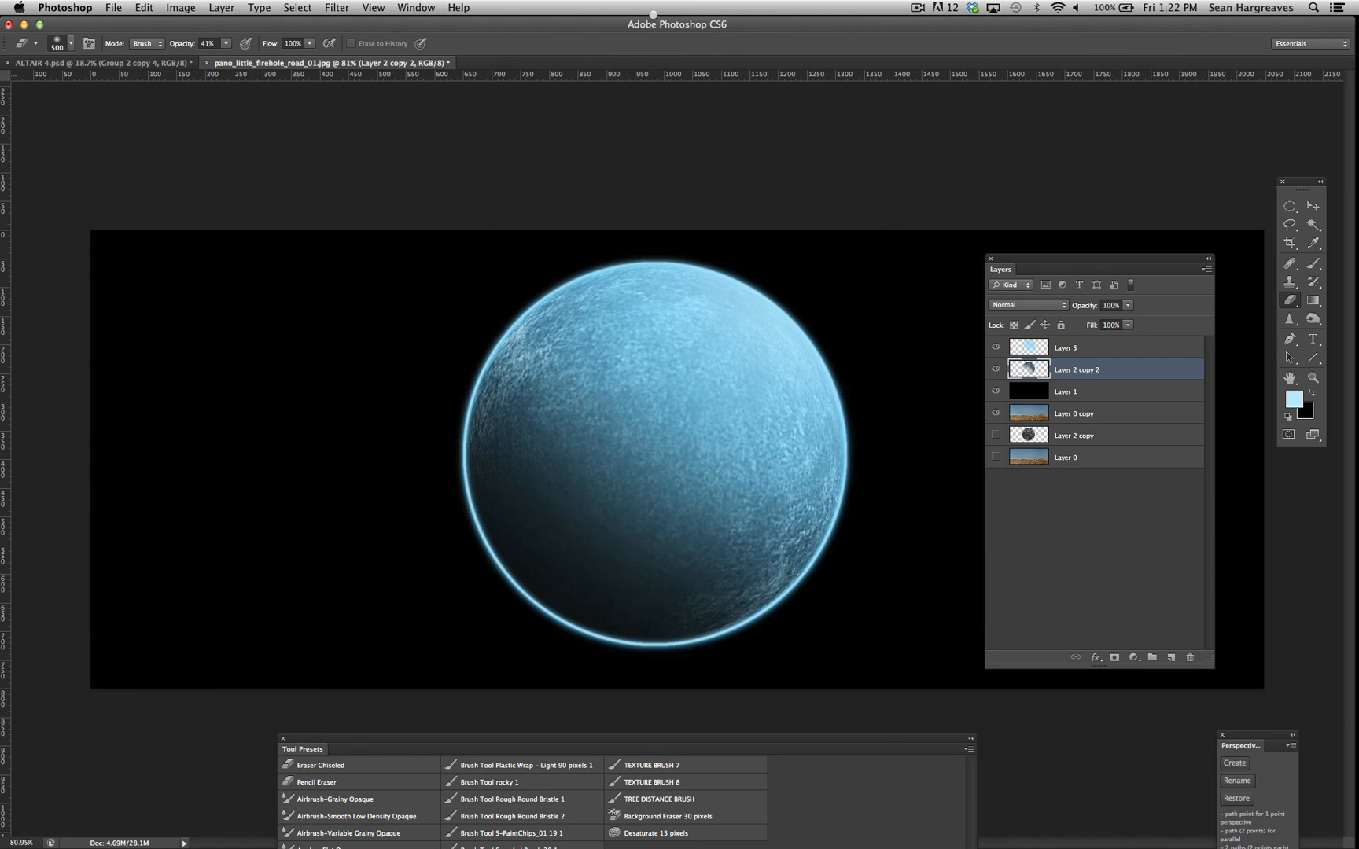
# Duplicate the merged glow layer, Layer 5, and move the original beneath Layer 0 copy as a backup.
pyautogui.click(1089, 348)
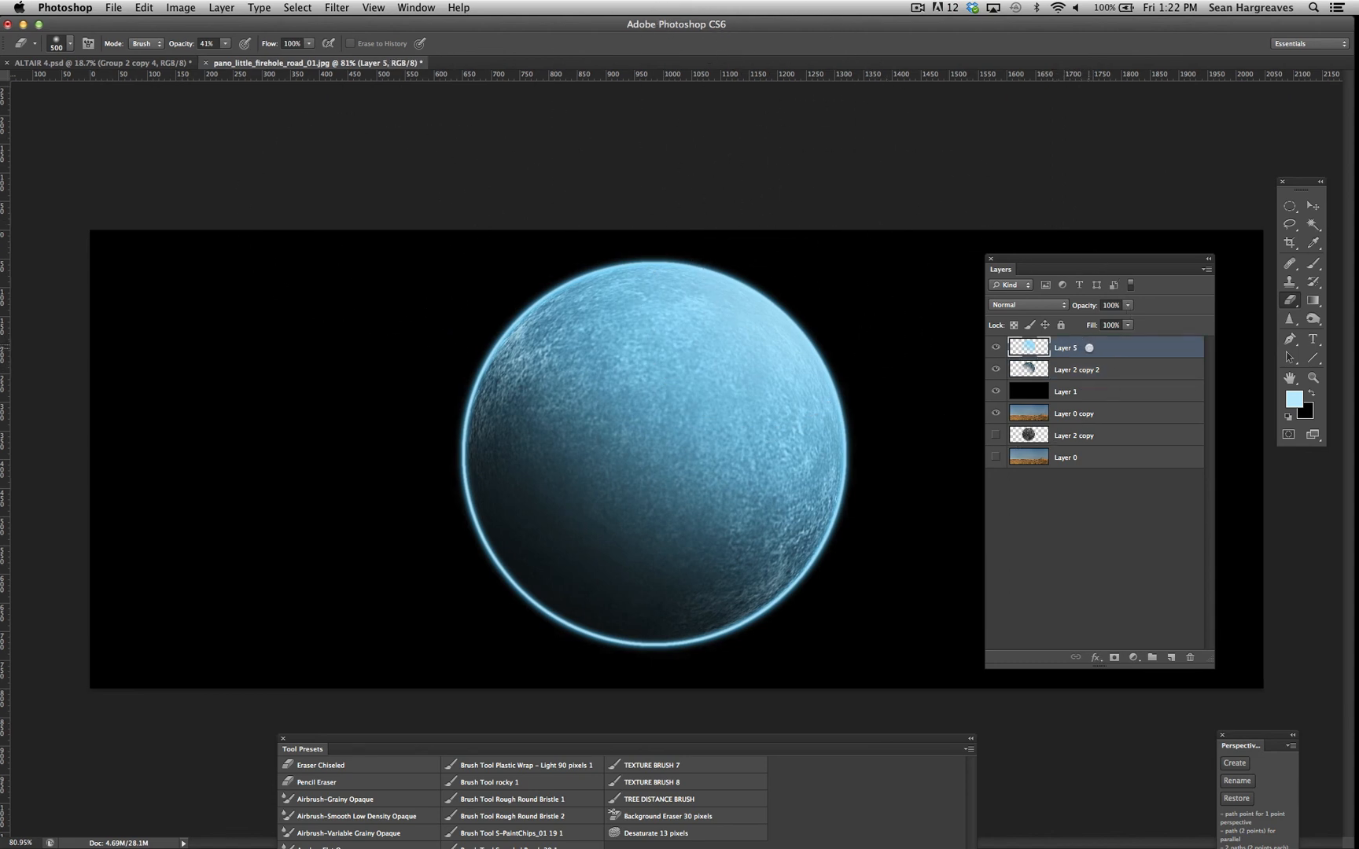
pyautogui.click(221, 7)
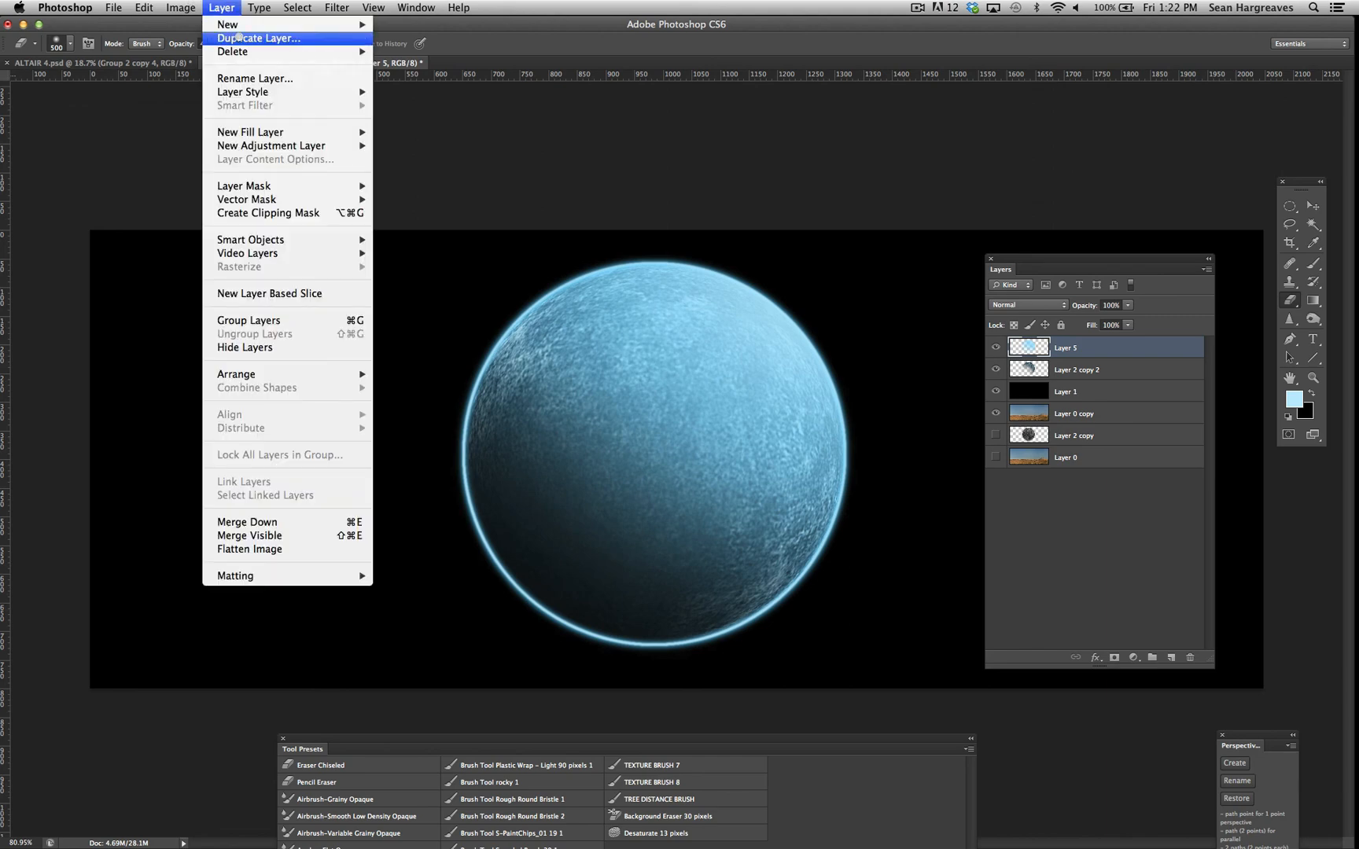
pyautogui.click(236, 41)
pyautogui.press('Return')
pyautogui.click(1087, 368)
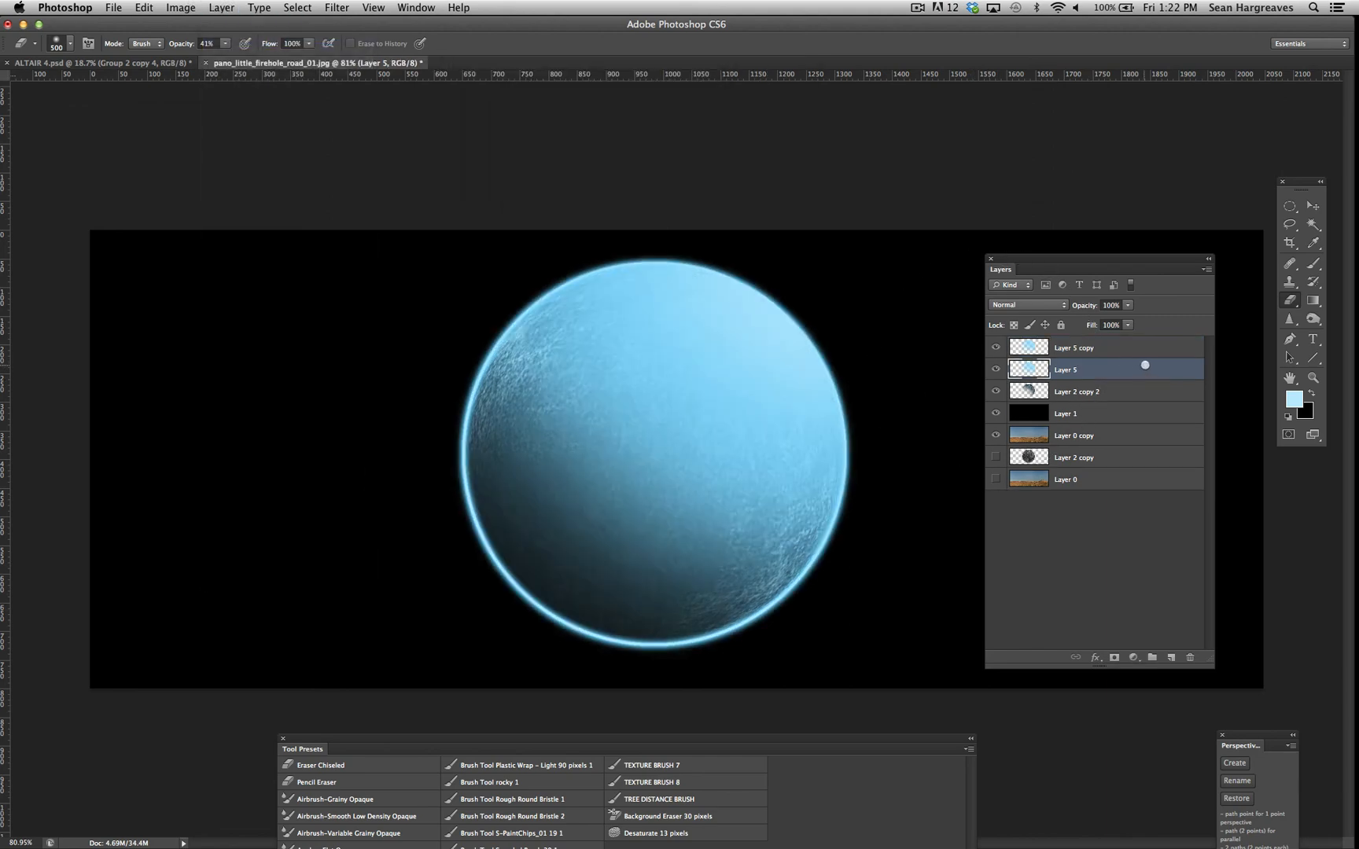
pyautogui.moveTo(1140, 418); pyautogui.dragTo(1126, 441)
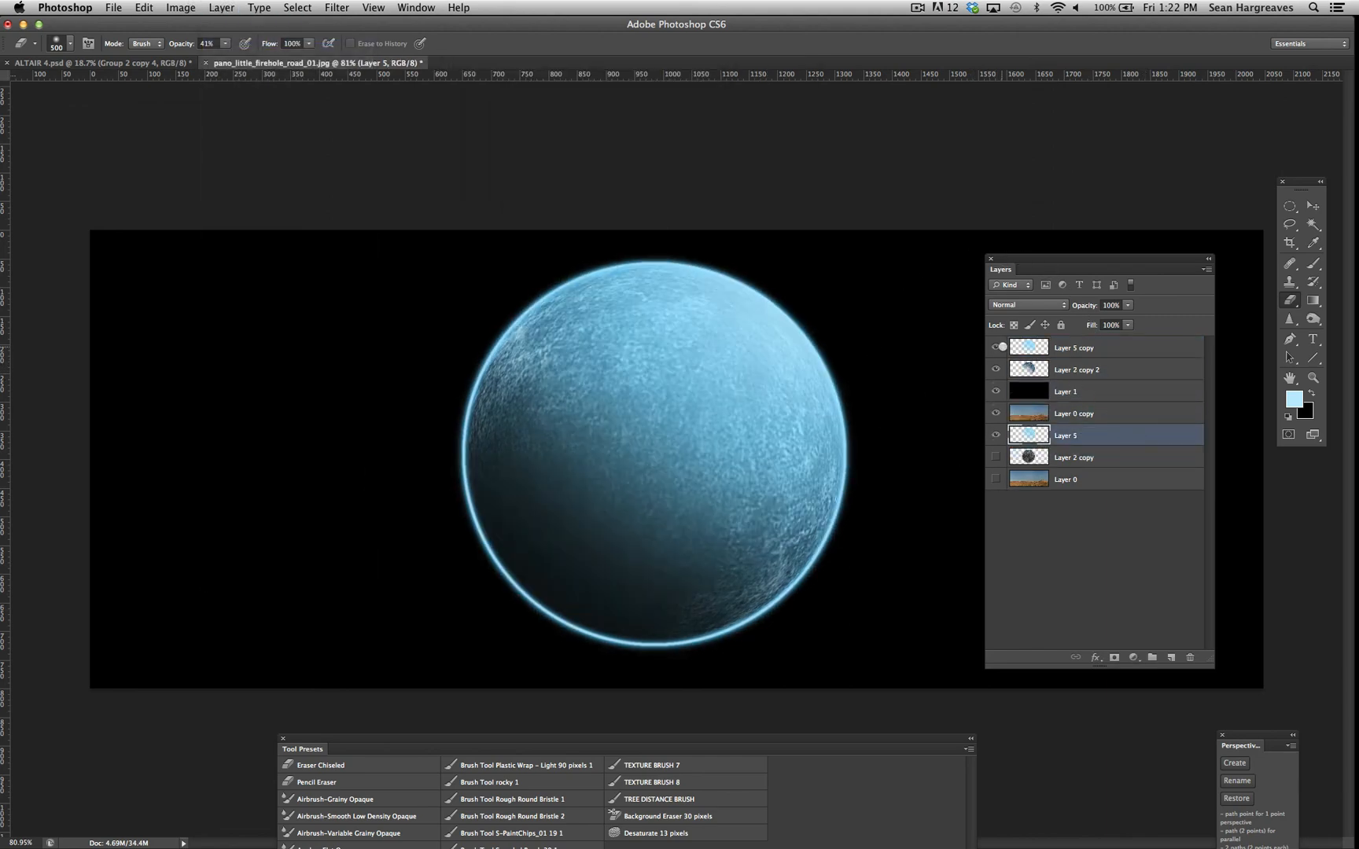
# Erase the glow around the planet's lower-left side on Layer 5 copy and set that layer's opacity to 81%.
pyautogui.click(1062, 345)
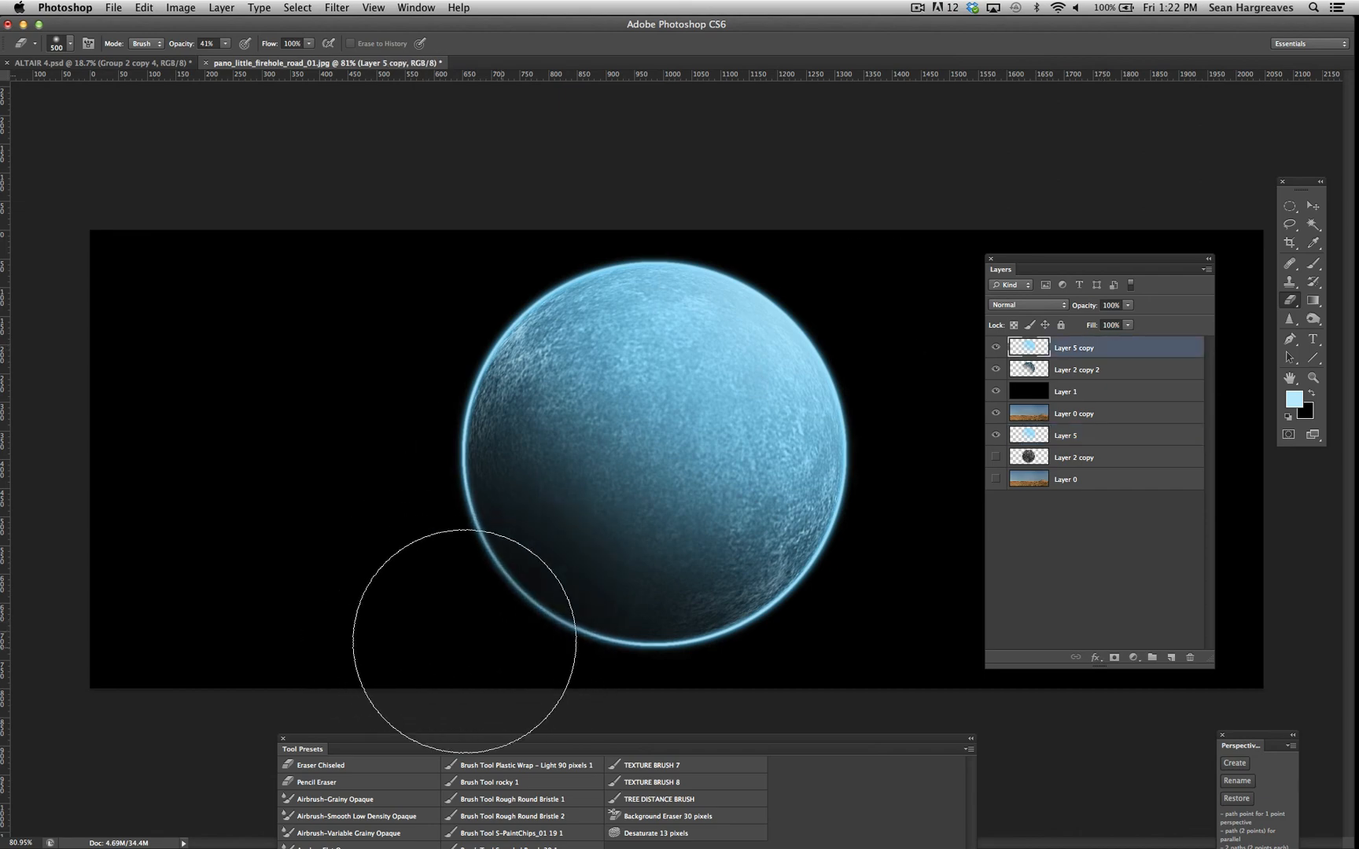
pyautogui.moveTo(463, 617)
pyautogui.mouseDown()
pyautogui.moveTo(475, 627)
pyautogui.moveTo(455, 640)
pyautogui.moveTo(460, 661)
pyautogui.moveTo(419, 621)
pyautogui.moveTo(503, 692)
pyautogui.moveTo(535, 668)
pyautogui.moveTo(472, 574)
pyautogui.moveTo(505, 692)
pyautogui.moveTo(421, 631)
pyautogui.moveTo(464, 655)
pyautogui.moveTo(449, 555)
pyautogui.moveTo(505, 526)
pyautogui.moveTo(570, 606)
pyautogui.moveTo(503, 682)
pyautogui.moveTo(416, 469)
pyautogui.moveTo(446, 525)
pyautogui.moveTo(519, 469)
pyautogui.moveTo(500, 567)
pyautogui.moveTo(662, 606)
pyautogui.moveTo(522, 470)
pyautogui.moveTo(510, 611)
pyautogui.moveTo(577, 522)
pyautogui.moveTo(548, 582)
pyautogui.mouseUp()
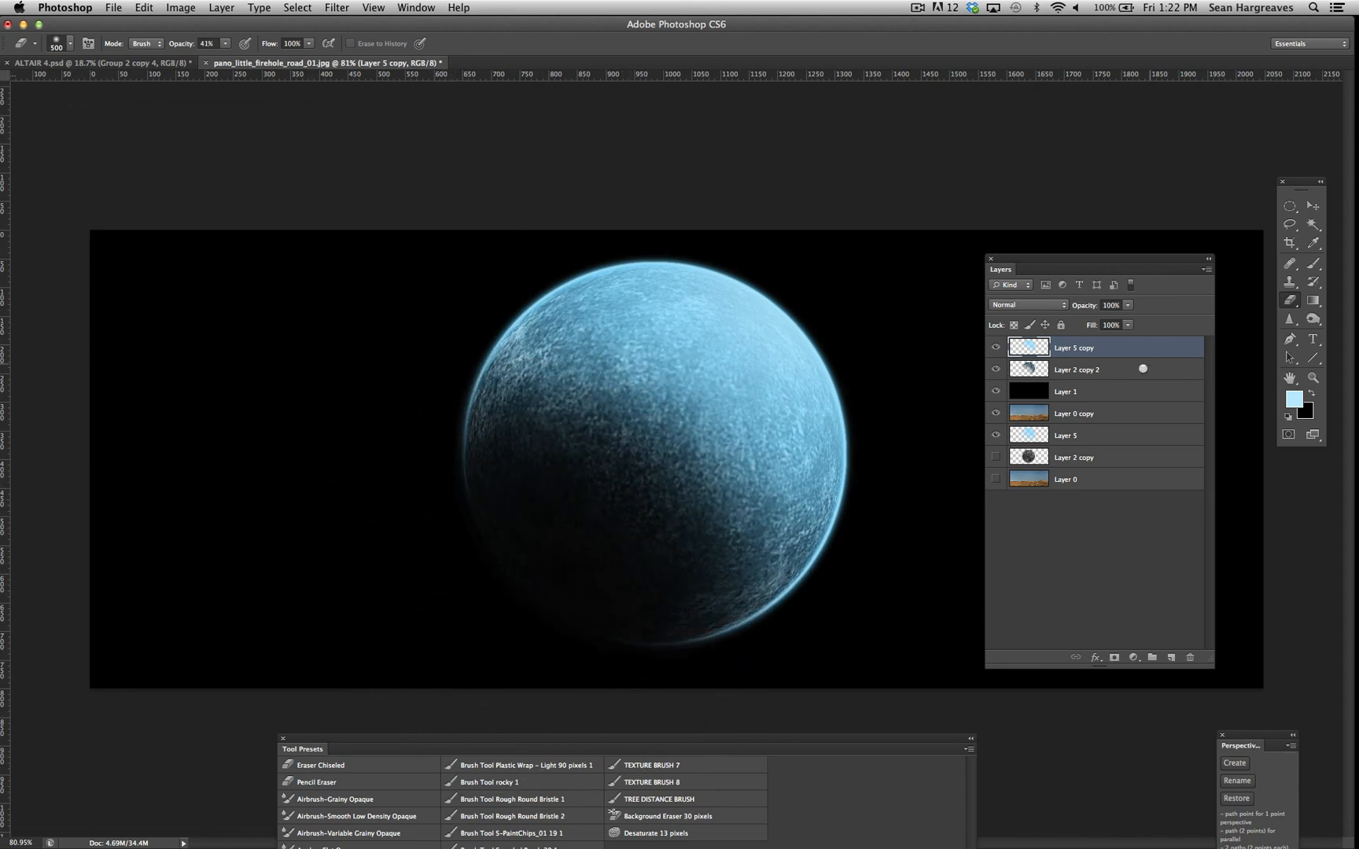
pyautogui.moveTo(1130, 319); pyautogui.dragTo(1122, 318)
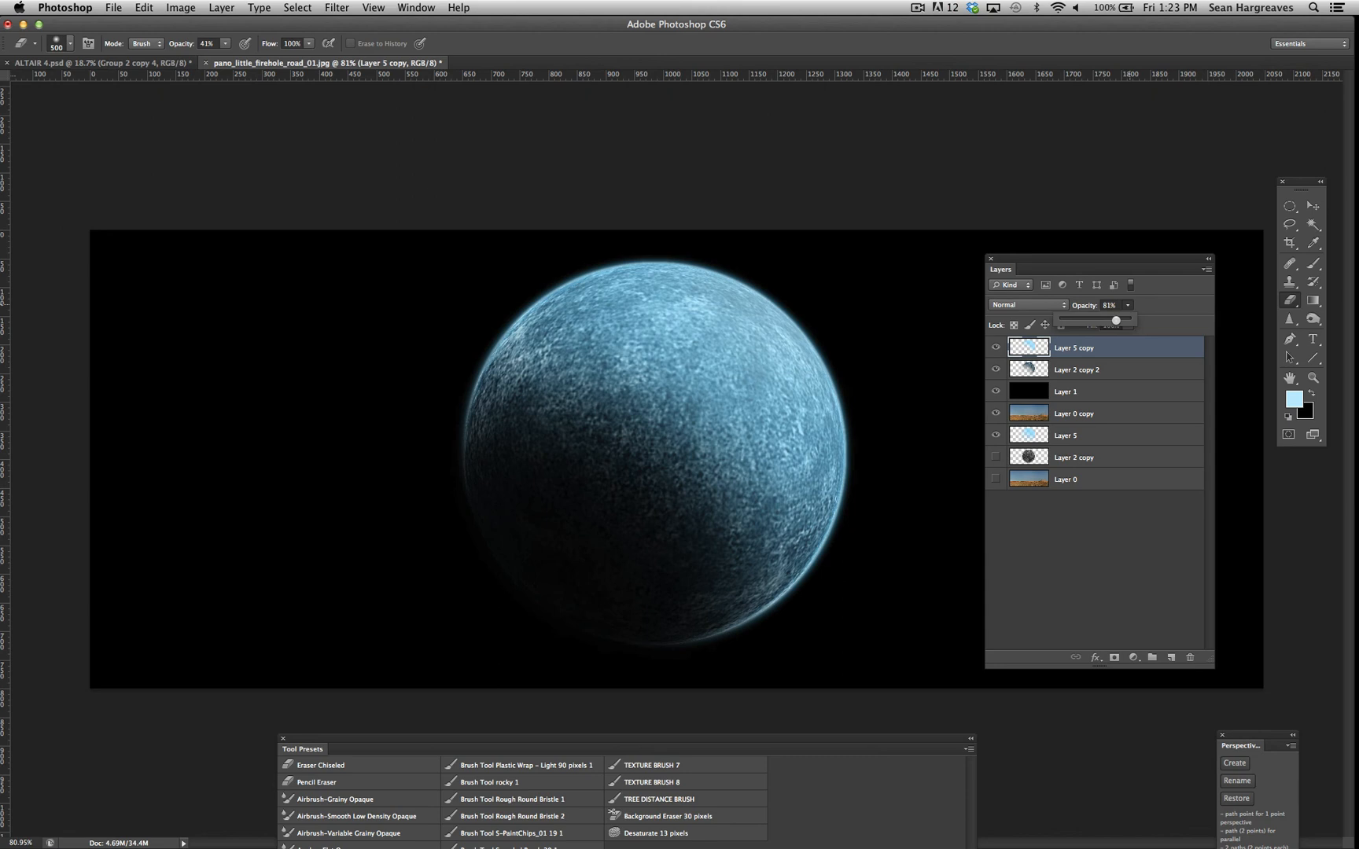
# With Layer 5 copy temporarily hidden, erase more of the planet's lower-left shadow side on Layer 2 copy 2 using 800 px and 400 px soft tips.
pyautogui.click(1059, 368)
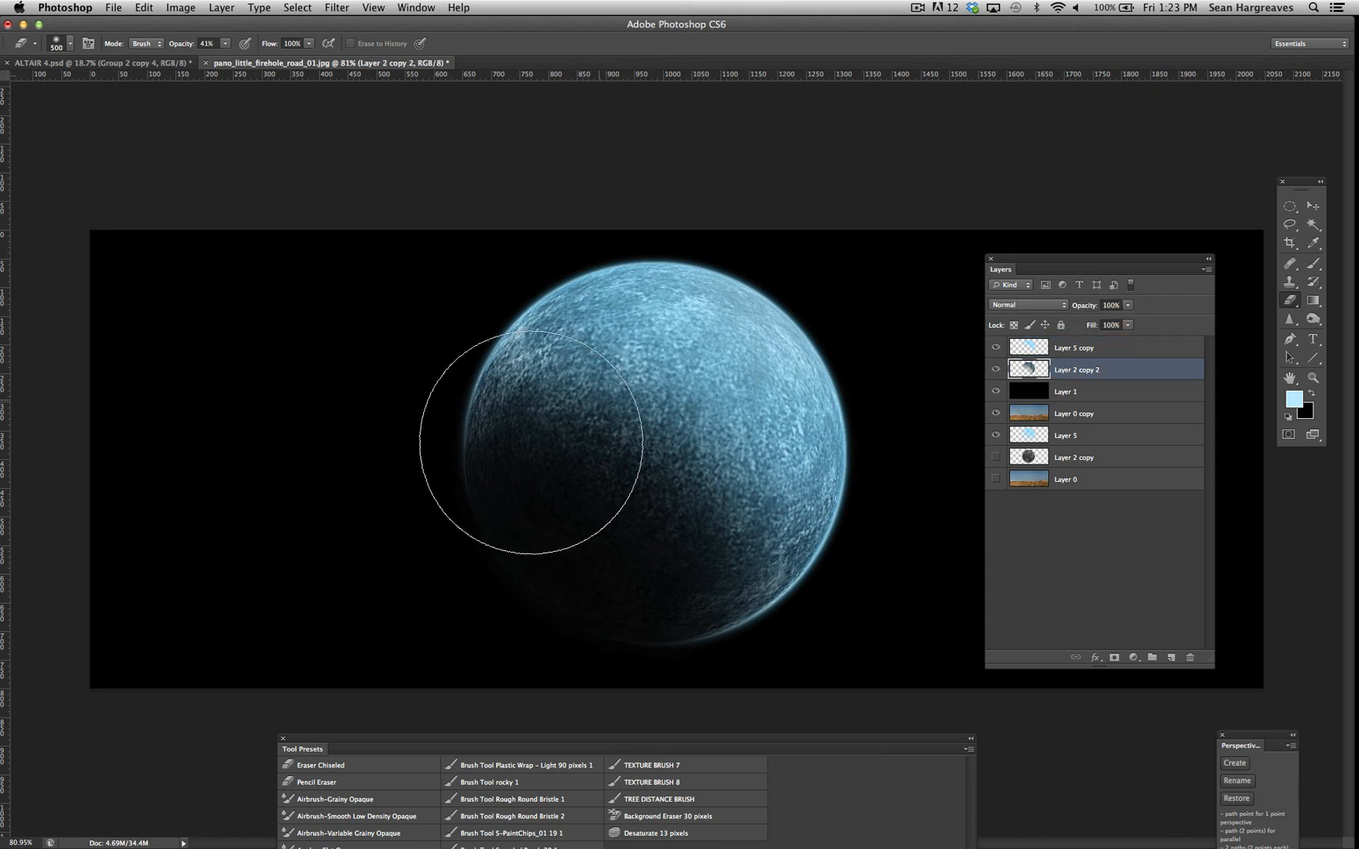
pyautogui.click(994, 346)
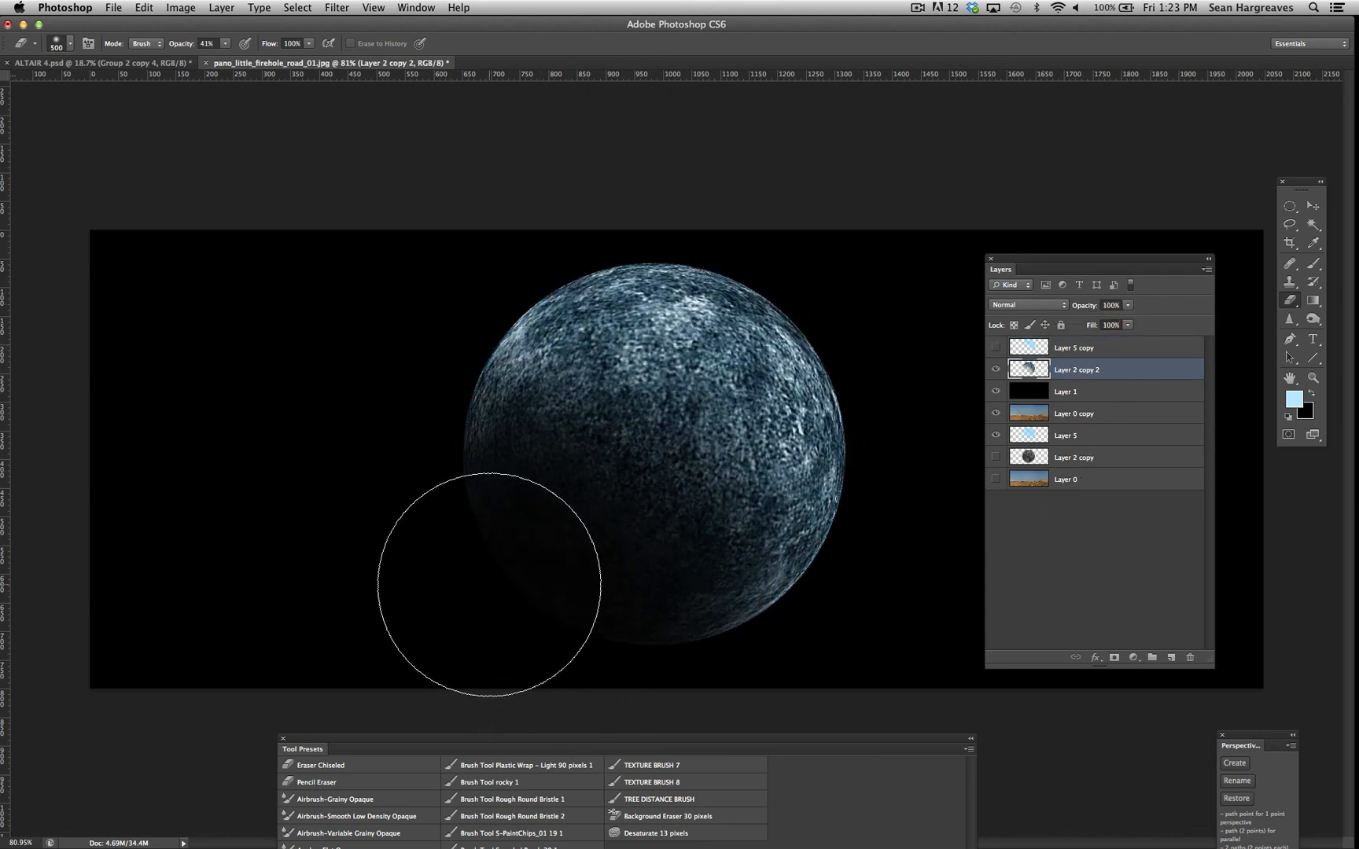
pyautogui.press(']')
pyautogui.press(']')
pyautogui.press(']')
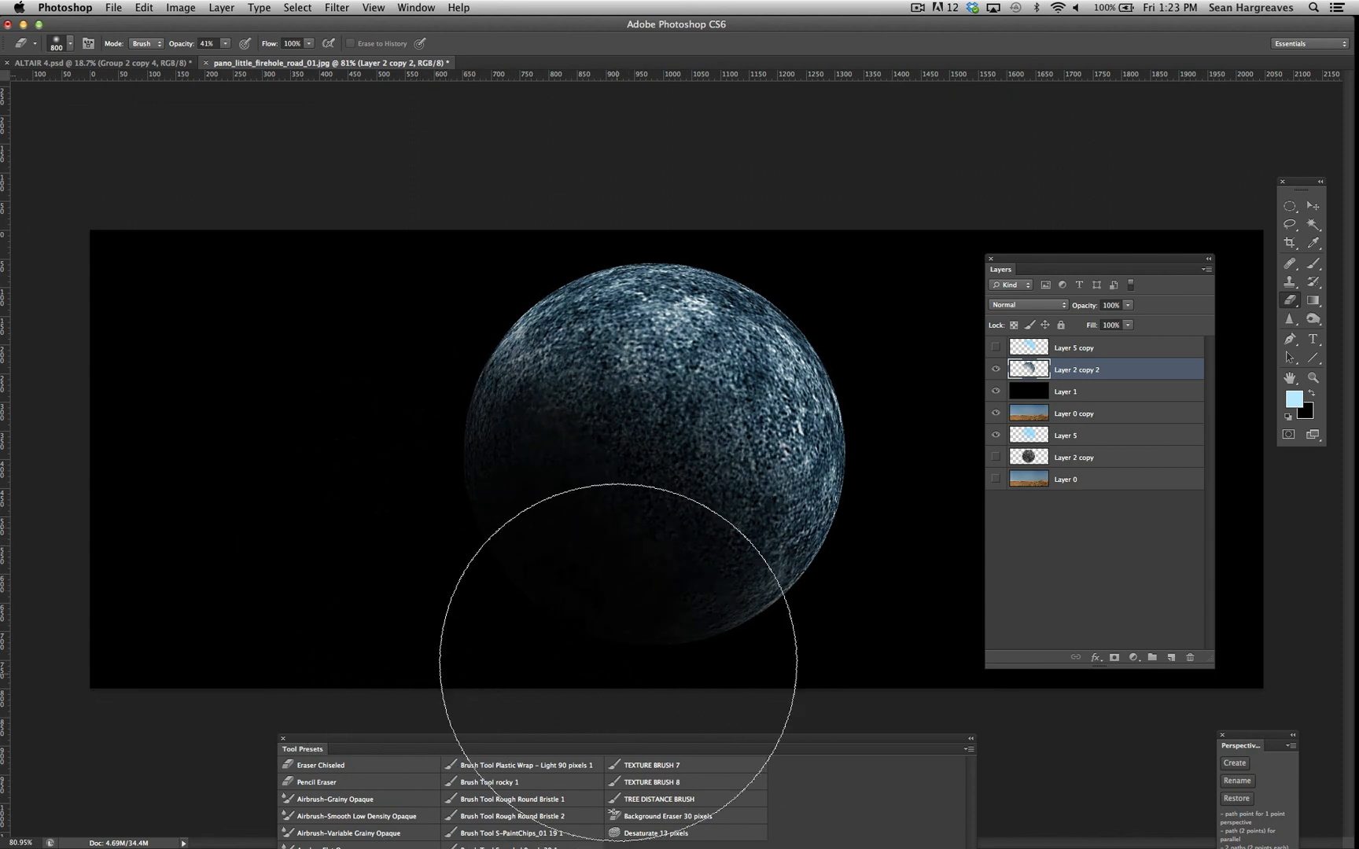
pyautogui.press('[')
pyautogui.press('[')
pyautogui.press('[')
pyautogui.press('[')
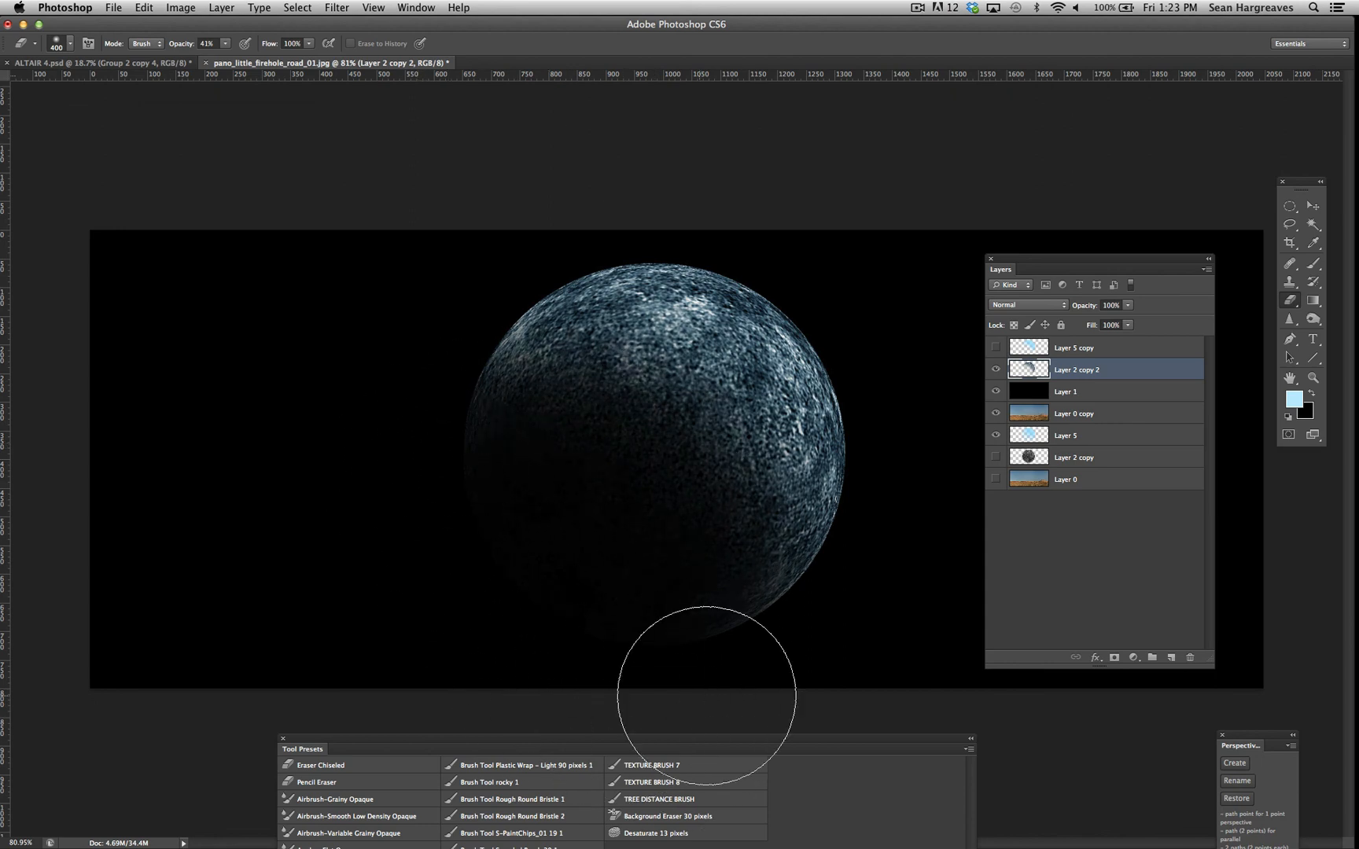
pyautogui.click(996, 347)
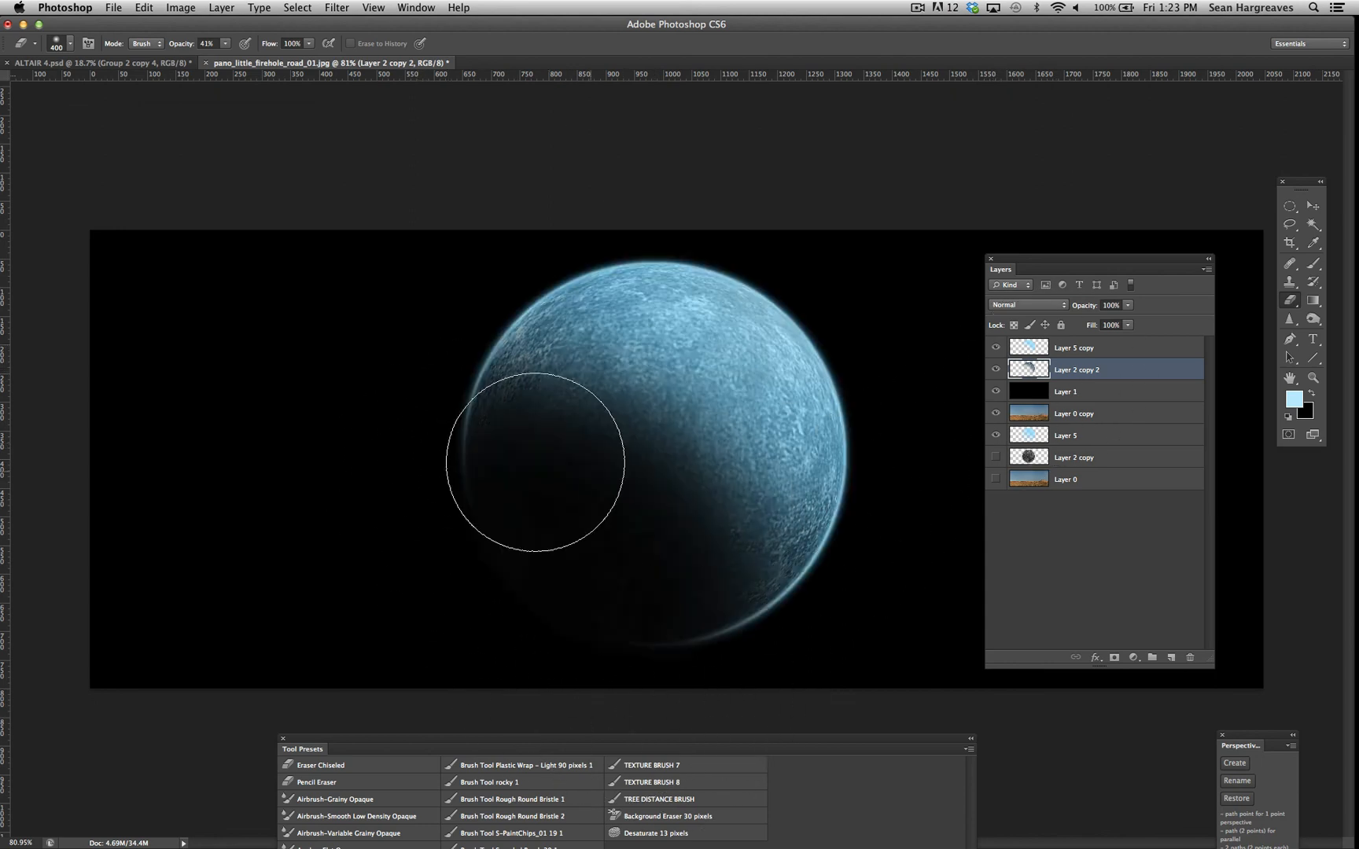
# Erase more of the planet's left shadow edge on Layer 2 copy 2 with a 400 px soft tip.
pyautogui.press(']')
pyautogui.press(']')
pyautogui.press(']')
pyautogui.press('[')
pyautogui.press('[')
pyautogui.press('[')
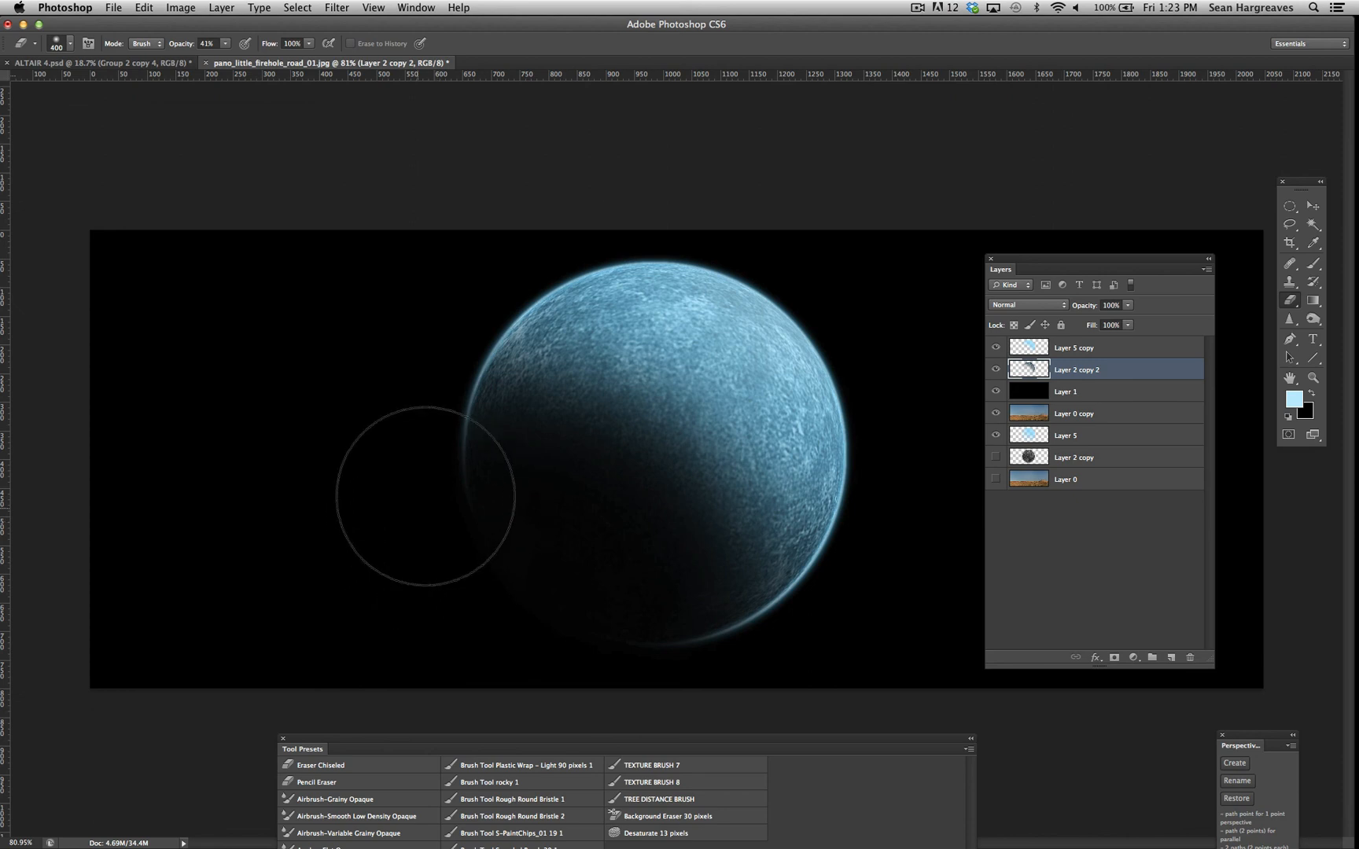
# Erase the glow rim around the planet's lower-left side on Layer 5 copy, using soft tips up to 800 px.
pyautogui.click(1112, 354)
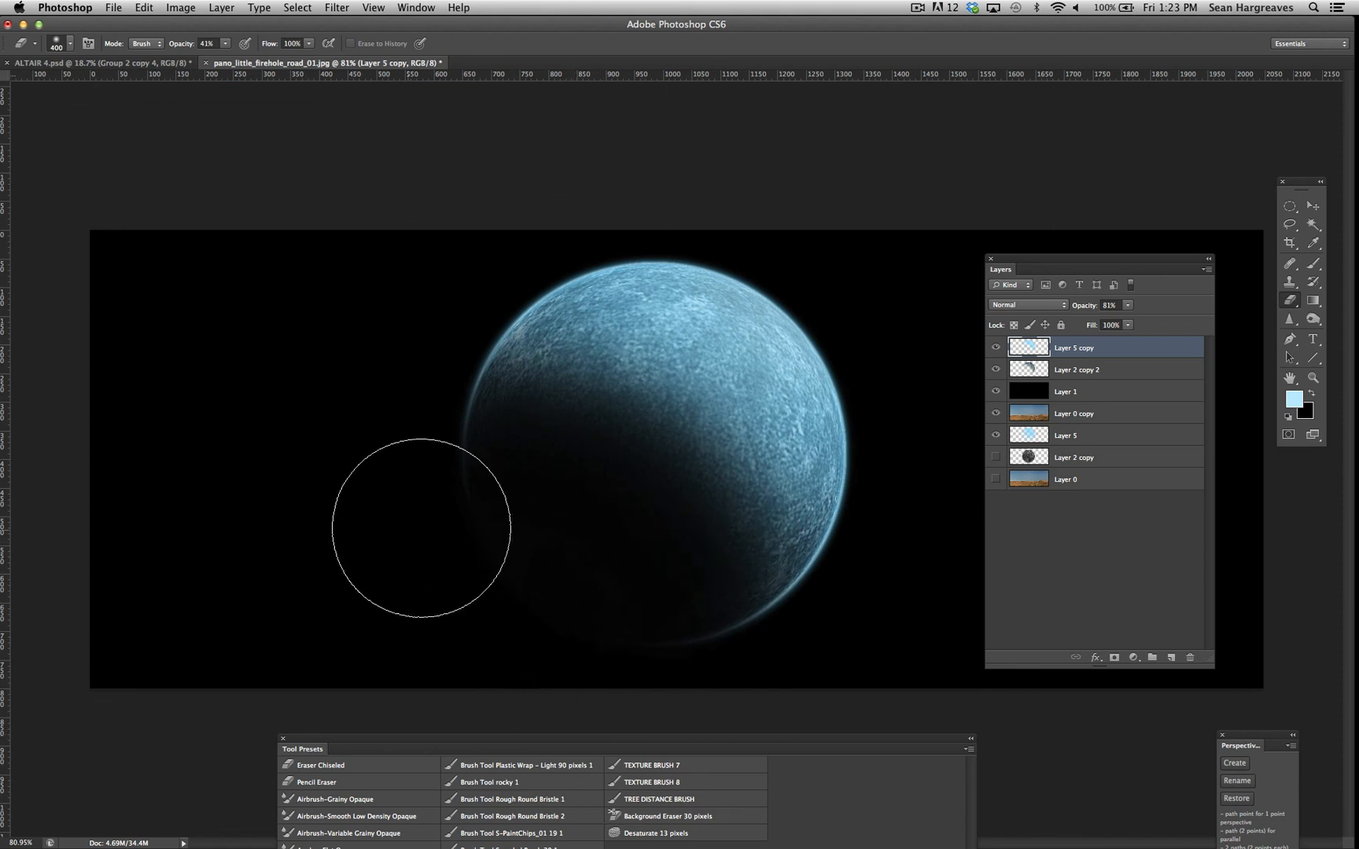
pyautogui.press(']')
pyautogui.press(']')
pyautogui.press(']')
pyautogui.press(']')
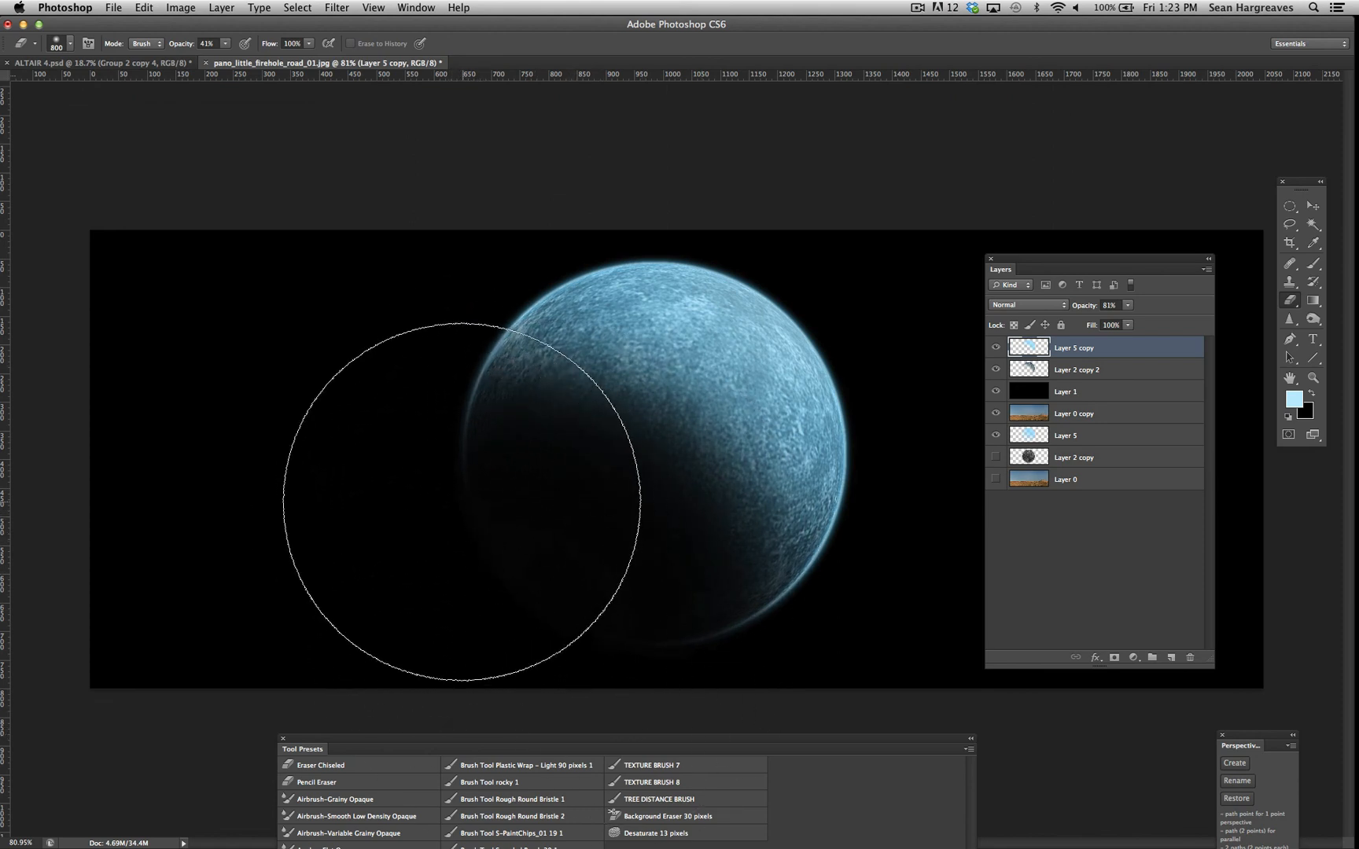
pyautogui.press('[')
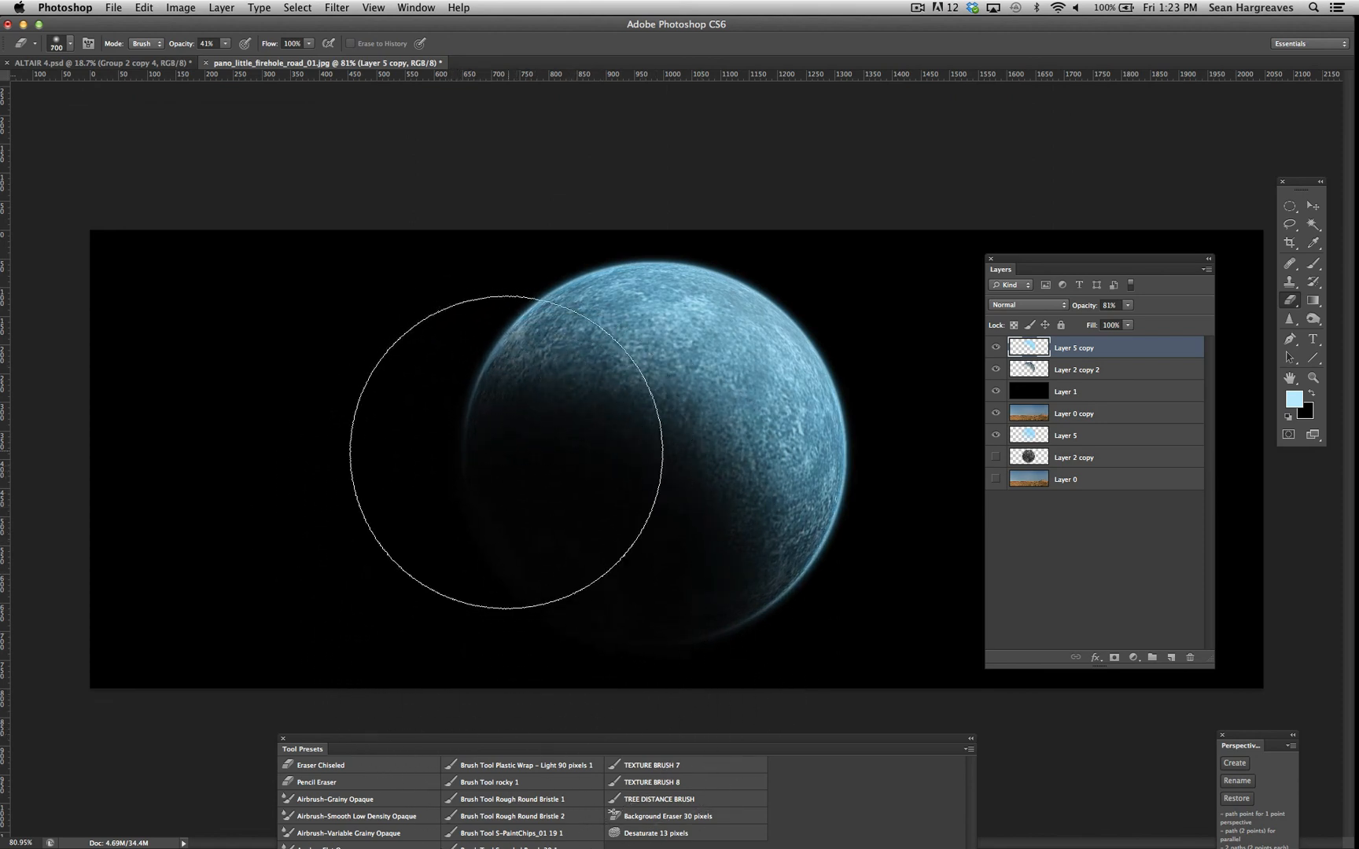
pyautogui.press('[')
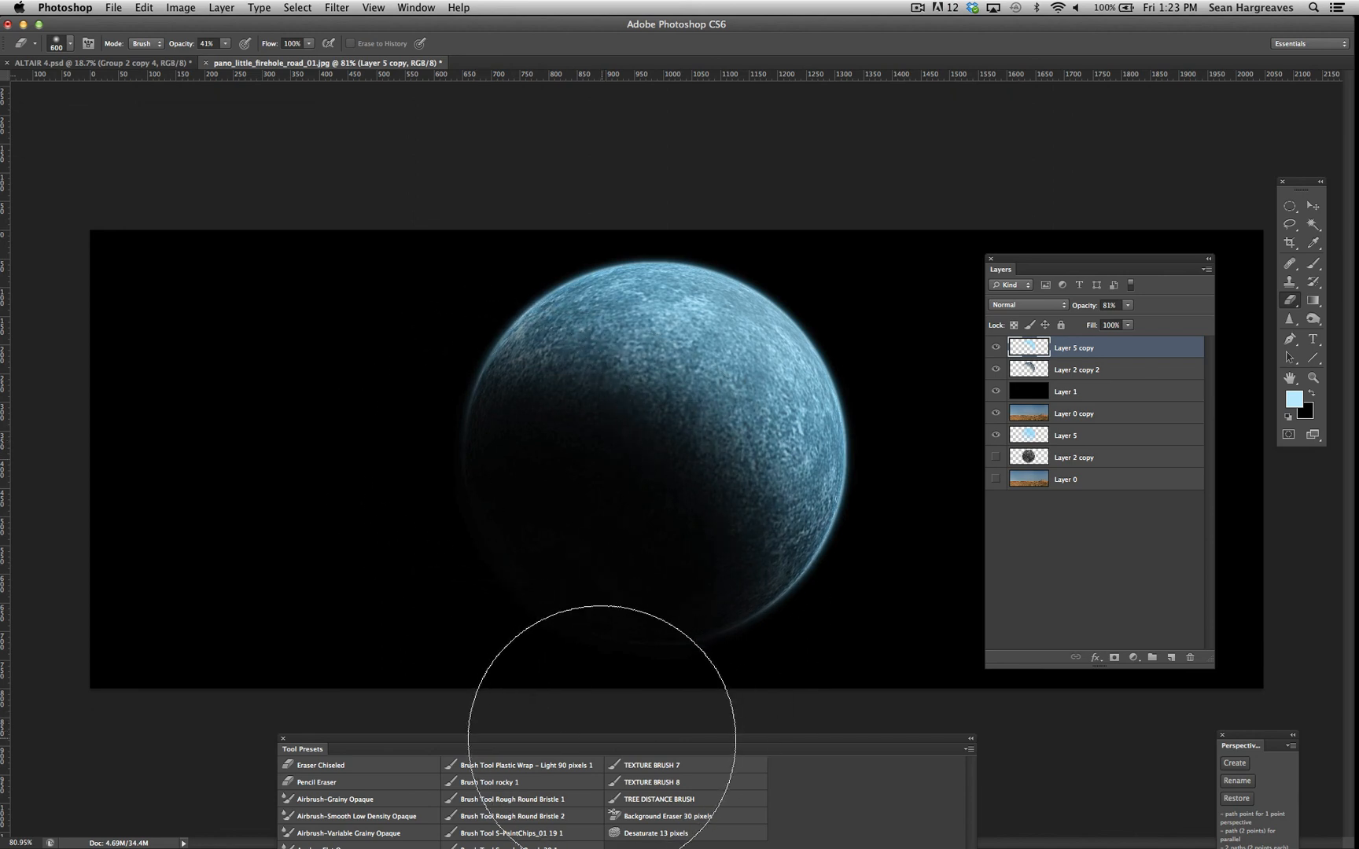
# Erase the remaining glow over the planet's dark side on Layer 5 copy and set that layer's opacity to 89%.
pyautogui.moveTo(463, 431)
pyautogui.mouseDown()
pyautogui.moveTo(674, 497)
pyautogui.moveTo(533, 550)
pyautogui.moveTo(485, 452)
pyautogui.moveTo(576, 449)
pyautogui.mouseUp()
pyautogui.press('[')
pyautogui.press('[')
pyautogui.press('[')
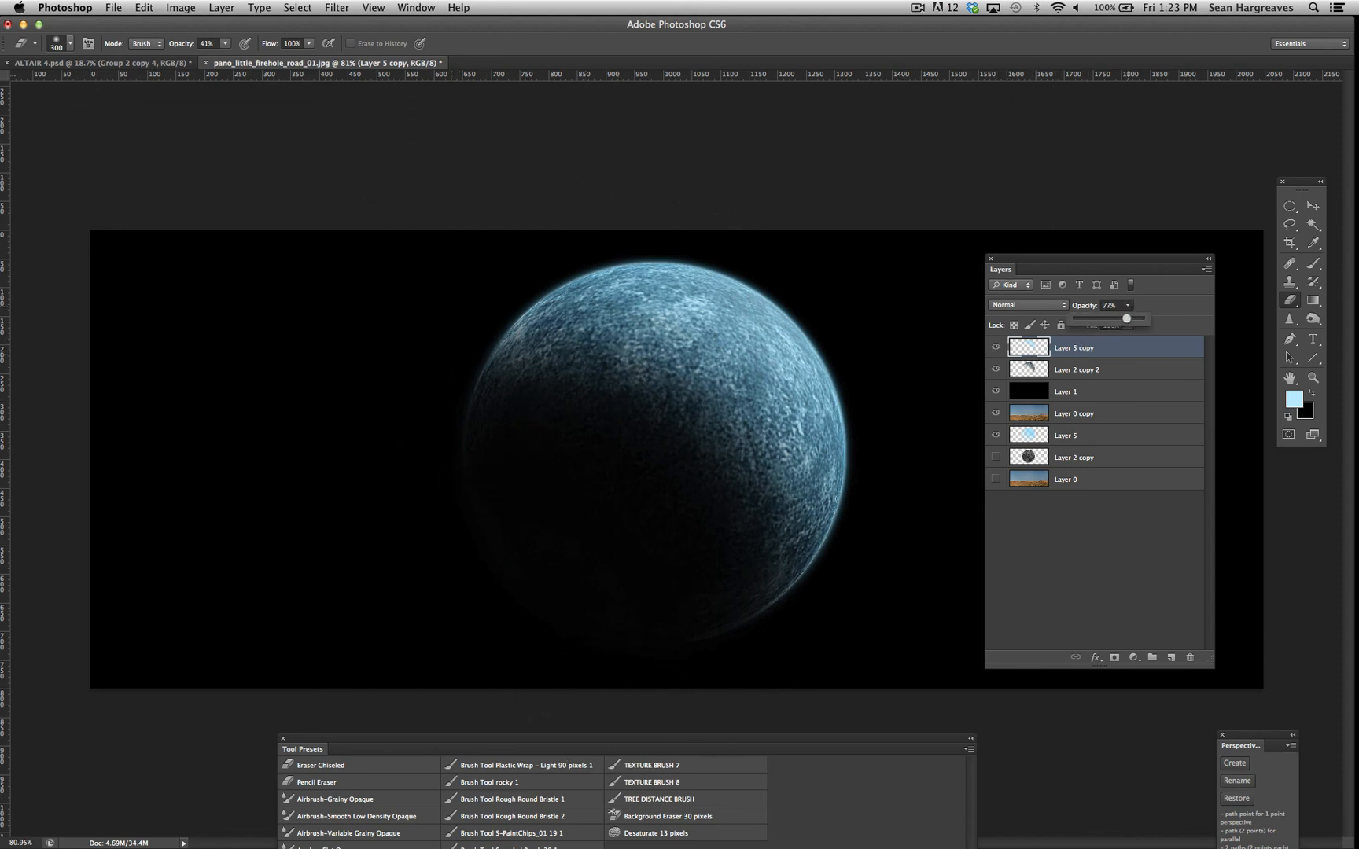
pyautogui.moveTo(1126, 319)
pyautogui.mouseDown()
pyautogui.moveTo(1139, 320)
pyautogui.moveTo(1127, 318)
pyautogui.mouseUp()
pyautogui.moveTo(1135, 319); pyautogui.dragTo(1133, 320)
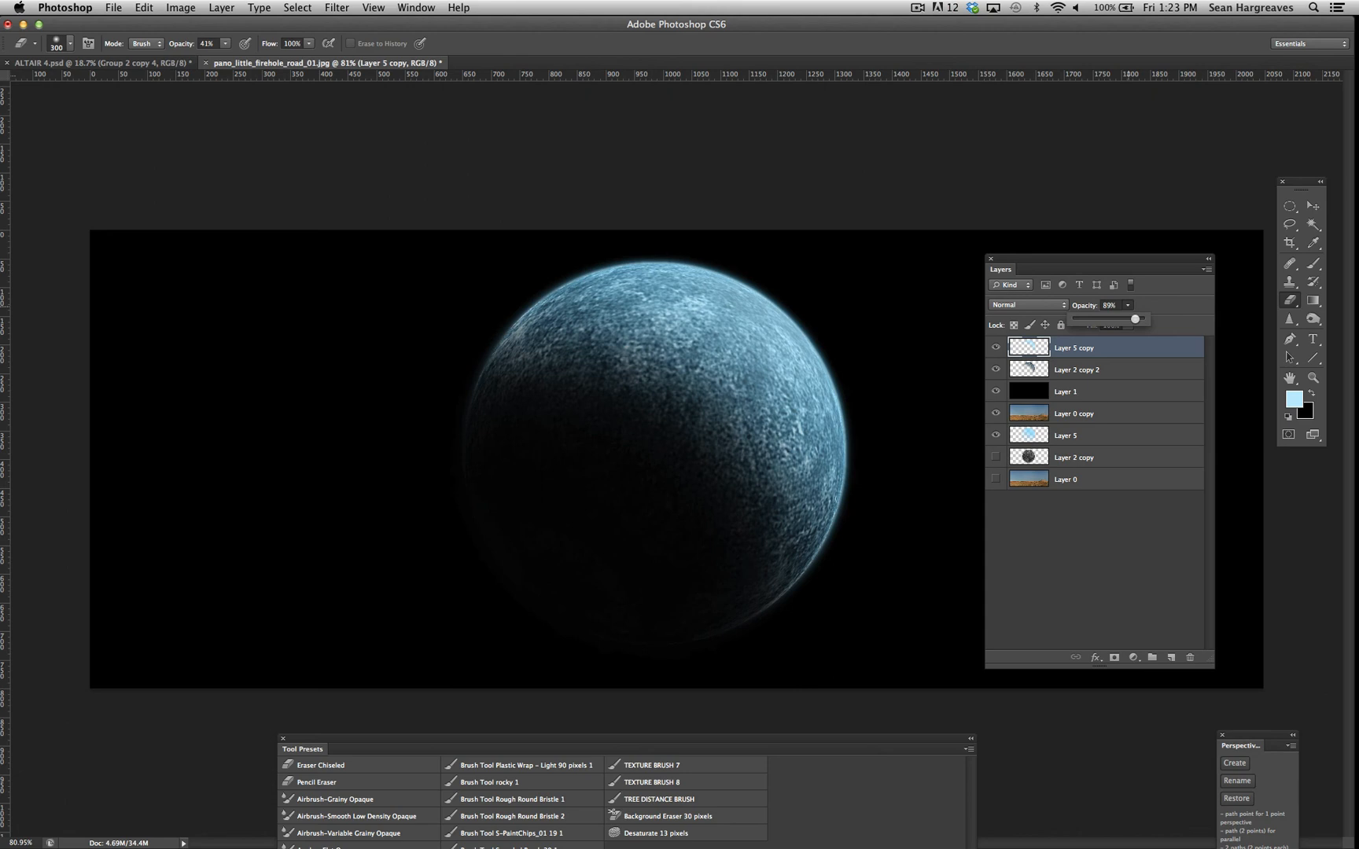
# Duplicate the planet texture layer, Layer 2 copy 2, and merge the duplicate with the original.
pyautogui.click(1101, 367)
pyautogui.click(221, 7)
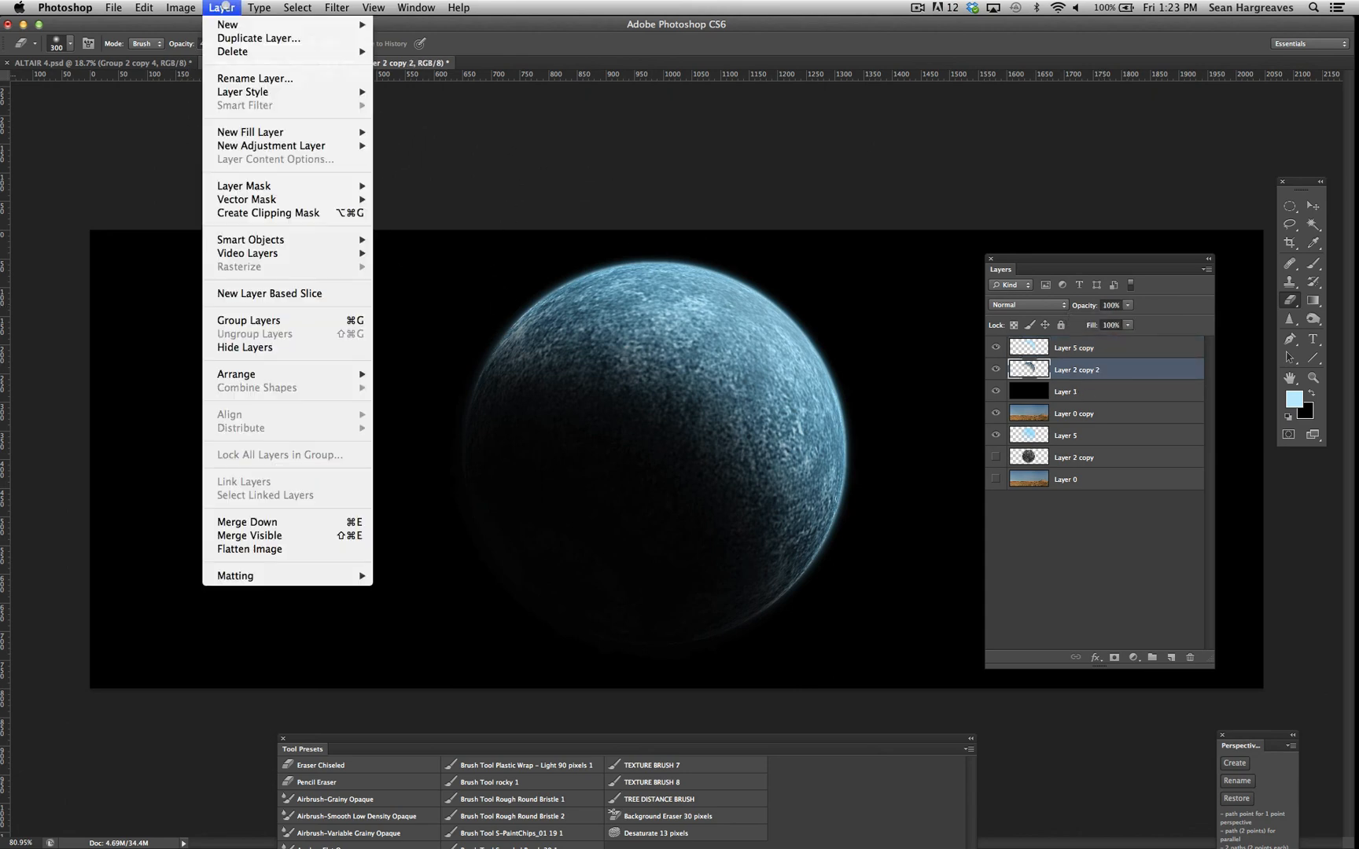
pyautogui.click(227, 42)
pyautogui.press('Return')
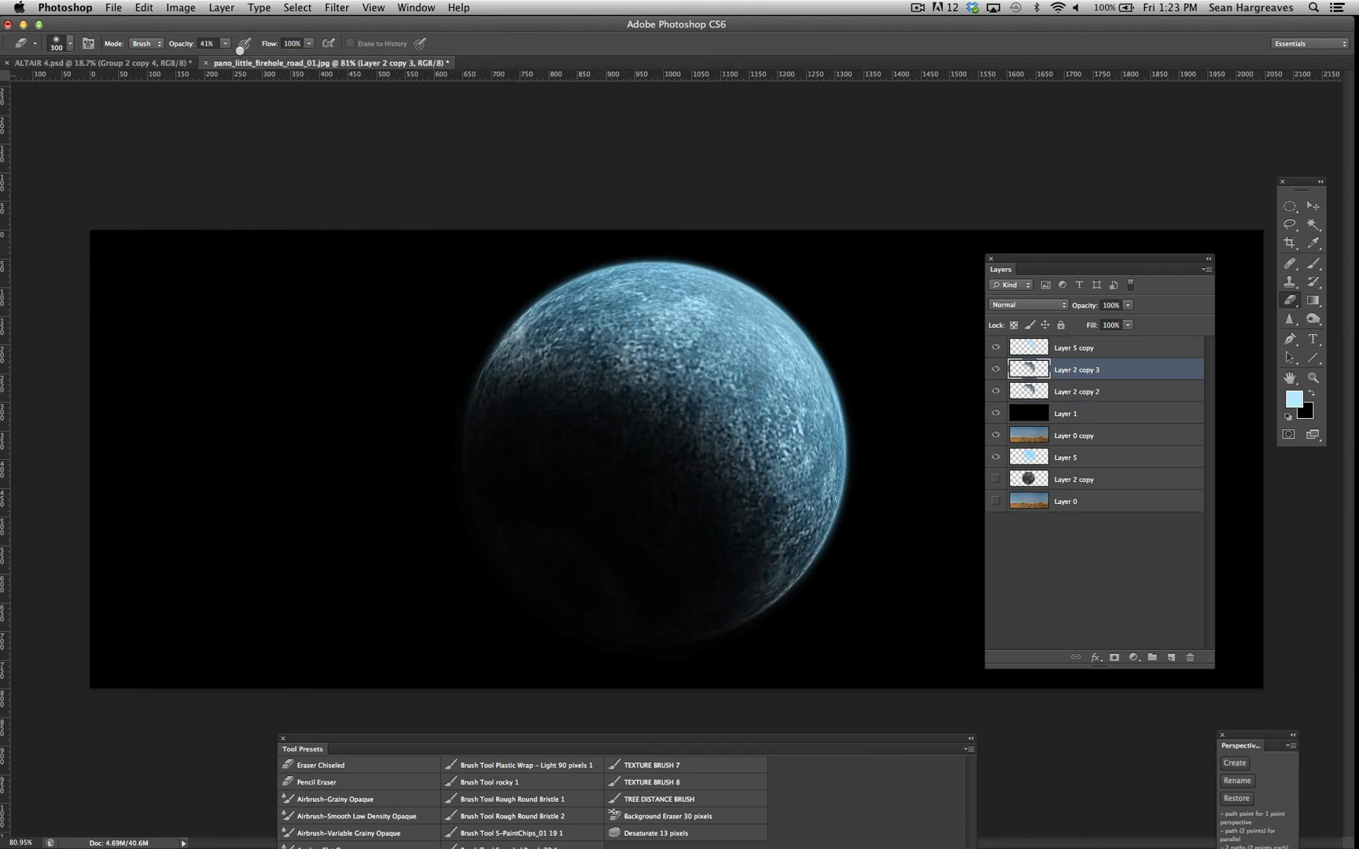
pyautogui.keyDown('shift'); pyautogui.click(1135, 388); pyautogui.keyUp('shift')
pyautogui.click(250, 9)
pyautogui.moveTo(206, 7)
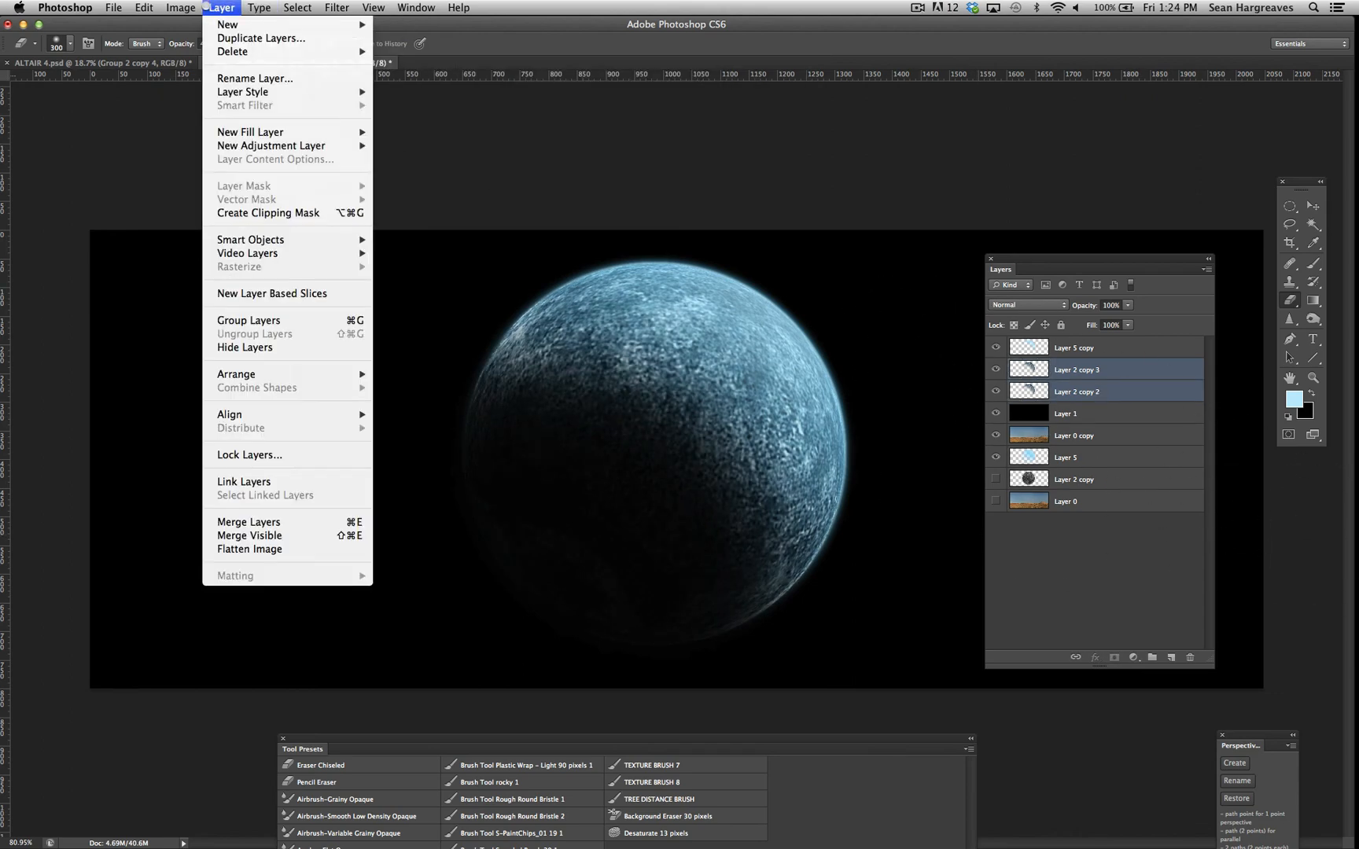
pyautogui.click(248, 522)
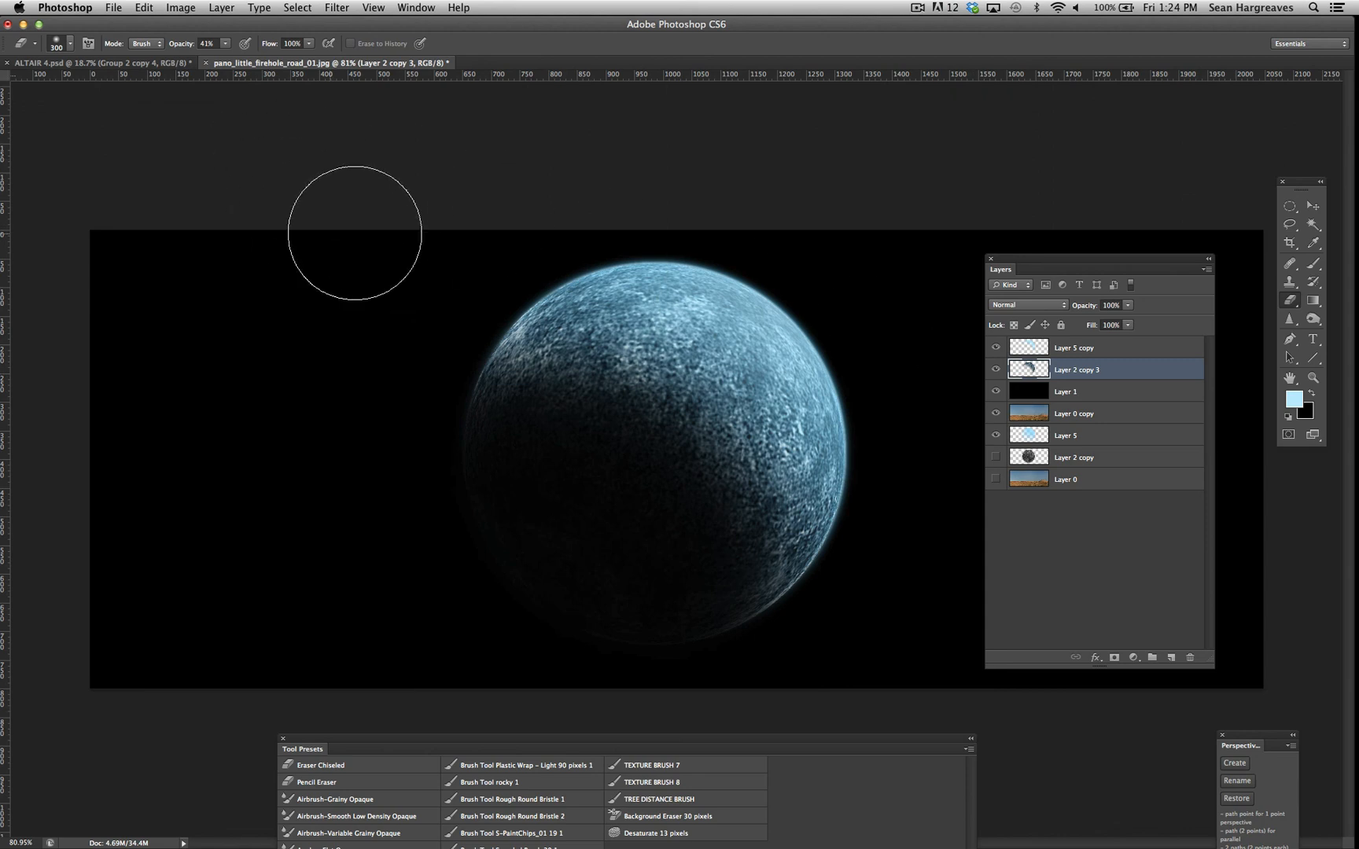
# Duplicate the glow layer, Layer 5 copy, to strengthen the planet's blue atmosphere.
pyautogui.click(1099, 346)
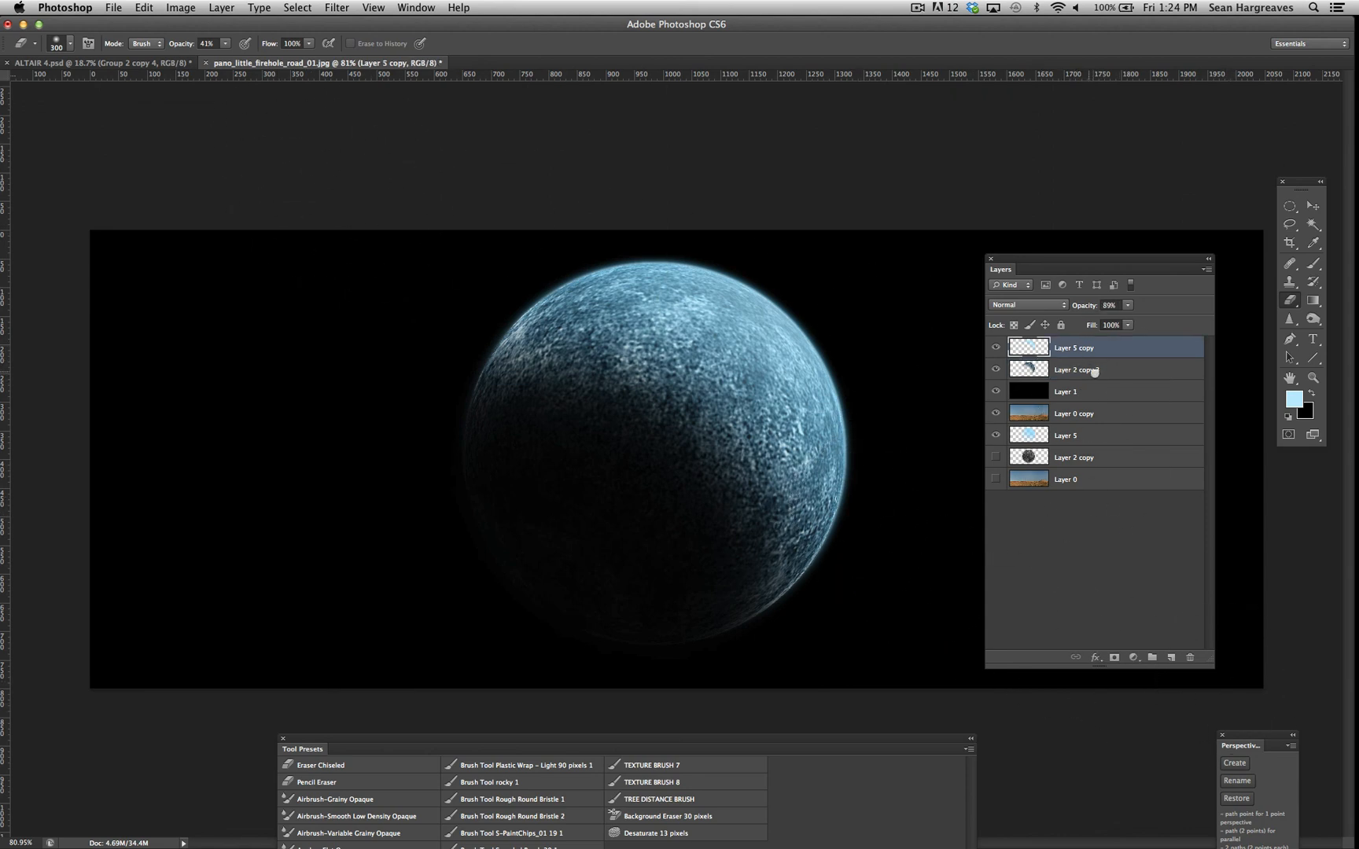
pyautogui.click(222, 7)
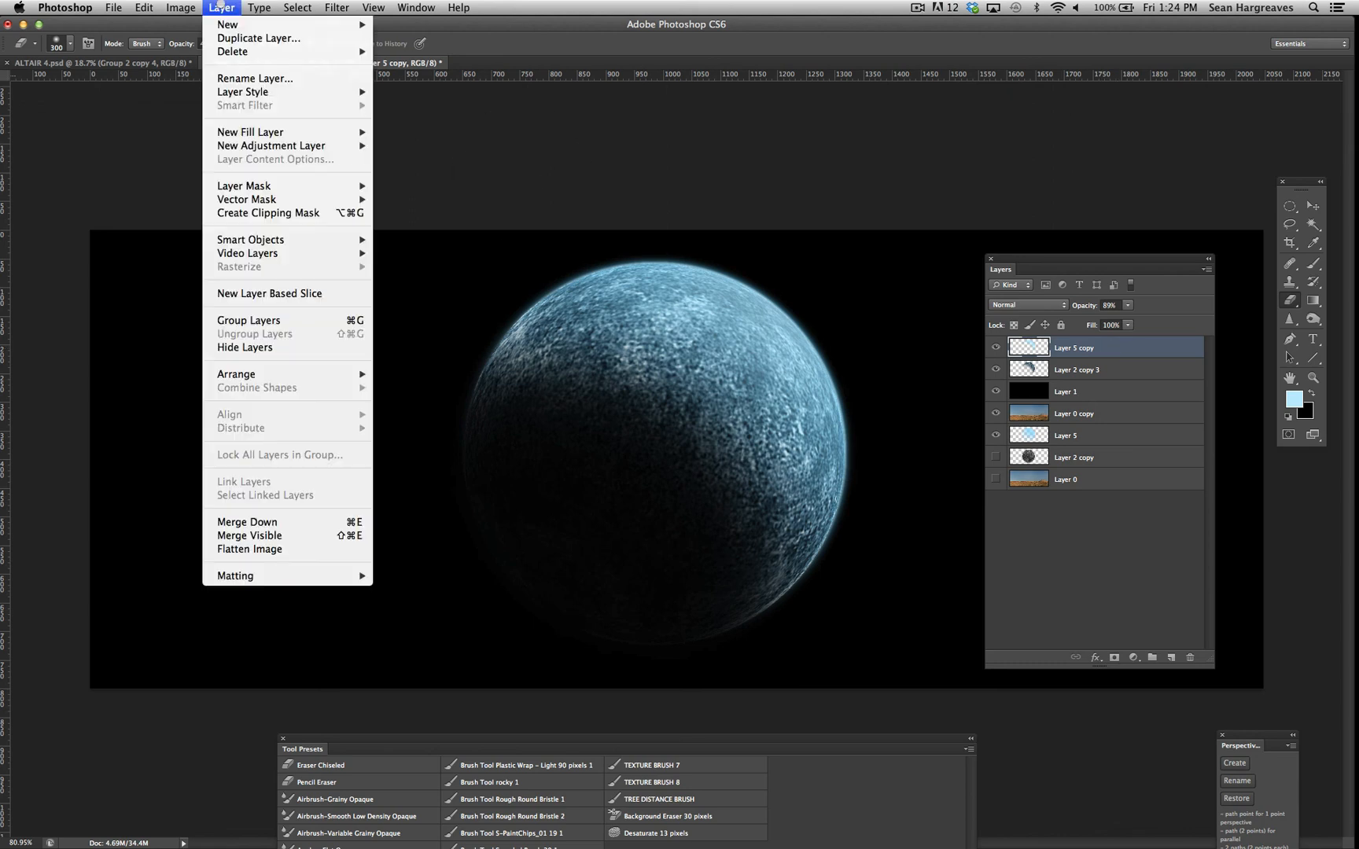
pyautogui.click(226, 39)
pyautogui.press('Return')
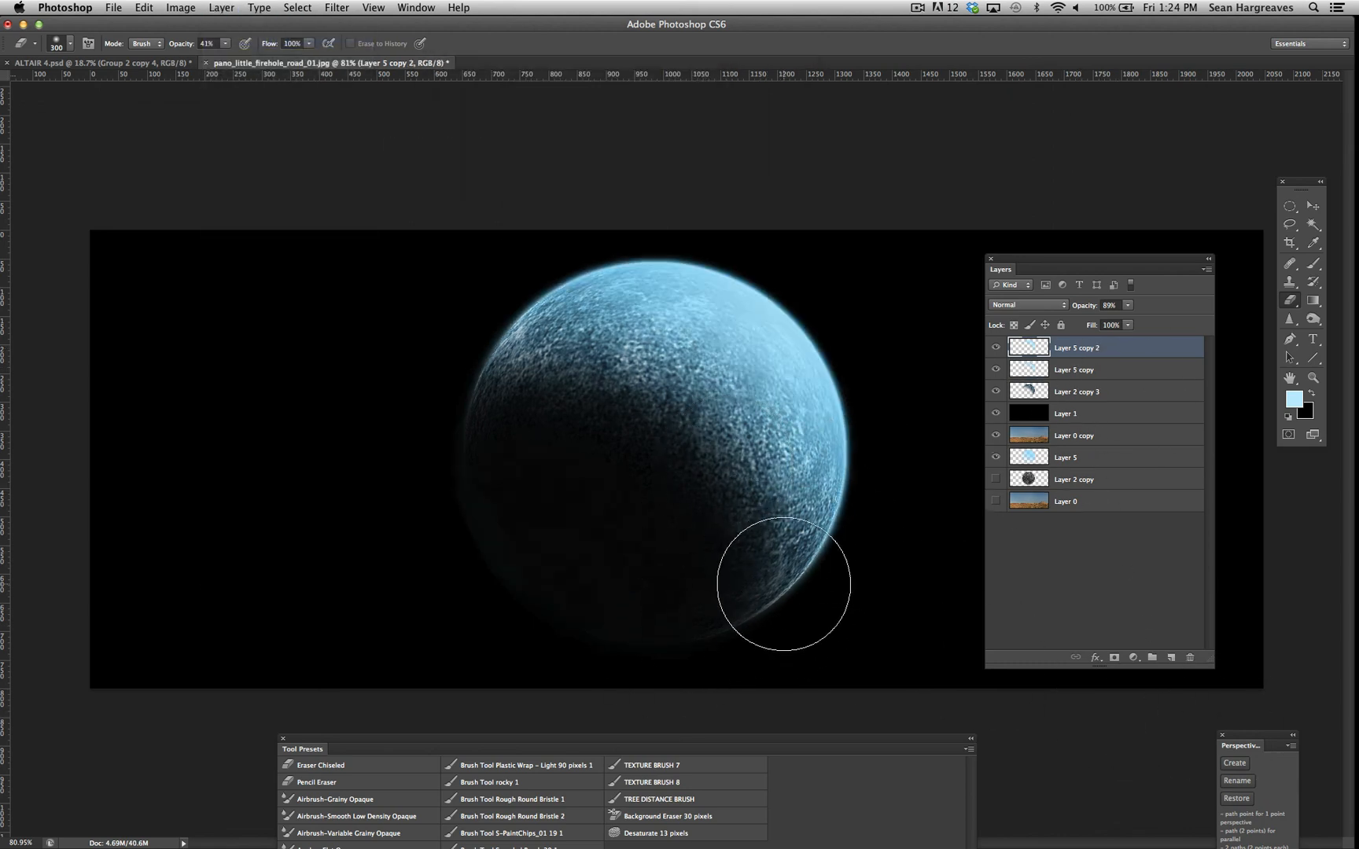
# Soften the duplicated glow's lower edge with a 600 px eraser tip, and hide Layer 5 copy and Layer 2 copy 3.
pyautogui.press(']')
pyautogui.press(']')
pyautogui.press(']')
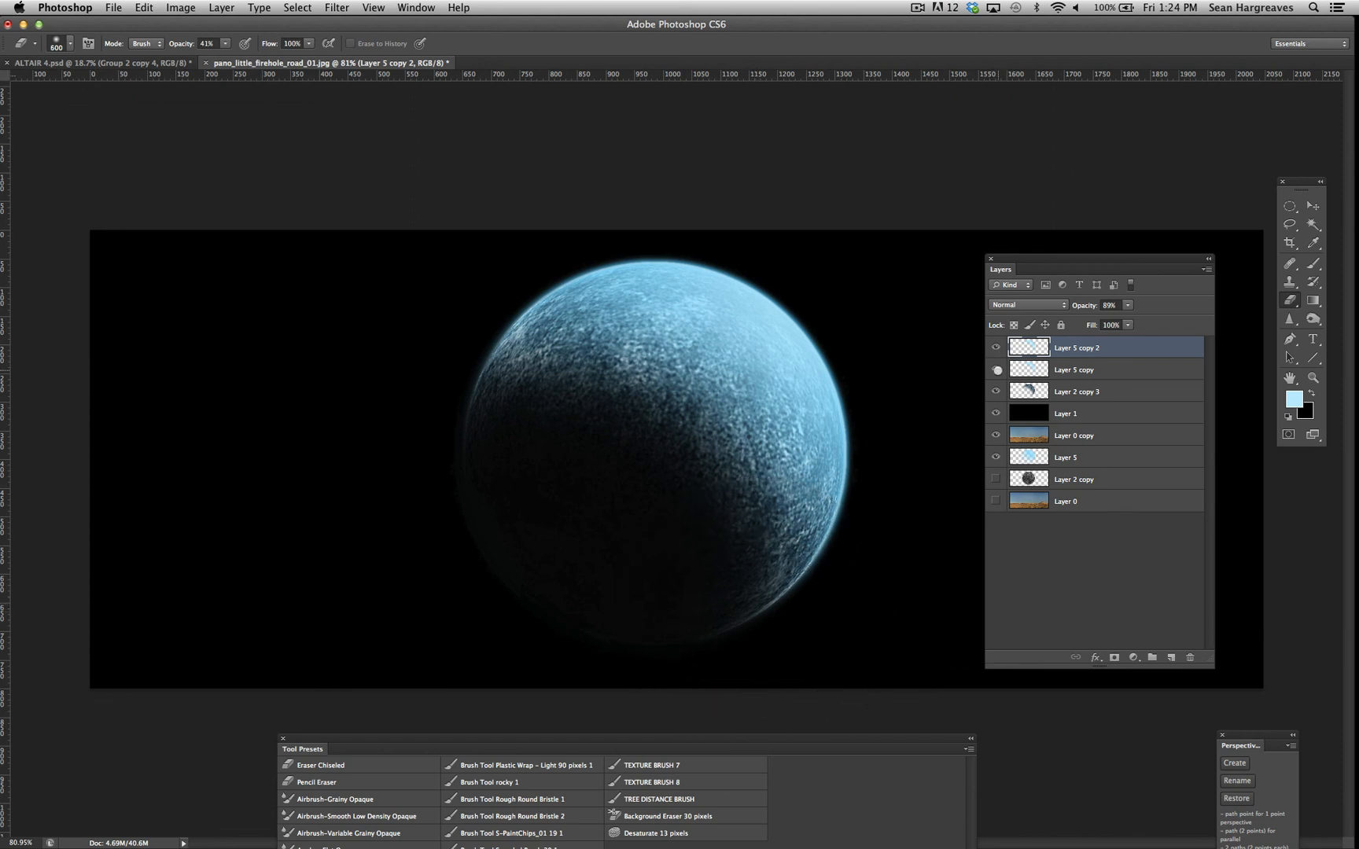
pyautogui.click(995, 369)
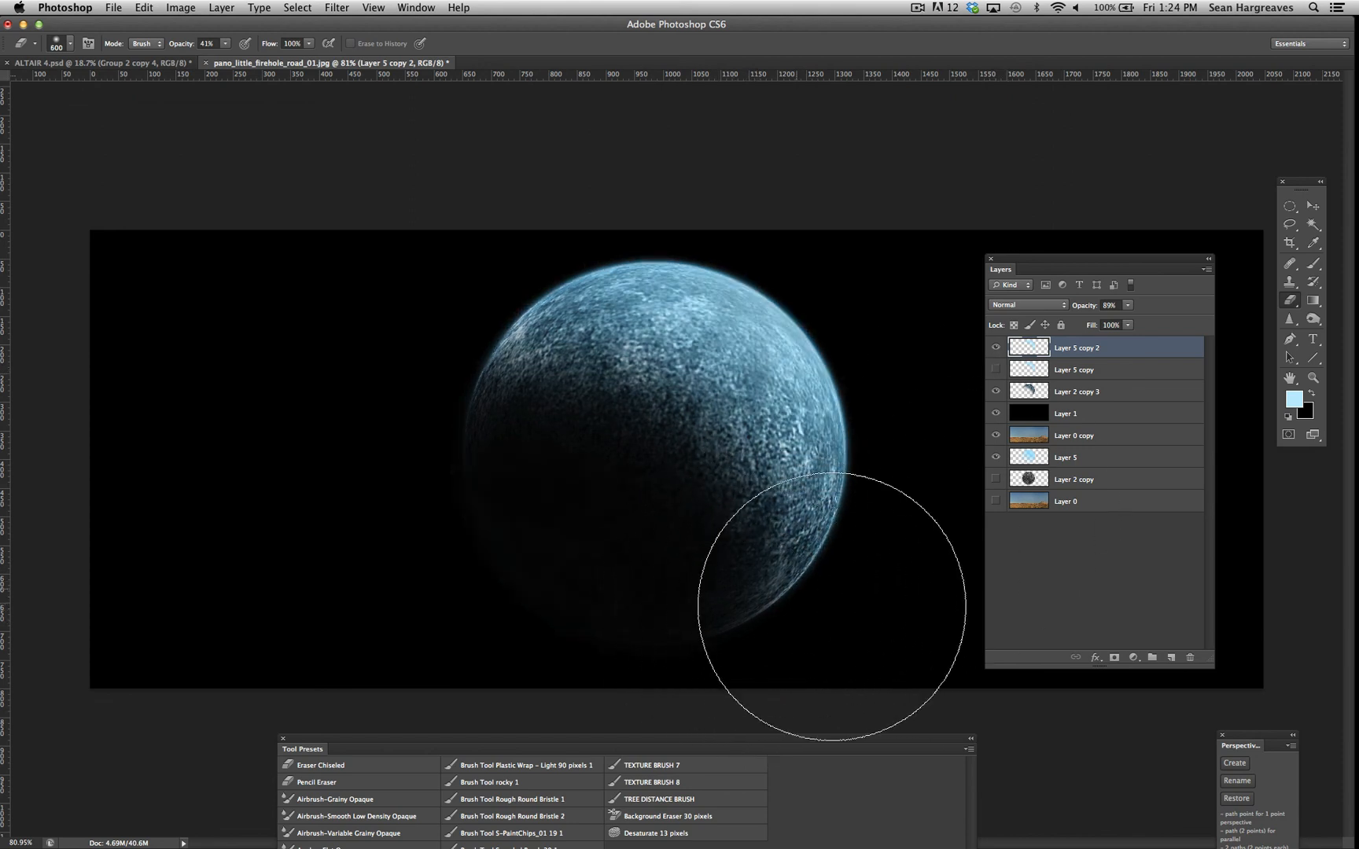
pyautogui.click(996, 391)
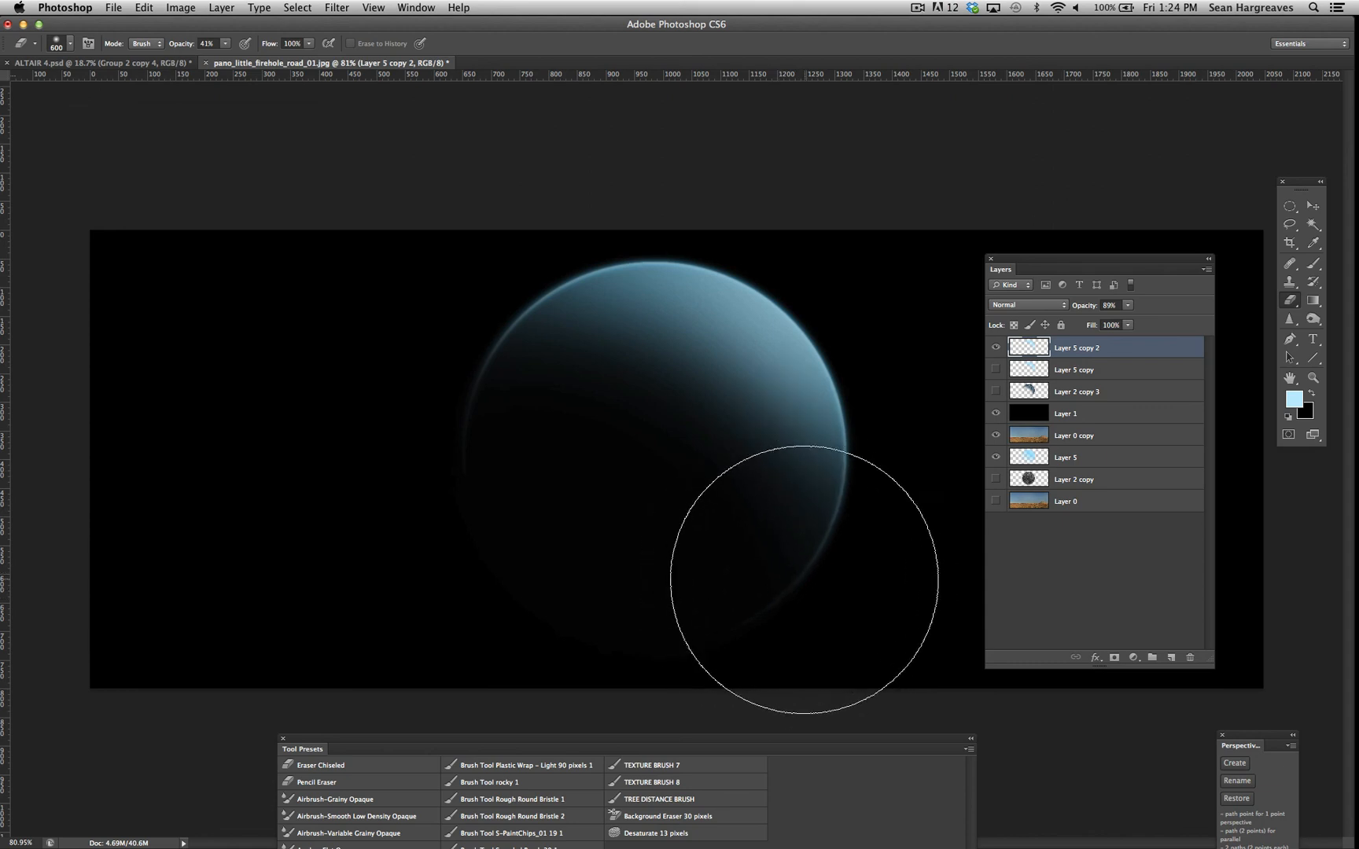
# Erase the duplicated glow over the planet's shadow side with a 500 px tip, and show Layer 5 copy and Layer 2 copy 3 again.
pyautogui.press('[')
pyautogui.press('[')
pyautogui.press('[')
pyautogui.press(']')
pyautogui.press(']')
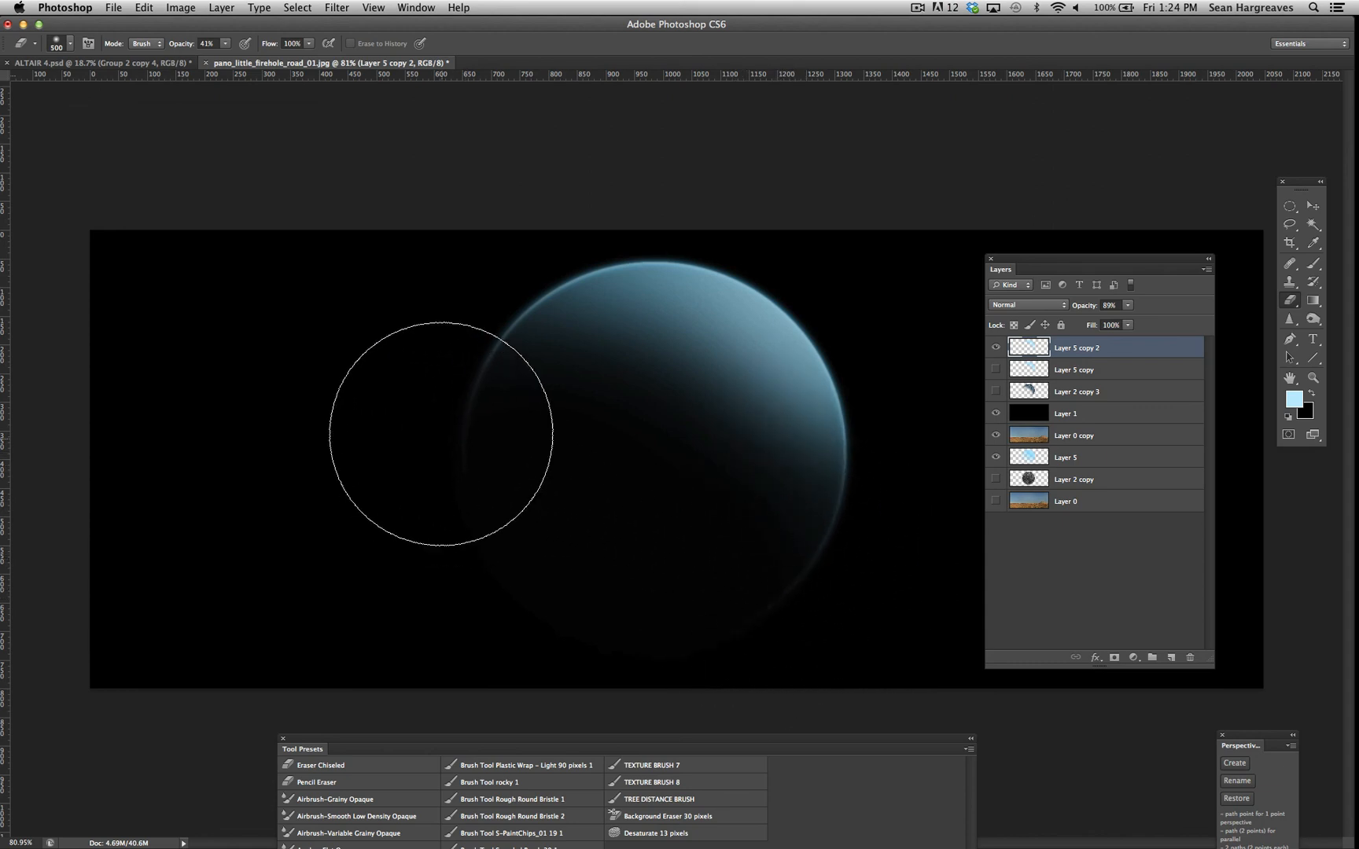
pyautogui.moveTo(613, 432)
pyautogui.mouseDown()
pyautogui.moveTo(817, 490)
pyautogui.moveTo(697, 483)
pyautogui.moveTo(706, 515)
pyautogui.moveTo(914, 441)
pyautogui.moveTo(689, 501)
pyautogui.moveTo(591, 486)
pyautogui.moveTo(514, 389)
pyautogui.moveTo(570, 373)
pyautogui.moveTo(519, 363)
pyautogui.moveTo(749, 484)
pyautogui.moveTo(516, 354)
pyautogui.moveTo(679, 497)
pyautogui.moveTo(841, 421)
pyautogui.moveTo(670, 498)
pyautogui.moveTo(739, 504)
pyautogui.moveTo(637, 324)
pyautogui.moveTo(600, 433)
pyautogui.moveTo(614, 352)
pyautogui.moveTo(568, 337)
pyautogui.moveTo(694, 491)
pyautogui.mouseUp()
pyautogui.click(997, 370)
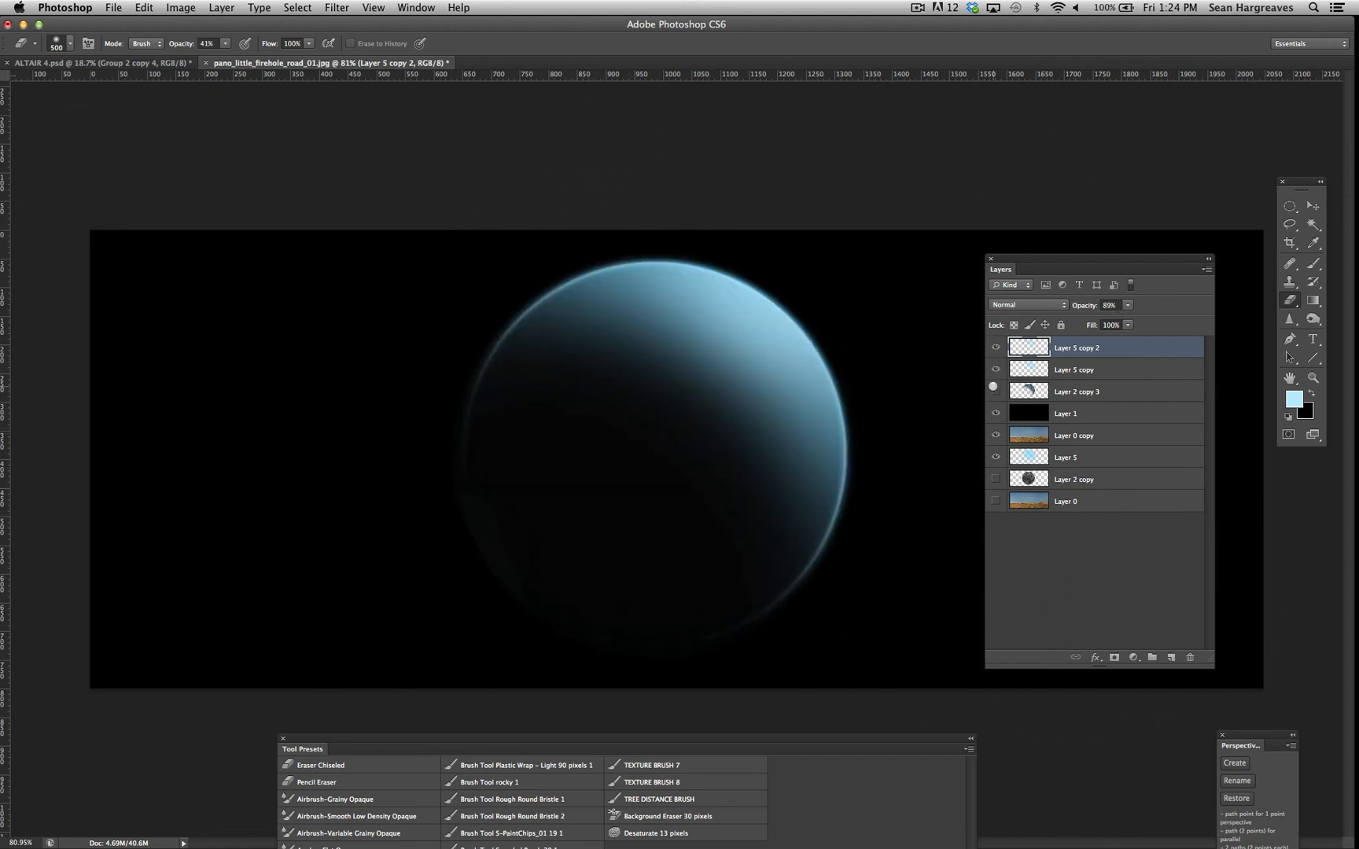
pyautogui.click(995, 390)
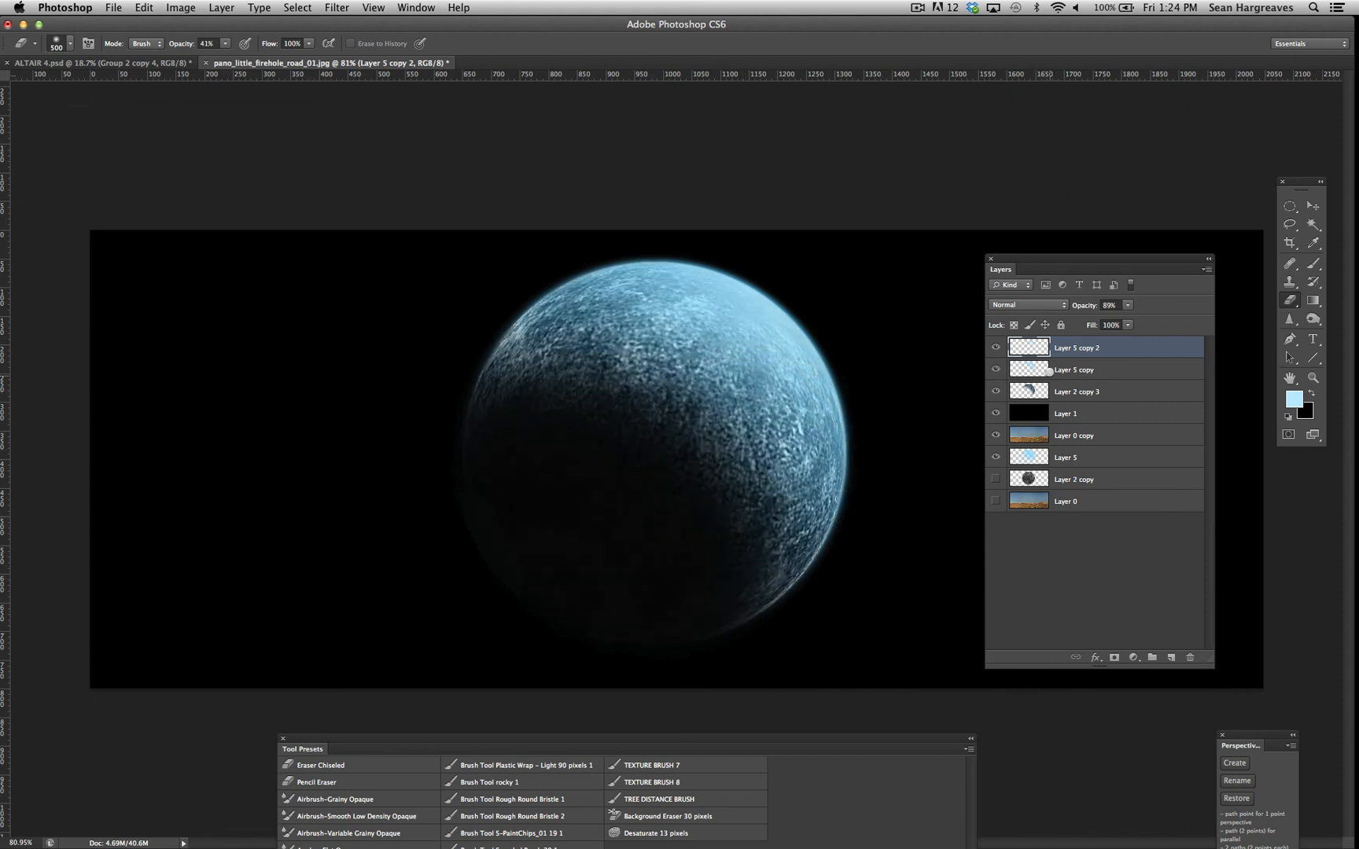